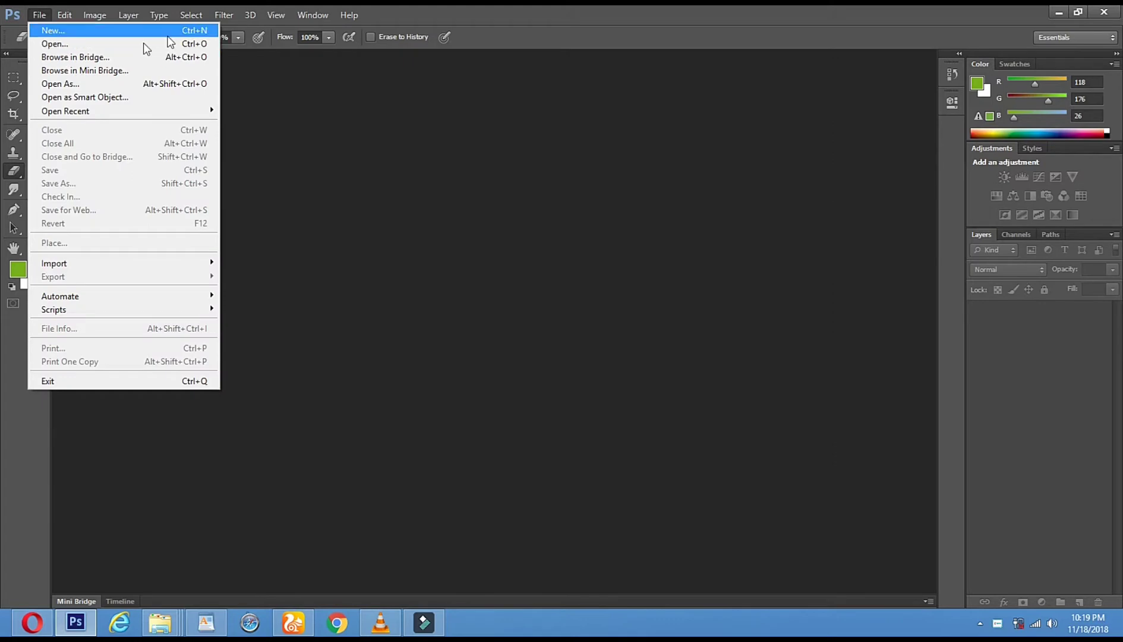
Open the photo adfsdfdsfsdfsd from the desktop folder.
{"action": "left_click", "coordinate": [112, 49]}
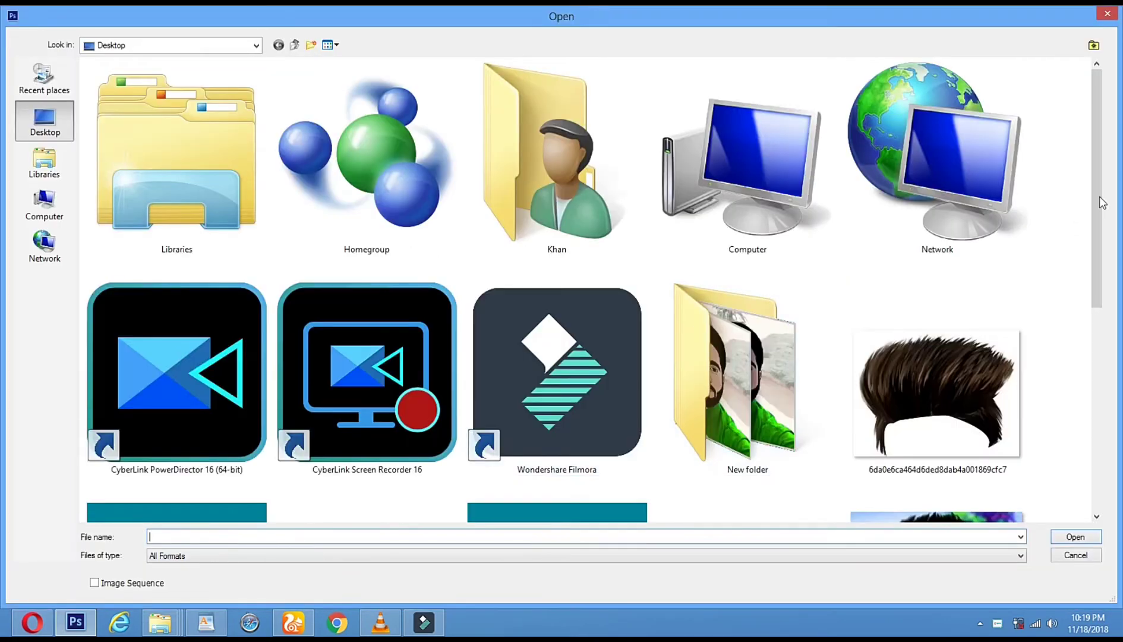
{"action": "left_click_drag", "start_coordinate": [1098, 181], "coordinate": [1103, 337]}
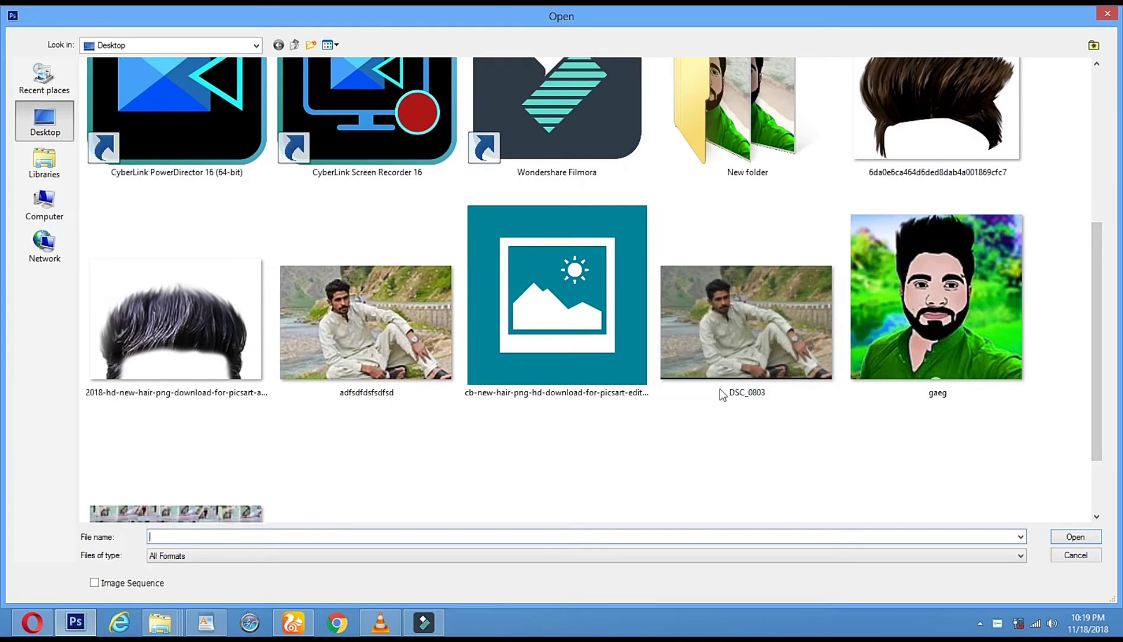
{"action": "double_click", "coordinate": [388, 335]}
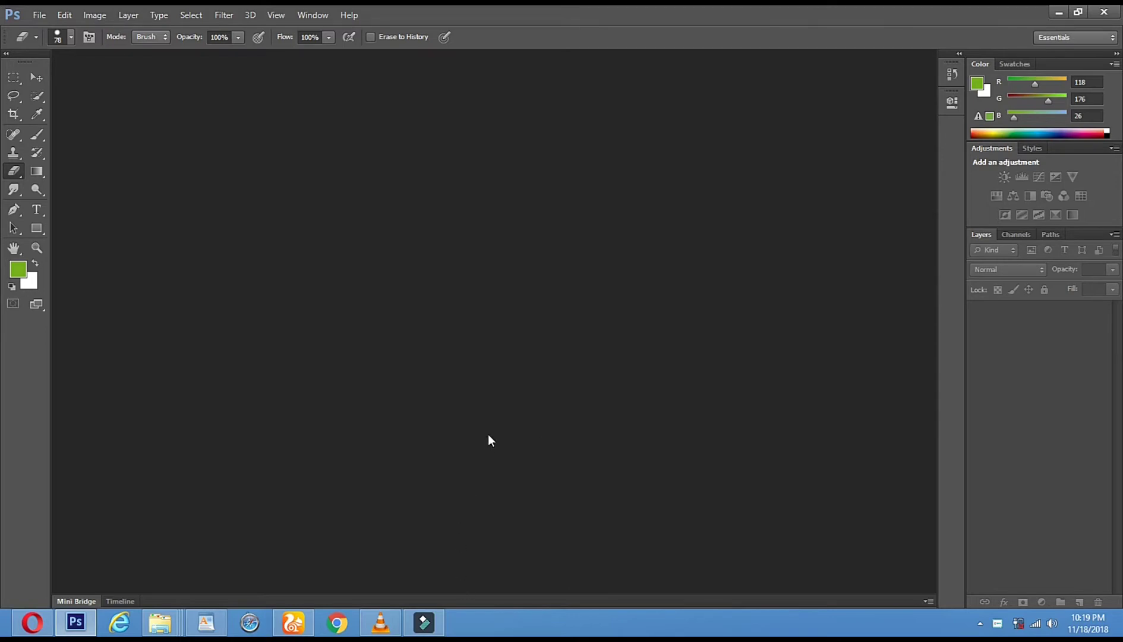
{"action": "right_click", "coordinate": [537, 620]}
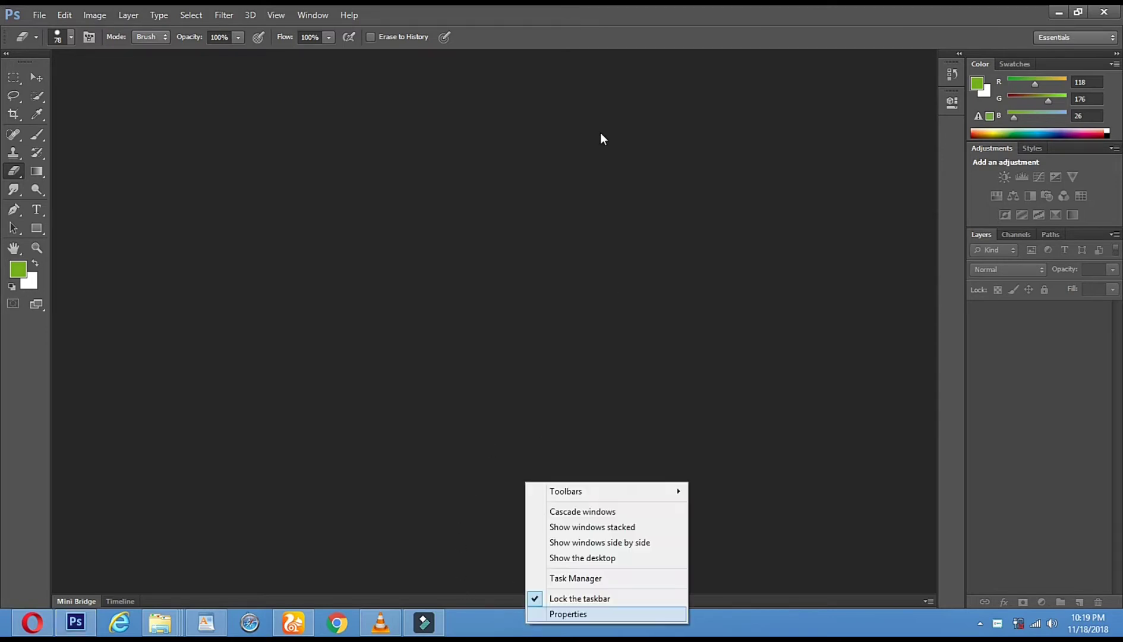
{"action": "left_click", "coordinate": [582, 559]}
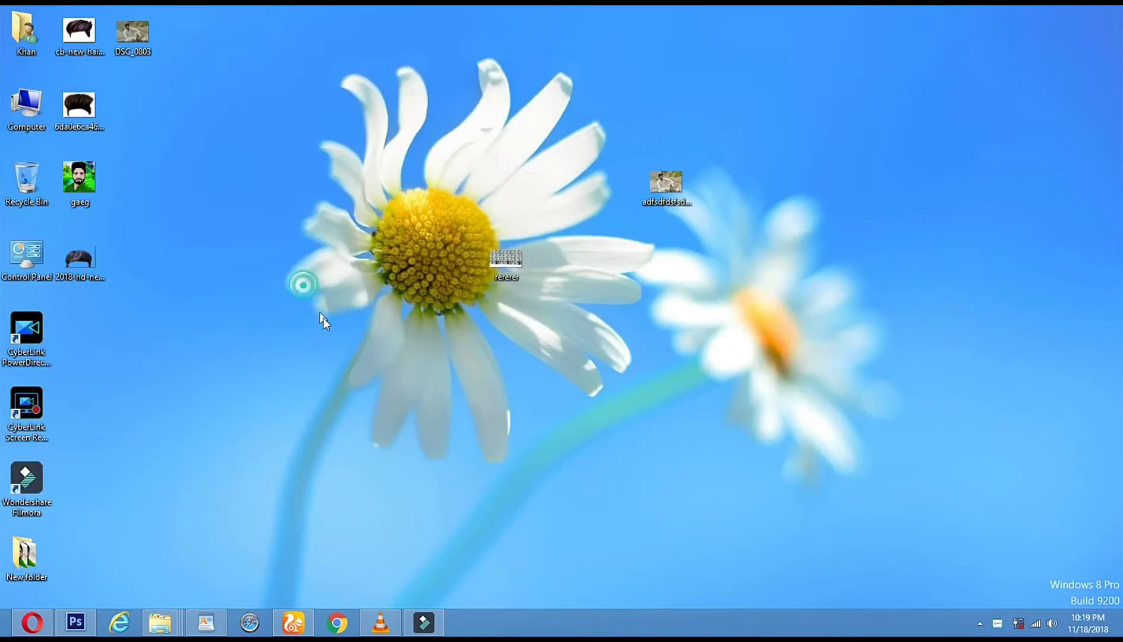
{"action": "right_click", "coordinate": [304, 286]}
{"action": "right_click", "coordinate": [283, 308]}
{"action": "right_click", "coordinate": [313, 344]}
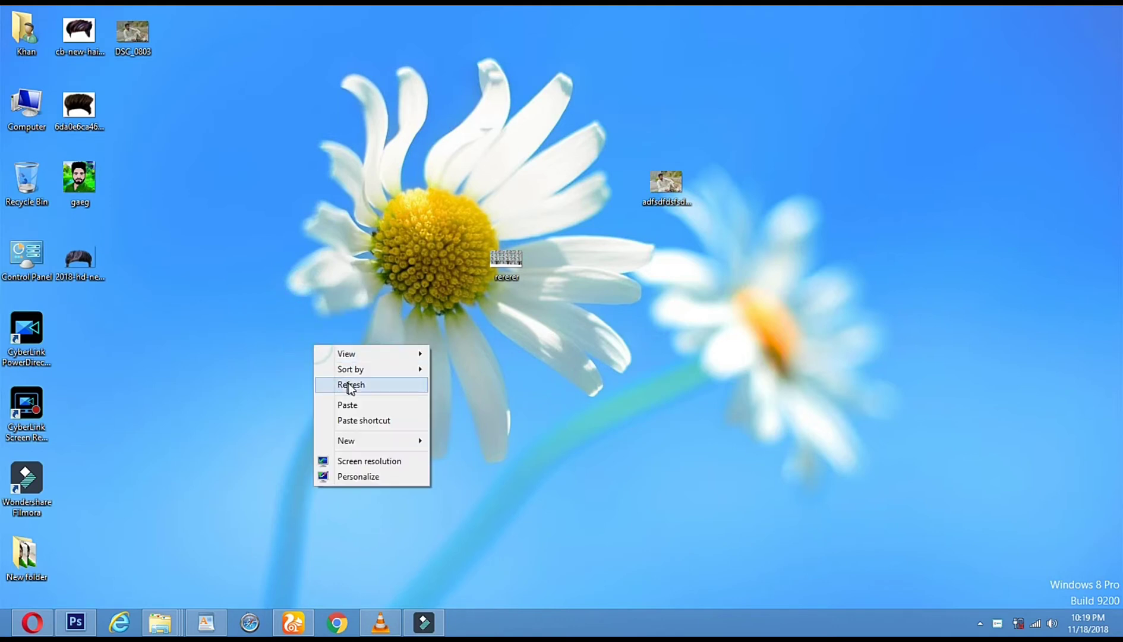
{"action": "left_click", "coordinate": [349, 383]}
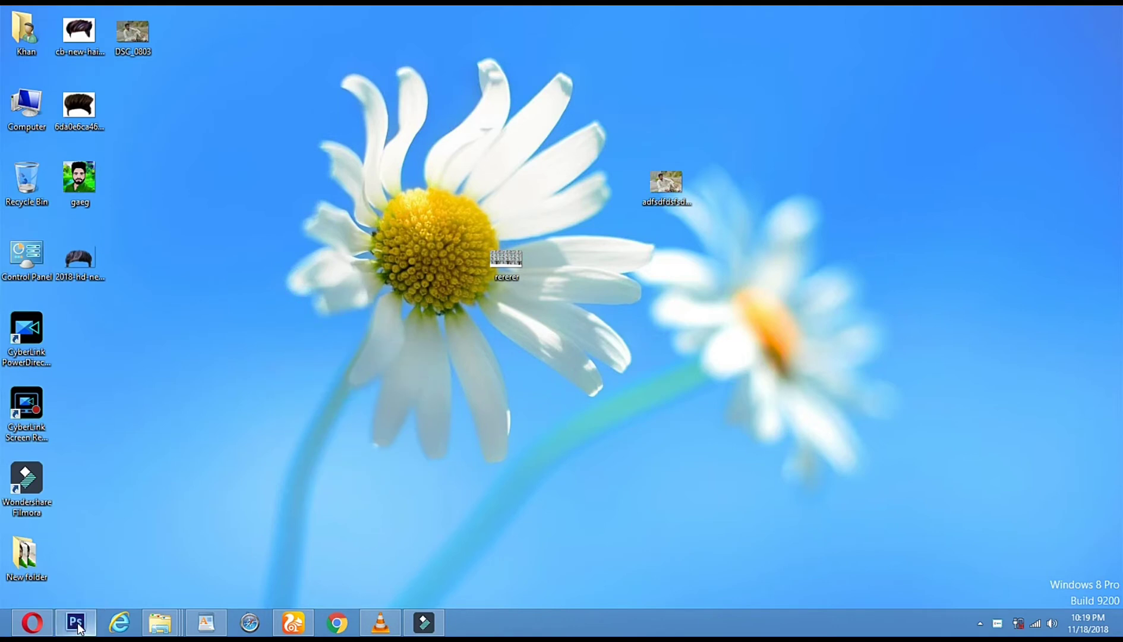
{"action": "right_click", "coordinate": [284, 315]}
{"action": "left_click", "coordinate": [311, 357]}
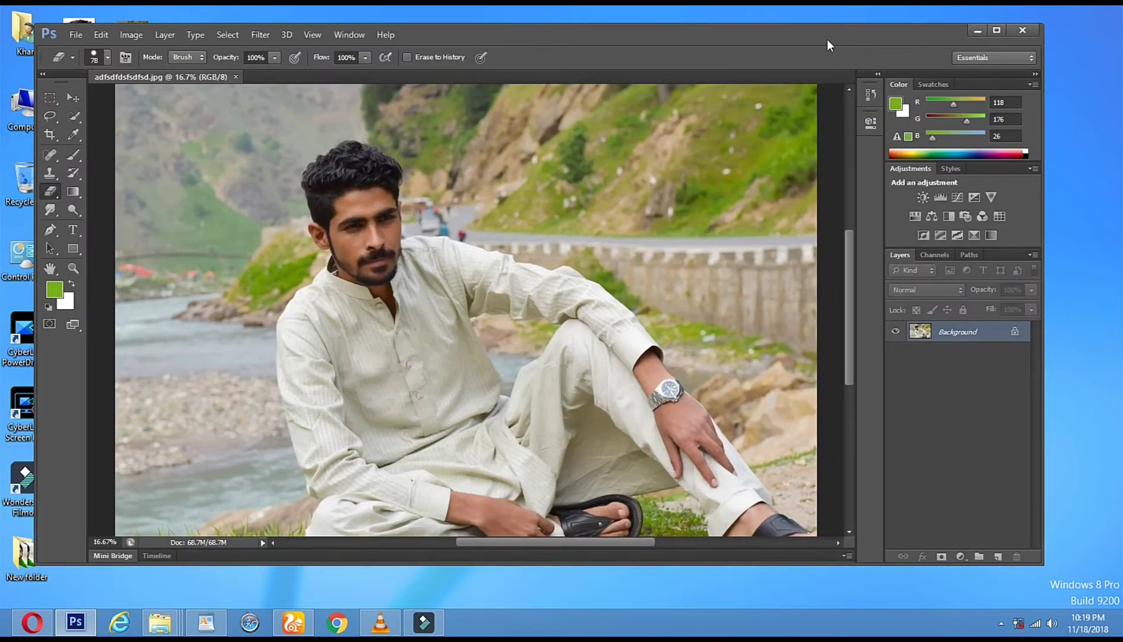
Maximize the Photoshop window and examine the man's face and hair up close before returning to the full photo.
{"action": "left_click", "coordinate": [999, 29]}
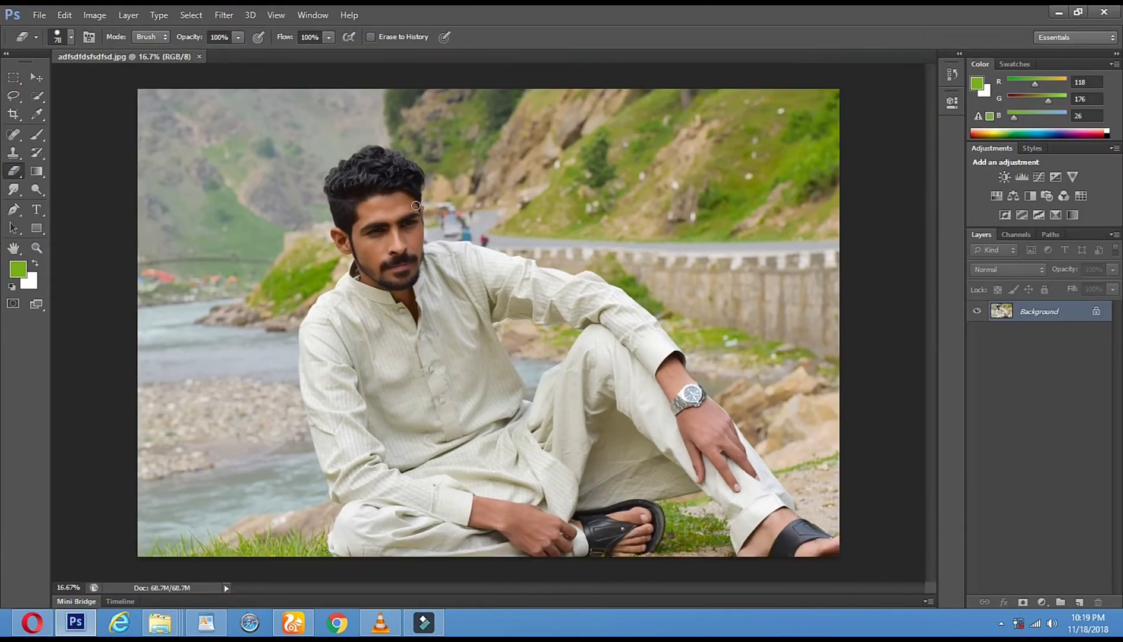
{"action": "key", "text": "z"}
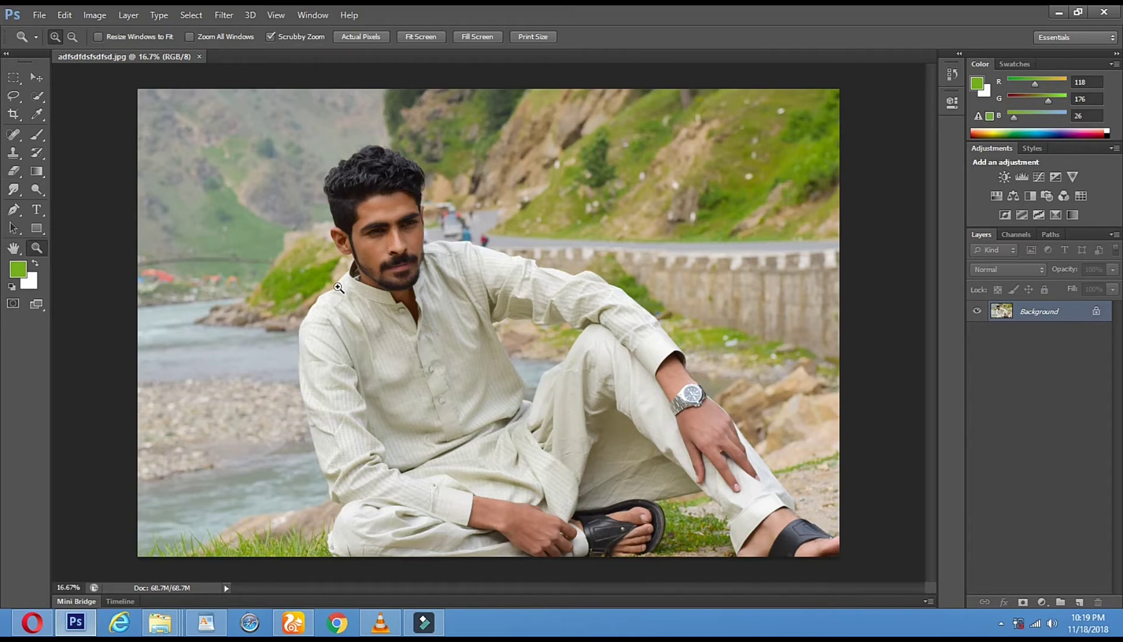
{"action": "left_click", "coordinate": [386, 221]}
{"action": "left_click", "coordinate": [386, 222]}
{"action": "left_click", "coordinate": [437, 183]}
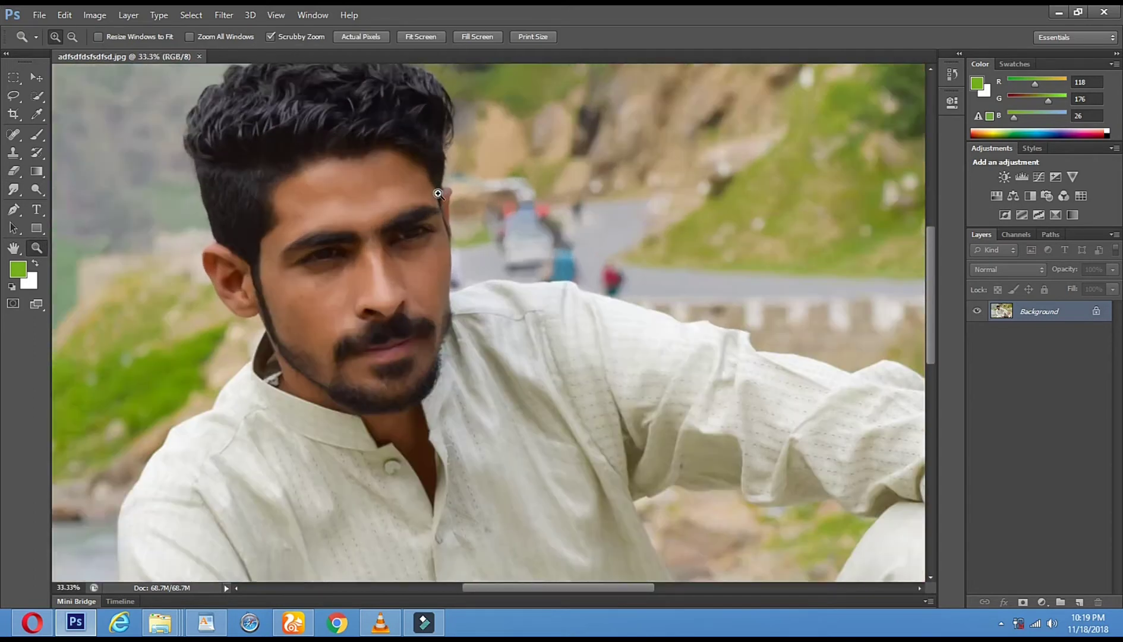
{"action": "left_click_drag", "start_coordinate": [300, 251], "coordinate": [338, 251]}
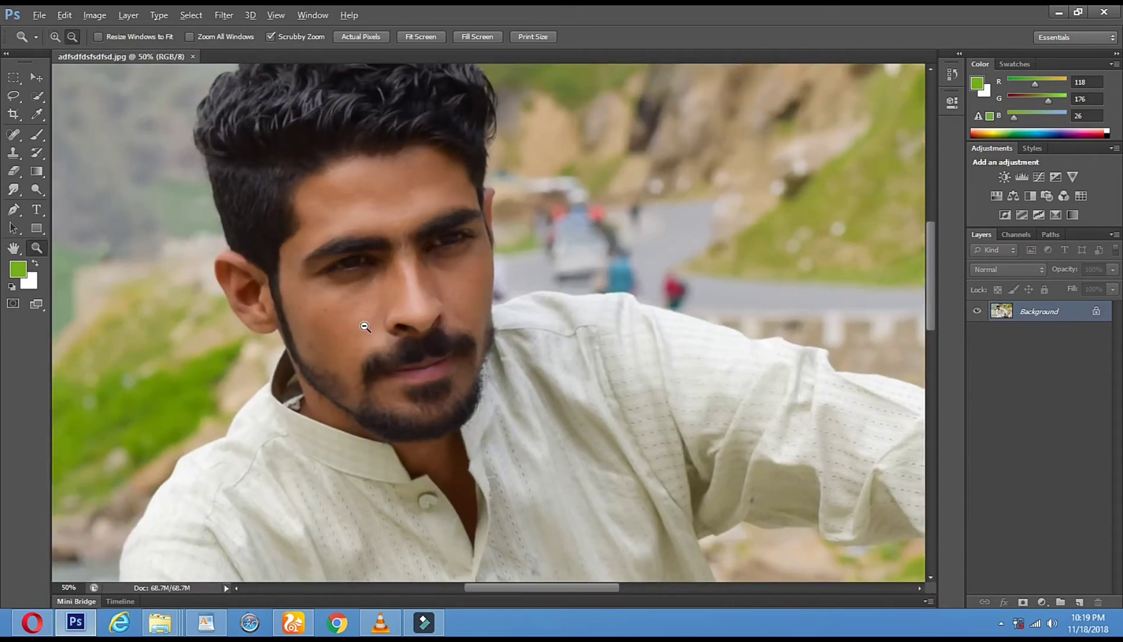
{"action": "left_click", "coordinate": [365, 327], "text": "alt"}
{"action": "left_click", "coordinate": [365, 327], "text": "alt"}
{"action": "left_click", "coordinate": [365, 327], "text": "alt"}
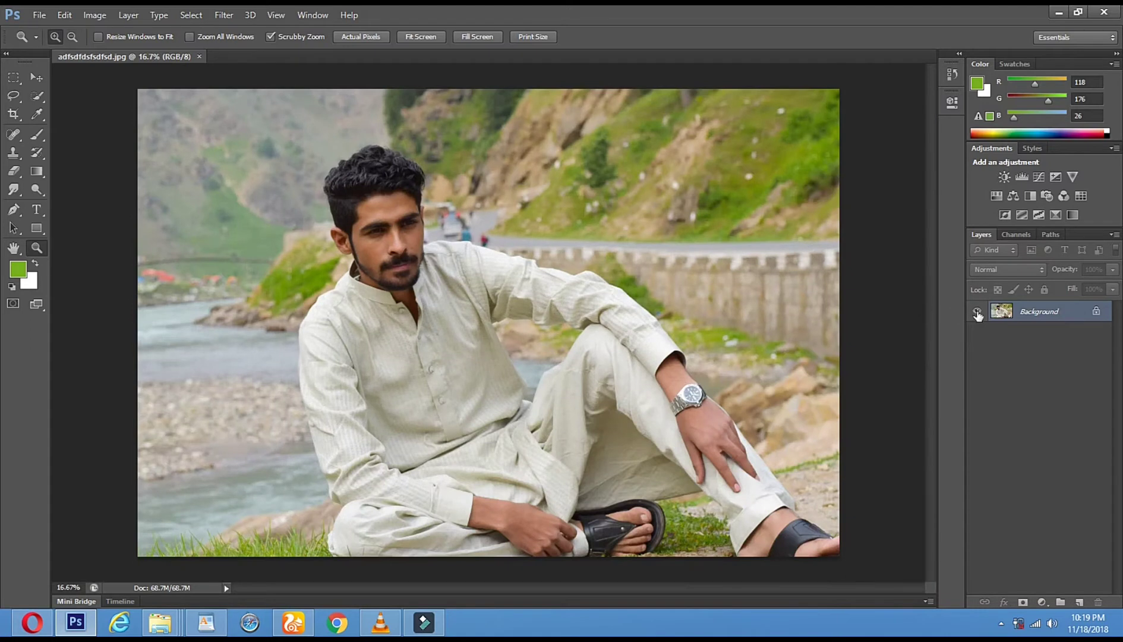
Duplicate the Background layer under the name "new 1234".
{"action": "right_click", "coordinate": [1003, 312]}
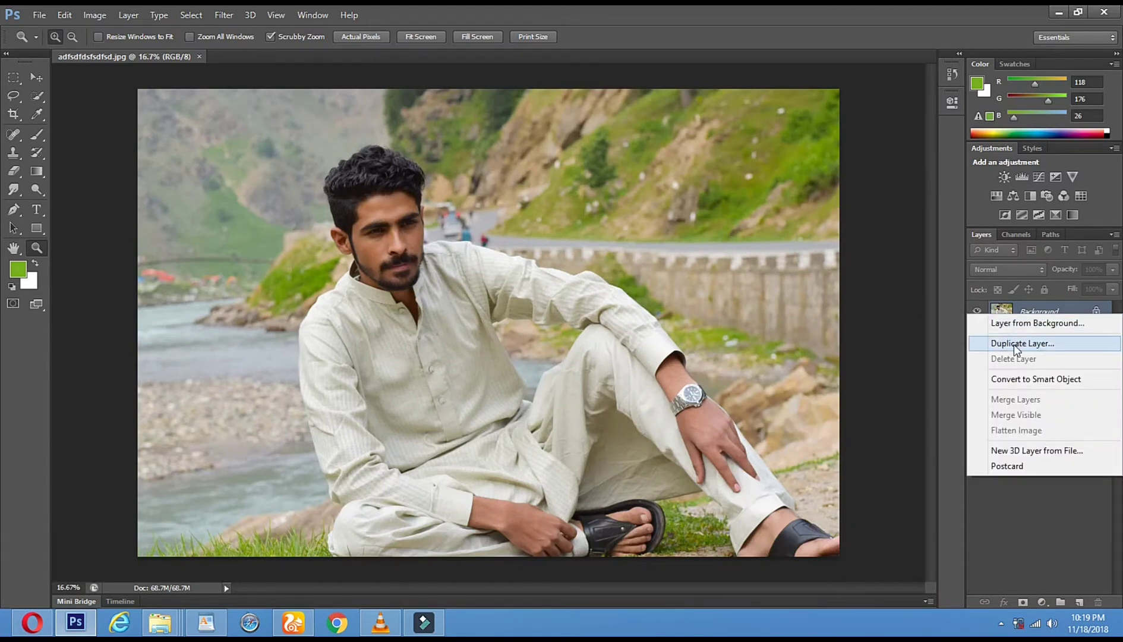
{"action": "left_click", "coordinate": [1013, 344]}
{"action": "type", "text": "new "}
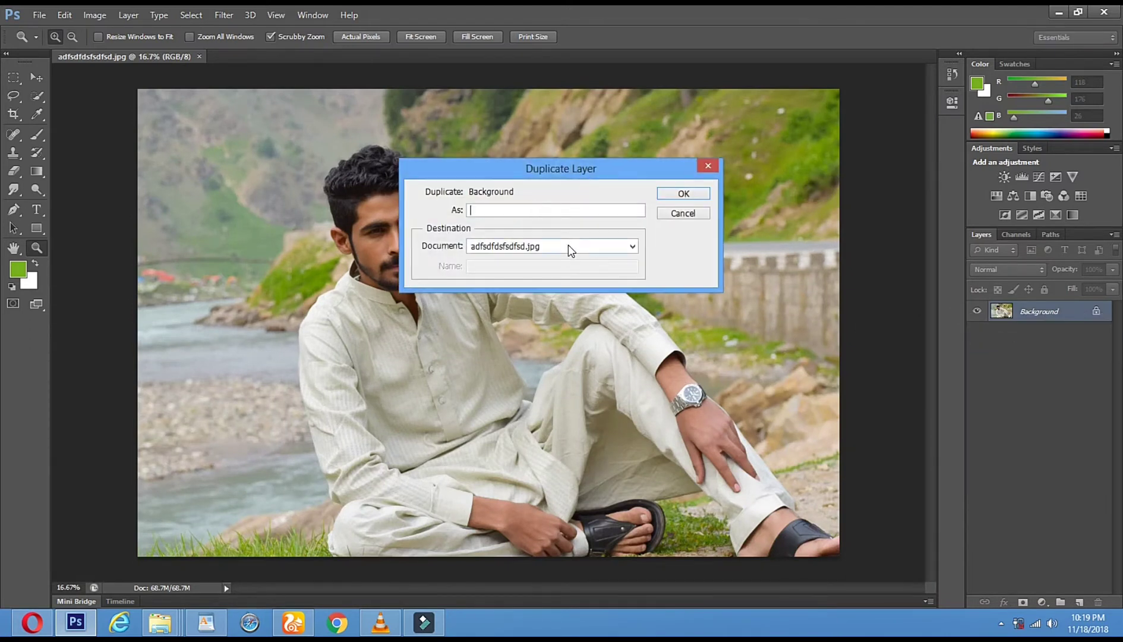
{"action": "type", "text": "111111"}
{"action": "left_click_drag", "start_coordinate": [494, 210], "coordinate": [642, 210]}
{"action": "key", "text": "BackSpace"}
{"action": "left_click", "coordinate": [707, 194]}
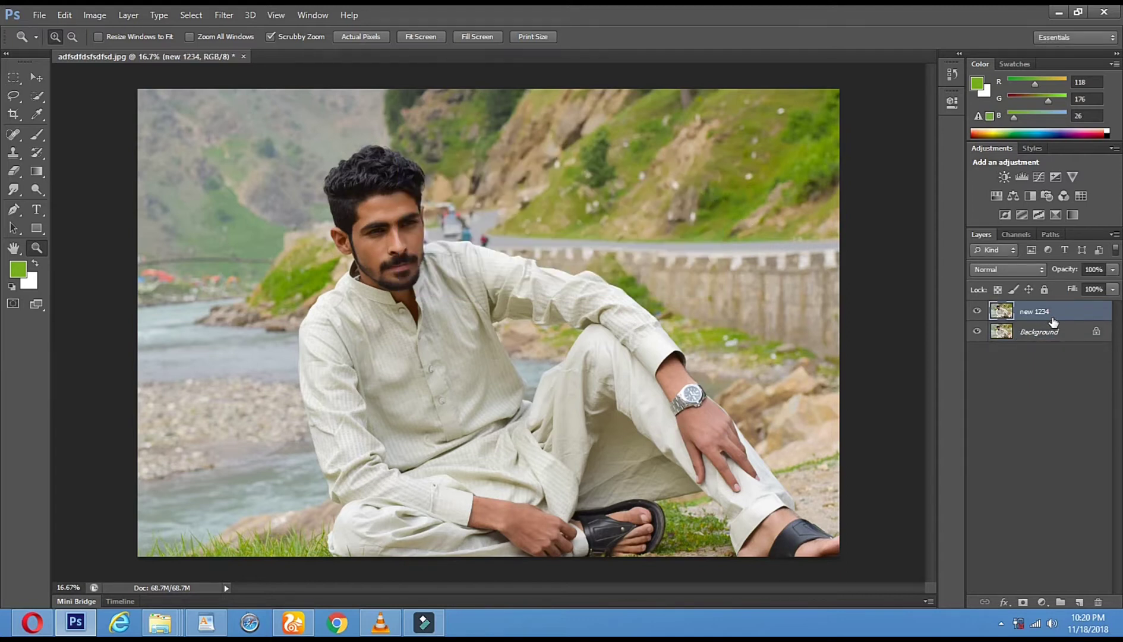
Choose the Eraser tool and enlarge its round tip to 2448 px.
{"action": "left_click", "coordinate": [14, 171]}
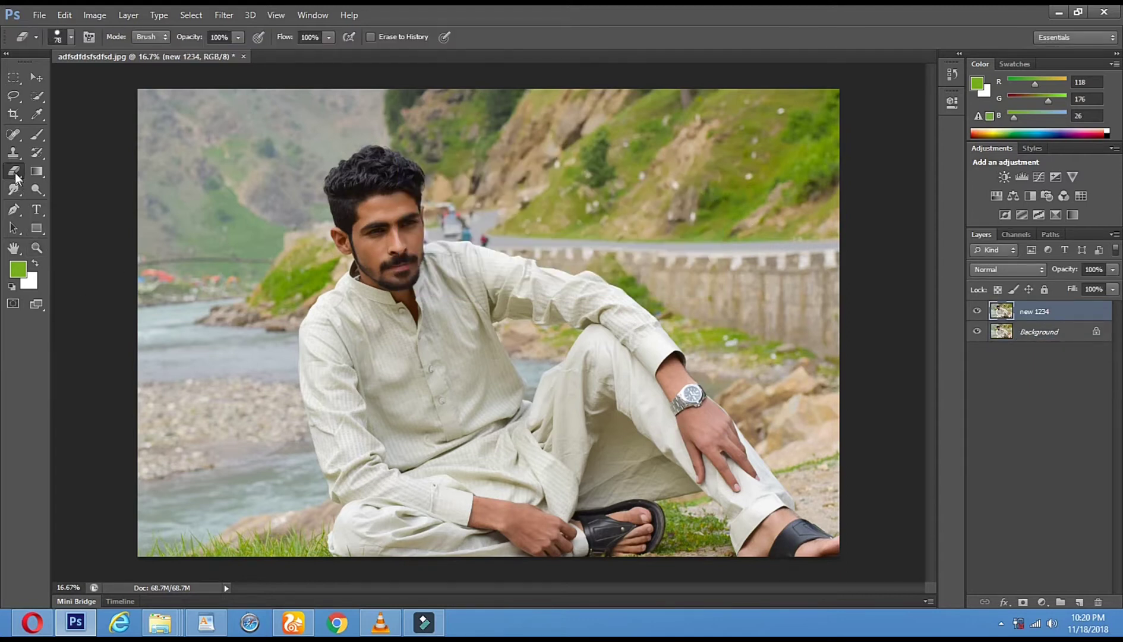
{"action": "right_click", "coordinate": [151, 196]}
{"action": "left_click_drag", "start_coordinate": [190, 227], "coordinate": [292, 231]}
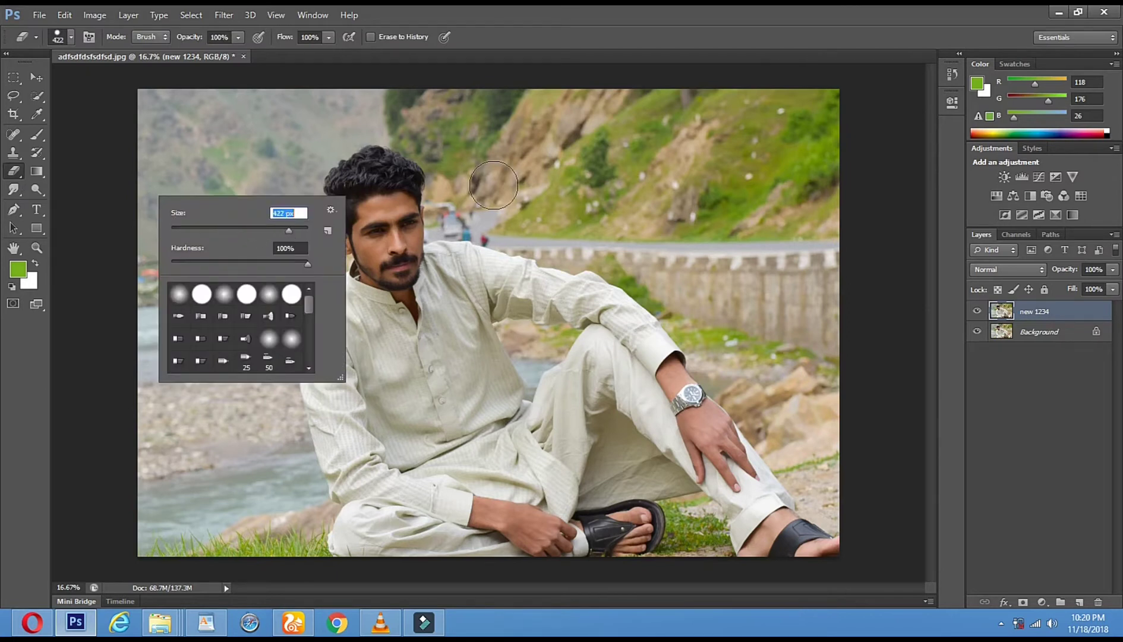
{"action": "key", "text": "Return"}
{"action": "left_click", "coordinate": [301, 211]}
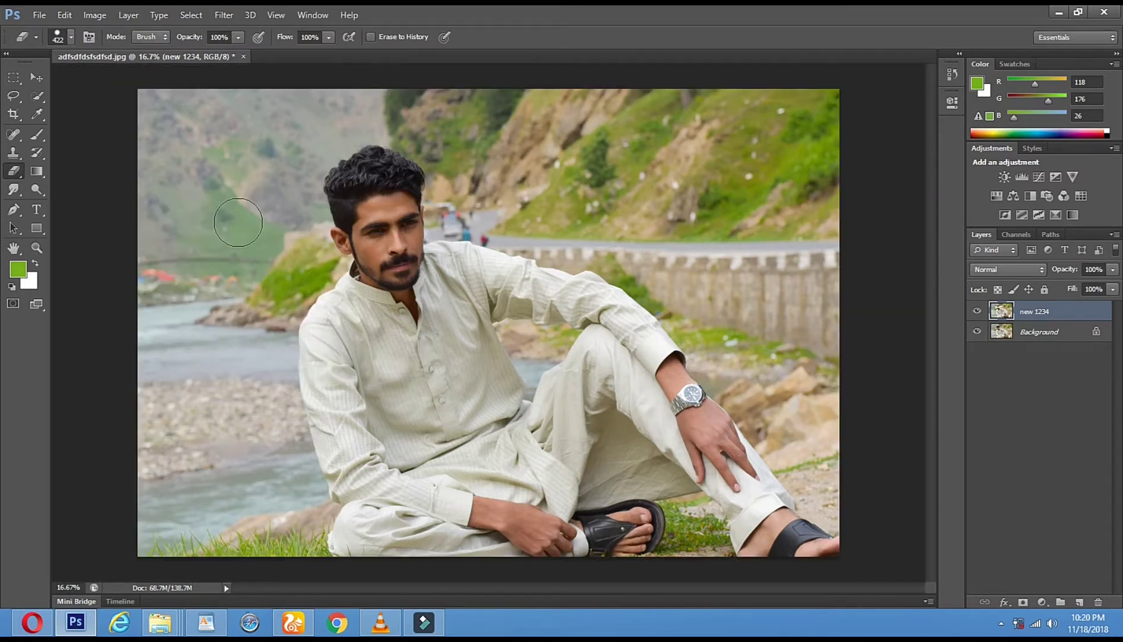
{"action": "mouse_move", "coordinate": [559, 223]}
{"action": "left_mouse_down"}
{"action": "mouse_move", "coordinate": [596, 287]}
{"action": "mouse_move", "coordinate": [532, 205]}
{"action": "mouse_move", "coordinate": [450, 219]}
{"action": "mouse_move", "coordinate": [550, 242]}
{"action": "left_mouse_up"}
{"action": "right_click", "coordinate": [554, 263]}
{"action": "left_click_drag", "start_coordinate": [684, 301], "coordinate": [694, 300]}
{"action": "key", "text": "Return"}
{"action": "right_click", "coordinate": [427, 308]}
{"action": "left_click_drag", "start_coordinate": [572, 341], "coordinate": [575, 341]}
{"action": "key", "text": "Return"}
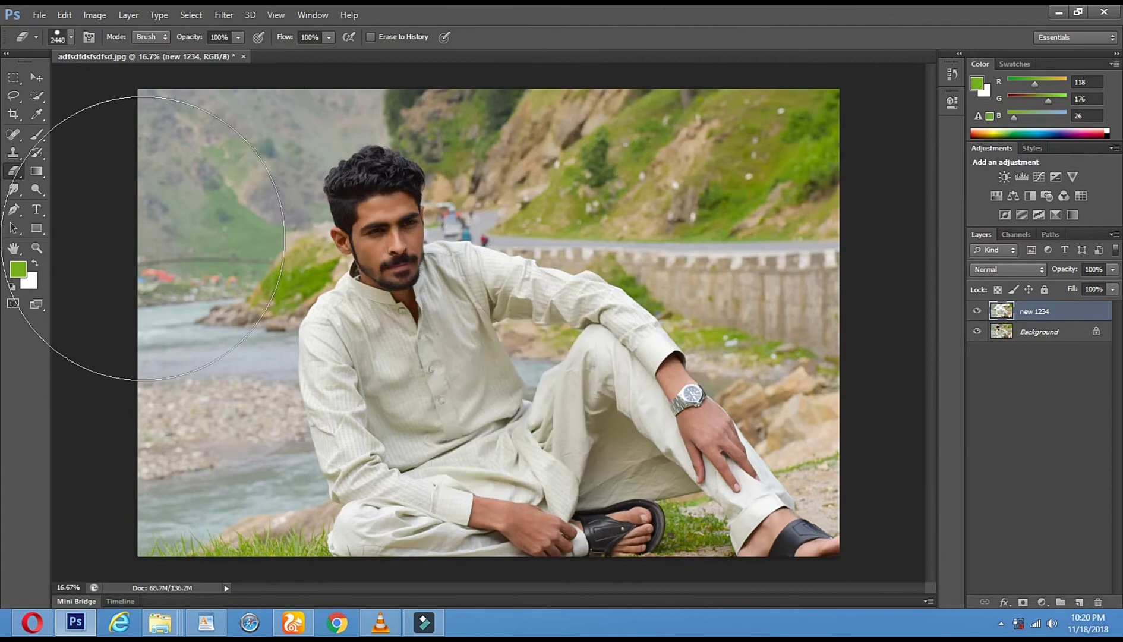
Erase everything on the new 1234 layer, hiding the Background during the work and showing it again with new 1234 selected.
{"action": "mouse_move", "coordinate": [391, 491]}
{"action": "left_mouse_down"}
{"action": "mouse_move", "coordinate": [249, 476]}
{"action": "mouse_move", "coordinate": [493, 475]}
{"action": "left_mouse_up"}
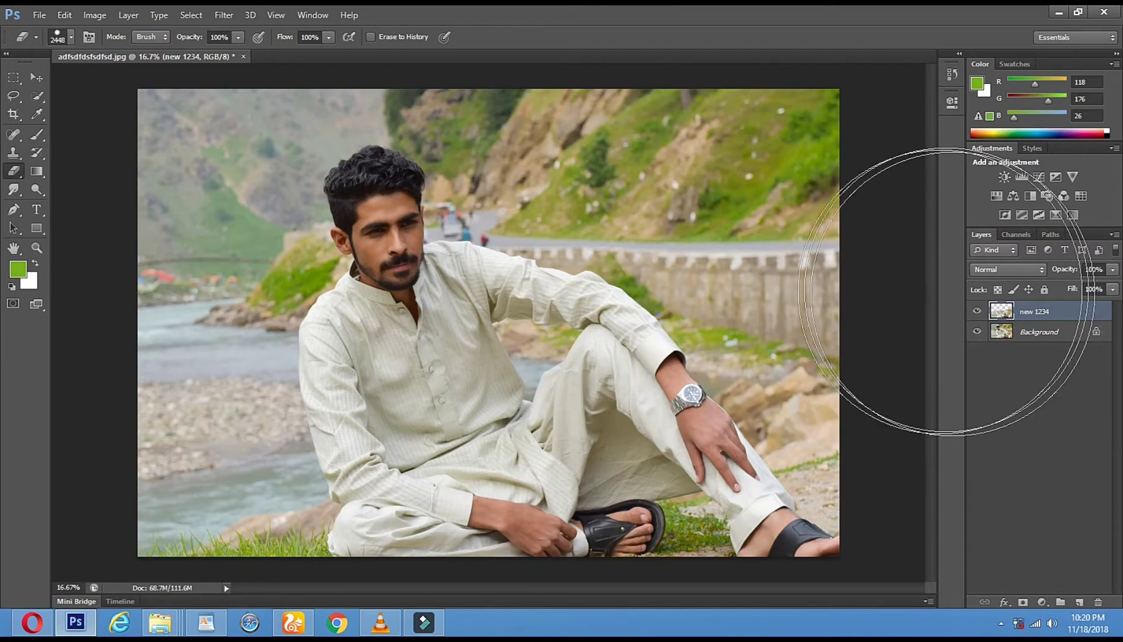
{"action": "left_click", "coordinate": [976, 333]}
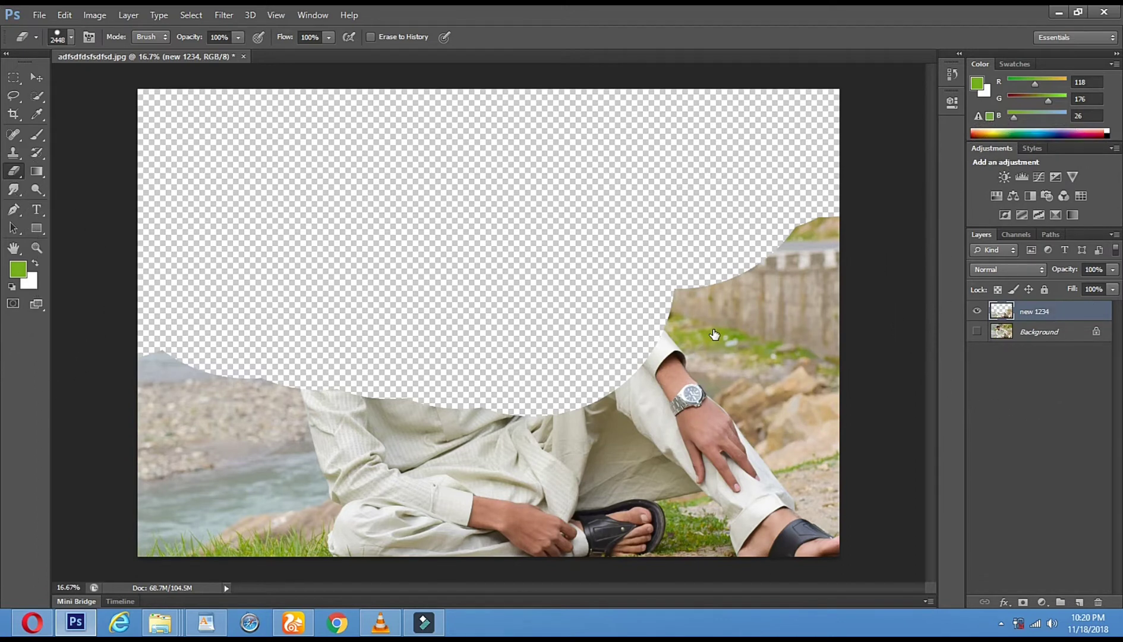
{"action": "mouse_move", "coordinate": [627, 309]}
{"action": "left_mouse_down"}
{"action": "mouse_move", "coordinate": [852, 476]}
{"action": "mouse_move", "coordinate": [681, 463]}
{"action": "mouse_move", "coordinate": [773, 386]}
{"action": "left_mouse_up"}
{"action": "mouse_move", "coordinate": [761, 499]}
{"action": "left_mouse_down"}
{"action": "mouse_move", "coordinate": [546, 496]}
{"action": "mouse_move", "coordinate": [745, 446]}
{"action": "mouse_move", "coordinate": [727, 201]}
{"action": "mouse_move", "coordinate": [304, 251]}
{"action": "mouse_move", "coordinate": [278, 224]}
{"action": "left_mouse_up"}
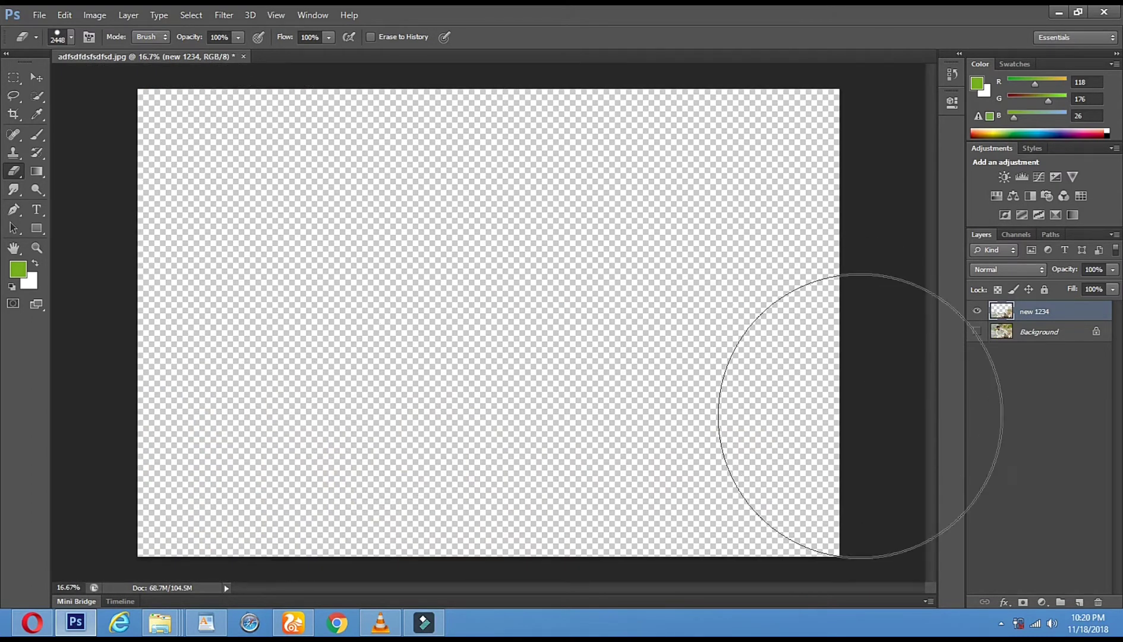
{"action": "left_click", "coordinate": [1005, 335]}
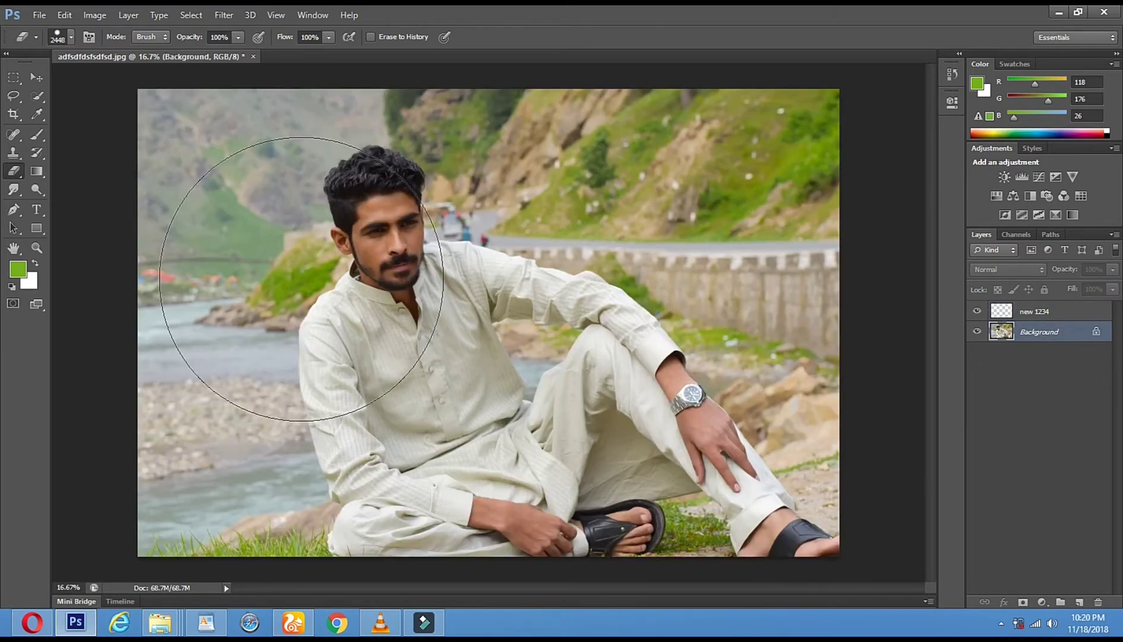
{"action": "left_click", "coordinate": [1034, 316]}
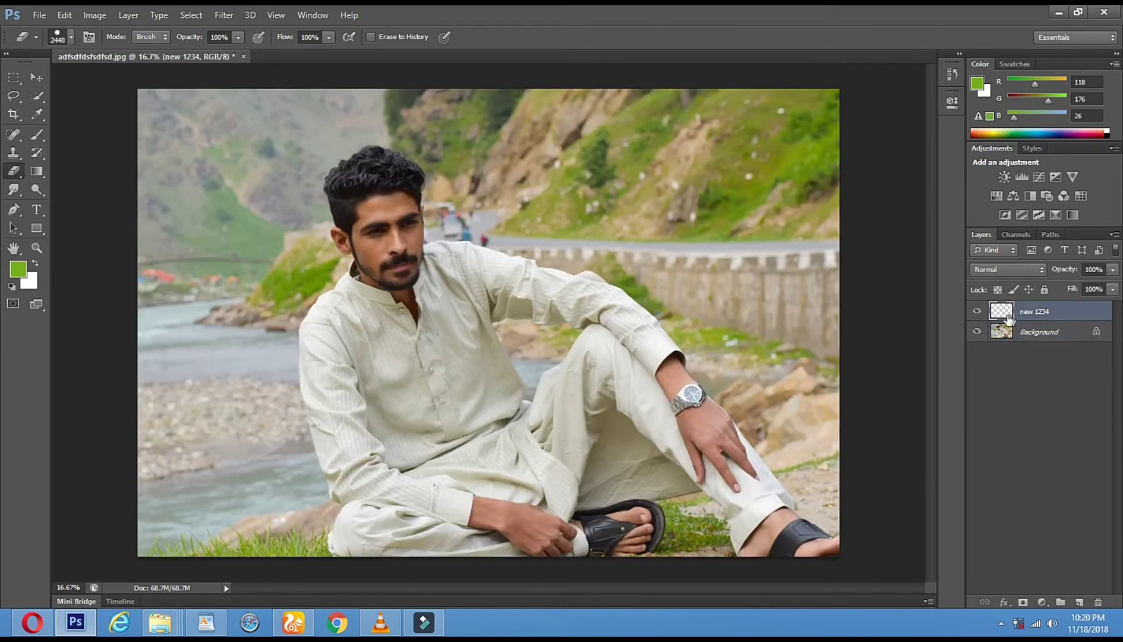
Choose the Brush tool and set both the foreground and background colours to black (000000).
{"action": "left_click", "coordinate": [36, 248]}
{"action": "mouse_move", "coordinate": [380, 202]}
{"action": "left_mouse_down"}
{"action": "mouse_move", "coordinate": [423, 181]}
{"action": "mouse_move", "coordinate": [374, 193]}
{"action": "left_mouse_up"}
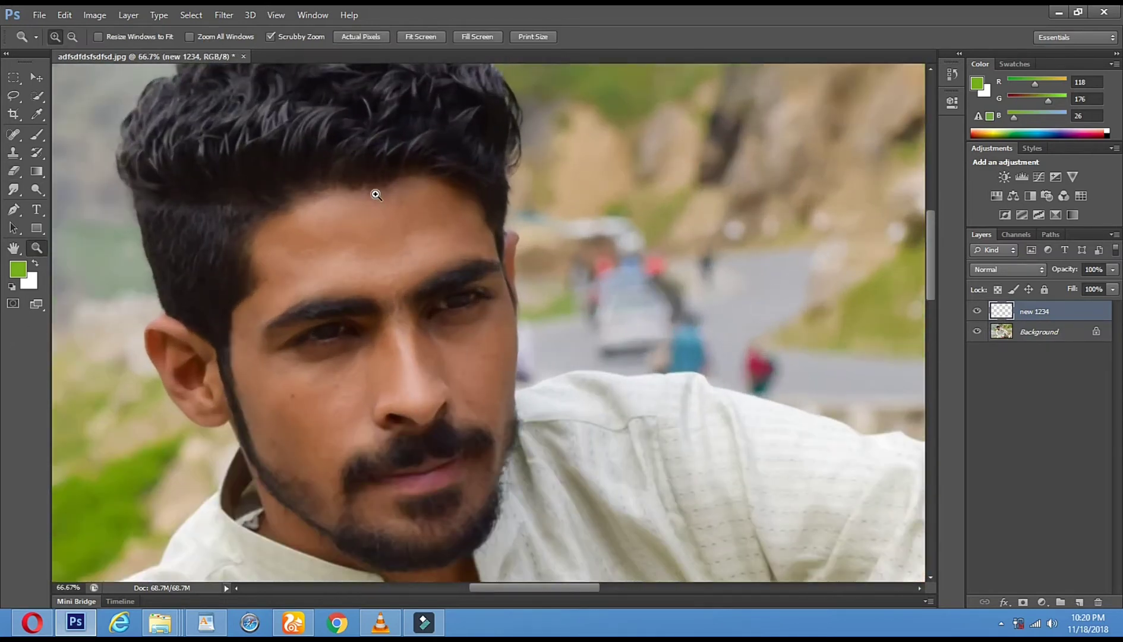
{"action": "left_click_drag", "start_coordinate": [492, 277], "coordinate": [580, 366]}
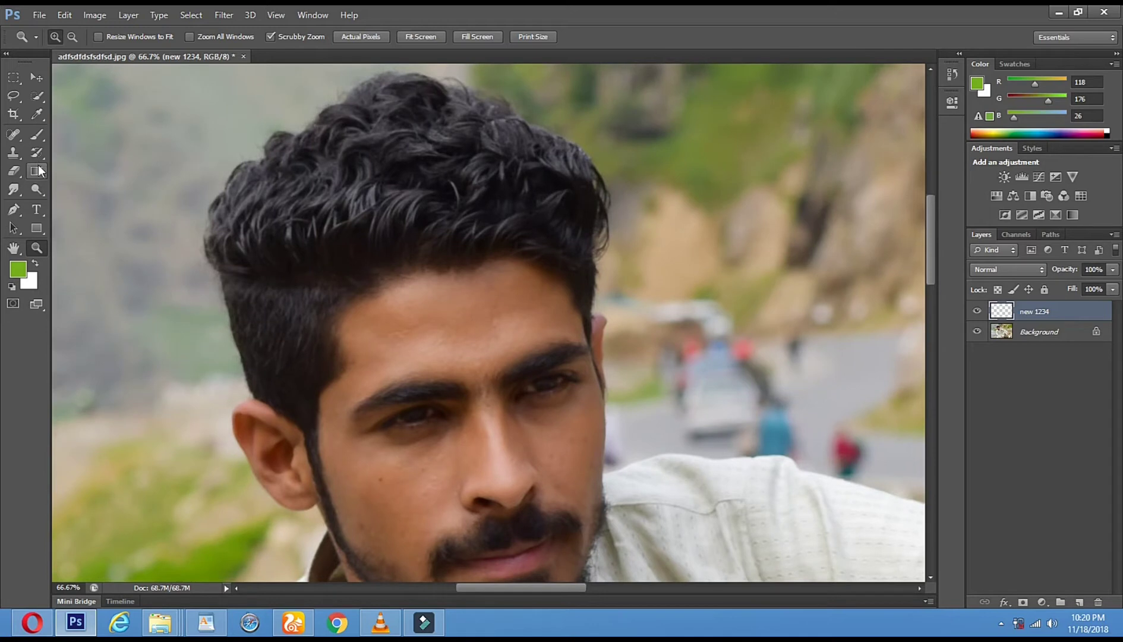
{"action": "left_click", "coordinate": [37, 134]}
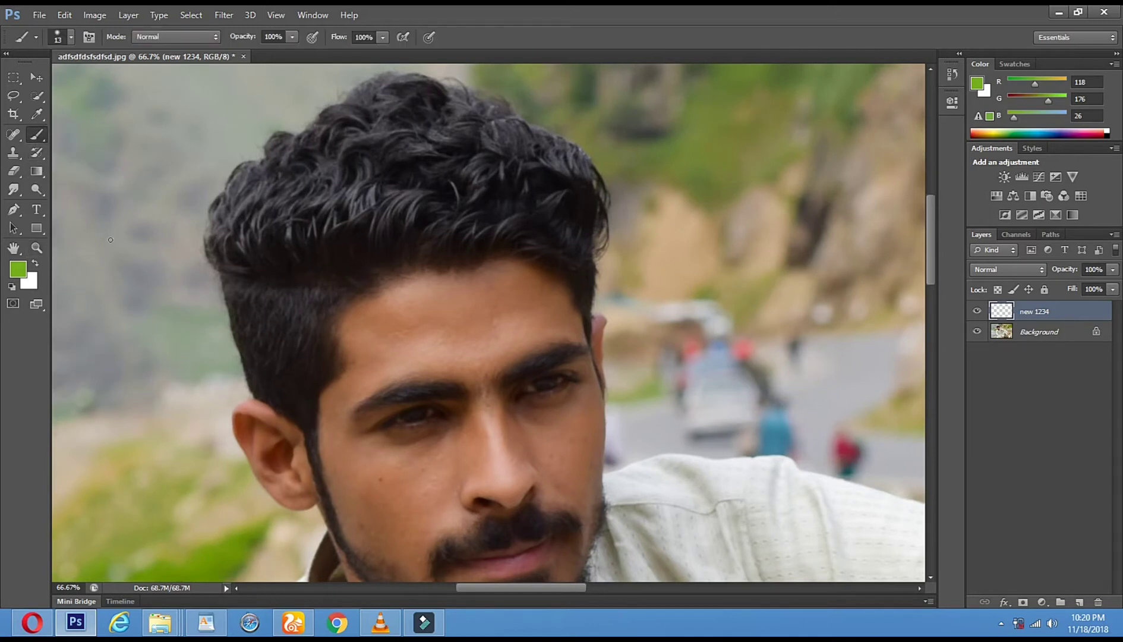
{"action": "left_click", "coordinate": [22, 273]}
{"action": "left_click", "coordinate": [375, 340]}
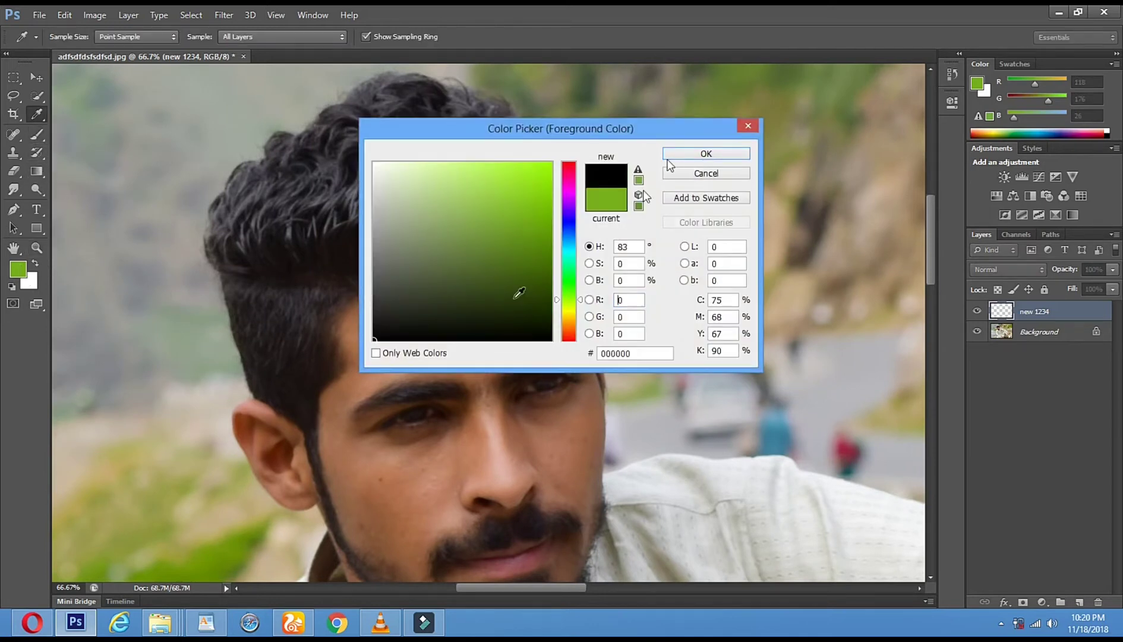
{"action": "left_click", "coordinate": [695, 155]}
{"action": "left_click", "coordinate": [29, 280]}
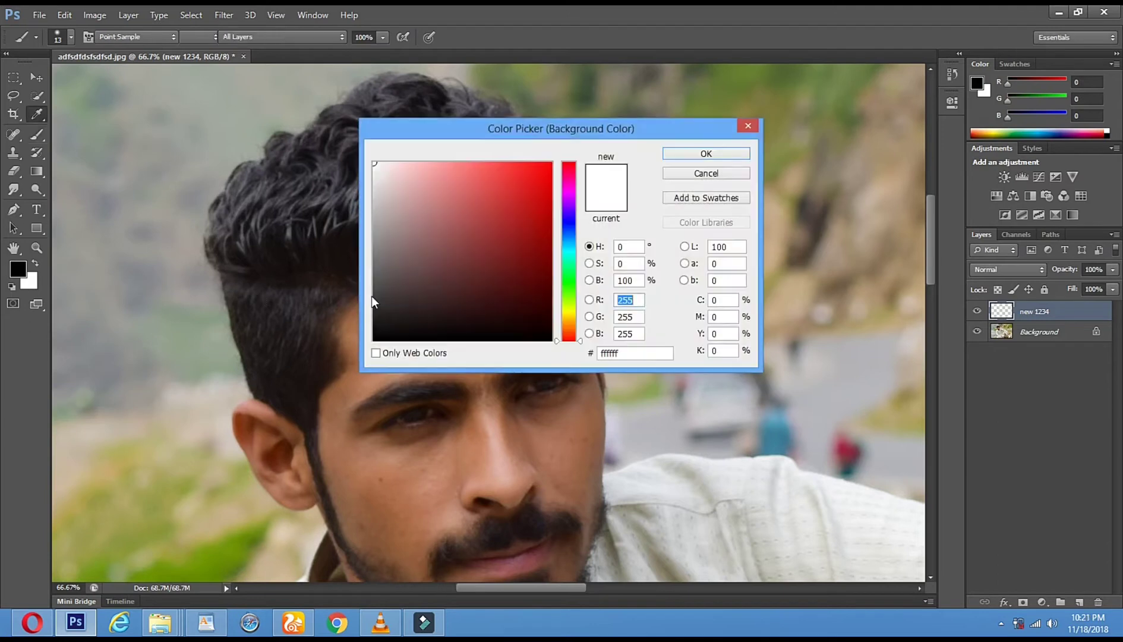
{"action": "left_click", "coordinate": [369, 345]}
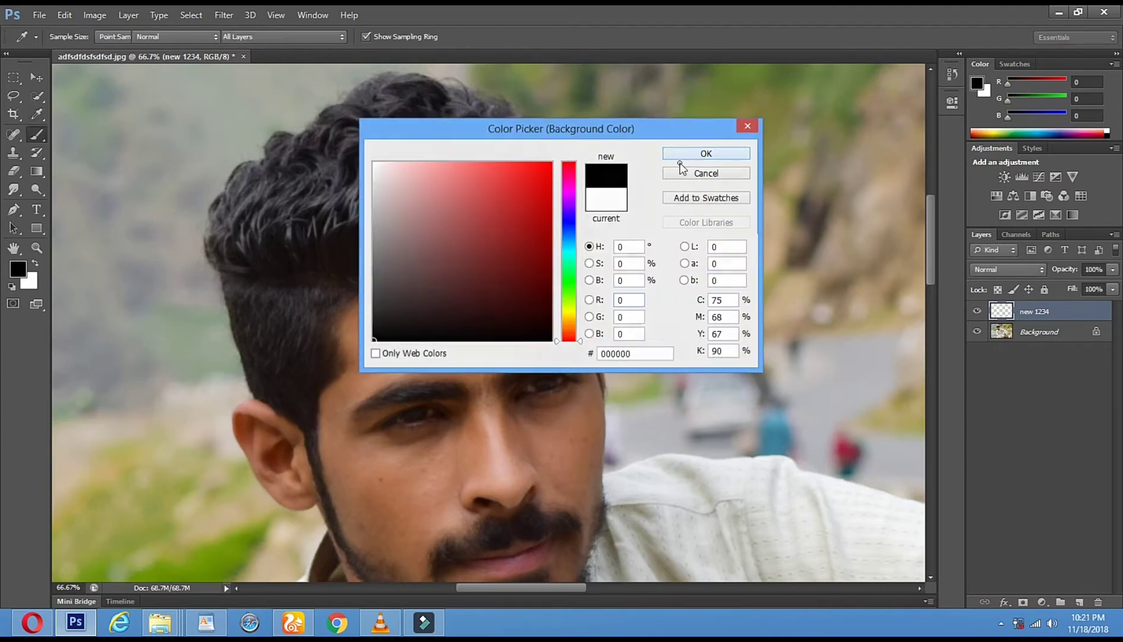
{"action": "left_click", "coordinate": [690, 156]}
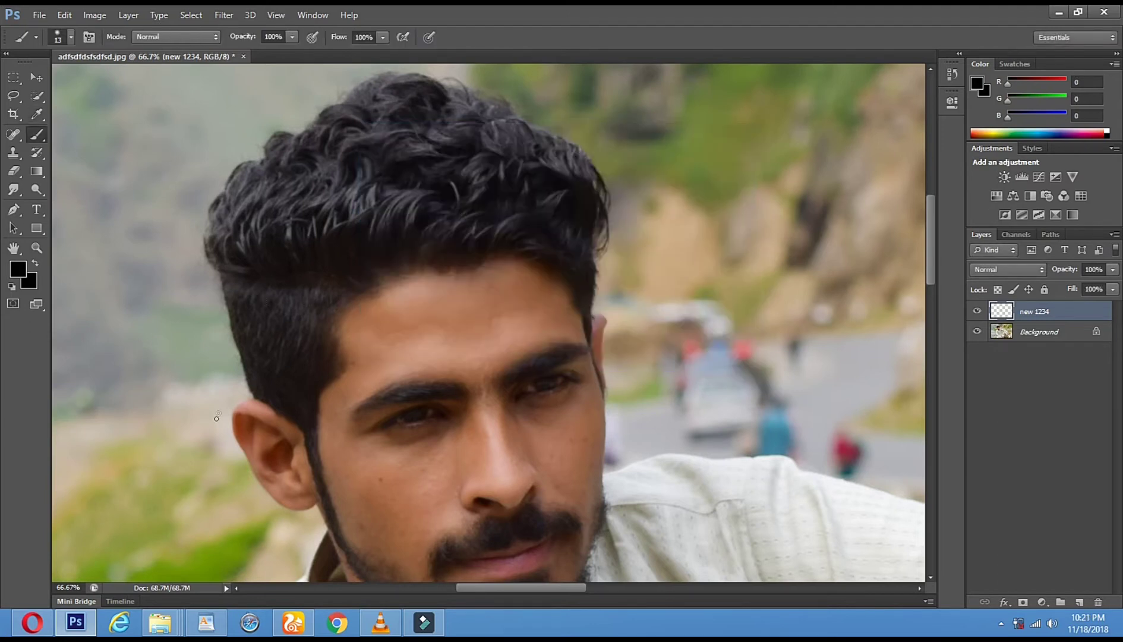
Outline the hair on the new 1234 layer with connected straight black strokes from above the visible ear up that side.
{"action": "left_click", "coordinate": [235, 344], "text": "shift"}
{"action": "left_click", "coordinate": [227, 307], "text": "shift"}
{"action": "left_click", "coordinate": [220, 278], "text": "shift"}
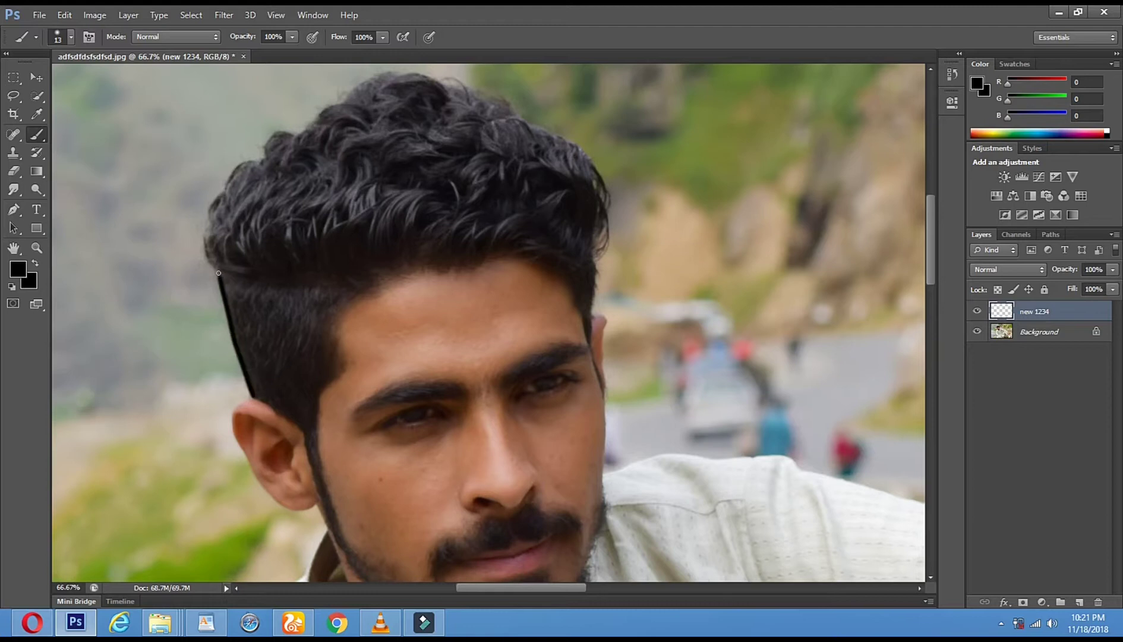
{"action": "left_click", "coordinate": [205, 224], "text": "shift"}
{"action": "left_click", "coordinate": [235, 166], "text": "shift"}
{"action": "left_click", "coordinate": [292, 126], "text": "shift"}
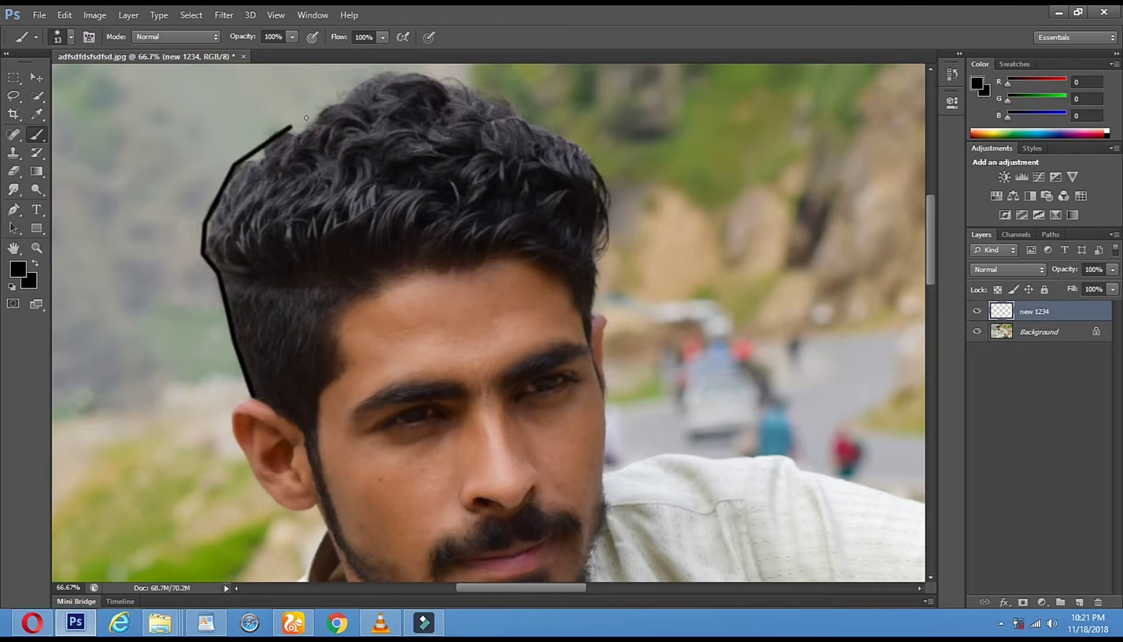
Continue the straight-segment black outline over the crown of the hair and down to the far side of the head.
{"action": "left_click", "coordinate": [340, 94], "text": "shift"}
{"action": "left_click", "coordinate": [391, 71], "text": "shift"}
{"action": "left_click", "coordinate": [442, 80], "text": "shift"}
{"action": "left_click", "coordinate": [504, 104], "text": "shift"}
{"action": "left_click", "coordinate": [542, 125], "text": "shift"}
{"action": "left_click", "coordinate": [591, 155], "text": "shift"}
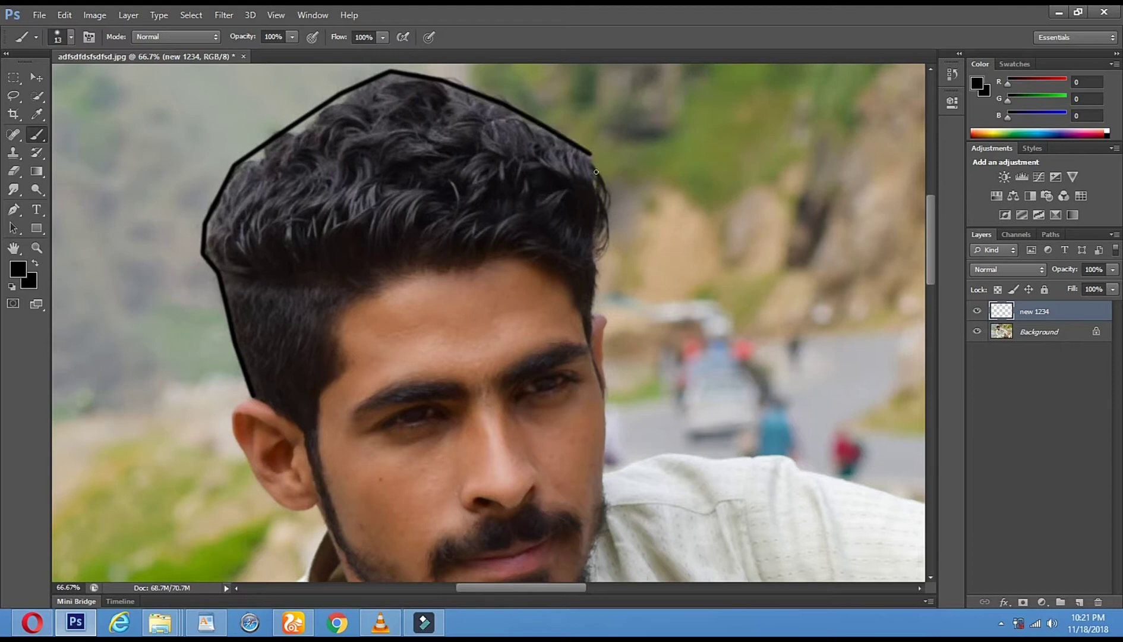
Finish the black hair outline down to the far ear, checking it with the Background hidden and showing the Background again.
{"action": "left_click", "coordinate": [602, 215], "text": "shift"}
{"action": "left_click", "coordinate": [602, 259], "text": "shift"}
{"action": "left_click", "coordinate": [595, 311], "text": "shift"}
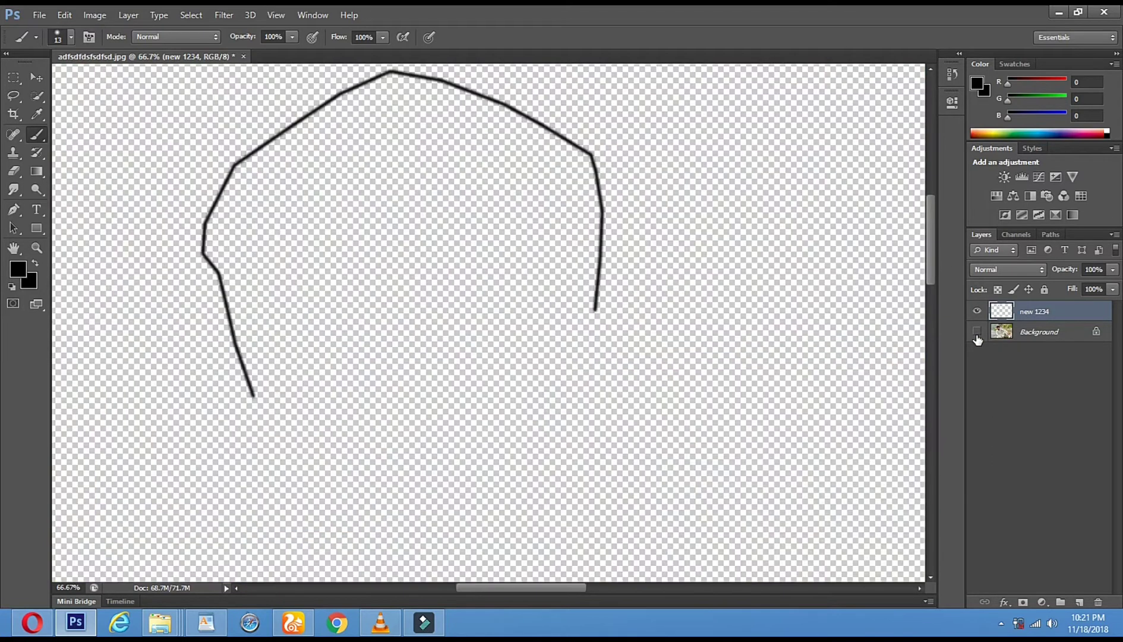
{"action": "left_click", "coordinate": [977, 333]}
Outline the eyebrow on the fully visible ear's side in black at 200% zoom using the 13 px Brush.
{"action": "left_click_drag", "start_coordinate": [585, 344], "coordinate": [568, 207]}
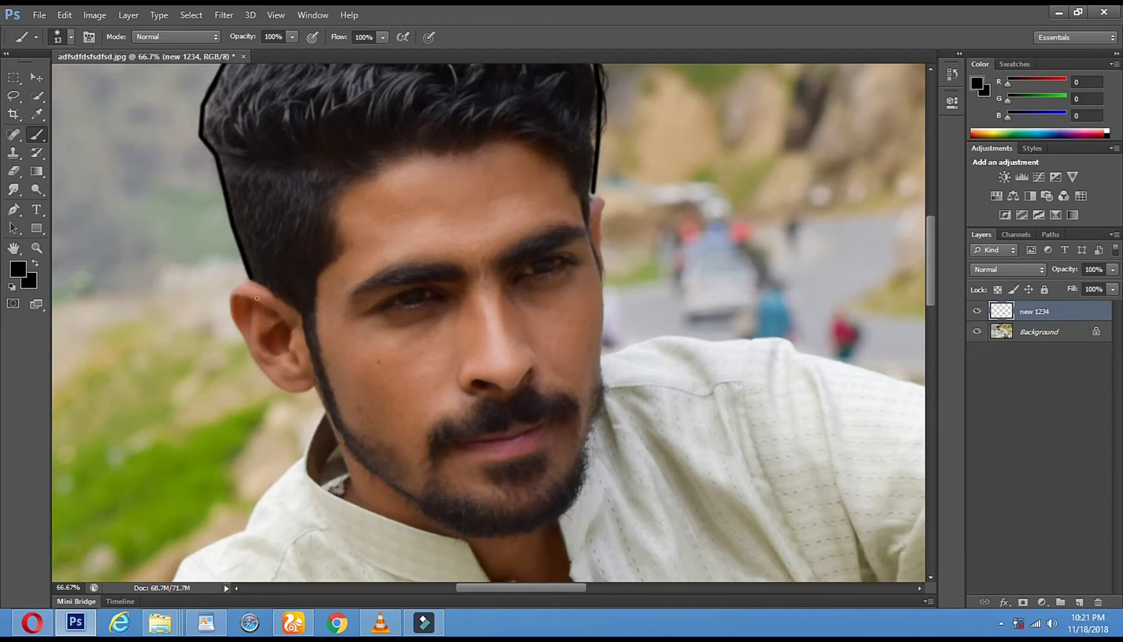
{"action": "left_click", "coordinate": [36, 248]}
{"action": "left_click_drag", "start_coordinate": [401, 288], "coordinate": [431, 329]}
{"action": "left_click", "coordinate": [405, 293]}
{"action": "left_click", "coordinate": [410, 296]}
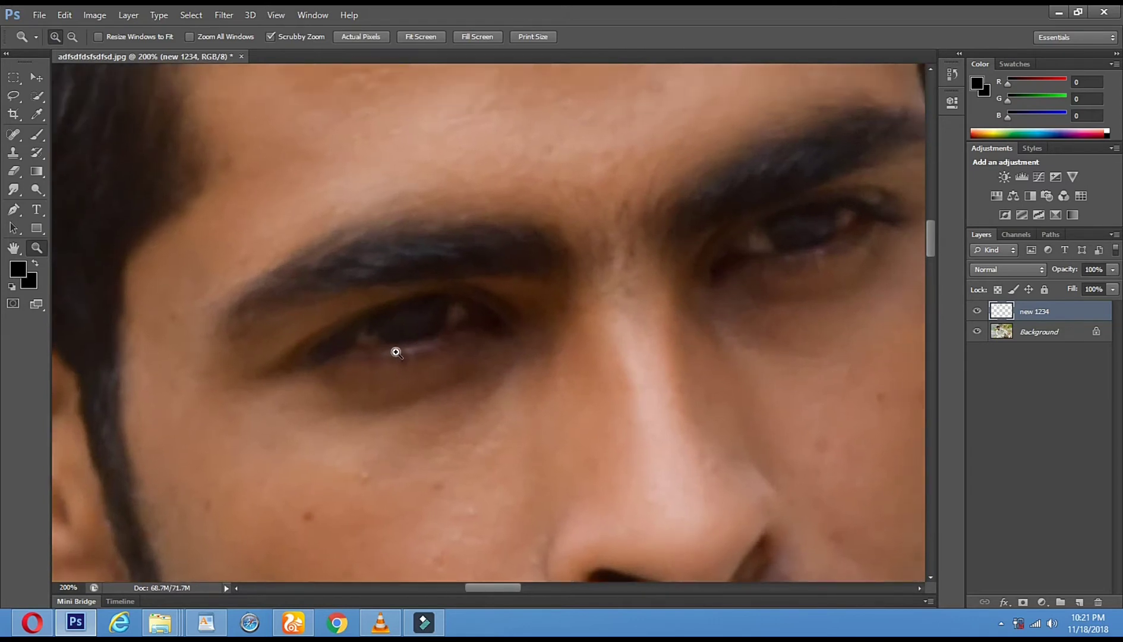
{"action": "left_click", "coordinate": [36, 135]}
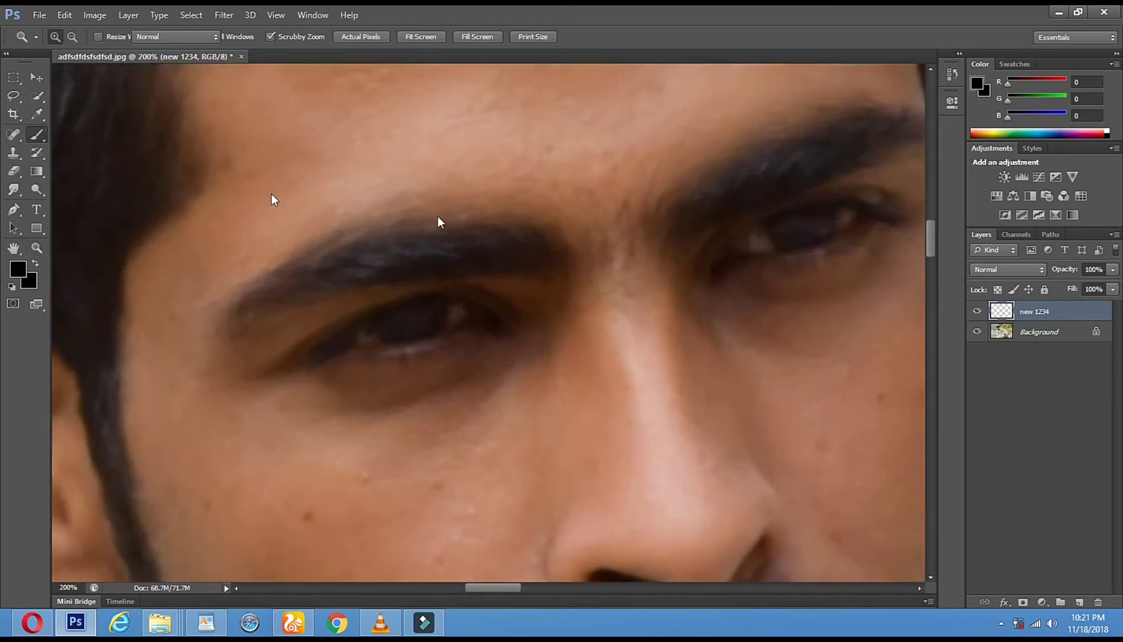
{"action": "left_click", "coordinate": [533, 219]}
{"action": "left_click_drag", "start_coordinate": [535, 219], "coordinate": [444, 211]}
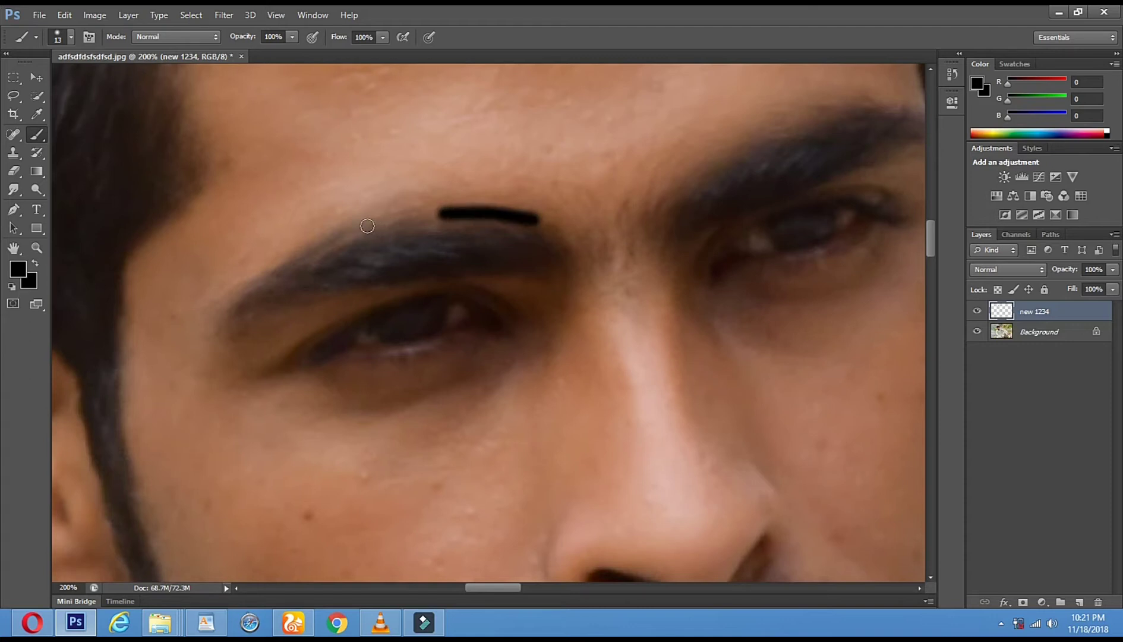
{"action": "mouse_move", "coordinate": [367, 226]}
{"action": "left_mouse_down"}
{"action": "mouse_move", "coordinate": [308, 239]}
{"action": "mouse_move", "coordinate": [228, 294]}
{"action": "mouse_move", "coordinate": [214, 347]}
{"action": "mouse_move", "coordinate": [304, 306]}
{"action": "mouse_move", "coordinate": [409, 280]}
{"action": "mouse_move", "coordinate": [542, 284]}
{"action": "mouse_move", "coordinate": [564, 255]}
{"action": "mouse_move", "coordinate": [524, 221]}
{"action": "left_mouse_up"}
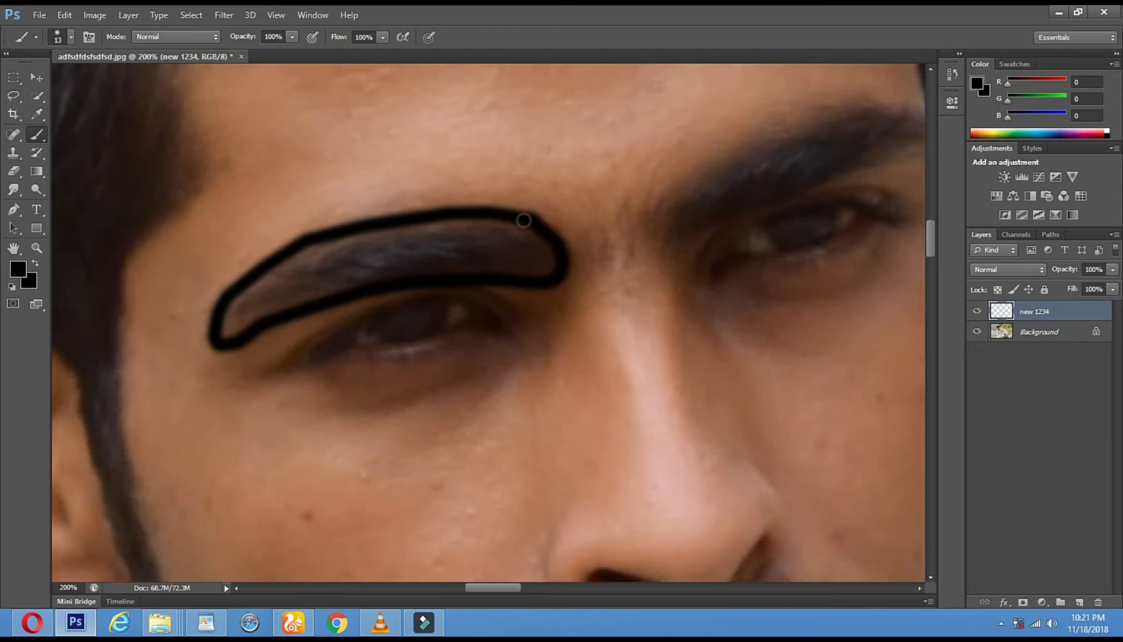
Choose the Eraser tool at 300% zoom and set its size to 3 px.
{"action": "left_click", "coordinate": [37, 247]}
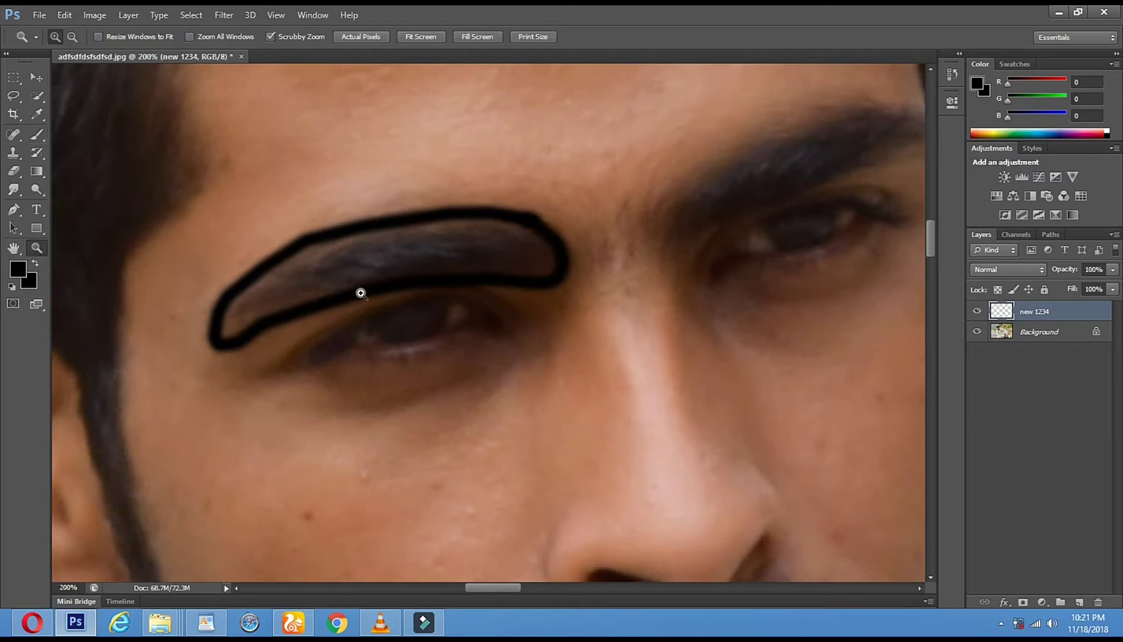
{"action": "left_click", "coordinate": [360, 290]}
{"action": "left_click", "coordinate": [13, 172]}
{"action": "right_click", "coordinate": [606, 334]}
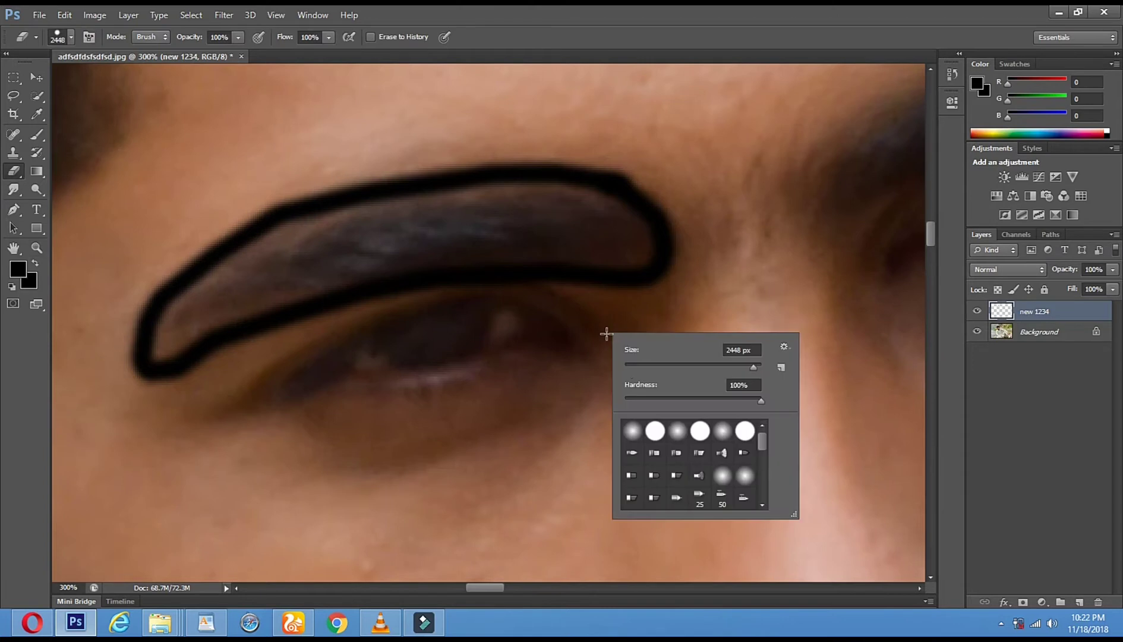
{"action": "left_click_drag", "start_coordinate": [632, 367], "coordinate": [626, 372]}
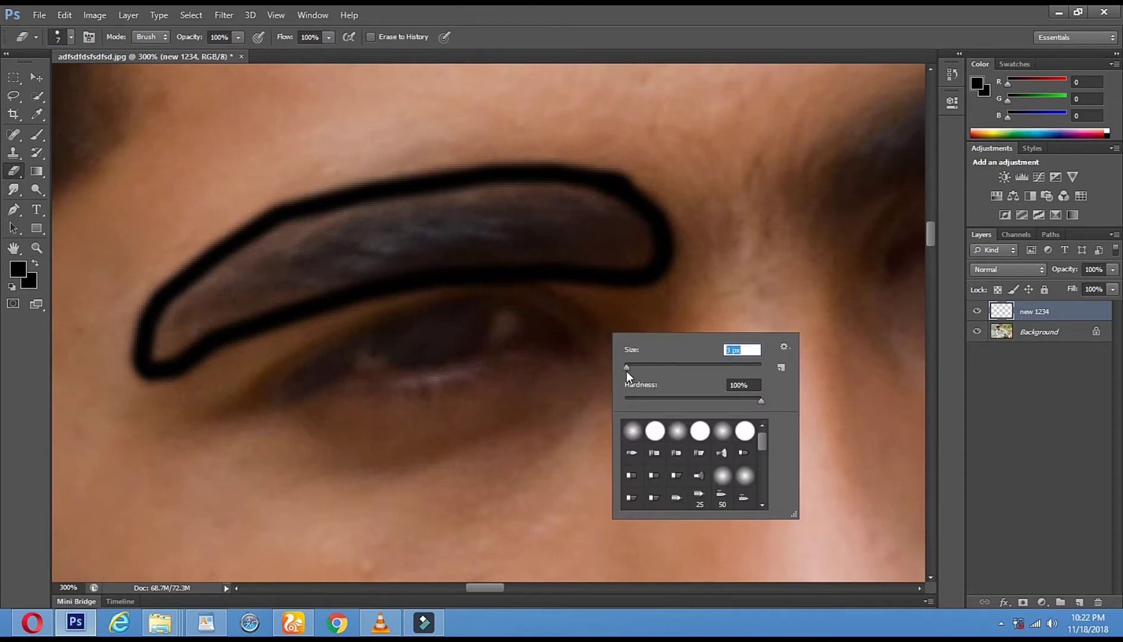
{"action": "left_click", "coordinate": [581, 338]}
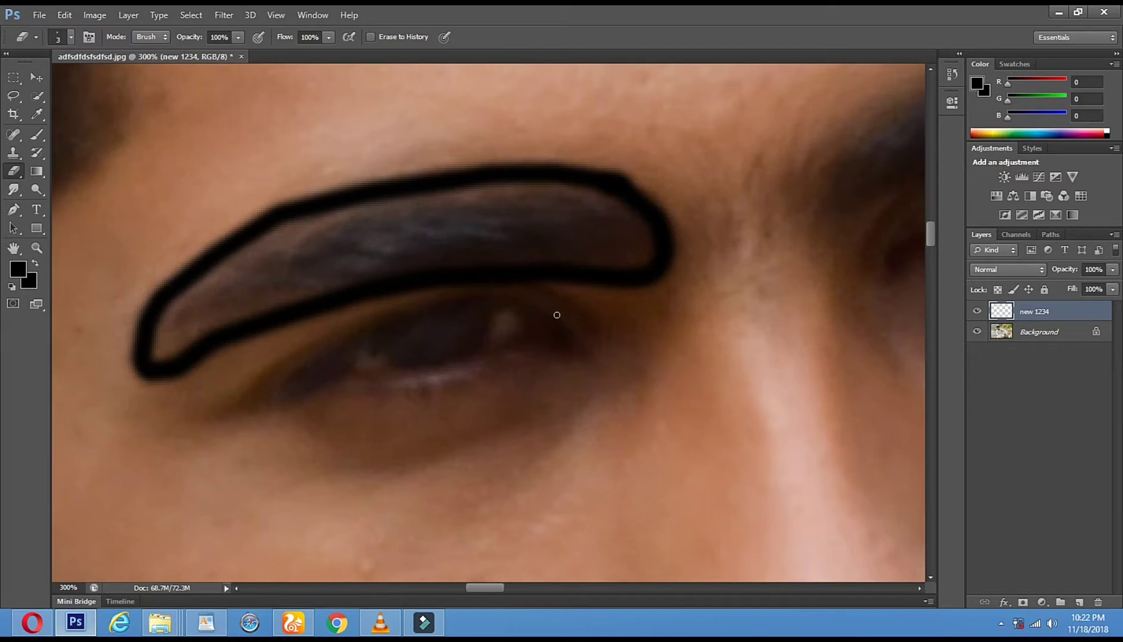
Set the Brush to 5 px and trace the upper eyelid beneath the outlined eyebrow in connected black segments.
{"action": "left_click", "coordinate": [39, 135]}
{"action": "right_click", "coordinate": [644, 326]}
{"action": "left_click_drag", "start_coordinate": [666, 357], "coordinate": [666, 361]}
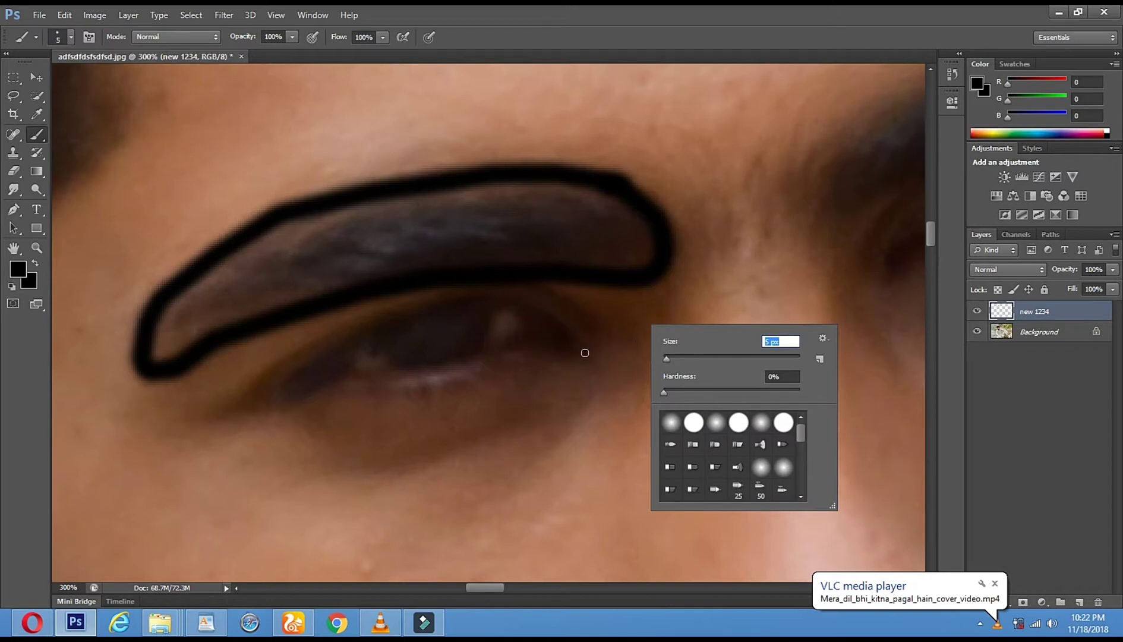
{"action": "left_click", "coordinate": [576, 333]}
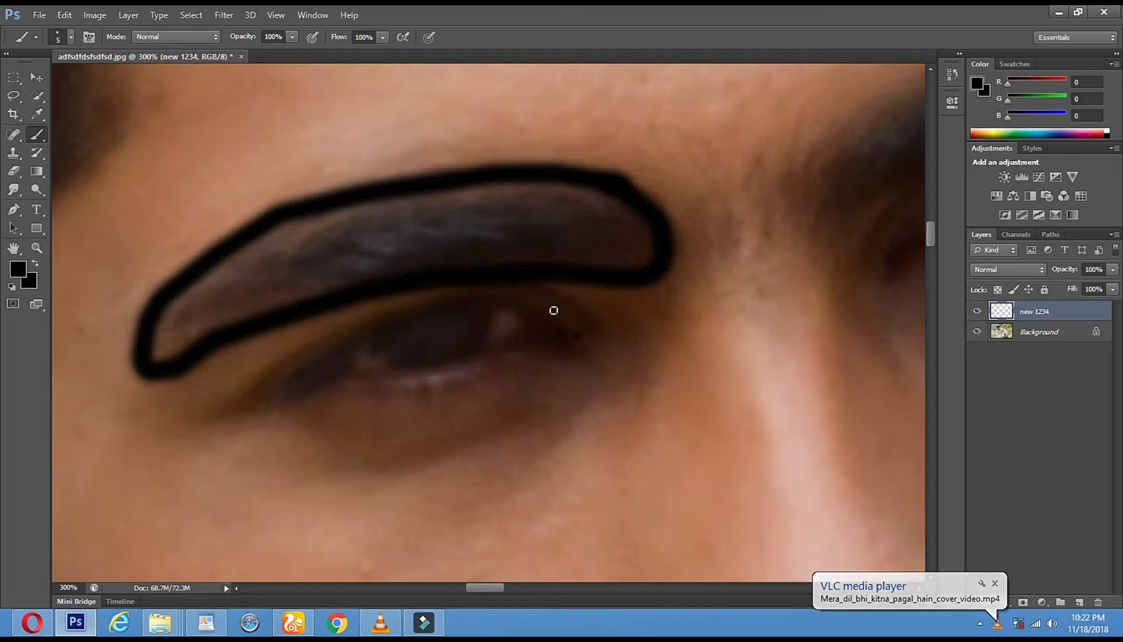
{"action": "mouse_move", "coordinate": [579, 335]}
{"action": "left_mouse_down"}
{"action": "mouse_move", "coordinate": [526, 299]}
{"action": "mouse_move", "coordinate": [454, 296]}
{"action": "left_mouse_up"}
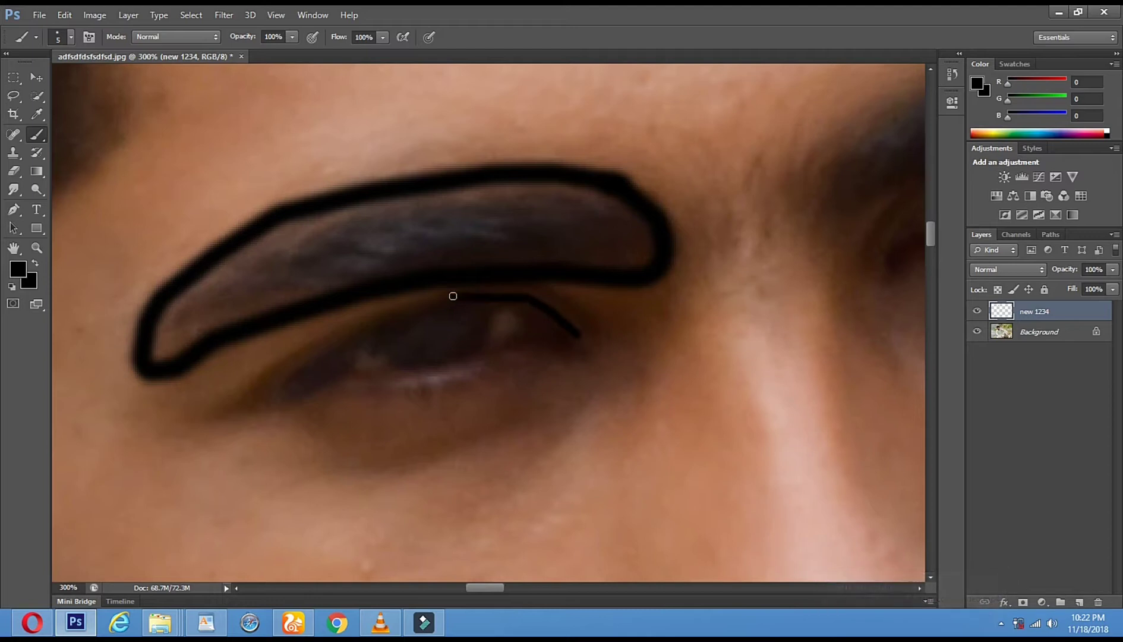
{"action": "left_click", "coordinate": [391, 312], "text": "shift"}
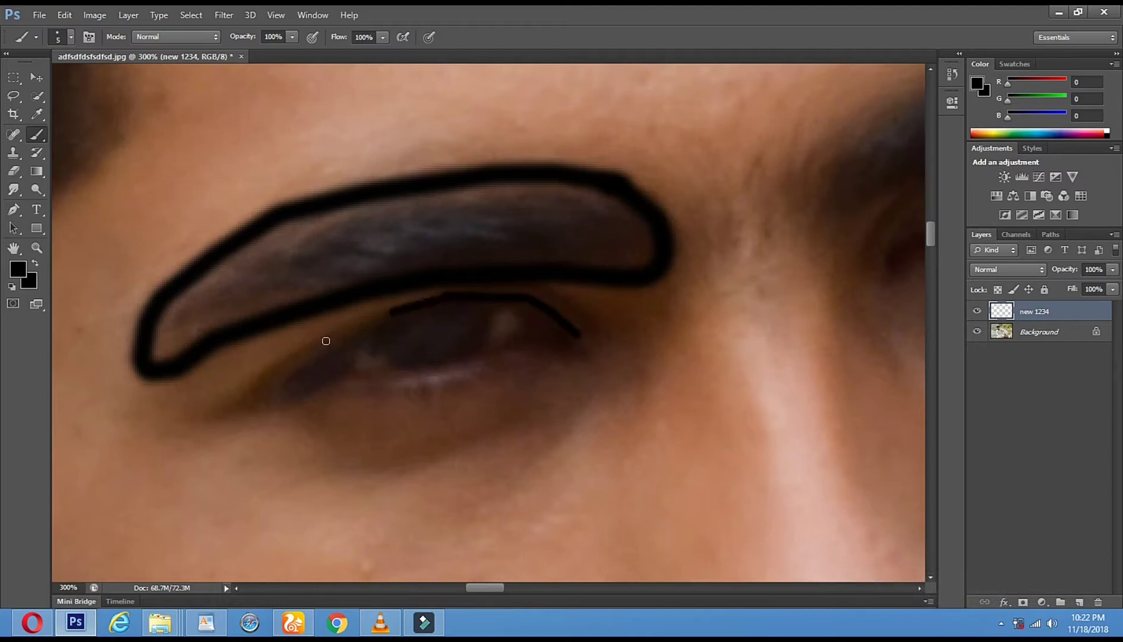
{"action": "left_click", "coordinate": [325, 340], "text": "shift"}
{"action": "left_click", "coordinate": [291, 367], "text": "shift"}
{"action": "left_click", "coordinate": [275, 391], "text": "shift"}
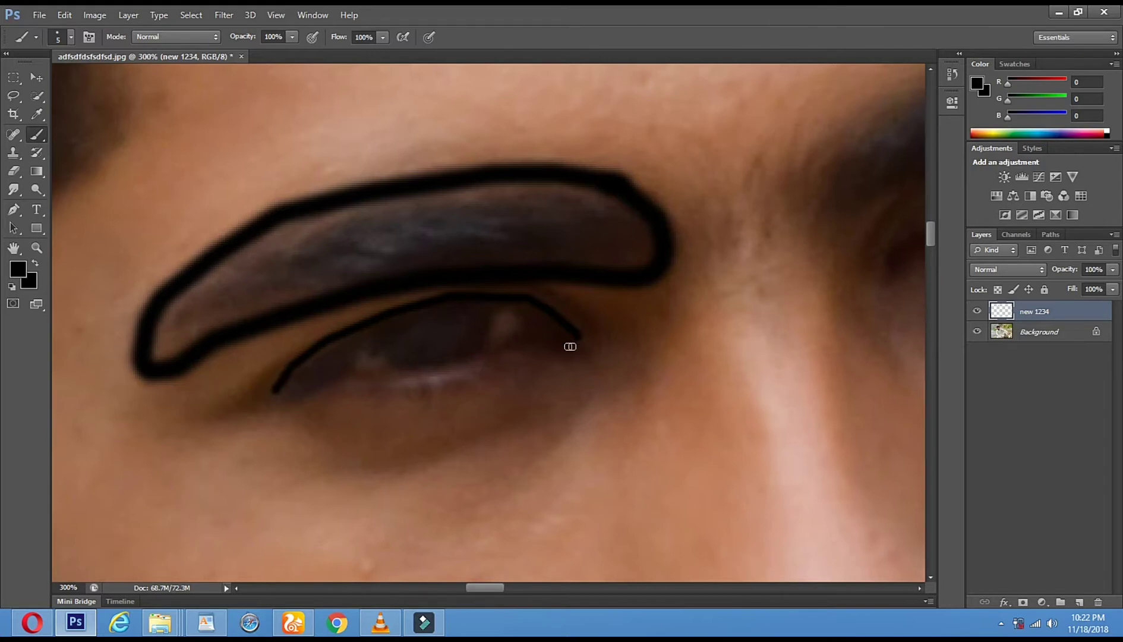
Close the eye outline along the lower eyelid in black and fill in both eye corners.
{"action": "left_click", "coordinate": [528, 349], "text": "shift"}
{"action": "left_click", "coordinate": [497, 357], "text": "shift"}
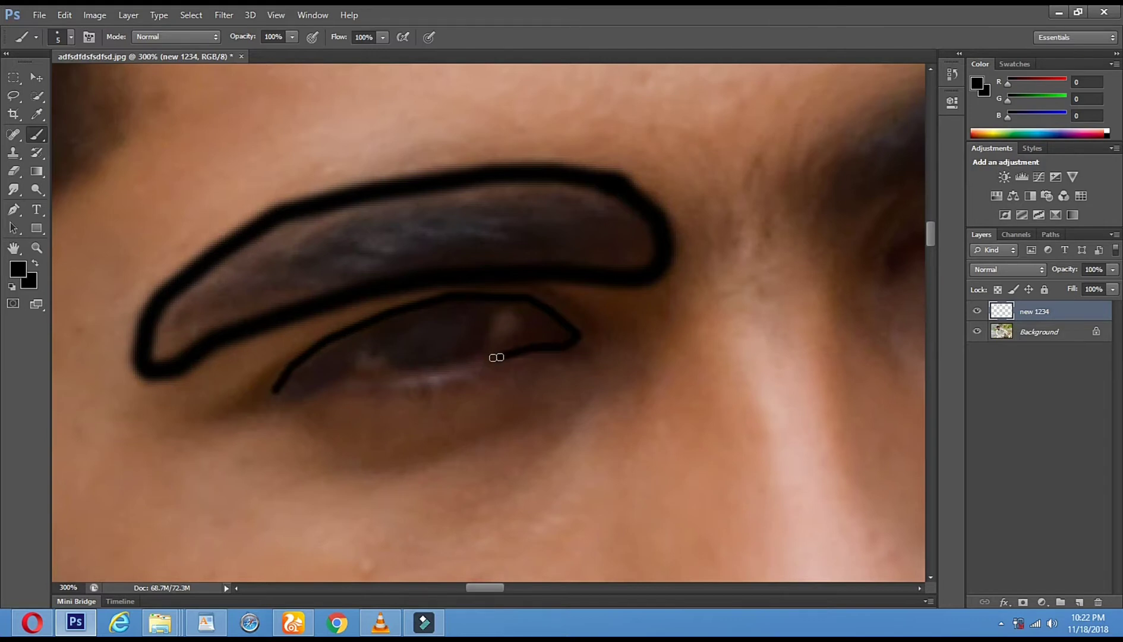
{"action": "left_click", "coordinate": [460, 367], "text": "shift"}
{"action": "left_click", "coordinate": [418, 375], "text": "shift"}
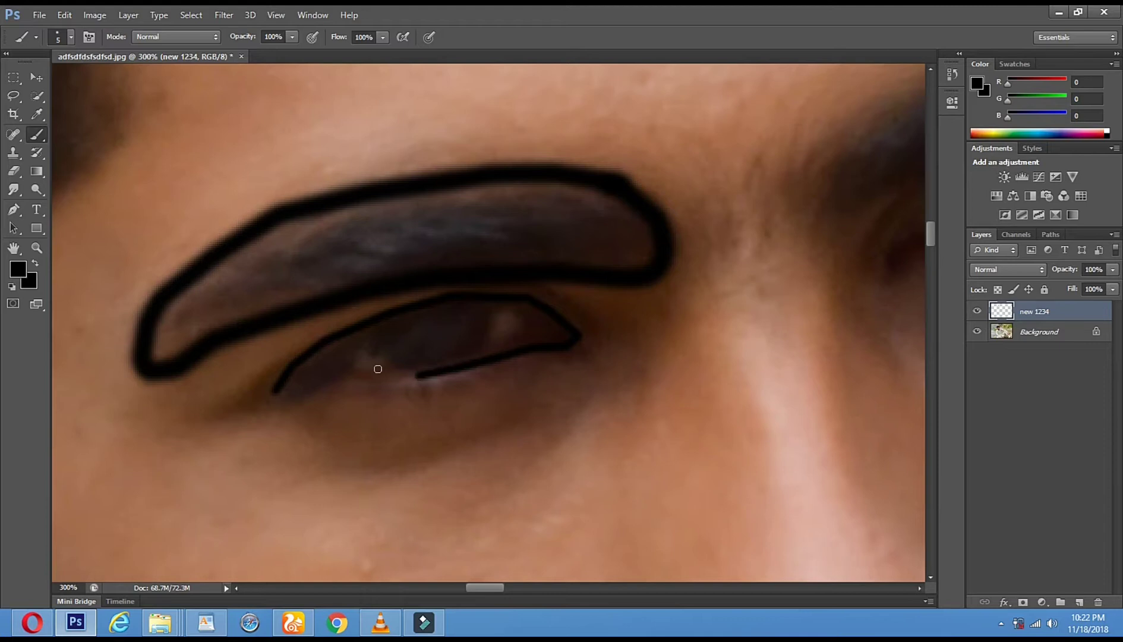
{"action": "left_click", "coordinate": [367, 370], "text": "shift"}
{"action": "mouse_move", "coordinate": [337, 376]}
{"action": "left_mouse_down"}
{"action": "mouse_move", "coordinate": [278, 403]}
{"action": "mouse_move", "coordinate": [281, 381]}
{"action": "left_mouse_up"}
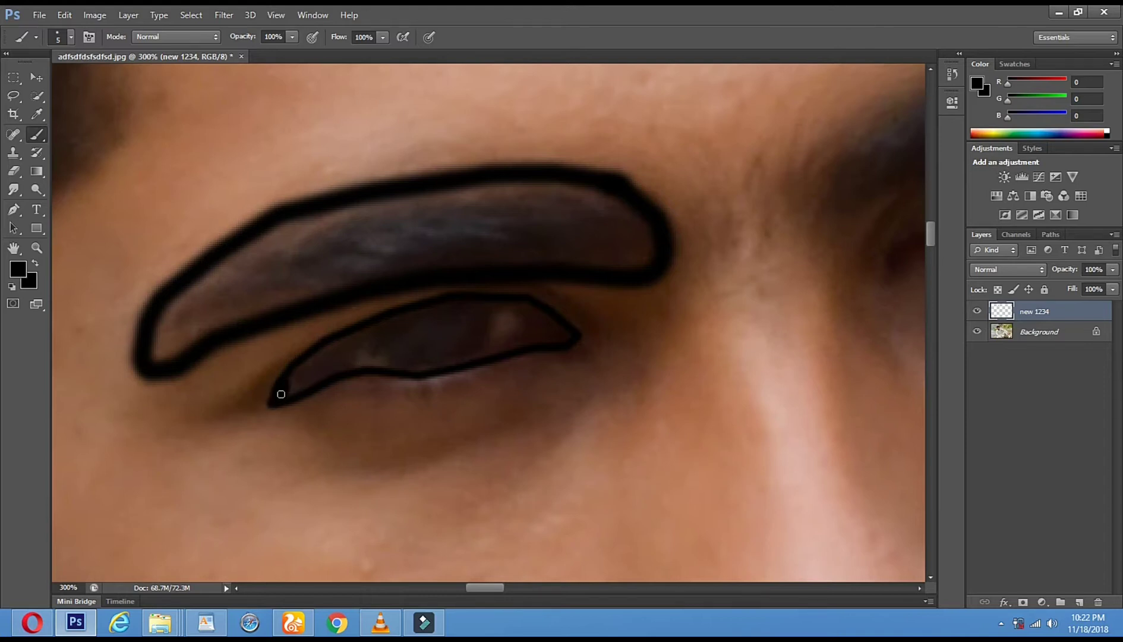
{"action": "left_click_drag", "start_coordinate": [286, 389], "coordinate": [289, 397]}
{"action": "mouse_move", "coordinate": [571, 335]}
{"action": "left_mouse_down"}
{"action": "mouse_move", "coordinate": [553, 346]}
{"action": "mouse_move", "coordinate": [569, 327]}
{"action": "mouse_move", "coordinate": [557, 333]}
{"action": "mouse_move", "coordinate": [553, 319]}
{"action": "mouse_move", "coordinate": [561, 333]}
{"action": "mouse_move", "coordinate": [557, 324]}
{"action": "mouse_move", "coordinate": [551, 338]}
{"action": "left_mouse_up"}
Set the Brush to 9 px, then outline the iris of the traced eye and fill it solid black.
{"action": "right_click", "coordinate": [389, 331]}
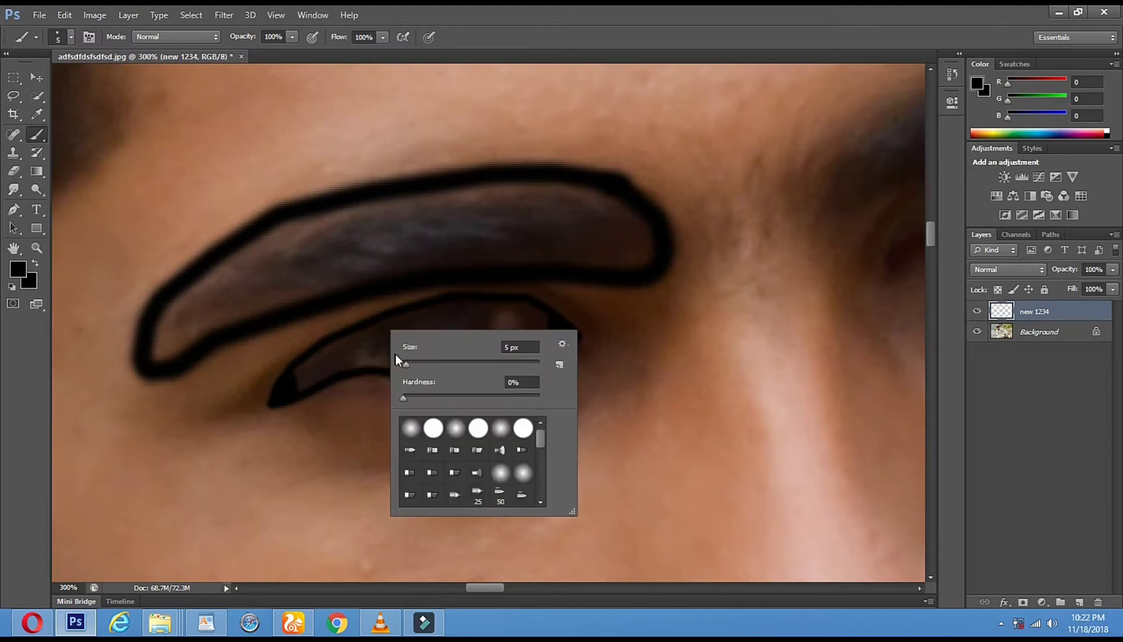
{"action": "left_click_drag", "start_coordinate": [405, 363], "coordinate": [409, 363]}
{"action": "key", "text": "Return"}
{"action": "mouse_move", "coordinate": [375, 329]}
{"action": "left_mouse_down"}
{"action": "mouse_move", "coordinate": [388, 356]}
{"action": "mouse_move", "coordinate": [436, 363]}
{"action": "mouse_move", "coordinate": [477, 343]}
{"action": "mouse_move", "coordinate": [482, 298]}
{"action": "mouse_move", "coordinate": [465, 354]}
{"action": "left_mouse_up"}
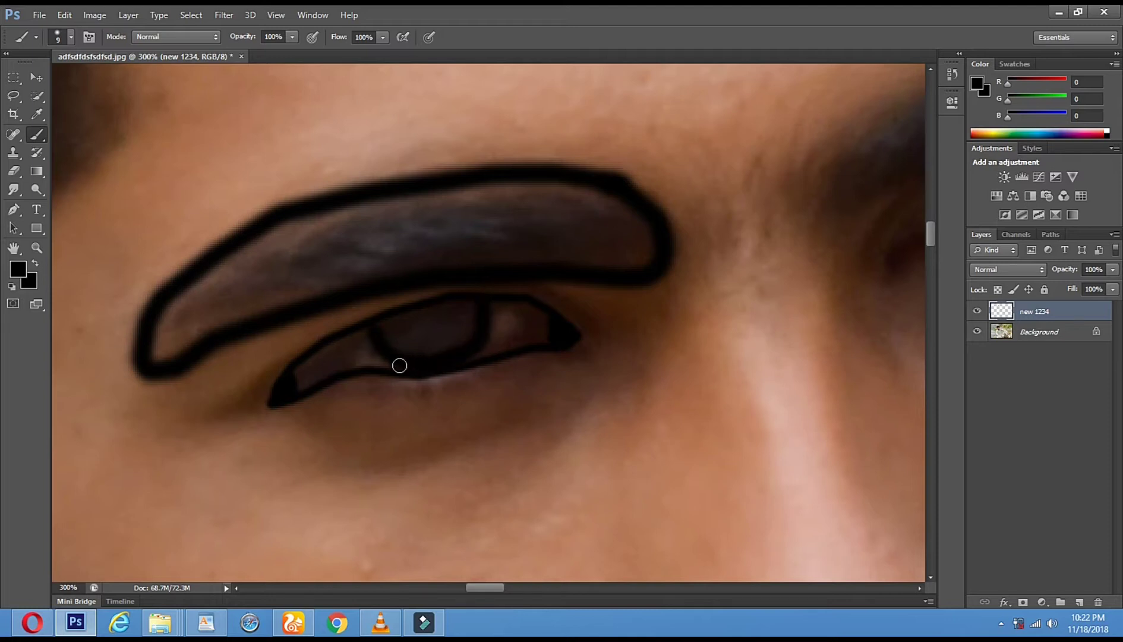
{"action": "left_click_drag", "start_coordinate": [471, 313], "coordinate": [385, 325]}
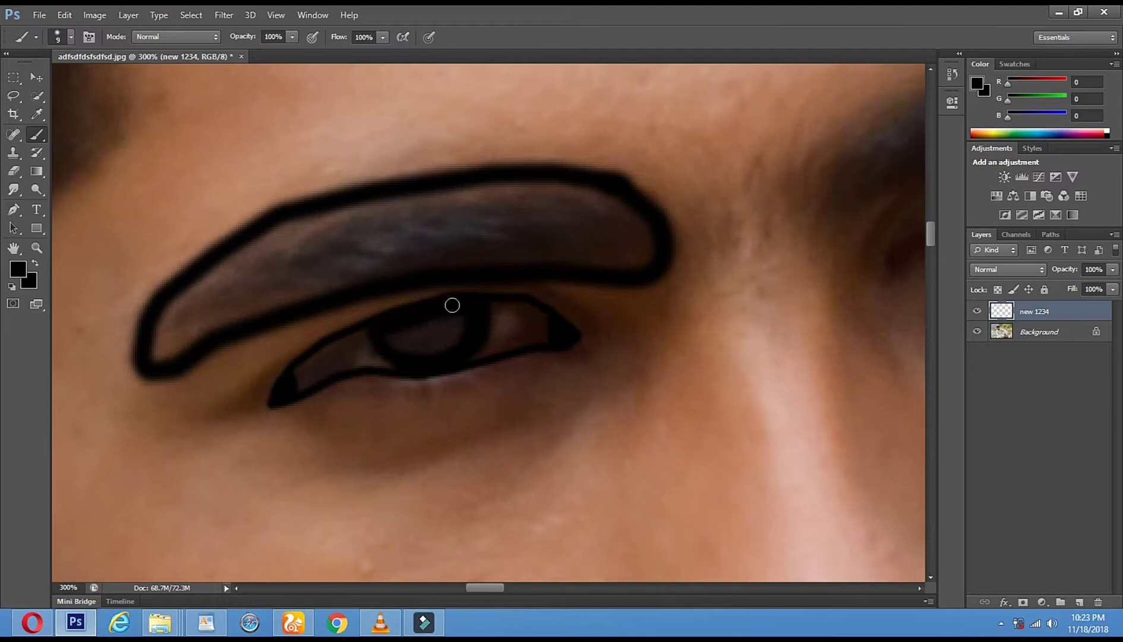
{"action": "mouse_move", "coordinate": [378, 323]}
{"action": "left_mouse_down"}
{"action": "mouse_move", "coordinate": [458, 319]}
{"action": "mouse_move", "coordinate": [455, 337]}
{"action": "mouse_move", "coordinate": [397, 345]}
{"action": "mouse_move", "coordinate": [446, 338]}
{"action": "mouse_move", "coordinate": [448, 327]}
{"action": "mouse_move", "coordinate": [399, 333]}
{"action": "mouse_move", "coordinate": [432, 343]}
{"action": "mouse_move", "coordinate": [382, 339]}
{"action": "mouse_move", "coordinate": [435, 351]}
{"action": "mouse_move", "coordinate": [463, 320]}
{"action": "left_mouse_up"}
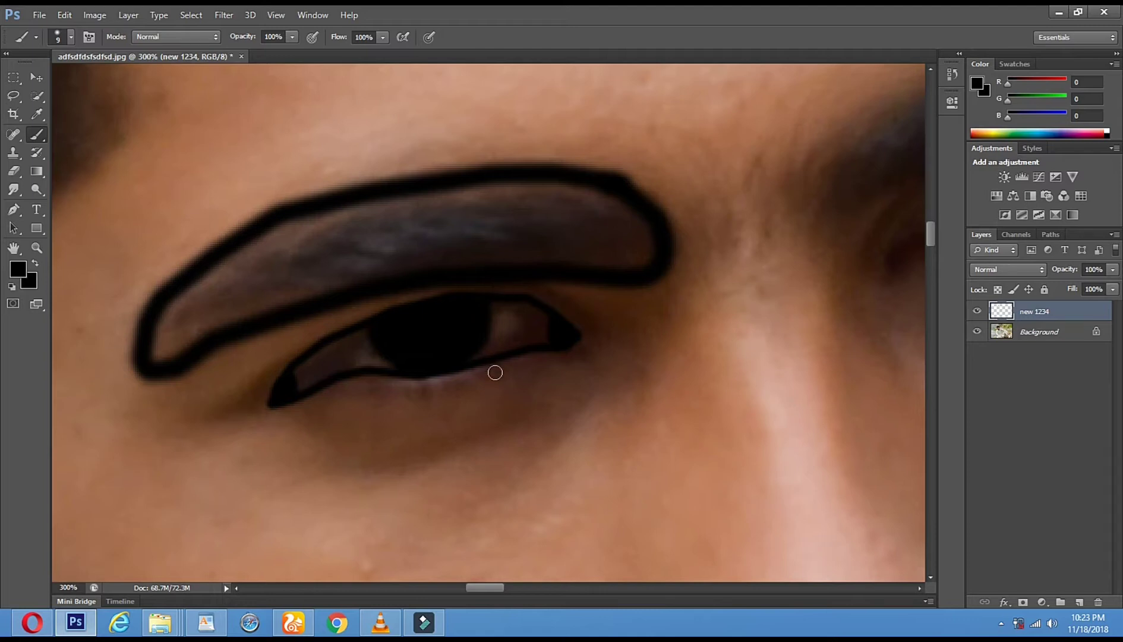
Set the Brush to 4 px and paint a segmented black crease line just below the traced eye's lower lid.
{"action": "right_click", "coordinate": [497, 374]}
{"action": "left_click", "coordinate": [518, 406]}
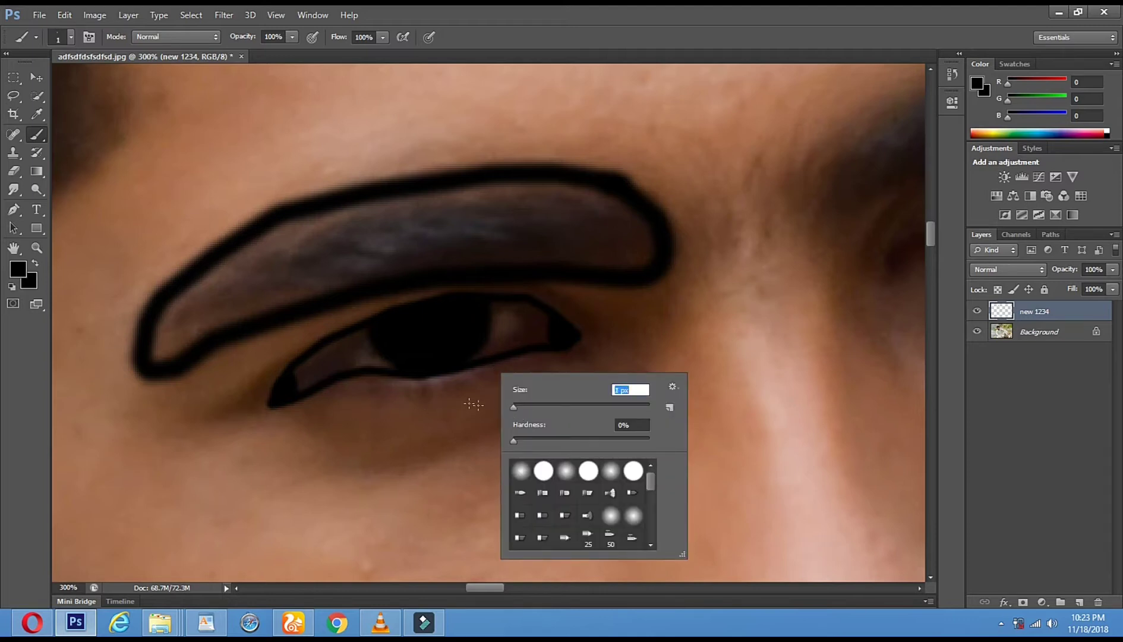
{"action": "left_click", "coordinate": [513, 413]}
{"action": "left_click_drag", "start_coordinate": [514, 411], "coordinate": [516, 410]}
{"action": "left_click", "coordinate": [496, 383]}
{"action": "left_click", "coordinate": [435, 403], "text": "shift"}
{"action": "left_click", "coordinate": [376, 410], "text": "shift"}
{"action": "left_click", "coordinate": [324, 410], "text": "shift"}
{"action": "left_click", "coordinate": [303, 425], "text": "shift"}
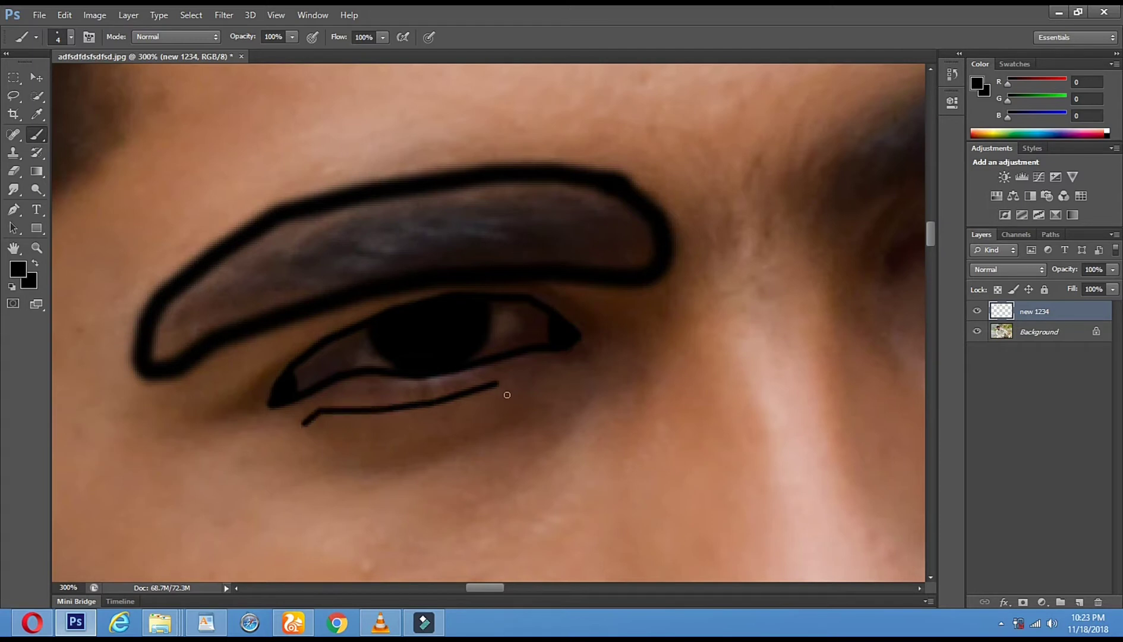
Paint short black eyelid crease strokes above the inner and outer ends of the traced eye.
{"action": "left_click_drag", "start_coordinate": [547, 294], "coordinate": [577, 304]}
{"action": "left_click_drag", "start_coordinate": [322, 331], "coordinate": [362, 310]}
{"action": "left_click_drag", "start_coordinate": [284, 348], "coordinate": [248, 360]}
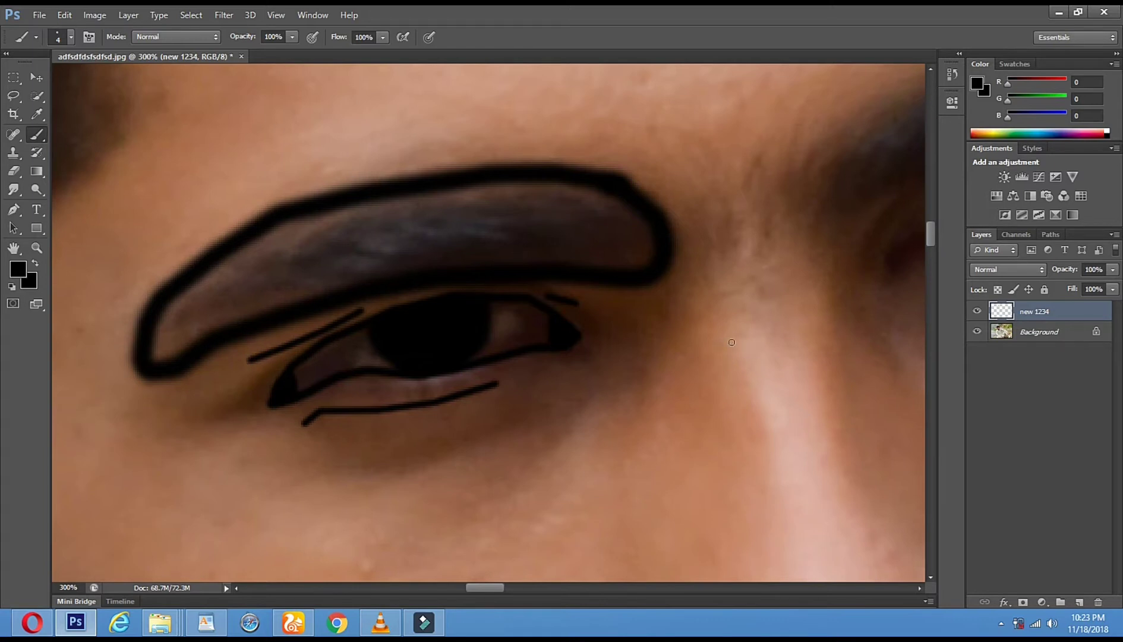
Trace the upper eyelid of the other eye from its inner to its outer corner with connected 4 px black segments.
{"action": "mouse_move", "coordinate": [705, 245]}
{"action": "left_mouse_down"}
{"action": "mouse_move", "coordinate": [416, 294]}
{"action": "mouse_move", "coordinate": [353, 375]}
{"action": "left_mouse_up"}
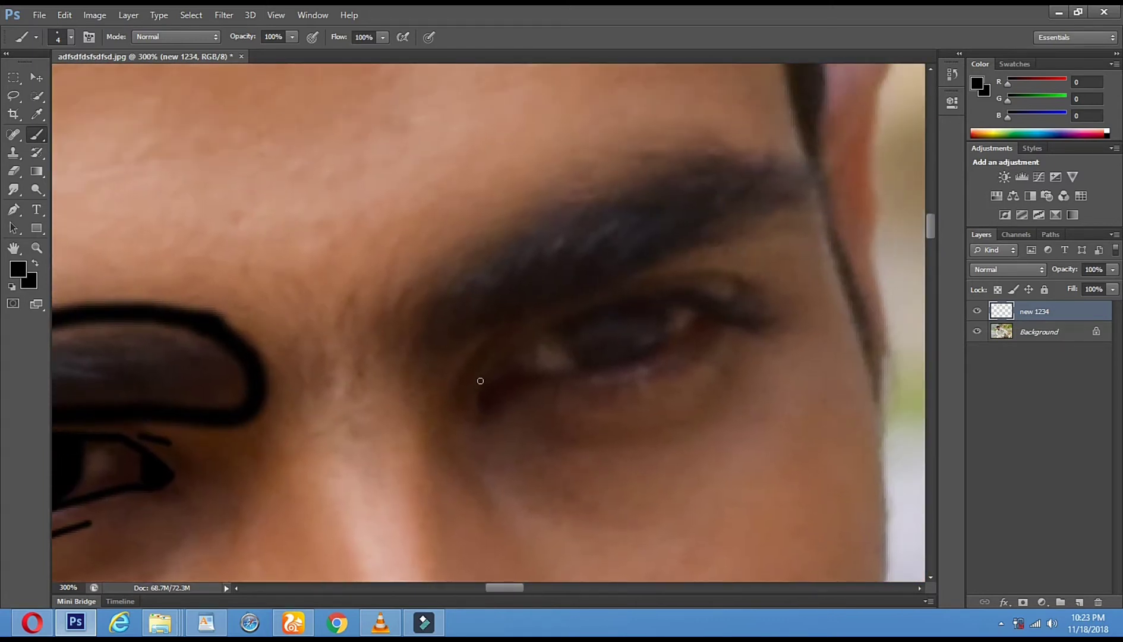
{"action": "left_click", "coordinate": [494, 361], "text": "shift"}
{"action": "left_click", "coordinate": [534, 329], "text": "shift"}
{"action": "left_click", "coordinate": [580, 307], "text": "shift"}
{"action": "left_click", "coordinate": [620, 297], "text": "shift"}
{"action": "left_click", "coordinate": [648, 289], "text": "shift"}
{"action": "left_click", "coordinate": [678, 280], "text": "shift"}
{"action": "left_click", "coordinate": [706, 278], "text": "shift"}
{"action": "left_click", "coordinate": [750, 282], "text": "shift"}
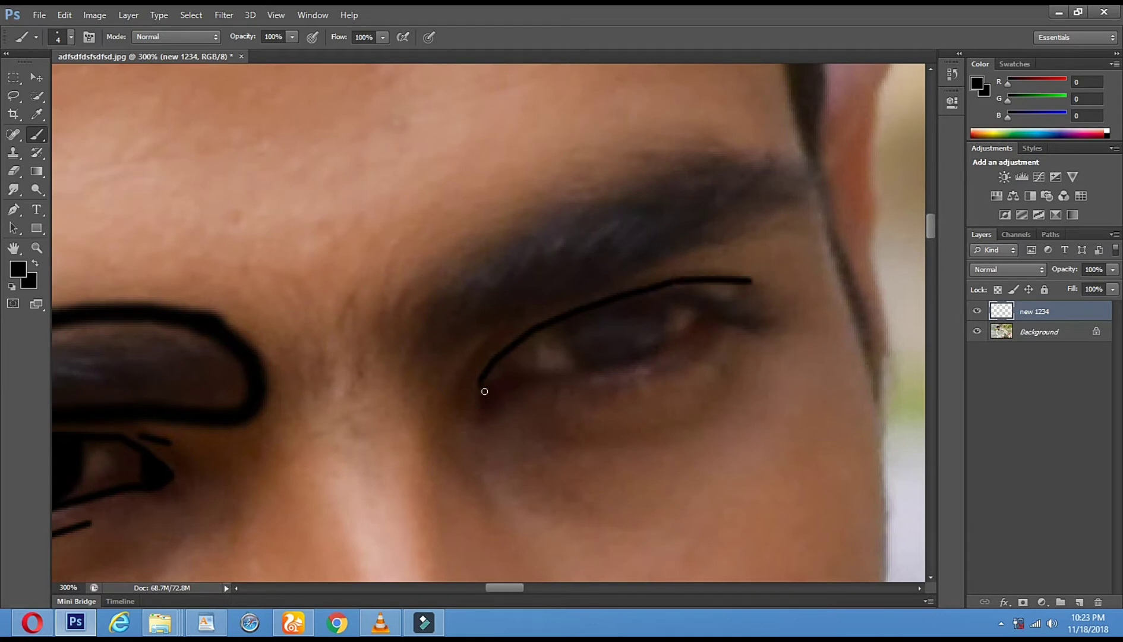
Trace the second eye's lower lid from the inner corner to the outer corner, closing the black outline.
{"action": "left_click", "coordinate": [531, 383], "text": "shift"}
{"action": "left_click", "coordinate": [577, 377], "text": "shift"}
{"action": "left_click", "coordinate": [638, 364], "text": "shift"}
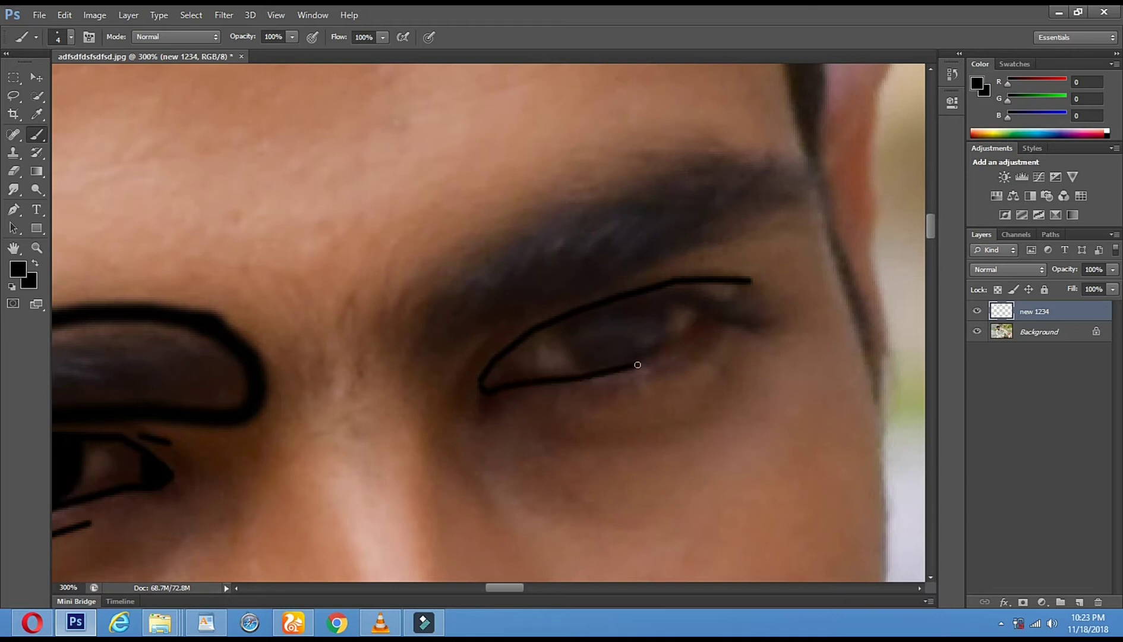
{"action": "left_click", "coordinate": [680, 339], "text": "shift"}
{"action": "left_click", "coordinate": [719, 315], "text": "shift"}
{"action": "left_click", "coordinate": [752, 285], "text": "shift"}
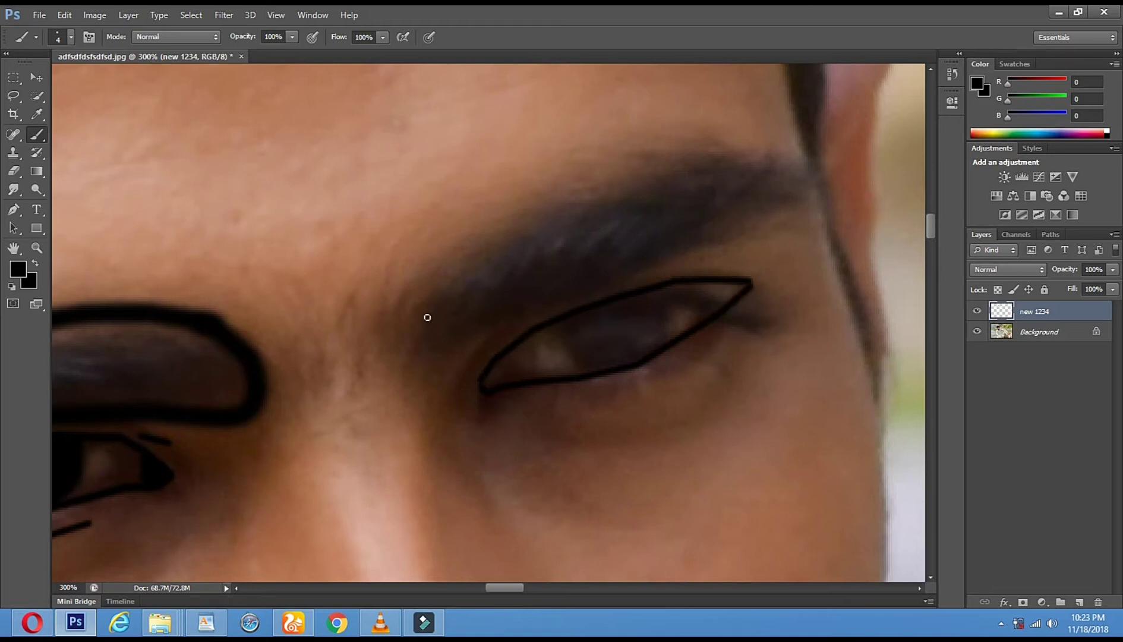
Outline the upper edge of the second eyebrow in 4 px black segments from its inner end around the outer tip.
{"action": "left_click", "coordinate": [465, 274], "text": "shift"}
{"action": "left_click", "coordinate": [541, 224], "text": "shift"}
{"action": "left_click", "coordinate": [627, 185], "text": "shift"}
{"action": "left_click", "coordinate": [664, 170], "text": "shift"}
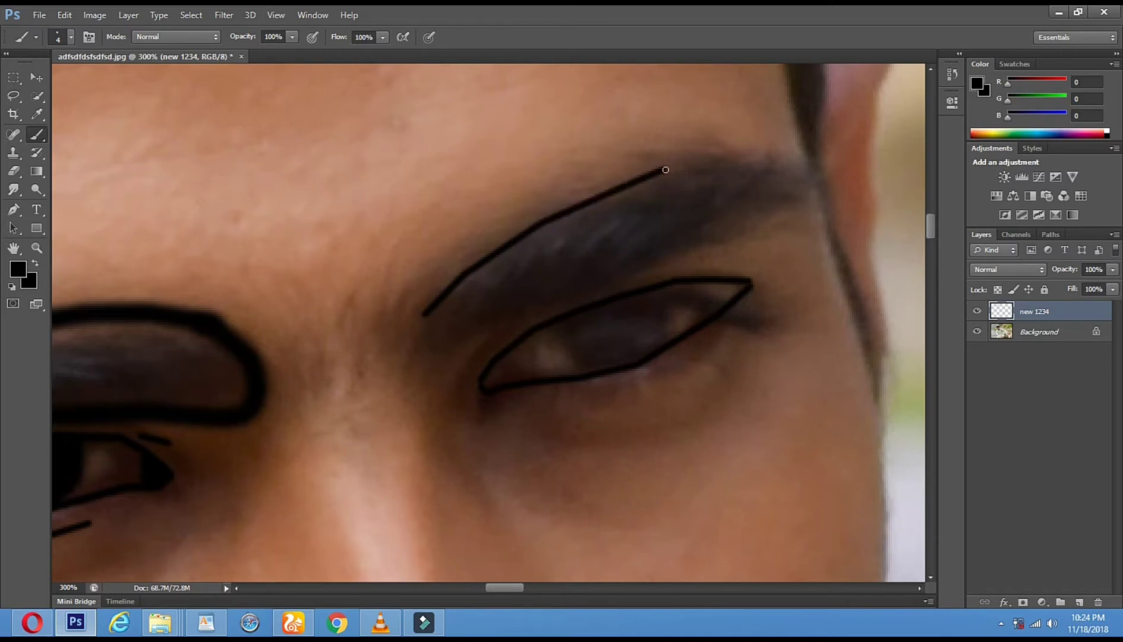
{"action": "left_click", "coordinate": [702, 164], "text": "shift"}
{"action": "left_click", "coordinate": [750, 166], "text": "shift"}
{"action": "left_click", "coordinate": [795, 176], "text": "shift"}
{"action": "left_click", "coordinate": [792, 194], "text": "shift"}
{"action": "left_click", "coordinate": [760, 219], "text": "shift"}
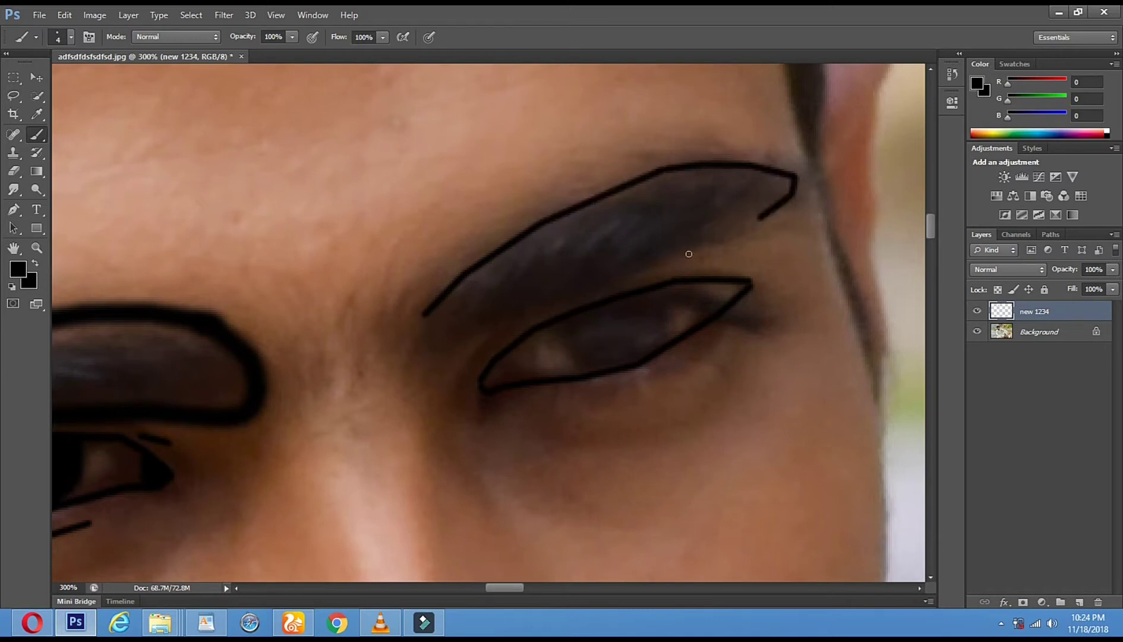
Continue the second eyebrow's outline along its lower edge and close it at the inner end.
{"action": "left_click", "coordinate": [669, 262], "text": "shift"}
{"action": "left_click", "coordinate": [596, 292], "text": "shift"}
{"action": "left_click", "coordinate": [522, 309], "text": "shift"}
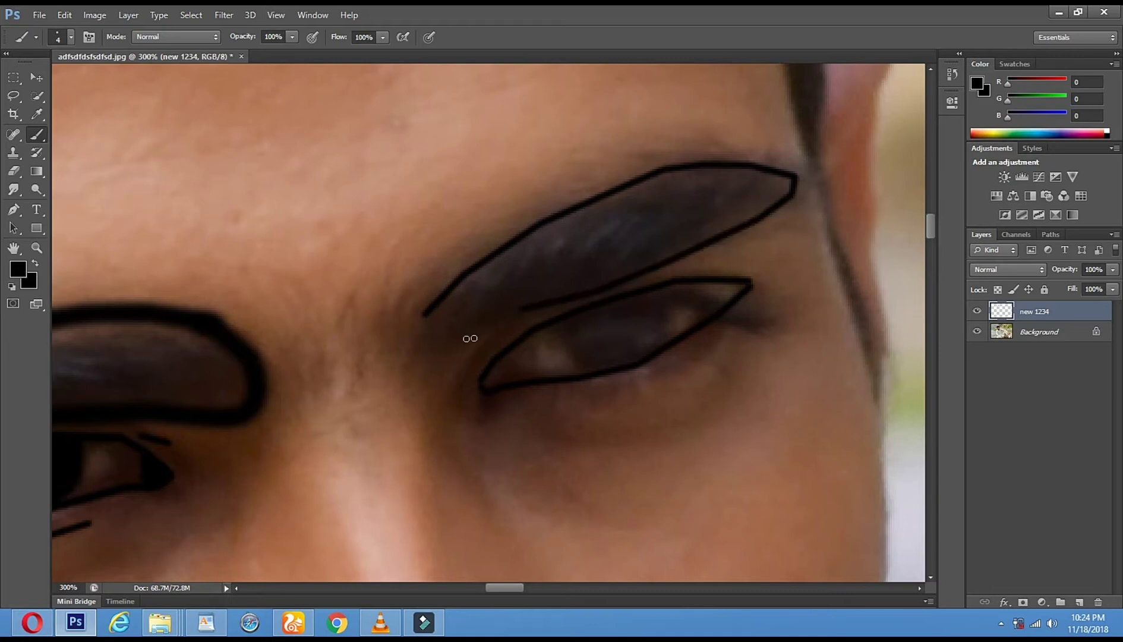
{"action": "left_click", "coordinate": [472, 328], "text": "shift"}
{"action": "left_click", "coordinate": [441, 347], "text": "shift"}
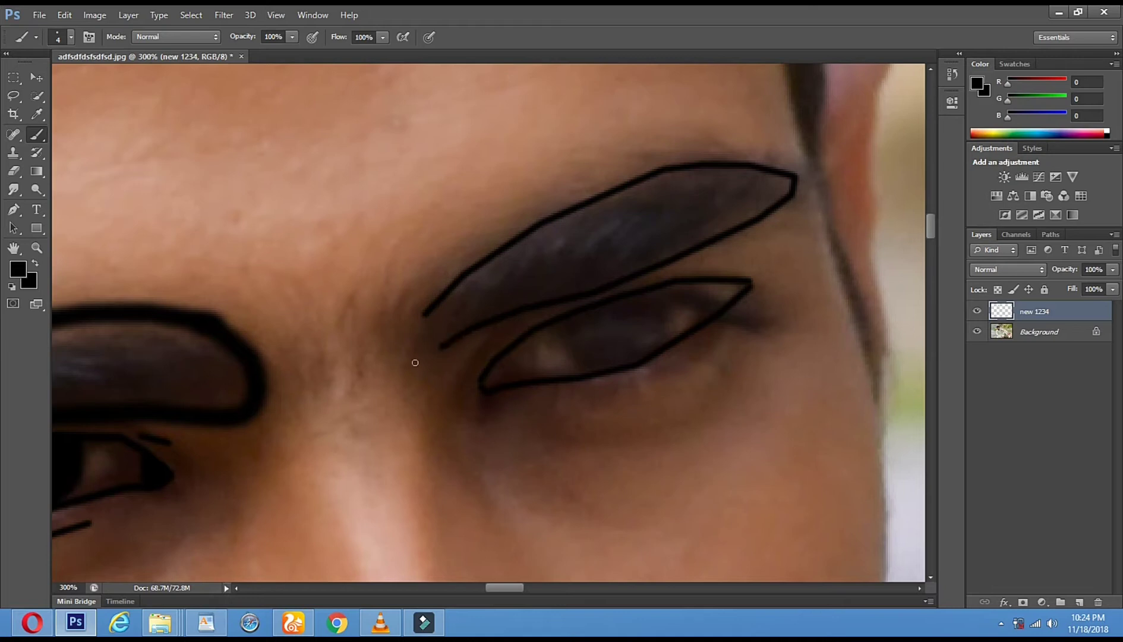
{"action": "left_click", "coordinate": [422, 359], "text": "shift"}
{"action": "left_click", "coordinate": [422, 337], "text": "shift"}
{"action": "left_click", "coordinate": [429, 309], "text": "shift"}
Darken both corners of the second eye and fill its iris solid black with a 12 px brush.
{"action": "mouse_move", "coordinate": [571, 303]}
{"action": "left_mouse_down"}
{"action": "mouse_move", "coordinate": [567, 267]}
{"action": "mouse_move", "coordinate": [534, 209]}
{"action": "left_mouse_up"}
{"action": "right_click", "coordinate": [581, 264]}
{"action": "left_click", "coordinate": [607, 300]}
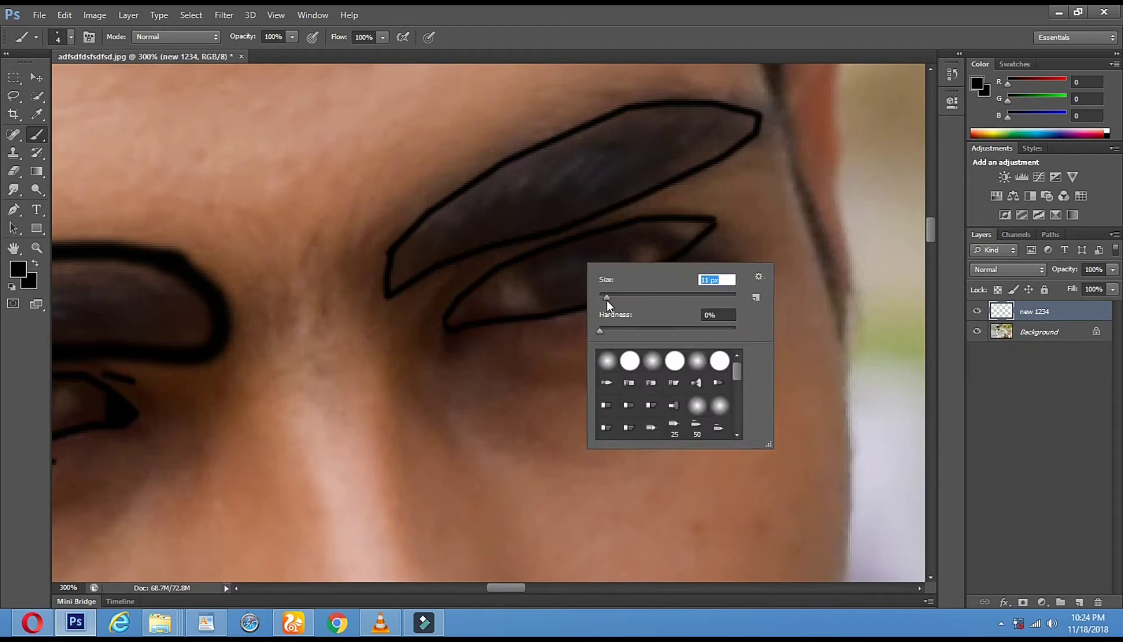
{"action": "left_click", "coordinate": [451, 318]}
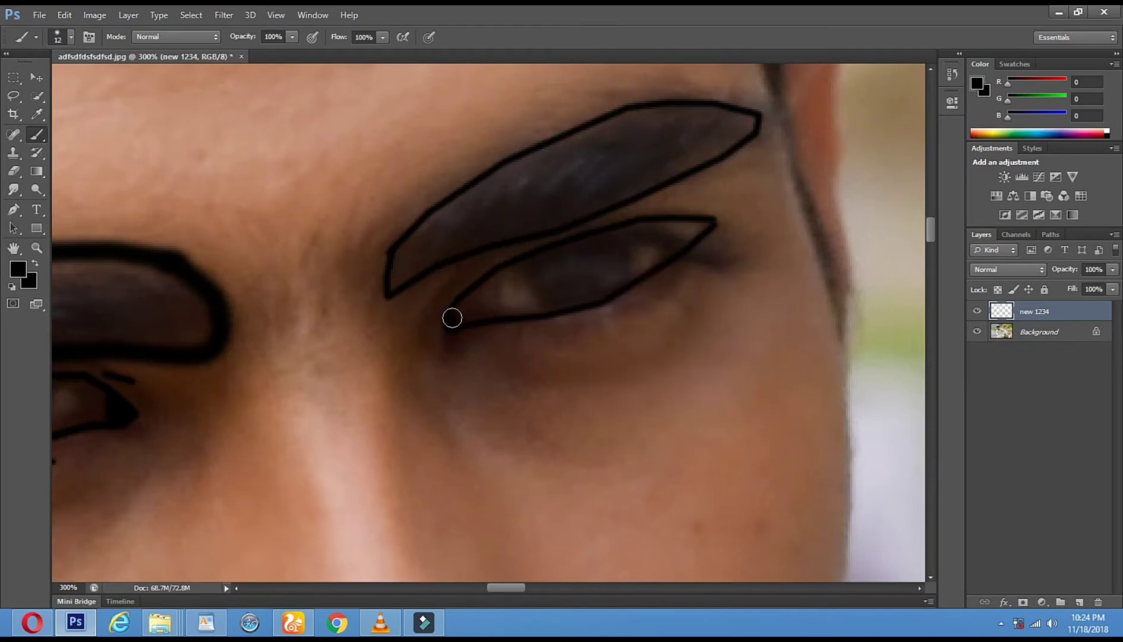
{"action": "left_click_drag", "start_coordinate": [702, 225], "coordinate": [701, 228]}
{"action": "mouse_move", "coordinate": [538, 278]}
{"action": "left_mouse_down"}
{"action": "mouse_move", "coordinate": [595, 296]}
{"action": "mouse_move", "coordinate": [621, 275]}
{"action": "mouse_move", "coordinate": [620, 234]}
{"action": "mouse_move", "coordinate": [542, 254]}
{"action": "mouse_move", "coordinate": [541, 270]}
{"action": "mouse_move", "coordinate": [576, 277]}
{"action": "mouse_move", "coordinate": [586, 265]}
{"action": "mouse_move", "coordinate": [557, 264]}
{"action": "mouse_move", "coordinate": [596, 247]}
{"action": "mouse_move", "coordinate": [605, 261]}
{"action": "mouse_move", "coordinate": [562, 275]}
{"action": "mouse_move", "coordinate": [609, 270]}
{"action": "mouse_move", "coordinate": [612, 247]}
{"action": "mouse_move", "coordinate": [569, 282]}
{"action": "mouse_move", "coordinate": [551, 280]}
{"action": "mouse_move", "coordinate": [608, 274]}
{"action": "left_mouse_up"}
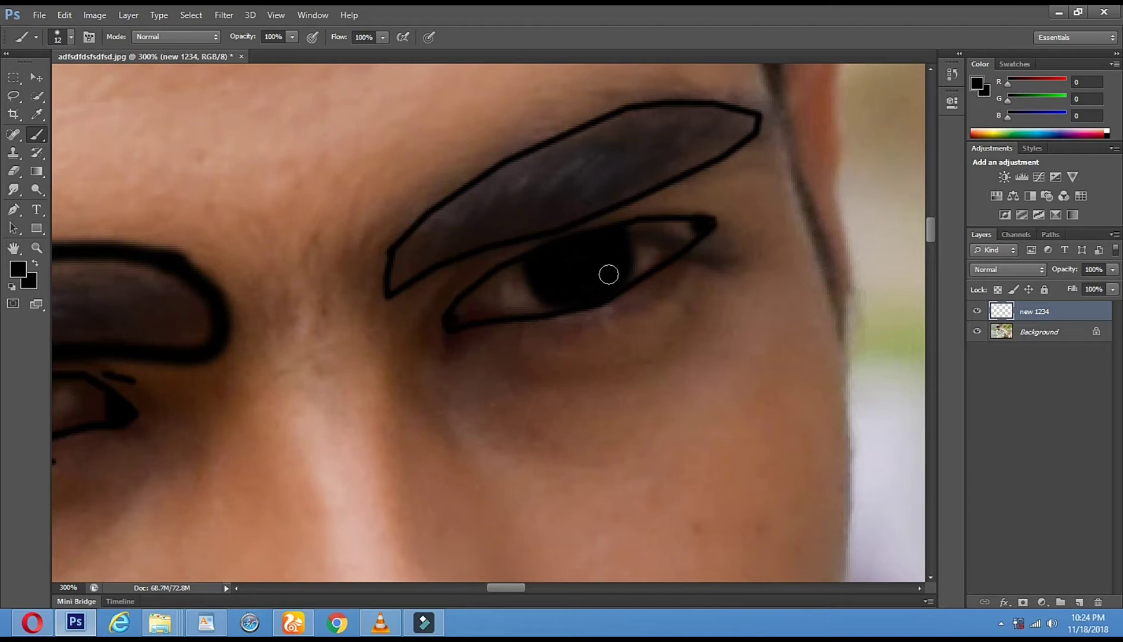
Add 5 px black crease lines below the second eye, above its outer corner and beside its inner corner.
{"action": "right_click", "coordinate": [711, 319]}
{"action": "left_click_drag", "start_coordinate": [737, 354], "coordinate": [733, 355]}
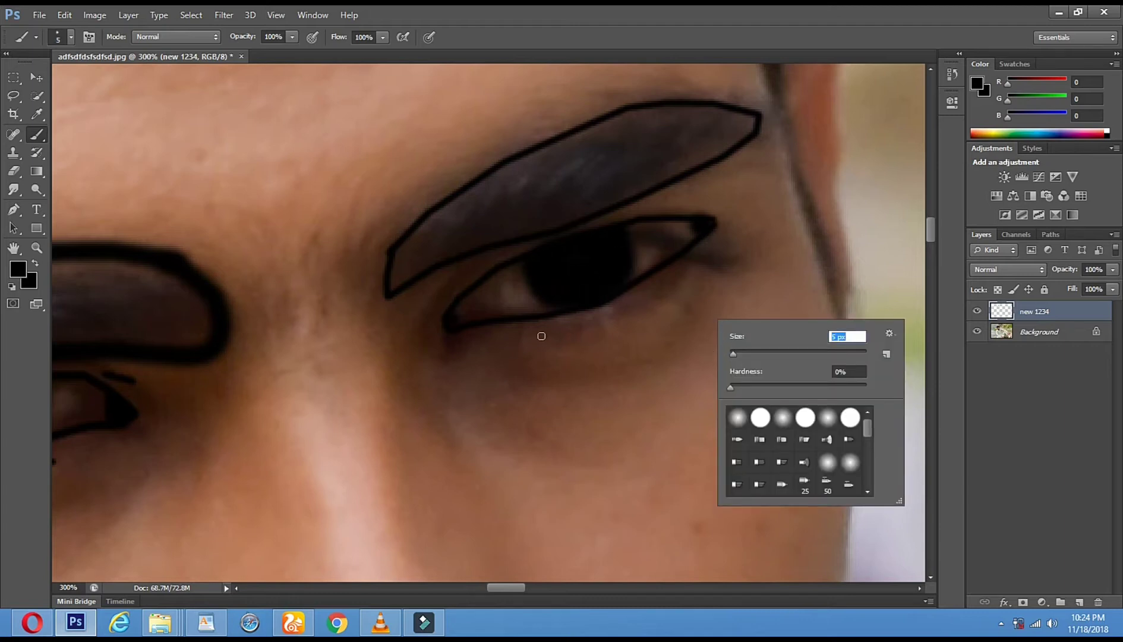
{"action": "mouse_move", "coordinate": [538, 336]}
{"action": "left_mouse_down"}
{"action": "mouse_move", "coordinate": [615, 324]}
{"action": "mouse_move", "coordinate": [682, 286]}
{"action": "left_mouse_up"}
{"action": "left_click", "coordinate": [659, 204]}
{"action": "left_click", "coordinate": [702, 204], "text": "shift"}
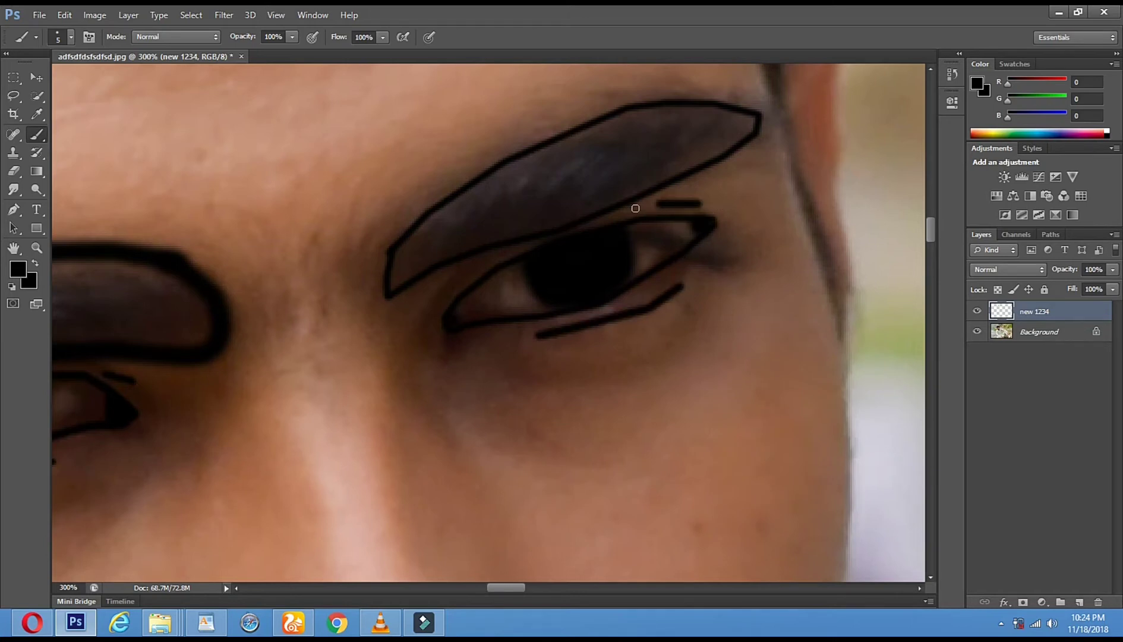
{"action": "left_click", "coordinate": [635, 206], "text": "shift"}
{"action": "mouse_move", "coordinate": [478, 263]}
{"action": "left_mouse_down"}
{"action": "mouse_move", "coordinate": [432, 306]}
{"action": "mouse_move", "coordinate": [409, 307]}
{"action": "left_mouse_up"}
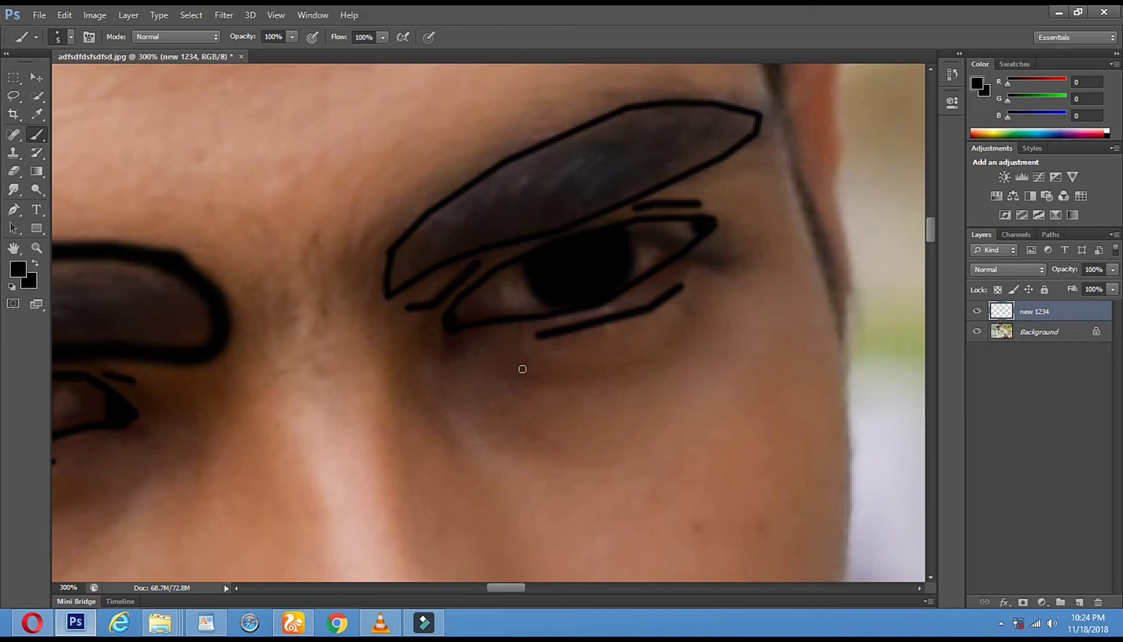
Trace the nose in 5 px black segments from the wing below the second eye around to the middle of its underside.
{"action": "scroll", "coordinate": [535, 297], "scroll_direction": "down", "scroll_amount": 3}
{"action": "scroll", "coordinate": [557, 288], "scroll_direction": "down", "scroll_amount": 10}
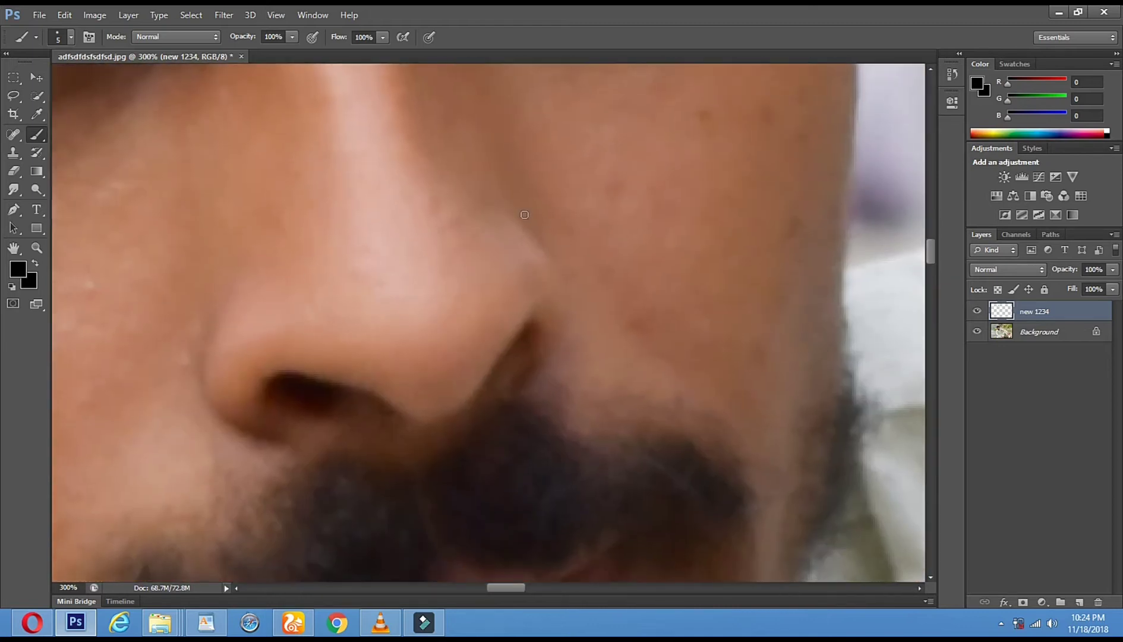
{"action": "left_click", "coordinate": [543, 238], "text": "shift"}
{"action": "left_click", "coordinate": [560, 258], "text": "shift"}
{"action": "mouse_move", "coordinate": [563, 271]}
{"action": "left_mouse_down"}
{"action": "mouse_move", "coordinate": [570, 309]}
{"action": "mouse_move", "coordinate": [558, 353]}
{"action": "left_mouse_up"}
{"action": "left_click", "coordinate": [534, 378], "text": "shift"}
{"action": "left_click", "coordinate": [515, 393], "text": "shift"}
{"action": "left_click", "coordinate": [483, 405], "text": "shift"}
{"action": "left_click", "coordinate": [453, 426], "text": "shift"}
{"action": "left_click", "coordinate": [419, 438], "text": "shift"}
{"action": "left_click", "coordinate": [396, 439], "text": "shift"}
{"action": "left_click", "coordinate": [352, 440], "text": "shift"}
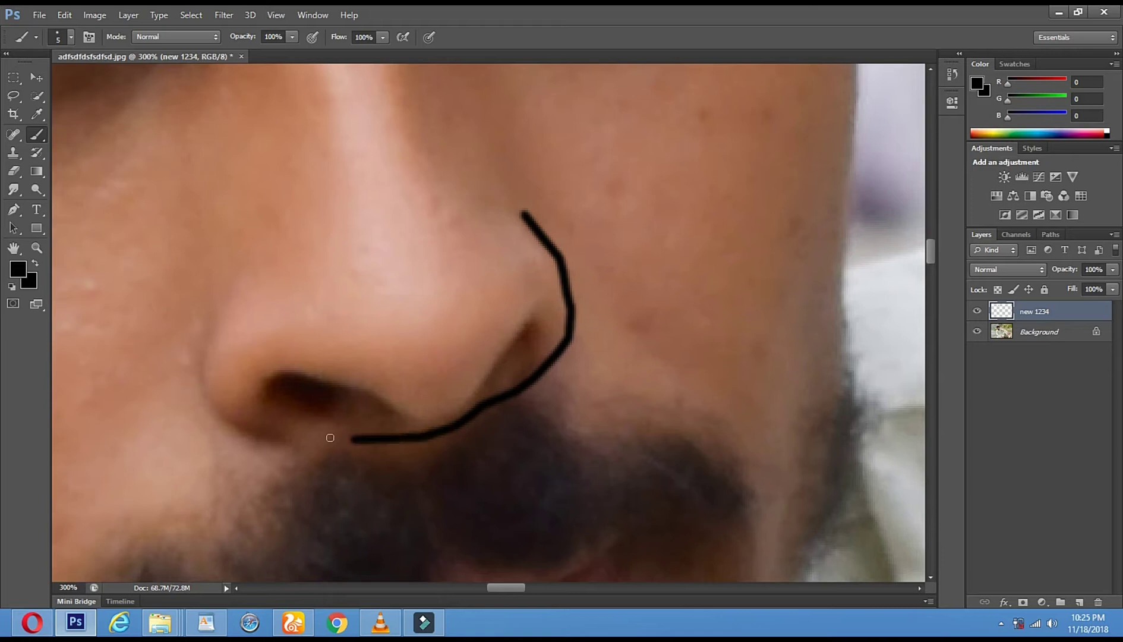
Continue the nose outline along the rest of the underside and up around the opposite wing.
{"action": "left_click", "coordinate": [281, 444], "text": "shift"}
{"action": "left_click", "coordinate": [242, 439], "text": "shift"}
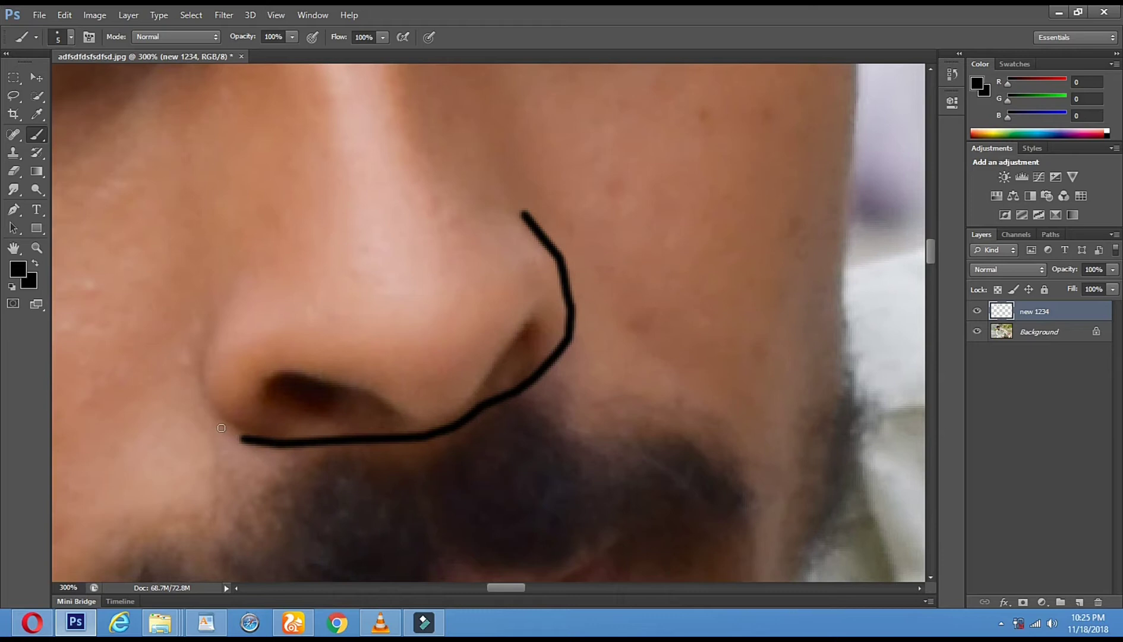
{"action": "left_click", "coordinate": [220, 426], "text": "shift"}
{"action": "left_click", "coordinate": [205, 411], "text": "shift"}
{"action": "left_click", "coordinate": [197, 383], "text": "shift"}
{"action": "left_click", "coordinate": [201, 351], "text": "shift"}
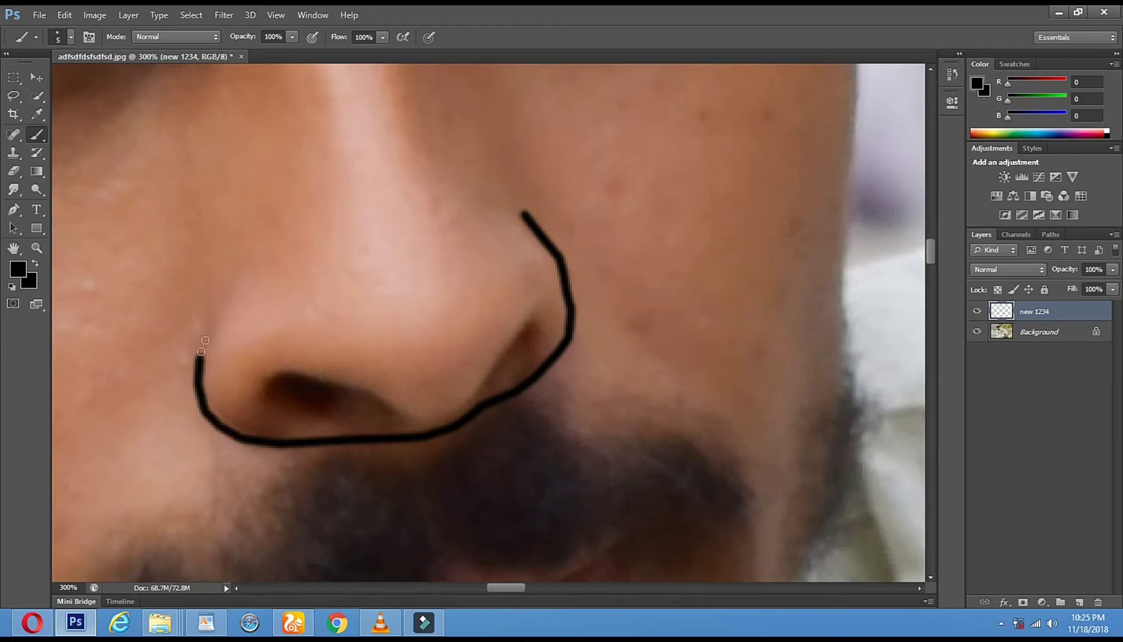
{"action": "left_click", "coordinate": [210, 324], "text": "shift"}
{"action": "left_click", "coordinate": [216, 305], "text": "shift"}
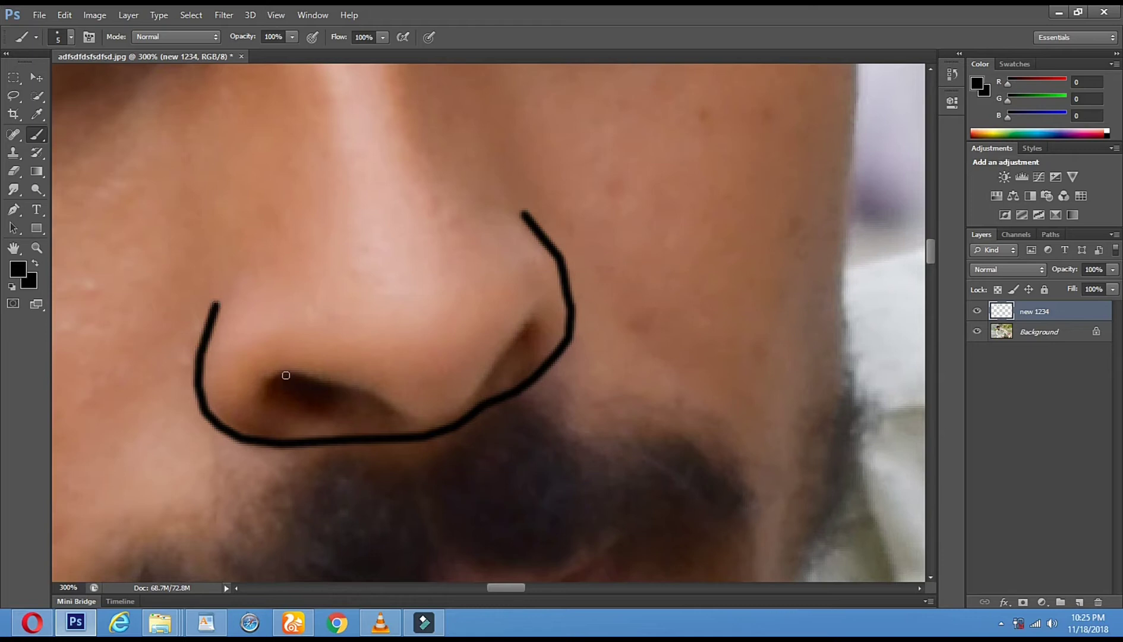
Outline both nostril openings in black inside the nose contour.
{"action": "left_click_drag", "start_coordinate": [286, 375], "coordinate": [397, 416]}
{"action": "left_click_drag", "start_coordinate": [271, 384], "coordinate": [287, 406]}
{"action": "left_click", "coordinate": [320, 413], "text": "shift"}
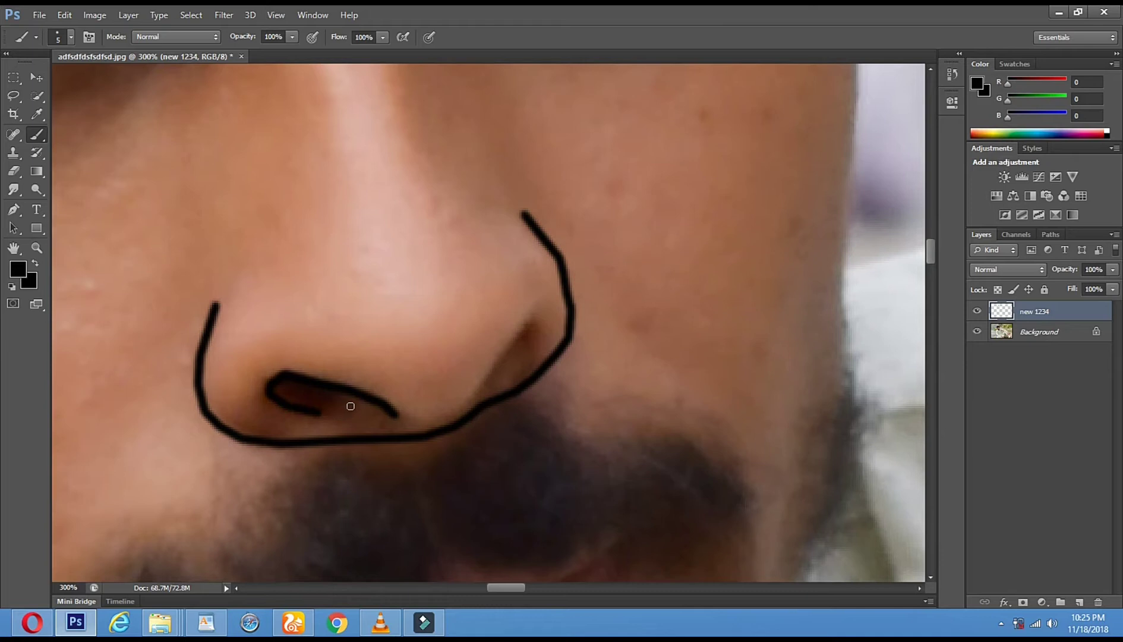
{"action": "left_click", "coordinate": [351, 407], "text": "shift"}
{"action": "left_click", "coordinate": [368, 405], "text": "shift"}
{"action": "mouse_move", "coordinate": [492, 375]}
{"action": "left_mouse_down"}
{"action": "mouse_move", "coordinate": [535, 323]}
{"action": "mouse_move", "coordinate": [538, 345]}
{"action": "mouse_move", "coordinate": [500, 377]}
{"action": "left_mouse_up"}
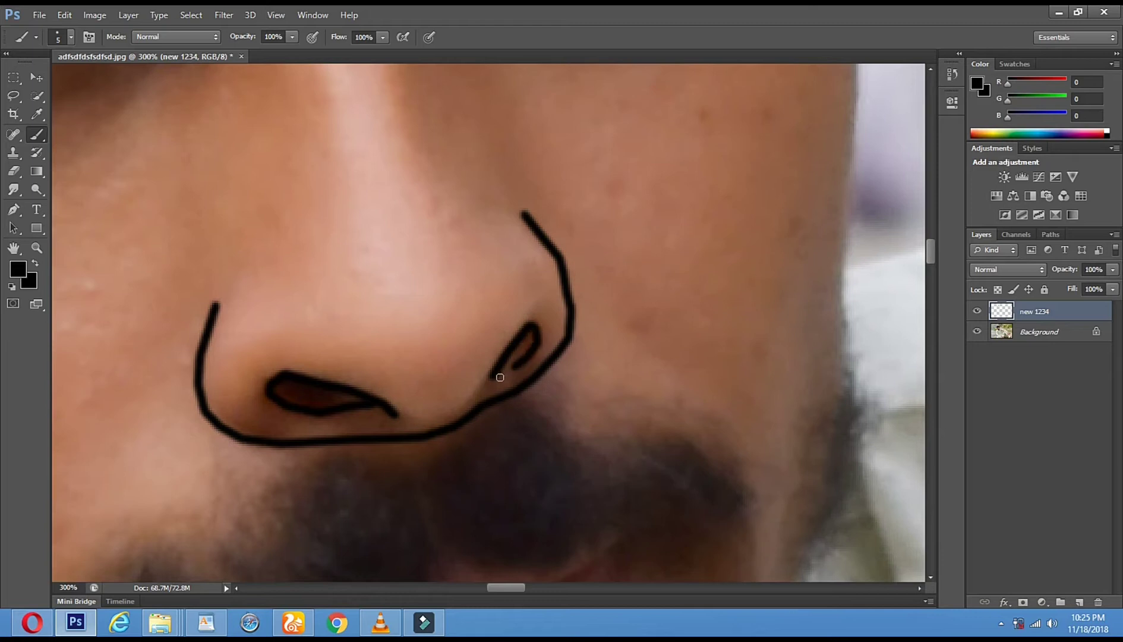
Outline the moustache's upper edge in 5 px black, from below the nose down to the outer tip on each side.
{"action": "left_click", "coordinate": [36, 248]}
{"action": "left_click", "coordinate": [309, 314], "text": "alt"}
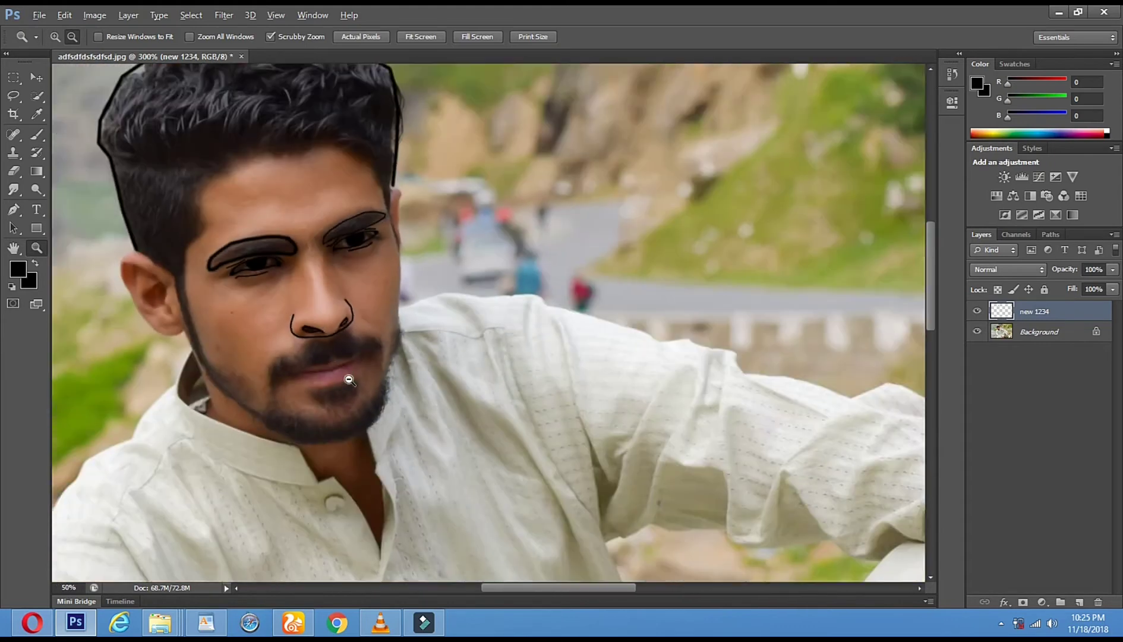
{"action": "left_click", "coordinate": [349, 379]}
{"action": "left_click", "coordinate": [347, 379]}
{"action": "left_click", "coordinate": [344, 381]}
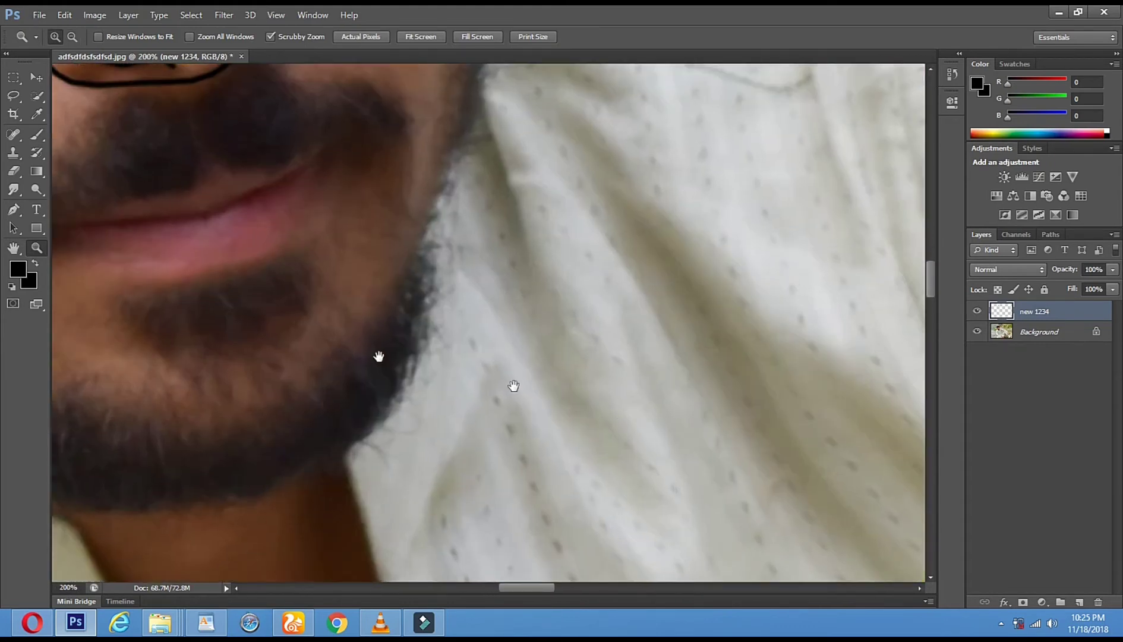
{"action": "left_click_drag", "start_coordinate": [378, 356], "coordinate": [630, 452]}
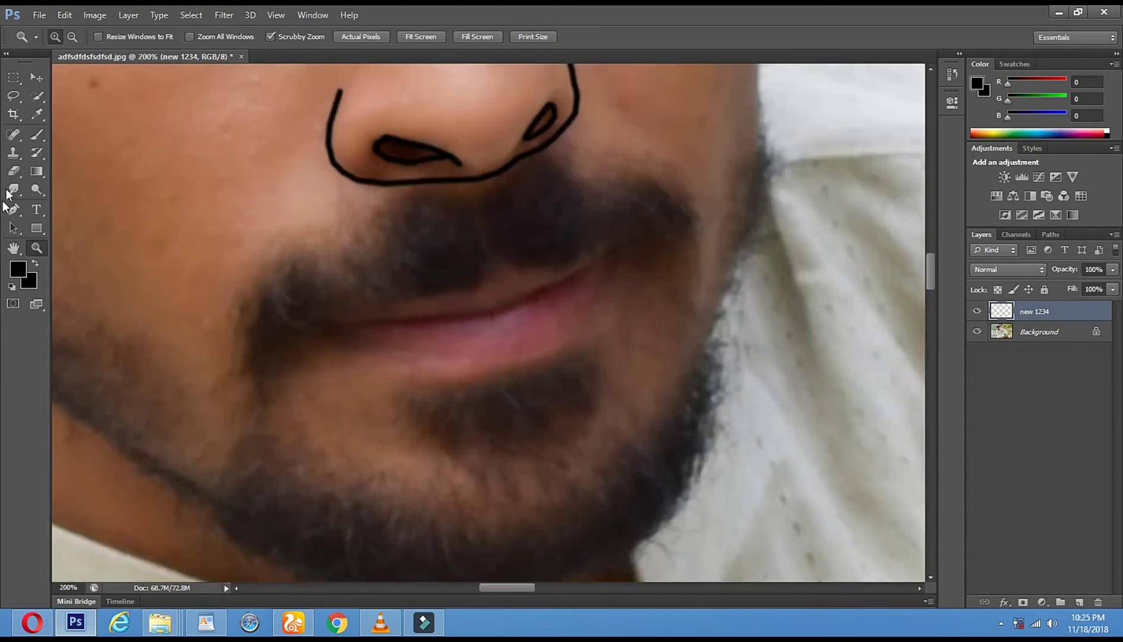
{"action": "left_click", "coordinate": [37, 134]}
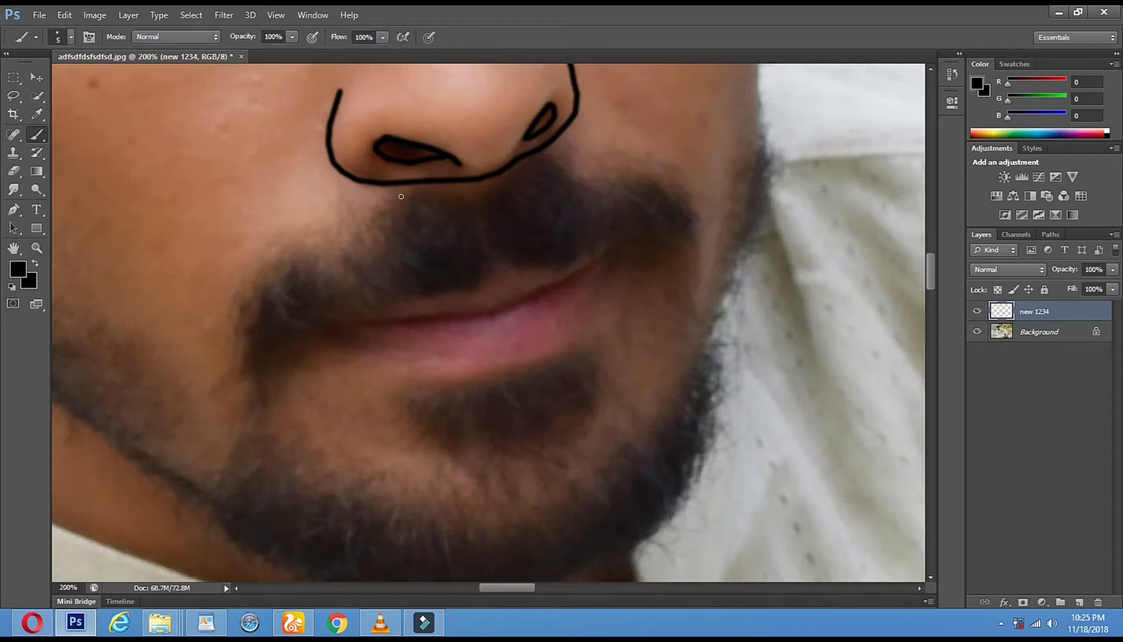
{"action": "left_click_drag", "start_coordinate": [372, 211], "coordinate": [334, 225]}
{"action": "left_click", "coordinate": [290, 245], "text": "shift"}
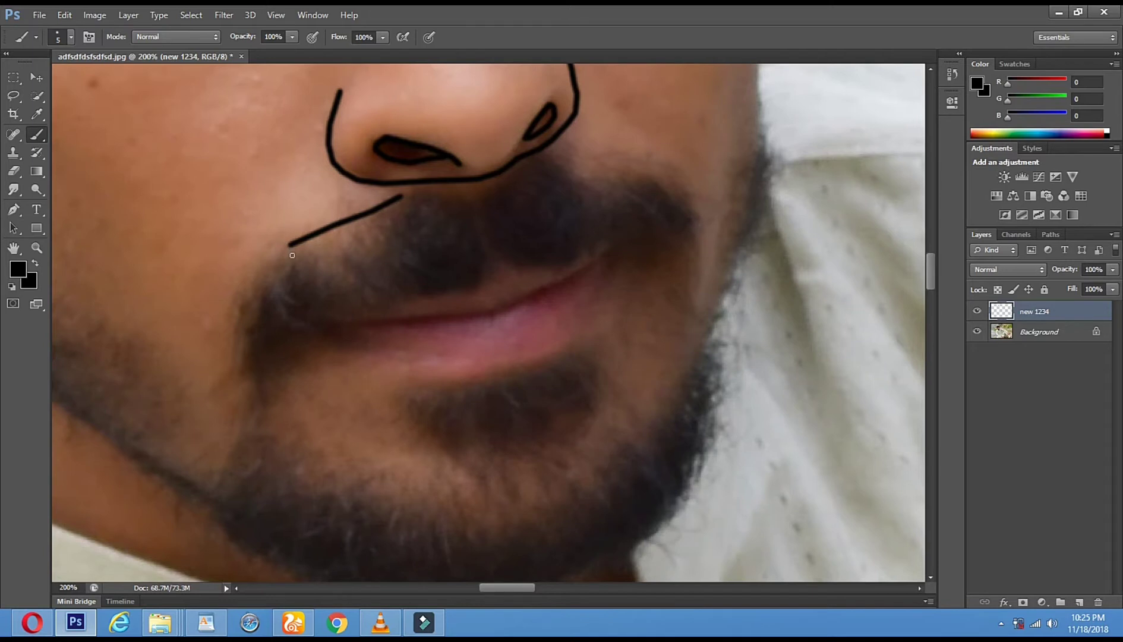
{"action": "mouse_move", "coordinate": [290, 246]}
{"action": "left_mouse_down"}
{"action": "mouse_move", "coordinate": [249, 287]}
{"action": "mouse_move", "coordinate": [244, 376]}
{"action": "left_mouse_up"}
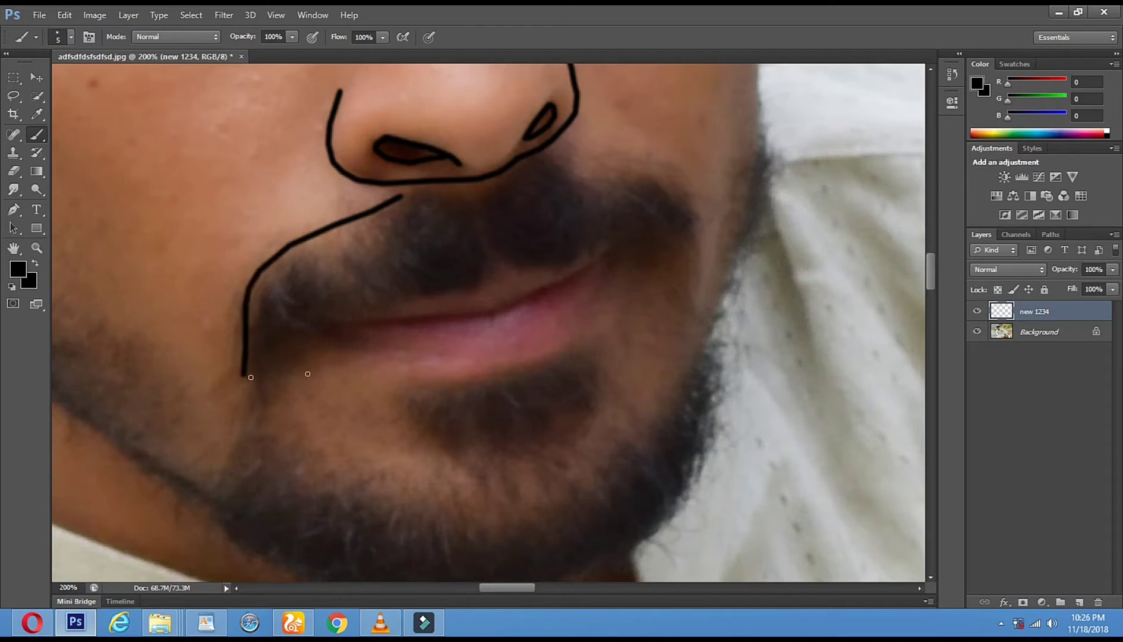
{"action": "mouse_move", "coordinate": [402, 196]}
{"action": "left_mouse_down"}
{"action": "mouse_move", "coordinate": [472, 200]}
{"action": "mouse_move", "coordinate": [544, 167]}
{"action": "mouse_move", "coordinate": [634, 172]}
{"action": "mouse_move", "coordinate": [672, 188]}
{"action": "mouse_move", "coordinate": [690, 218]}
{"action": "left_mouse_up"}
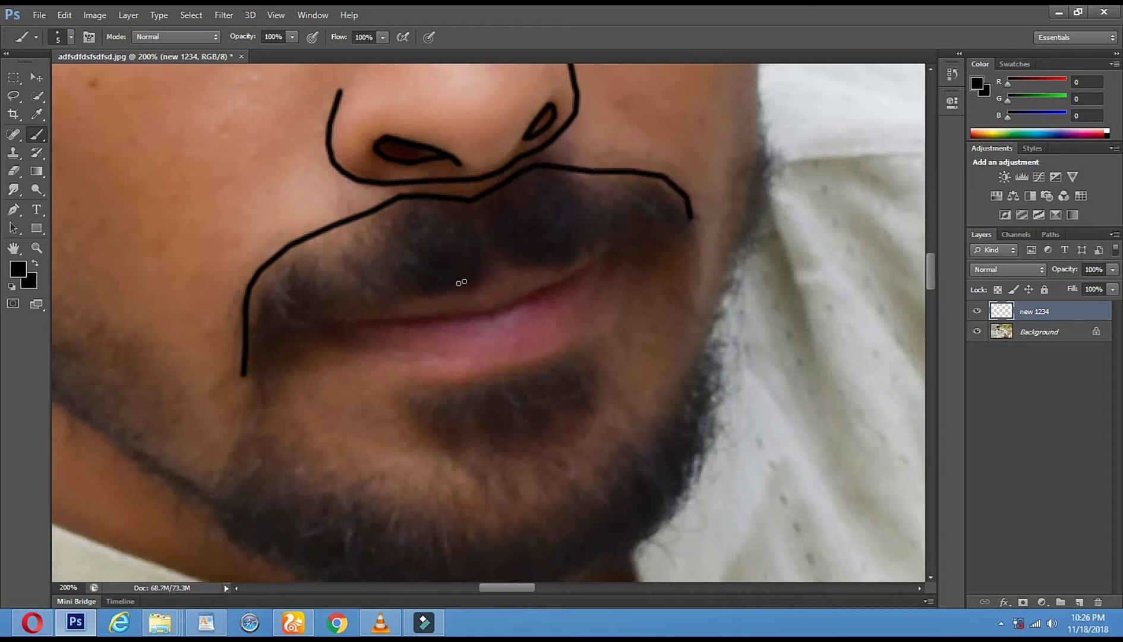
Trace the moustache's lower edge from its centre past the near mouth corner, and outline the bare skin patch below that corner.
{"action": "mouse_move", "coordinate": [493, 270]}
{"action": "left_mouse_down"}
{"action": "mouse_move", "coordinate": [463, 290]}
{"action": "mouse_move", "coordinate": [362, 307]}
{"action": "mouse_move", "coordinate": [268, 343]}
{"action": "left_mouse_up"}
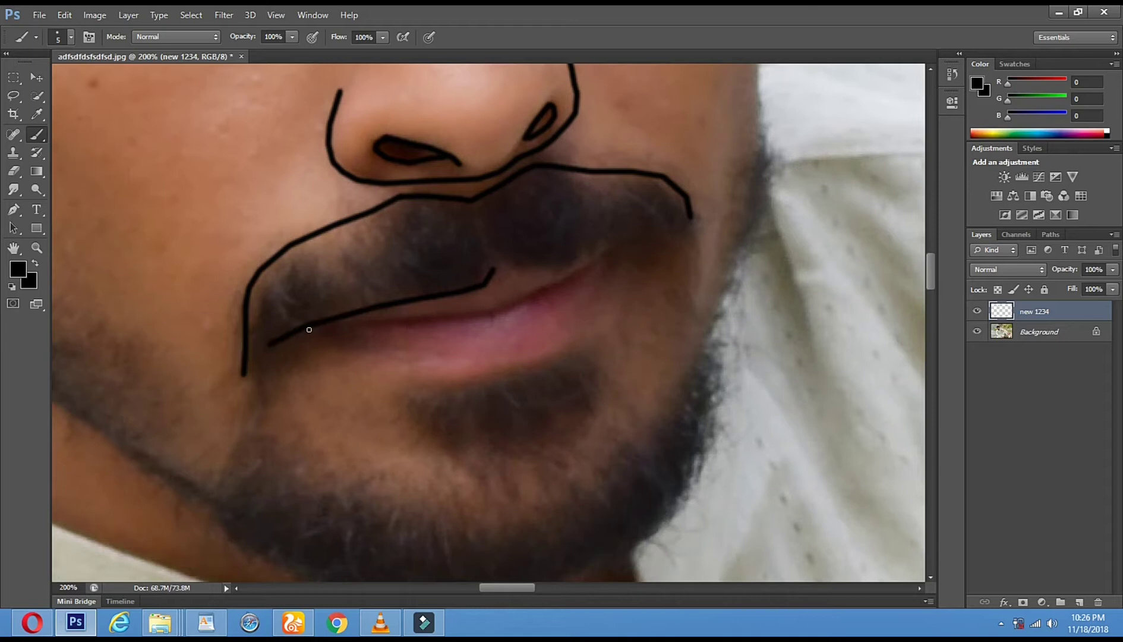
{"action": "left_click_drag", "start_coordinate": [307, 328], "coordinate": [290, 400]}
{"action": "mouse_move", "coordinate": [288, 439]}
{"action": "left_mouse_down"}
{"action": "mouse_move", "coordinate": [345, 469]}
{"action": "mouse_move", "coordinate": [420, 473]}
{"action": "mouse_move", "coordinate": [432, 445]}
{"action": "mouse_move", "coordinate": [422, 393]}
{"action": "left_mouse_up"}
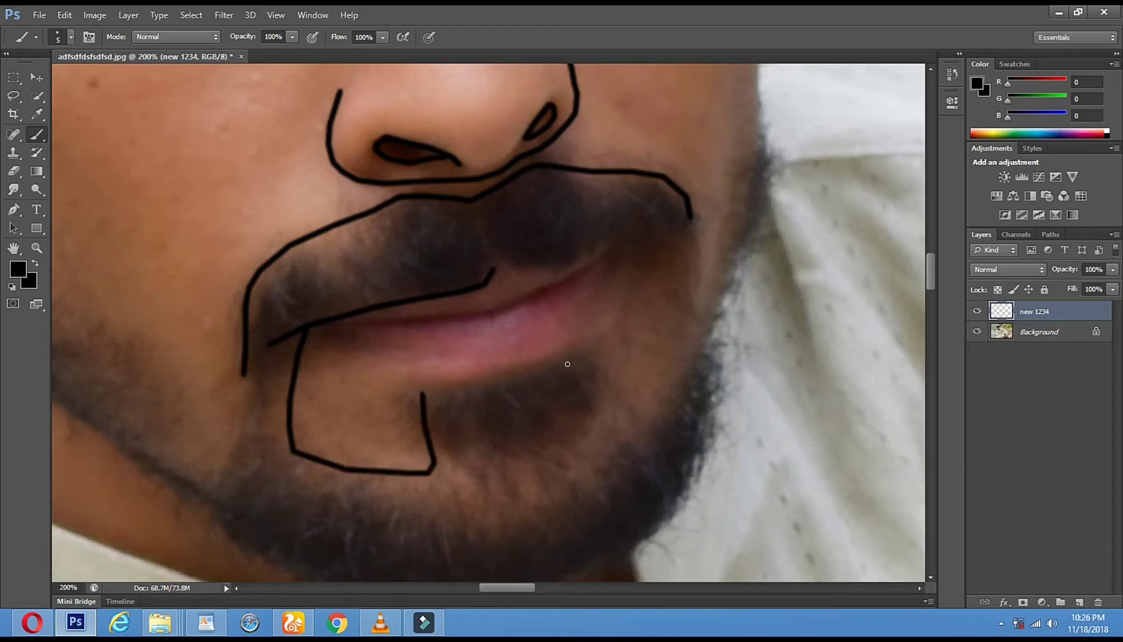
Continue the outline beneath the lower lip and around the bare skin patch below the far mouth corner.
{"action": "left_click", "coordinate": [568, 364], "text": "shift"}
{"action": "left_click", "coordinate": [592, 350], "text": "shift"}
{"action": "left_click", "coordinate": [601, 435], "text": "shift"}
{"action": "left_click_drag", "start_coordinate": [602, 439], "coordinate": [652, 436]}
{"action": "left_click", "coordinate": [686, 391], "text": "shift"}
{"action": "left_click", "coordinate": [689, 369], "text": "shift"}
{"action": "left_click", "coordinate": [679, 290], "text": "shift"}
{"action": "left_click", "coordinate": [668, 249], "text": "shift"}
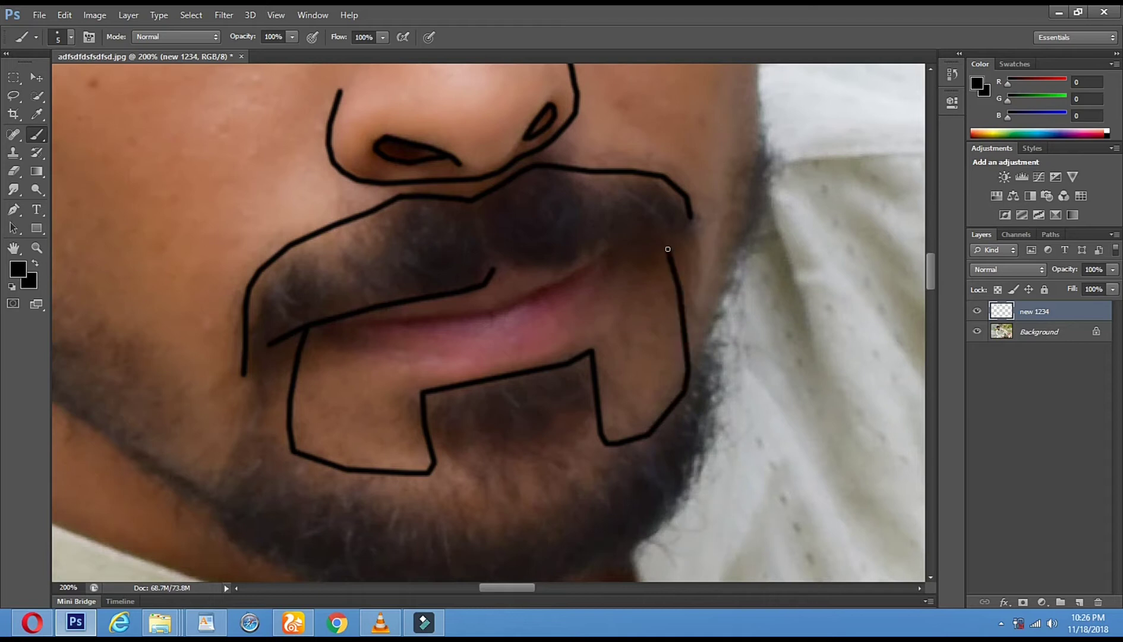
Trace the remaining lower edge of the moustache to the far mouth corner and down to join the skin patch outline.
{"action": "left_click_drag", "start_coordinate": [500, 265], "coordinate": [547, 269]}
{"action": "left_click", "coordinate": [583, 256], "text": "shift"}
{"action": "left_click", "coordinate": [619, 241], "text": "shift"}
{"action": "left_click", "coordinate": [645, 234], "text": "shift"}
{"action": "left_click", "coordinate": [649, 246], "text": "shift"}
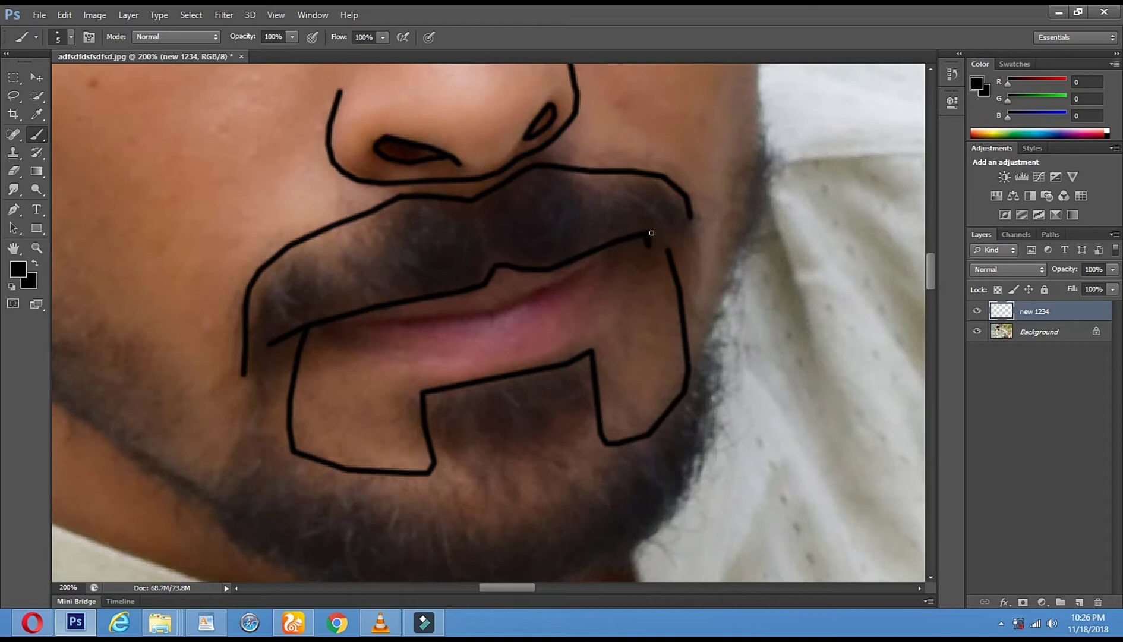
{"action": "left_click", "coordinate": [660, 272], "text": "shift"}
{"action": "left_click", "coordinate": [676, 339], "text": "shift"}
{"action": "left_click", "coordinate": [687, 385], "text": "shift"}
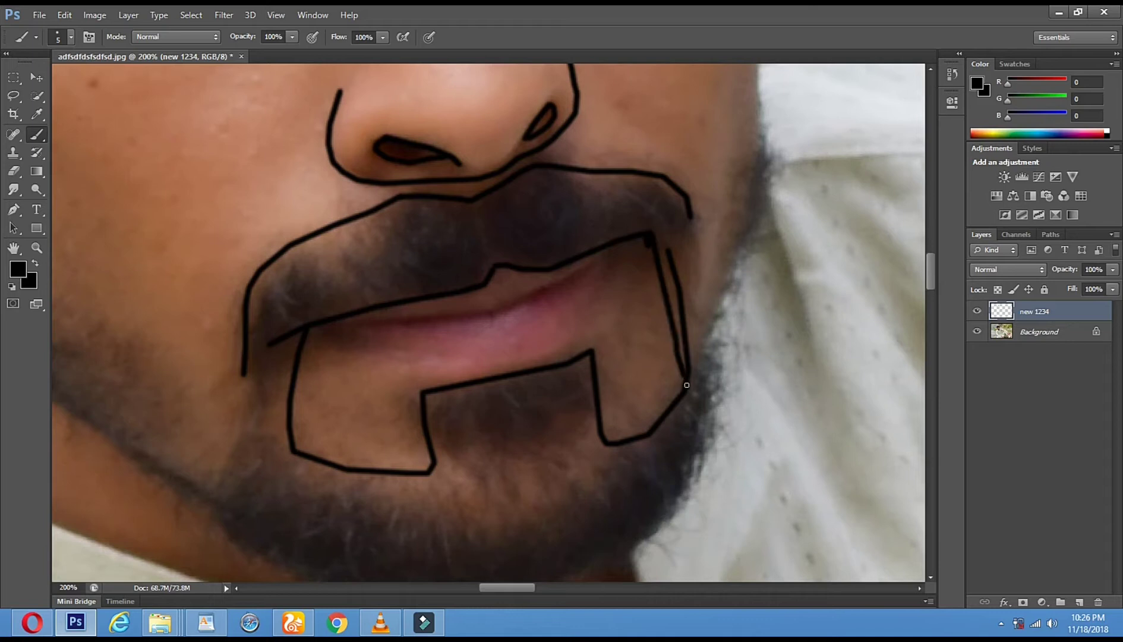
Trace the far cheek's beard edge from the moustache tip down to a point and up along the side of the face.
{"action": "left_click", "coordinate": [702, 309], "text": "shift"}
{"action": "left_click_drag", "start_coordinate": [736, 221], "coordinate": [757, 159]}
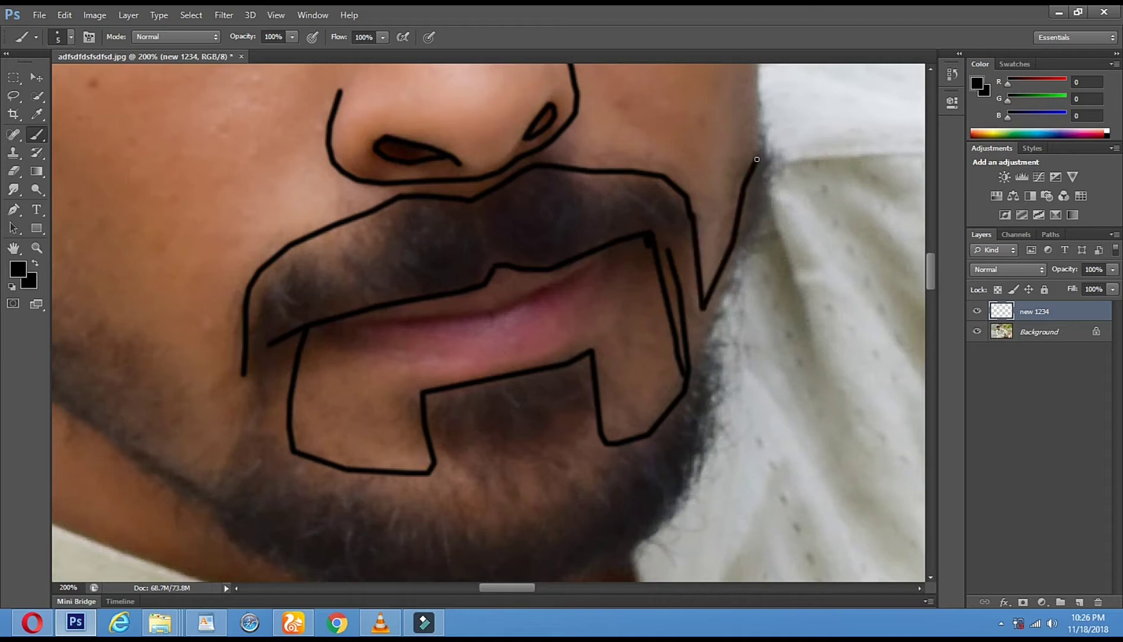
{"action": "scroll", "coordinate": [781, 204], "scroll_direction": "up", "scroll_amount": 5}
{"action": "scroll", "coordinate": [670, 397], "scroll_direction": "right", "scroll_amount": 3}
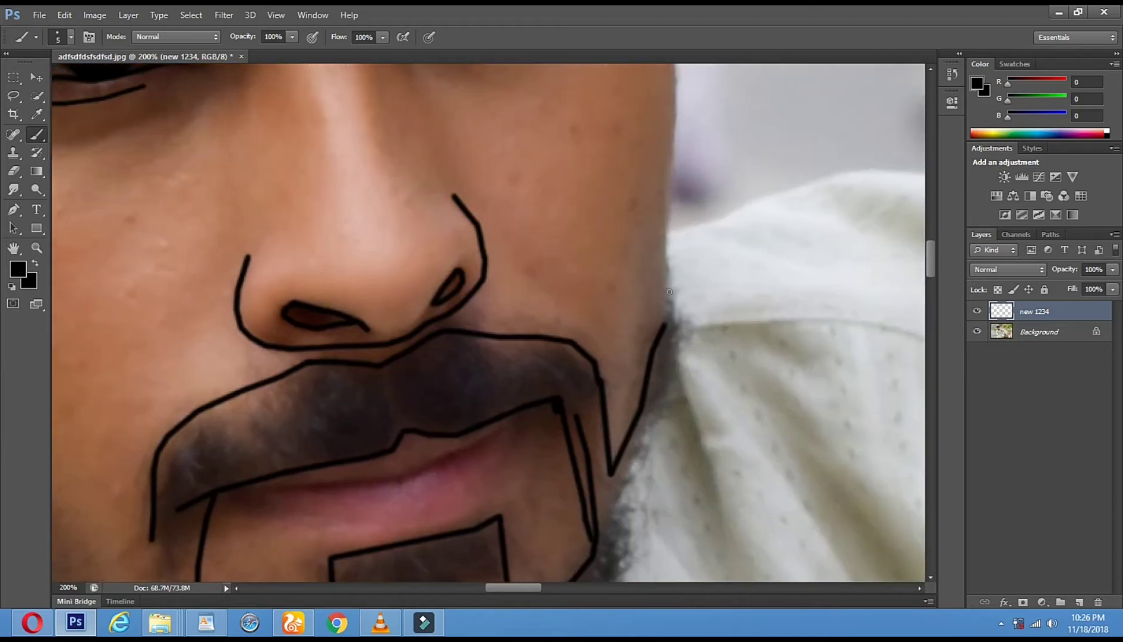
{"action": "left_click", "coordinate": [664, 305], "text": "shift"}
{"action": "left_click", "coordinate": [668, 241], "text": "shift"}
Trace the near cheek's upper beard edge in 5 px black segments from the moustache tip along the jaw to the lower sideburn.
{"action": "left_click", "coordinate": [36, 248]}
{"action": "left_click", "coordinate": [414, 376], "text": "alt"}
{"action": "left_click", "coordinate": [414, 376], "text": "alt"}
{"action": "left_click", "coordinate": [414, 376], "text": "alt"}
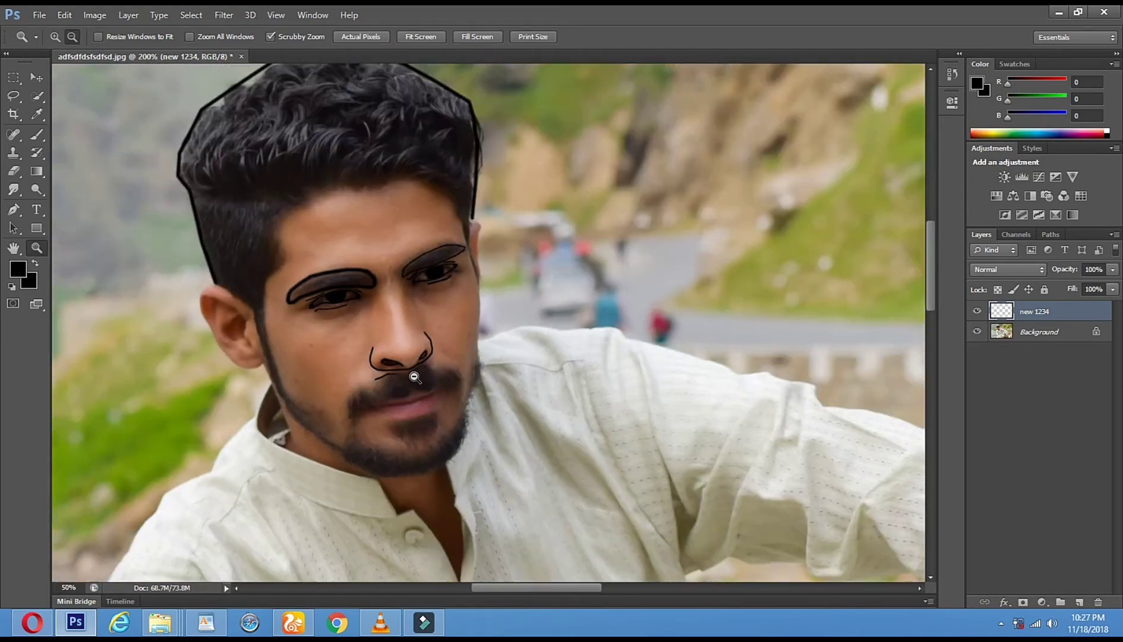
{"action": "left_click", "coordinate": [294, 444]}
{"action": "left_click", "coordinate": [394, 389]}
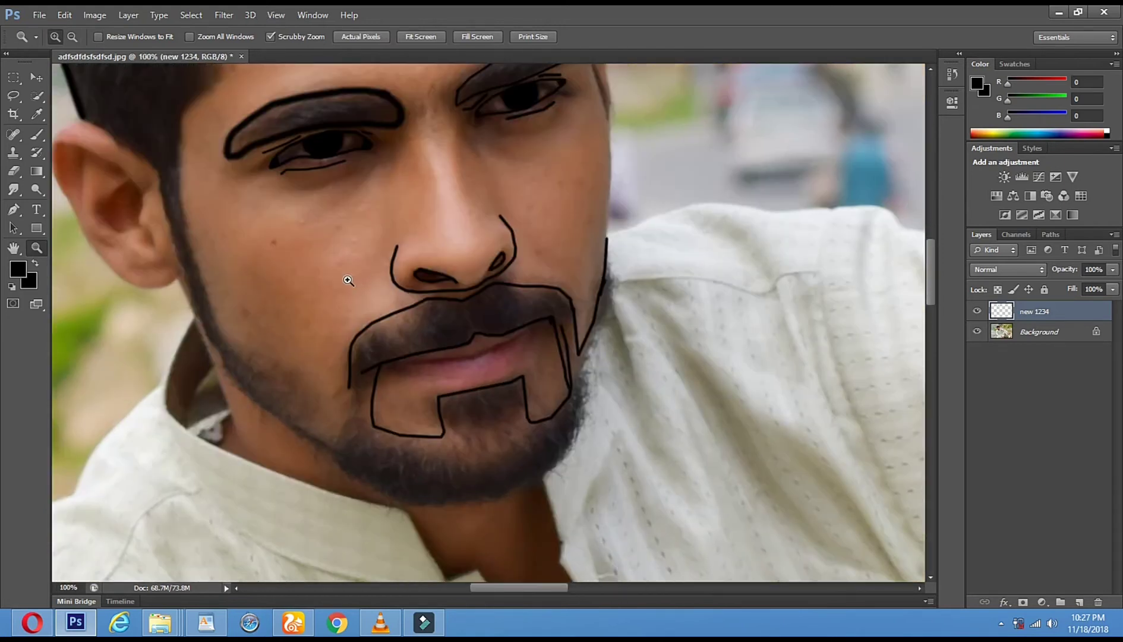
{"action": "left_click", "coordinate": [349, 281]}
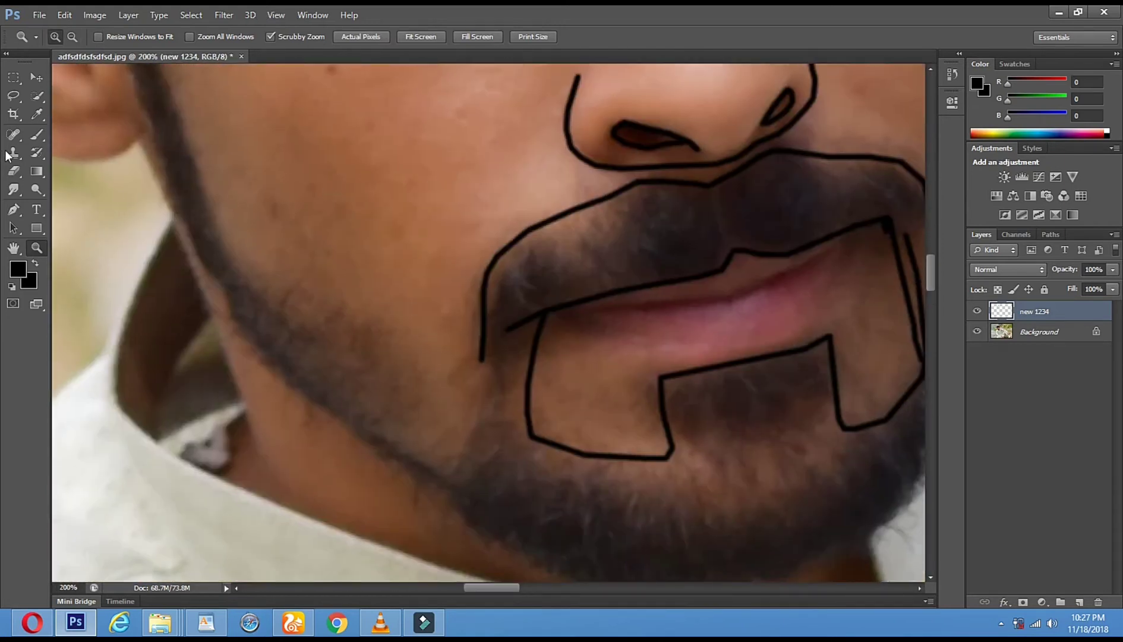
{"action": "left_click", "coordinate": [37, 134]}
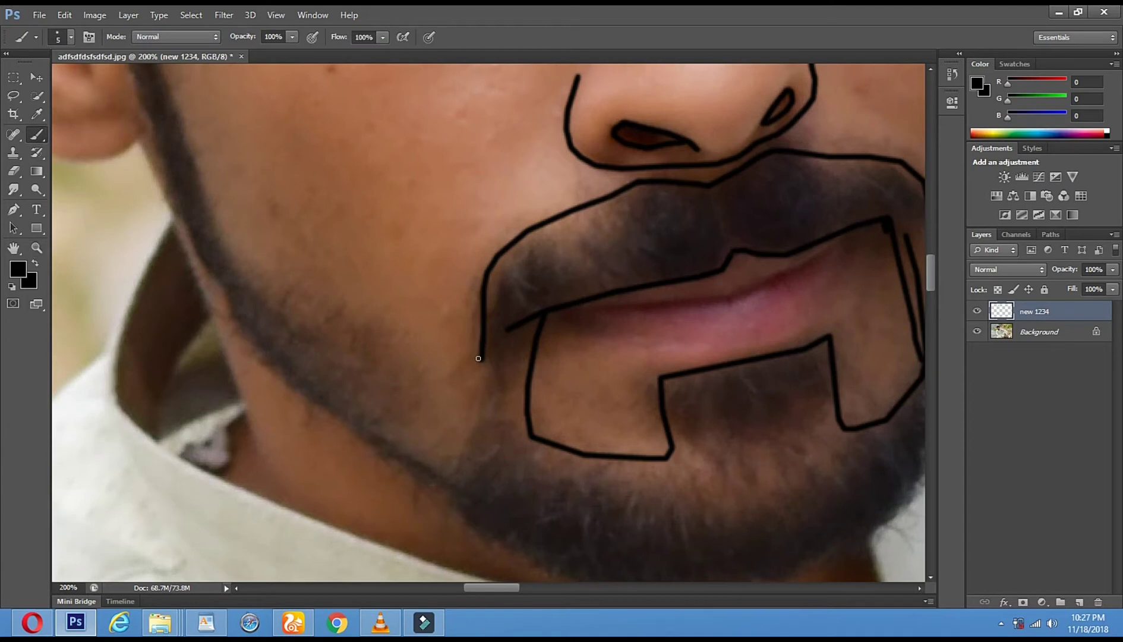
{"action": "left_click", "coordinate": [462, 371], "text": "shift"}
{"action": "left_click", "coordinate": [399, 340], "text": "shift"}
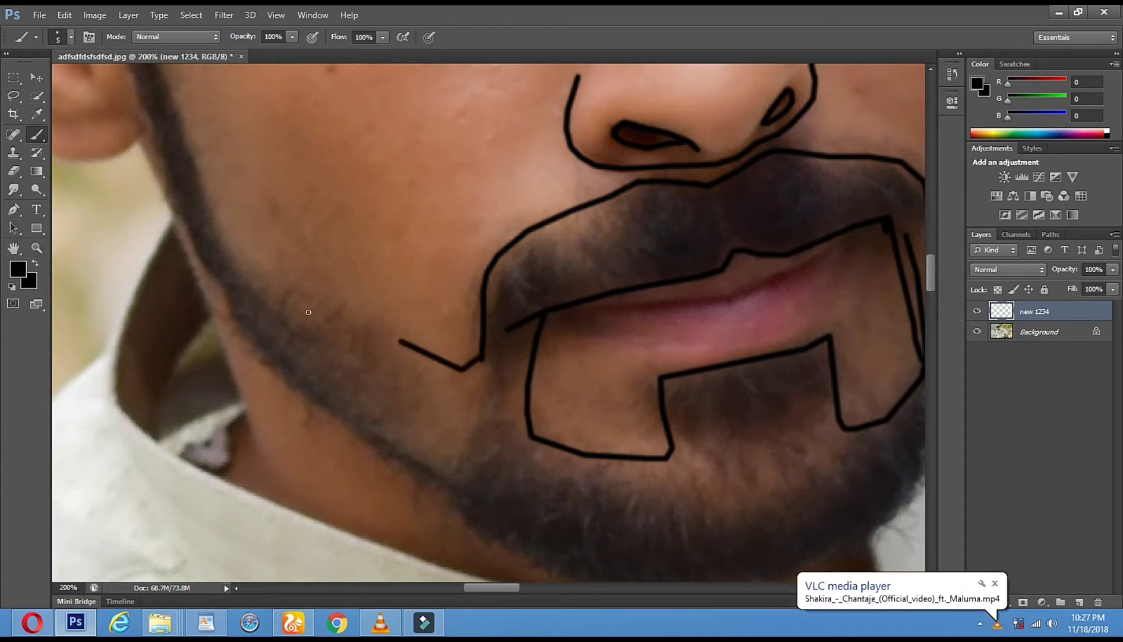
{"action": "left_click", "coordinate": [291, 293], "text": "shift"}
{"action": "left_click", "coordinate": [235, 253], "text": "shift"}
{"action": "left_click", "coordinate": [222, 236], "text": "shift"}
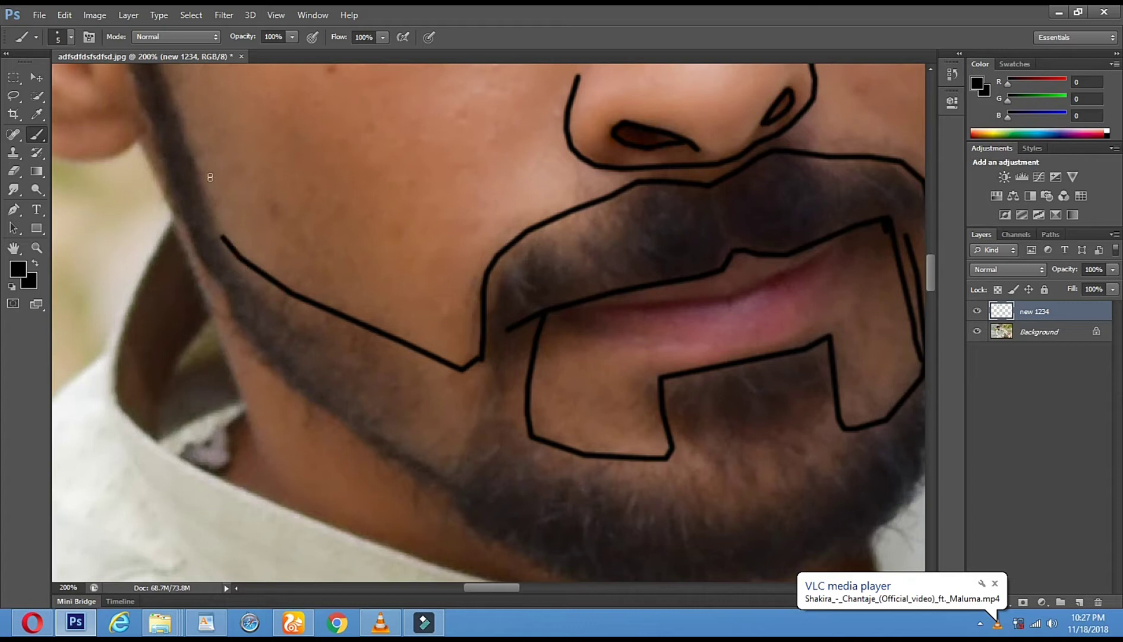
{"action": "left_click", "coordinate": [187, 137], "text": "shift"}
Trace the near sideburn's front edge in 5 px black segments from the jaw up past the eye to the temple.
{"action": "scroll", "coordinate": [188, 138], "scroll_direction": "up", "scroll_amount": 5}
{"action": "scroll", "coordinate": [188, 137], "scroll_direction": "left", "scroll_amount": 3}
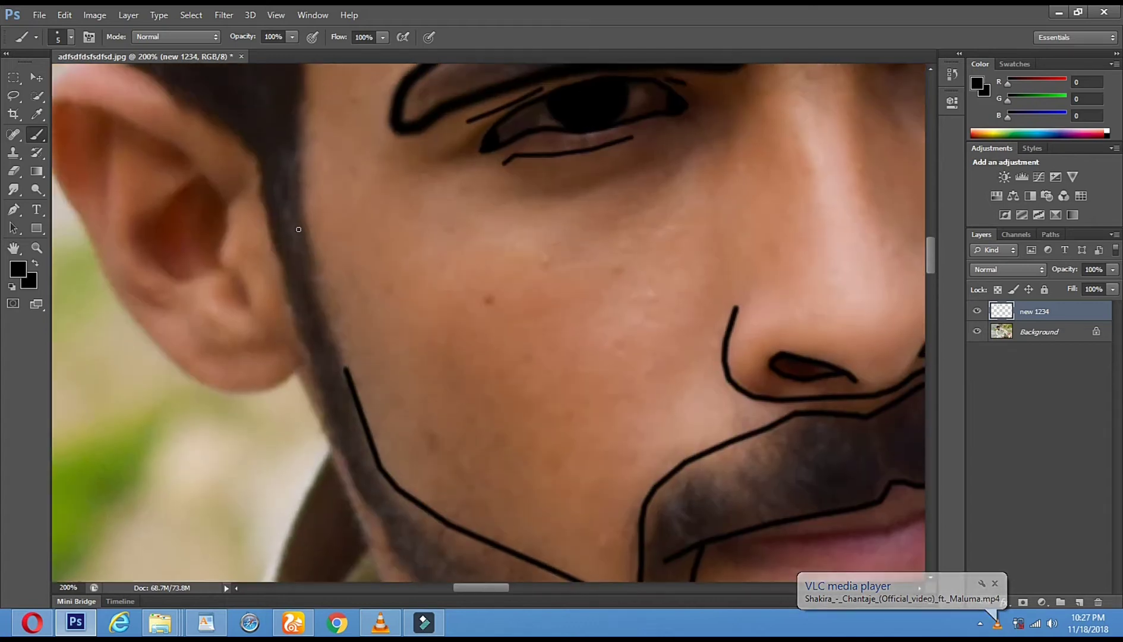
{"action": "left_click", "coordinate": [306, 232], "text": "shift"}
{"action": "left_click", "coordinate": [300, 150], "text": "shift"}
{"action": "left_click_drag", "start_coordinate": [416, 320], "coordinate": [426, 396]}
{"action": "left_click", "coordinate": [342, 327], "text": "shift"}
{"action": "left_click", "coordinate": [344, 291], "text": "shift"}
{"action": "left_click", "coordinate": [419, 229], "text": "shift"}
{"action": "left_click", "coordinate": [429, 217], "text": "shift"}
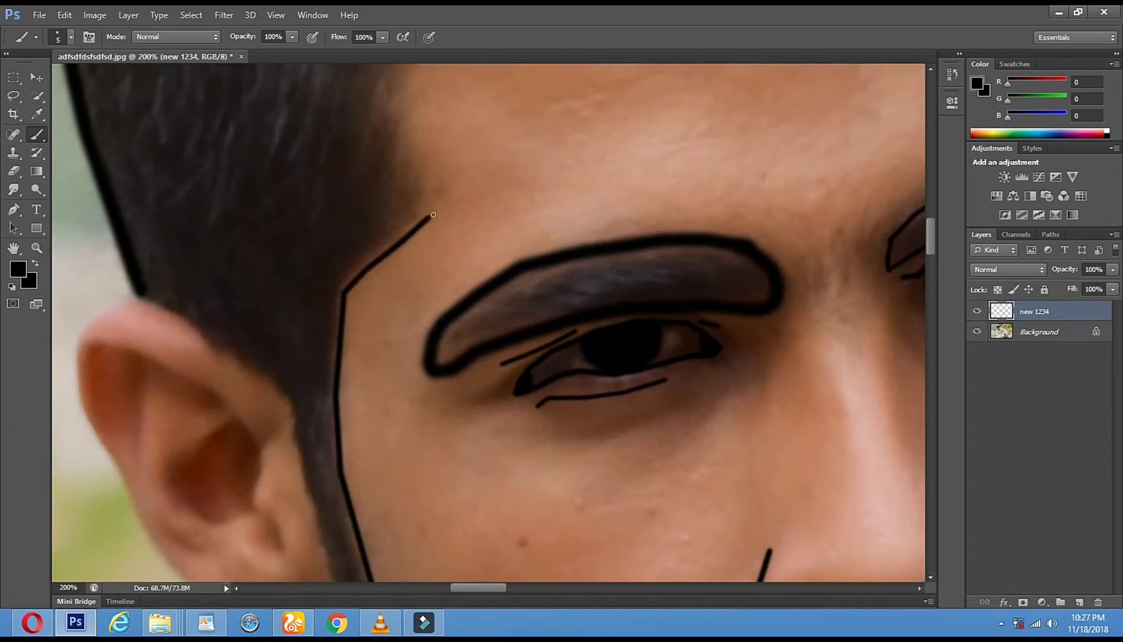
Trace the hairline from the temple corner up around the recess and onto the near part of the forehead.
{"action": "left_click", "coordinate": [398, 105], "text": "shift"}
{"action": "left_click_drag", "start_coordinate": [505, 247], "coordinate": [517, 349]}
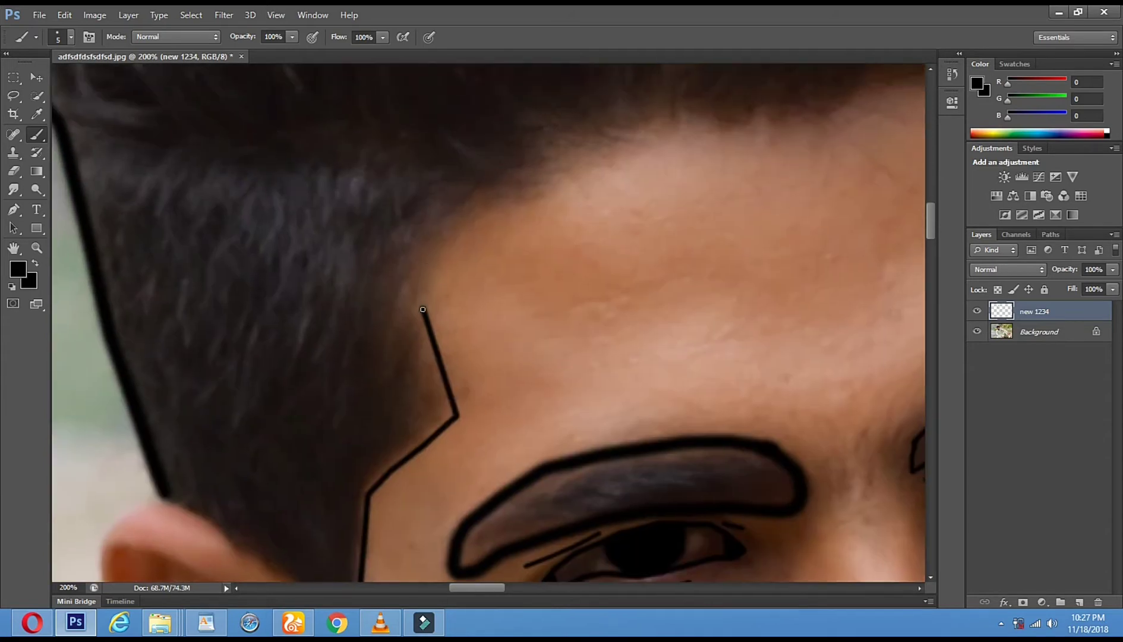
{"action": "left_click", "coordinate": [423, 281], "text": "shift"}
{"action": "left_click", "coordinate": [429, 230], "text": "shift"}
{"action": "left_click", "coordinate": [471, 207], "text": "shift"}
{"action": "left_click", "coordinate": [533, 184], "text": "shift"}
{"action": "left_click", "coordinate": [576, 150], "text": "shift"}
{"action": "left_click", "coordinate": [631, 130], "text": "shift"}
{"action": "left_click", "coordinate": [710, 125], "text": "shift"}
Continue the black hairline across the middle of the forehead to its highest point.
{"action": "left_click_drag", "start_coordinate": [731, 180], "coordinate": [487, 272]}
{"action": "left_click", "coordinate": [501, 221], "text": "shift"}
{"action": "left_click", "coordinate": [541, 216], "text": "shift"}
{"action": "left_click", "coordinate": [601, 200], "text": "shift"}
{"action": "left_click", "coordinate": [642, 186], "text": "shift"}
{"action": "left_click", "coordinate": [676, 185], "text": "shift"}
{"action": "left_click", "coordinate": [725, 193], "text": "shift"}
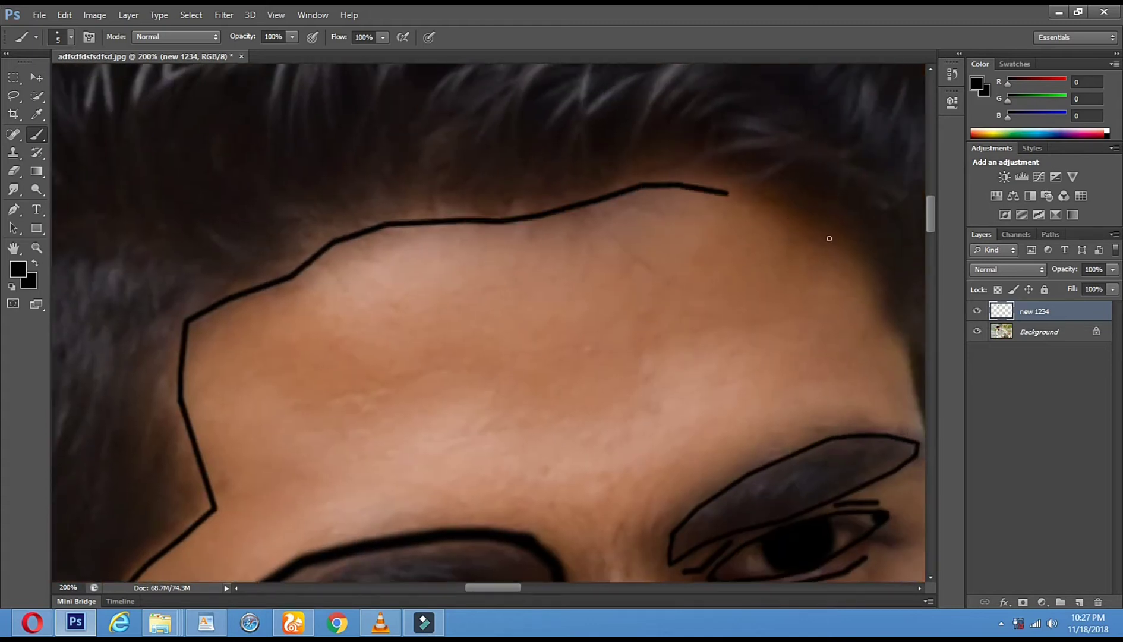
Curve the hairline down the far side of the forehead to the outer end of the far eyebrow.
{"action": "left_click", "coordinate": [829, 238], "text": "shift"}
{"action": "left_click", "coordinate": [869, 284], "text": "shift"}
{"action": "left_click", "coordinate": [889, 324], "text": "shift"}
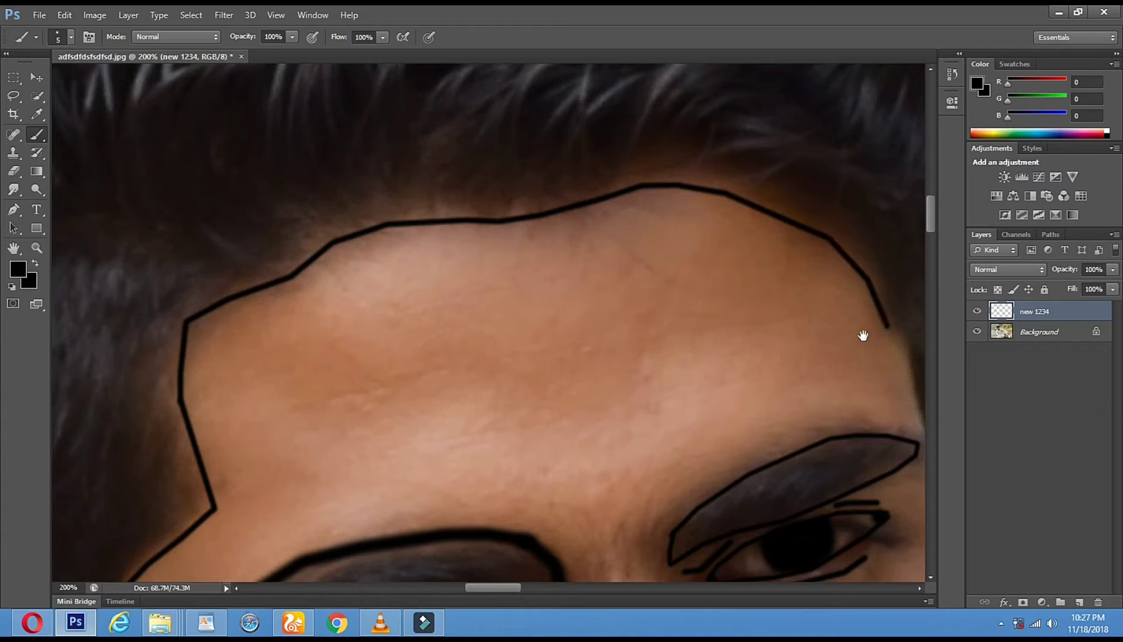
{"action": "mouse_move", "coordinate": [863, 334]}
{"action": "left_mouse_down"}
{"action": "mouse_move", "coordinate": [471, 230]}
{"action": "mouse_move", "coordinate": [522, 253]}
{"action": "left_mouse_up"}
{"action": "left_click", "coordinate": [501, 253], "text": "shift"}
{"action": "left_click", "coordinate": [517, 304], "text": "shift"}
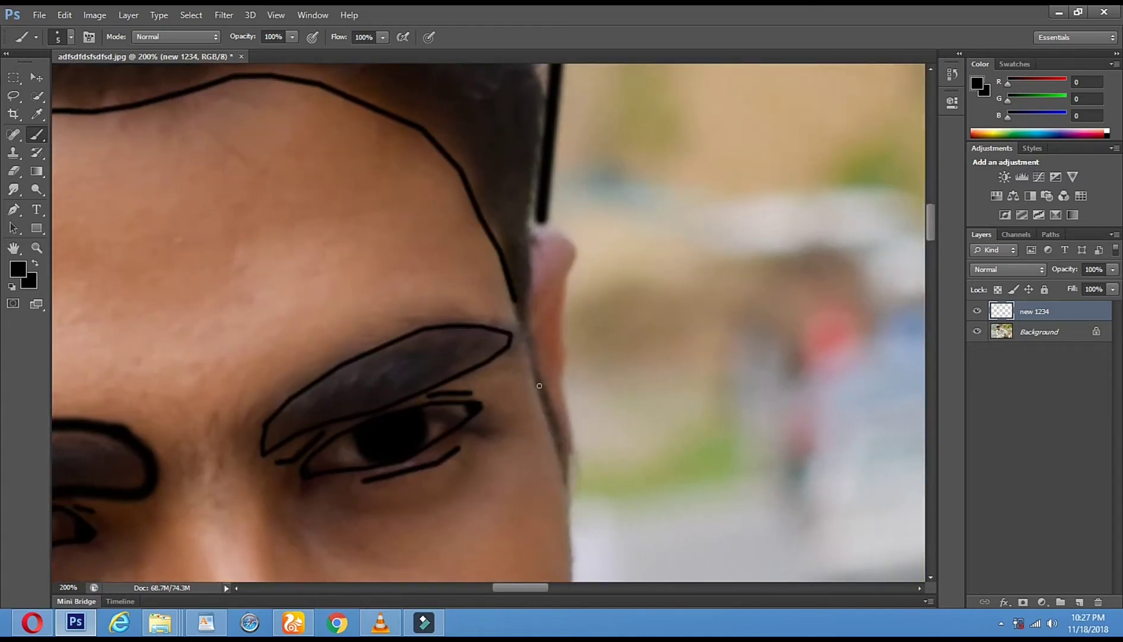
Trace the far face edge down beside the ear and the far sideburn's rear edge up to the hair outline.
{"action": "left_click", "coordinate": [553, 446], "text": "shift"}
{"action": "left_click", "coordinate": [561, 460], "text": "shift"}
{"action": "left_click", "coordinate": [526, 325], "text": "shift"}
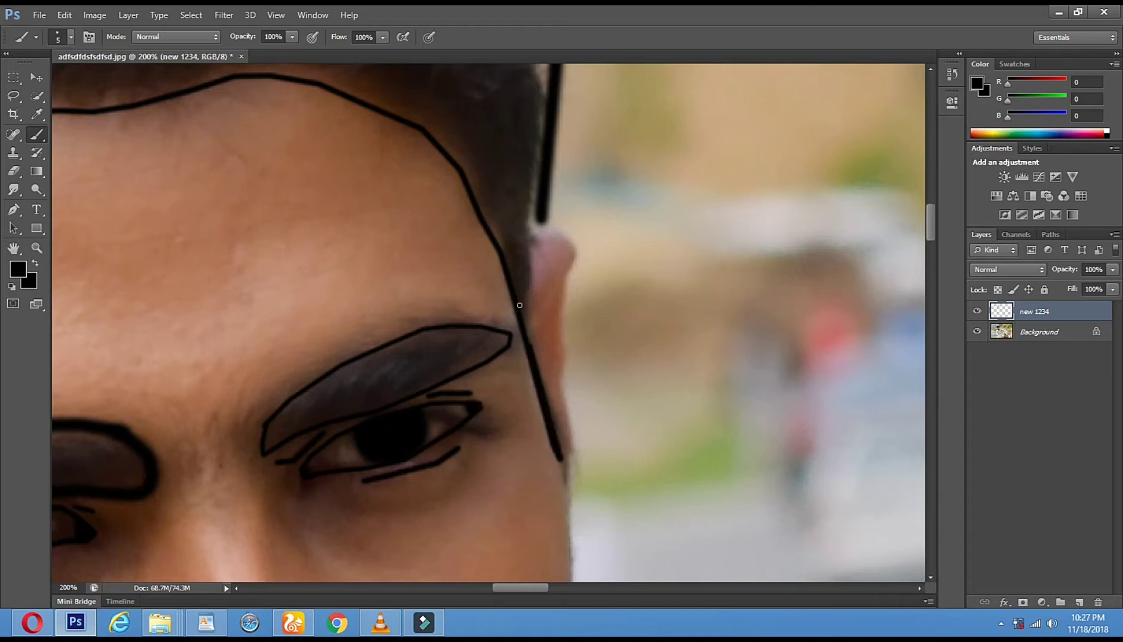
{"action": "left_click", "coordinate": [530, 248], "text": "shift"}
{"action": "left_click", "coordinate": [540, 183], "text": "shift"}
Trace the outer edge of the far cheek's beard from its upper end down along the jaw.
{"action": "mouse_move", "coordinate": [401, 469]}
{"action": "left_mouse_down"}
{"action": "mouse_move", "coordinate": [496, 113]}
{"action": "mouse_move", "coordinate": [532, 140]}
{"action": "mouse_move", "coordinate": [514, 158]}
{"action": "left_mouse_up"}
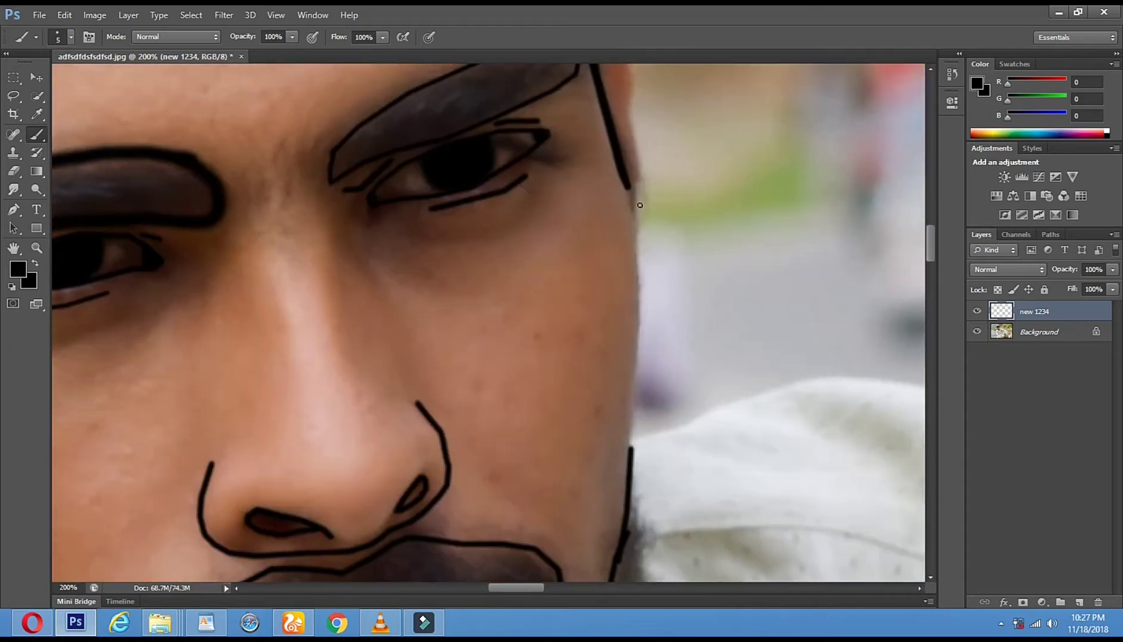
{"action": "left_click_drag", "start_coordinate": [267, 250], "coordinate": [669, 239]}
{"action": "left_click_drag", "start_coordinate": [293, 291], "coordinate": [532, 82]}
{"action": "left_click_drag", "start_coordinate": [427, 309], "coordinate": [352, 91]}
{"action": "left_click_drag", "start_coordinate": [571, 363], "coordinate": [241, 224]}
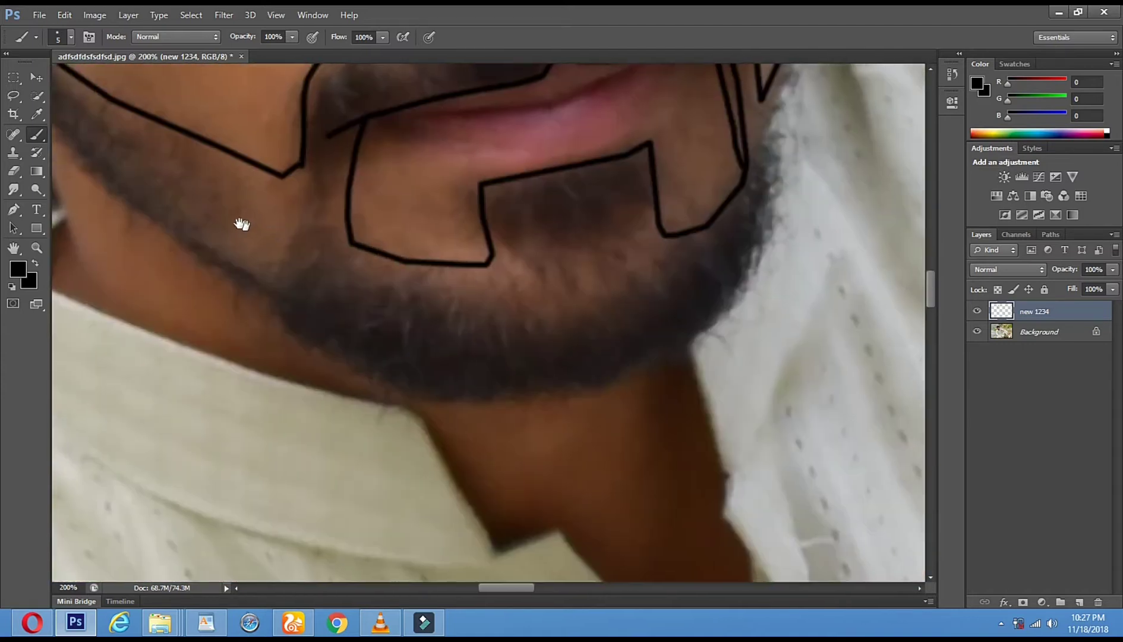
{"action": "left_click_drag", "start_coordinate": [619, 188], "coordinate": [484, 374]}
{"action": "mouse_move", "coordinate": [527, 282]}
{"action": "left_mouse_down"}
{"action": "mouse_move", "coordinate": [451, 284]}
{"action": "mouse_move", "coordinate": [379, 358]}
{"action": "left_mouse_up"}
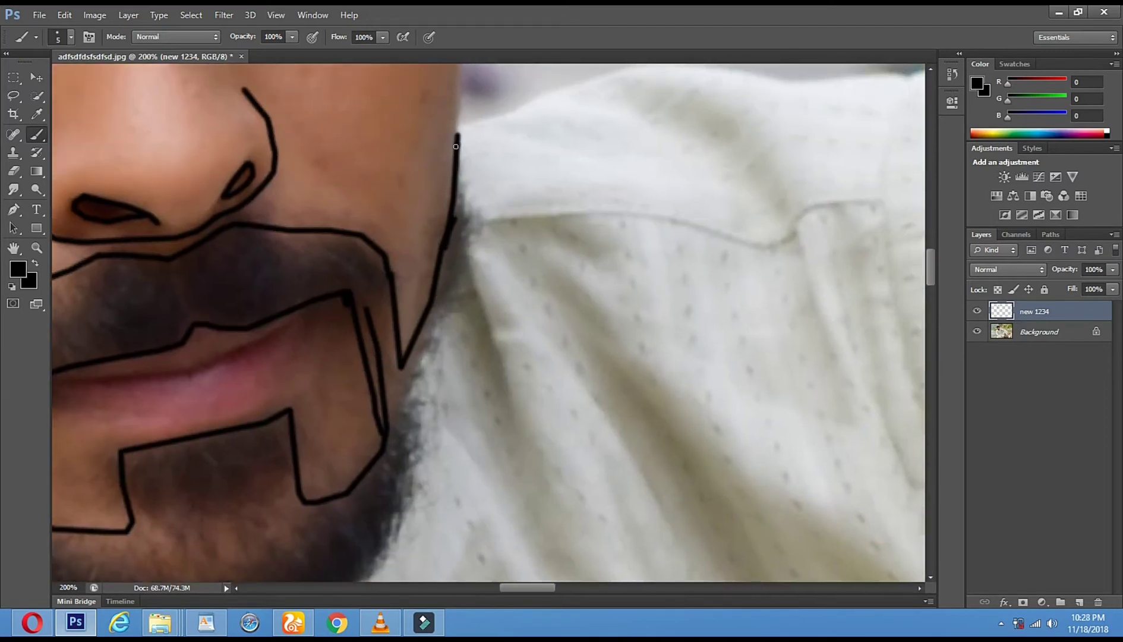
{"action": "left_click", "coordinate": [459, 221], "text": "shift"}
{"action": "left_click", "coordinate": [443, 310], "text": "shift"}
{"action": "left_click", "coordinate": [432, 415], "text": "shift"}
{"action": "left_click_drag", "start_coordinate": [402, 410], "coordinate": [426, 284]}
{"action": "left_click", "coordinate": [426, 297], "text": "shift"}
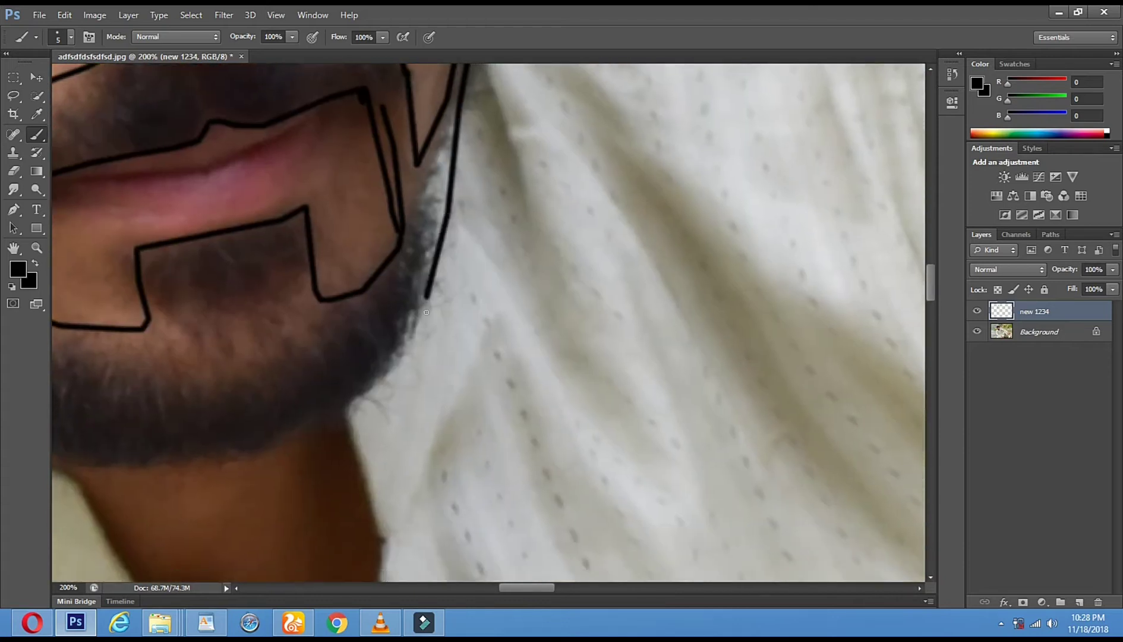
Trace the beard's lower edge around the far jaw corner and under the chin toward the near jaw.
{"action": "left_click", "coordinate": [394, 363], "text": "shift"}
{"action": "left_click", "coordinate": [283, 440], "text": "shift"}
{"action": "left_click", "coordinate": [181, 460], "text": "shift"}
{"action": "left_click_drag", "start_coordinate": [458, 422], "coordinate": [501, 404]}
{"action": "left_click", "coordinate": [290, 400], "text": "shift"}
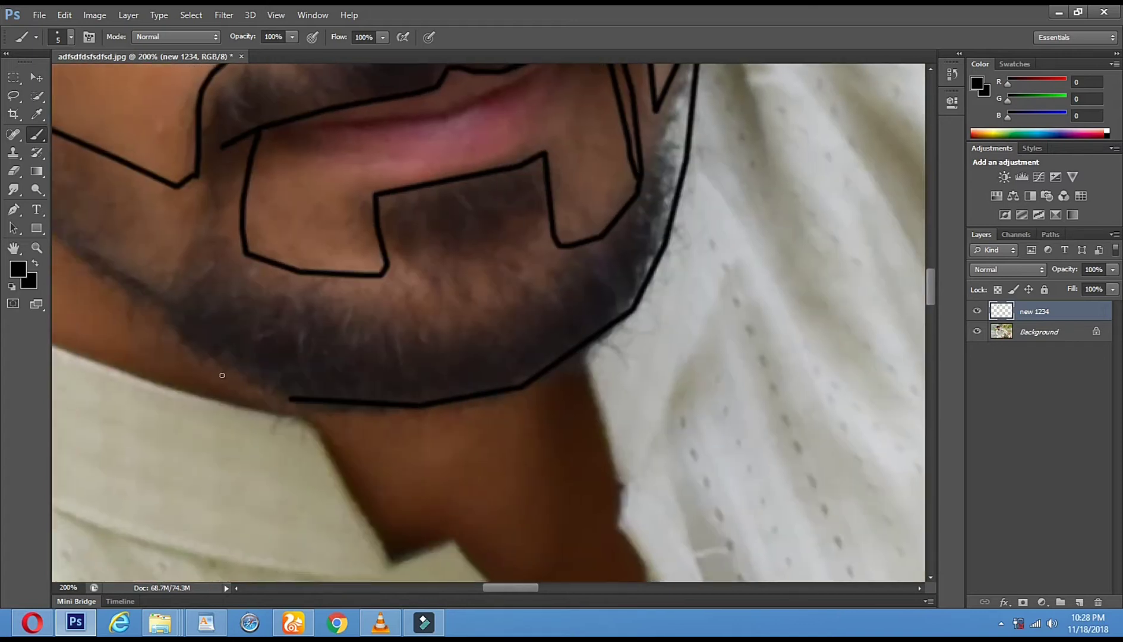
{"action": "left_click", "coordinate": [193, 349], "text": "shift"}
{"action": "left_click", "coordinate": [139, 304], "text": "shift"}
Trace the lower beard edge along the near jaw and up behind the sideburn to the near ear.
{"action": "left_click_drag", "start_coordinate": [139, 305], "coordinate": [531, 406]}
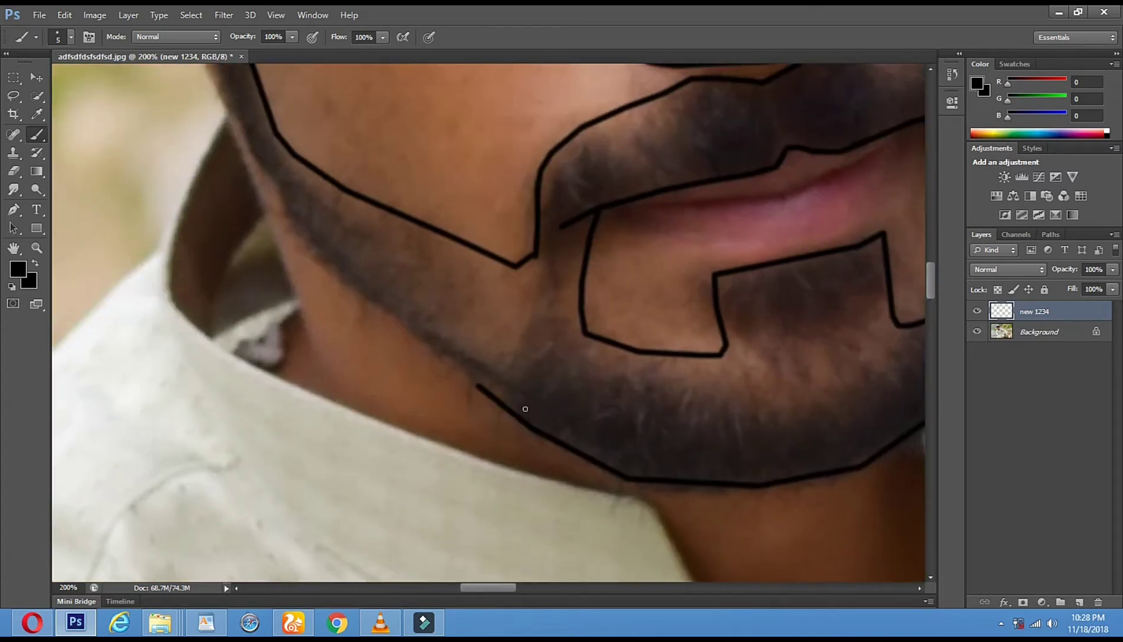
{"action": "left_click", "coordinate": [381, 316], "text": "shift"}
{"action": "left_click", "coordinate": [321, 260], "text": "shift"}
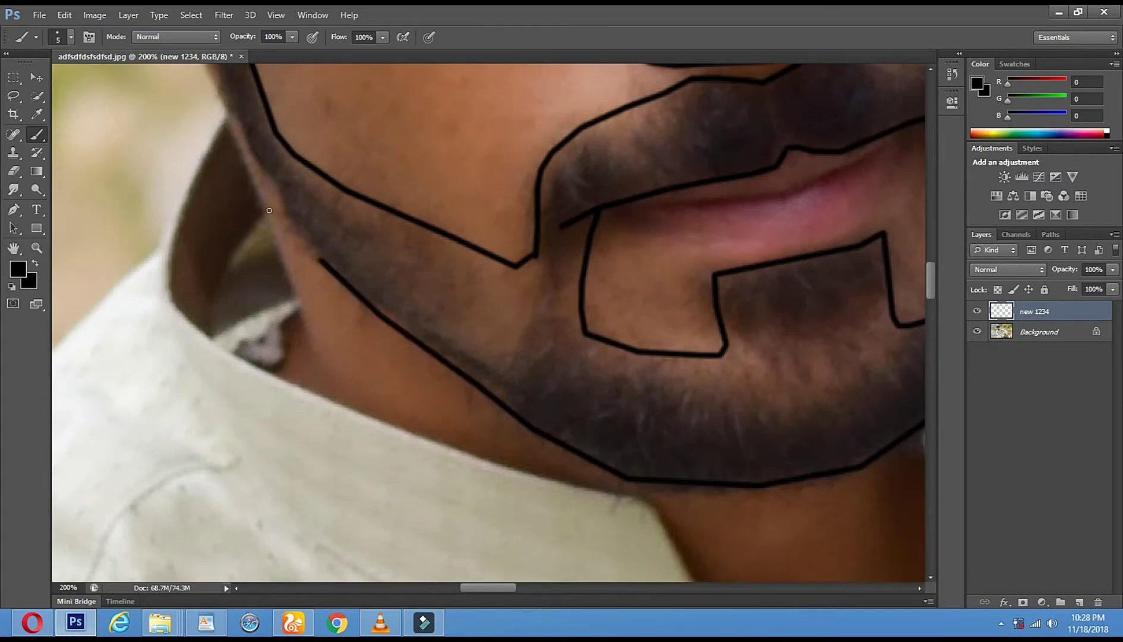
{"action": "left_click", "coordinate": [271, 201], "text": "shift"}
{"action": "left_click_drag", "start_coordinate": [362, 165], "coordinate": [435, 387]}
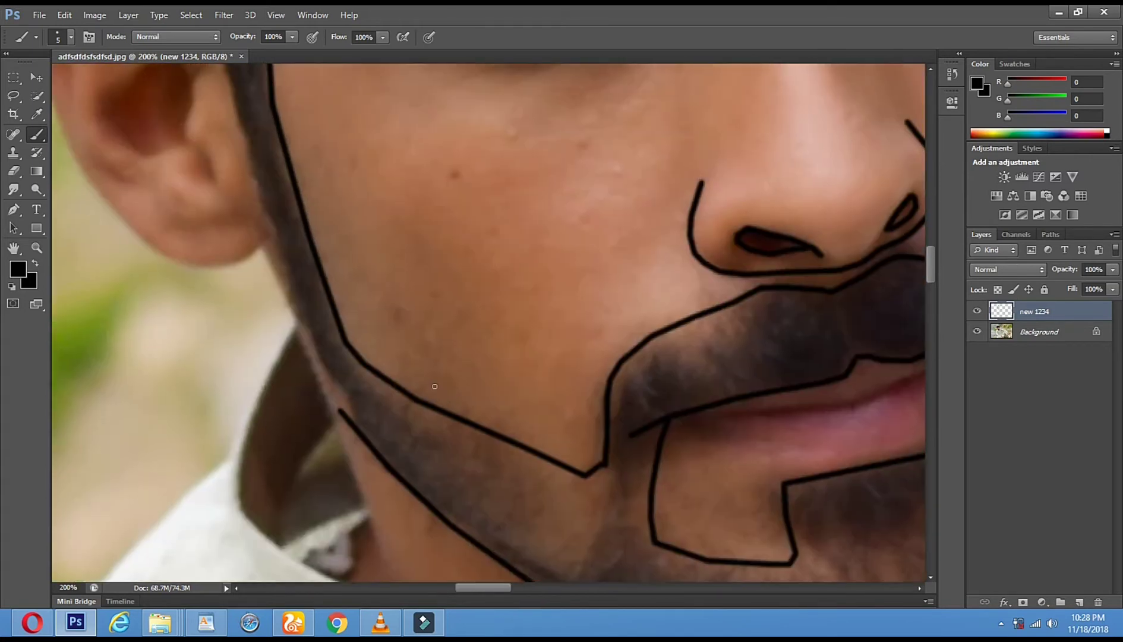
{"action": "left_click", "coordinate": [297, 319], "text": "shift"}
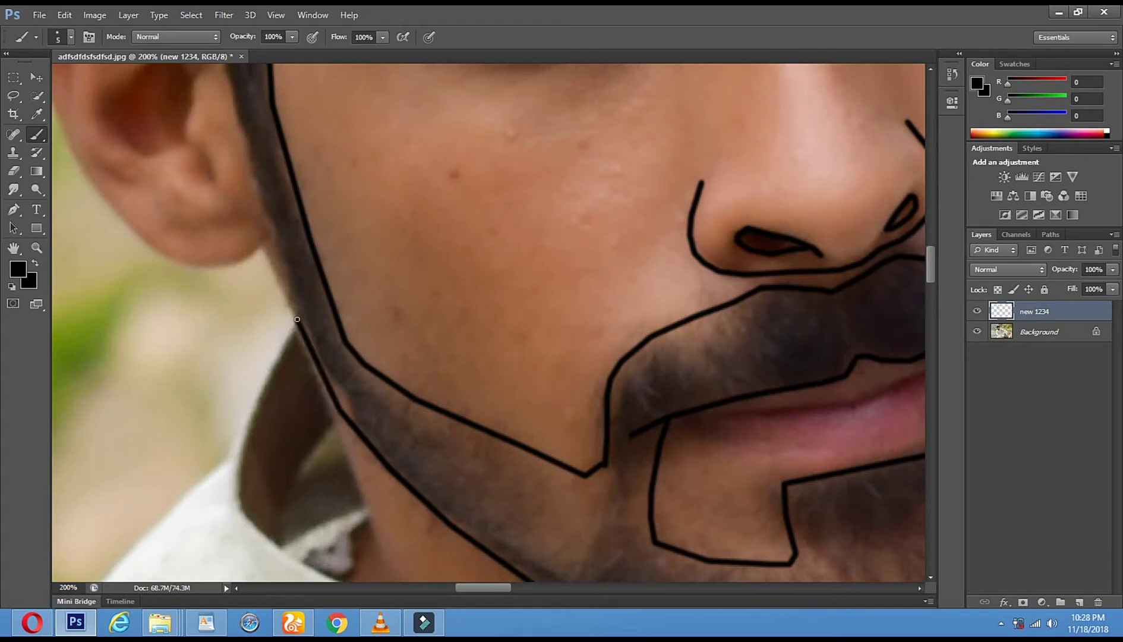
{"action": "left_click", "coordinate": [274, 235], "text": "shift"}
{"action": "left_click", "coordinate": [251, 160], "text": "shift"}
Extend the near sideburn's rear edge past the ear and along the hair above it to meet the hair outline.
{"action": "left_click_drag", "start_coordinate": [401, 198], "coordinate": [416, 314]}
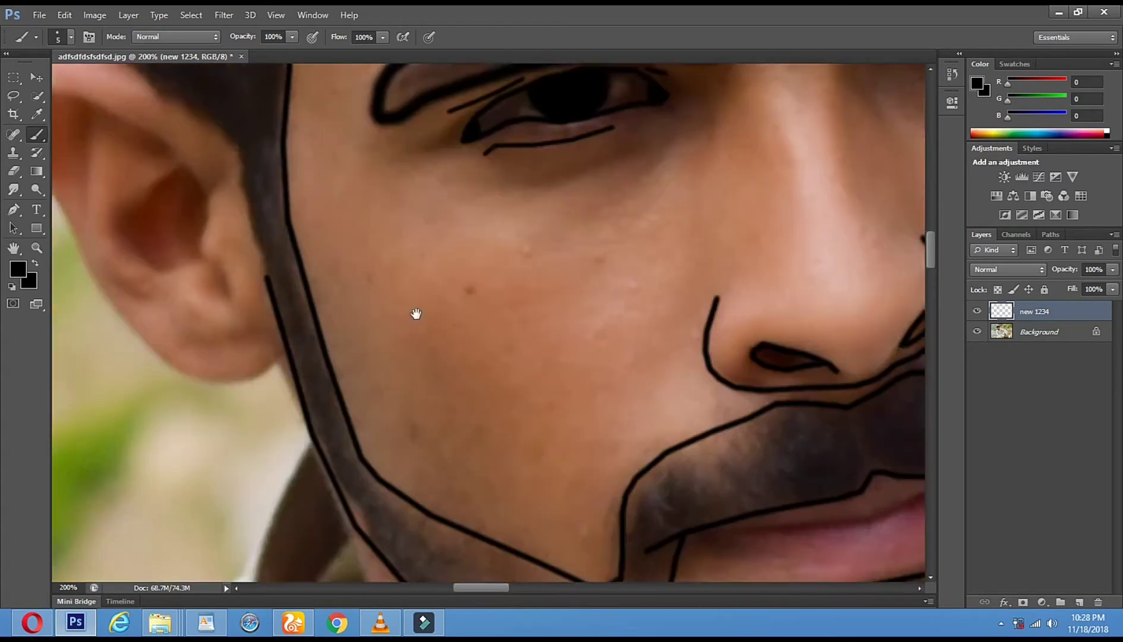
{"action": "left_click", "coordinate": [263, 294], "text": "shift"}
{"action": "left_click", "coordinate": [257, 232], "text": "shift"}
{"action": "left_click", "coordinate": [212, 190], "text": "shift"}
{"action": "left_click", "coordinate": [154, 148], "text": "shift"}
{"action": "left_click", "coordinate": [100, 115], "text": "shift"}
Draw the inner fold line along the upper rim of the near ear.
{"action": "left_click_drag", "start_coordinate": [456, 222], "coordinate": [494, 223]}
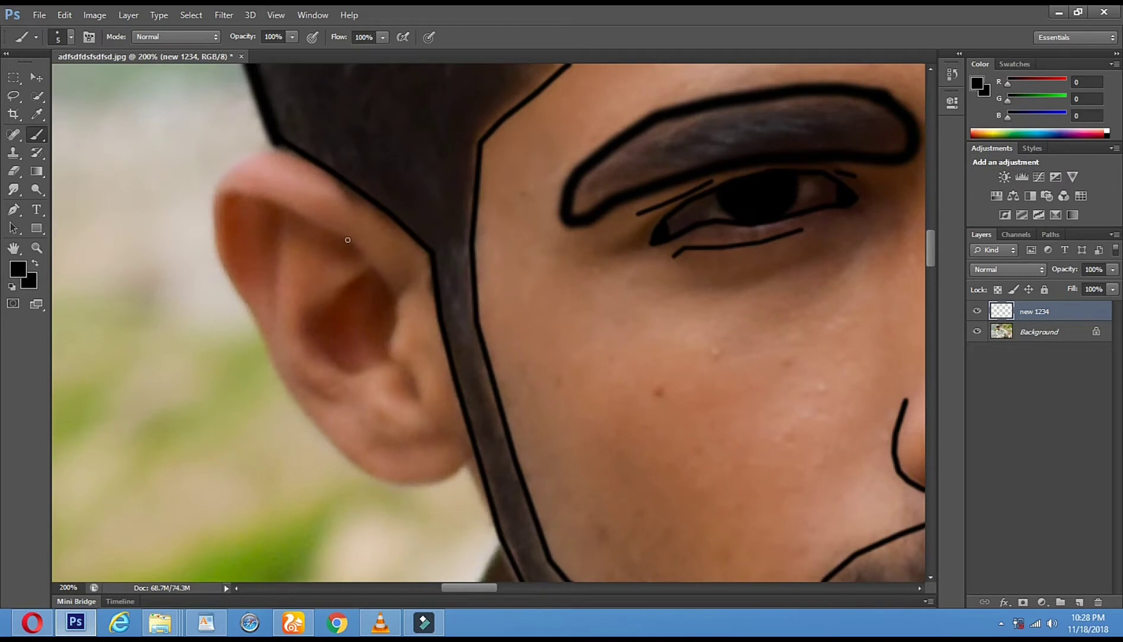
{"action": "left_click", "coordinate": [287, 210], "text": "shift"}
{"action": "left_click", "coordinate": [259, 200], "text": "shift"}
{"action": "left_click", "coordinate": [224, 199], "text": "shift"}
{"action": "left_click", "coordinate": [227, 232], "text": "shift"}
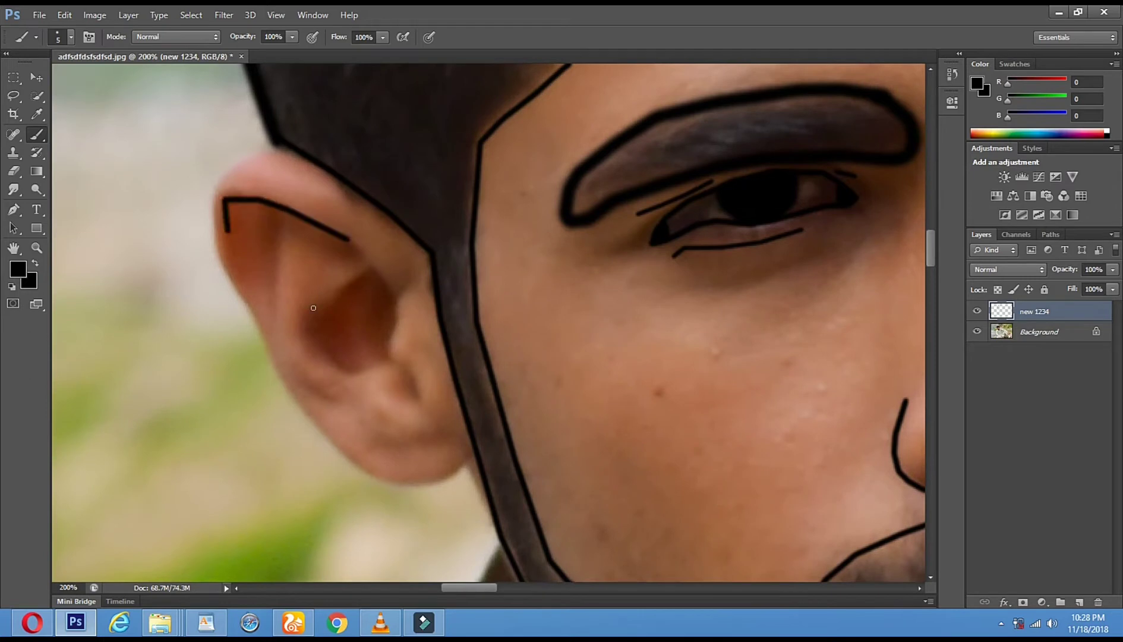
Outline the near ear's inner hollow and draw a diagonal crease through it down to the lobe.
{"action": "left_click", "coordinate": [271, 276], "text": "shift"}
{"action": "left_click", "coordinate": [288, 342], "text": "shift"}
{"action": "left_click", "coordinate": [345, 380], "text": "shift"}
{"action": "left_click", "coordinate": [350, 375], "text": "shift"}
{"action": "left_click", "coordinate": [388, 360], "text": "shift"}
{"action": "left_click", "coordinate": [348, 309], "text": "shift"}
{"action": "left_click", "coordinate": [408, 385], "text": "shift"}
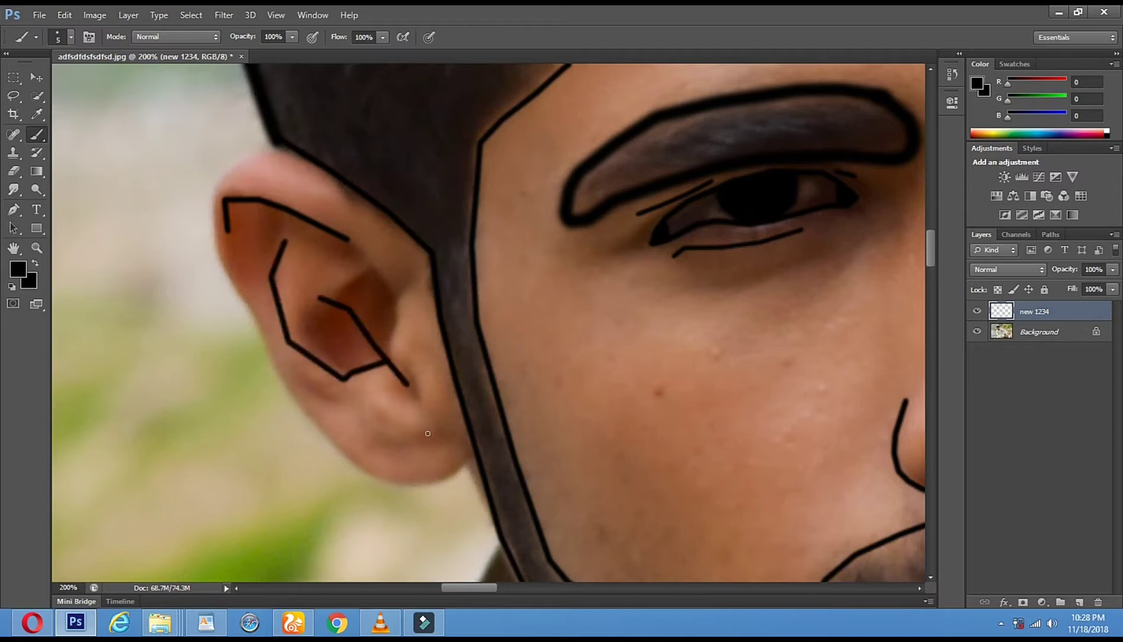
{"action": "left_click", "coordinate": [427, 433], "text": "shift"}
Draw the ridge line around the front and top of the near ear's inner hollow.
{"action": "left_click", "coordinate": [398, 304]}
{"action": "left_click", "coordinate": [391, 343]}
{"action": "left_click", "coordinate": [397, 304], "text": "shift"}
{"action": "left_click", "coordinate": [366, 269], "text": "shift"}
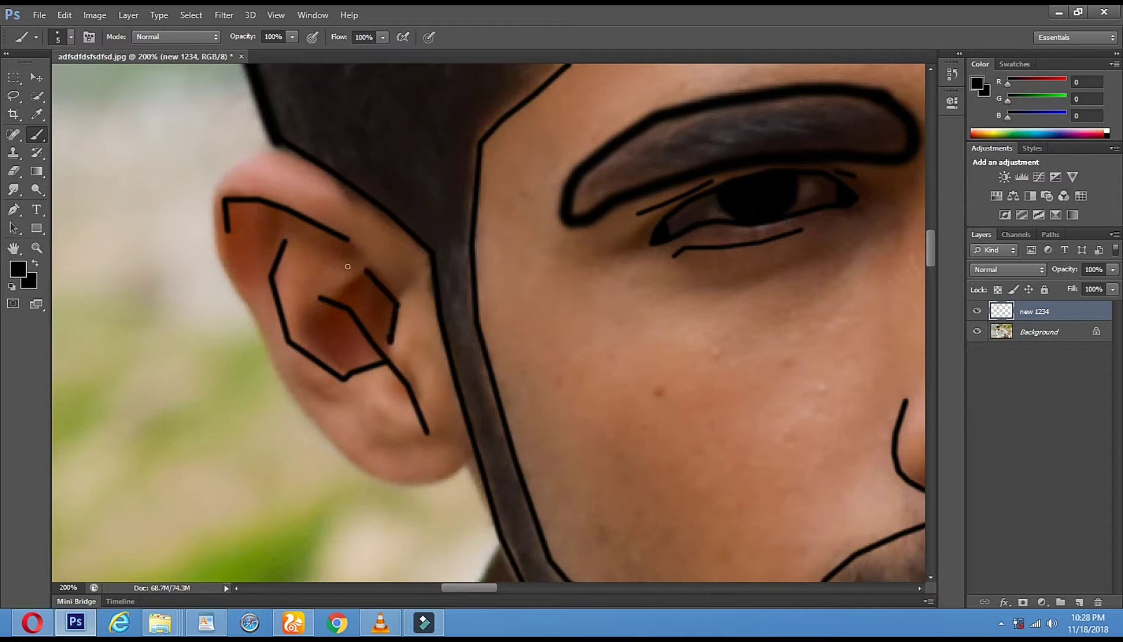
{"action": "left_click", "coordinate": [348, 266], "text": "shift"}
{"action": "left_click", "coordinate": [297, 278], "text": "shift"}
Review the traced outlines of the whole head and ready the Brush tool at the far ear.
{"action": "left_click", "coordinate": [36, 248]}
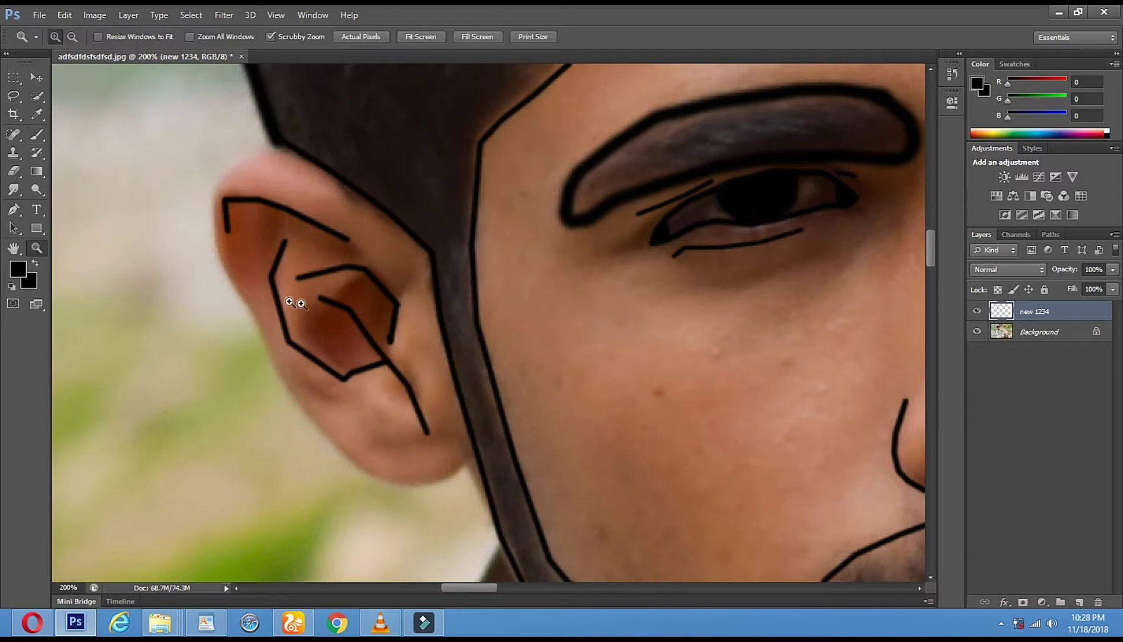
{"action": "left_click", "coordinate": [484, 341], "text": "alt"}
{"action": "left_click", "coordinate": [553, 343], "text": "alt"}
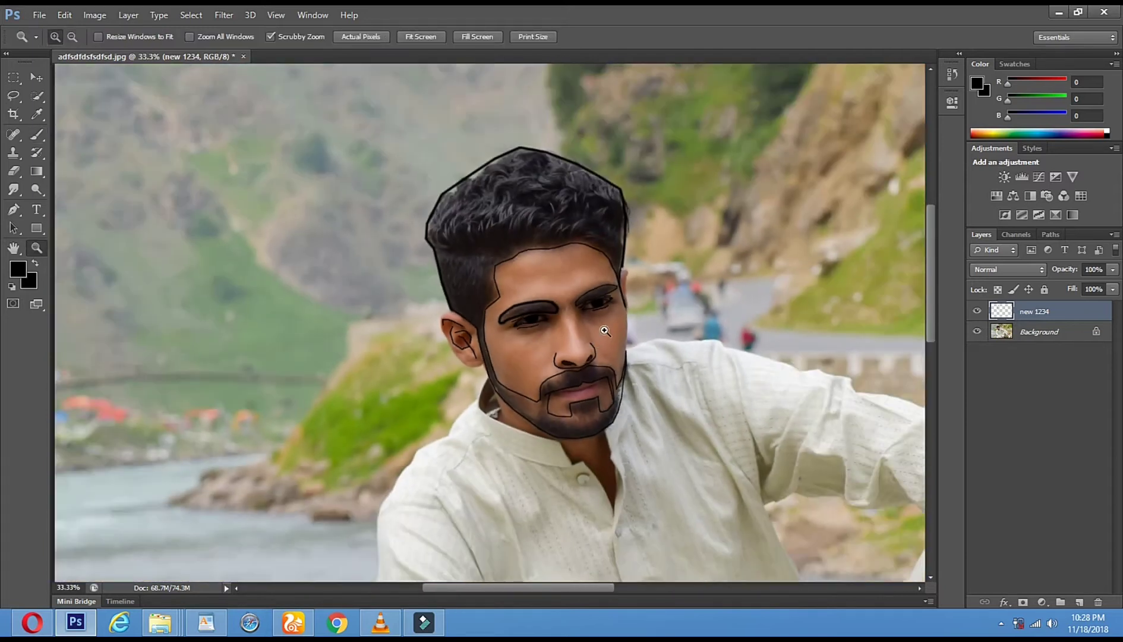
{"action": "left_click", "coordinate": [631, 289]}
{"action": "left_click", "coordinate": [631, 290]}
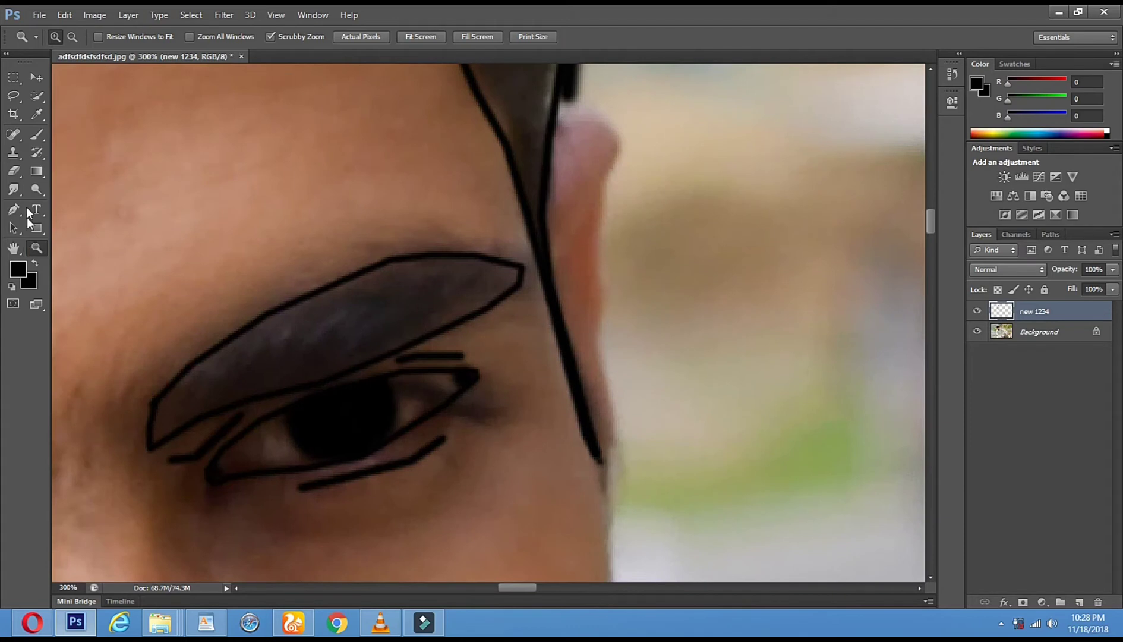
{"action": "left_click", "coordinate": [37, 134]}
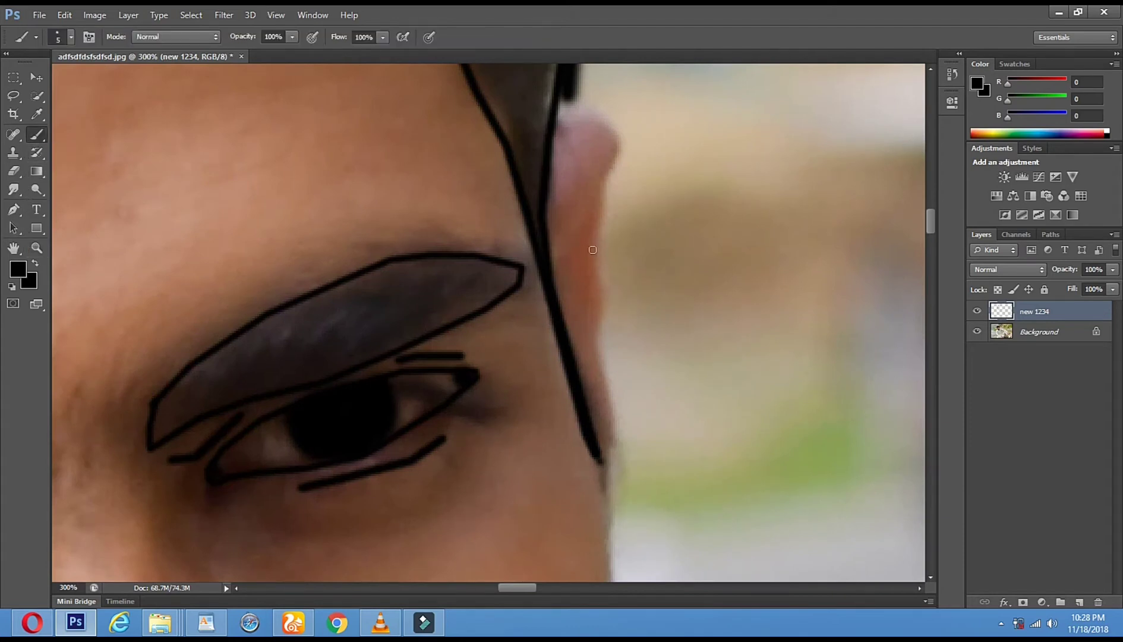
{"action": "left_click", "coordinate": [582, 260]}
{"action": "left_click", "coordinate": [585, 304], "text": "alt"}
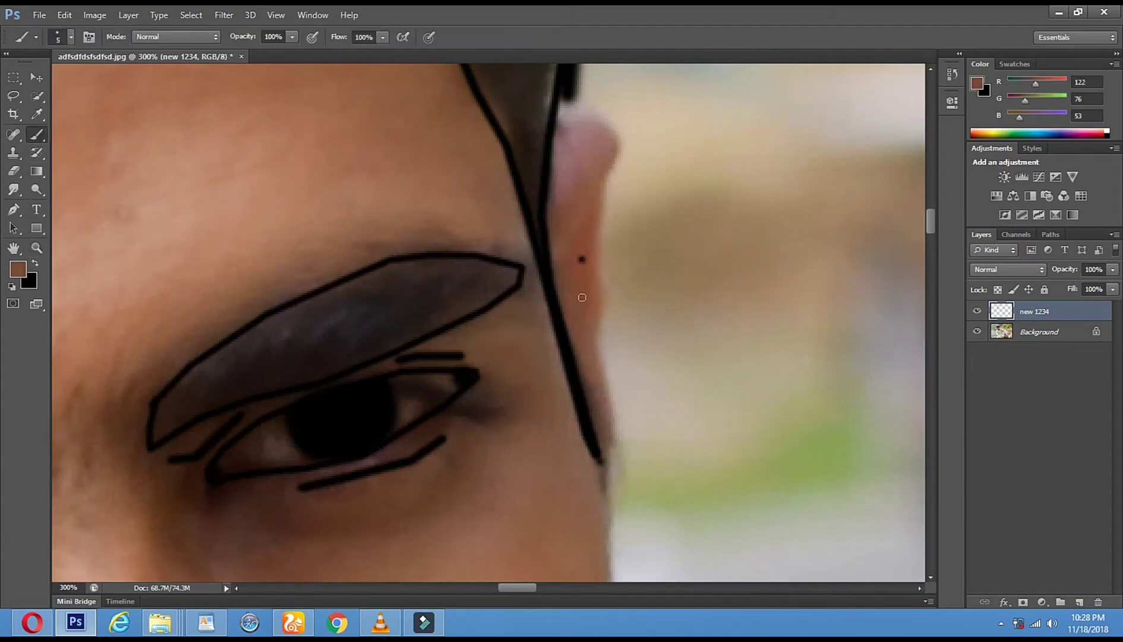
{"action": "key", "text": "ctrl+z"}
{"action": "left_click", "coordinate": [18, 270]}
{"action": "left_click_drag", "start_coordinate": [386, 335], "coordinate": [375, 342]}
{"action": "left_click", "coordinate": [726, 158]}
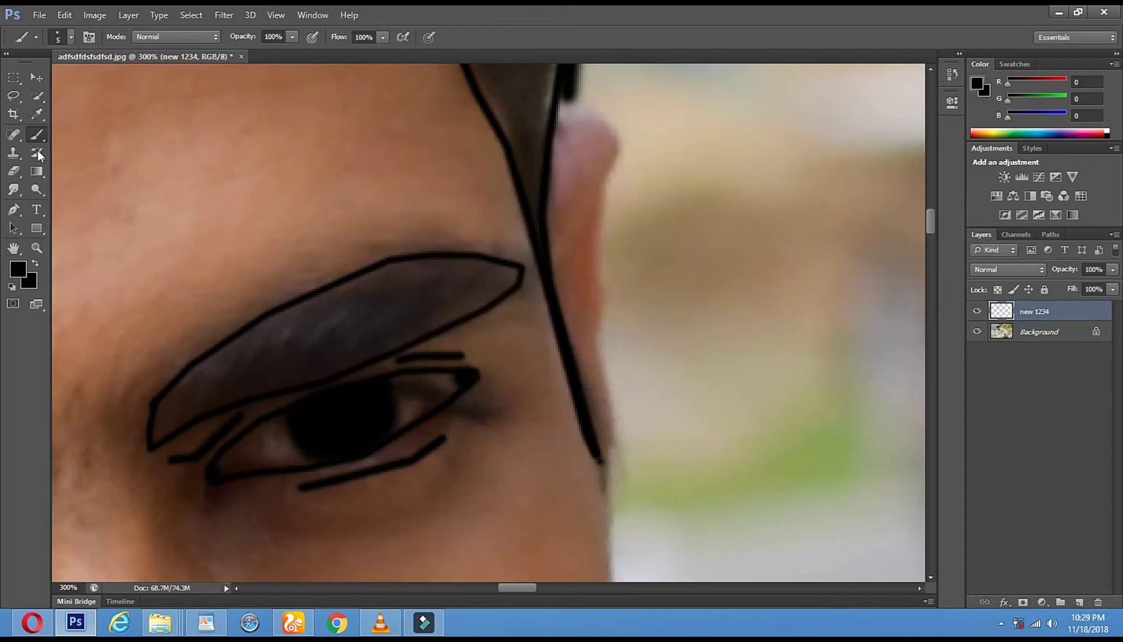
Draw a black brush line down the inside of the far ear.
{"action": "mouse_move", "coordinate": [581, 245]}
{"action": "left_mouse_down"}
{"action": "mouse_move", "coordinate": [575, 304]}
{"action": "mouse_move", "coordinate": [595, 339]}
{"action": "left_mouse_up"}
{"action": "key", "text": "z"}
{"action": "left_click", "coordinate": [342, 321], "text": "alt"}
{"action": "left_click", "coordinate": [341, 321], "text": "alt"}
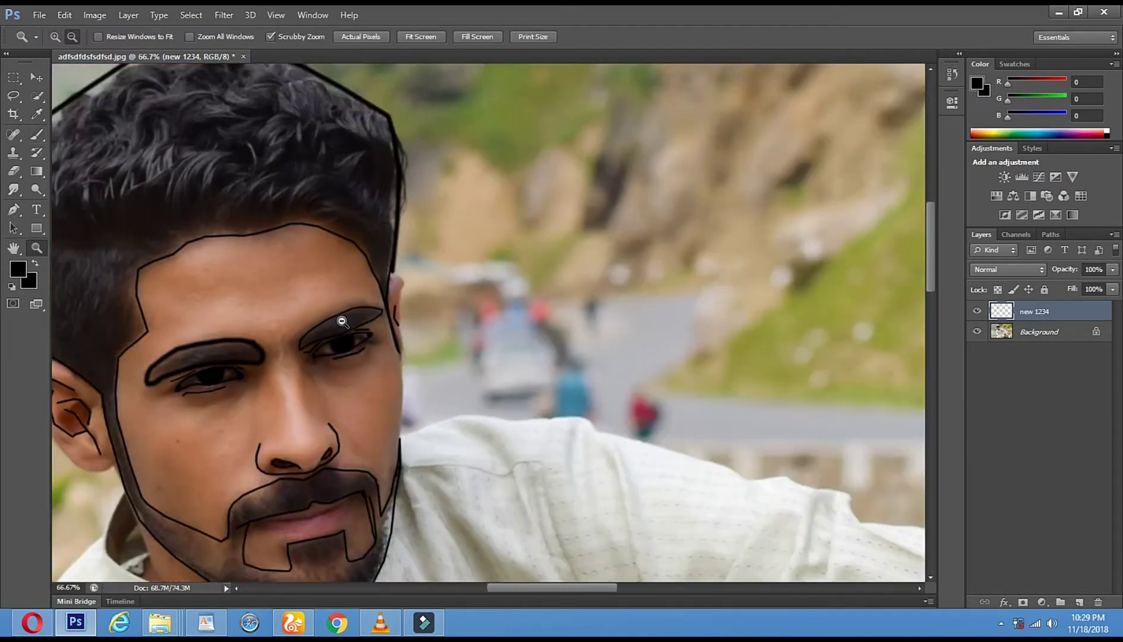
{"action": "left_click", "coordinate": [341, 321], "text": "alt"}
{"action": "left_click", "coordinate": [341, 321], "text": "alt"}
{"action": "left_click_drag", "start_coordinate": [341, 321], "coordinate": [360, 298]}
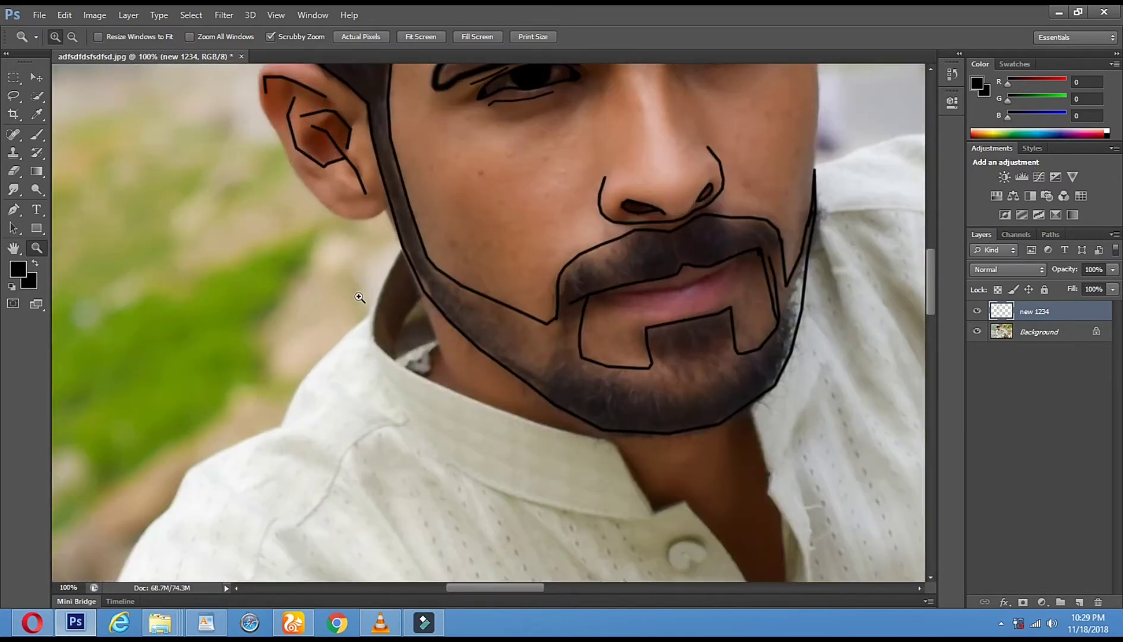
Set the Brush tool's size to 12 px.
{"action": "left_click", "coordinate": [34, 113]}
{"action": "left_click", "coordinate": [37, 153]}
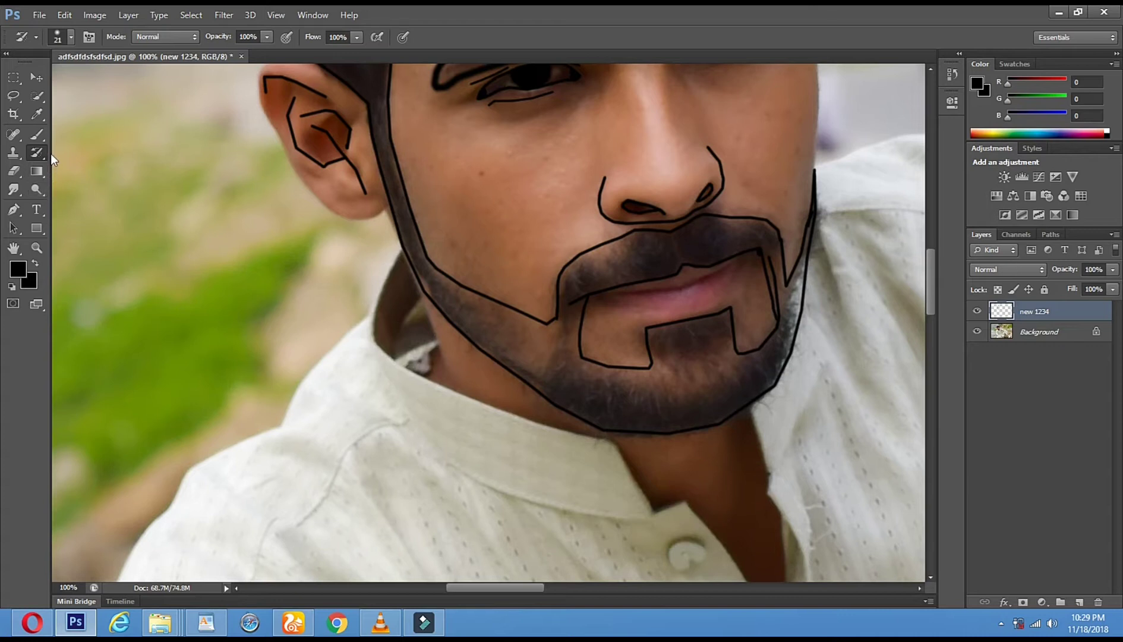
{"action": "left_click", "coordinate": [39, 135]}
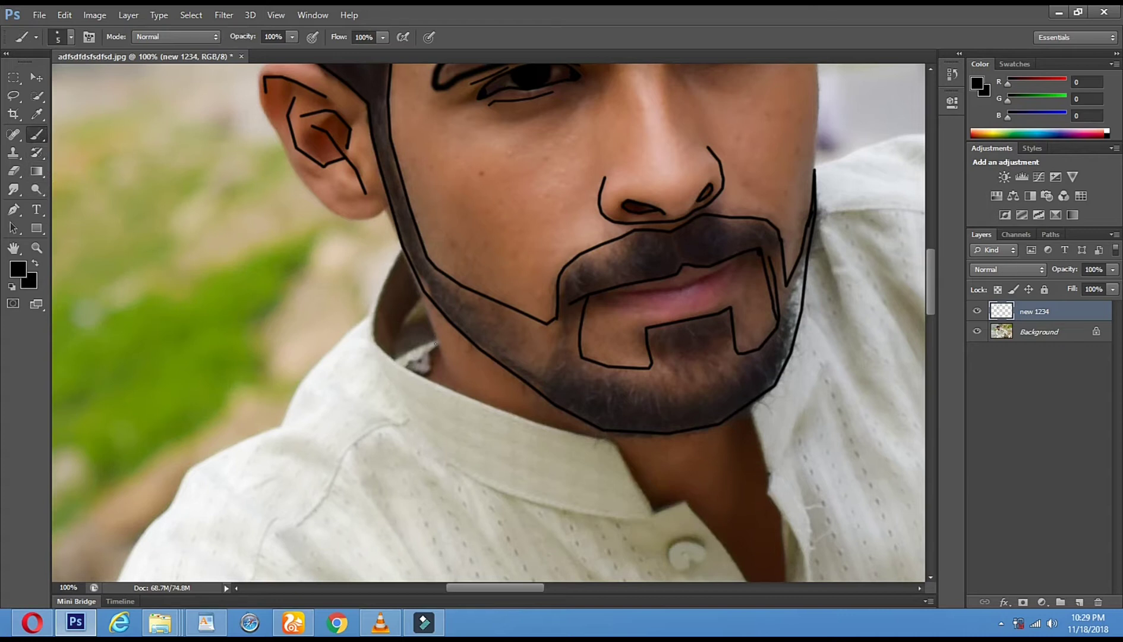
{"action": "right_click", "coordinate": [382, 339]}
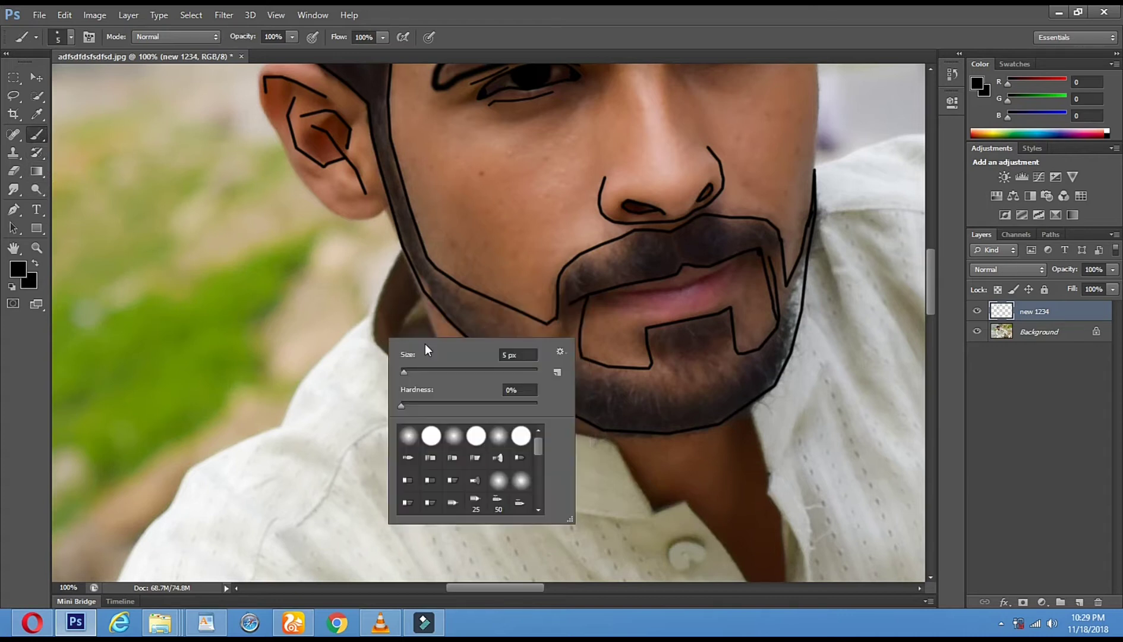
{"action": "left_click", "coordinate": [409, 373]}
{"action": "key", "text": "Return"}
Trace the shirt's outer edge from the collar behind the near jaw down along the shoulder in black segments.
{"action": "left_click_drag", "start_coordinate": [394, 255], "coordinate": [363, 321]}
{"action": "left_click", "coordinate": [324, 349], "text": "shift"}
{"action": "left_click", "coordinate": [284, 414], "text": "shift"}
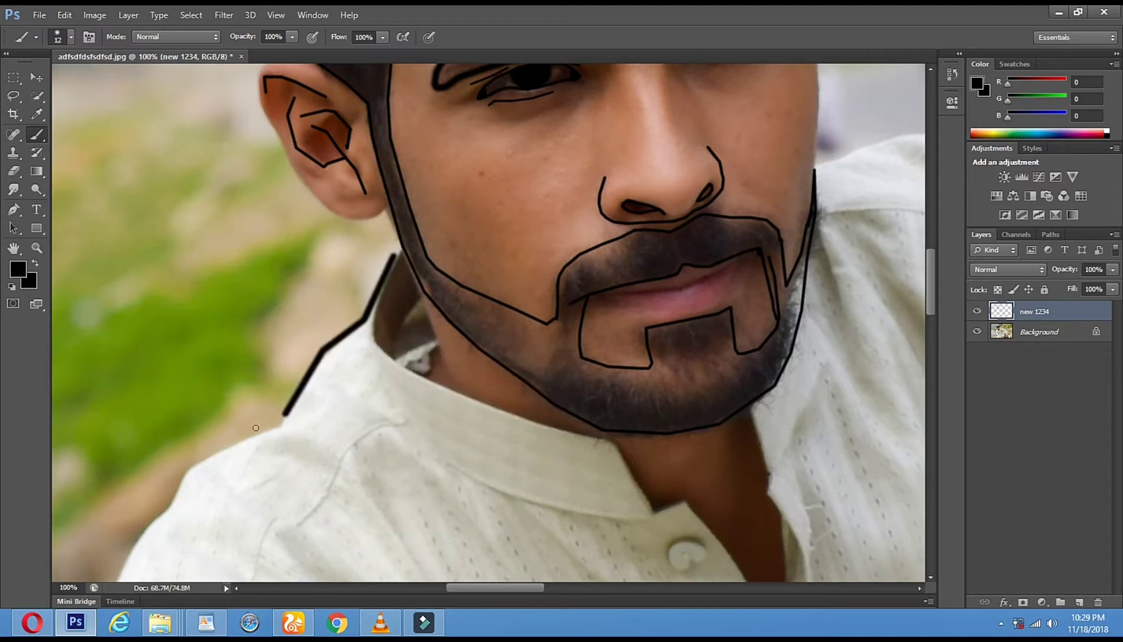
{"action": "left_click", "coordinate": [184, 465], "text": "shift"}
{"action": "left_click", "coordinate": [179, 487], "text": "shift"}
Continue the black shirt outline along the near shoulder and down the outside of the upper sleeve.
{"action": "scroll", "coordinate": [378, 191], "scroll_direction": "down", "scroll_amount": 5}
{"action": "scroll", "coordinate": [378, 191], "scroll_direction": "left", "scroll_amount": 2}
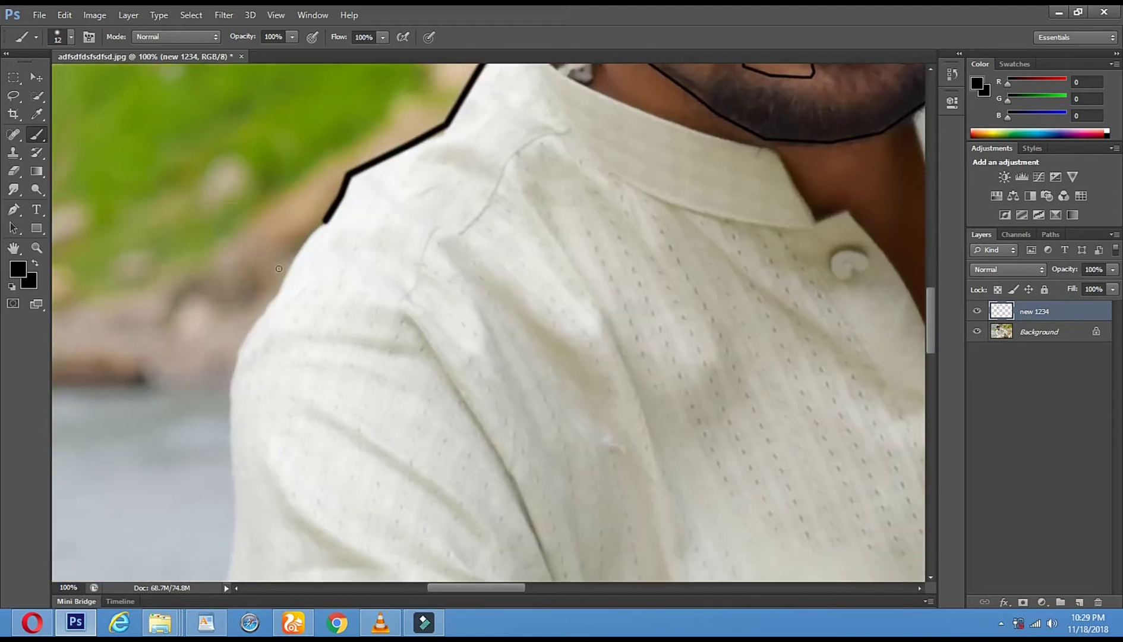
{"action": "left_click", "coordinate": [288, 267], "text": "shift"}
{"action": "left_click", "coordinate": [271, 306], "text": "shift"}
{"action": "left_click", "coordinate": [242, 331], "text": "shift"}
{"action": "left_click", "coordinate": [225, 406], "text": "shift"}
{"action": "left_click", "coordinate": [233, 486], "text": "shift"}
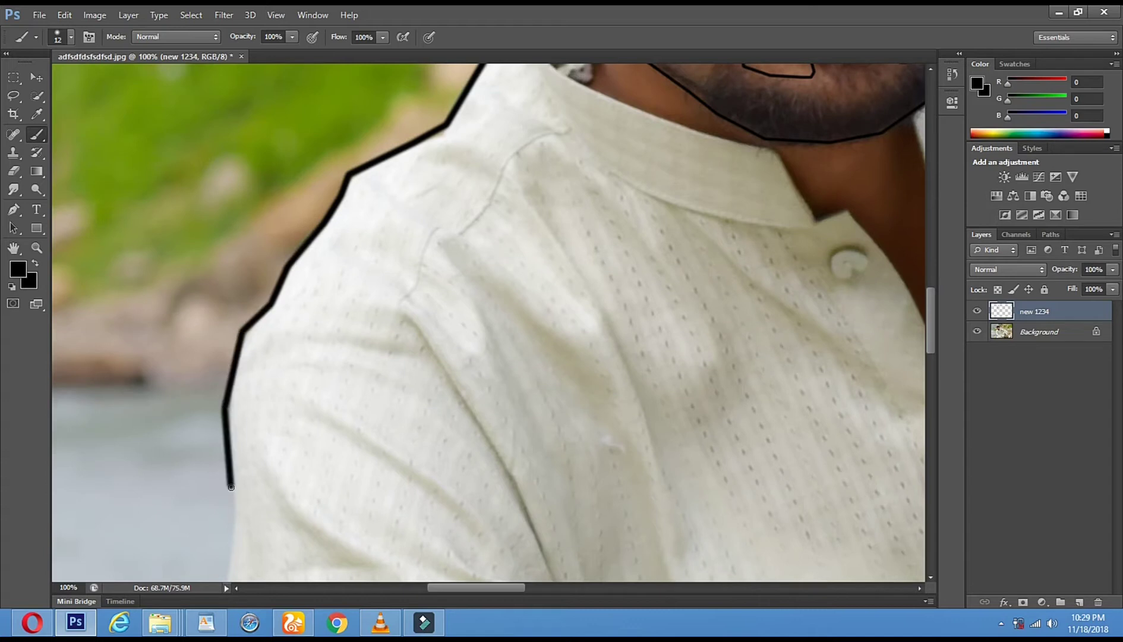
Extend the black outline down the sleeve's outer edge from the upper arm to above the elbow.
{"action": "left_click_drag", "start_coordinate": [259, 224], "coordinate": [265, 153]}
{"action": "scroll", "coordinate": [265, 153], "scroll_direction": "down", "scroll_amount": 3}
{"action": "left_click", "coordinate": [242, 354], "text": "shift"}
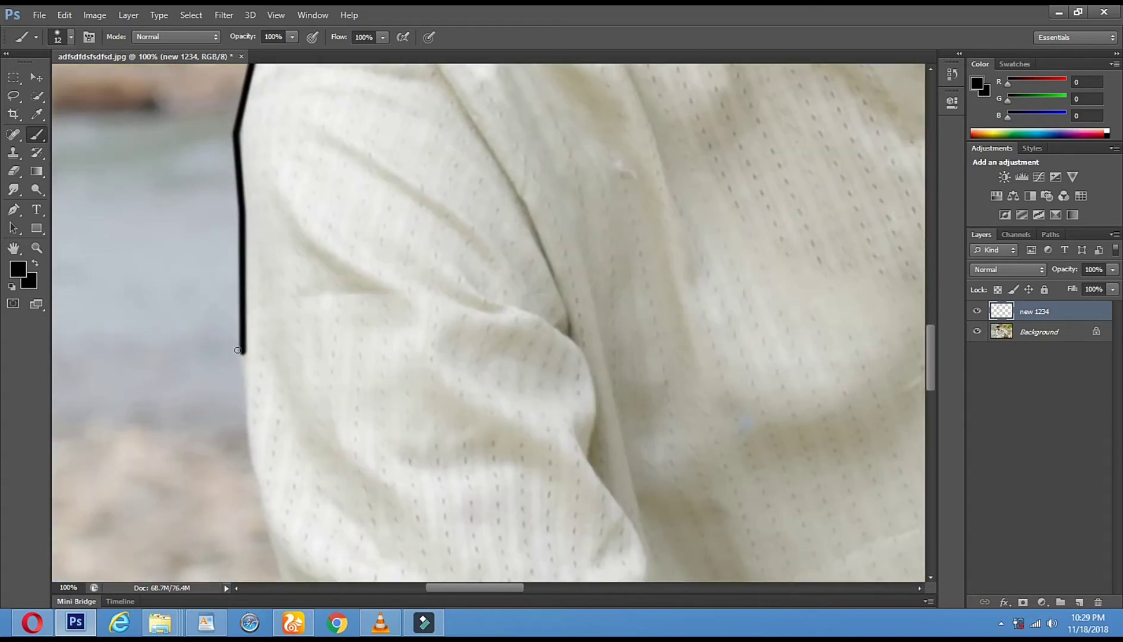
{"action": "left_click", "coordinate": [254, 491], "text": "shift"}
{"action": "scroll", "coordinate": [407, 206], "scroll_direction": "down", "scroll_amount": 5}
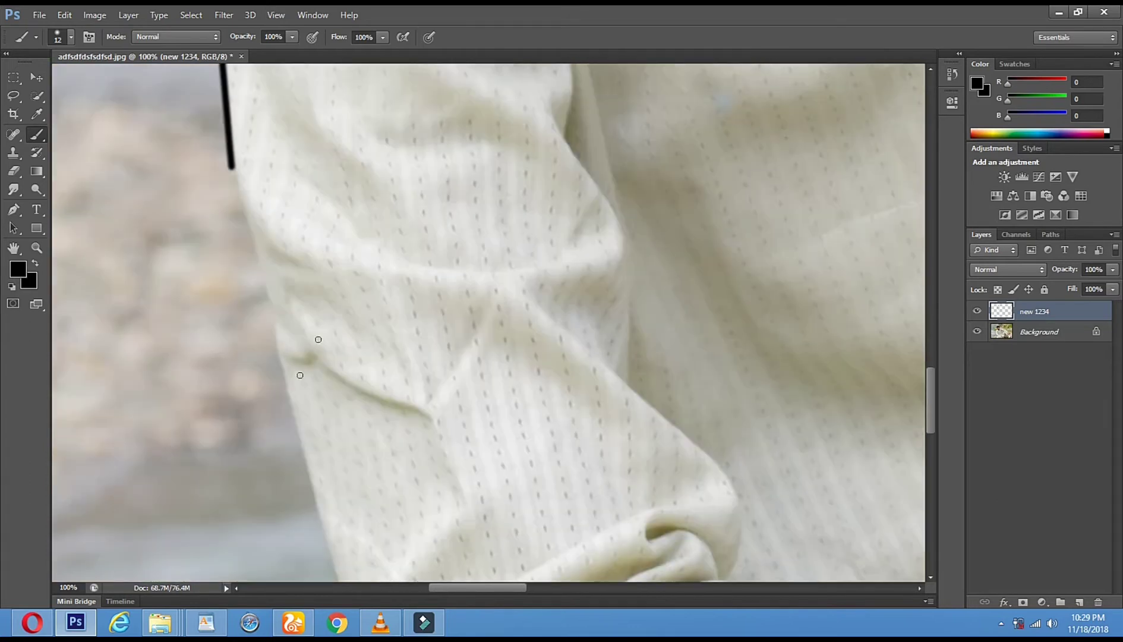
{"action": "left_click", "coordinate": [291, 411], "text": "shift"}
{"action": "left_click", "coordinate": [321, 529], "text": "shift"}
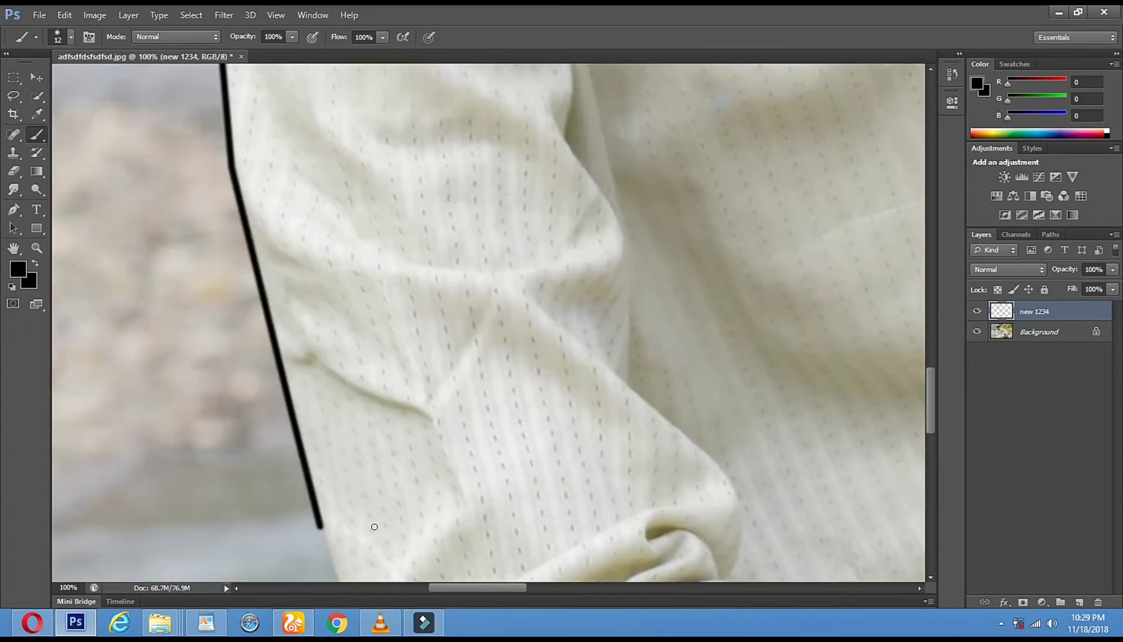
Trace around the elbow of the near sleeve to where it meets the folded knee.
{"action": "left_click_drag", "start_coordinate": [389, 389], "coordinate": [387, 119]}
{"action": "left_click", "coordinate": [370, 313], "text": "shift"}
{"action": "left_click", "coordinate": [390, 358], "text": "shift"}
{"action": "left_click", "coordinate": [400, 412], "text": "shift"}
{"action": "left_click", "coordinate": [412, 443], "text": "shift"}
{"action": "left_click", "coordinate": [448, 471], "text": "shift"}
{"action": "left_click", "coordinate": [478, 486], "text": "shift"}
Trace the outer edge of the folded knee from the sleeve down to the photo's lower edge.
{"action": "left_click_drag", "start_coordinate": [520, 470], "coordinate": [527, 171]}
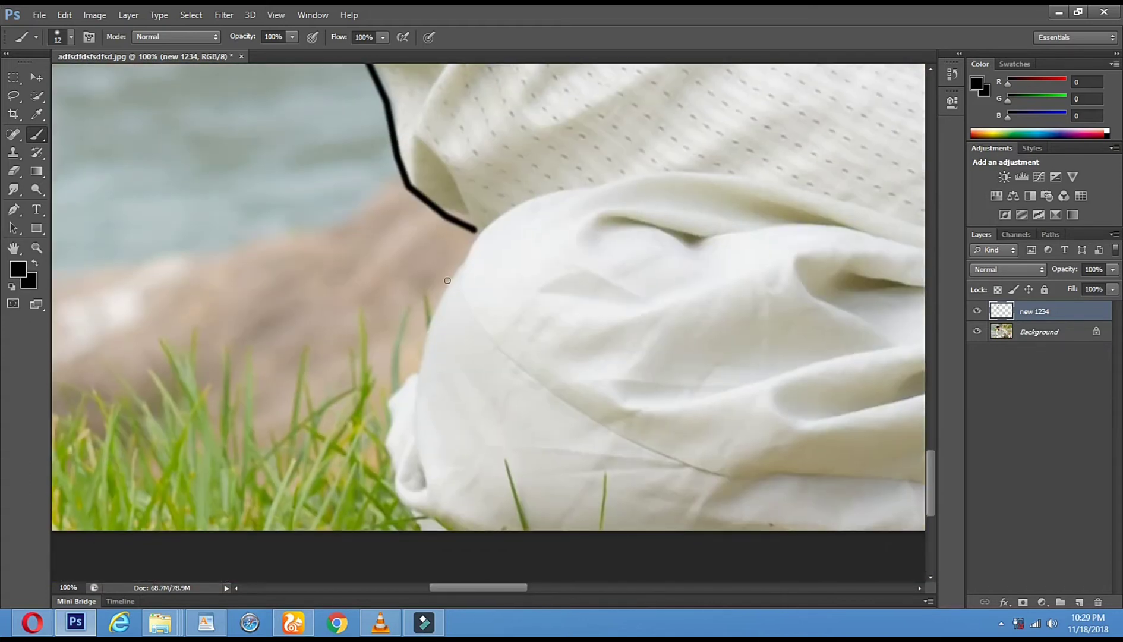
{"action": "left_click", "coordinate": [447, 281], "text": "shift"}
{"action": "left_click", "coordinate": [418, 334], "text": "shift"}
{"action": "left_click", "coordinate": [417, 375], "text": "shift"}
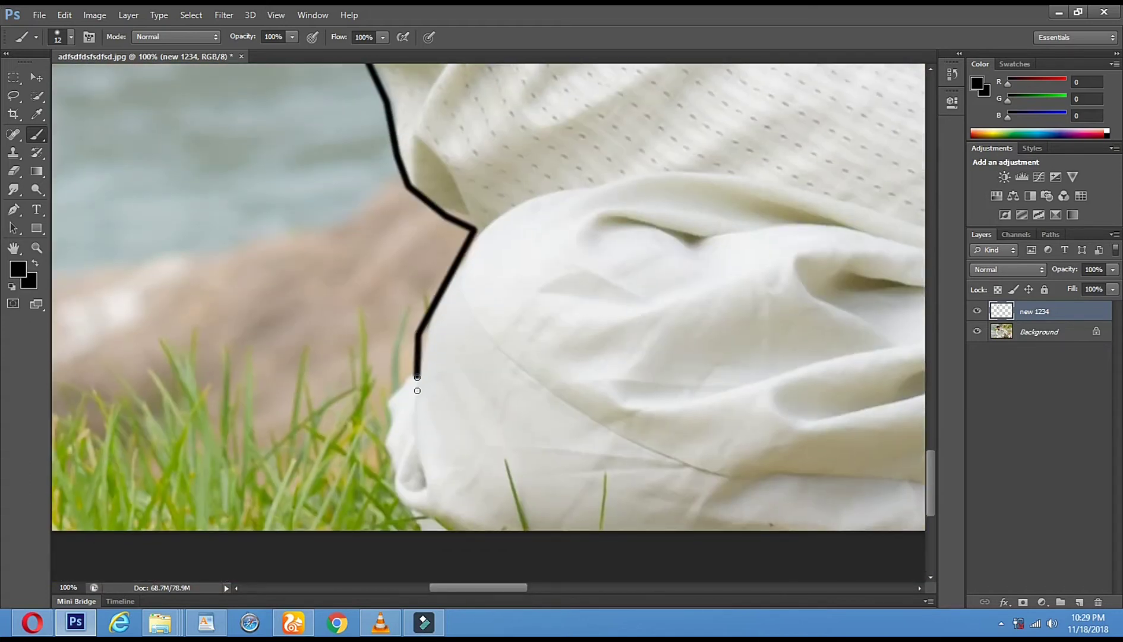
{"action": "left_click", "coordinate": [417, 471], "text": "shift"}
{"action": "left_click", "coordinate": [444, 530], "text": "shift"}
Trace the upper edge of the other shoulder and outstretched arm in black brush segments, from the jaw to the elbow folds.
{"action": "left_click_drag", "start_coordinate": [686, 351], "coordinate": [181, 163]}
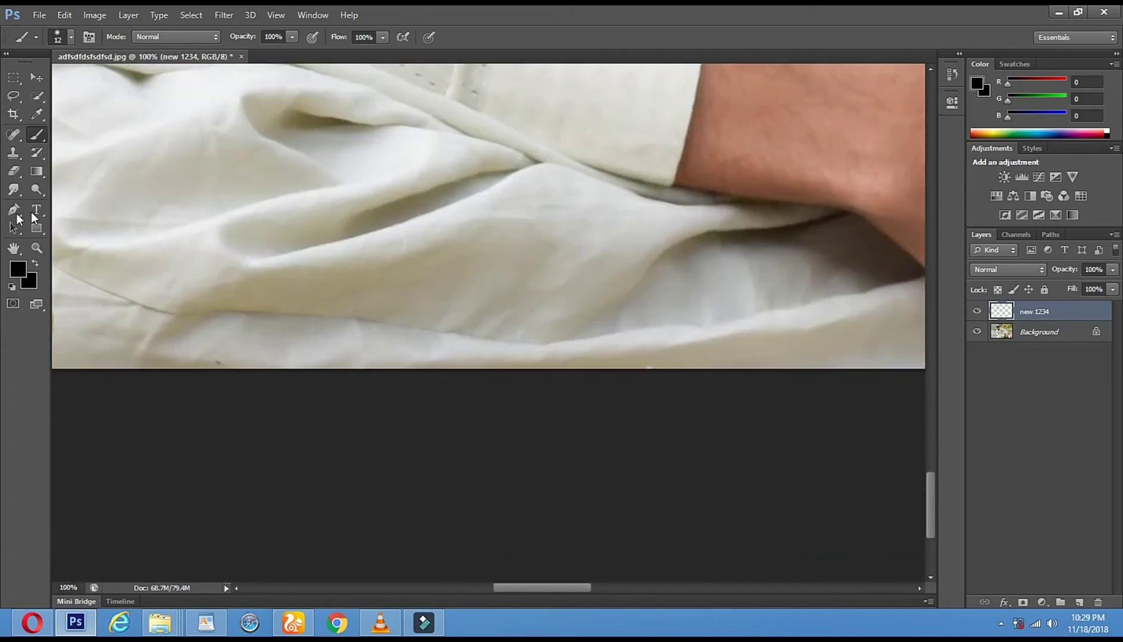
{"action": "left_click", "coordinate": [36, 244]}
{"action": "key", "text": "super"}
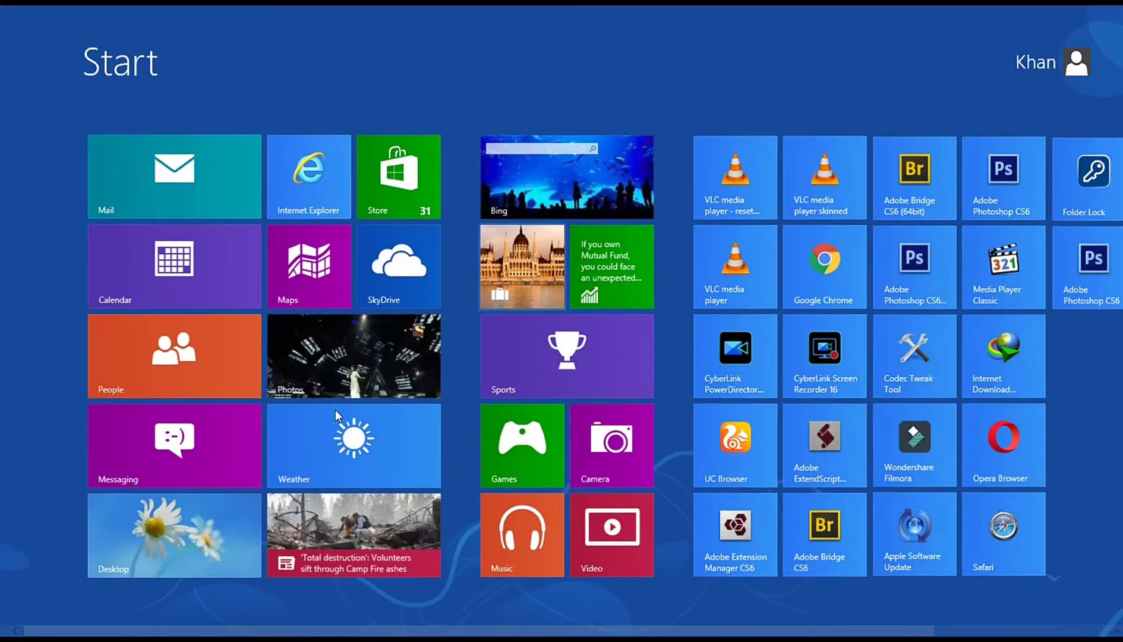
{"action": "key", "text": "super"}
{"action": "left_click", "coordinate": [683, 313], "text": "alt"}
{"action": "left_click", "coordinate": [683, 313], "text": "alt"}
{"action": "left_click_drag", "start_coordinate": [573, 237], "coordinate": [263, 291]}
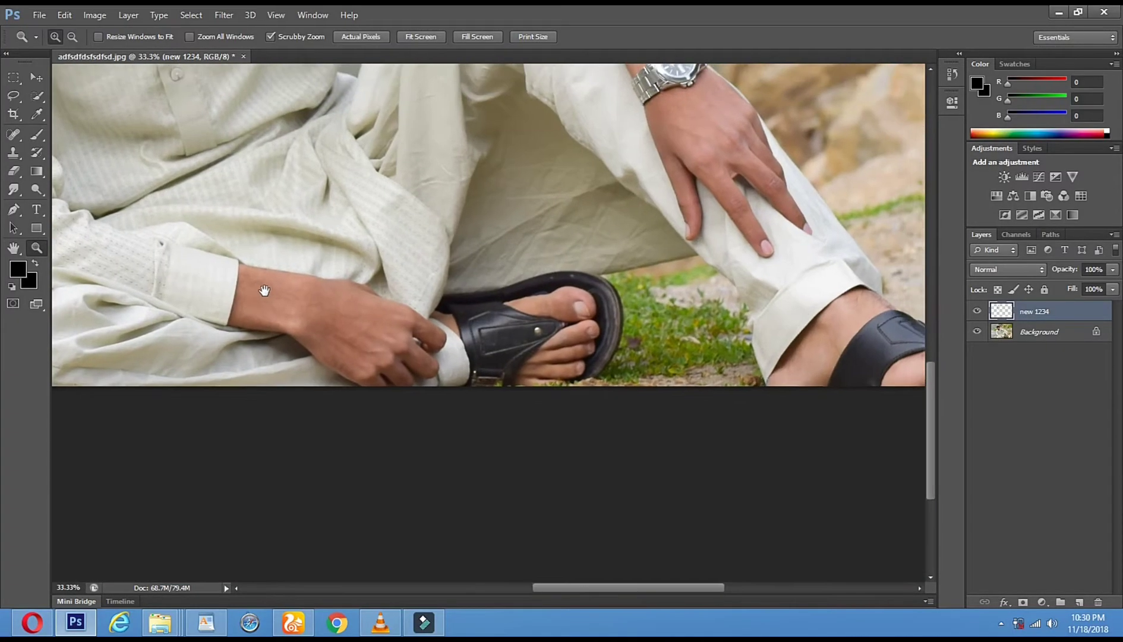
{"action": "left_click_drag", "start_coordinate": [433, 344], "coordinate": [378, 459]}
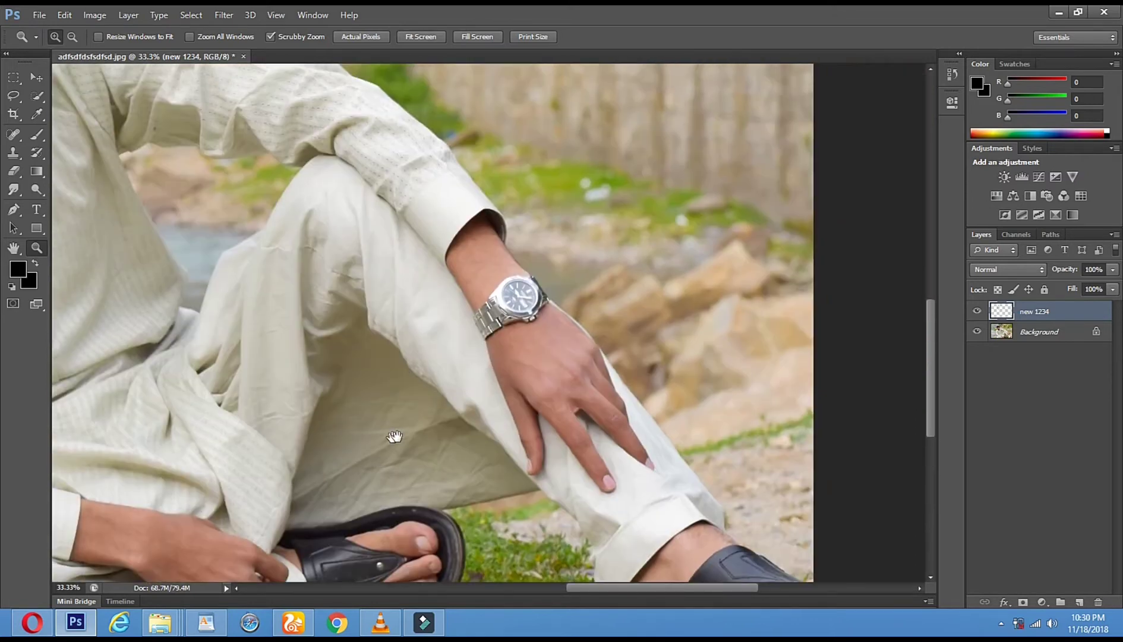
{"action": "left_click_drag", "start_coordinate": [320, 232], "coordinate": [419, 492]}
{"action": "left_click_drag", "start_coordinate": [234, 218], "coordinate": [213, 221]}
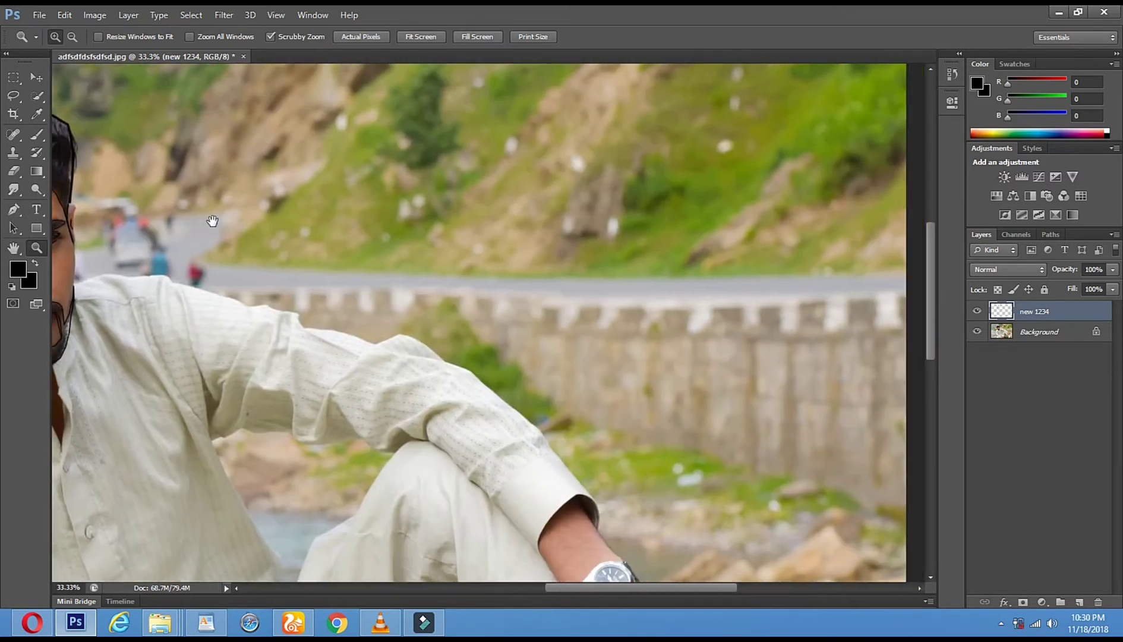
{"action": "left_click", "coordinate": [37, 134]}
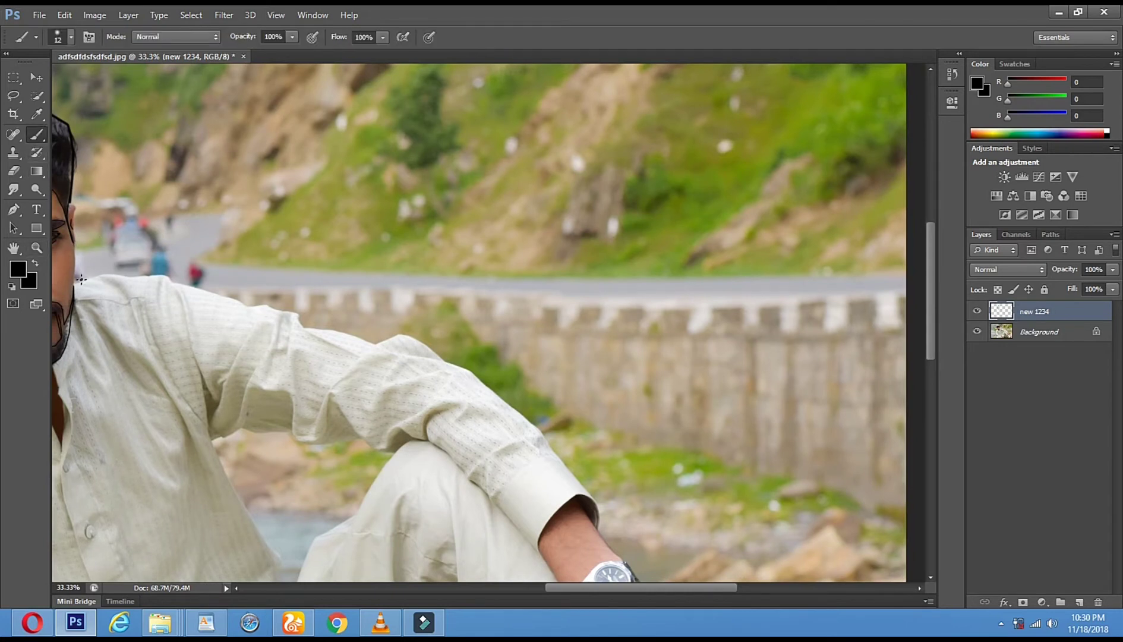
{"action": "left_click_drag", "start_coordinate": [79, 281], "coordinate": [178, 282]}
{"action": "left_click", "coordinate": [231, 299], "text": "shift"}
{"action": "left_click", "coordinate": [280, 315], "text": "shift"}
{"action": "left_click", "coordinate": [315, 325], "text": "shift"}
{"action": "left_click", "coordinate": [369, 343], "text": "shift"}
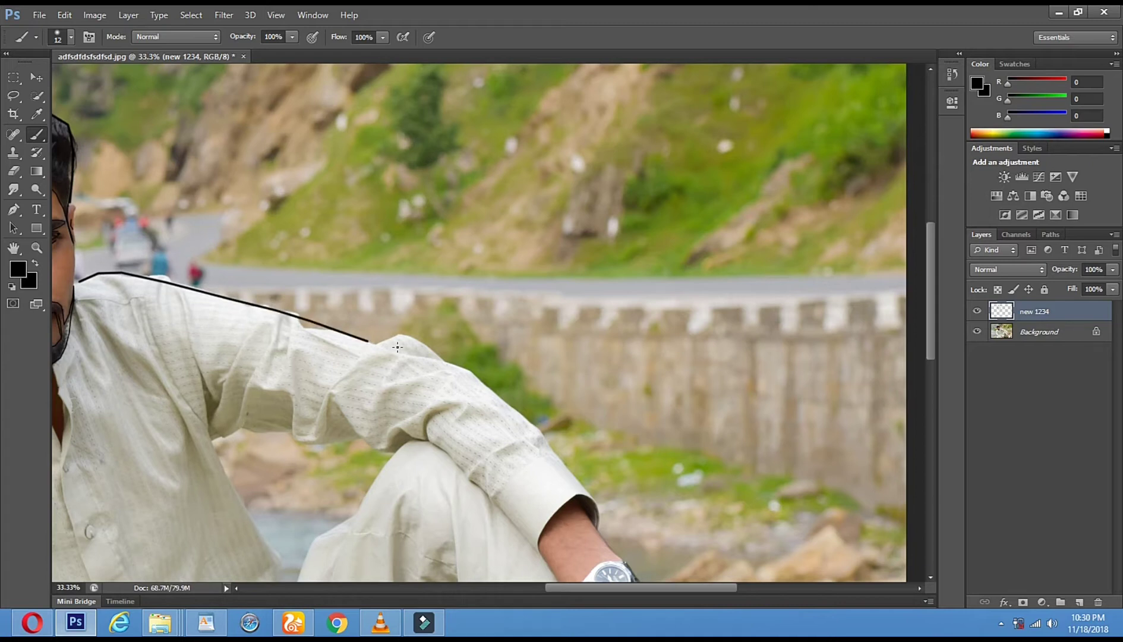
Continue the outline over the elbow and along the outstretched forearm's sleeve, ending around the cuff.
{"action": "left_click", "coordinate": [422, 340], "text": "shift"}
{"action": "left_click", "coordinate": [477, 372], "text": "shift"}
{"action": "left_click", "coordinate": [534, 425], "text": "shift"}
{"action": "left_click", "coordinate": [569, 461], "text": "shift"}
{"action": "left_click", "coordinate": [582, 490], "text": "shift"}
{"action": "left_click", "coordinate": [592, 497], "text": "shift"}
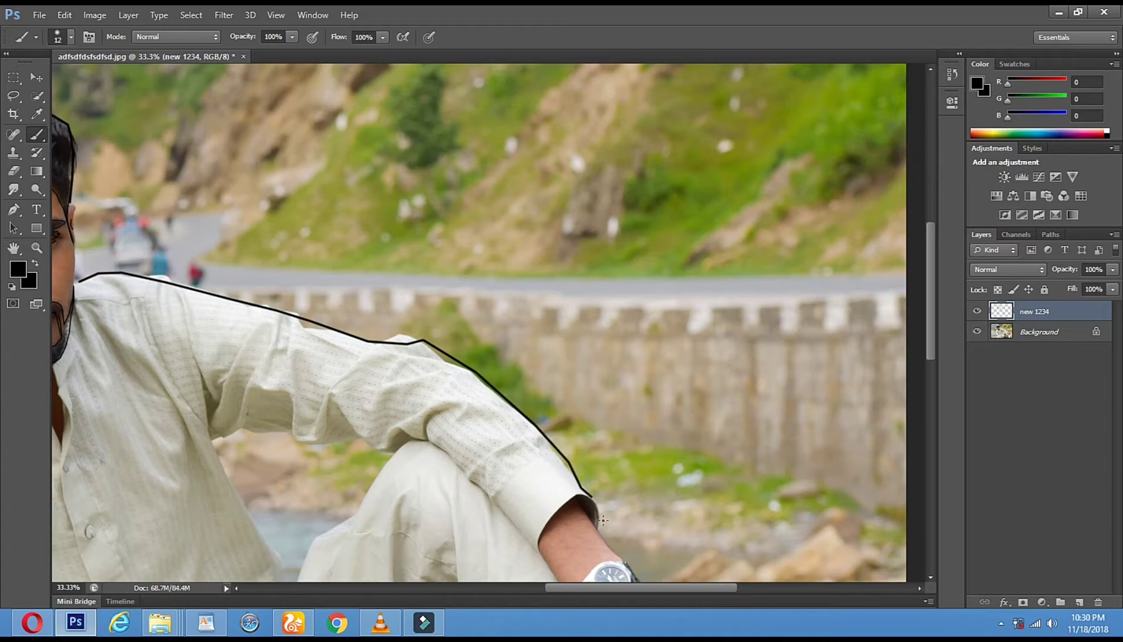
{"action": "left_click", "coordinate": [597, 526], "text": "shift"}
Trace the wrist, the outer side of the watch and the back of the hand, continuing down the shin.
{"action": "left_click_drag", "start_coordinate": [599, 531], "coordinate": [504, 321]}
{"action": "left_click", "coordinate": [465, 334], "text": "shift"}
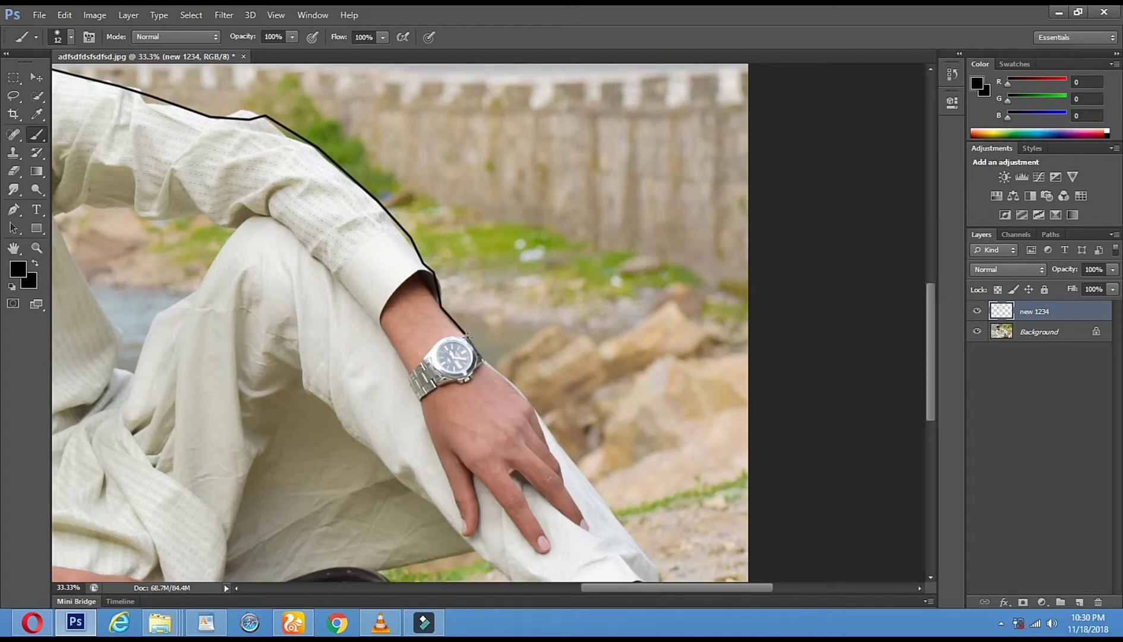
{"action": "left_click", "coordinate": [491, 363], "text": "shift"}
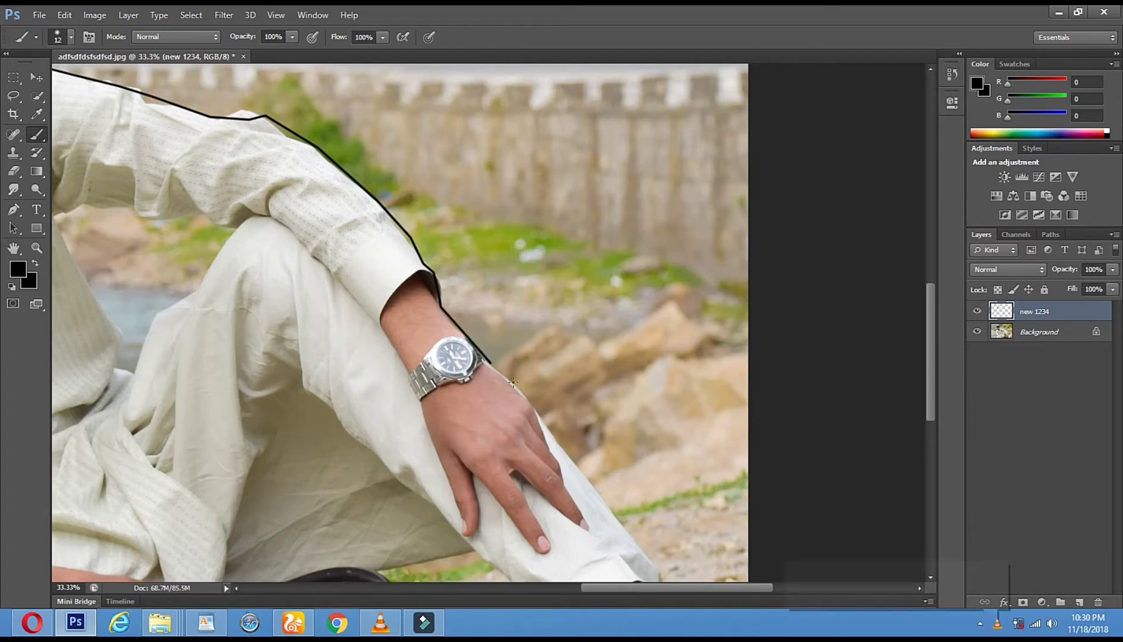
{"action": "left_click", "coordinate": [515, 387], "text": "shift"}
{"action": "left_click", "coordinate": [541, 413], "text": "shift"}
{"action": "left_click", "coordinate": [605, 506], "text": "shift"}
Trace the trouser cuff, ankle and upper edge of the sandalled foot out to the photo's side edge.
{"action": "left_click_drag", "start_coordinate": [605, 507], "coordinate": [476, 247]}
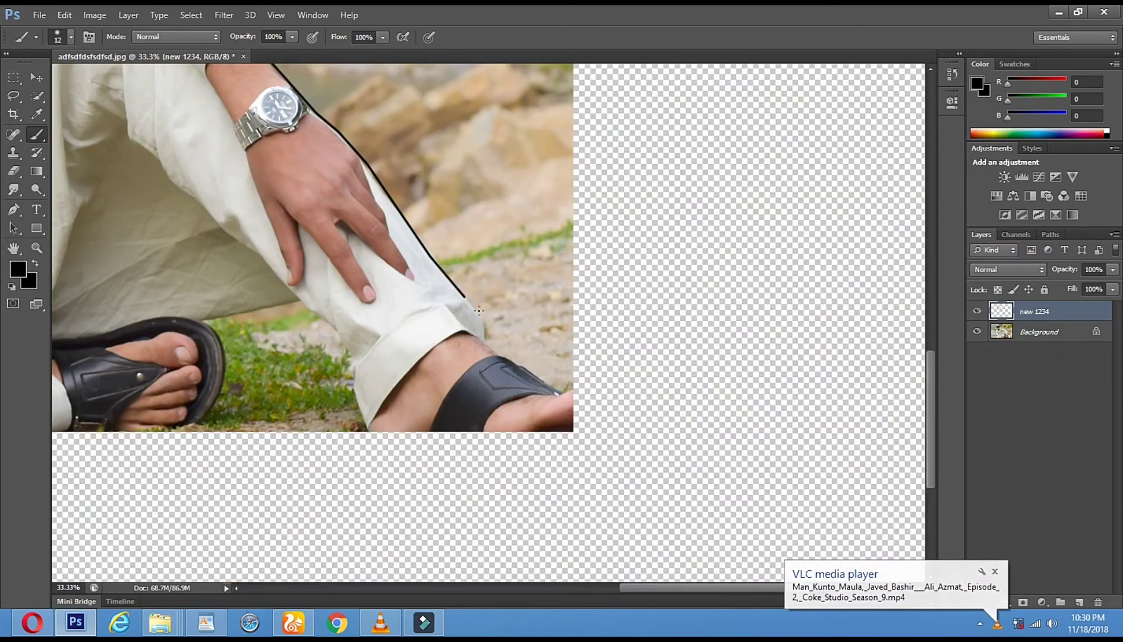
{"action": "left_click", "coordinate": [485, 330], "text": "shift"}
{"action": "left_click", "coordinate": [493, 347], "text": "shift"}
{"action": "left_click", "coordinate": [533, 368], "text": "shift"}
{"action": "left_click", "coordinate": [585, 389], "text": "shift"}
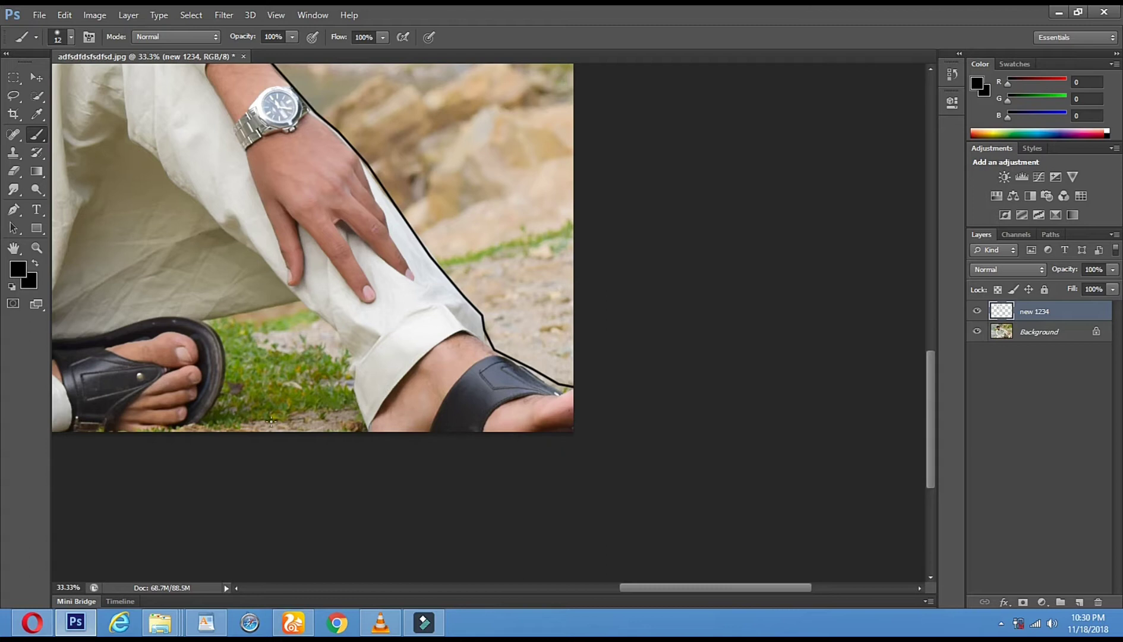
Hide the Background layer to inspect the whole line drawing on its own, and show the layer again.
{"action": "scroll", "coordinate": [109, 123], "scroll_direction": "up", "scroll_amount": 5}
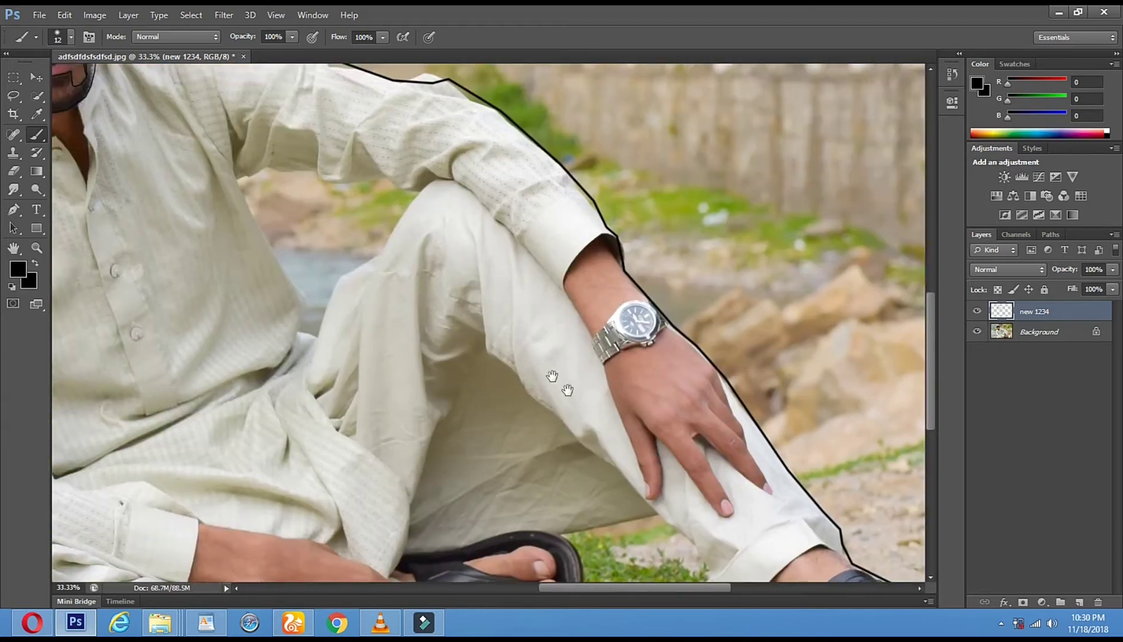
{"action": "left_click", "coordinate": [977, 331]}
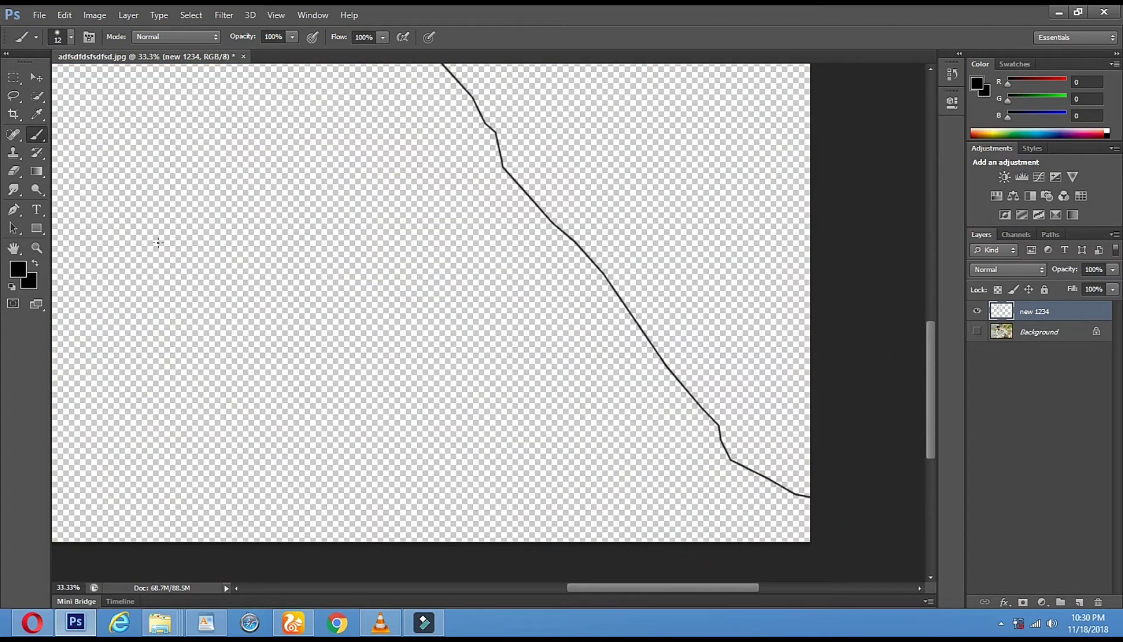
{"action": "left_click", "coordinate": [37, 248]}
{"action": "left_click", "coordinate": [384, 321], "text": "alt"}
{"action": "left_click", "coordinate": [514, 275], "text": "alt"}
{"action": "left_click", "coordinate": [370, 201]}
{"action": "left_click_drag", "start_coordinate": [370, 201], "coordinate": [370, 201]}
{"action": "left_click", "coordinate": [526, 442], "text": "alt"}
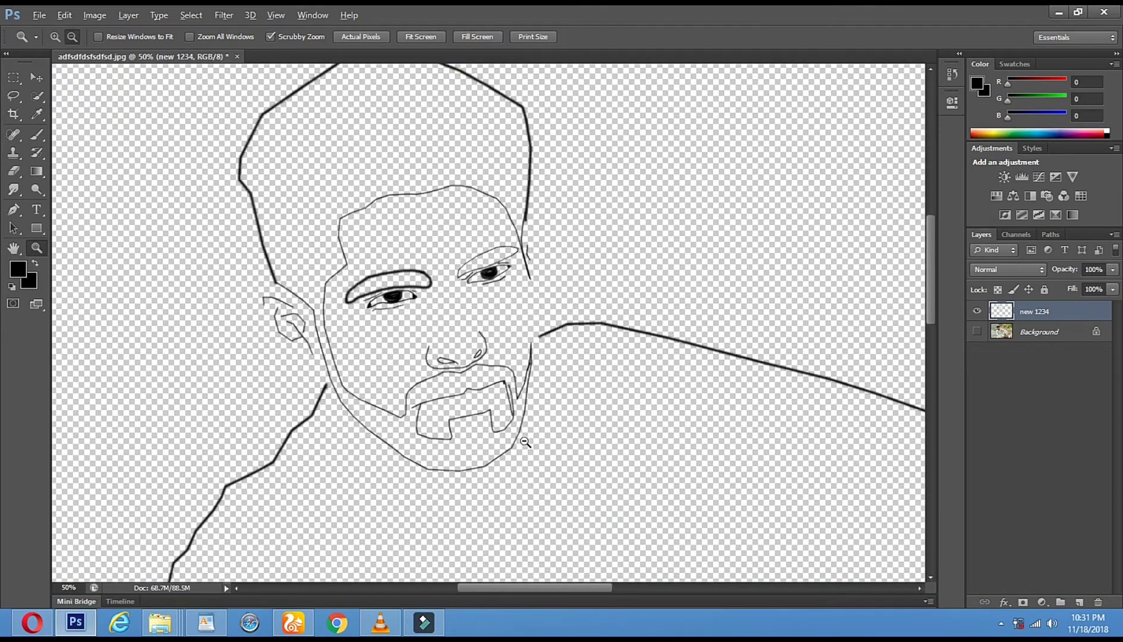
{"action": "left_click", "coordinate": [526, 442], "text": "alt"}
{"action": "left_click", "coordinate": [526, 442], "text": "alt"}
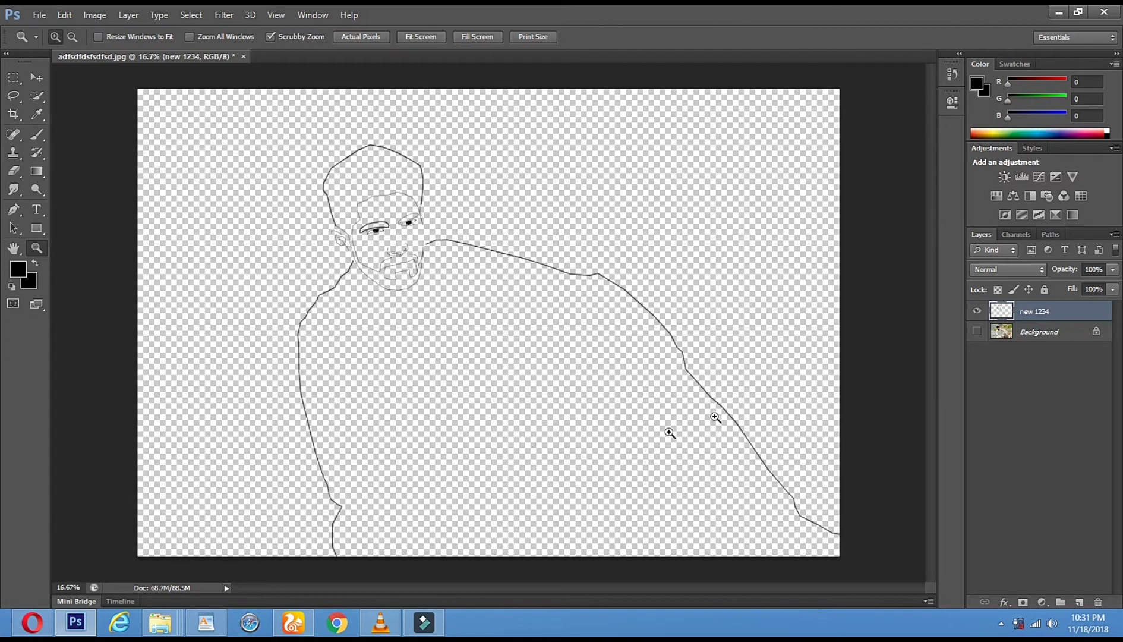
{"action": "left_click", "coordinate": [977, 332]}
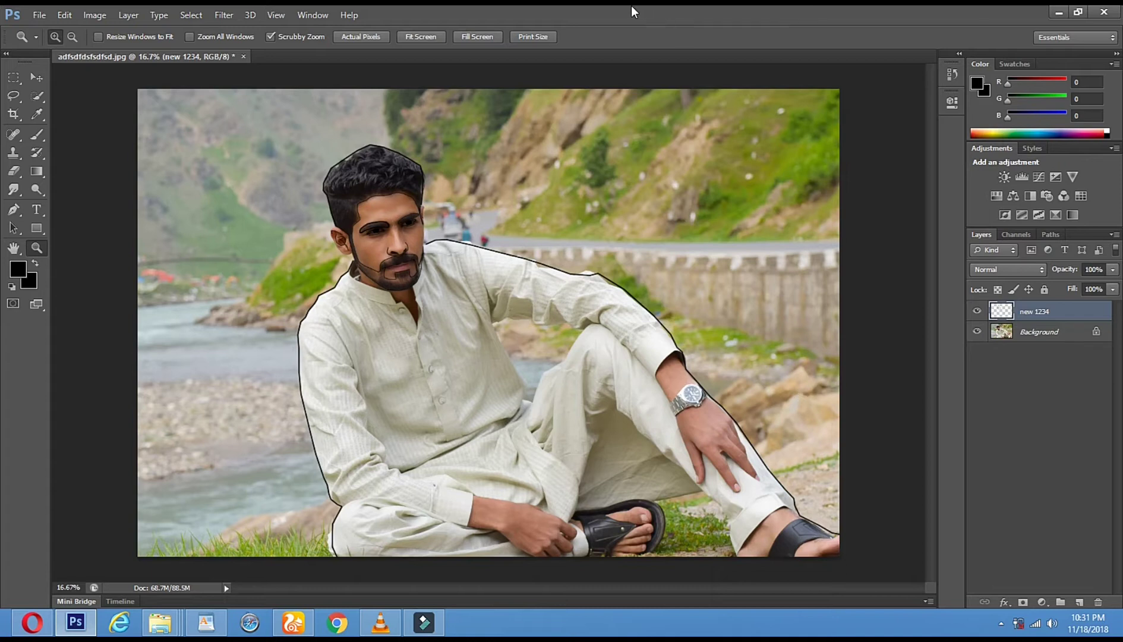
Trace the shirt's side from the armpit down to the waist, along the gap between torso and raised knee.
{"action": "left_click", "coordinate": [466, 315]}
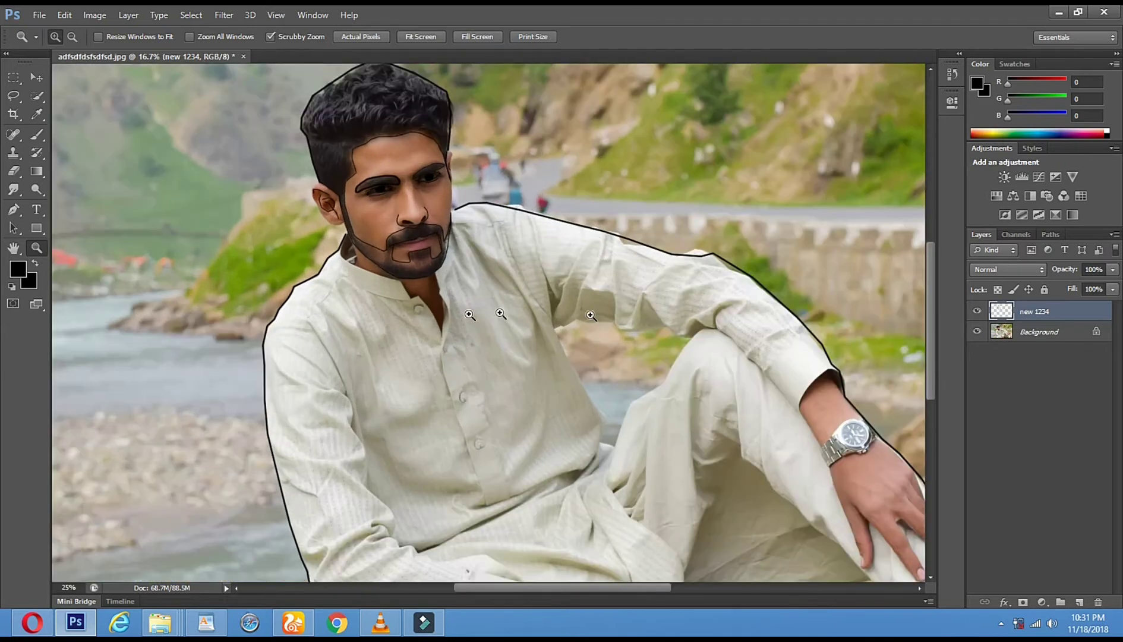
{"action": "left_click", "coordinate": [597, 312]}
{"action": "left_click", "coordinate": [664, 388]}
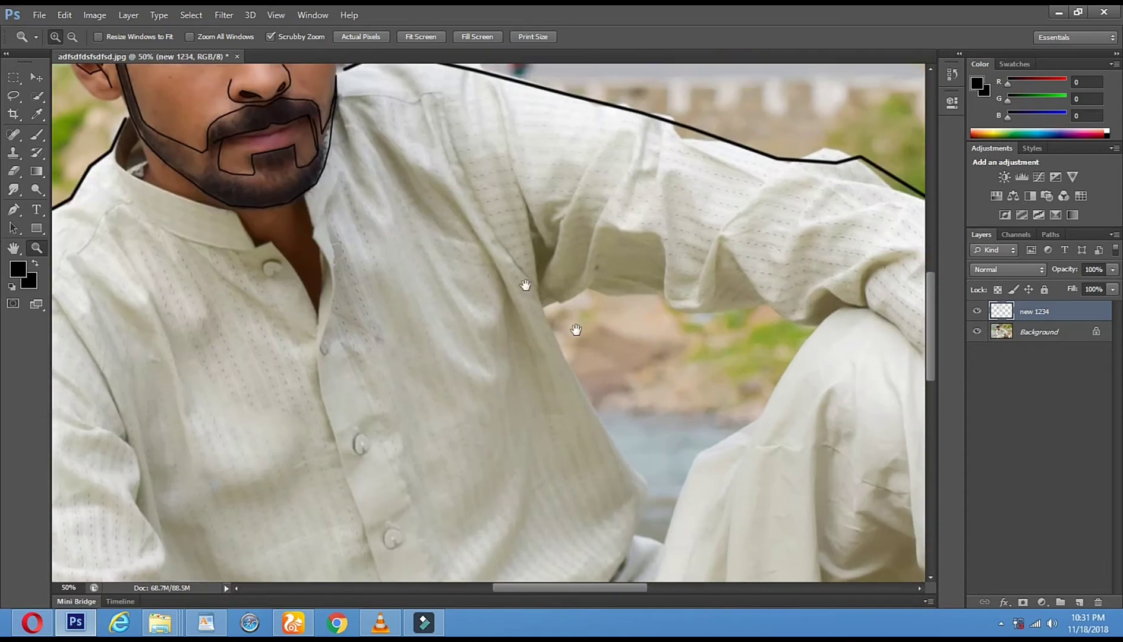
{"action": "left_click_drag", "start_coordinate": [577, 326], "coordinate": [511, 266]}
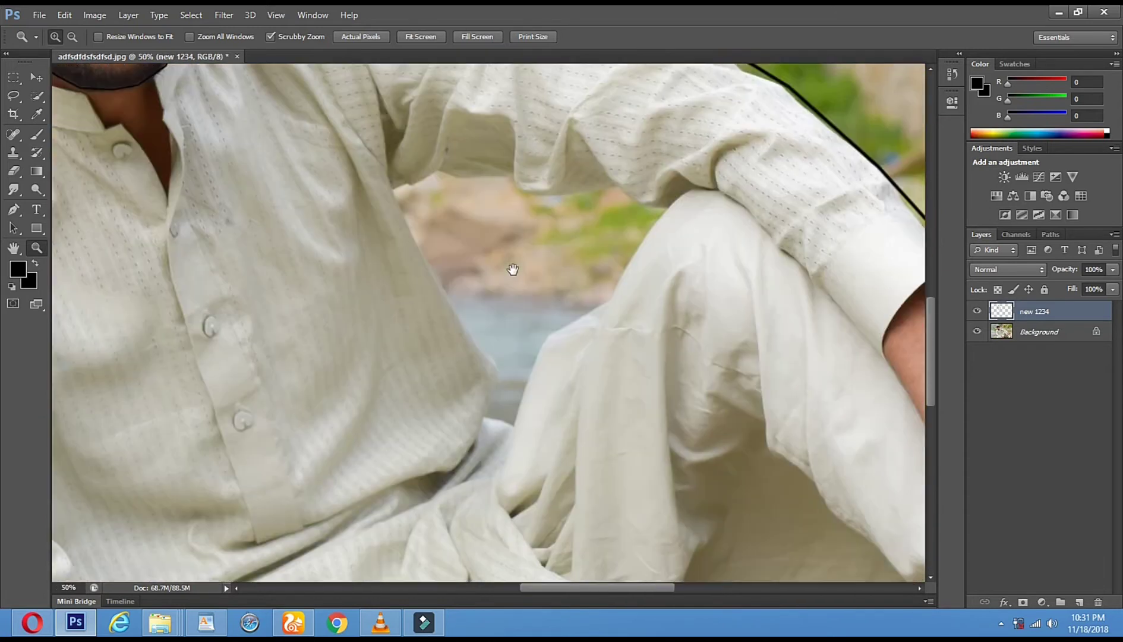
{"action": "left_click", "coordinate": [37, 136]}
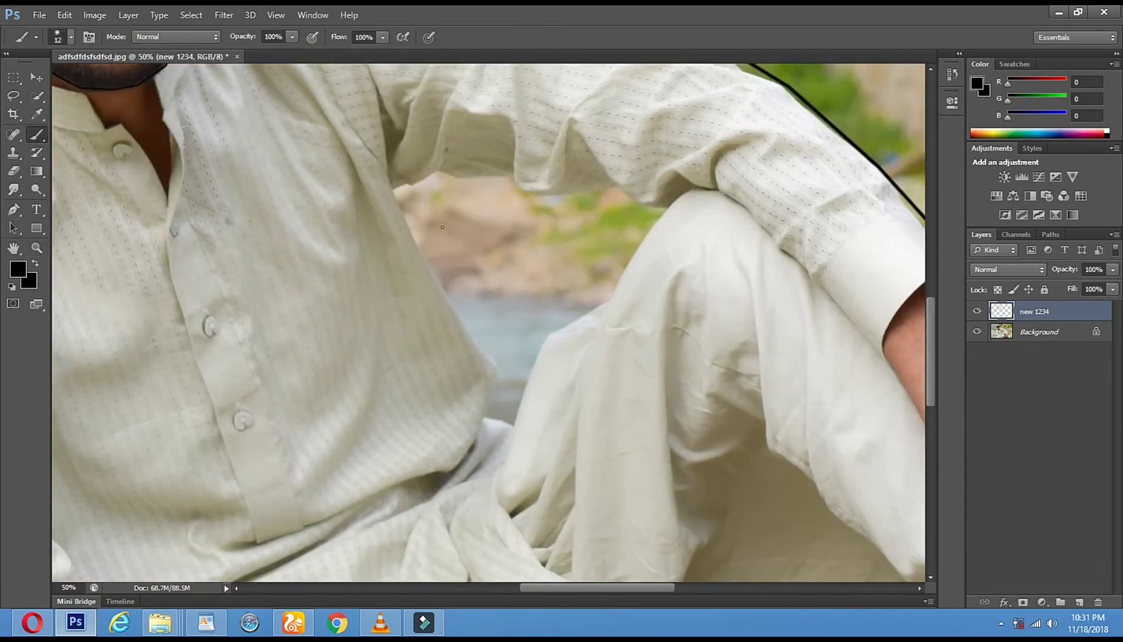
{"action": "left_click", "coordinate": [456, 306], "text": "shift"}
{"action": "left_click", "coordinate": [492, 362], "text": "shift"}
{"action": "left_click", "coordinate": [498, 366], "text": "shift"}
{"action": "left_click", "coordinate": [490, 407], "text": "shift"}
{"action": "left_click", "coordinate": [491, 417], "text": "shift"}
{"action": "left_click", "coordinate": [513, 423], "text": "shift"}
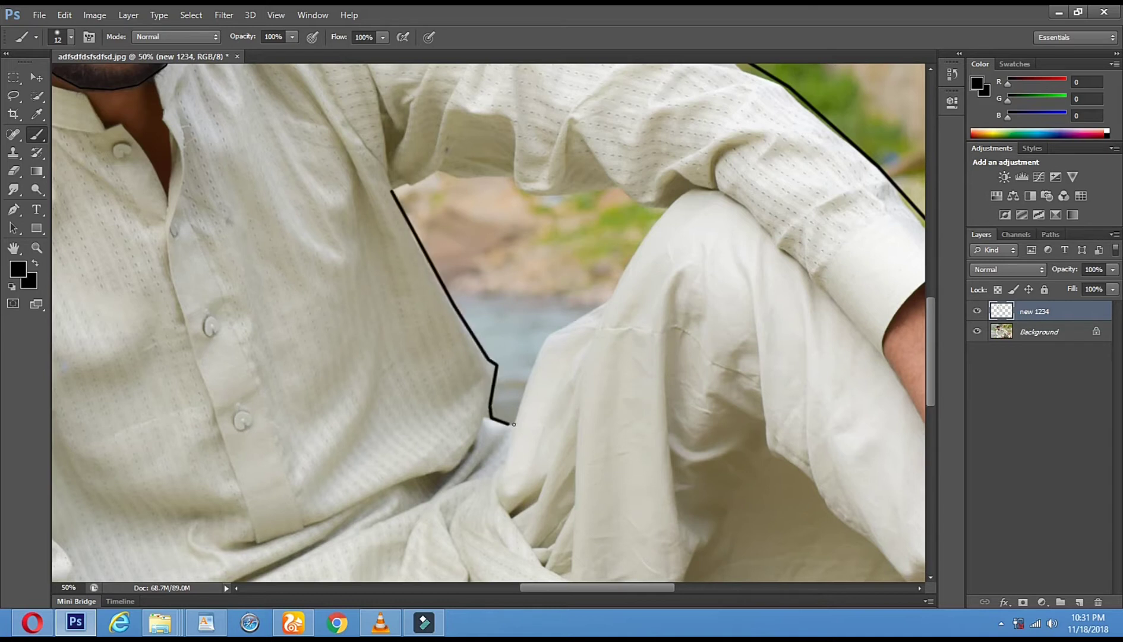
Trace the raised leg's inner edge from the waist up to where the knee meets the sleeve.
{"action": "left_click", "coordinate": [528, 373], "text": "shift"}
{"action": "left_click", "coordinate": [552, 334], "text": "shift"}
{"action": "left_click", "coordinate": [582, 316], "text": "shift"}
{"action": "left_click", "coordinate": [616, 285], "text": "shift"}
{"action": "left_click", "coordinate": [640, 238], "text": "shift"}
{"action": "left_click", "coordinate": [662, 211], "text": "shift"}
Trace the sleeve's underside from the knee back to the armpit, closing the outline of the gap.
{"action": "left_click", "coordinate": [641, 203], "text": "shift"}
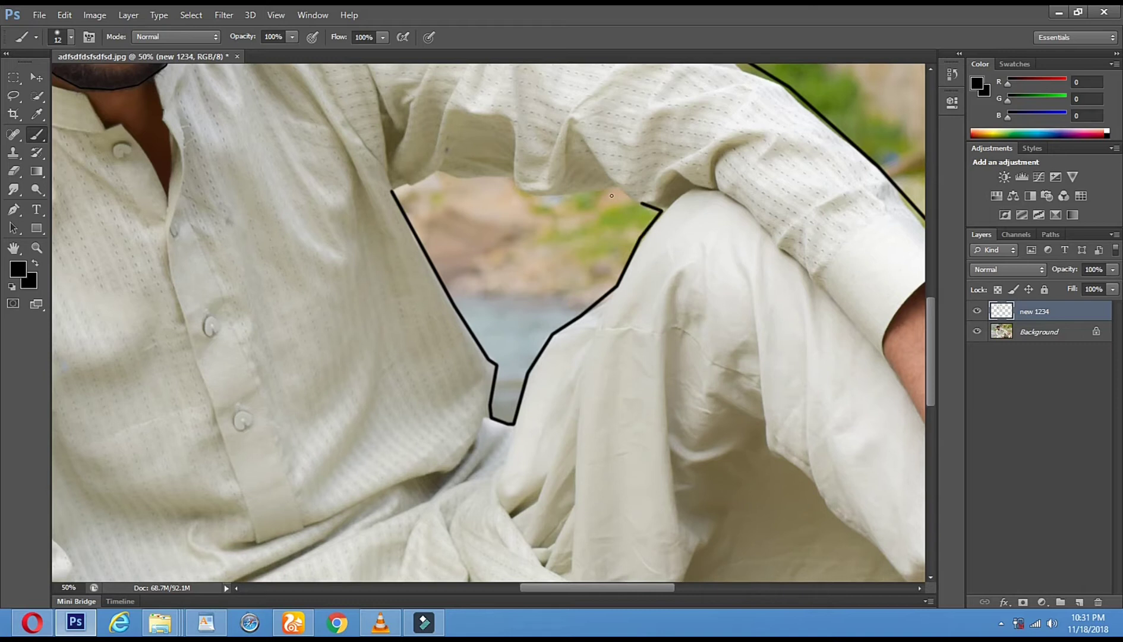
{"action": "left_click", "coordinate": [612, 186], "text": "shift"}
{"action": "left_click", "coordinate": [575, 195], "text": "shift"}
{"action": "left_click", "coordinate": [523, 195], "text": "shift"}
{"action": "left_click", "coordinate": [511, 185], "text": "shift"}
{"action": "left_click", "coordinate": [446, 174], "text": "shift"}
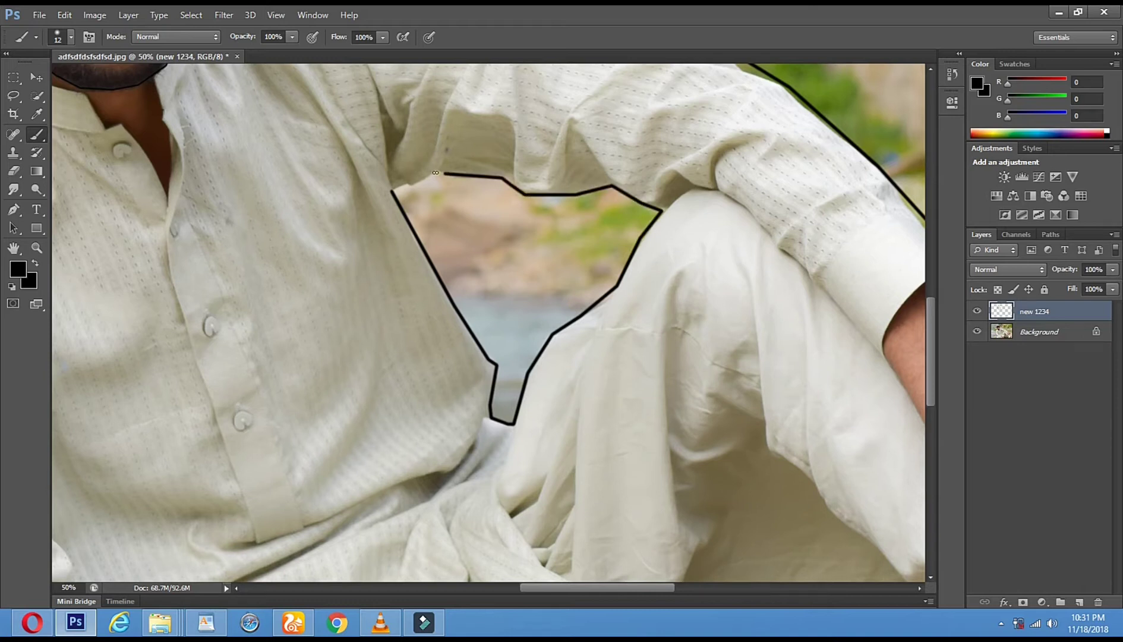
{"action": "left_click", "coordinate": [393, 192], "text": "shift"}
Trace the front edge of the sandal between the legs, from its upper rim to the photo's lower edge.
{"action": "left_click_drag", "start_coordinate": [775, 403], "coordinate": [574, 111]}
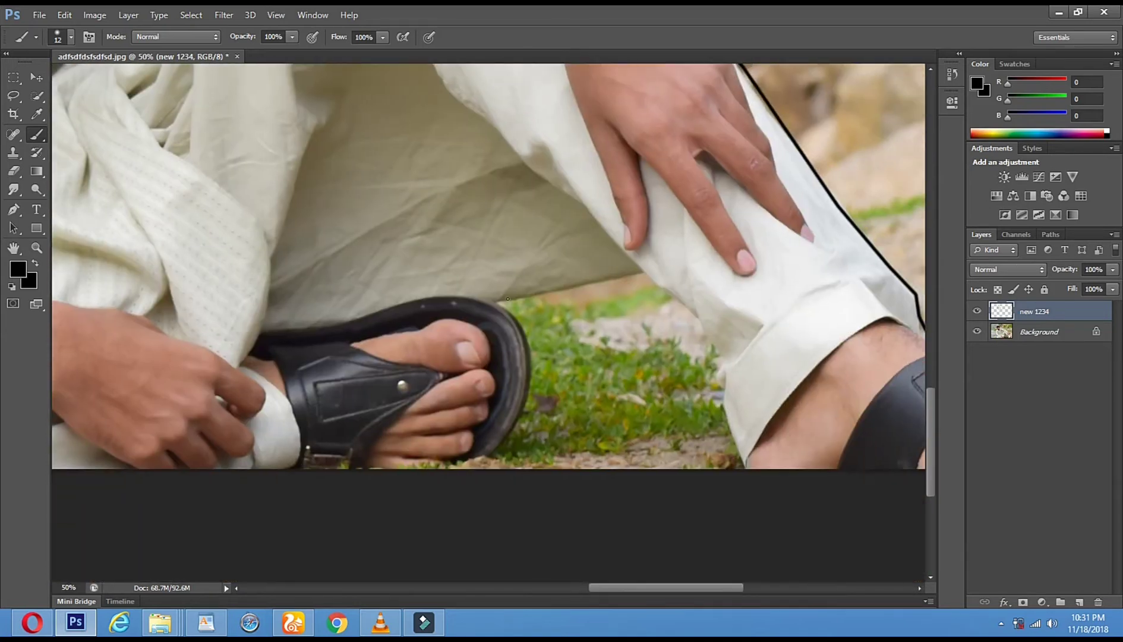
{"action": "left_click", "coordinate": [520, 314], "text": "shift"}
{"action": "left_click", "coordinate": [530, 349], "text": "shift"}
{"action": "left_click", "coordinate": [527, 406], "text": "shift"}
{"action": "left_click", "coordinate": [501, 448], "text": "shift"}
{"action": "left_click", "coordinate": [487, 457], "text": "shift"}
{"action": "left_click", "coordinate": [447, 469], "text": "shift"}
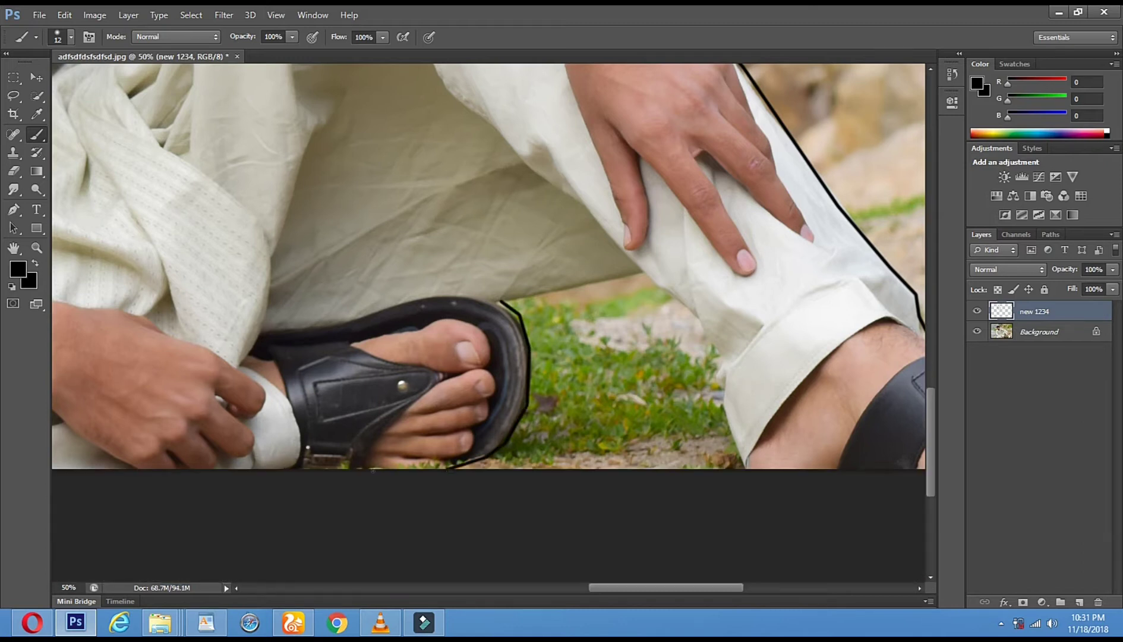
Trace the cloth hem from the sandal to the shin, and the trouser leg's inner edge down to the photo's lower edge.
{"action": "left_click", "coordinate": [329, 468], "text": "shift"}
{"action": "left_click", "coordinate": [641, 275], "text": "shift"}
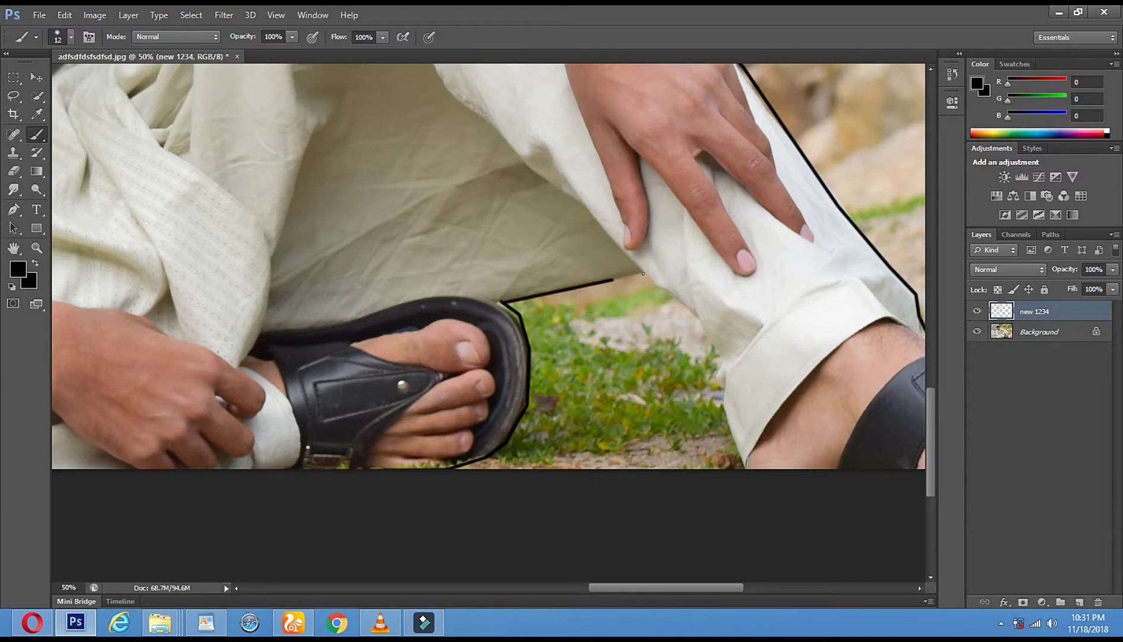
{"action": "left_click", "coordinate": [705, 331], "text": "shift"}
{"action": "left_click", "coordinate": [719, 375], "text": "shift"}
{"action": "left_click", "coordinate": [719, 403], "text": "shift"}
{"action": "left_click", "coordinate": [728, 438], "text": "shift"}
{"action": "left_click", "coordinate": [747, 485], "text": "shift"}
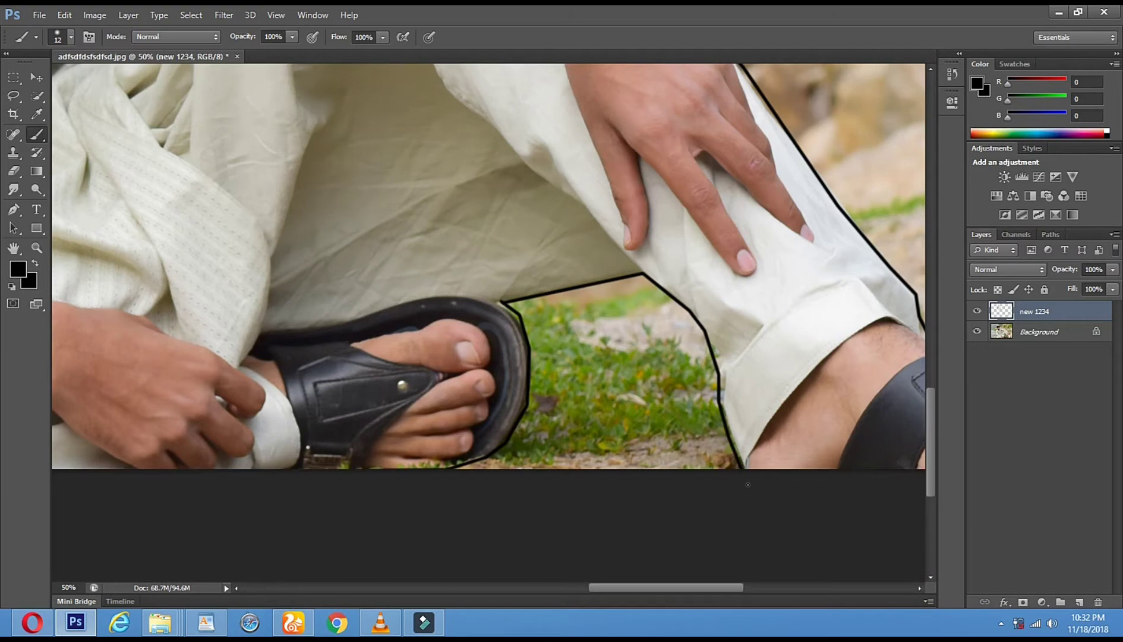
Hide the Background layer and inspect the line drawing of the whole figure and of the head.
{"action": "left_click", "coordinate": [34, 253]}
{"action": "left_click", "coordinate": [477, 339], "text": "alt"}
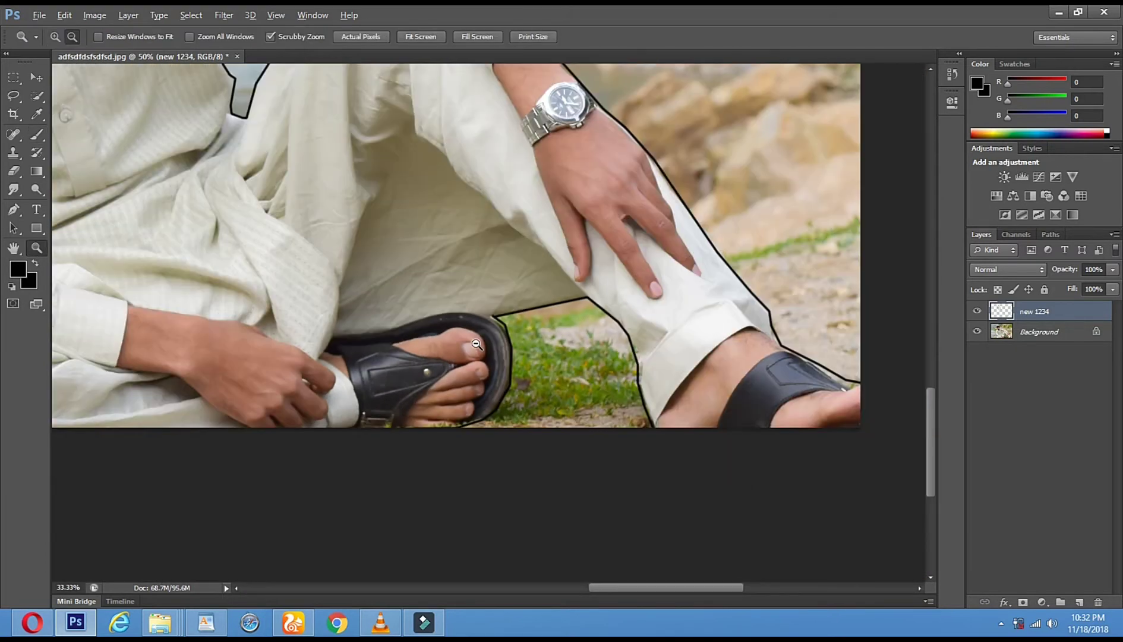
{"action": "left_click", "coordinate": [477, 344], "text": "alt"}
{"action": "left_click", "coordinate": [476, 344], "text": "alt"}
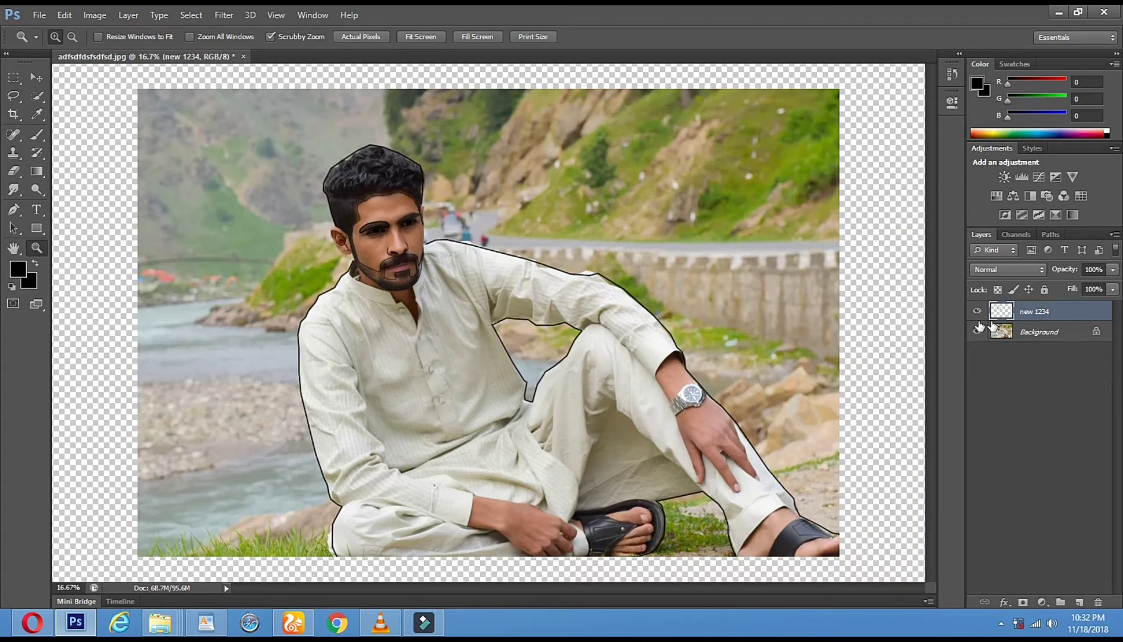
{"action": "left_click", "coordinate": [976, 331]}
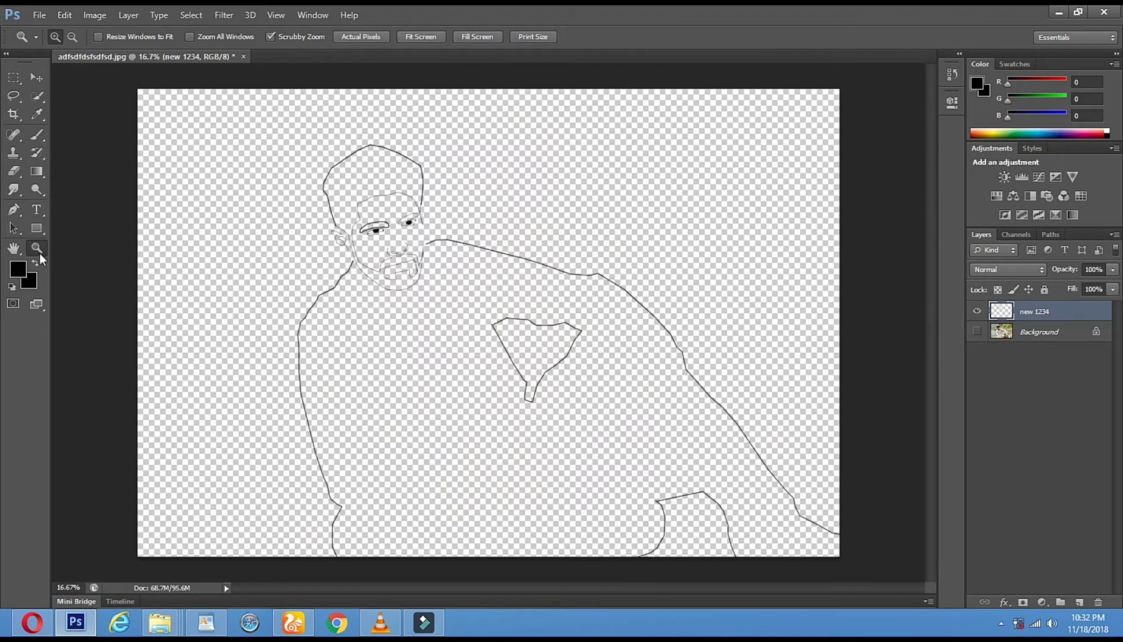
{"action": "left_click_drag", "start_coordinate": [318, 151], "coordinate": [536, 233]}
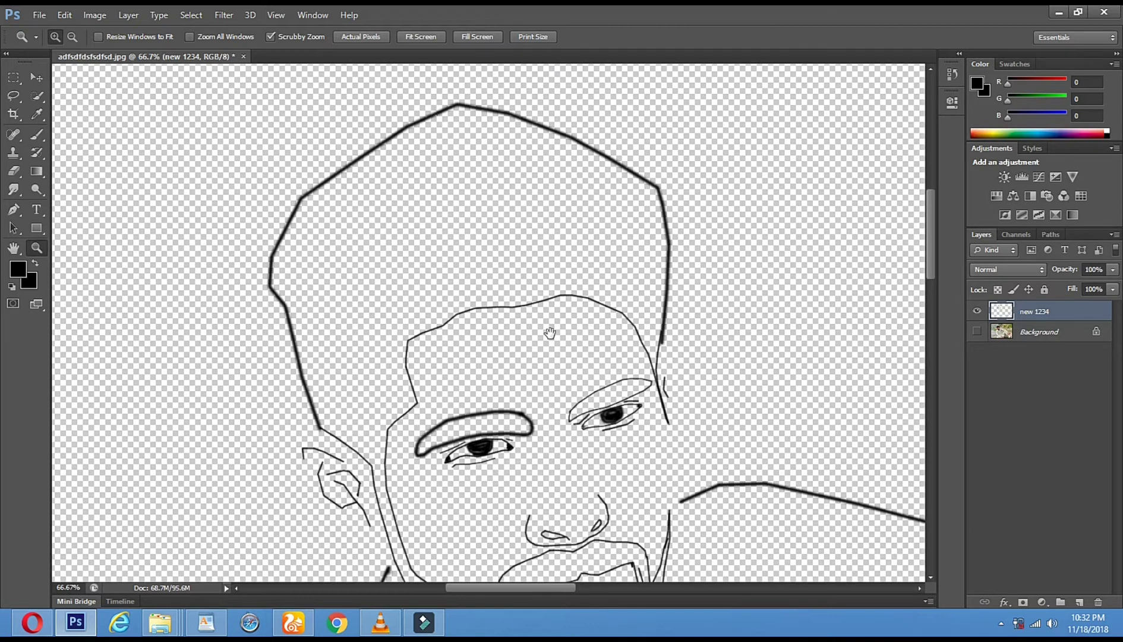
{"action": "left_click_drag", "start_coordinate": [549, 329], "coordinate": [512, 263]}
{"action": "left_click_drag", "start_coordinate": [377, 178], "coordinate": [392, 244]}
{"action": "left_click", "coordinate": [400, 256], "text": "alt"}
{"action": "left_click", "coordinate": [400, 255]}
Try to select the hair area inside the traced outline with Quick Selection.
{"action": "left_click", "coordinate": [37, 96]}
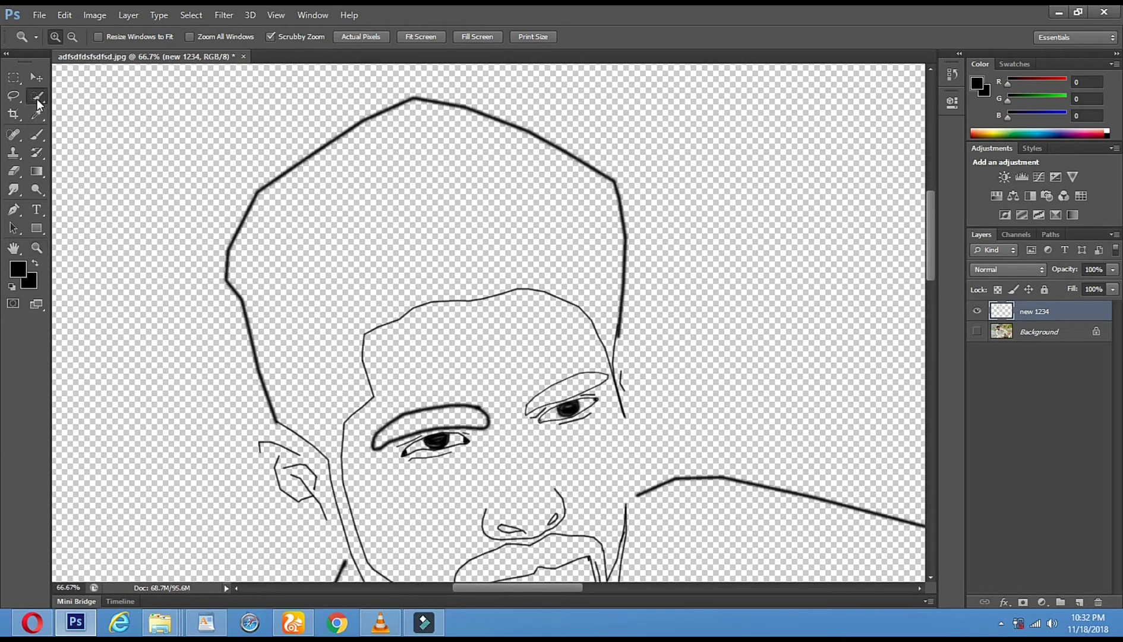
{"action": "left_click", "coordinate": [37, 134]}
{"action": "right_click", "coordinate": [321, 218]}
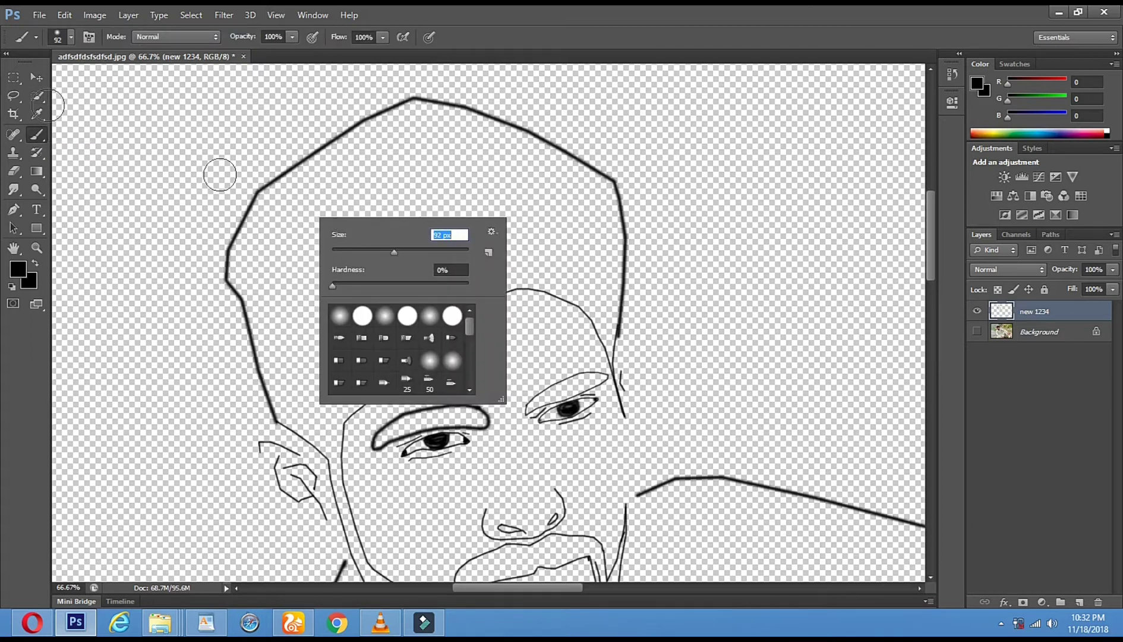
{"action": "key", "text": "Escape"}
{"action": "key", "text": "w"}
{"action": "left_click_drag", "start_coordinate": [445, 173], "coordinate": [336, 200]}
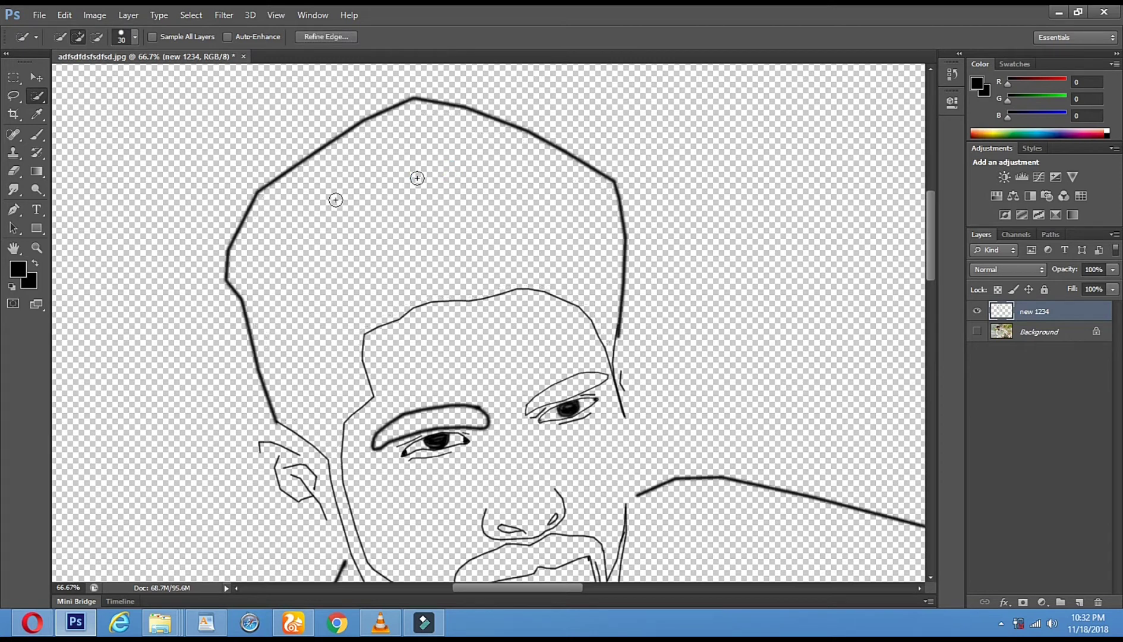
{"action": "key", "text": "ctrl+z"}
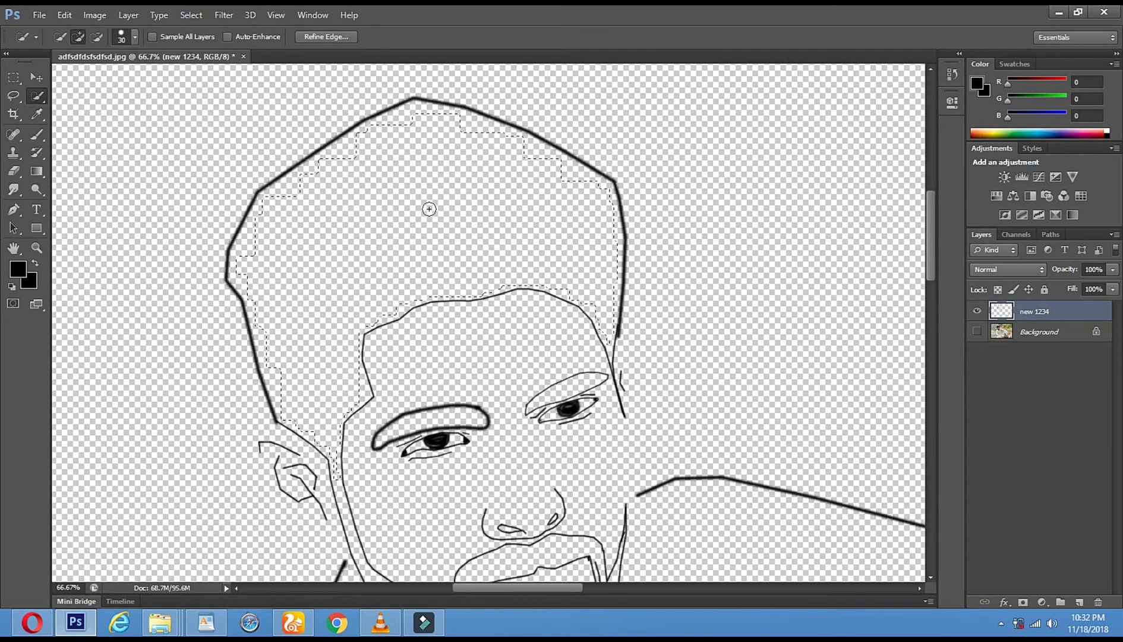
{"action": "left_click", "coordinate": [421, 215]}
{"action": "left_click", "coordinate": [428, 213]}
{"action": "key", "text": "ctrl+d"}
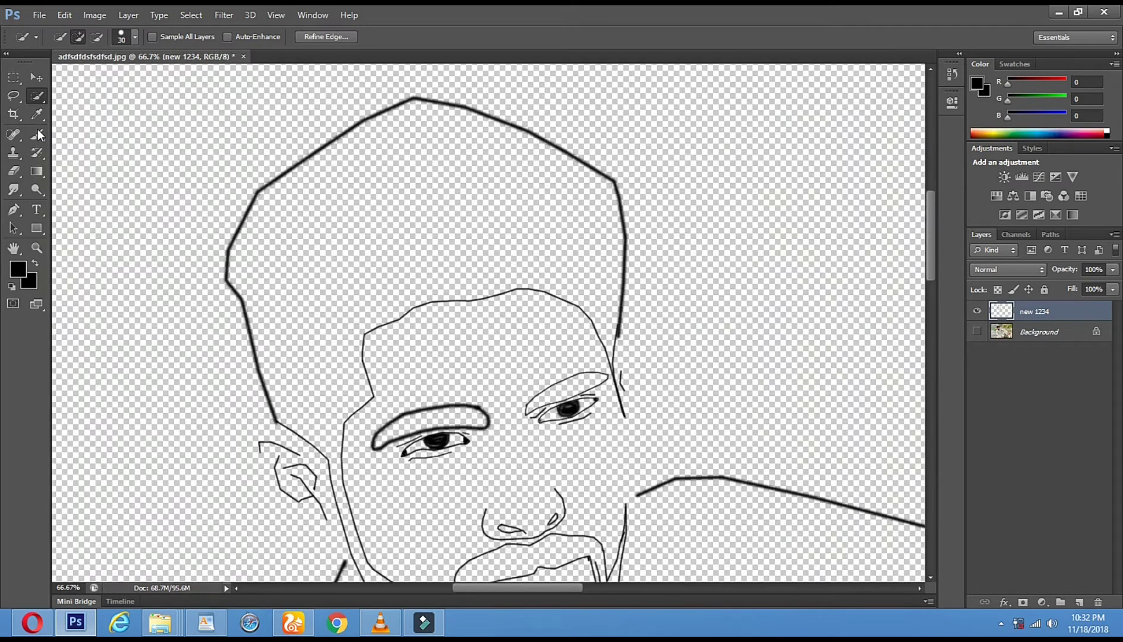
{"action": "left_click", "coordinate": [37, 132]}
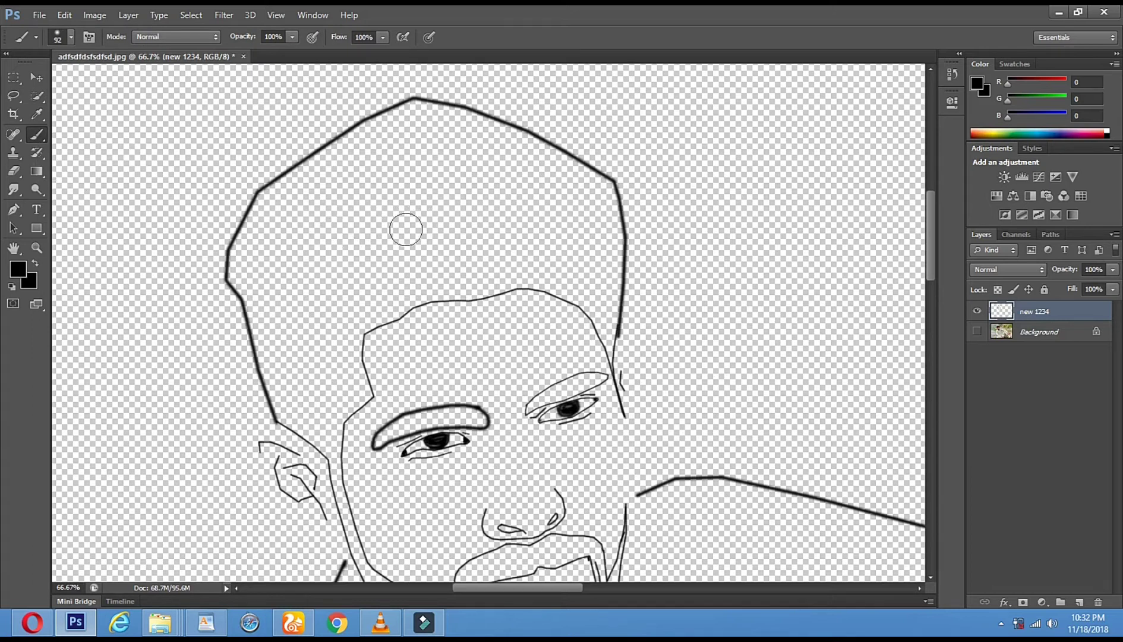
Show the Background layer again and set the Brush tool to 47 px, keeping the new 1234 layer active.
{"action": "left_click", "coordinate": [975, 331]}
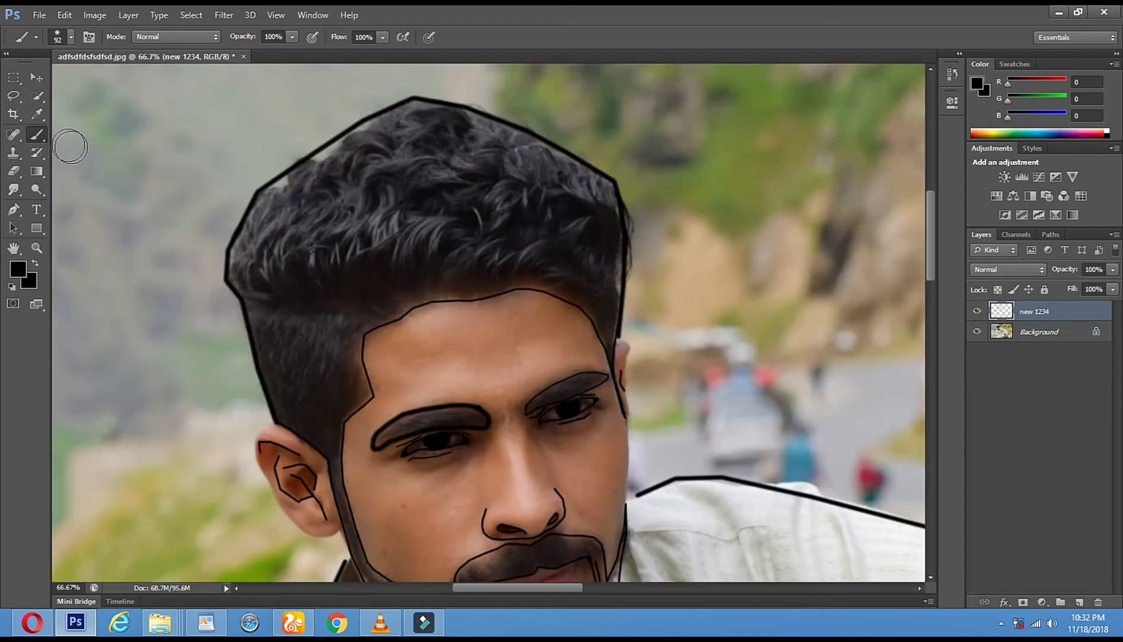
{"action": "right_click", "coordinate": [39, 135]}
{"action": "left_click", "coordinate": [81, 133]}
{"action": "left_click", "coordinate": [1053, 327]}
{"action": "left_click", "coordinate": [1055, 313]}
{"action": "right_click", "coordinate": [38, 141]}
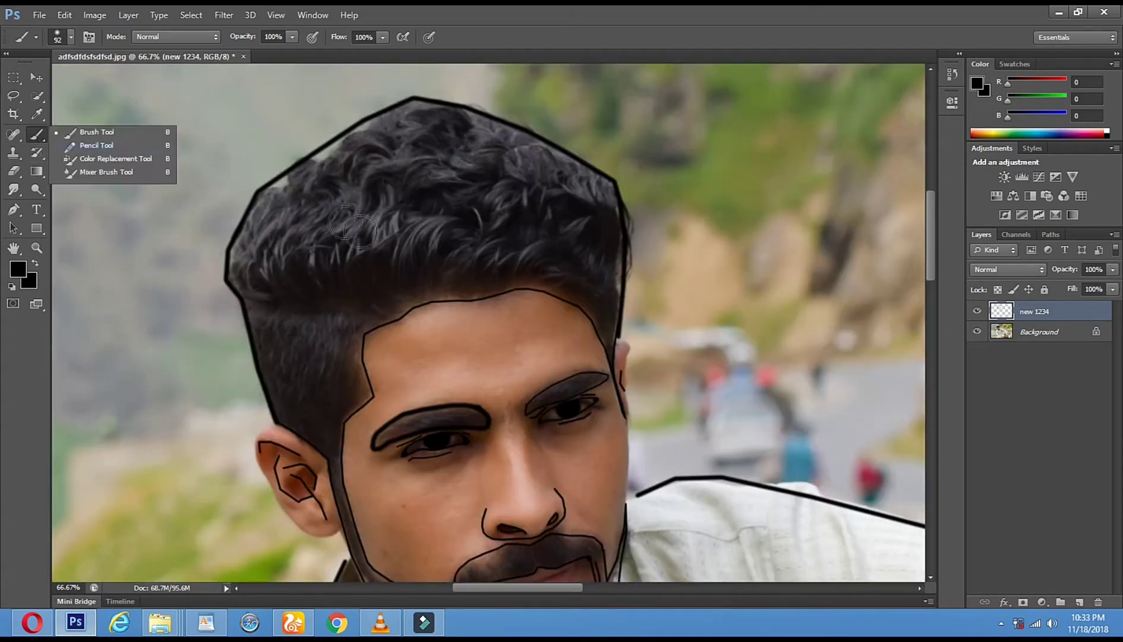
{"action": "right_click", "coordinate": [659, 291]}
{"action": "left_click_drag", "start_coordinate": [660, 291], "coordinate": [670, 294]}
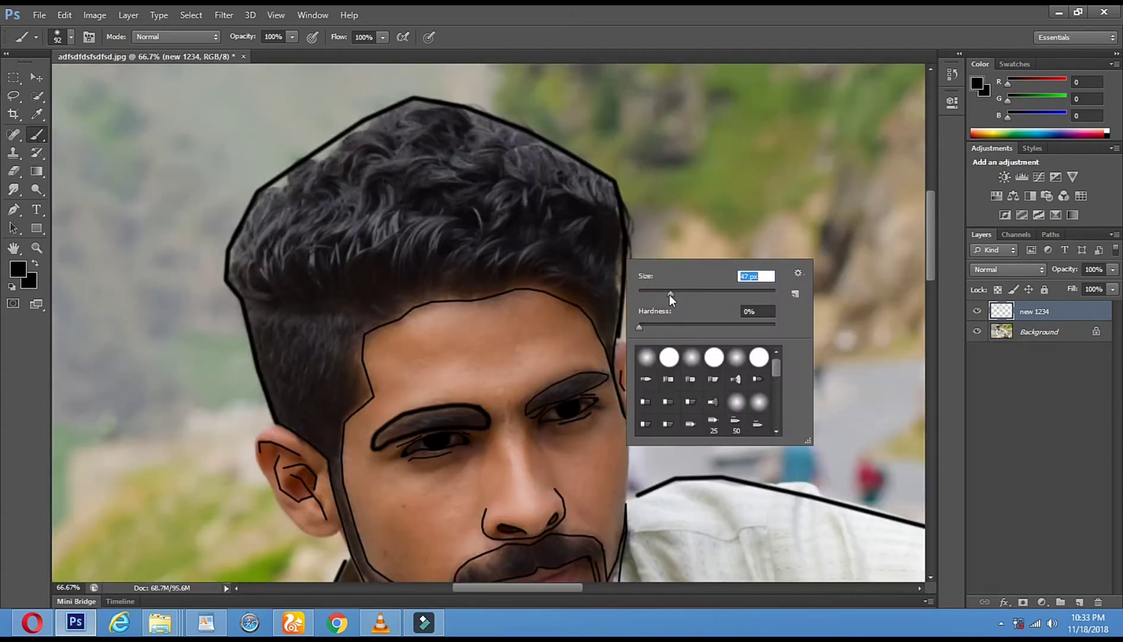
{"action": "left_click", "coordinate": [586, 395]}
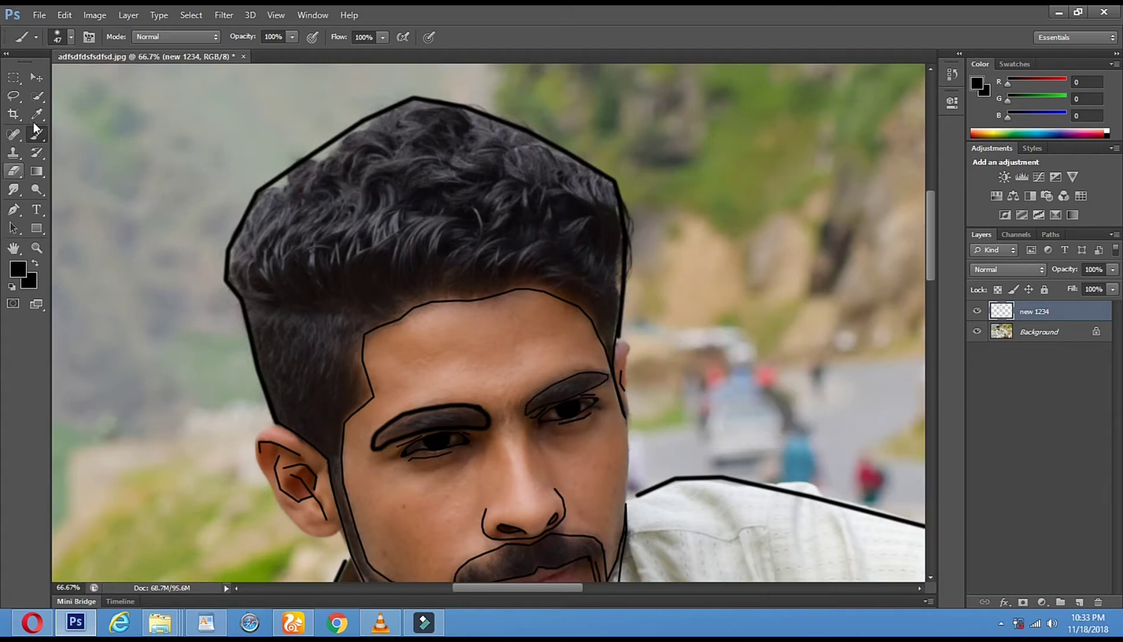
{"action": "left_click", "coordinate": [38, 150]}
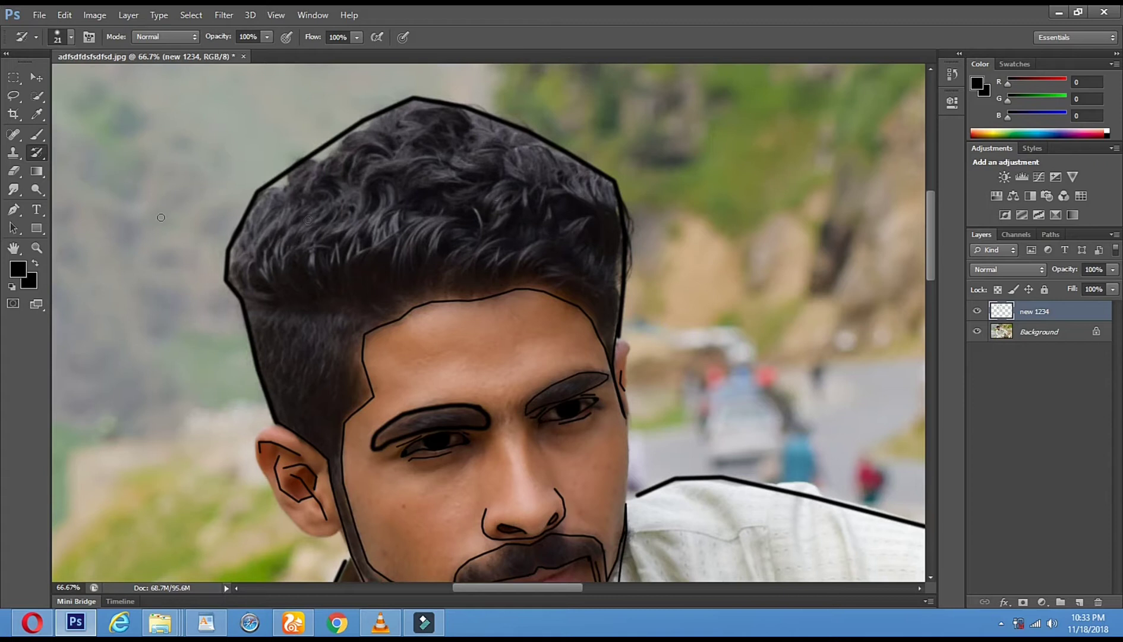
{"action": "left_click", "coordinate": [35, 133]}
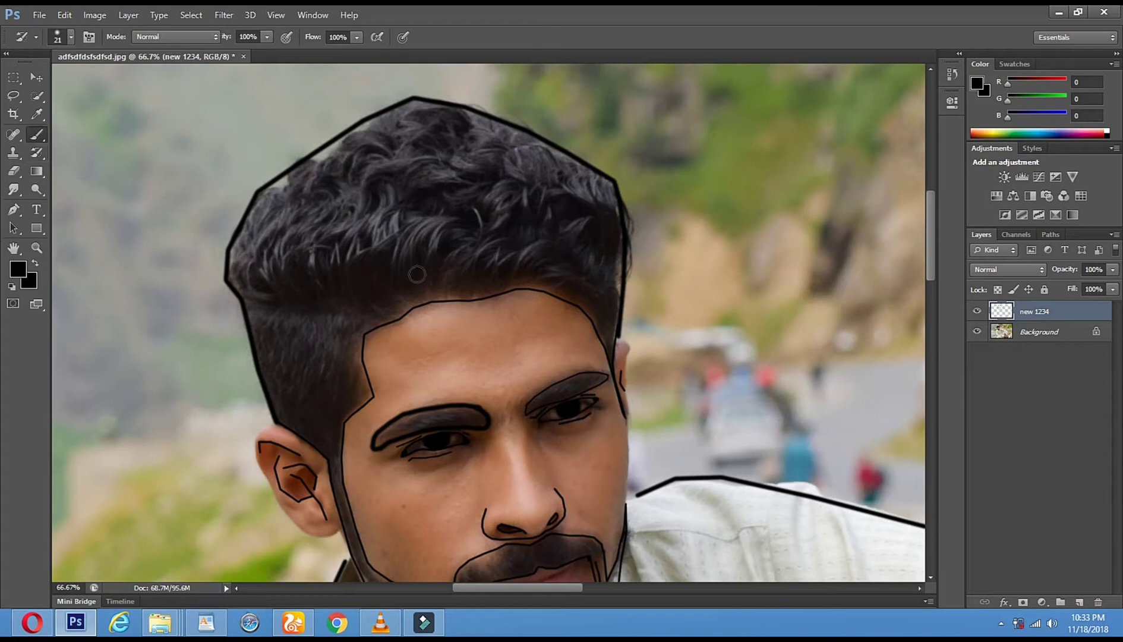
{"action": "left_click", "coordinate": [32, 282]}
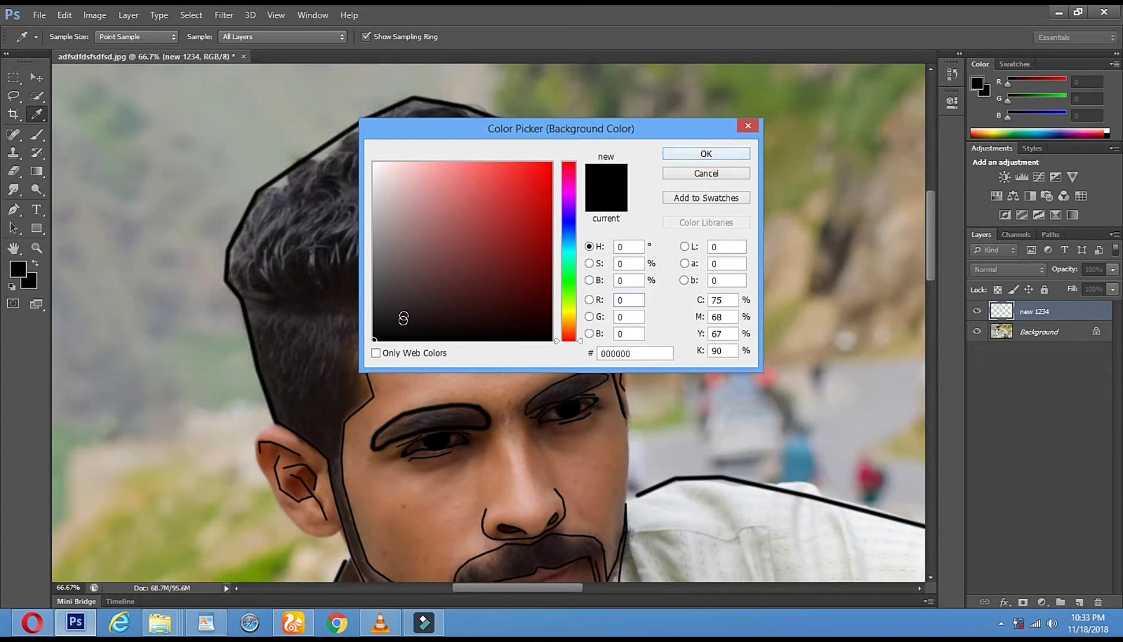
{"action": "left_click", "coordinate": [690, 156]}
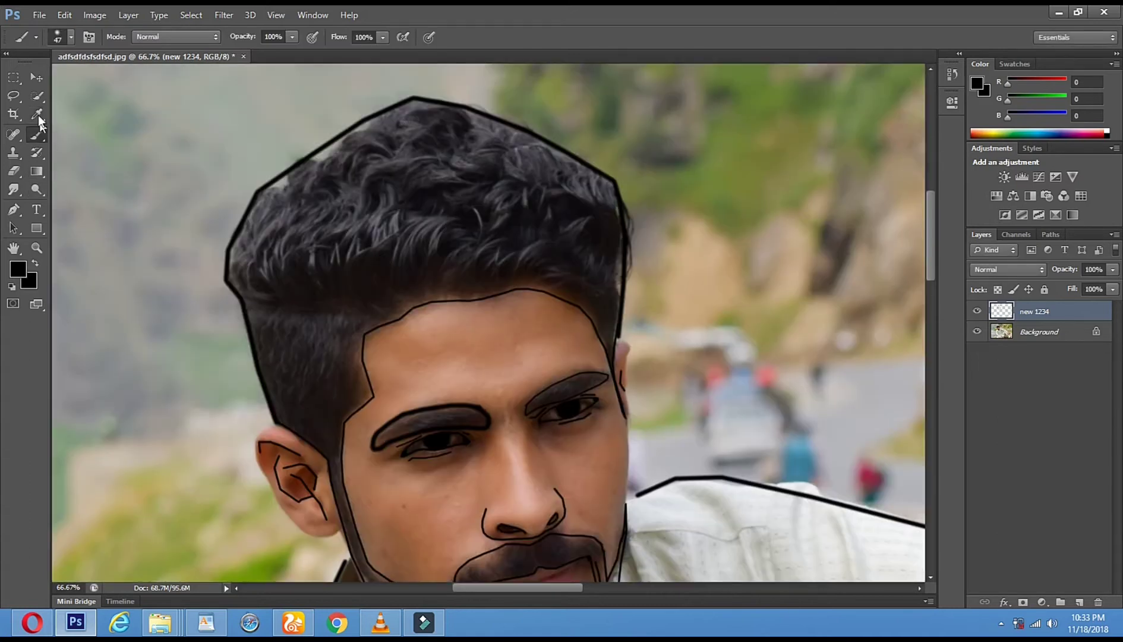
{"action": "key", "text": "y"}
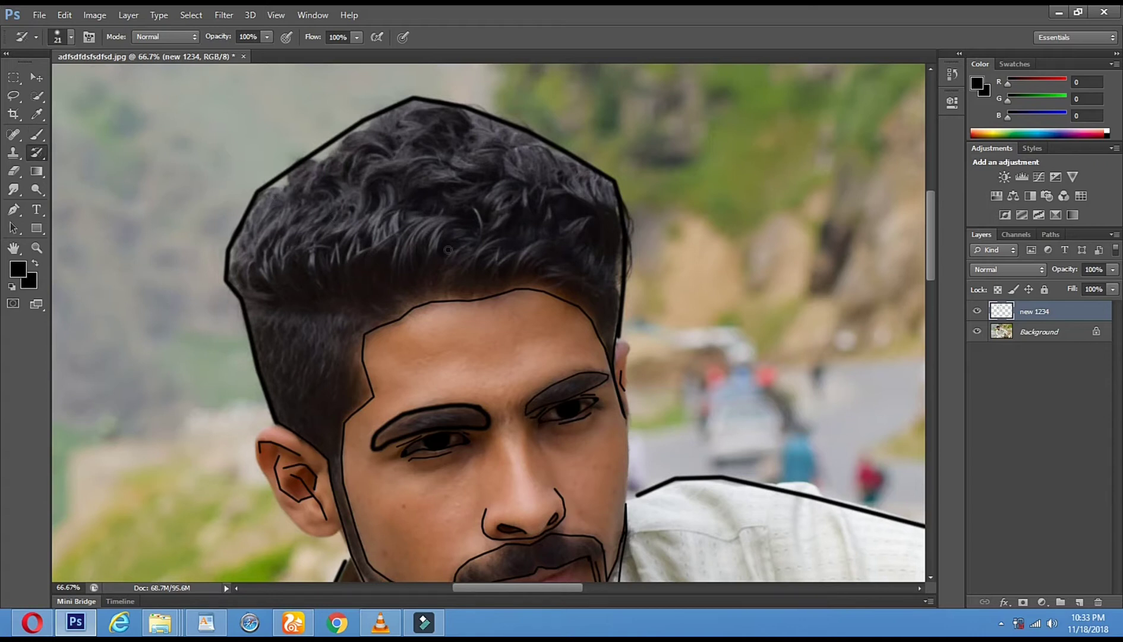
{"action": "left_click", "coordinate": [1017, 326]}
{"action": "left_click", "coordinate": [1034, 312]}
{"action": "right_click", "coordinate": [463, 242]}
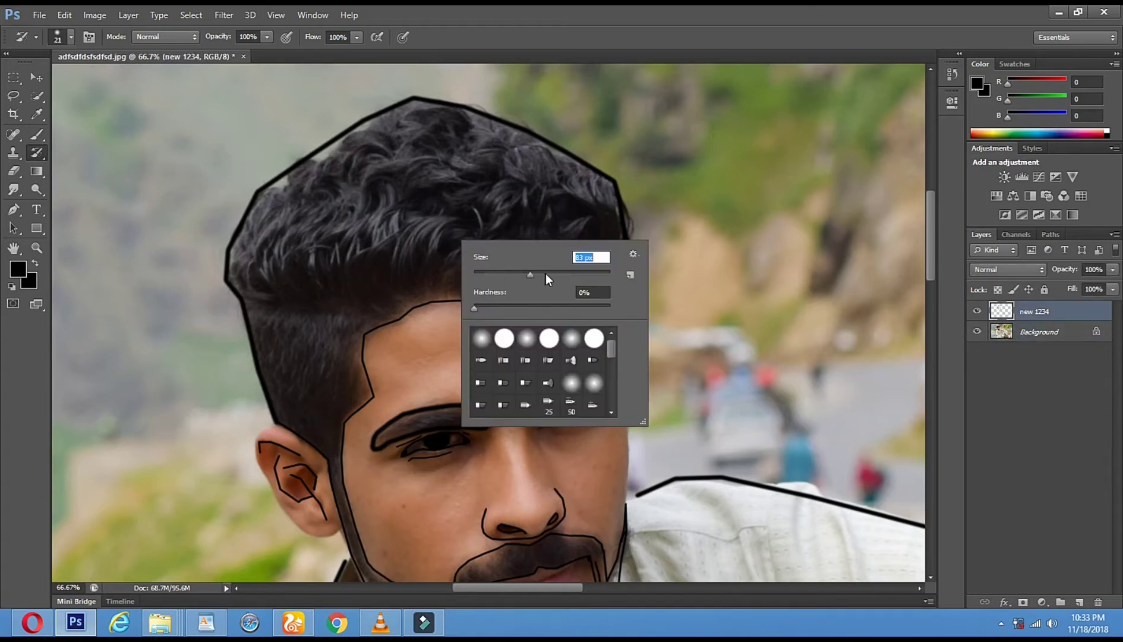
{"action": "key", "text": "Return"}
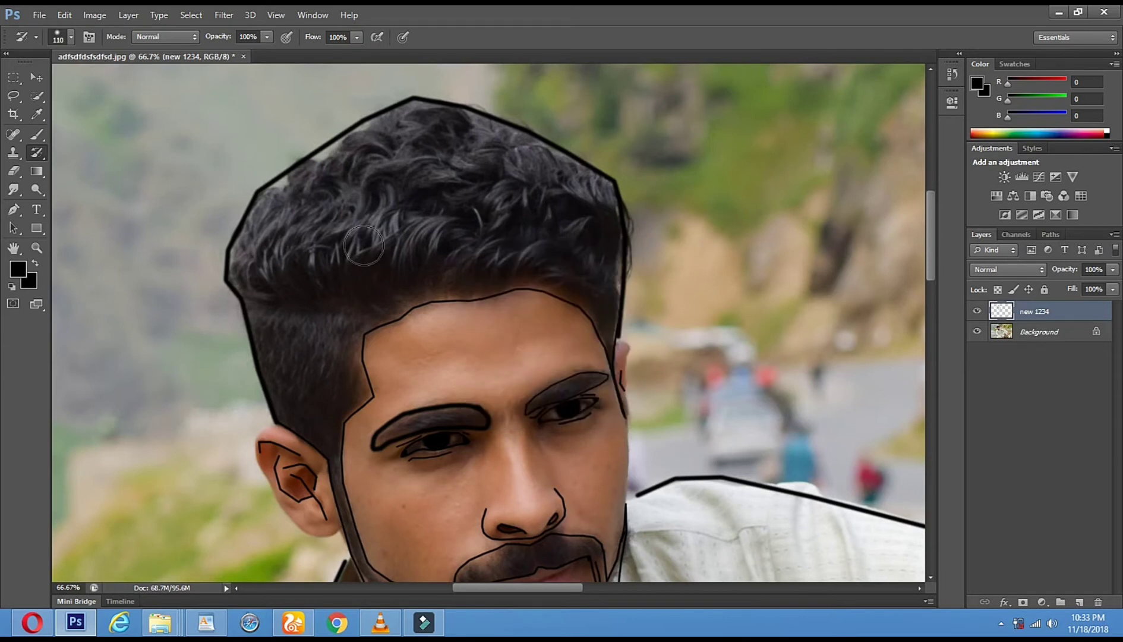
Try Quick Selection on the hair once more over the visible photo, and clear the selection.
{"action": "left_click", "coordinate": [36, 95]}
{"action": "left_click", "coordinate": [355, 211]}
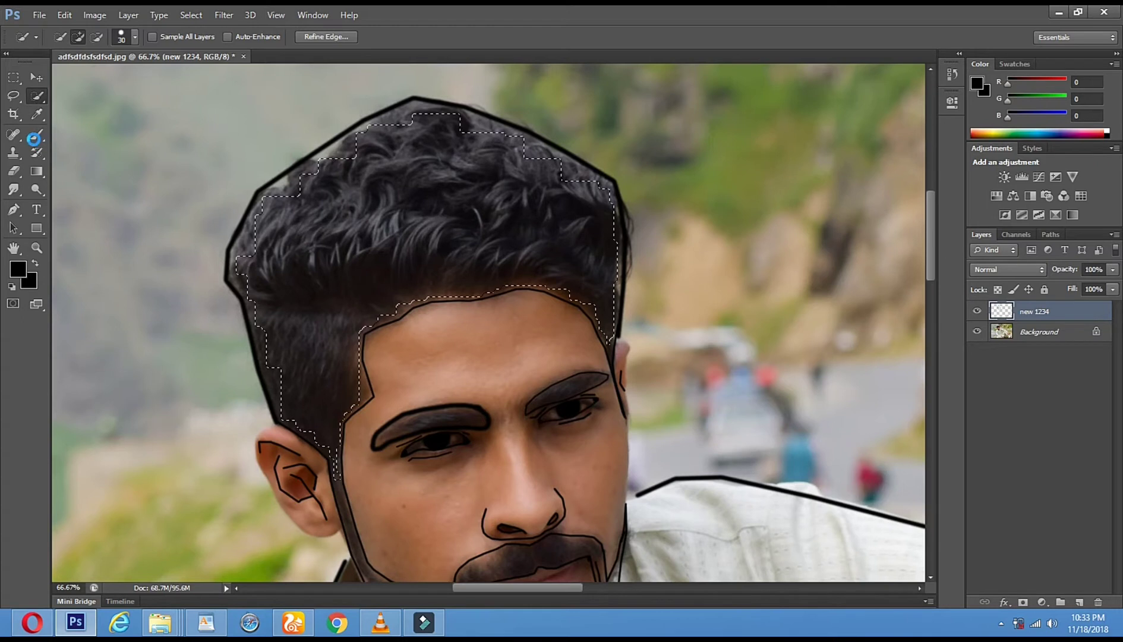
{"action": "key", "text": "ctrl+d"}
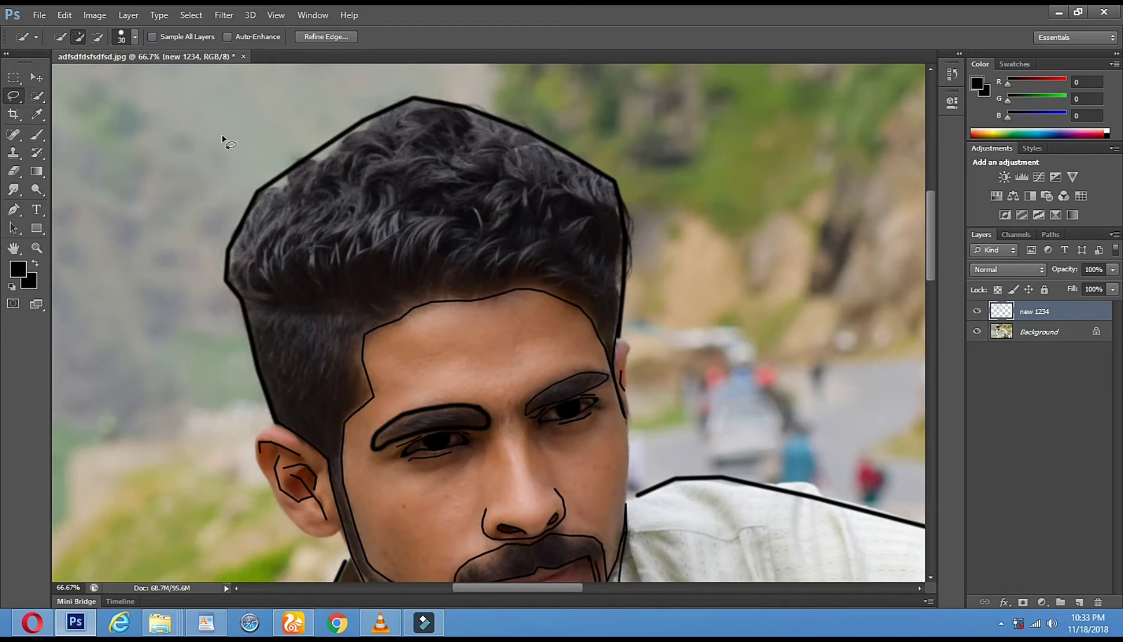
{"action": "left_click", "coordinate": [14, 95]}
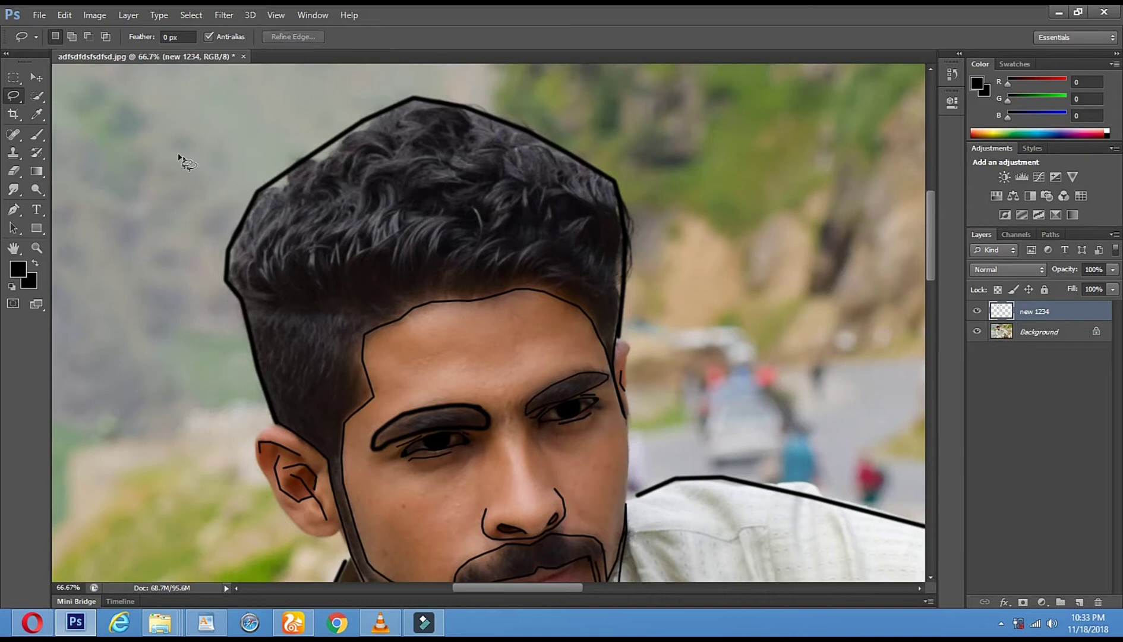
Paint the hair black from the crown to the hairline inside the traced outline, using a soft 99 px brush.
{"action": "left_click", "coordinate": [37, 135]}
{"action": "left_click_drag", "start_coordinate": [363, 246], "coordinate": [472, 231]}
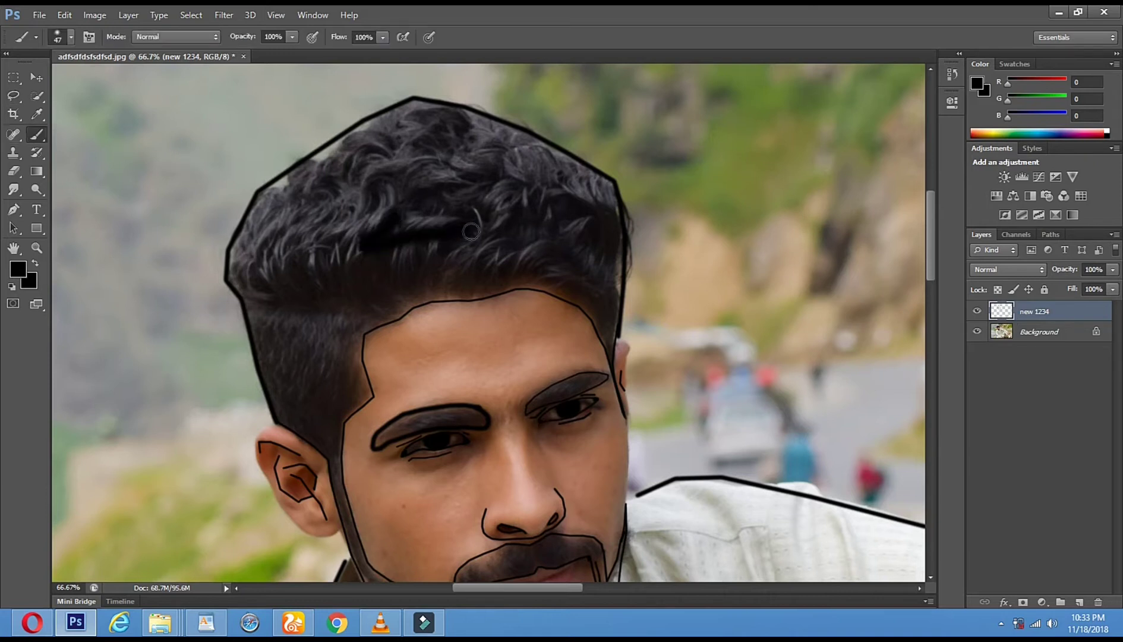
{"action": "right_click", "coordinate": [487, 226]}
{"action": "key", "text": "Return"}
{"action": "mouse_move", "coordinate": [375, 221]}
{"action": "left_mouse_down"}
{"action": "mouse_move", "coordinate": [484, 204]}
{"action": "mouse_move", "coordinate": [390, 228]}
{"action": "mouse_move", "coordinate": [439, 206]}
{"action": "mouse_move", "coordinate": [421, 153]}
{"action": "mouse_move", "coordinate": [362, 156]}
{"action": "mouse_move", "coordinate": [317, 177]}
{"action": "mouse_move", "coordinate": [397, 121]}
{"action": "mouse_move", "coordinate": [327, 161]}
{"action": "mouse_move", "coordinate": [387, 196]}
{"action": "mouse_move", "coordinate": [396, 138]}
{"action": "mouse_move", "coordinate": [312, 202]}
{"action": "mouse_move", "coordinate": [408, 173]}
{"action": "mouse_move", "coordinate": [356, 192]}
{"action": "mouse_move", "coordinate": [329, 220]}
{"action": "mouse_move", "coordinate": [328, 206]}
{"action": "mouse_move", "coordinate": [274, 230]}
{"action": "mouse_move", "coordinate": [279, 195]}
{"action": "mouse_move", "coordinate": [238, 260]}
{"action": "mouse_move", "coordinate": [283, 389]}
{"action": "mouse_move", "coordinate": [354, 236]}
{"action": "mouse_move", "coordinate": [251, 304]}
{"action": "mouse_move", "coordinate": [343, 237]}
{"action": "mouse_move", "coordinate": [296, 287]}
{"action": "mouse_move", "coordinate": [490, 243]}
{"action": "mouse_move", "coordinate": [422, 284]}
{"action": "mouse_move", "coordinate": [511, 268]}
{"action": "mouse_move", "coordinate": [336, 317]}
{"action": "mouse_move", "coordinate": [409, 240]}
{"action": "mouse_move", "coordinate": [286, 346]}
{"action": "mouse_move", "coordinate": [309, 283]}
{"action": "mouse_move", "coordinate": [474, 165]}
{"action": "mouse_move", "coordinate": [399, 125]}
{"action": "mouse_move", "coordinate": [417, 113]}
{"action": "mouse_move", "coordinate": [488, 136]}
{"action": "mouse_move", "coordinate": [594, 205]}
{"action": "mouse_move", "coordinate": [607, 230]}
{"action": "mouse_move", "coordinate": [458, 153]}
{"action": "mouse_move", "coordinate": [459, 163]}
{"action": "mouse_move", "coordinate": [431, 123]}
{"action": "mouse_move", "coordinate": [522, 146]}
{"action": "mouse_move", "coordinate": [561, 181]}
{"action": "mouse_move", "coordinate": [460, 215]}
{"action": "mouse_move", "coordinate": [522, 228]}
{"action": "mouse_move", "coordinate": [556, 257]}
{"action": "mouse_move", "coordinate": [521, 268]}
{"action": "mouse_move", "coordinate": [577, 284]}
{"action": "mouse_move", "coordinate": [607, 321]}
{"action": "mouse_move", "coordinate": [614, 234]}
{"action": "mouse_move", "coordinate": [594, 191]}
{"action": "mouse_move", "coordinate": [504, 156]}
{"action": "mouse_move", "coordinate": [587, 254]}
{"action": "left_mouse_up"}
{"action": "left_click_drag", "start_coordinate": [517, 181], "coordinate": [543, 98]}
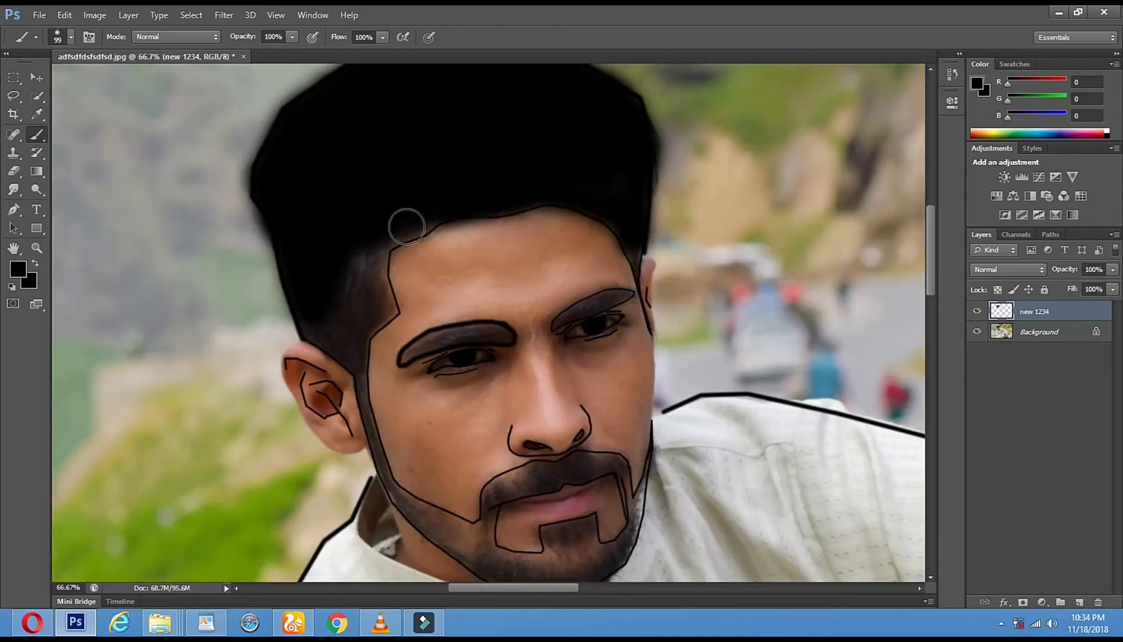
{"action": "mouse_move", "coordinate": [381, 224]}
{"action": "left_mouse_down"}
{"action": "mouse_move", "coordinate": [361, 261]}
{"action": "mouse_move", "coordinate": [374, 261]}
{"action": "mouse_move", "coordinate": [387, 228]}
{"action": "mouse_move", "coordinate": [377, 236]}
{"action": "left_mouse_up"}
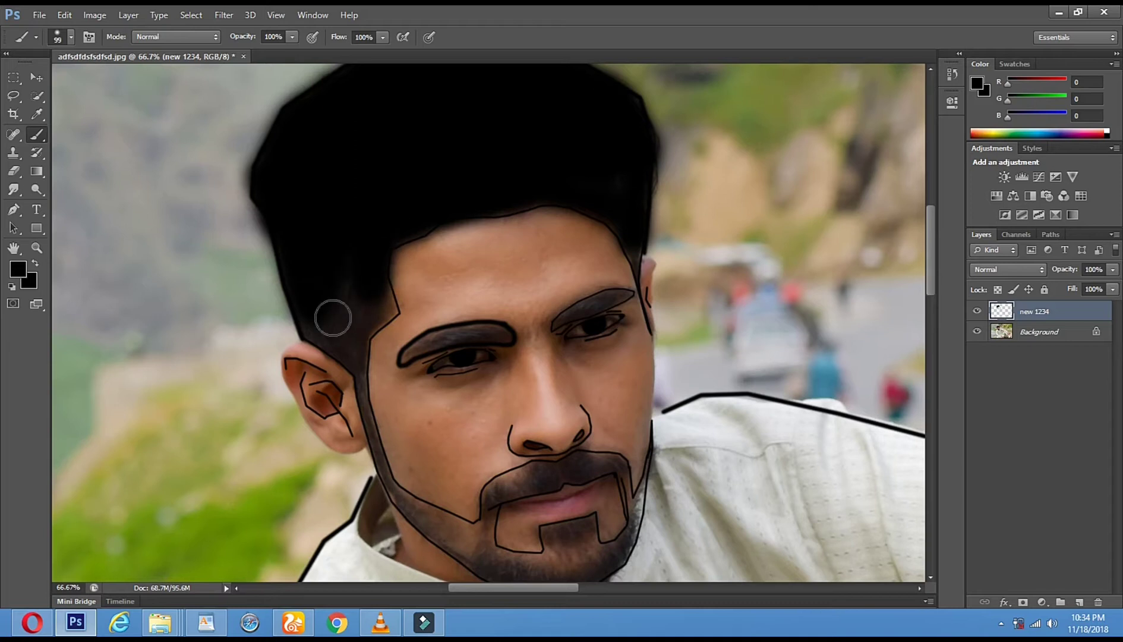
Try to erase a spot of black paint in the hair at the temple with a 46 px eraser.
{"action": "left_click", "coordinate": [37, 248]}
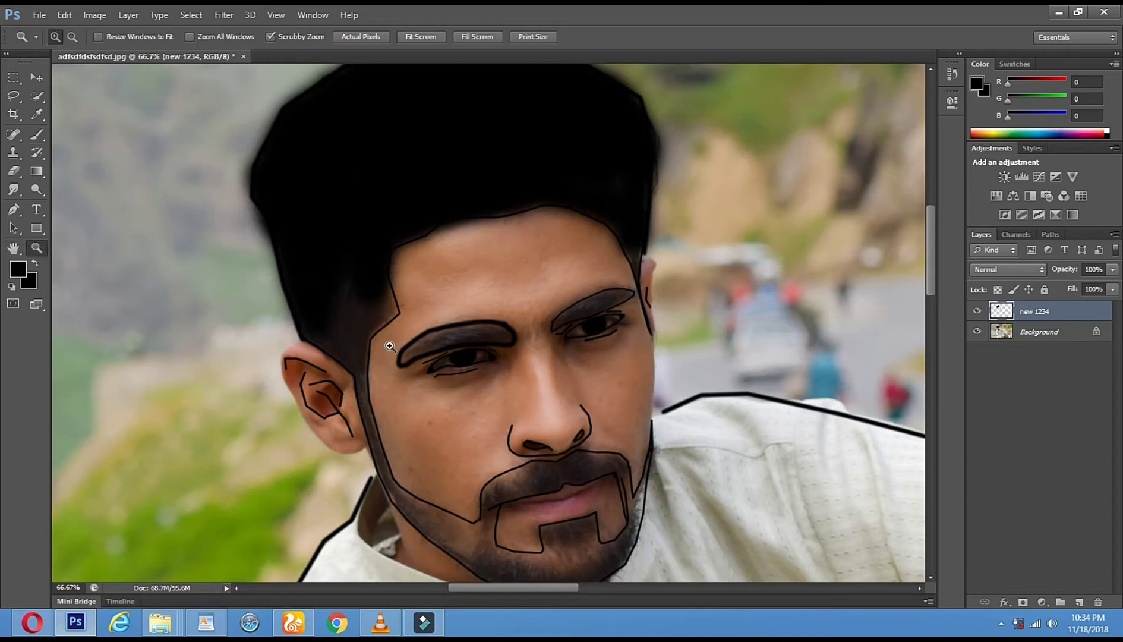
{"action": "left_click", "coordinate": [390, 342]}
{"action": "left_click", "coordinate": [390, 342]}
{"action": "left_click", "coordinate": [14, 172]}
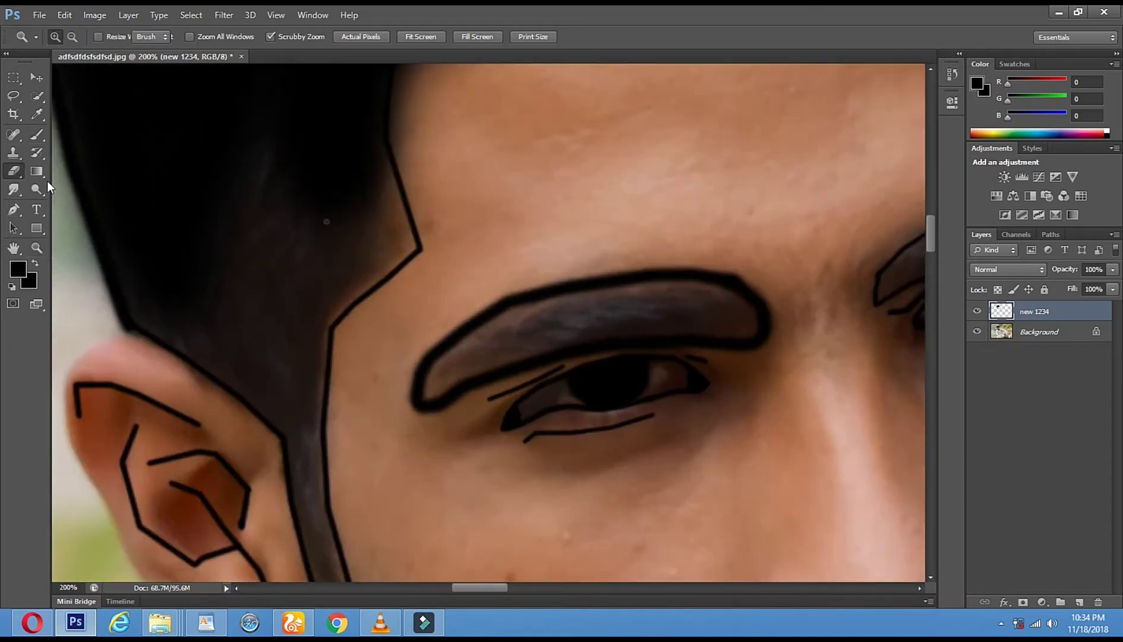
{"action": "scroll", "coordinate": [523, 339], "scroll_direction": "up", "scroll_amount": 3}
{"action": "scroll", "coordinate": [523, 339], "scroll_direction": "left", "scroll_amount": 2}
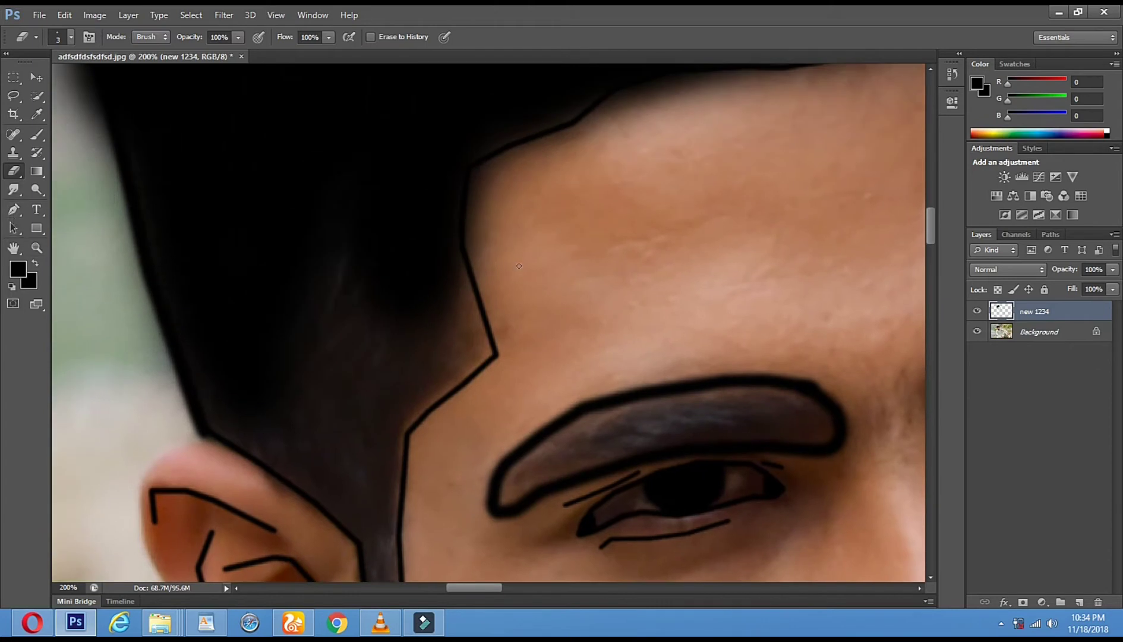
{"action": "right_click", "coordinate": [519, 266]}
{"action": "left_click", "coordinate": [567, 301]}
{"action": "left_click", "coordinate": [414, 230]}
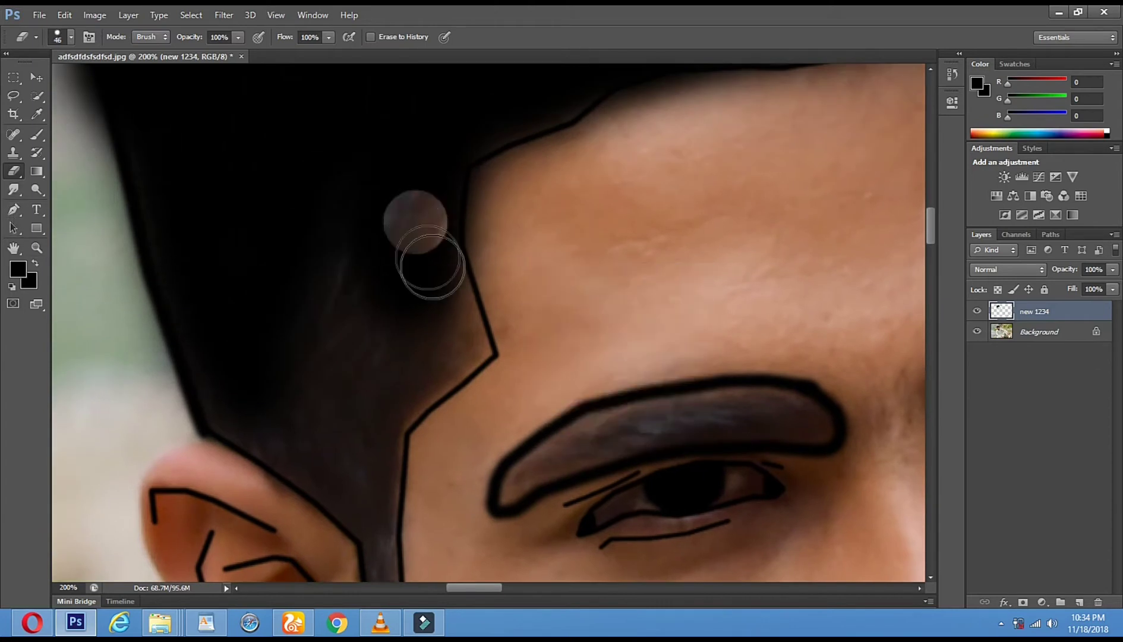
Paint the remaining hair at the temple and above the ear black, using a soft 45 px brush.
{"action": "left_click", "coordinate": [37, 135]}
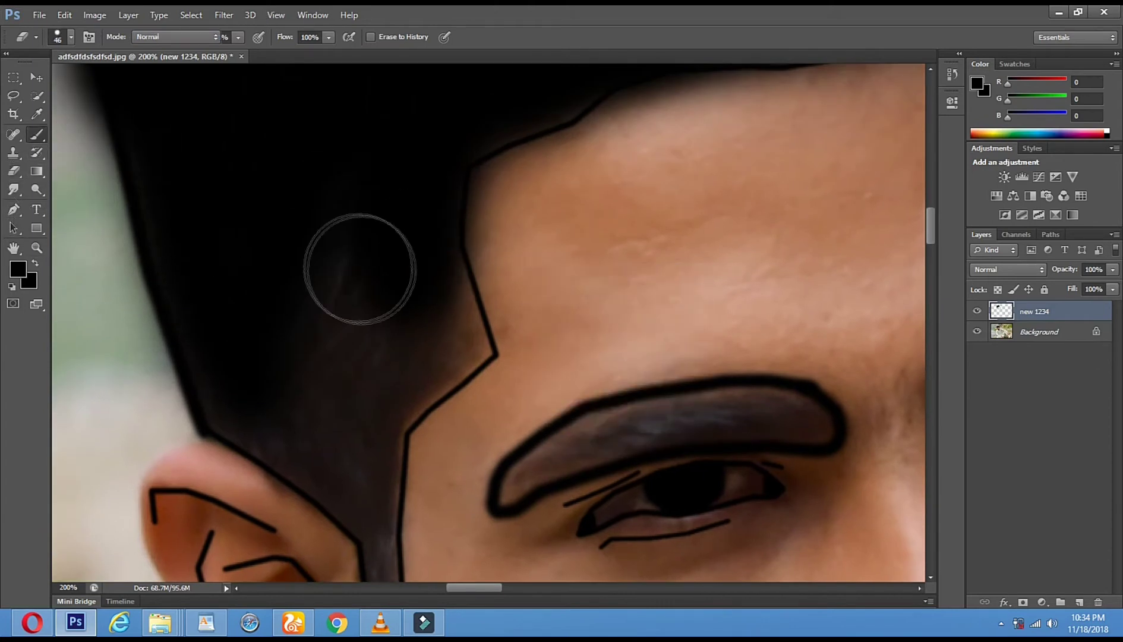
{"action": "right_click", "coordinate": [394, 248]}
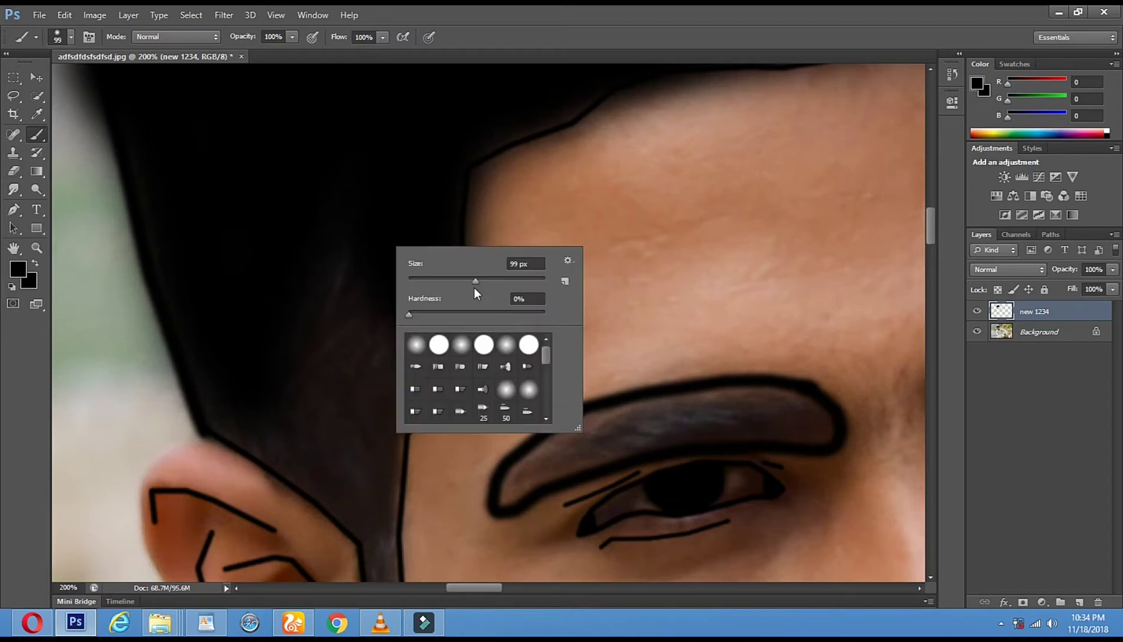
{"action": "left_click", "coordinate": [404, 193]}
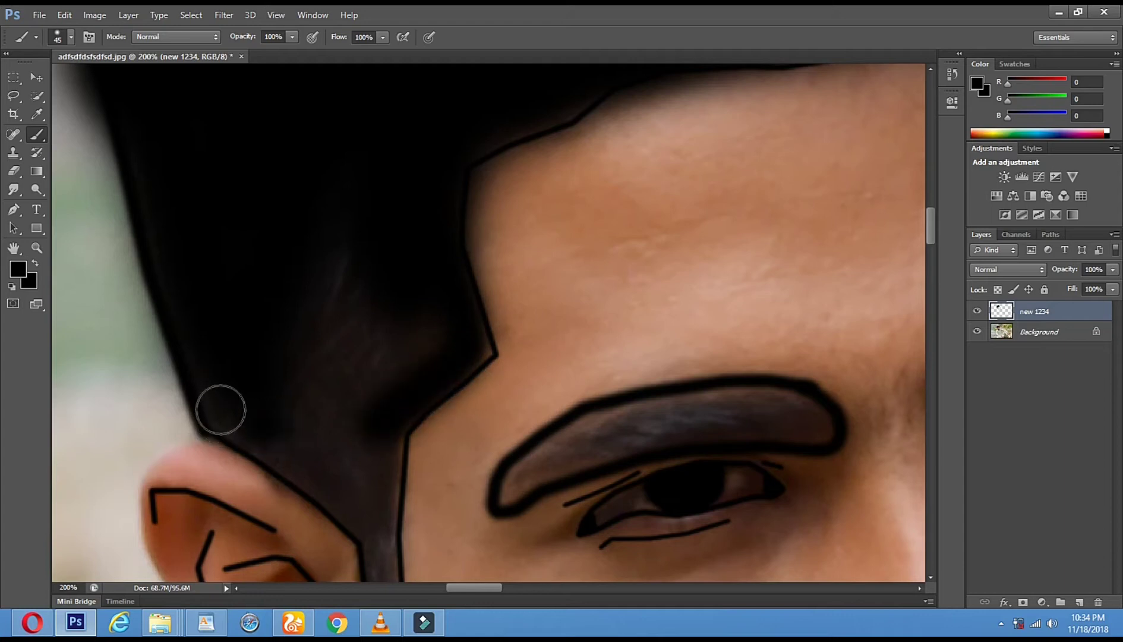
{"action": "left_click", "coordinate": [367, 508], "text": "shift"}
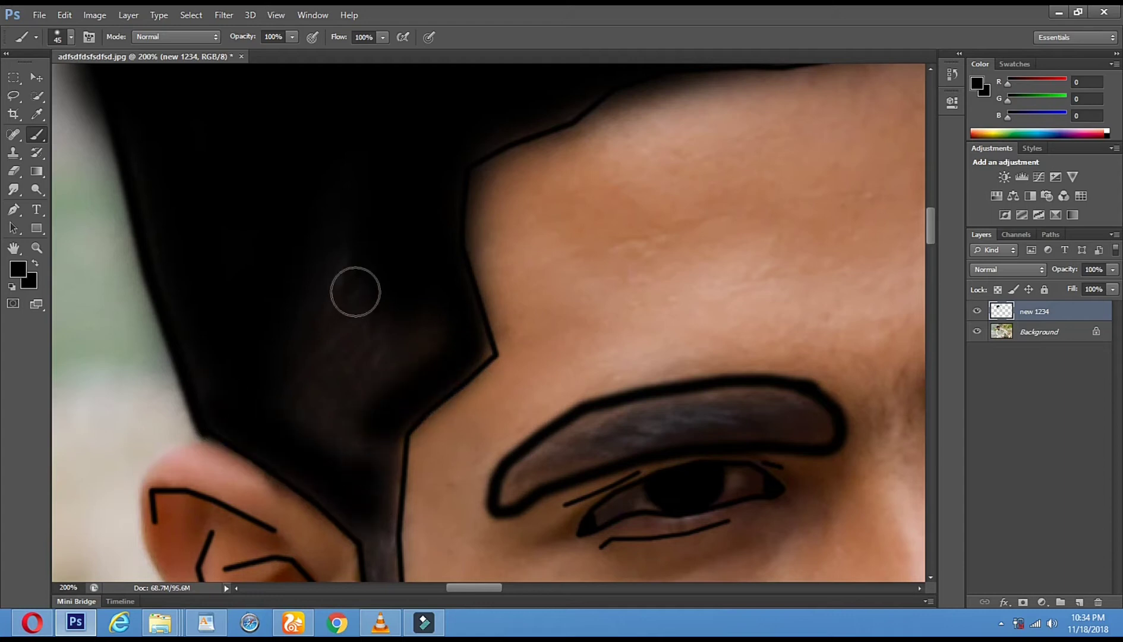
{"action": "left_click", "coordinate": [356, 290], "text": "shift"}
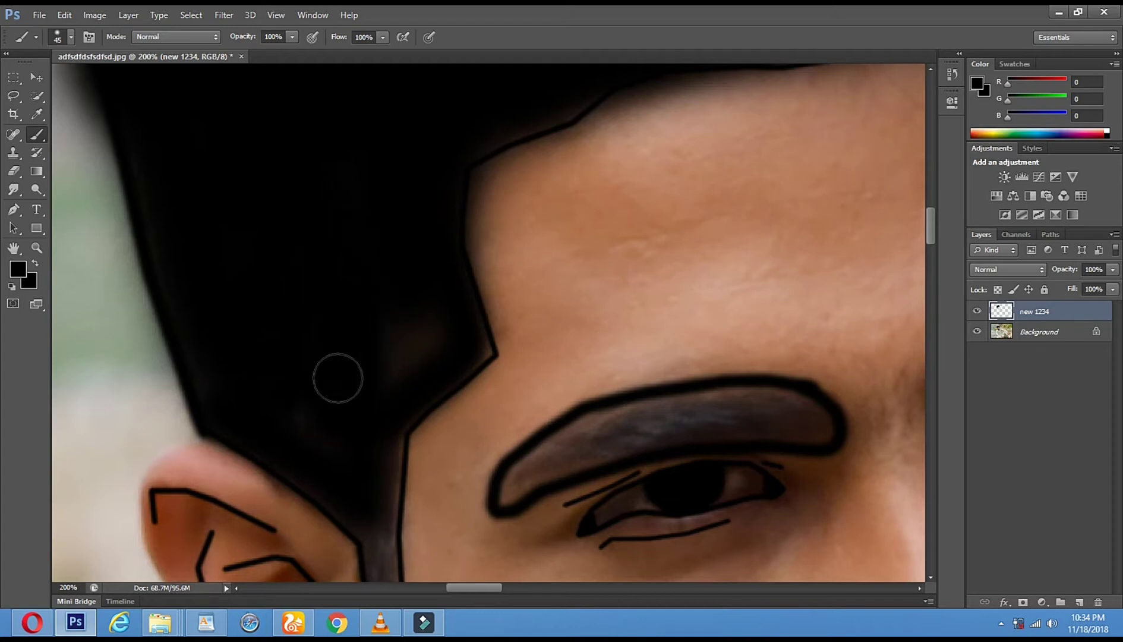
{"action": "left_click", "coordinate": [435, 315], "text": "shift"}
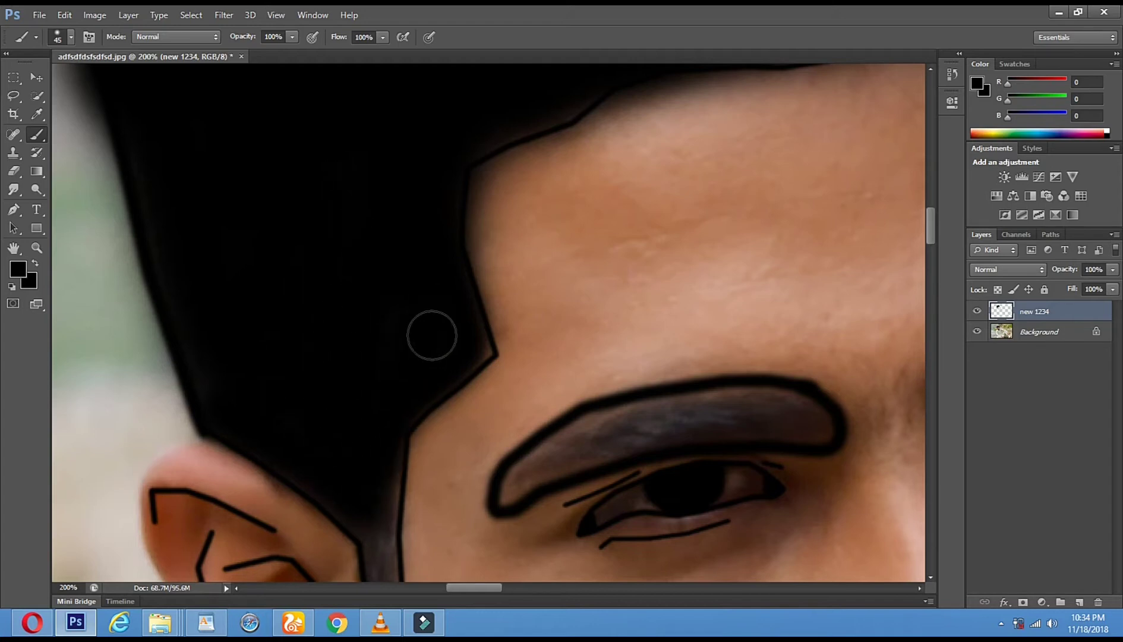
{"action": "left_click", "coordinate": [152, 199], "text": "shift"}
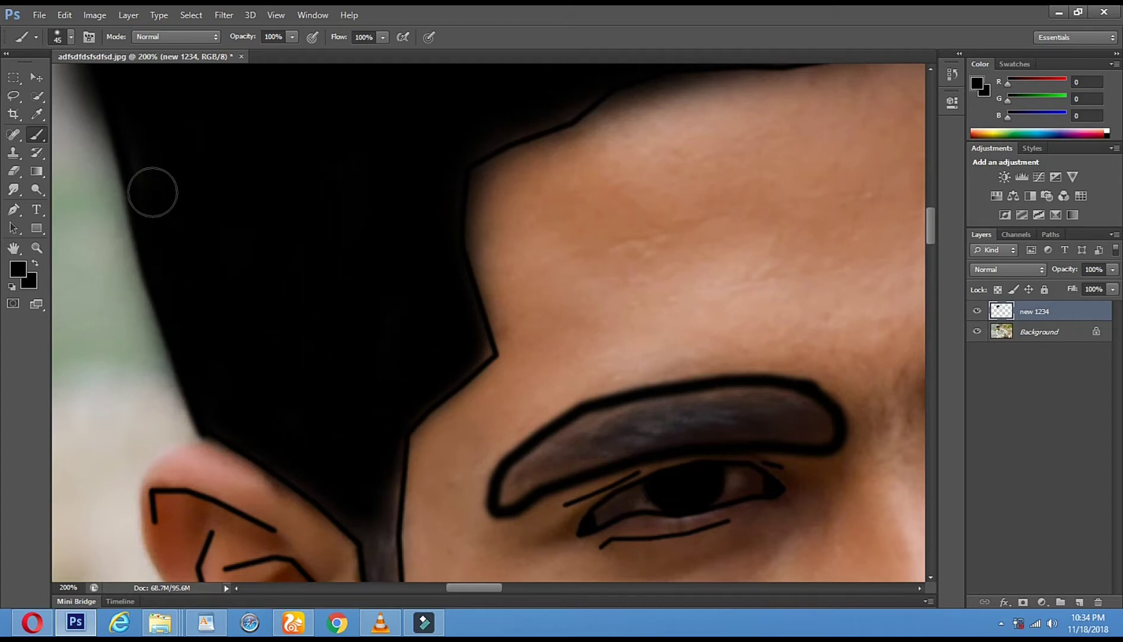
{"action": "left_click", "coordinate": [134, 121], "text": "shift"}
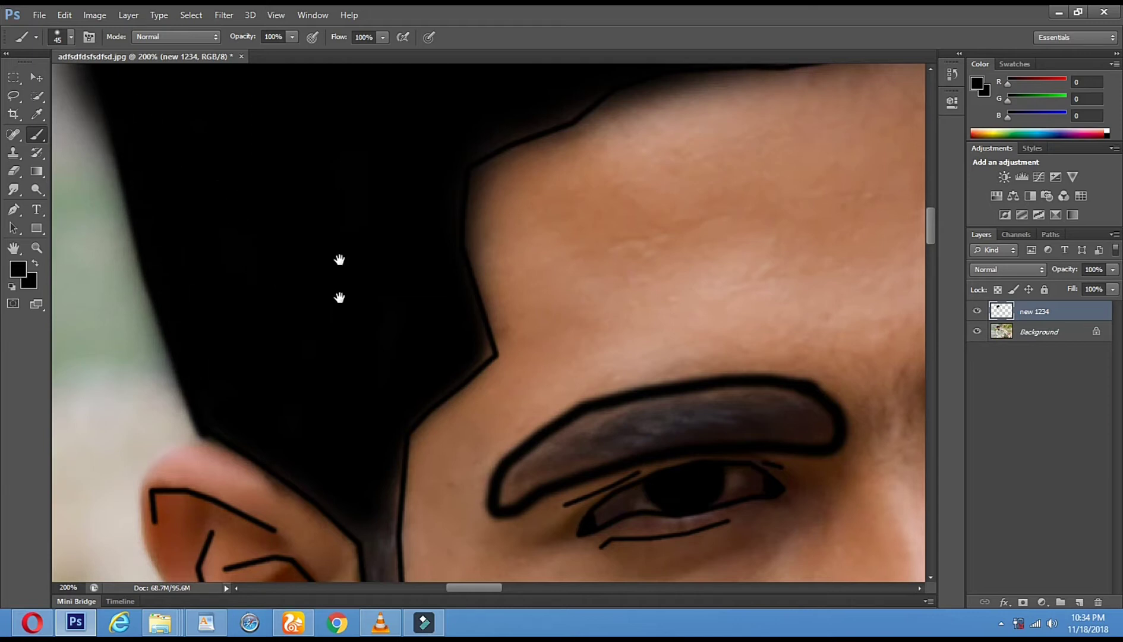
Set the brush to 21 px and paint the upper sideburn beside the ear black.
{"action": "scroll", "coordinate": [339, 296], "scroll_direction": "down", "scroll_amount": 3}
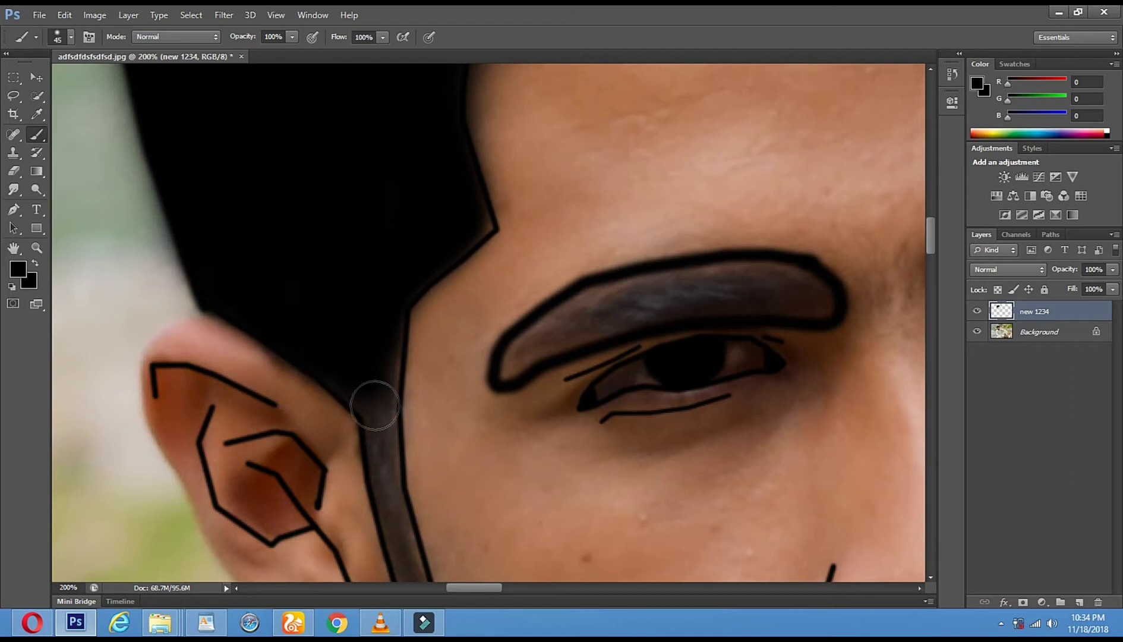
{"action": "scroll", "coordinate": [375, 219], "scroll_direction": "down", "scroll_amount": 3}
{"action": "right_click", "coordinate": [494, 258]}
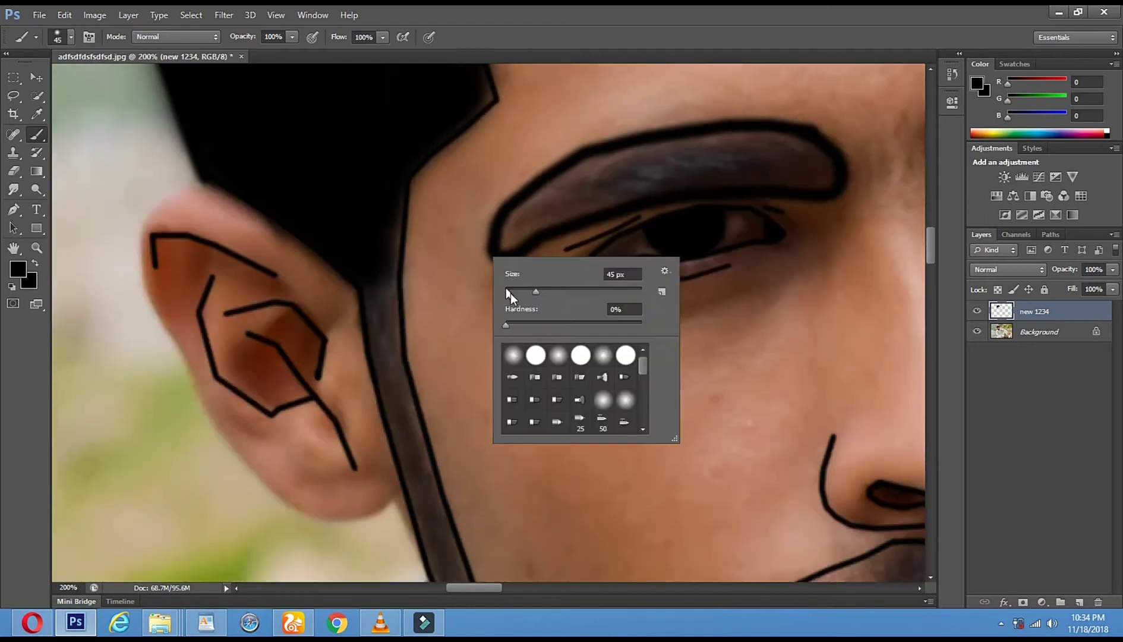
{"action": "left_click", "coordinate": [519, 291]}
{"action": "key", "text": "Return"}
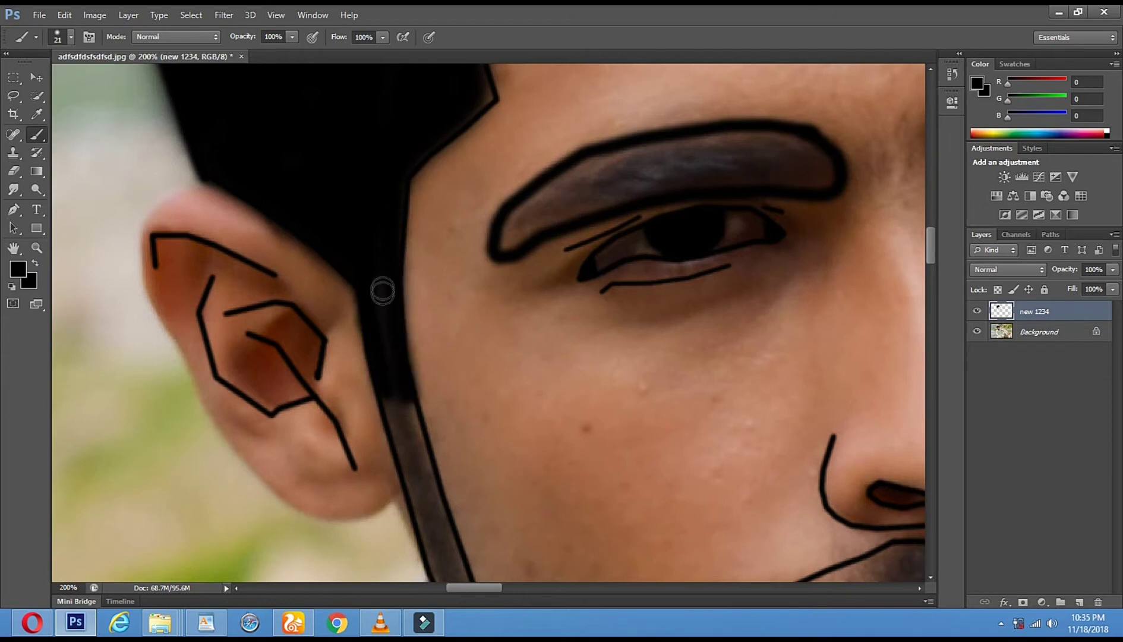
Continue the black fill down the sideburn below the ear and along the lower edge of the jaw beard.
{"action": "mouse_move", "coordinate": [418, 380]}
{"action": "left_mouse_down"}
{"action": "mouse_move", "coordinate": [394, 223]}
{"action": "mouse_move", "coordinate": [357, 128]}
{"action": "left_mouse_up"}
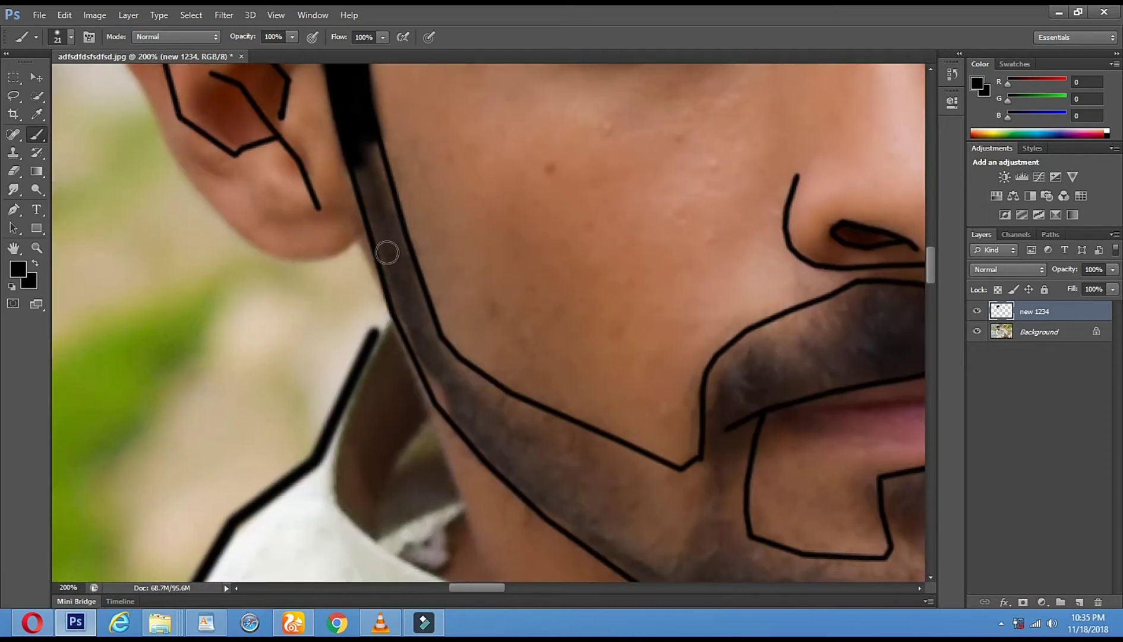
{"action": "left_click_drag", "start_coordinate": [385, 254], "coordinate": [374, 167]}
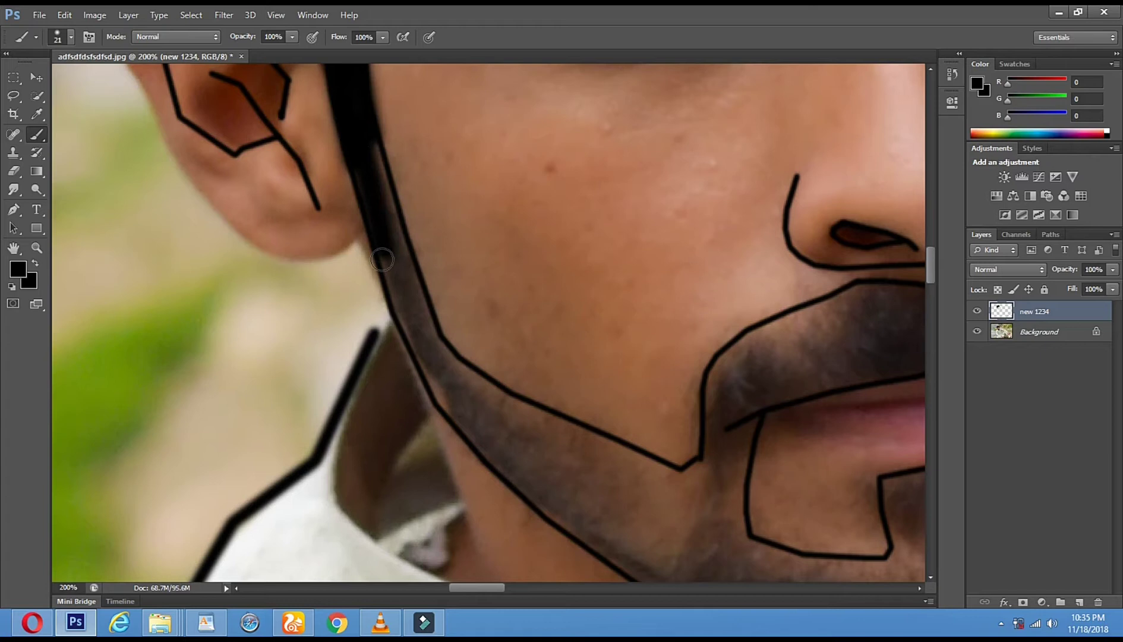
{"action": "left_click_drag", "start_coordinate": [388, 259], "coordinate": [379, 225]}
{"action": "left_click_drag", "start_coordinate": [369, 150], "coordinate": [367, 139]}
{"action": "mouse_move", "coordinate": [407, 279]}
{"action": "left_mouse_down"}
{"action": "mouse_move", "coordinate": [383, 252]}
{"action": "mouse_move", "coordinate": [416, 348]}
{"action": "left_mouse_up"}
{"action": "mouse_move", "coordinate": [447, 392]}
{"action": "left_mouse_down"}
{"action": "mouse_move", "coordinate": [538, 502]}
{"action": "mouse_move", "coordinate": [621, 561]}
{"action": "left_mouse_up"}
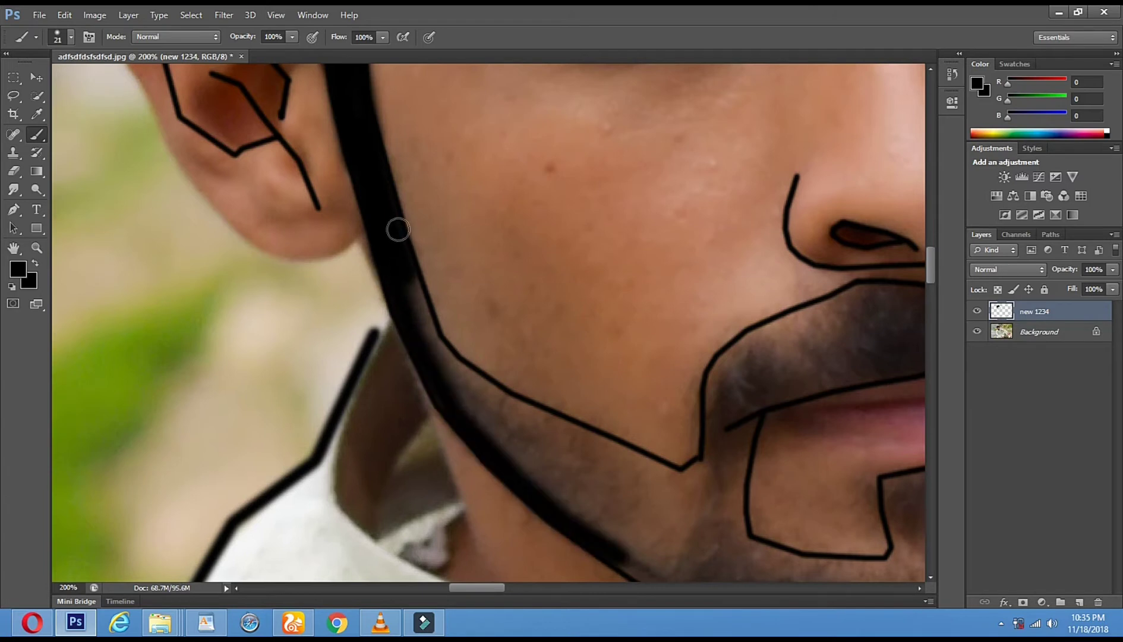
Paint the upper edge of the cheek beard black from the sideburn to its corner near the mouth.
{"action": "mouse_move", "coordinate": [437, 338]}
{"action": "left_mouse_down"}
{"action": "mouse_move", "coordinate": [461, 370]}
{"action": "mouse_move", "coordinate": [543, 404]}
{"action": "left_mouse_up"}
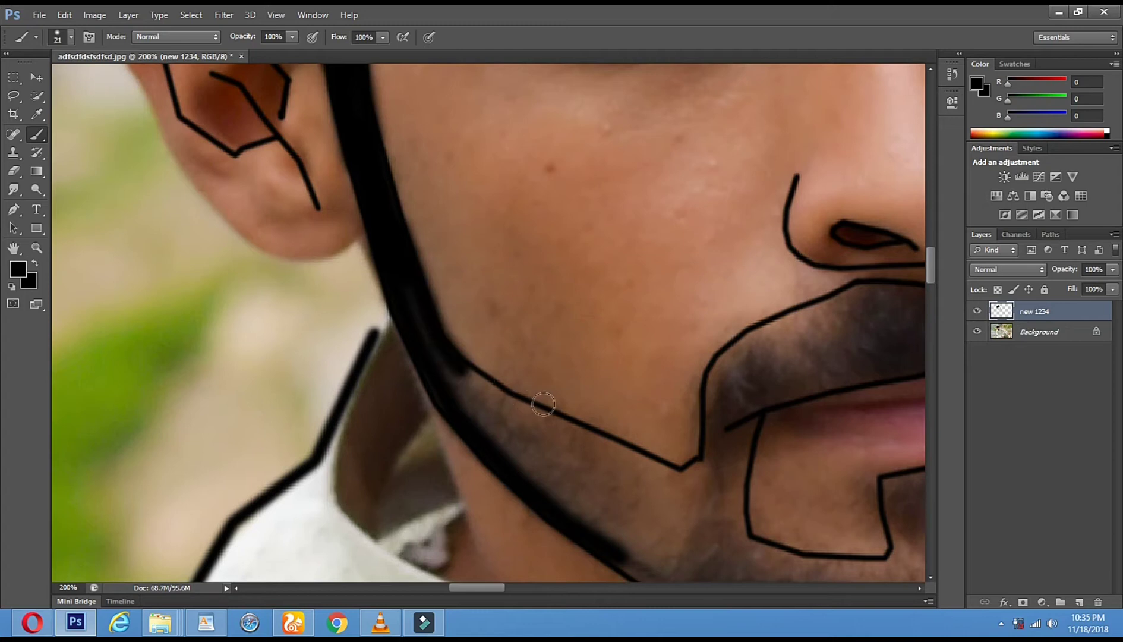
{"action": "left_click_drag", "start_coordinate": [462, 370], "coordinate": [558, 420]}
{"action": "left_click", "coordinate": [690, 472], "text": "shift"}
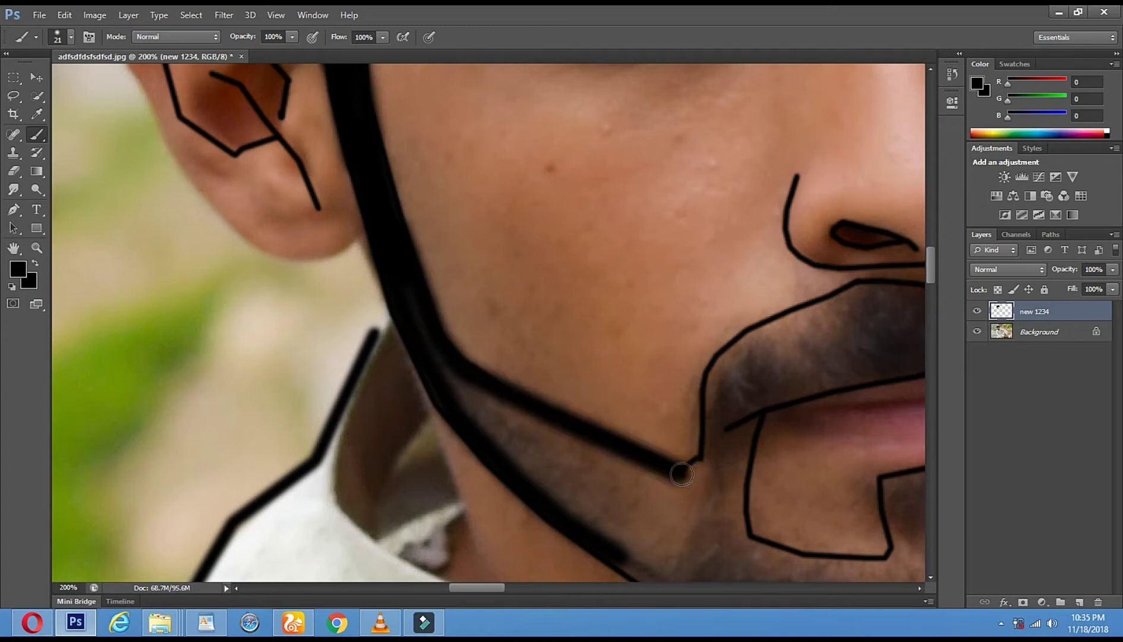
{"action": "left_click_drag", "start_coordinate": [494, 440], "coordinate": [449, 373]}
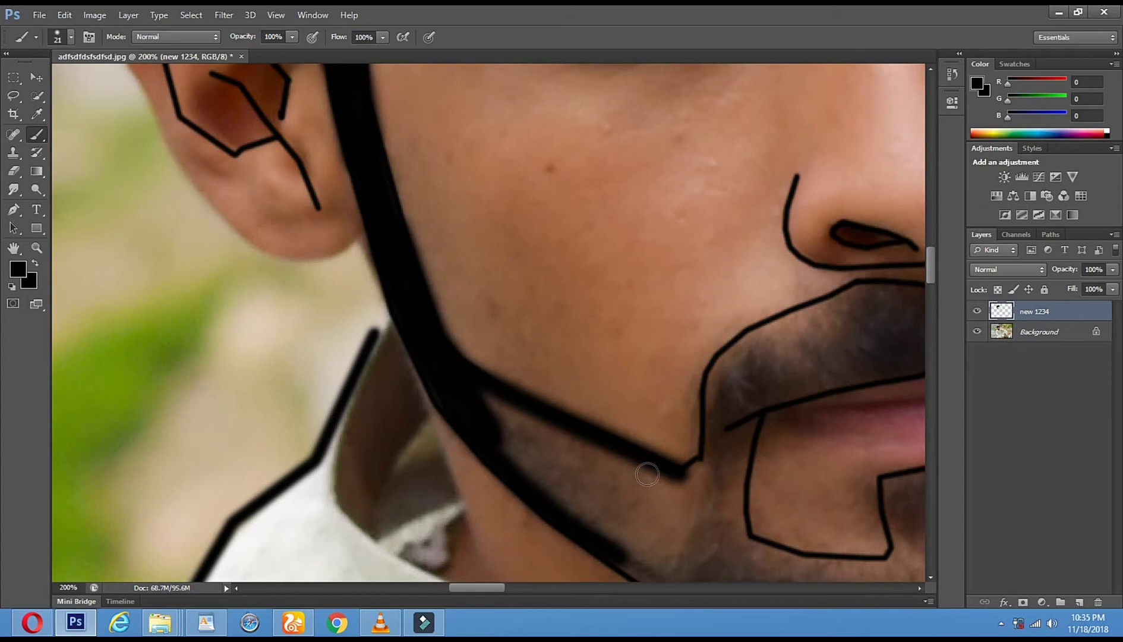
{"action": "left_click", "coordinate": [647, 473], "text": "shift"}
Set the brush to 33 px and fill the jaw beard black, continuing along the chin's lower outline.
{"action": "right_click", "coordinate": [658, 483]}
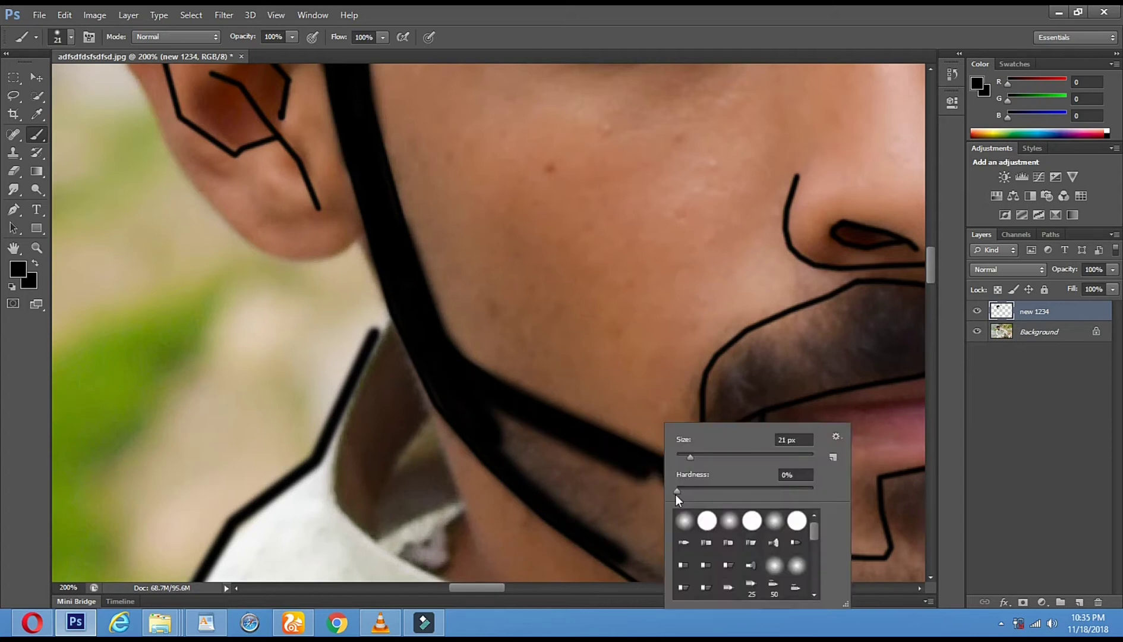
{"action": "left_click", "coordinate": [699, 464]}
{"action": "left_click", "coordinate": [478, 411]}
{"action": "left_click_drag", "start_coordinate": [578, 461], "coordinate": [502, 424]}
{"action": "left_click_drag", "start_coordinate": [712, 489], "coordinate": [552, 293]}
{"action": "mouse_move", "coordinate": [355, 242]}
{"action": "left_mouse_down"}
{"action": "mouse_move", "coordinate": [540, 369]}
{"action": "mouse_move", "coordinate": [337, 237]}
{"action": "mouse_move", "coordinate": [433, 334]}
{"action": "mouse_move", "coordinate": [602, 444]}
{"action": "mouse_move", "coordinate": [588, 445]}
{"action": "mouse_move", "coordinate": [655, 464]}
{"action": "mouse_move", "coordinate": [824, 462]}
{"action": "left_mouse_up"}
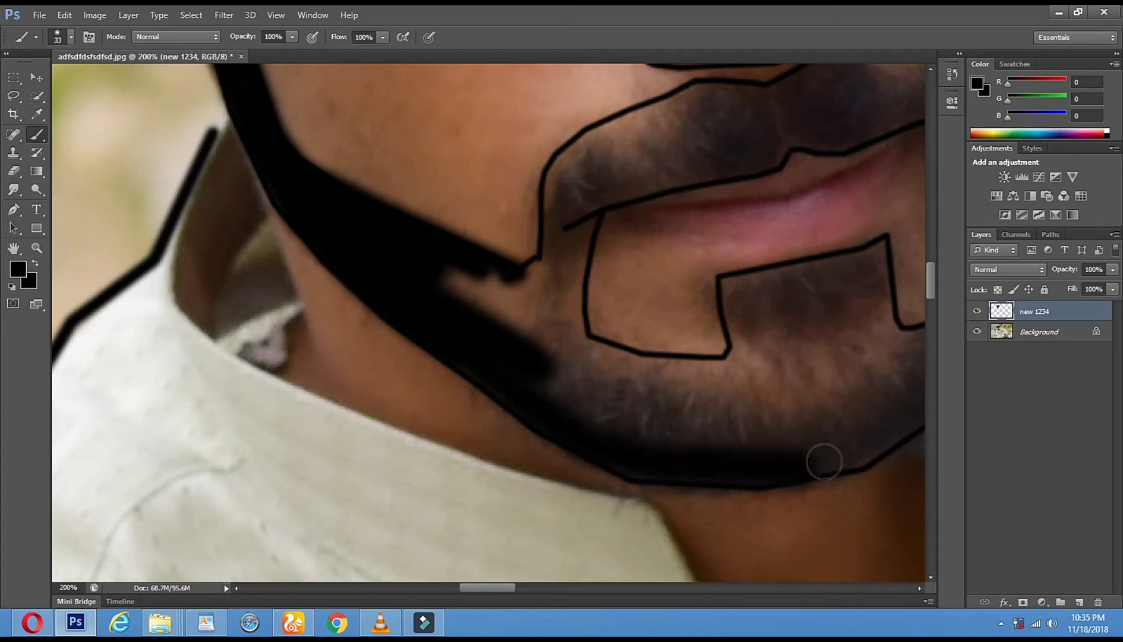
Fill the chin beard, the patch under the lower lip and the strip rising to the moustache corner with black.
{"action": "left_click_drag", "start_coordinate": [725, 461], "coordinate": [446, 473]}
{"action": "mouse_move", "coordinate": [650, 406]}
{"action": "left_mouse_down"}
{"action": "mouse_move", "coordinate": [696, 358]}
{"action": "mouse_move", "coordinate": [649, 424]}
{"action": "left_mouse_up"}
{"action": "mouse_move", "coordinate": [570, 462]}
{"action": "left_mouse_down"}
{"action": "mouse_move", "coordinate": [656, 415]}
{"action": "mouse_move", "coordinate": [712, 323]}
{"action": "mouse_move", "coordinate": [632, 368]}
{"action": "mouse_move", "coordinate": [599, 338]}
{"action": "mouse_move", "coordinate": [586, 265]}
{"action": "left_mouse_up"}
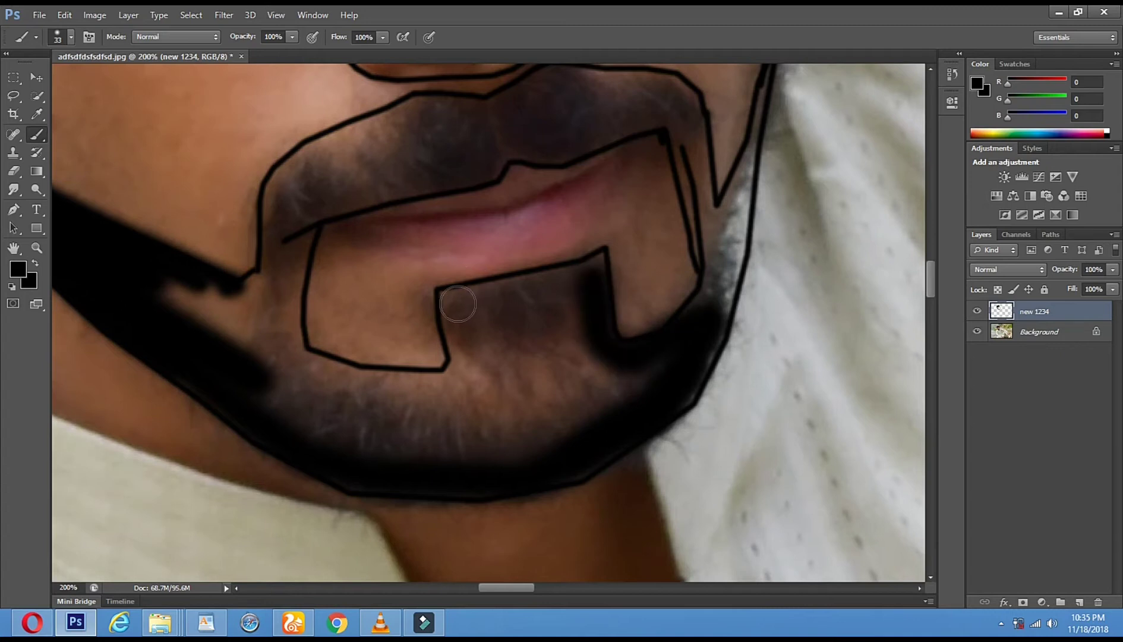
{"action": "left_click", "coordinate": [456, 301], "text": "shift"}
{"action": "mouse_move", "coordinate": [452, 324]}
{"action": "left_mouse_down"}
{"action": "mouse_move", "coordinate": [464, 331]}
{"action": "mouse_move", "coordinate": [552, 301]}
{"action": "mouse_move", "coordinate": [594, 263]}
{"action": "left_mouse_up"}
{"action": "mouse_move", "coordinate": [563, 404]}
{"action": "left_mouse_down"}
{"action": "mouse_move", "coordinate": [565, 339]}
{"action": "mouse_move", "coordinate": [592, 393]}
{"action": "mouse_move", "coordinate": [578, 345]}
{"action": "mouse_move", "coordinate": [606, 381]}
{"action": "mouse_move", "coordinate": [654, 375]}
{"action": "mouse_move", "coordinate": [552, 428]}
{"action": "mouse_move", "coordinate": [605, 399]}
{"action": "mouse_move", "coordinate": [584, 463]}
{"action": "mouse_move", "coordinate": [642, 428]}
{"action": "mouse_move", "coordinate": [673, 361]}
{"action": "mouse_move", "coordinate": [551, 380]}
{"action": "mouse_move", "coordinate": [510, 330]}
{"action": "mouse_move", "coordinate": [512, 393]}
{"action": "mouse_move", "coordinate": [535, 347]}
{"action": "mouse_move", "coordinate": [482, 356]}
{"action": "mouse_move", "coordinate": [481, 416]}
{"action": "mouse_move", "coordinate": [364, 409]}
{"action": "mouse_move", "coordinate": [303, 388]}
{"action": "mouse_move", "coordinate": [485, 387]}
{"action": "mouse_move", "coordinate": [366, 399]}
{"action": "mouse_move", "coordinate": [587, 409]}
{"action": "mouse_move", "coordinate": [415, 438]}
{"action": "mouse_move", "coordinate": [542, 443]}
{"action": "mouse_move", "coordinate": [399, 447]}
{"action": "mouse_move", "coordinate": [316, 422]}
{"action": "mouse_move", "coordinate": [392, 424]}
{"action": "mouse_move", "coordinate": [255, 389]}
{"action": "mouse_move", "coordinate": [361, 438]}
{"action": "mouse_move", "coordinate": [301, 378]}
{"action": "mouse_move", "coordinate": [544, 398]}
{"action": "left_mouse_up"}
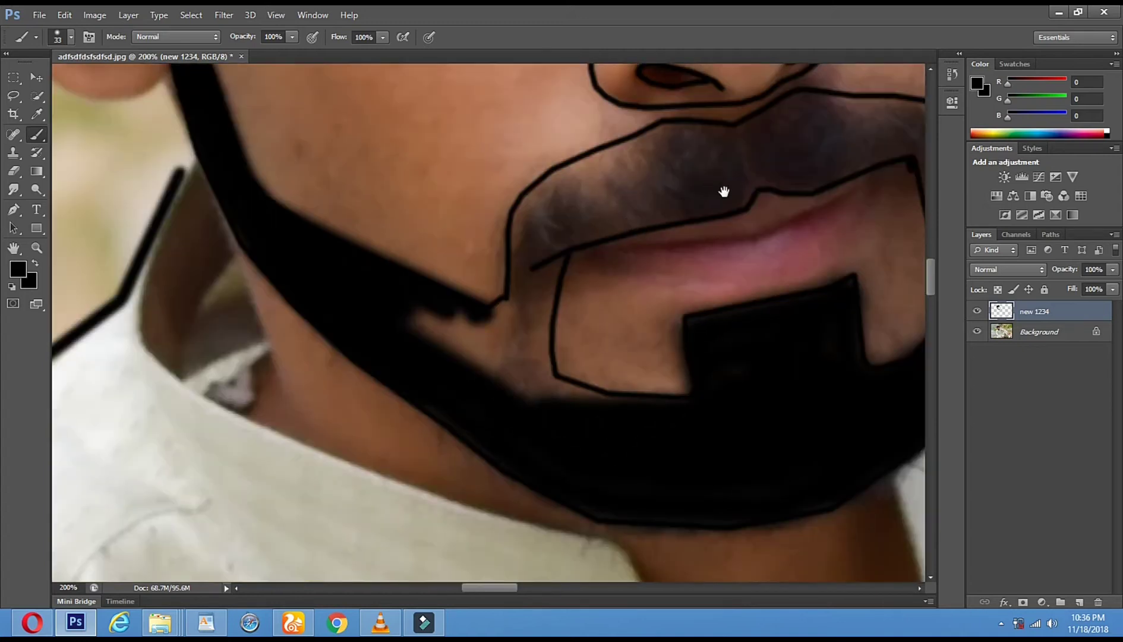
{"action": "left_click_drag", "start_coordinate": [707, 192], "coordinate": [653, 289]}
{"action": "mouse_move", "coordinate": [389, 401]}
{"action": "left_mouse_down"}
{"action": "mouse_move", "coordinate": [420, 462]}
{"action": "mouse_move", "coordinate": [489, 494]}
{"action": "mouse_move", "coordinate": [570, 506]}
{"action": "mouse_move", "coordinate": [500, 489]}
{"action": "mouse_move", "coordinate": [412, 432]}
{"action": "mouse_move", "coordinate": [351, 411]}
{"action": "mouse_move", "coordinate": [426, 462]}
{"action": "mouse_move", "coordinate": [349, 414]}
{"action": "mouse_move", "coordinate": [426, 426]}
{"action": "mouse_move", "coordinate": [394, 406]}
{"action": "mouse_move", "coordinate": [437, 429]}
{"action": "mouse_move", "coordinate": [466, 301]}
{"action": "left_mouse_up"}
Switch to a hard round 9 px brush and paint the moustache's outer corner cleanly up to its outline.
{"action": "right_click", "coordinate": [468, 298]}
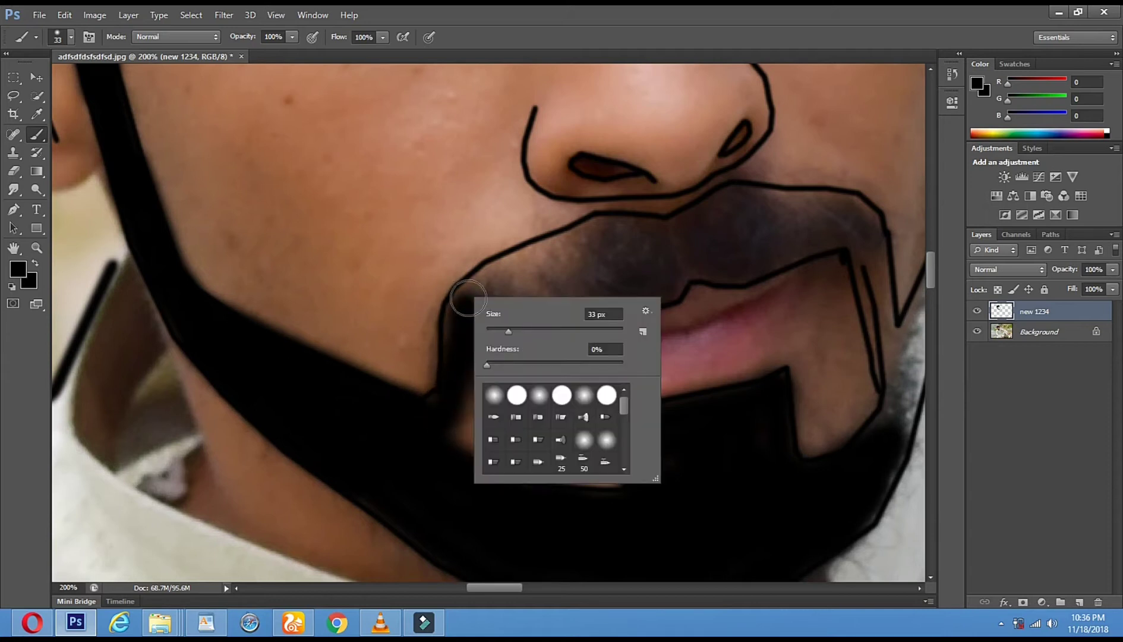
{"action": "left_click", "coordinate": [517, 393]}
{"action": "left_click", "coordinate": [414, 426]}
{"action": "right_click", "coordinate": [441, 423]}
{"action": "left_click_drag", "start_coordinate": [484, 456], "coordinate": [463, 454]}
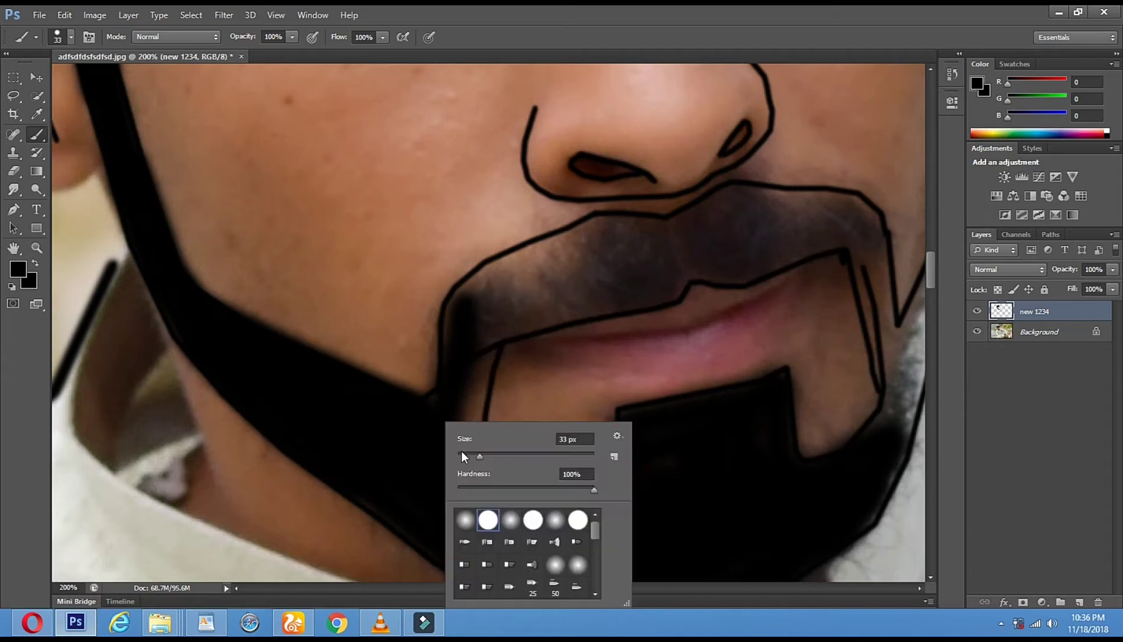
{"action": "left_click", "coordinate": [426, 406]}
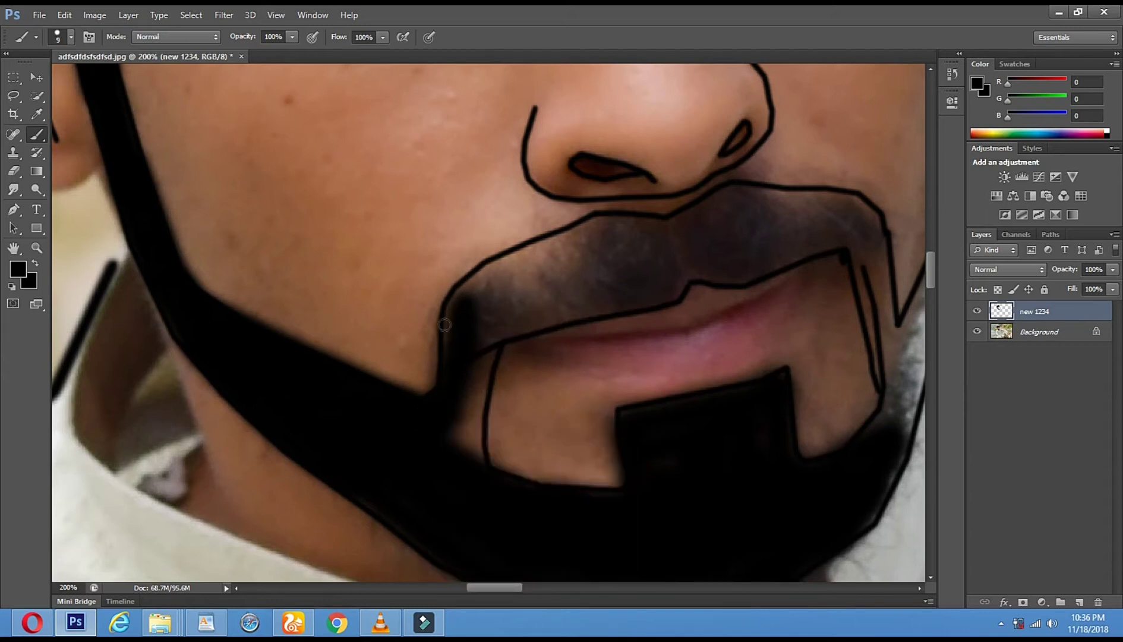
{"action": "left_click_drag", "start_coordinate": [445, 325], "coordinate": [470, 282]}
{"action": "left_click", "coordinate": [495, 269], "text": "shift"}
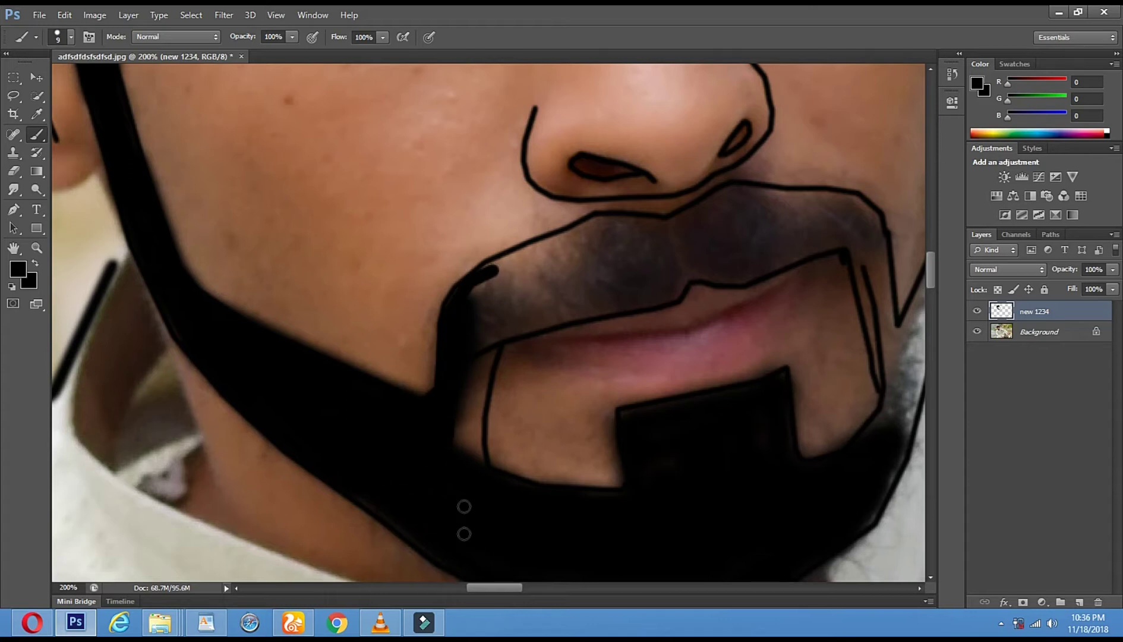
Set the brush to 45 px and cover the remaining faint areas of the chin beard with solid black.
{"action": "scroll", "coordinate": [460, 381], "scroll_direction": "down", "scroll_amount": 3}
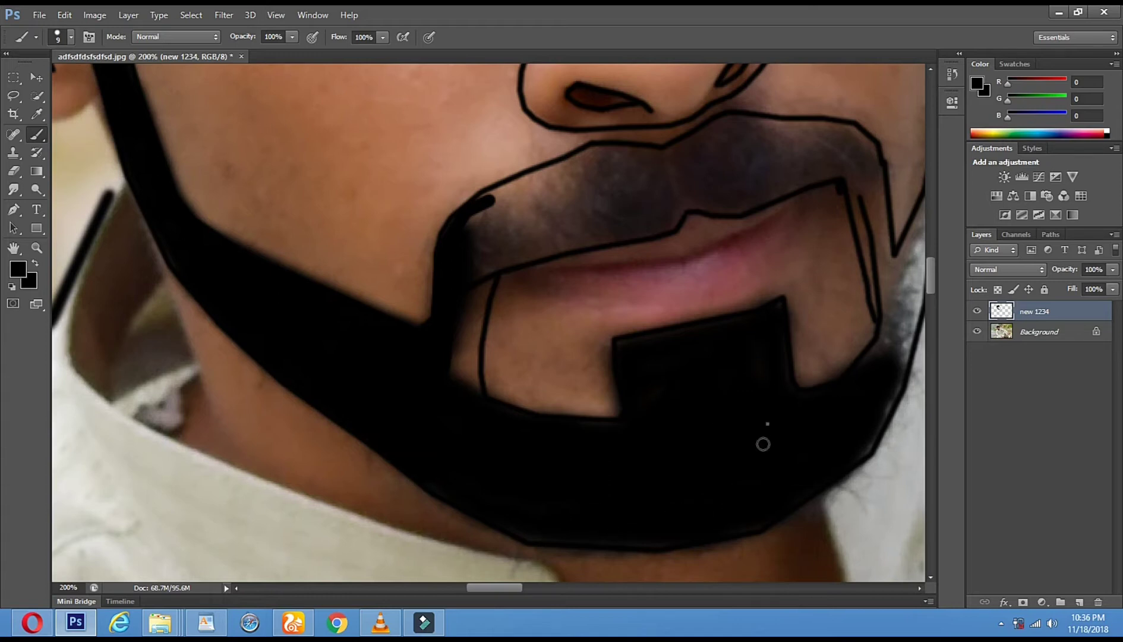
{"action": "right_click", "coordinate": [763, 444]}
{"action": "left_click_drag", "start_coordinate": [789, 457], "coordinate": [799, 457]}
{"action": "key", "text": "Return"}
{"action": "right_click", "coordinate": [715, 454]}
{"action": "left_click_drag", "start_coordinate": [724, 456], "coordinate": [740, 457]}
{"action": "key", "text": "Return"}
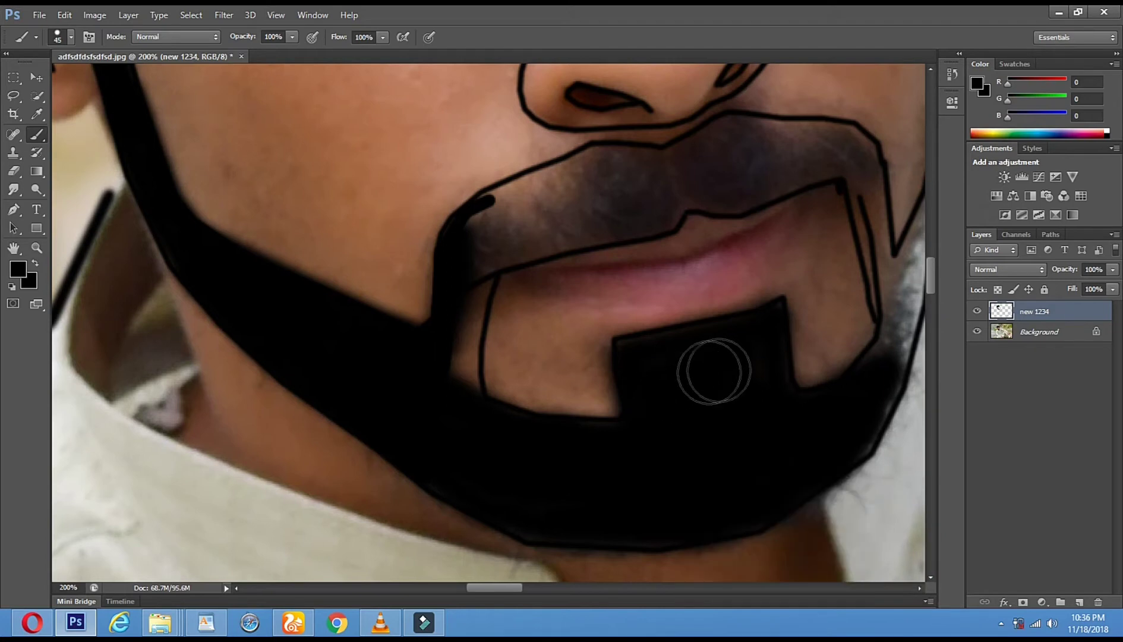
{"action": "mouse_move", "coordinate": [501, 531]}
{"action": "left_mouse_down"}
{"action": "mouse_move", "coordinate": [495, 494]}
{"action": "mouse_move", "coordinate": [518, 515]}
{"action": "mouse_move", "coordinate": [615, 518]}
{"action": "left_mouse_up"}
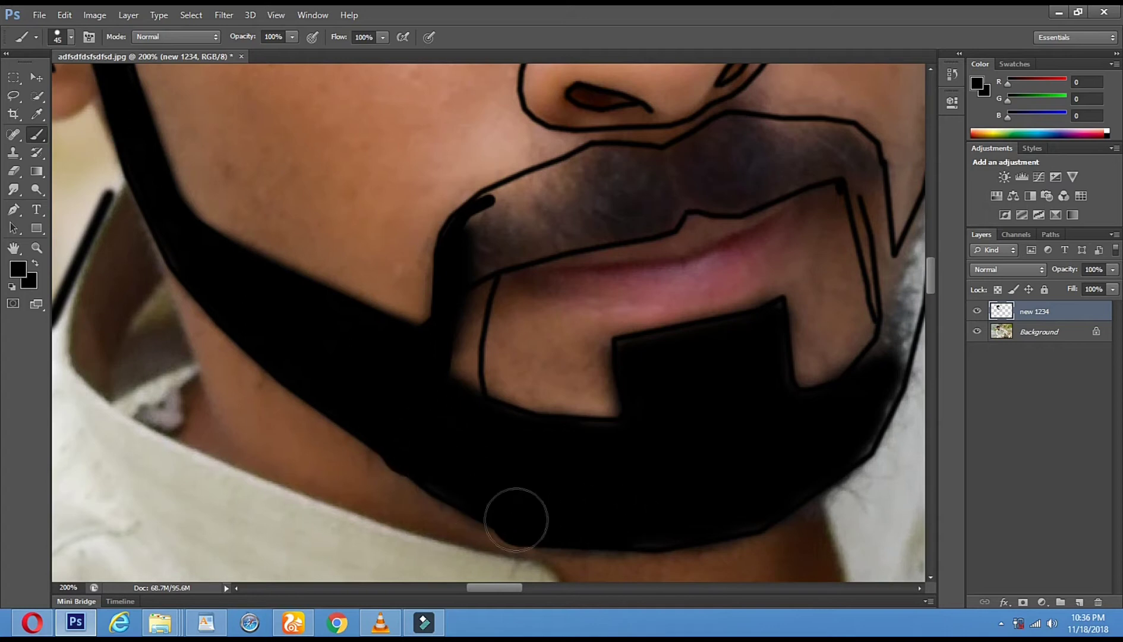
Set the brush to 19 px and paint the upper outer part of the moustache black along its outline.
{"action": "left_click_drag", "start_coordinate": [594, 477], "coordinate": [493, 578]}
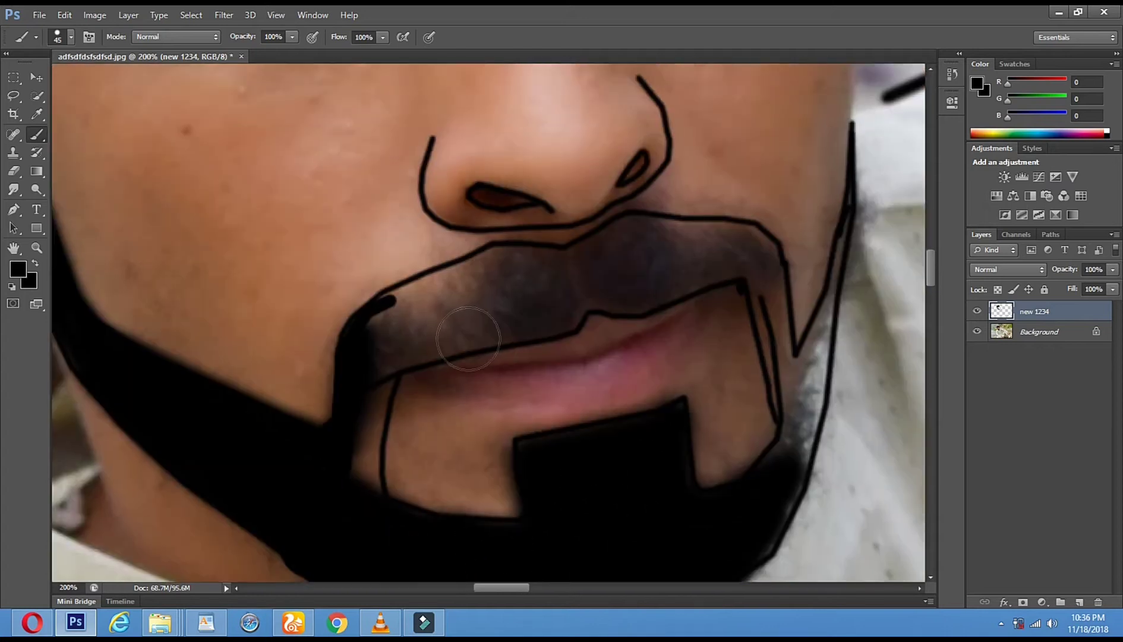
{"action": "right_click", "coordinate": [468, 339]}
{"action": "left_click_drag", "start_coordinate": [492, 340], "coordinate": [489, 341]}
{"action": "left_click", "coordinate": [384, 317]}
{"action": "mouse_move", "coordinate": [381, 314]}
{"action": "left_mouse_down"}
{"action": "mouse_move", "coordinate": [427, 291]}
{"action": "mouse_move", "coordinate": [358, 320]}
{"action": "mouse_move", "coordinate": [351, 346]}
{"action": "mouse_move", "coordinate": [370, 348]}
{"action": "left_mouse_up"}
Try a brush stroke across the moustache out to the cheek, and undo it.
{"action": "left_click_drag", "start_coordinate": [498, 296], "coordinate": [334, 336]}
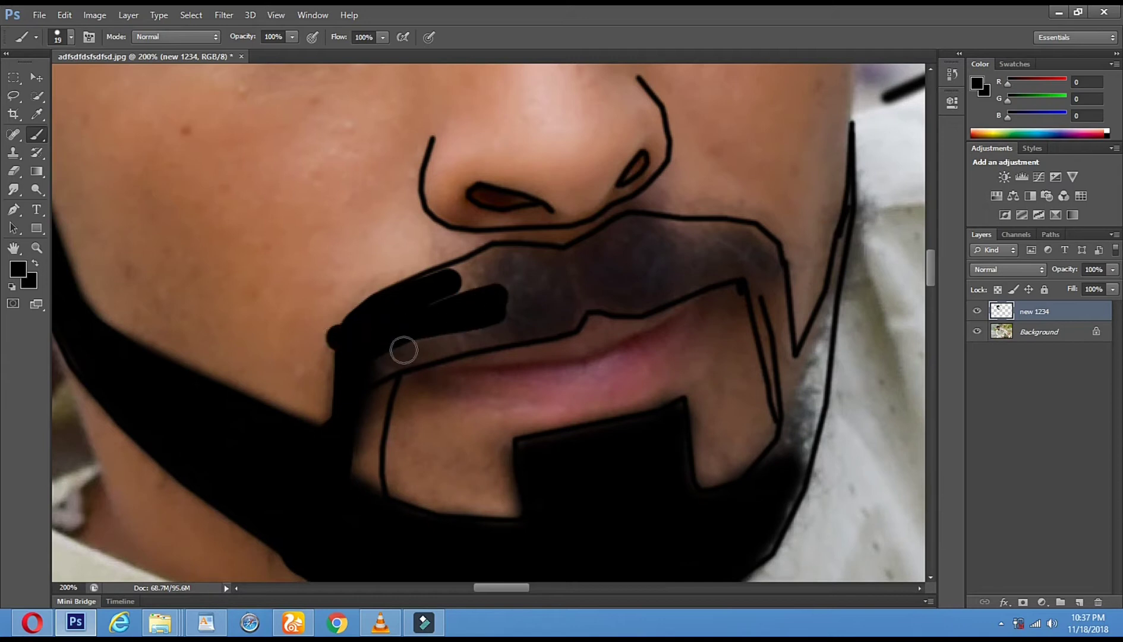
{"action": "left_click", "coordinate": [94, 14]}
{"action": "mouse_move", "coordinate": [183, 59]}
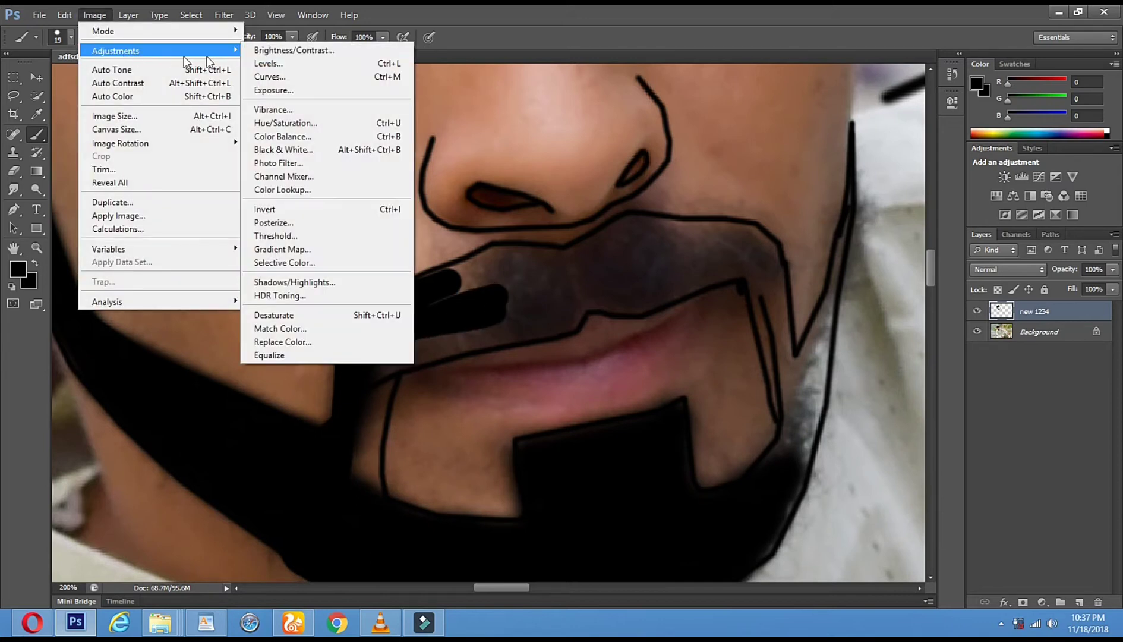
{"action": "mouse_move", "coordinate": [62, 15]}
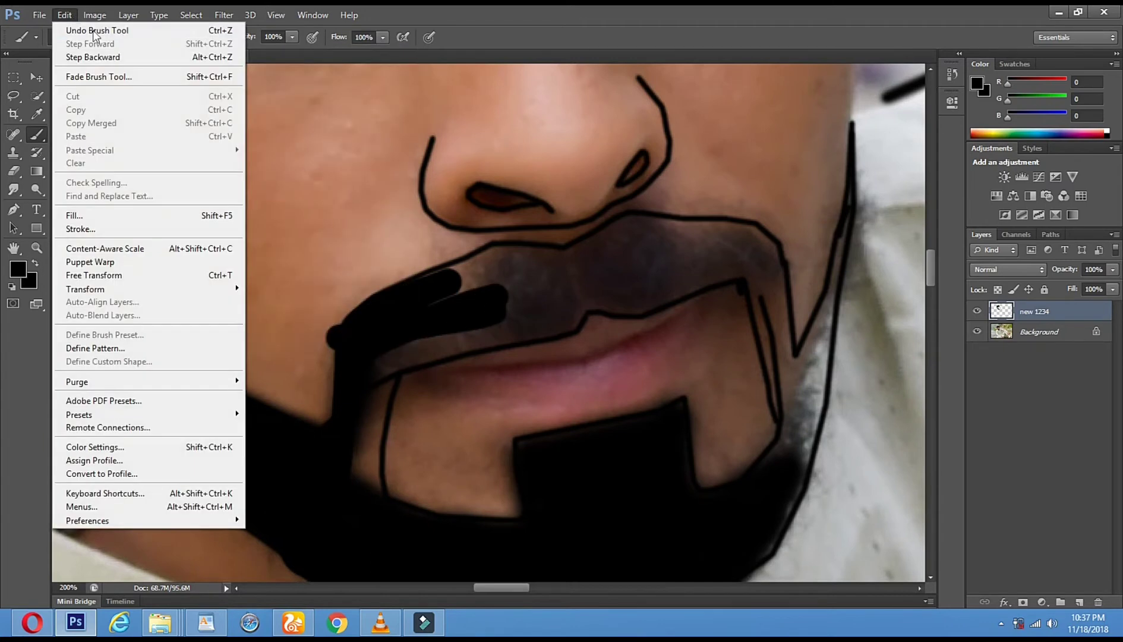
{"action": "left_click", "coordinate": [220, 30]}
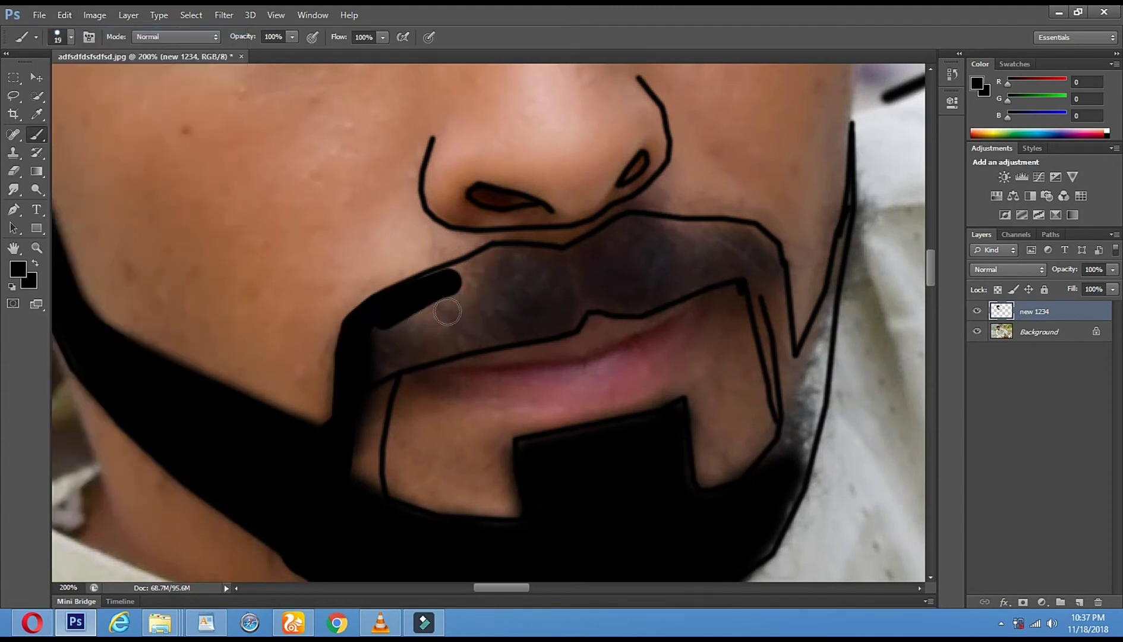
Paint the moustache's outer half and the band along its upper edge black with the 19 px brush.
{"action": "left_click_drag", "start_coordinate": [379, 329], "coordinate": [502, 292]}
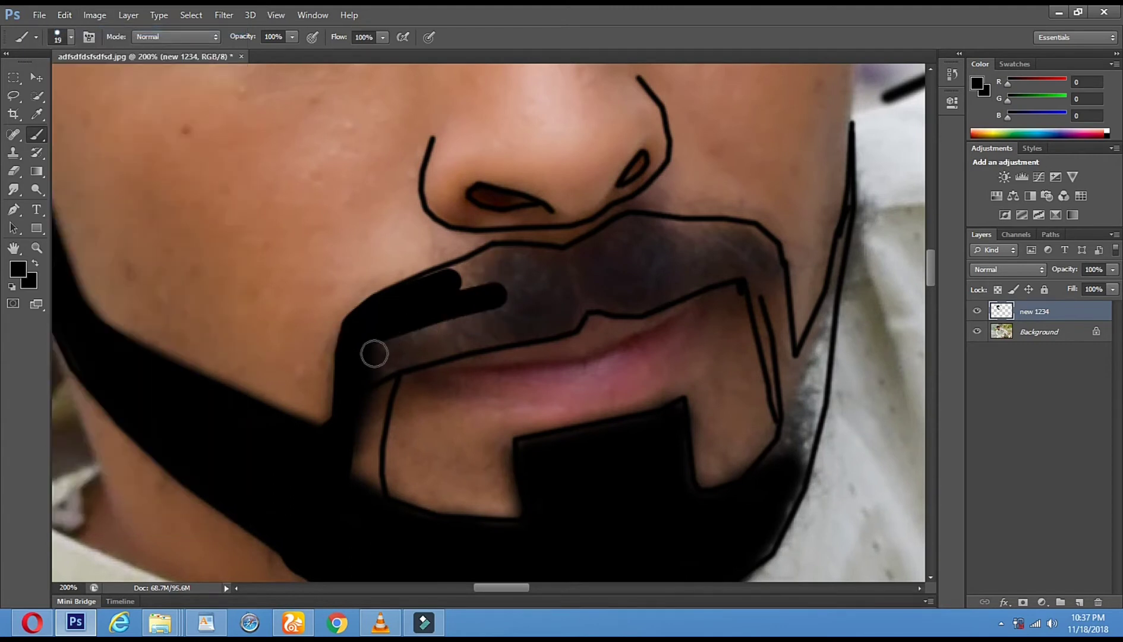
{"action": "left_click_drag", "start_coordinate": [381, 359], "coordinate": [423, 346]}
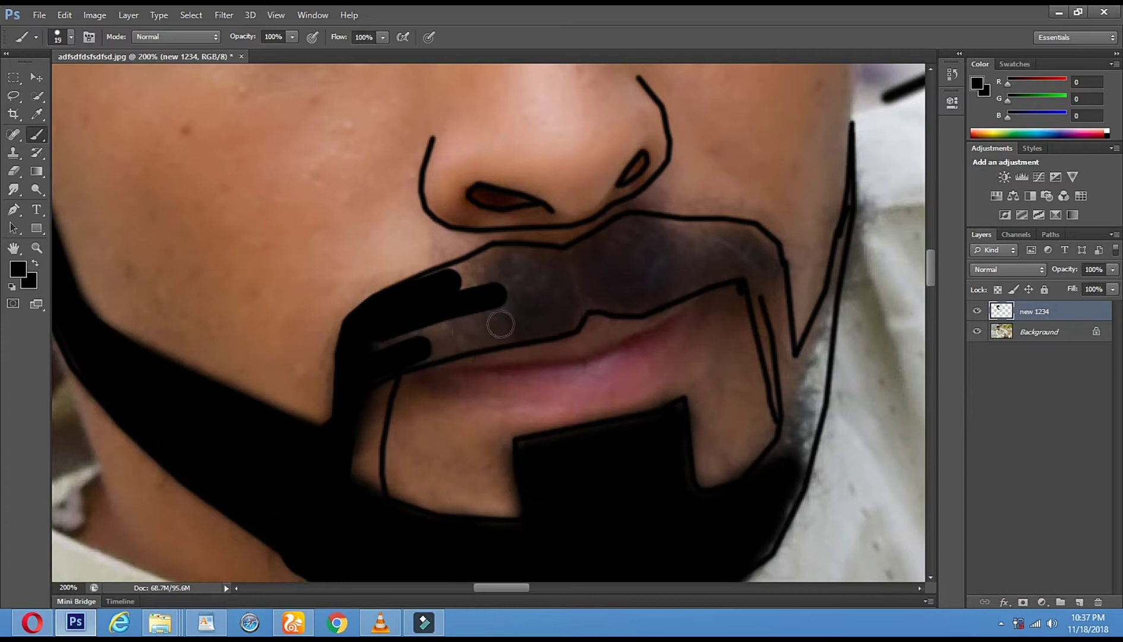
{"action": "left_click_drag", "start_coordinate": [516, 324], "coordinate": [542, 326]}
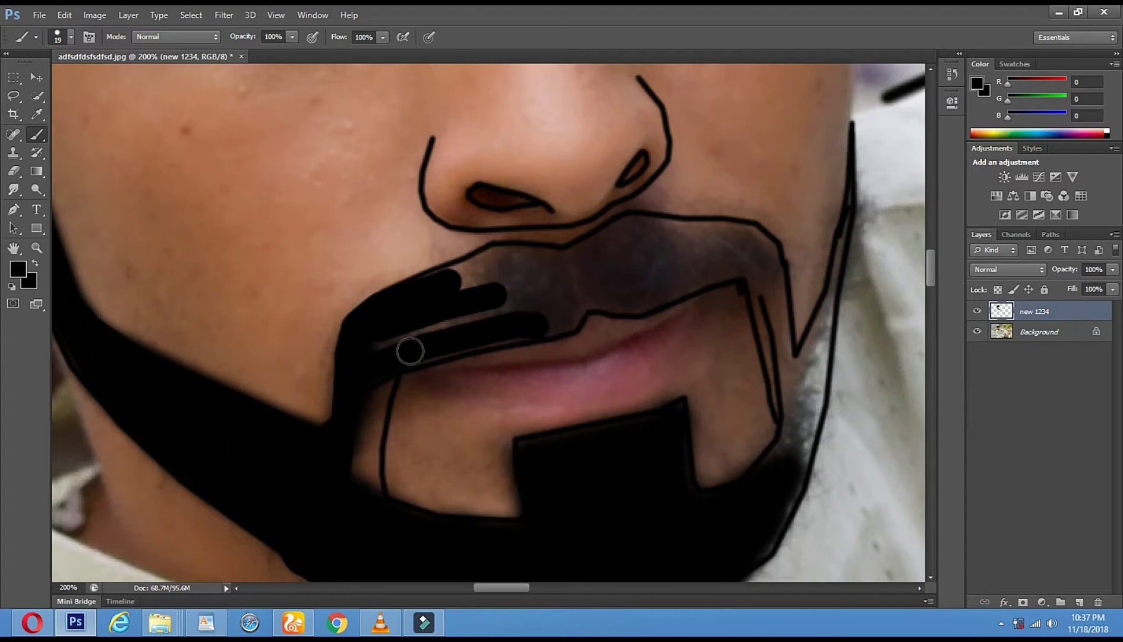
{"action": "mouse_move", "coordinate": [536, 273]}
{"action": "left_mouse_down"}
{"action": "mouse_move", "coordinate": [385, 340]}
{"action": "mouse_move", "coordinate": [463, 302]}
{"action": "mouse_move", "coordinate": [461, 283]}
{"action": "mouse_move", "coordinate": [429, 287]}
{"action": "left_mouse_up"}
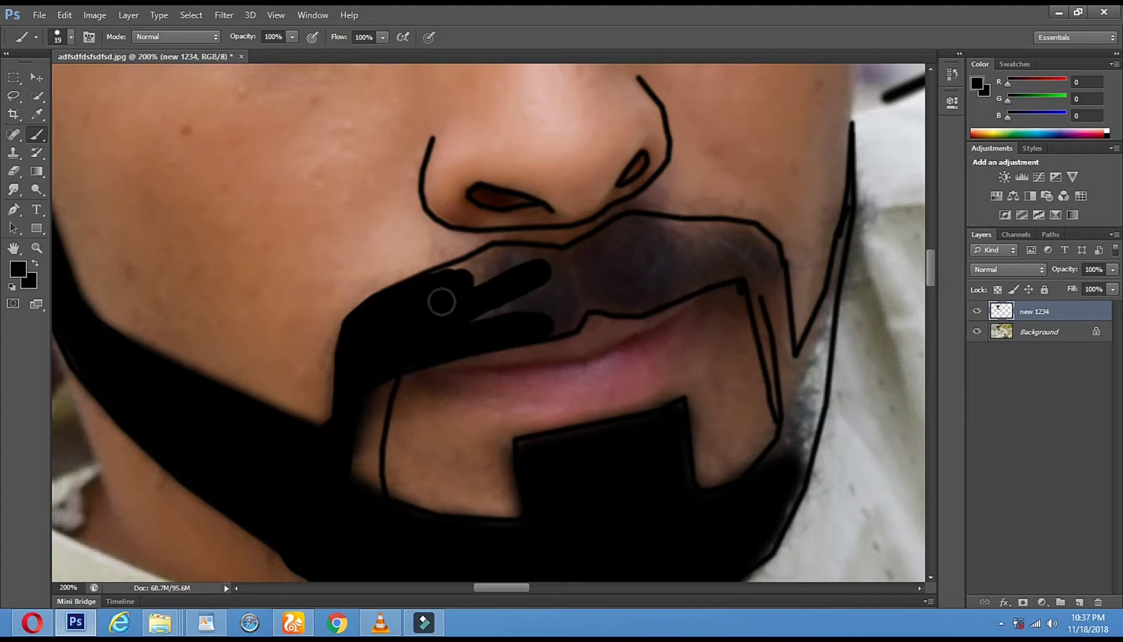
{"action": "mouse_move", "coordinate": [439, 286]}
{"action": "left_mouse_down"}
{"action": "mouse_move", "coordinate": [499, 255]}
{"action": "mouse_move", "coordinate": [581, 260]}
{"action": "mouse_move", "coordinate": [629, 228]}
{"action": "mouse_move", "coordinate": [744, 250]}
{"action": "mouse_move", "coordinate": [758, 239]}
{"action": "mouse_move", "coordinate": [783, 340]}
{"action": "mouse_move", "coordinate": [750, 284]}
{"action": "left_mouse_up"}
Paint the beard strip beside the far corner of the mouth and the far jaw edge solid black.
{"action": "mouse_move", "coordinate": [785, 395]}
{"action": "left_mouse_down"}
{"action": "mouse_move", "coordinate": [783, 454]}
{"action": "mouse_move", "coordinate": [754, 488]}
{"action": "mouse_move", "coordinate": [758, 542]}
{"action": "mouse_move", "coordinate": [790, 523]}
{"action": "mouse_move", "coordinate": [795, 477]}
{"action": "left_mouse_up"}
{"action": "left_click", "coordinate": [818, 379], "text": "shift"}
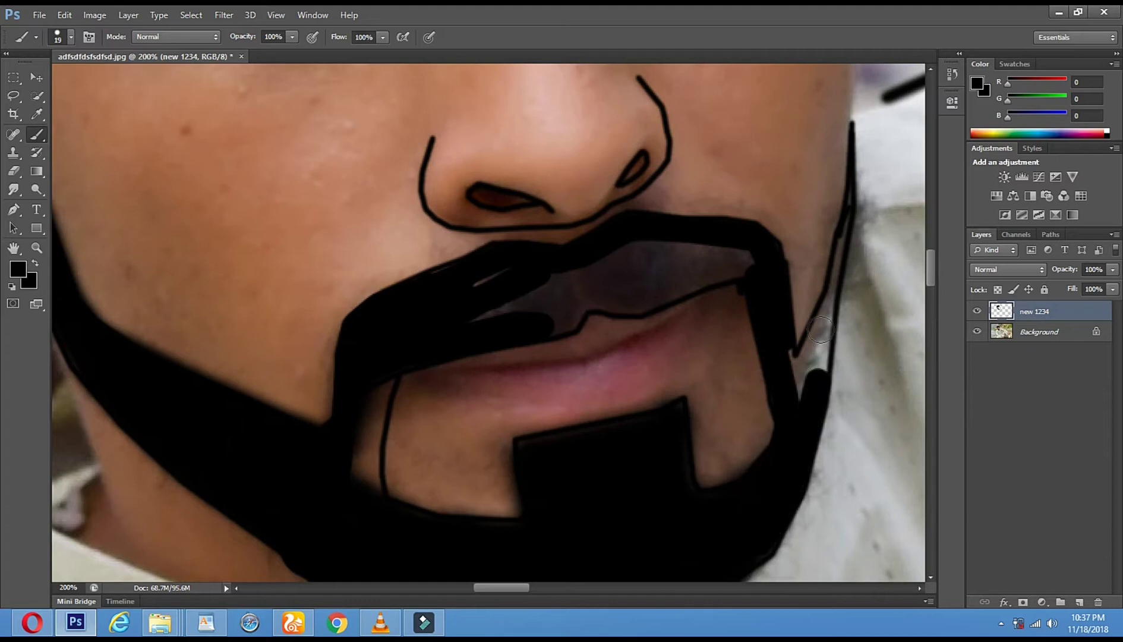
{"action": "left_click", "coordinate": [826, 308], "text": "shift"}
{"action": "mouse_move", "coordinate": [810, 351]}
{"action": "left_mouse_down"}
{"action": "mouse_move", "coordinate": [796, 403]}
{"action": "mouse_move", "coordinate": [788, 361]}
{"action": "mouse_move", "coordinate": [815, 358]}
{"action": "mouse_move", "coordinate": [840, 391]}
{"action": "left_mouse_up"}
Fill the narrow tip of the beard on the far cheek with a 10 px brush, and close its gaps with a 4 px brush.
{"action": "right_click", "coordinate": [823, 360]}
{"action": "key", "text": "Return"}
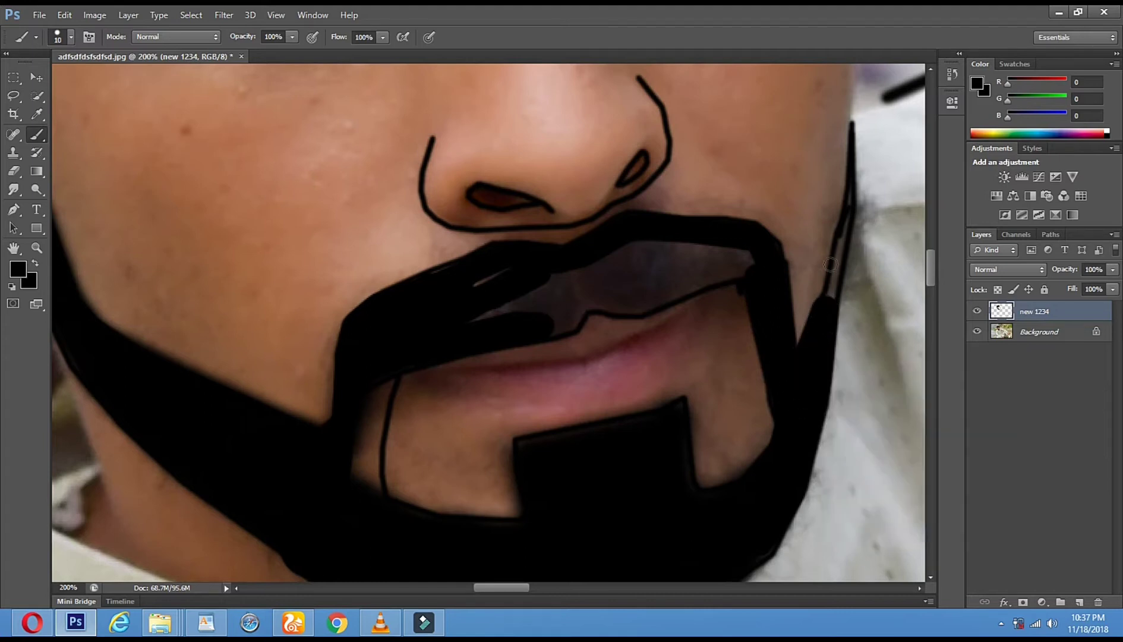
{"action": "left_click_drag", "start_coordinate": [832, 261], "coordinate": [850, 169]}
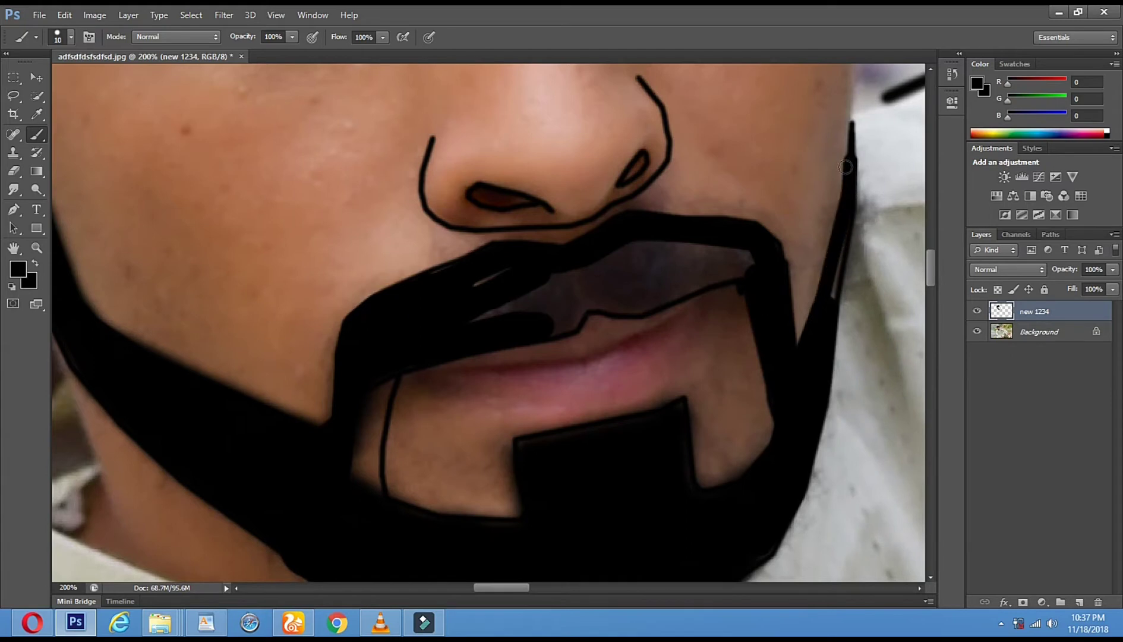
{"action": "right_click", "coordinate": [864, 198]}
{"action": "left_click_drag", "start_coordinate": [884, 231], "coordinate": [883, 231]}
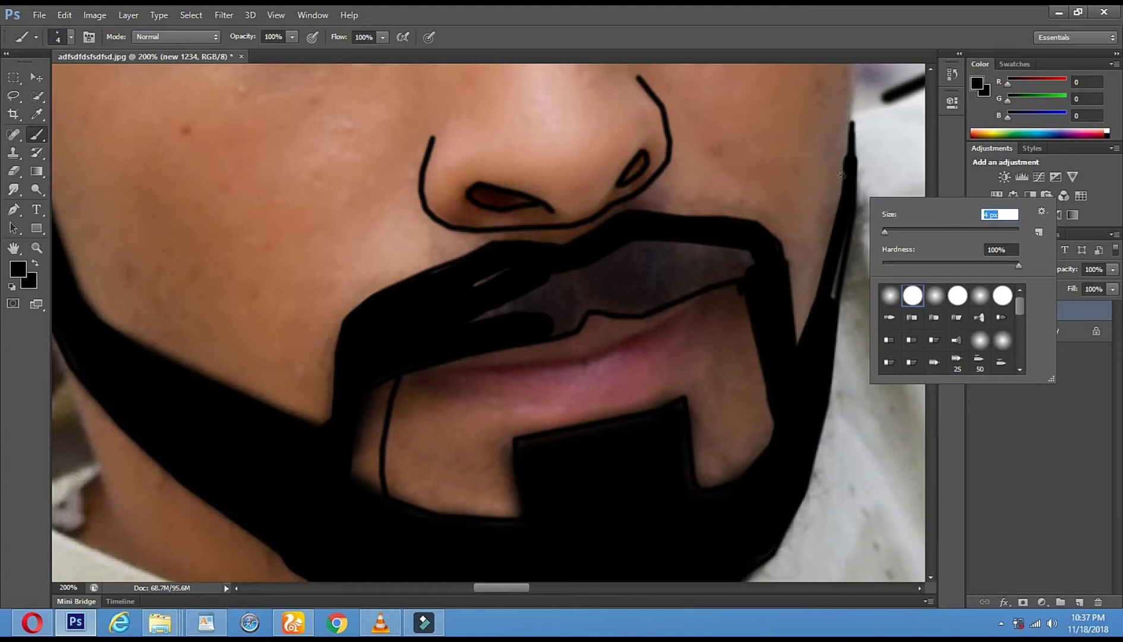
{"action": "key", "text": "Return"}
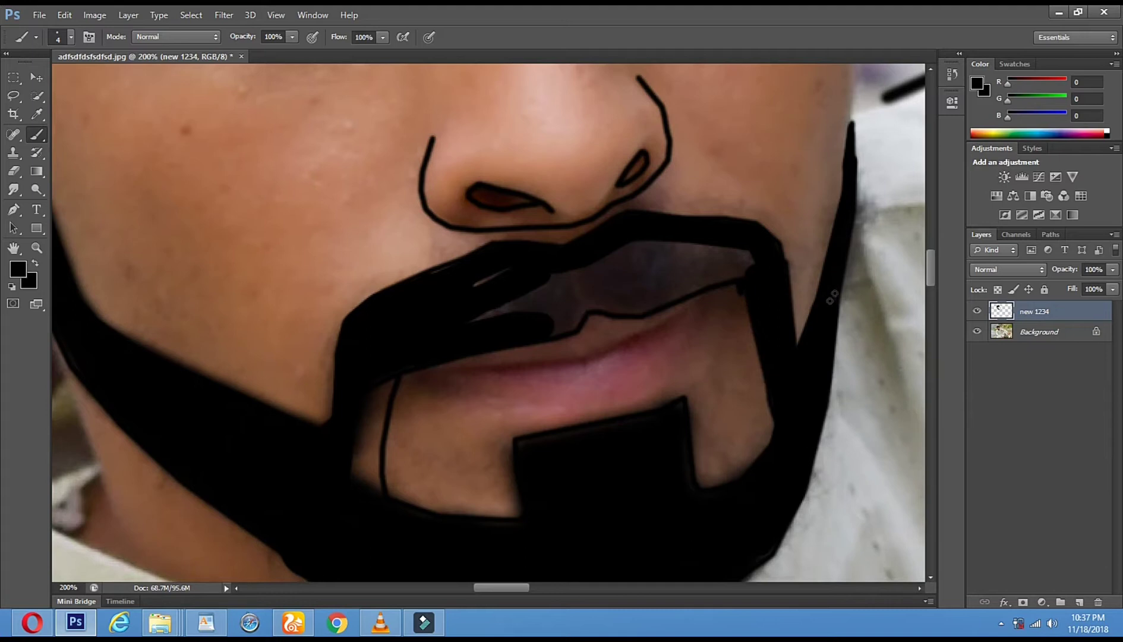
Reset the brush size and paint black over the skin gaps inside the upper part of the moustache.
{"action": "right_click", "coordinate": [690, 325]}
{"action": "left_click", "coordinate": [704, 344]}
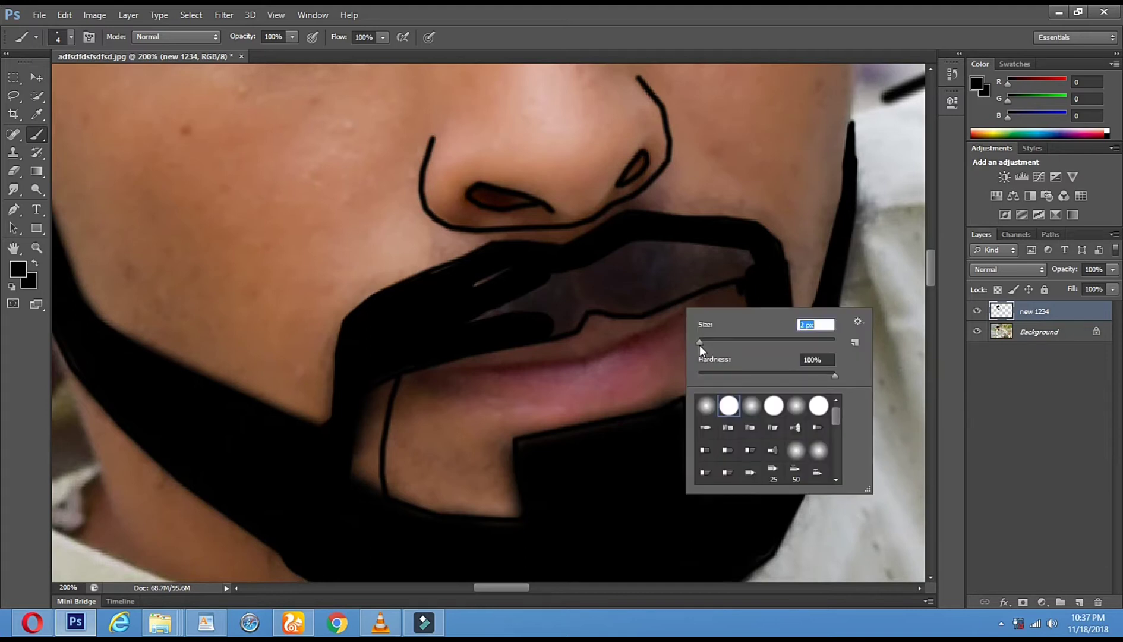
{"action": "left_click_drag", "start_coordinate": [703, 343], "coordinate": [707, 343]}
{"action": "mouse_move", "coordinate": [449, 320]}
{"action": "left_mouse_down"}
{"action": "mouse_move", "coordinate": [571, 302]}
{"action": "mouse_move", "coordinate": [466, 314]}
{"action": "mouse_move", "coordinate": [556, 289]}
{"action": "mouse_move", "coordinate": [515, 297]}
{"action": "mouse_move", "coordinate": [480, 289]}
{"action": "mouse_move", "coordinate": [525, 285]}
{"action": "mouse_move", "coordinate": [468, 284]}
{"action": "mouse_move", "coordinate": [607, 268]}
{"action": "mouse_move", "coordinate": [566, 273]}
{"action": "mouse_move", "coordinate": [642, 249]}
{"action": "left_mouse_up"}
{"action": "left_click_drag", "start_coordinate": [758, 260], "coordinate": [634, 243]}
Set the brush to 20 px and fill the moustache's lower middle and the strip beside the near mouth corner black.
{"action": "right_click", "coordinate": [638, 265]}
{"action": "type", "text": "20"}
{"action": "key", "text": "Return"}
{"action": "mouse_move", "coordinate": [558, 322]}
{"action": "left_mouse_down"}
{"action": "mouse_move", "coordinate": [596, 279]}
{"action": "mouse_move", "coordinate": [605, 280]}
{"action": "mouse_move", "coordinate": [593, 300]}
{"action": "mouse_move", "coordinate": [736, 271]}
{"action": "mouse_move", "coordinate": [746, 258]}
{"action": "mouse_move", "coordinate": [609, 275]}
{"action": "mouse_move", "coordinate": [682, 253]}
{"action": "mouse_move", "coordinate": [622, 251]}
{"action": "mouse_move", "coordinate": [621, 303]}
{"action": "mouse_move", "coordinate": [671, 287]}
{"action": "left_mouse_up"}
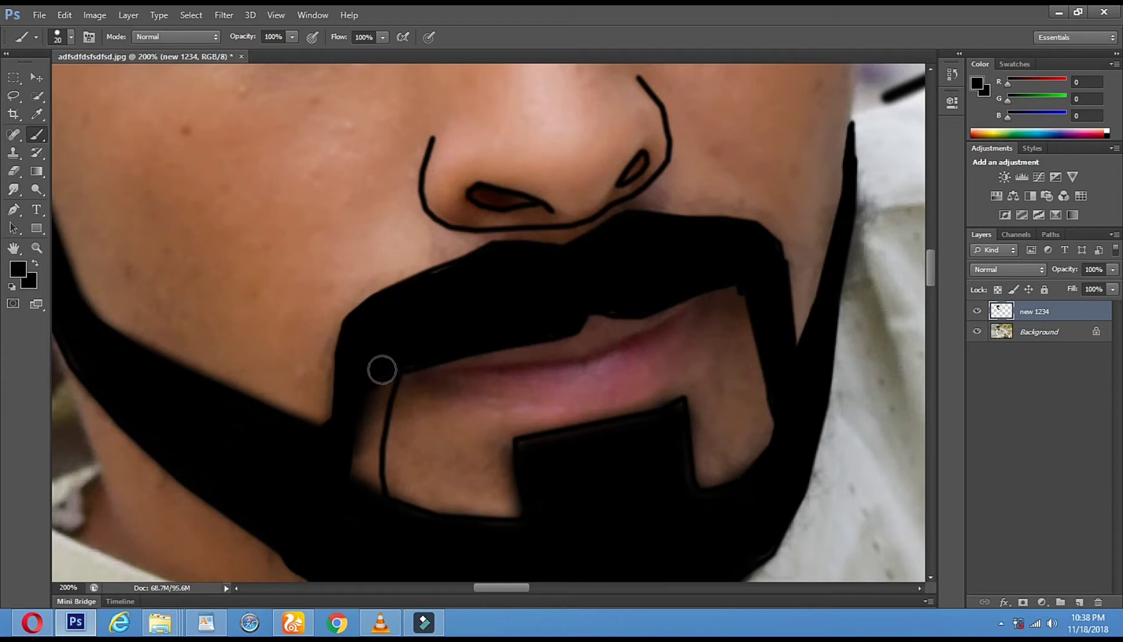
{"action": "mouse_move", "coordinate": [372, 446]}
{"action": "left_mouse_down"}
{"action": "mouse_move", "coordinate": [365, 503]}
{"action": "mouse_move", "coordinate": [369, 404]}
{"action": "mouse_move", "coordinate": [365, 507]}
{"action": "left_mouse_up"}
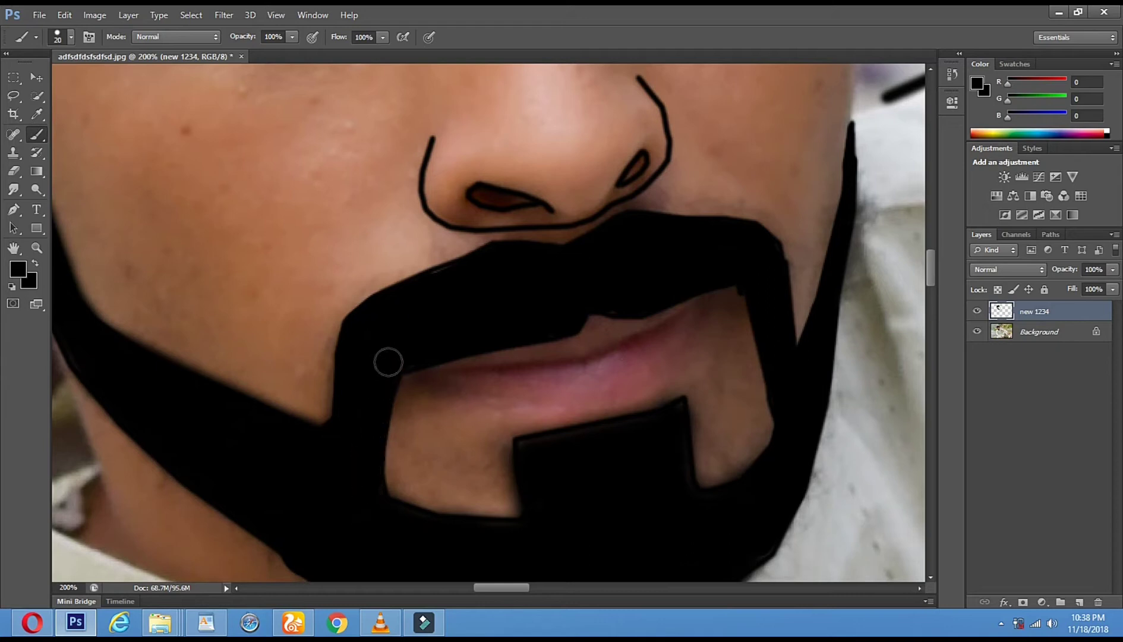
Trace the line between the lips in connected black segments with a 3 px brush, ending near the far mouth corner.
{"action": "left_click", "coordinate": [36, 247]}
{"action": "left_click", "coordinate": [740, 416]}
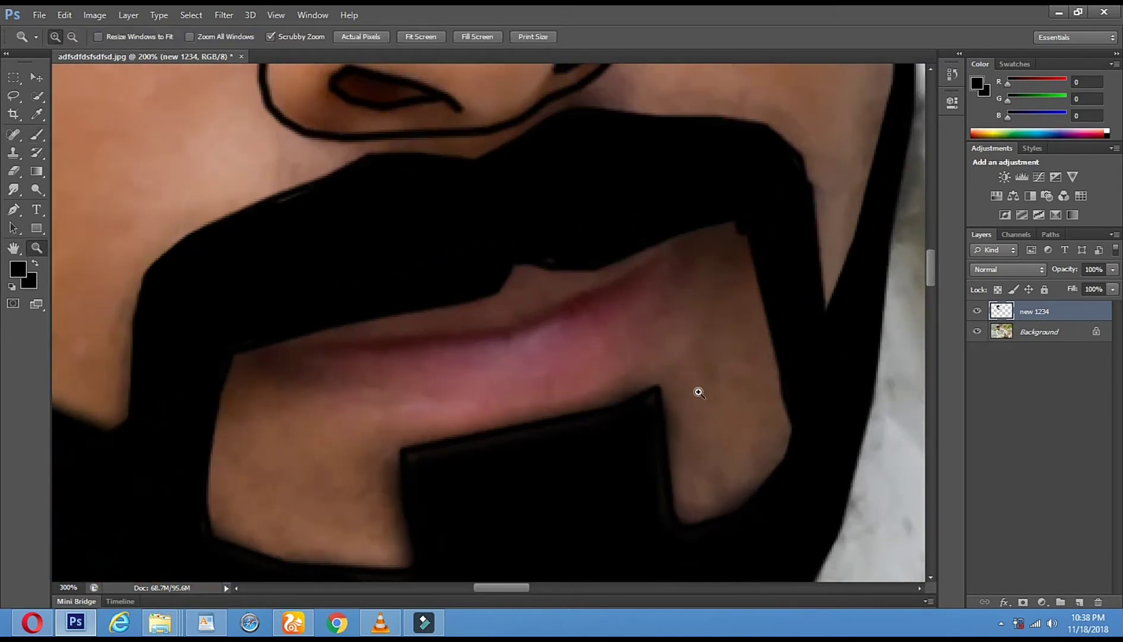
{"action": "left_click", "coordinate": [37, 135]}
{"action": "right_click", "coordinate": [653, 343]}
{"action": "left_click_drag", "start_coordinate": [658, 372], "coordinate": [664, 373]}
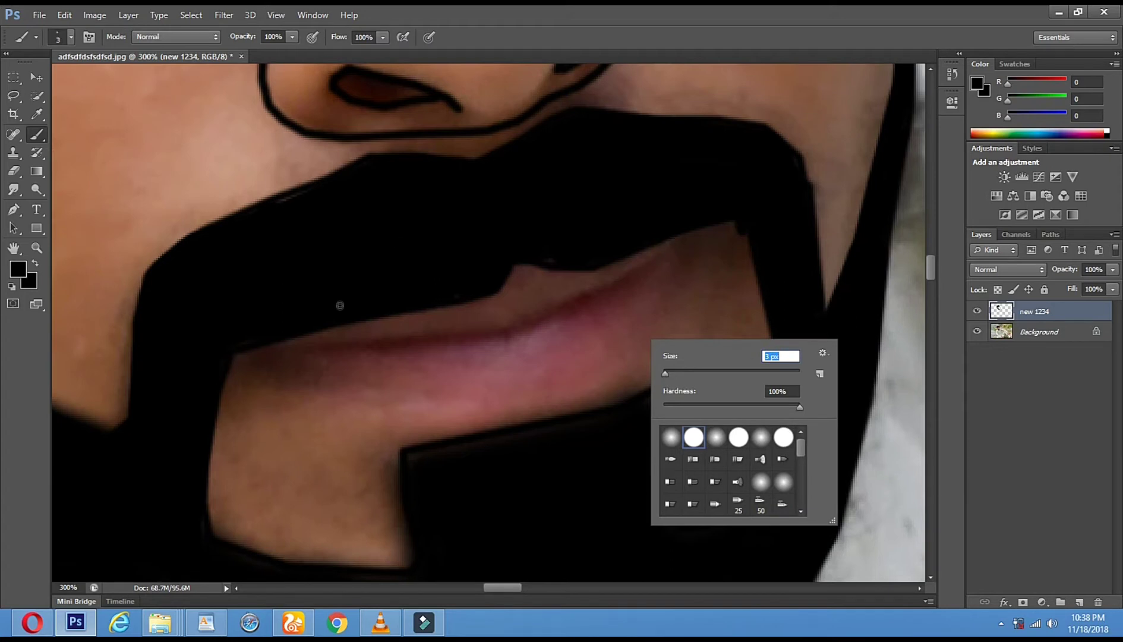
{"action": "left_click", "coordinate": [304, 343]}
{"action": "left_click", "coordinate": [372, 344], "text": "shift"}
{"action": "left_click", "coordinate": [433, 336], "text": "shift"}
{"action": "left_click", "coordinate": [487, 335], "text": "shift"}
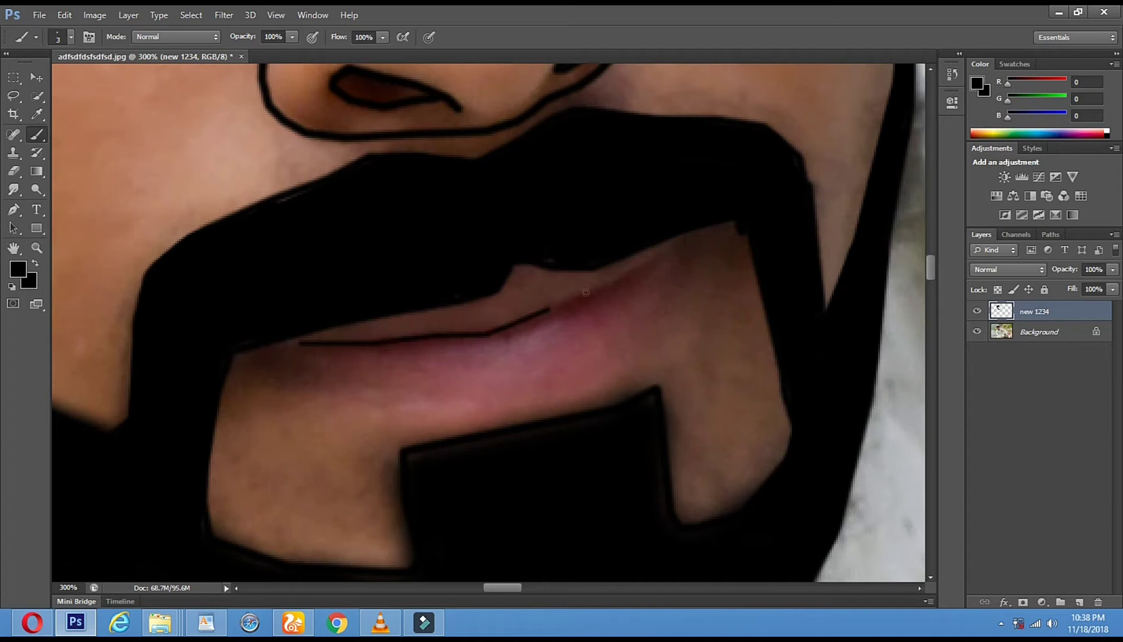
{"action": "left_click", "coordinate": [605, 285], "text": "shift"}
{"action": "left_click", "coordinate": [655, 261], "text": "shift"}
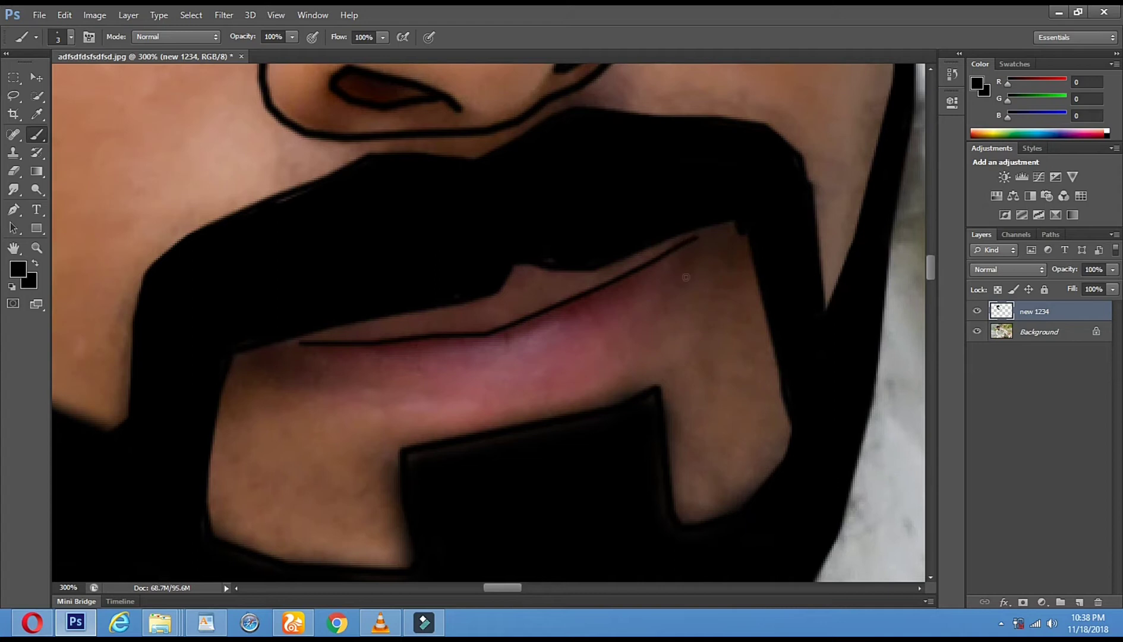
Outline the lips with the 3 px brush, and fill the notch in the moustache's lower edge with an 11 px brush.
{"action": "left_click", "coordinate": [656, 334], "text": "shift"}
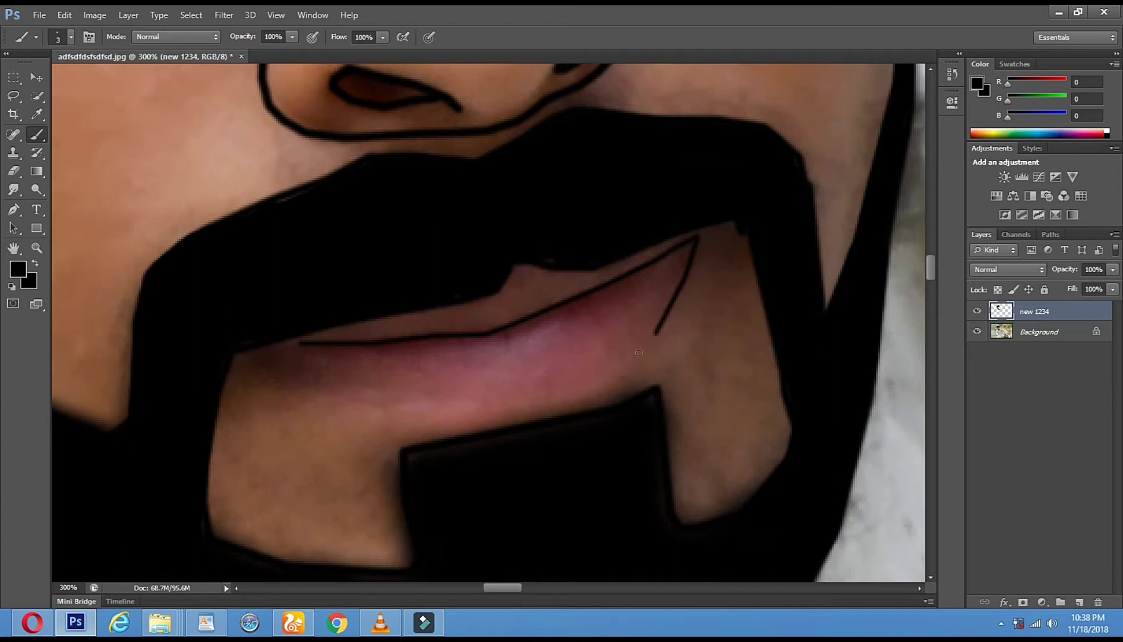
{"action": "left_click", "coordinate": [551, 397], "text": "shift"}
{"action": "left_click", "coordinate": [484, 405], "text": "shift"}
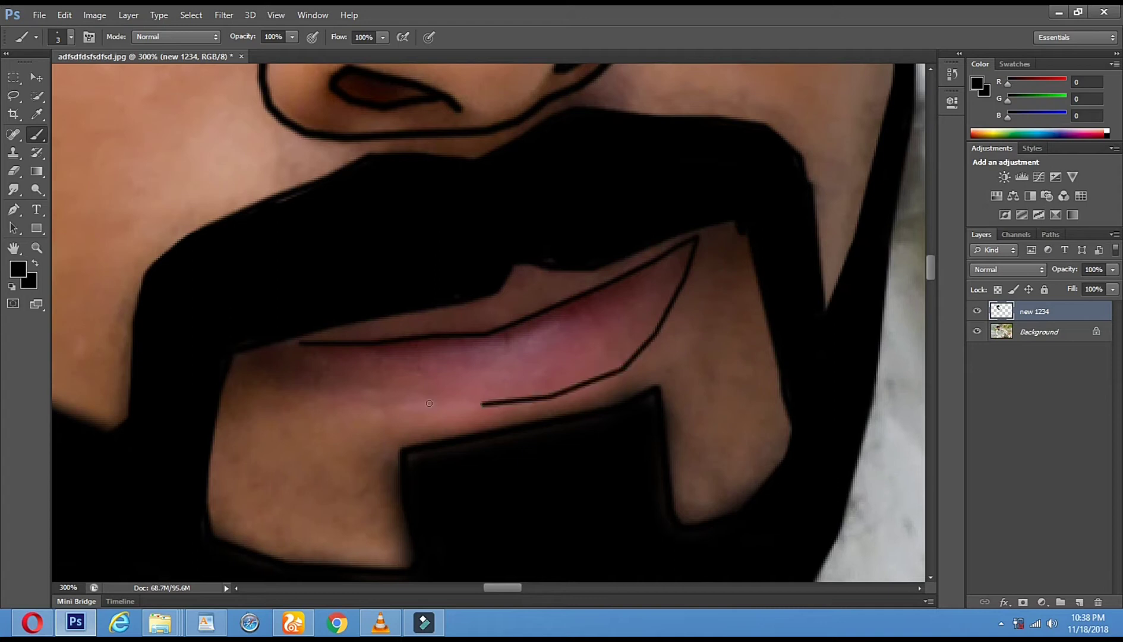
{"action": "left_click", "coordinate": [417, 396], "text": "shift"}
{"action": "left_click", "coordinate": [355, 390], "text": "shift"}
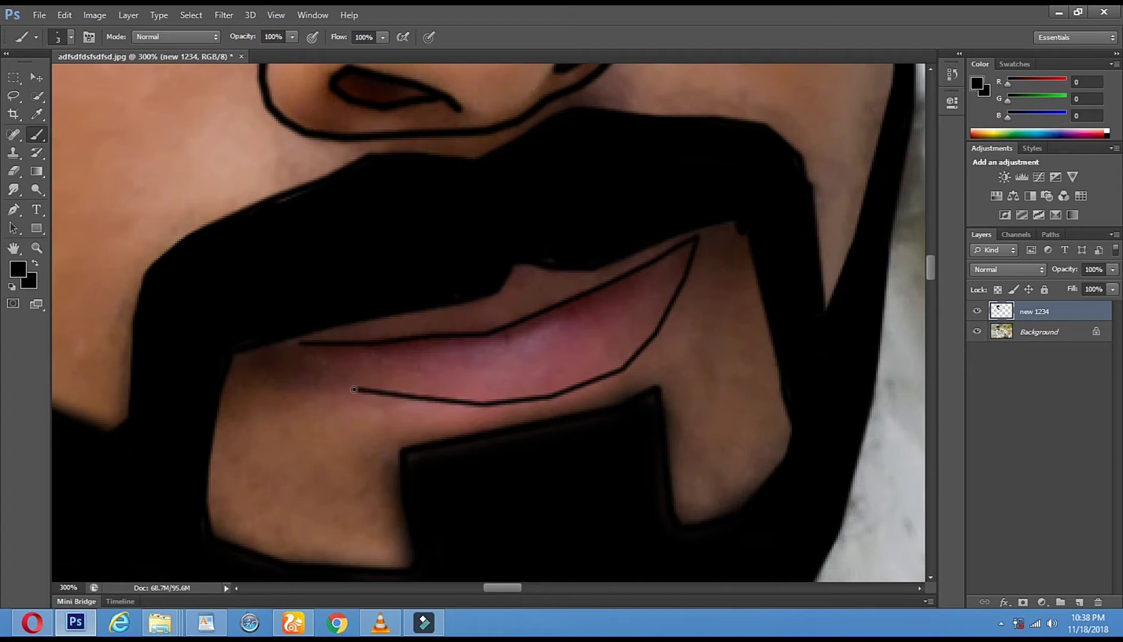
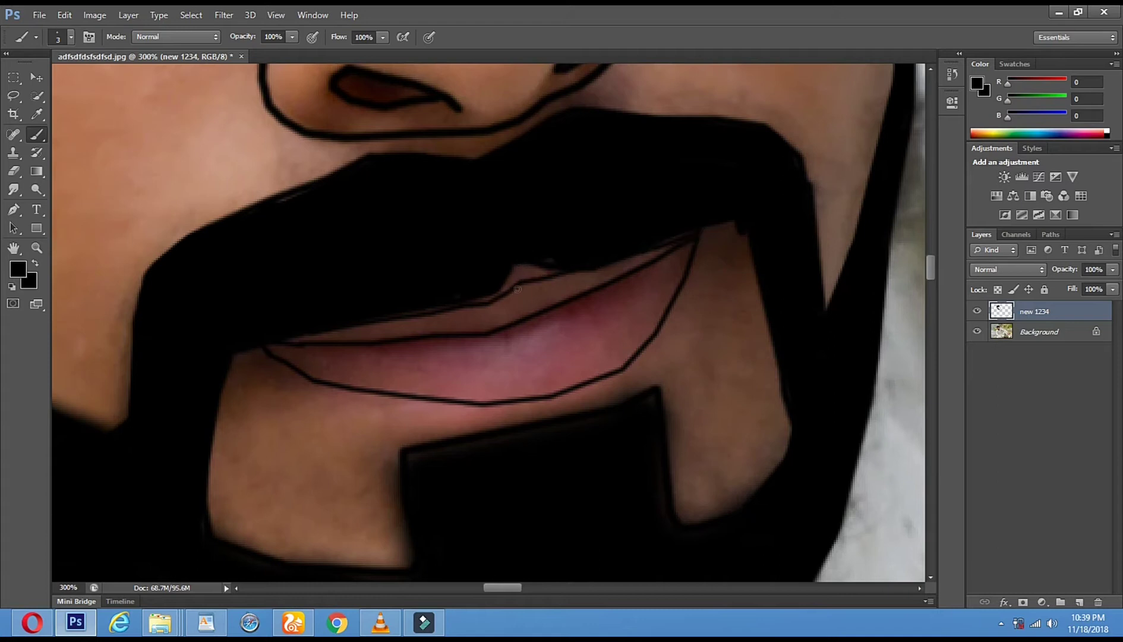
{"action": "right_click", "coordinate": [565, 252]}
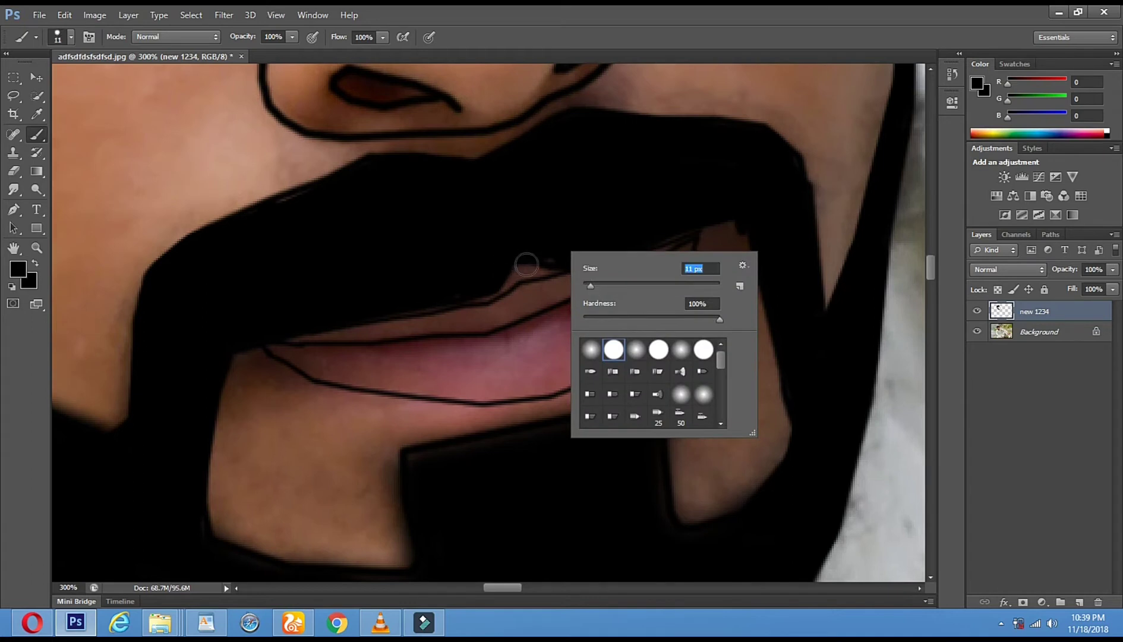
{"action": "key", "text": "Return"}
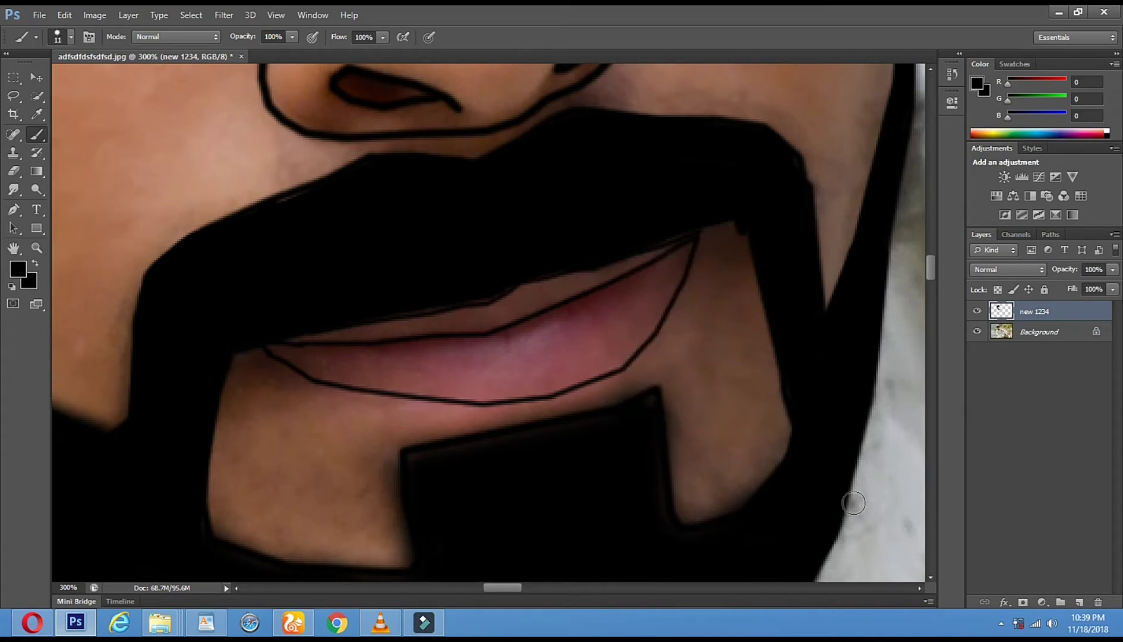
Examine the traced outline around the whole figure and look closely at the forearm and wristwatch.
{"action": "left_click", "coordinate": [36, 248]}
{"action": "left_click", "coordinate": [372, 316], "text": "alt"}
{"action": "left_click", "coordinate": [372, 315], "text": "alt"}
{"action": "left_click", "coordinate": [403, 308], "text": "alt"}
{"action": "left_click", "coordinate": [410, 315], "text": "alt"}
{"action": "left_click", "coordinate": [428, 339], "text": "alt"}
{"action": "left_click", "coordinate": [457, 367], "text": "alt"}
{"action": "left_click", "coordinate": [457, 367], "text": "alt"}
{"action": "left_click", "coordinate": [440, 354]}
{"action": "left_click", "coordinate": [431, 346]}
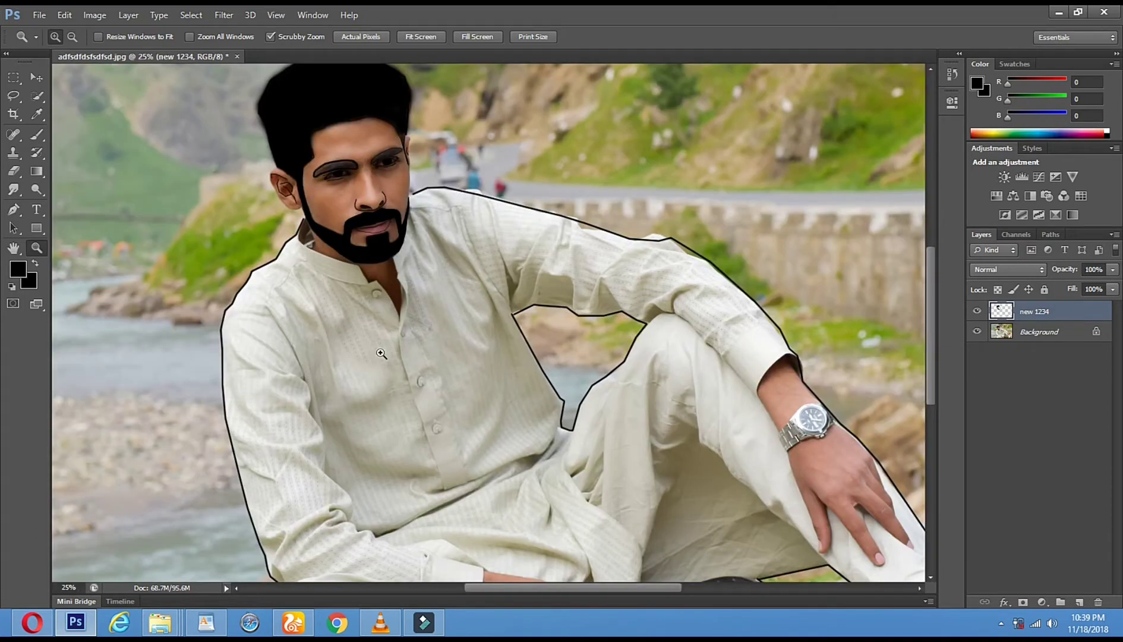
{"action": "left_click_drag", "start_coordinate": [624, 451], "coordinate": [445, 285]}
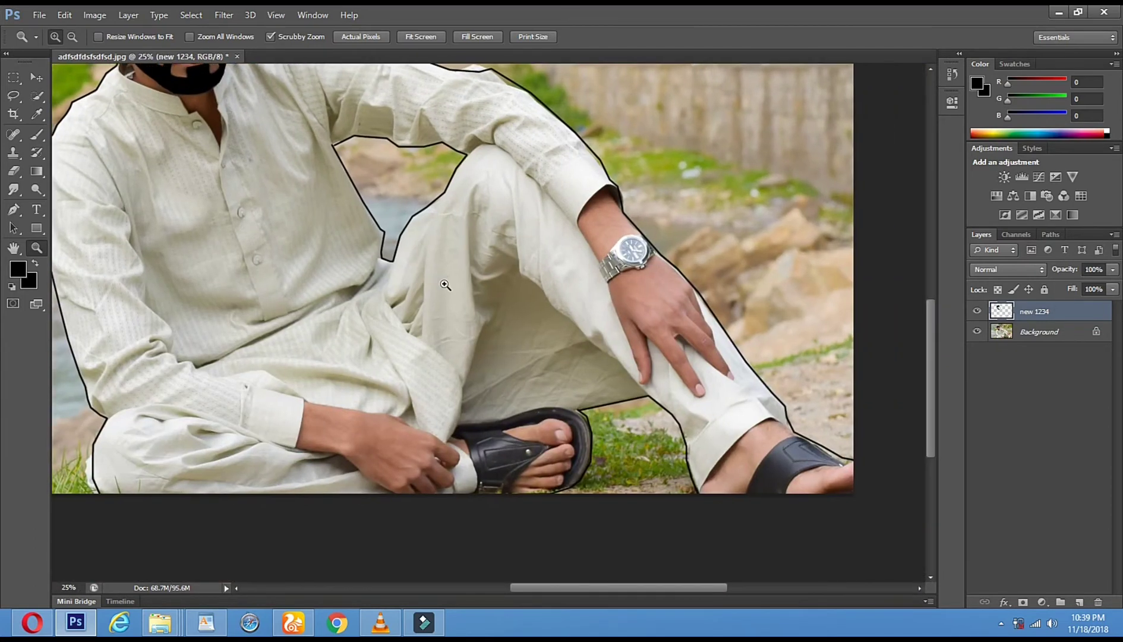
{"action": "left_click", "coordinate": [650, 251]}
{"action": "left_click", "coordinate": [646, 251]}
{"action": "left_click", "coordinate": [557, 191]}
{"action": "left_click", "coordinate": [562, 201]}
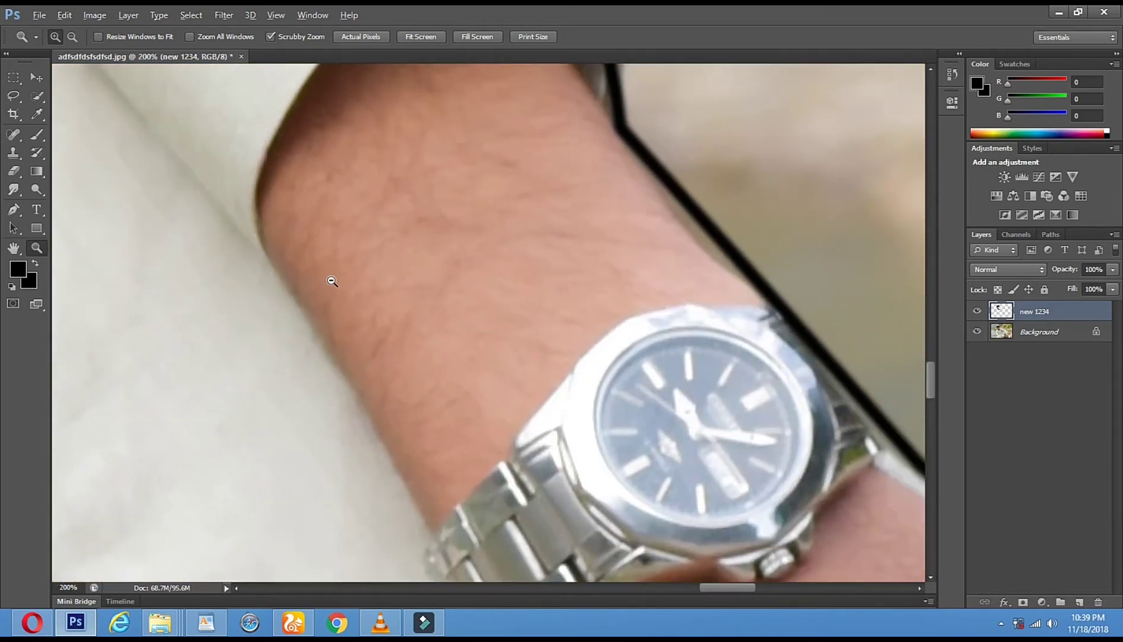
{"action": "left_click", "coordinate": [332, 281], "text": "alt"}
{"action": "left_click", "coordinate": [332, 281], "text": "alt"}
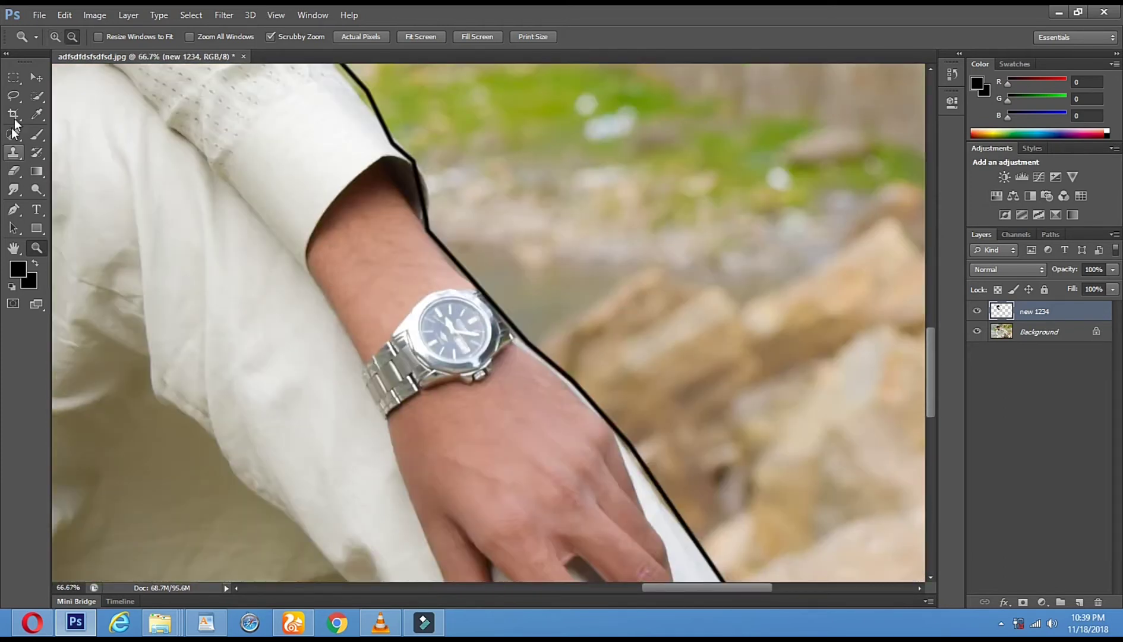
{"action": "left_click", "coordinate": [296, 214], "text": "alt"}
{"action": "left_click", "coordinate": [296, 214], "text": "alt"}
{"action": "left_click", "coordinate": [296, 214], "text": "alt"}
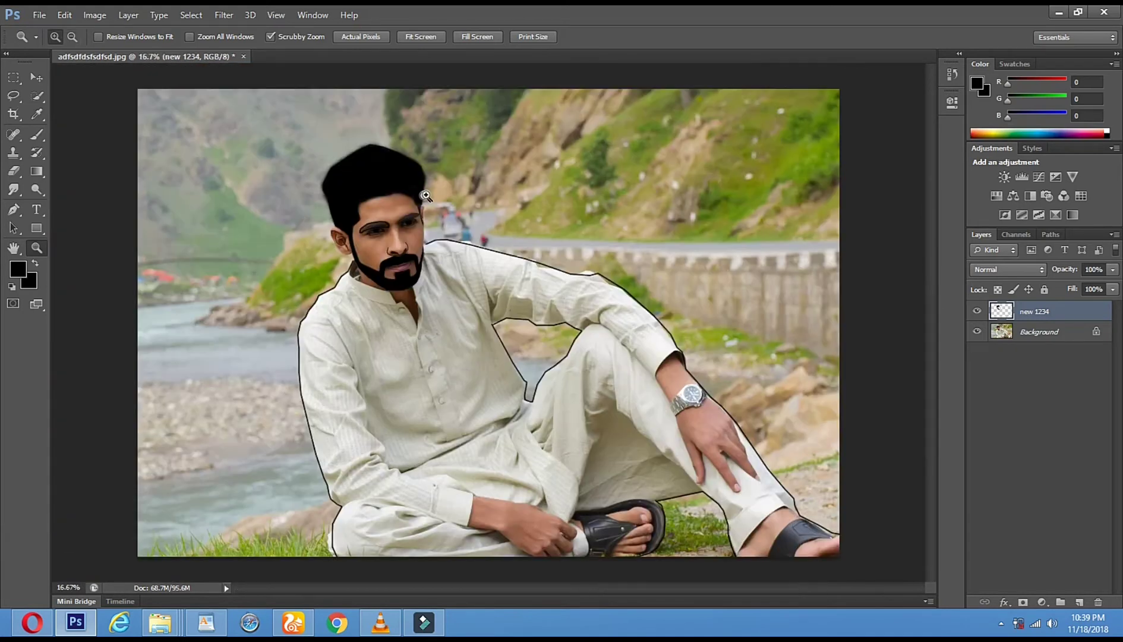
Select the Background layer and sample the cheek's skin tone (RGB 180, 111, 78) as the foreground colour.
{"action": "left_click", "coordinate": [341, 193]}
{"action": "left_click", "coordinate": [342, 193]}
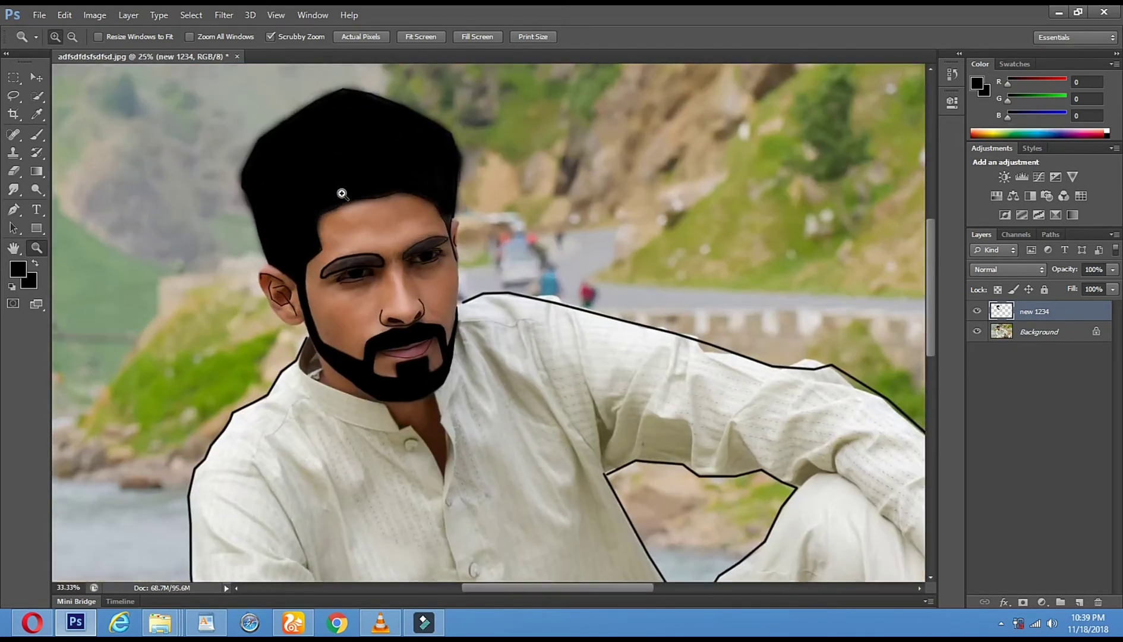
{"action": "left_click", "coordinate": [1013, 336]}
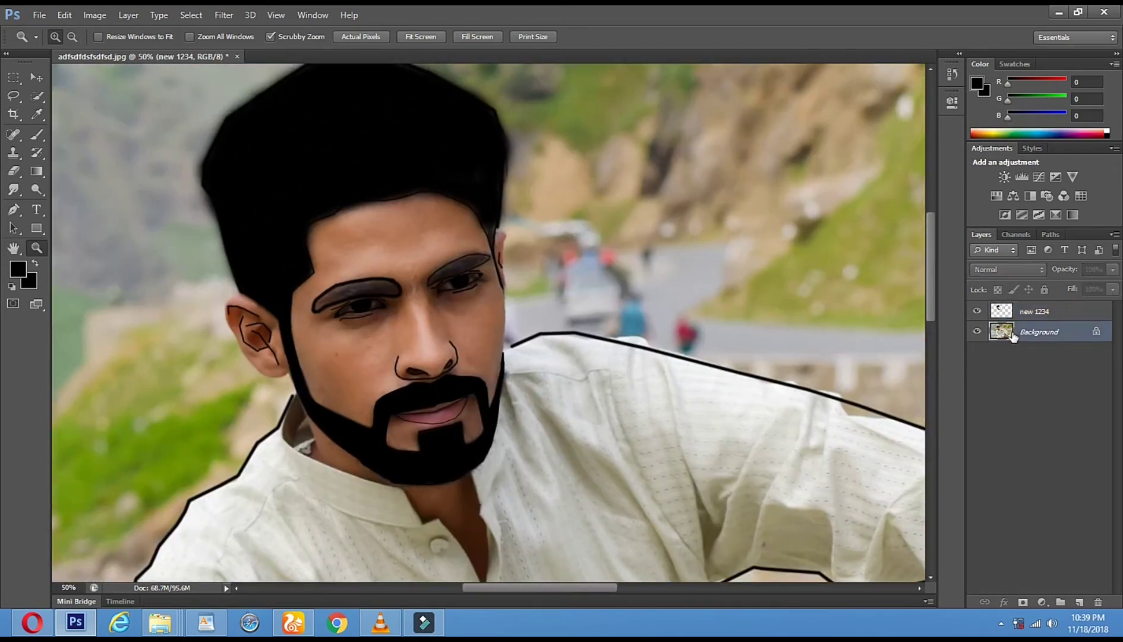
{"action": "left_click", "coordinate": [38, 116]}
{"action": "left_click", "coordinate": [350, 353]}
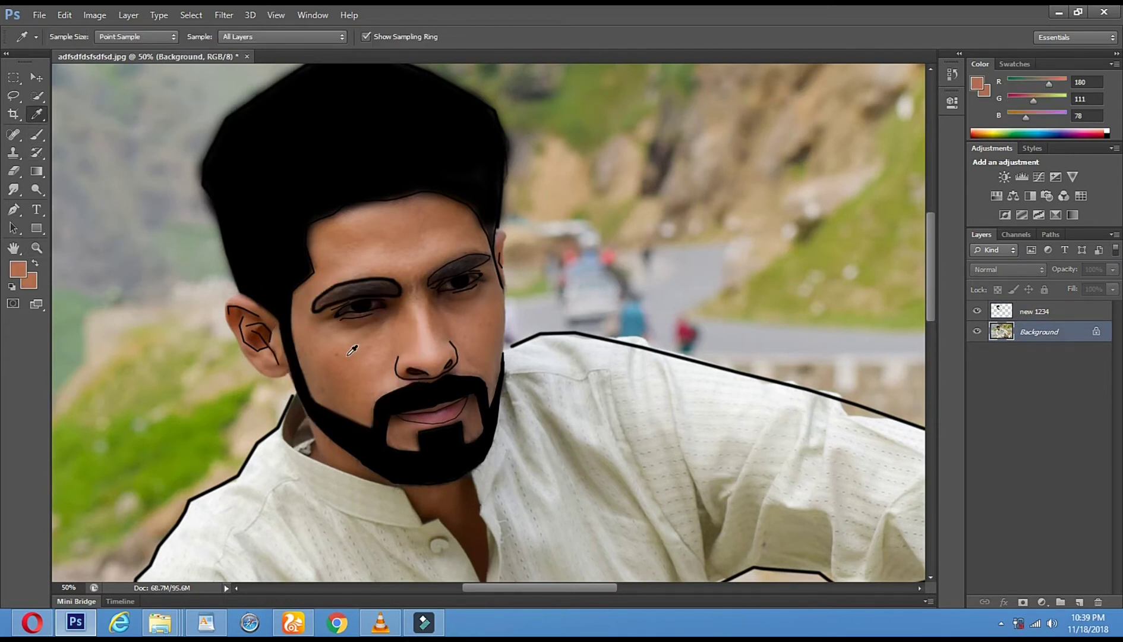
Set the brush to 93 px and paint the skin tone over the near cheek, eye and eyebrow area.
{"action": "left_click", "coordinate": [37, 135]}
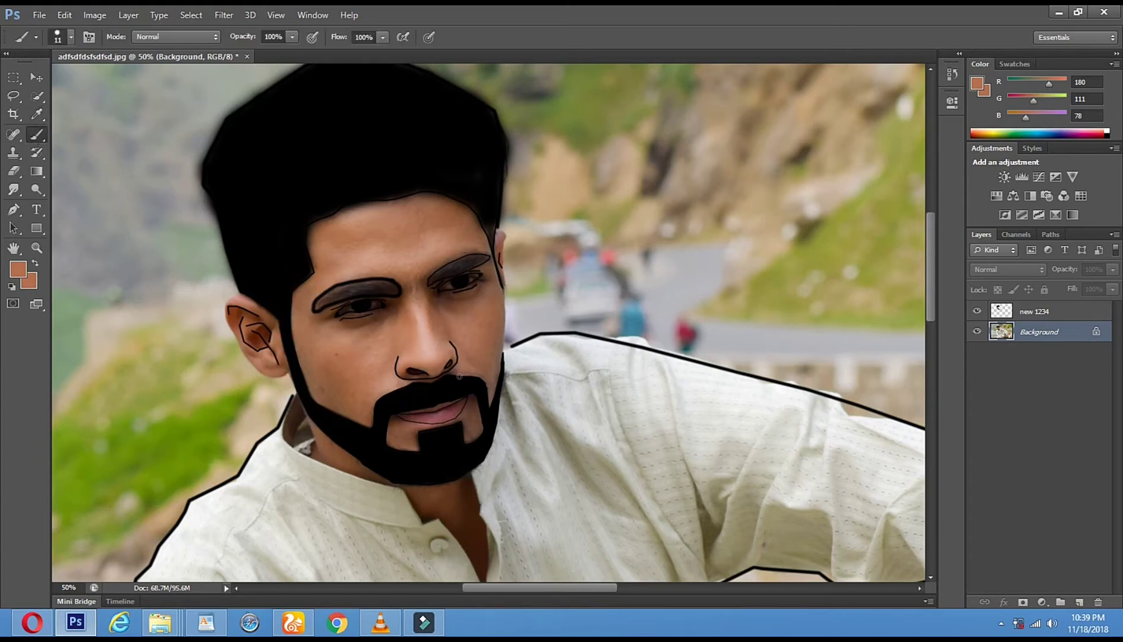
{"action": "right_click", "coordinate": [469, 379]}
{"action": "key", "text": "Return"}
{"action": "mouse_move", "coordinate": [375, 323]}
{"action": "left_mouse_down"}
{"action": "mouse_move", "coordinate": [387, 303]}
{"action": "mouse_move", "coordinate": [342, 297]}
{"action": "mouse_move", "coordinate": [372, 309]}
{"action": "left_mouse_up"}
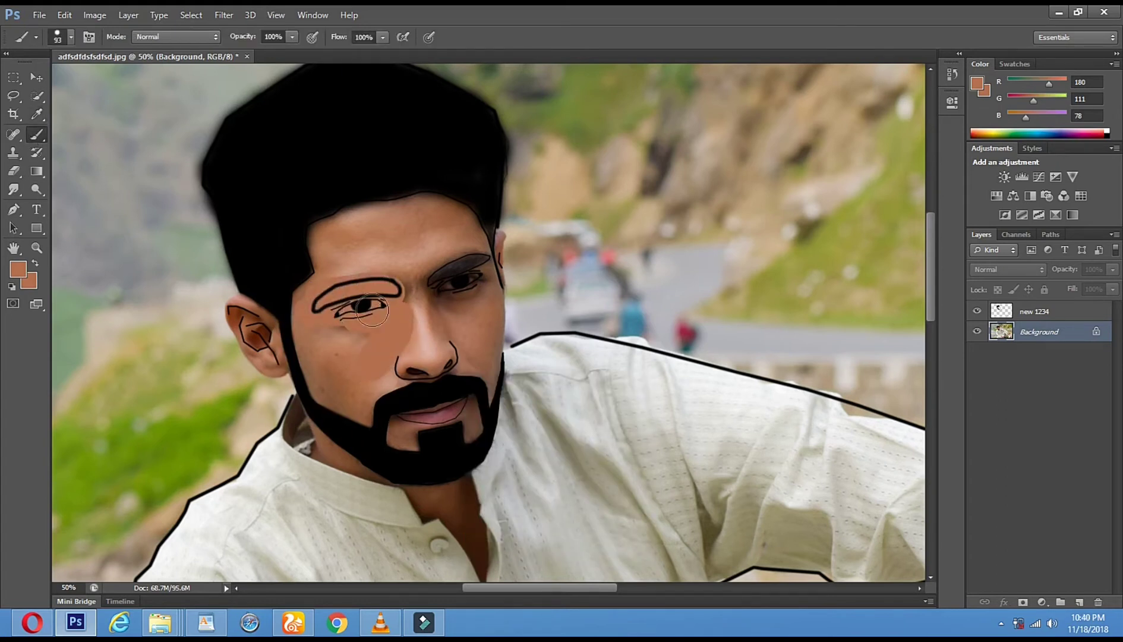
Set the brush to 149 px and paint the forehead, cheeks, nose and mouth area in the skin tone, undoing the last stroke.
{"action": "right_click", "coordinate": [415, 315]}
{"action": "left_click_drag", "start_coordinate": [519, 349], "coordinate": [521, 350]}
{"action": "key", "text": "Return"}
{"action": "mouse_move", "coordinate": [440, 280]}
{"action": "left_mouse_down"}
{"action": "mouse_move", "coordinate": [328, 279]}
{"action": "mouse_move", "coordinate": [371, 275]}
{"action": "mouse_move", "coordinate": [414, 208]}
{"action": "mouse_move", "coordinate": [335, 228]}
{"action": "mouse_move", "coordinate": [337, 298]}
{"action": "mouse_move", "coordinate": [310, 228]}
{"action": "left_mouse_up"}
{"action": "mouse_move", "coordinate": [342, 351]}
{"action": "left_mouse_down"}
{"action": "mouse_move", "coordinate": [321, 370]}
{"action": "mouse_move", "coordinate": [392, 386]}
{"action": "mouse_move", "coordinate": [422, 344]}
{"action": "left_mouse_up"}
{"action": "mouse_move", "coordinate": [410, 246]}
{"action": "left_mouse_down"}
{"action": "mouse_move", "coordinate": [434, 392]}
{"action": "mouse_move", "coordinate": [452, 256]}
{"action": "mouse_move", "coordinate": [464, 262]}
{"action": "mouse_move", "coordinate": [427, 202]}
{"action": "mouse_move", "coordinate": [416, 333]}
{"action": "mouse_move", "coordinate": [440, 377]}
{"action": "mouse_move", "coordinate": [470, 267]}
{"action": "mouse_move", "coordinate": [464, 229]}
{"action": "mouse_move", "coordinate": [497, 258]}
{"action": "mouse_move", "coordinate": [483, 285]}
{"action": "mouse_move", "coordinate": [499, 315]}
{"action": "mouse_move", "coordinate": [475, 380]}
{"action": "mouse_move", "coordinate": [434, 425]}
{"action": "mouse_move", "coordinate": [404, 428]}
{"action": "mouse_move", "coordinate": [464, 433]}
{"action": "mouse_move", "coordinate": [395, 436]}
{"action": "mouse_move", "coordinate": [333, 396]}
{"action": "left_mouse_up"}
{"action": "key", "text": "ctrl+z"}
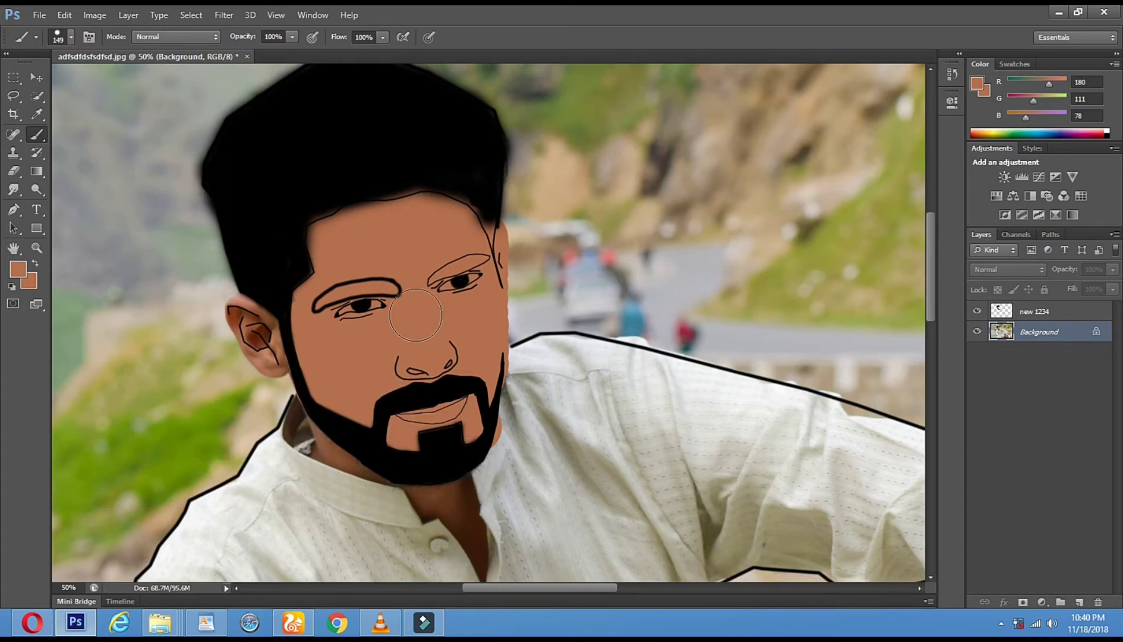
Try to paint the ear on the Background layer with the 149 px skin-tone brush and erase around the jaw edge.
{"action": "left_click_drag", "start_coordinate": [248, 314], "coordinate": [276, 351]}
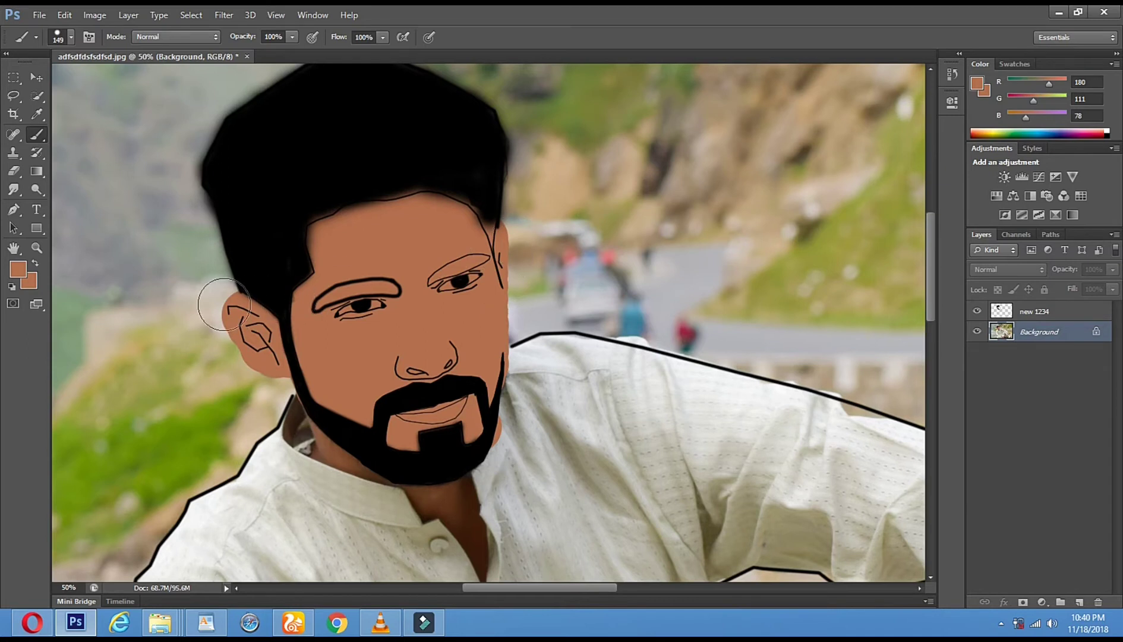
{"action": "left_click_drag", "start_coordinate": [246, 318], "coordinate": [265, 347]}
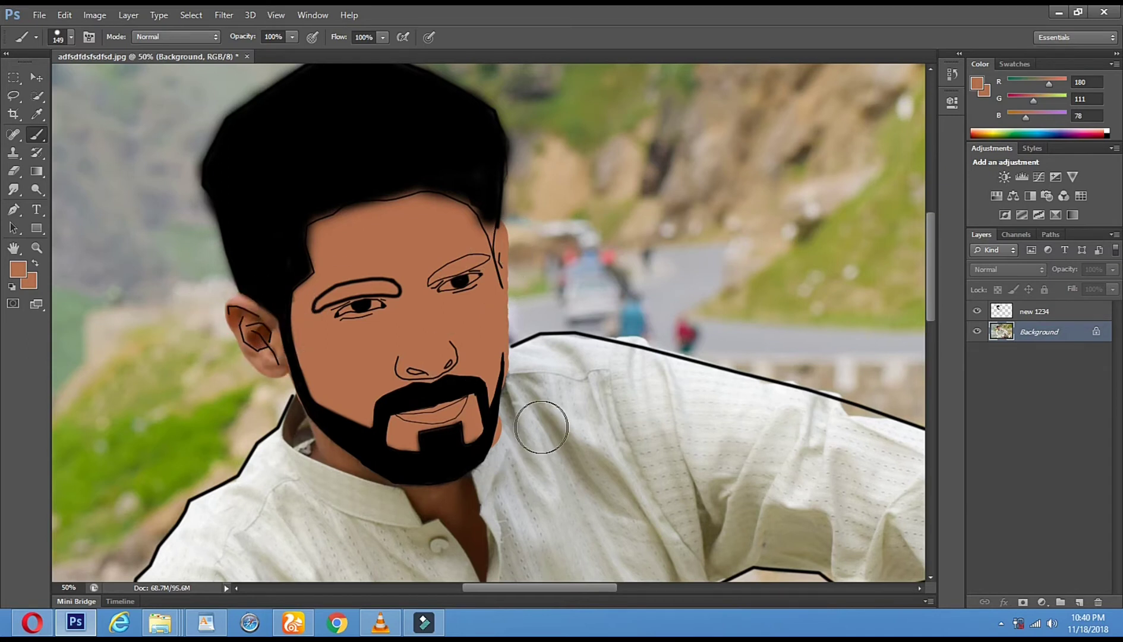
{"action": "left_click", "coordinate": [13, 172]}
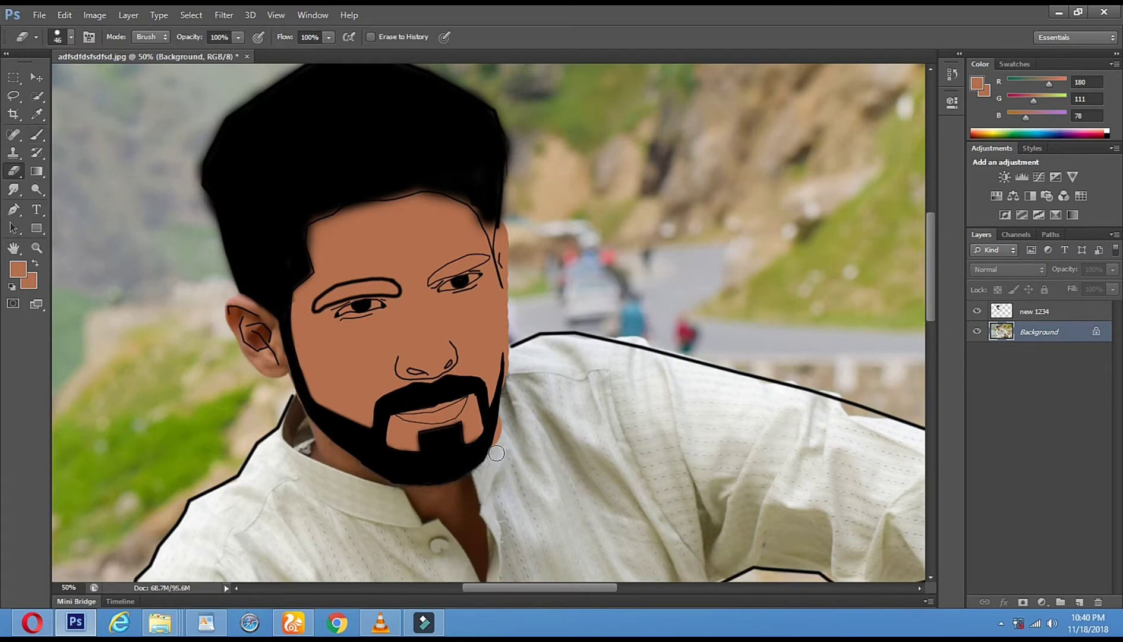
{"action": "left_click", "coordinate": [496, 453]}
{"action": "left_click_drag", "start_coordinate": [525, 394], "coordinate": [534, 331]}
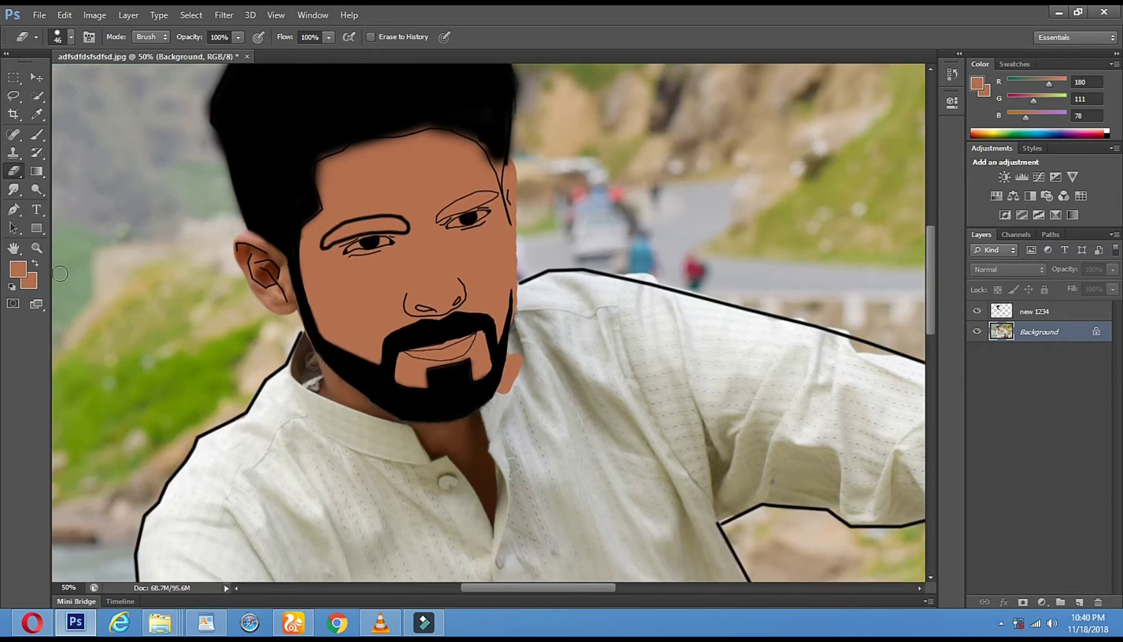
Undo the skin-tone painting over the face on the Background layer and make the new 1234 layer active.
{"action": "left_click", "coordinate": [37, 248]}
{"action": "left_click", "coordinate": [444, 290], "text": "alt"}
{"action": "left_click", "coordinate": [444, 289], "text": "alt"}
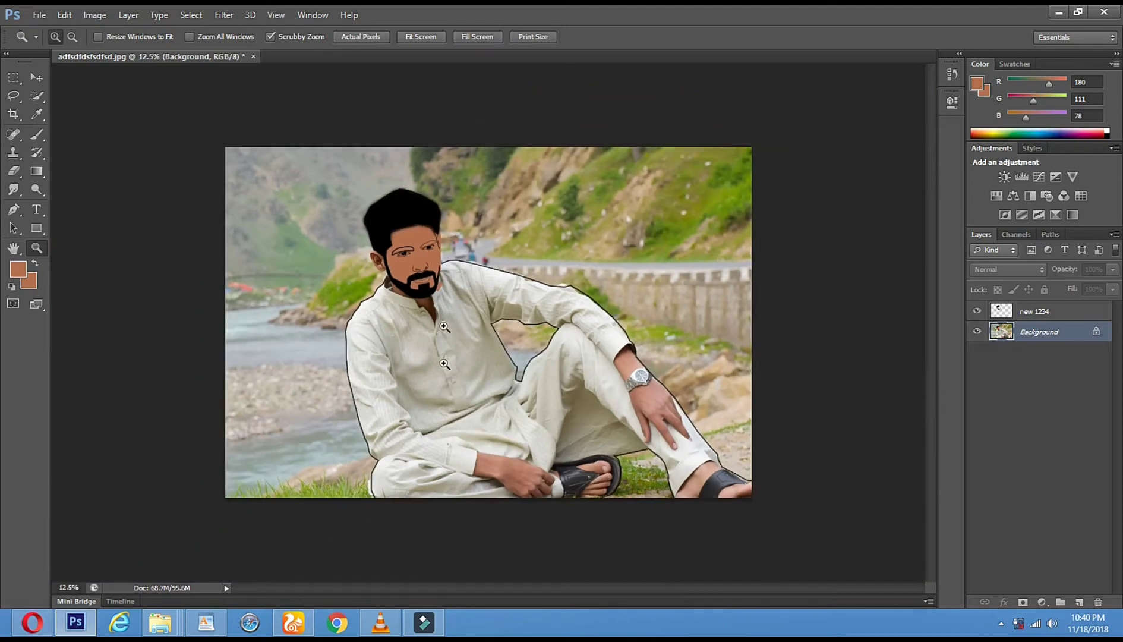
{"action": "left_click", "coordinate": [474, 312]}
{"action": "left_click", "coordinate": [337, 196]}
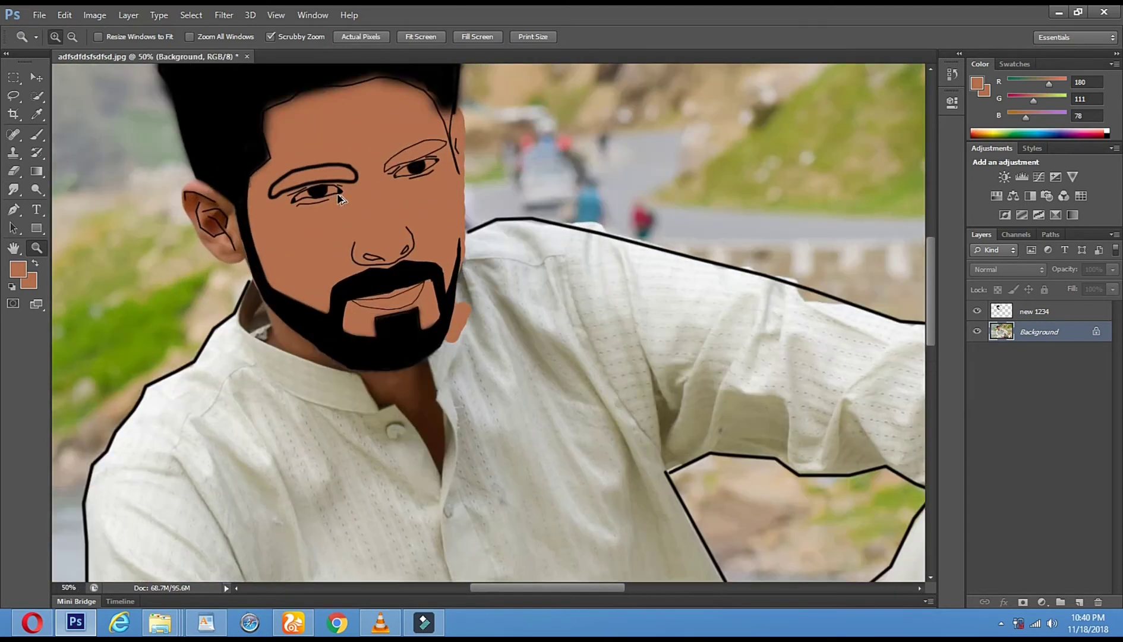
{"action": "key", "text": "ctrl+z"}
{"action": "key", "text": "alt+bracketright"}
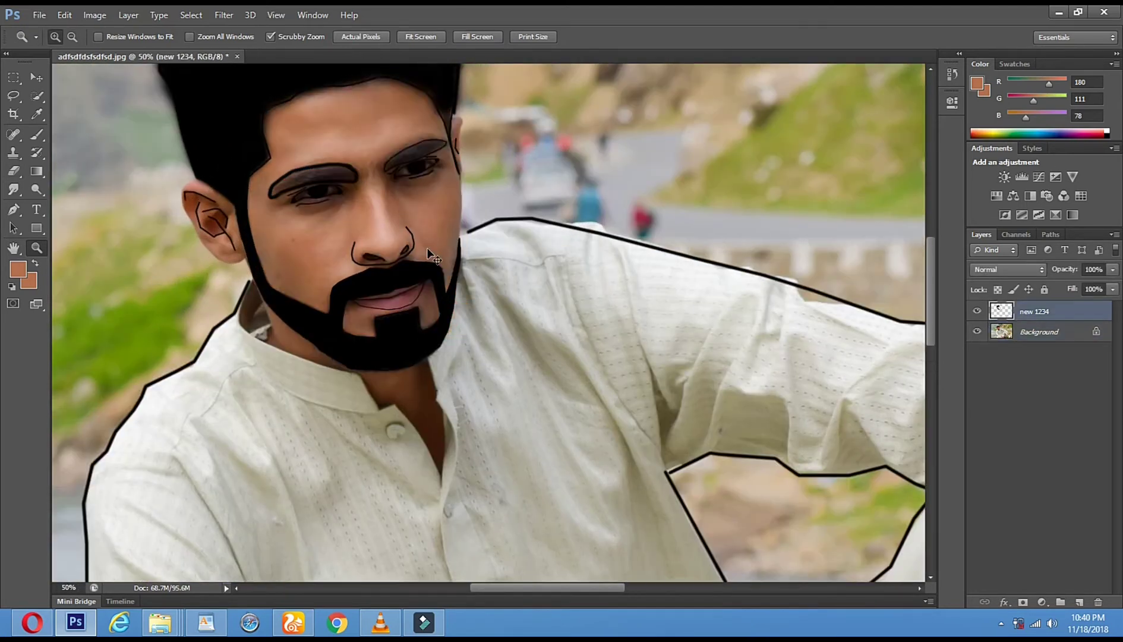
Set both the foreground and background colours to black.
{"action": "left_click", "coordinate": [315, 153]}
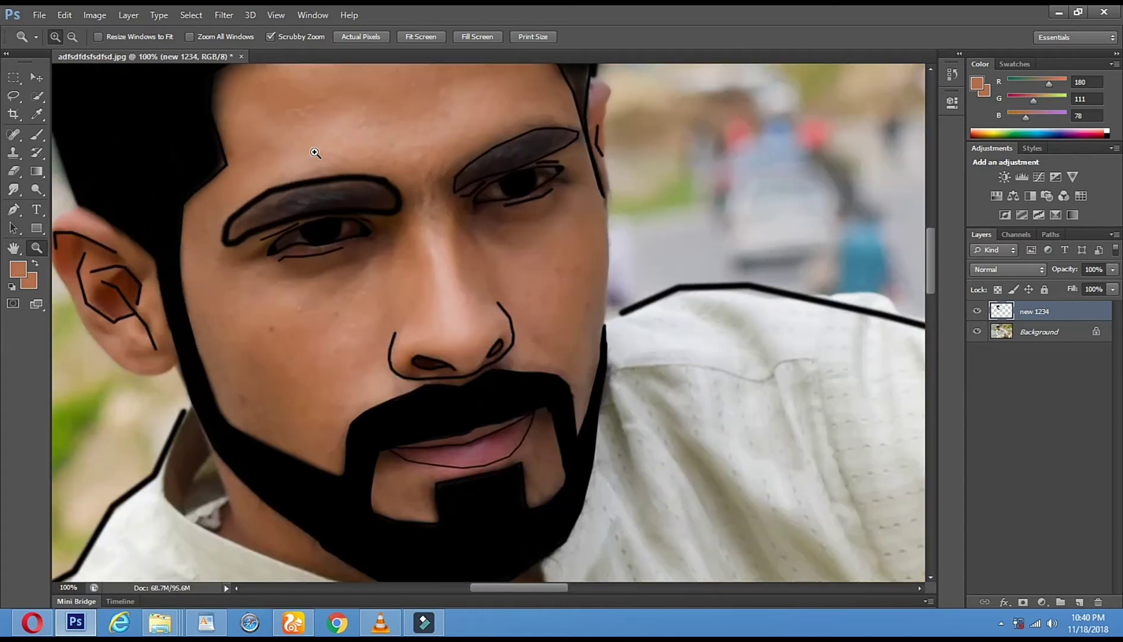
{"action": "left_click", "coordinate": [386, 218]}
{"action": "left_click_drag", "start_coordinate": [469, 268], "coordinate": [630, 309]}
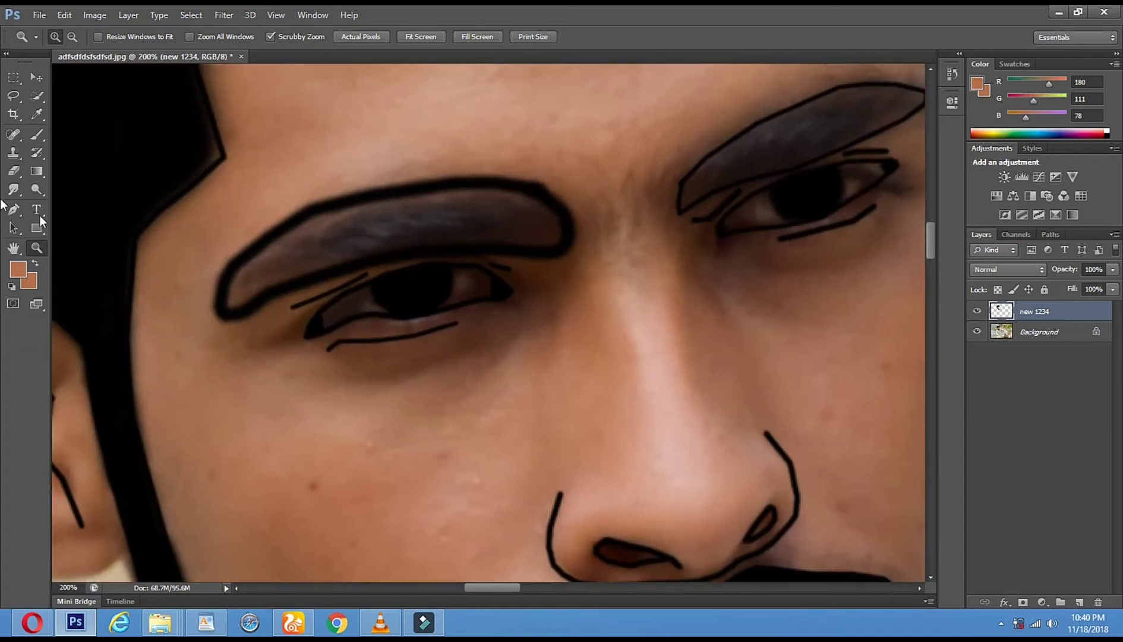
{"action": "left_click", "coordinate": [24, 277]}
{"action": "left_click", "coordinate": [371, 339]}
{"action": "left_click", "coordinate": [677, 152]}
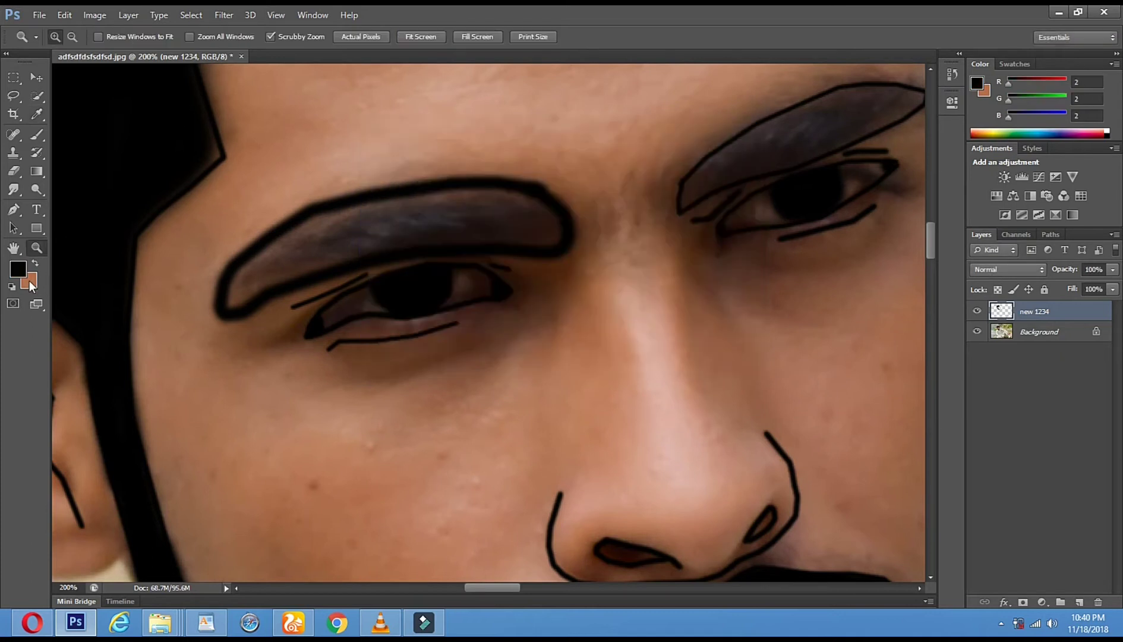
{"action": "left_click", "coordinate": [29, 281]}
{"action": "left_click", "coordinate": [372, 340]}
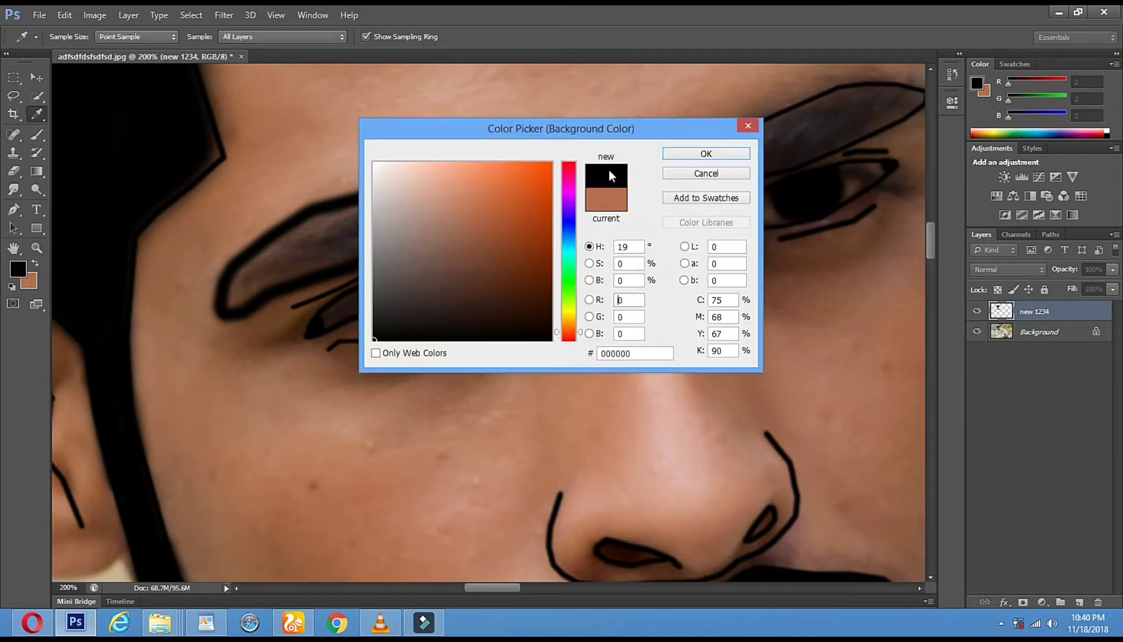
{"action": "left_click", "coordinate": [672, 155]}
Fill the left-hand eyebrow outline with solid black on the new 1234 layer using a 26 px brush at 100% hardness.
{"action": "key", "text": "z"}
{"action": "left_click", "coordinate": [359, 206]}
{"action": "left_click", "coordinate": [359, 206]}
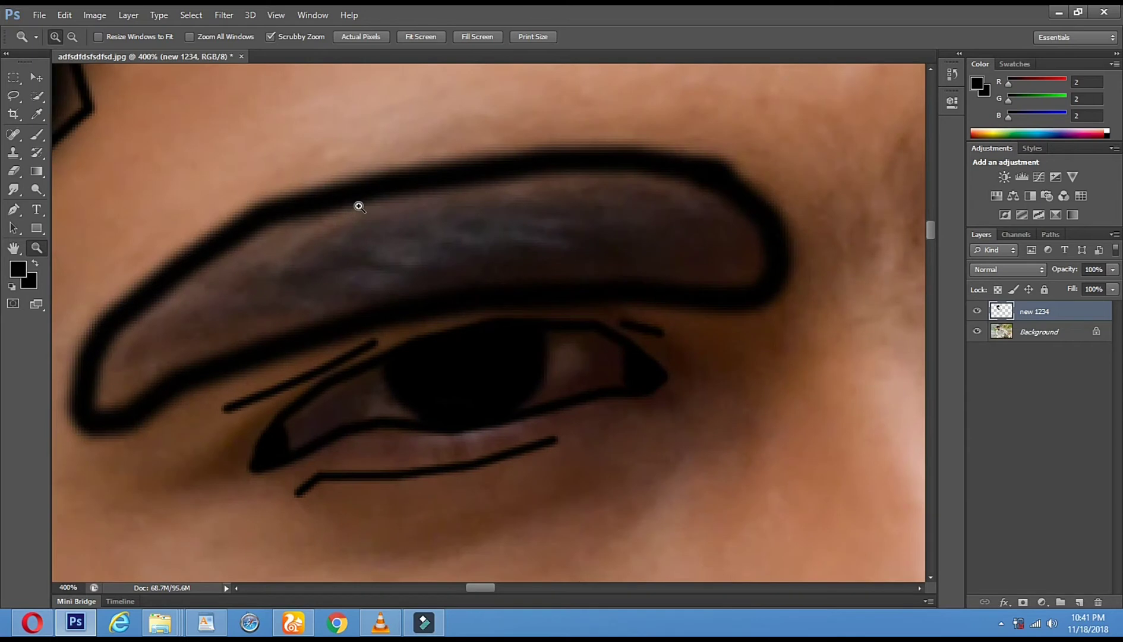
{"action": "left_click_drag", "start_coordinate": [341, 248], "coordinate": [349, 248]}
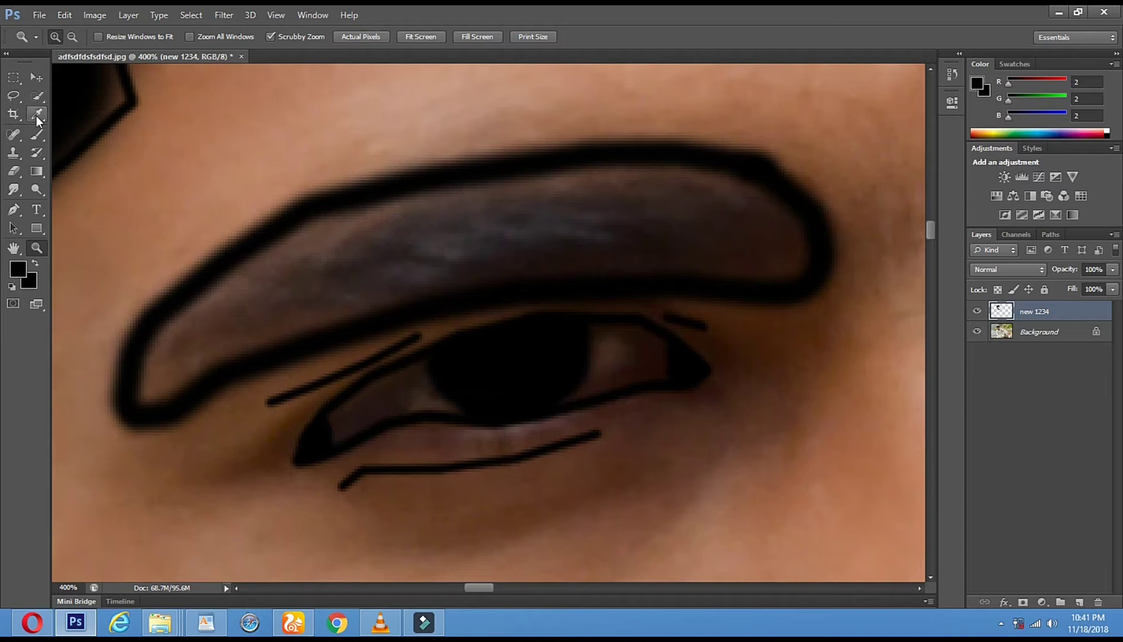
{"action": "left_click", "coordinate": [39, 139]}
{"action": "right_click", "coordinate": [378, 291]}
{"action": "left_click", "coordinate": [408, 318]}
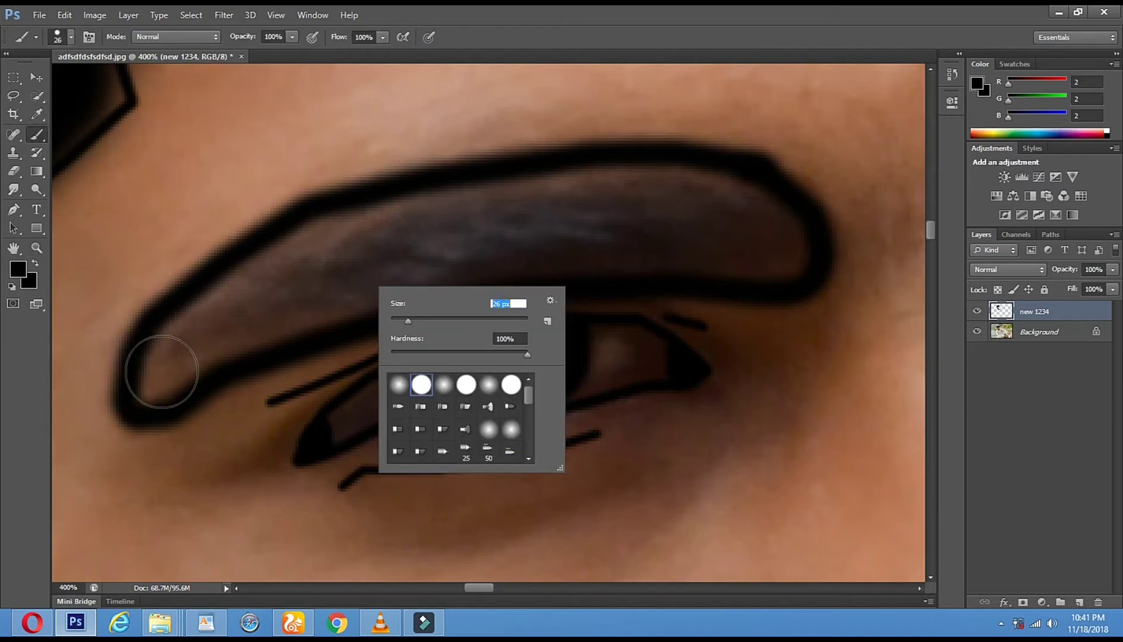
{"action": "key", "text": "Return"}
{"action": "mouse_move", "coordinate": [200, 321]}
{"action": "left_mouse_down"}
{"action": "mouse_move", "coordinate": [159, 379]}
{"action": "mouse_move", "coordinate": [253, 281]}
{"action": "mouse_move", "coordinate": [395, 214]}
{"action": "left_mouse_up"}
{"action": "mouse_move", "coordinate": [545, 203]}
{"action": "left_mouse_down"}
{"action": "mouse_move", "coordinate": [699, 195]}
{"action": "mouse_move", "coordinate": [765, 218]}
{"action": "mouse_move", "coordinate": [784, 249]}
{"action": "mouse_move", "coordinate": [680, 248]}
{"action": "mouse_move", "coordinate": [779, 258]}
{"action": "mouse_move", "coordinate": [436, 249]}
{"action": "mouse_move", "coordinate": [229, 332]}
{"action": "mouse_move", "coordinate": [422, 263]}
{"action": "mouse_move", "coordinate": [592, 248]}
{"action": "left_mouse_up"}
{"action": "left_click_drag", "start_coordinate": [747, 259], "coordinate": [61, 372]}
{"action": "left_click_drag", "start_coordinate": [540, 207], "coordinate": [471, 288]}
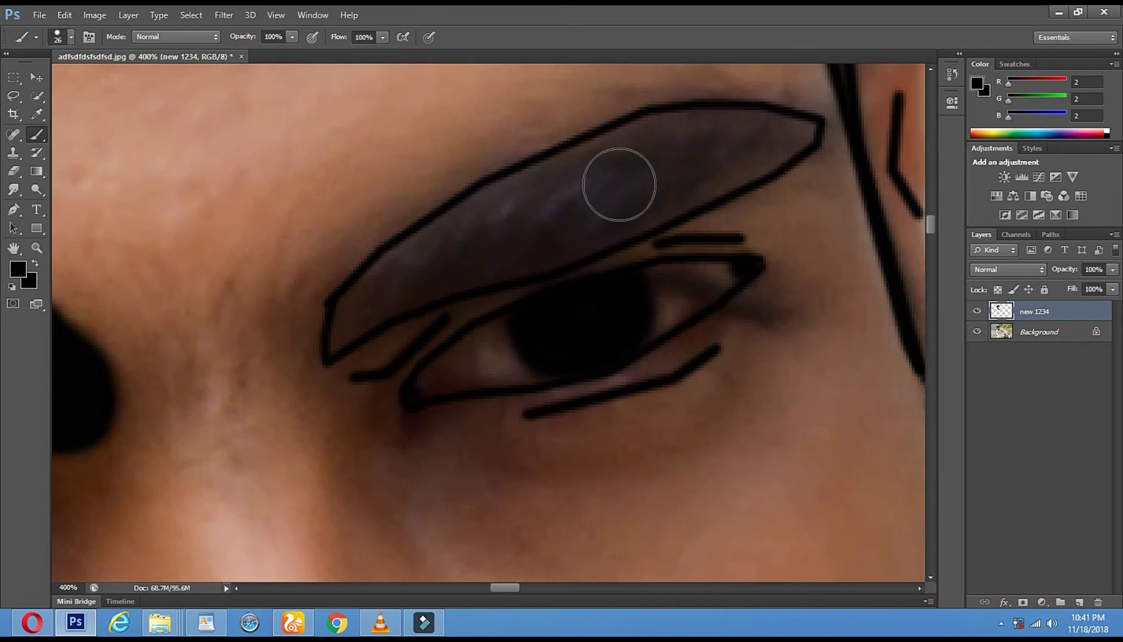
Fill the right-hand eyebrow with black, painting its outer part at 26 px and the remaining edges and interior with a 10 px brush.
{"action": "left_click_drag", "start_coordinate": [594, 167], "coordinate": [684, 147]}
{"action": "left_click_drag", "start_coordinate": [753, 138], "coordinate": [714, 142]}
{"action": "right_click", "coordinate": [593, 171]}
{"action": "left_click_drag", "start_coordinate": [619, 204], "coordinate": [613, 208]}
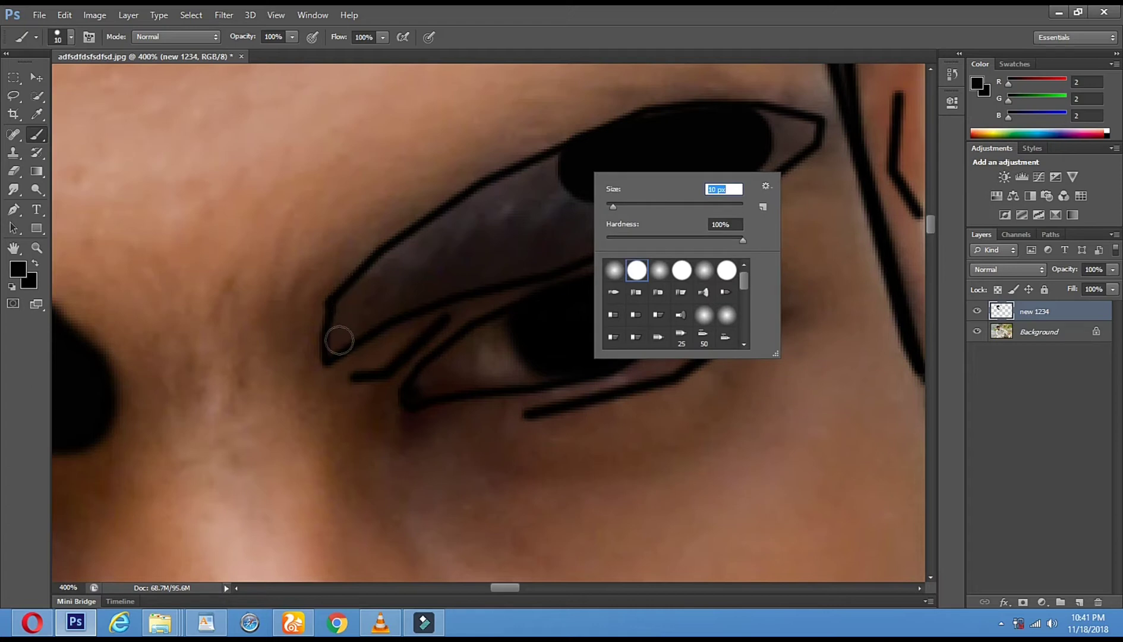
{"action": "left_click", "coordinate": [342, 314]}
{"action": "left_click_drag", "start_coordinate": [342, 314], "coordinate": [394, 261]}
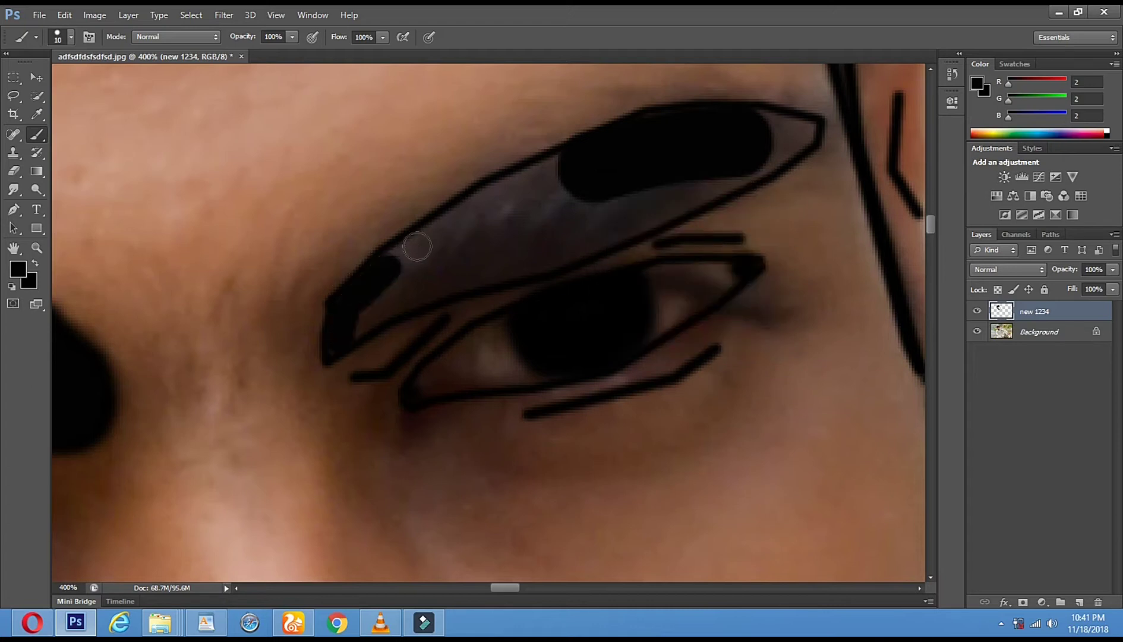
{"action": "left_click_drag", "start_coordinate": [467, 212], "coordinate": [574, 157]}
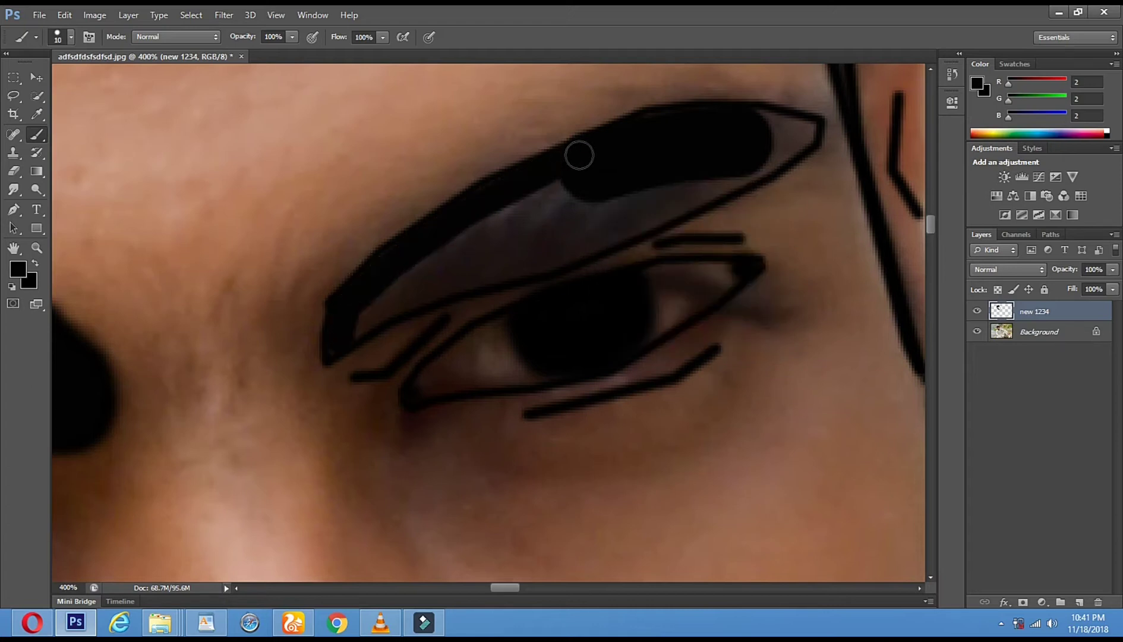
{"action": "left_click_drag", "start_coordinate": [334, 341], "coordinate": [379, 311]}
{"action": "left_click_drag", "start_coordinate": [552, 256], "coordinate": [607, 238]}
{"action": "mouse_move", "coordinate": [713, 188]}
{"action": "left_mouse_down"}
{"action": "mouse_move", "coordinate": [793, 155]}
{"action": "mouse_move", "coordinate": [810, 128]}
{"action": "mouse_move", "coordinate": [746, 119]}
{"action": "mouse_move", "coordinate": [785, 125]}
{"action": "left_mouse_up"}
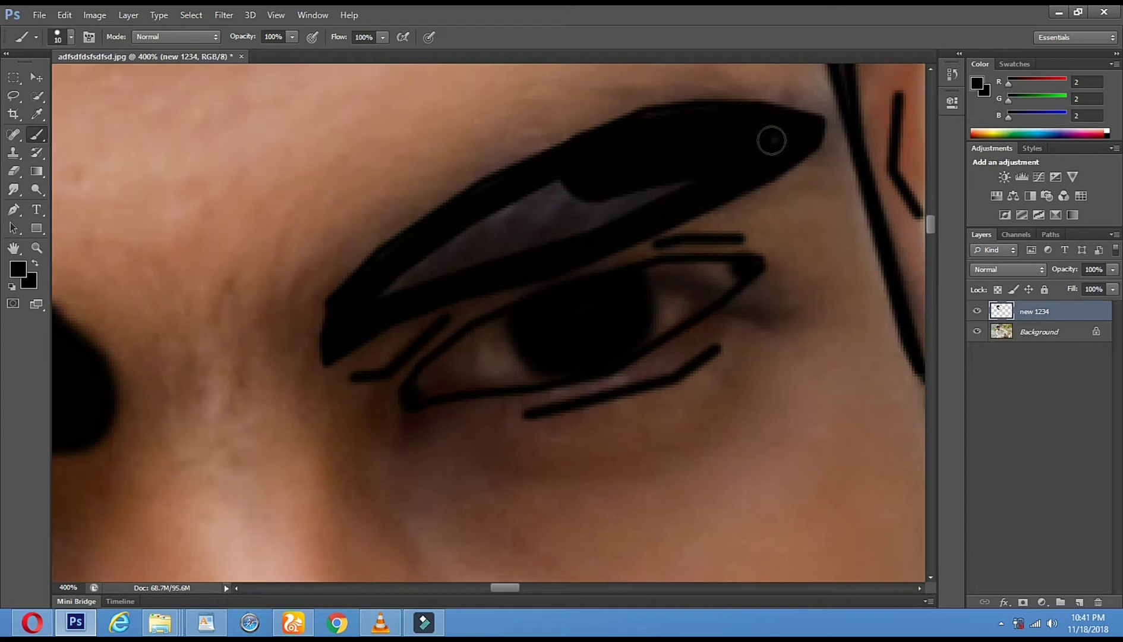
{"action": "mouse_move", "coordinate": [469, 243]}
{"action": "left_mouse_down"}
{"action": "mouse_move", "coordinate": [555, 186]}
{"action": "mouse_move", "coordinate": [434, 265]}
{"action": "mouse_move", "coordinate": [370, 285]}
{"action": "mouse_move", "coordinate": [426, 241]}
{"action": "mouse_move", "coordinate": [378, 293]}
{"action": "mouse_move", "coordinate": [683, 179]}
{"action": "mouse_move", "coordinate": [632, 208]}
{"action": "mouse_move", "coordinate": [609, 199]}
{"action": "left_mouse_up"}
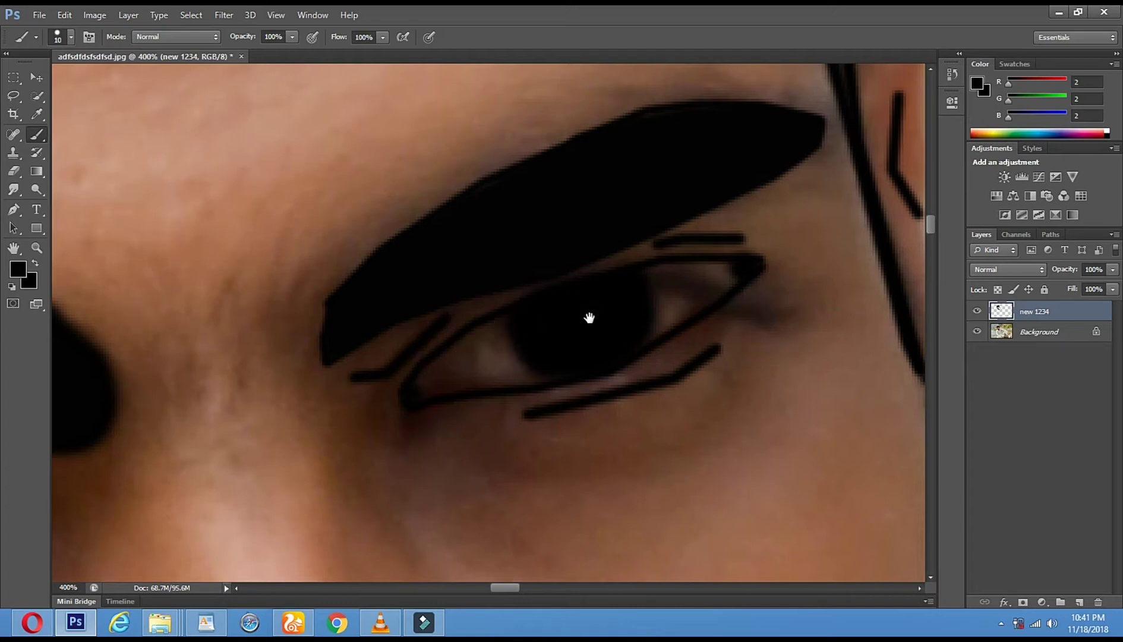
Set the background colour to white (ffffff).
{"action": "left_click_drag", "start_coordinate": [589, 318], "coordinate": [564, 324]}
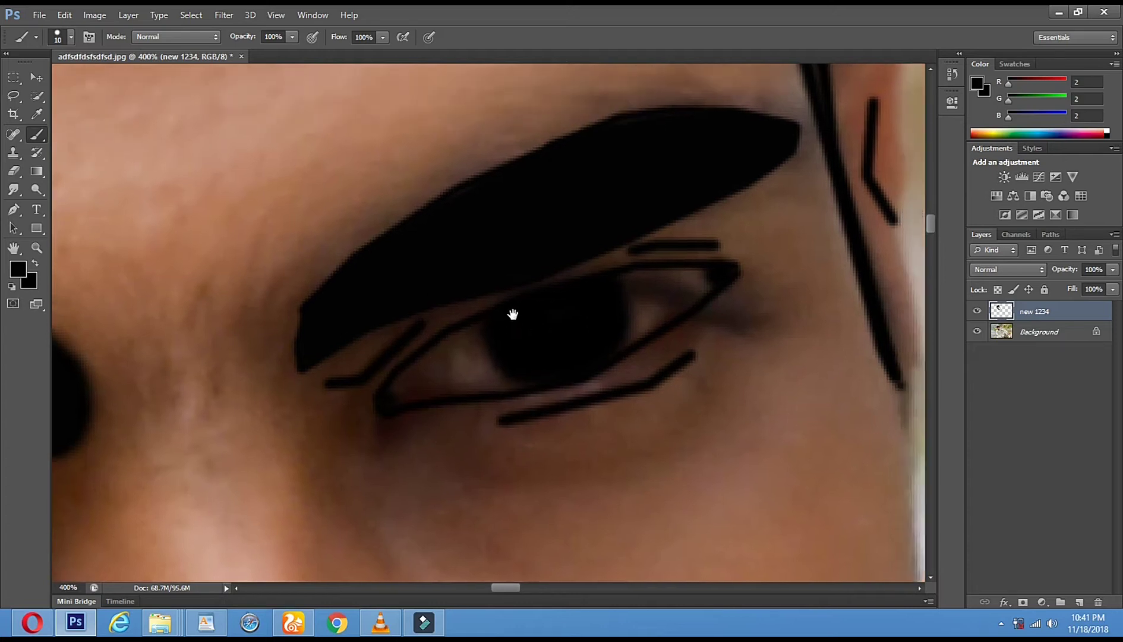
{"action": "left_click", "coordinate": [28, 278]}
{"action": "left_click_drag", "start_coordinate": [402, 298], "coordinate": [336, 133]}
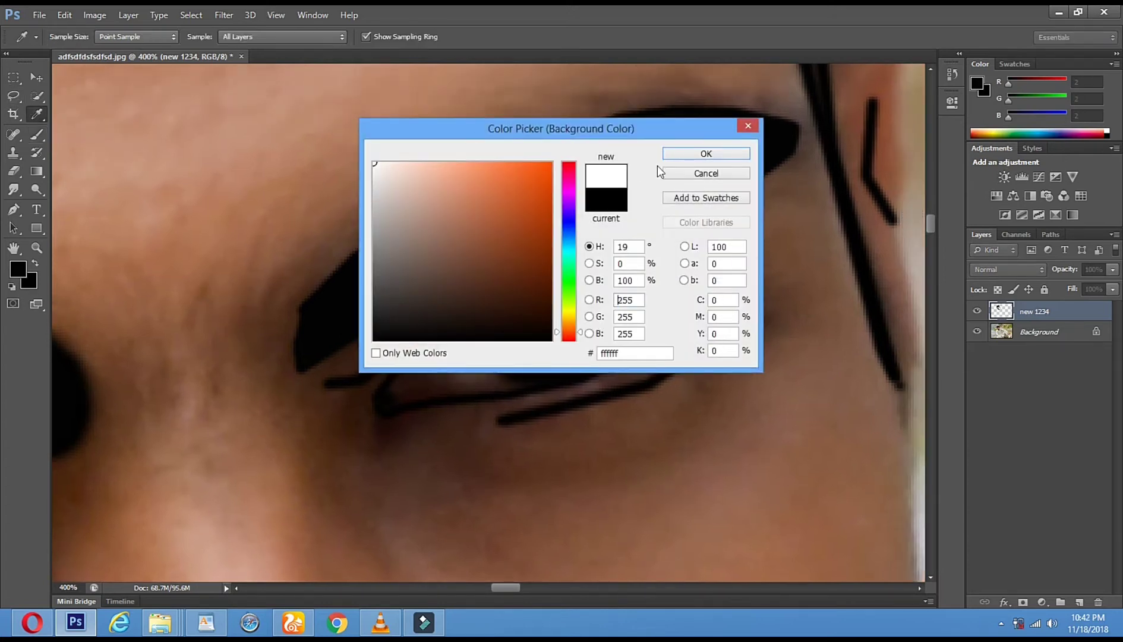
{"action": "left_click", "coordinate": [672, 154]}
{"action": "key", "text": "b"}
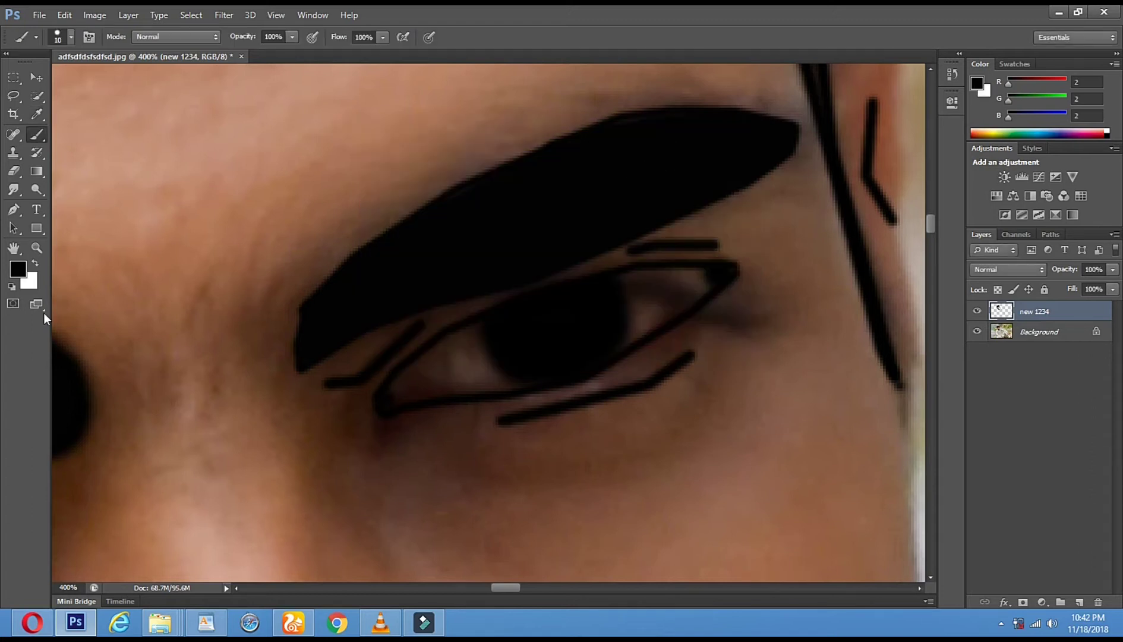
Set the Eraser to an 8 px tip for the right-hand eye.
{"action": "left_click", "coordinate": [37, 248]}
{"action": "left_click", "coordinate": [483, 383]}
{"action": "left_click", "coordinate": [483, 383]}
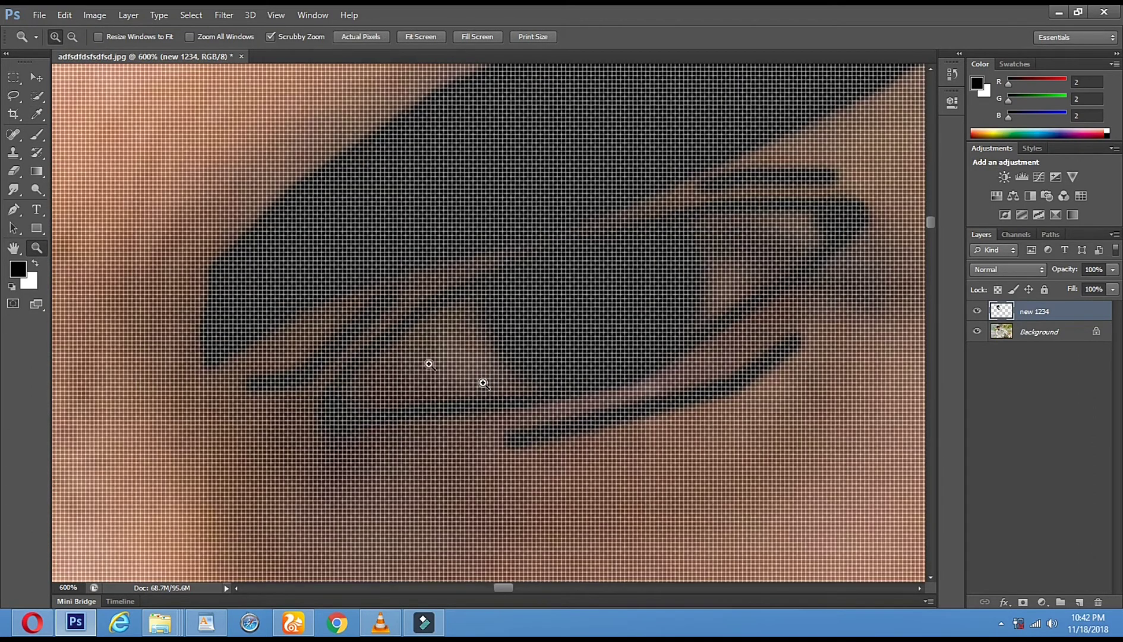
{"action": "left_click", "coordinate": [438, 363], "text": "alt"}
{"action": "key", "text": "e"}
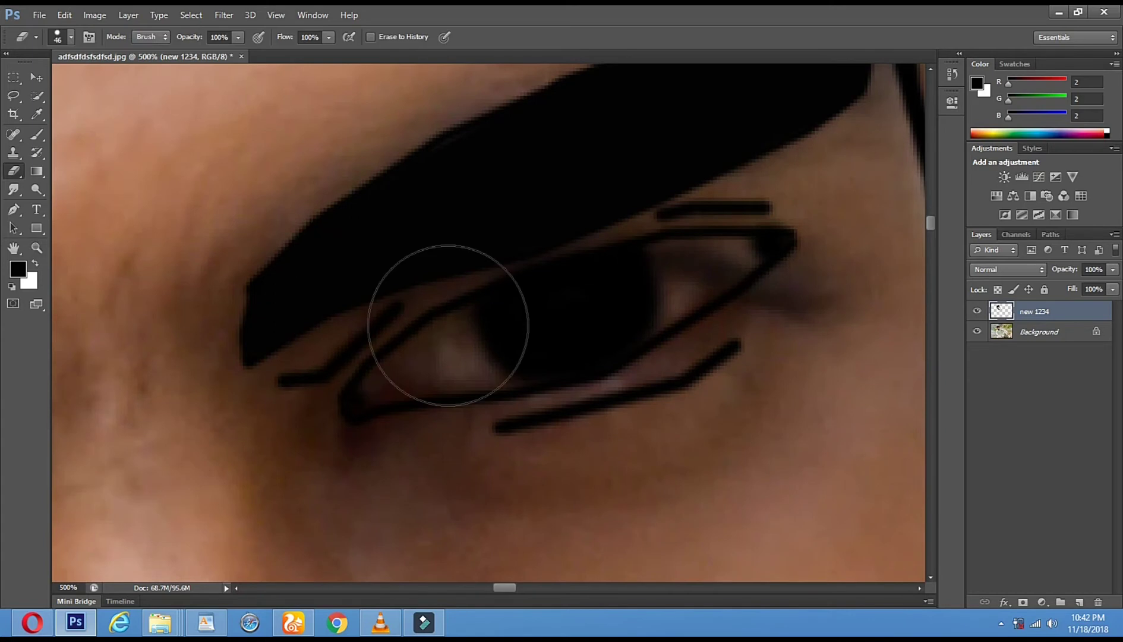
{"action": "right_click", "coordinate": [454, 327]}
{"action": "left_click", "coordinate": [473, 358]}
{"action": "left_click", "coordinate": [411, 353]}
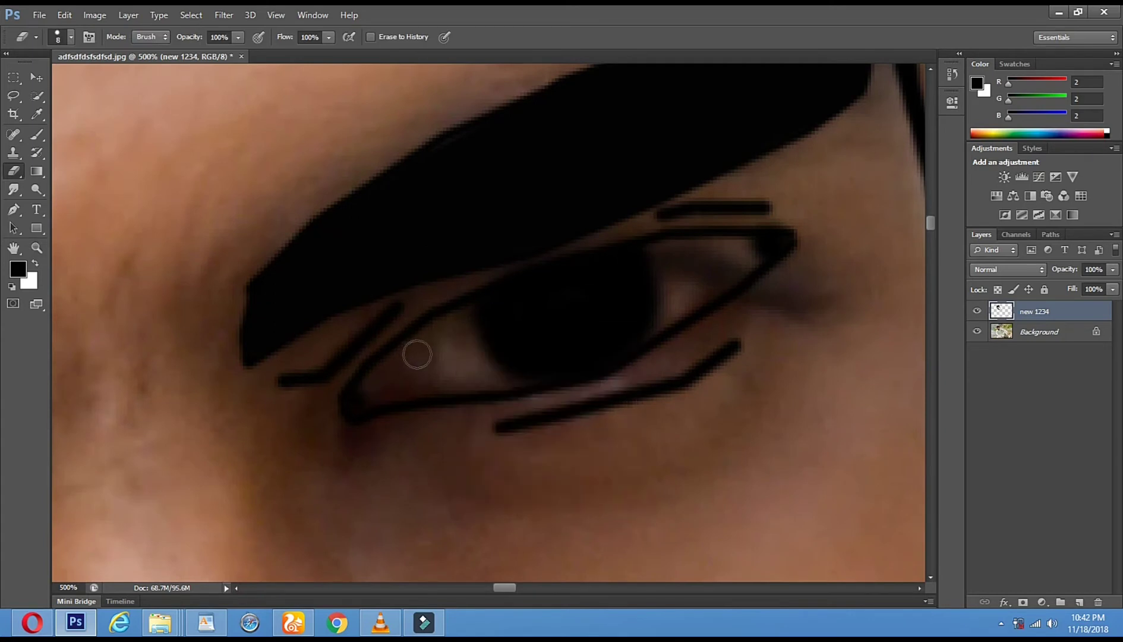
Set the foreground colour to white (ffffff).
{"action": "left_click", "coordinate": [18, 271]}
{"action": "left_click_drag", "start_coordinate": [432, 319], "coordinate": [347, 149]}
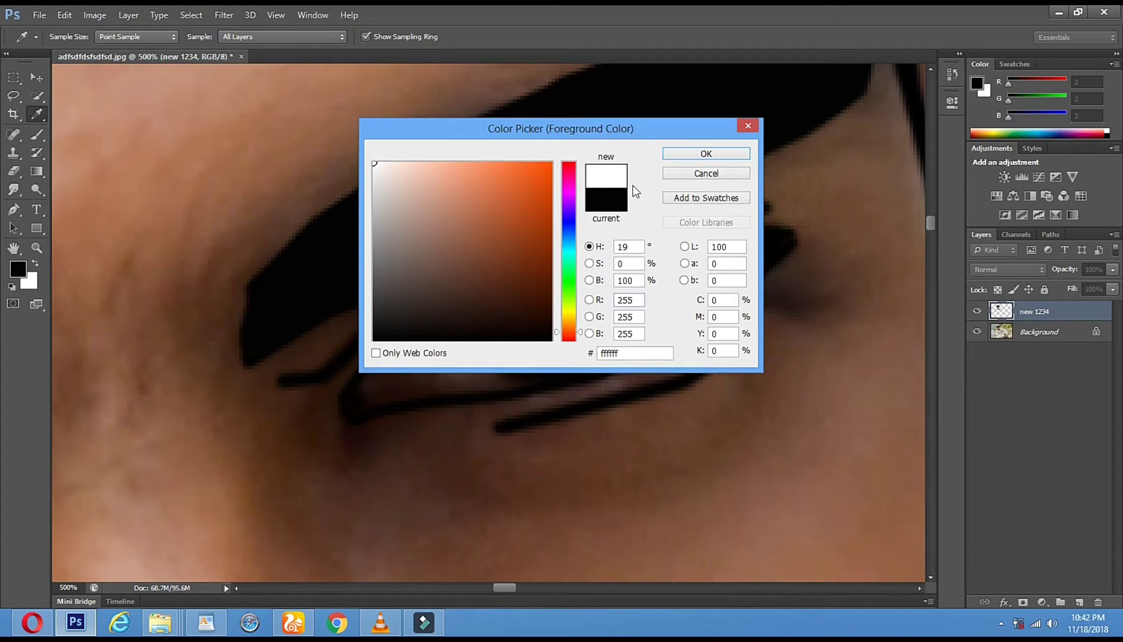
{"action": "left_click", "coordinate": [691, 154]}
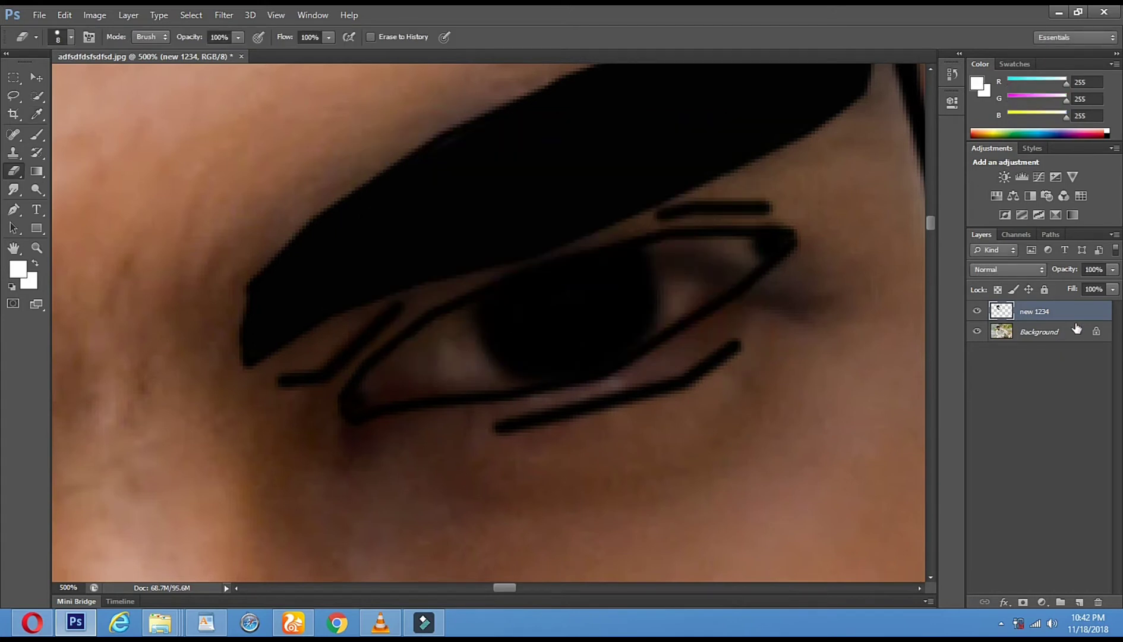
Dab white with the 10 px brush on the right-hand eye's inner white area and outline that area with a 2 px brush.
{"action": "left_click", "coordinate": [37, 134]}
{"action": "left_click", "coordinate": [414, 360]}
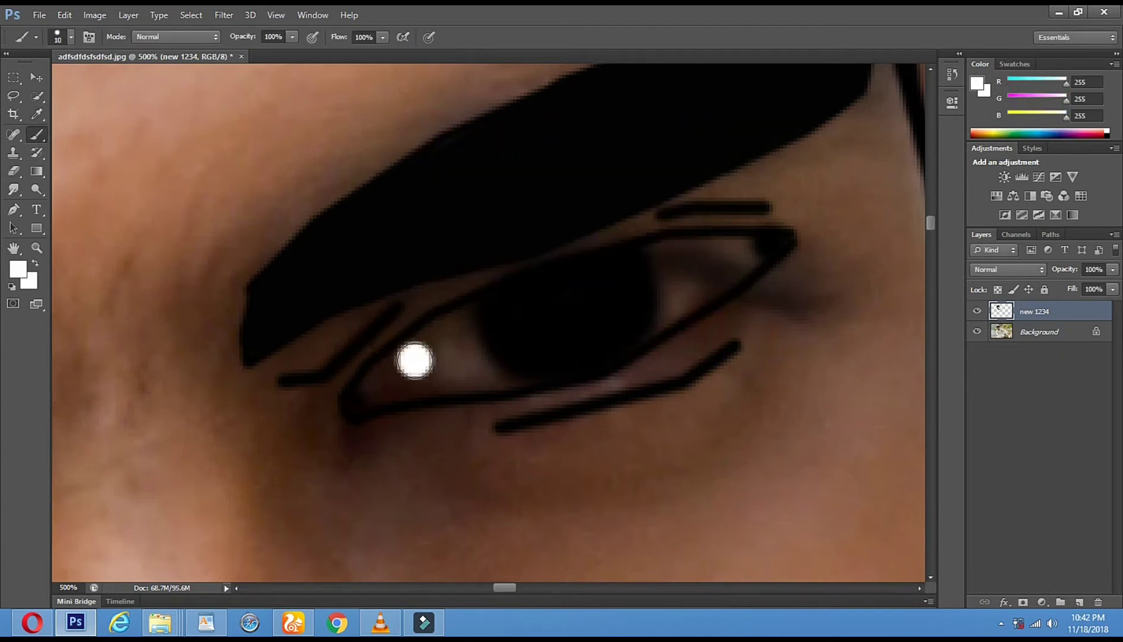
{"action": "right_click", "coordinate": [499, 360]}
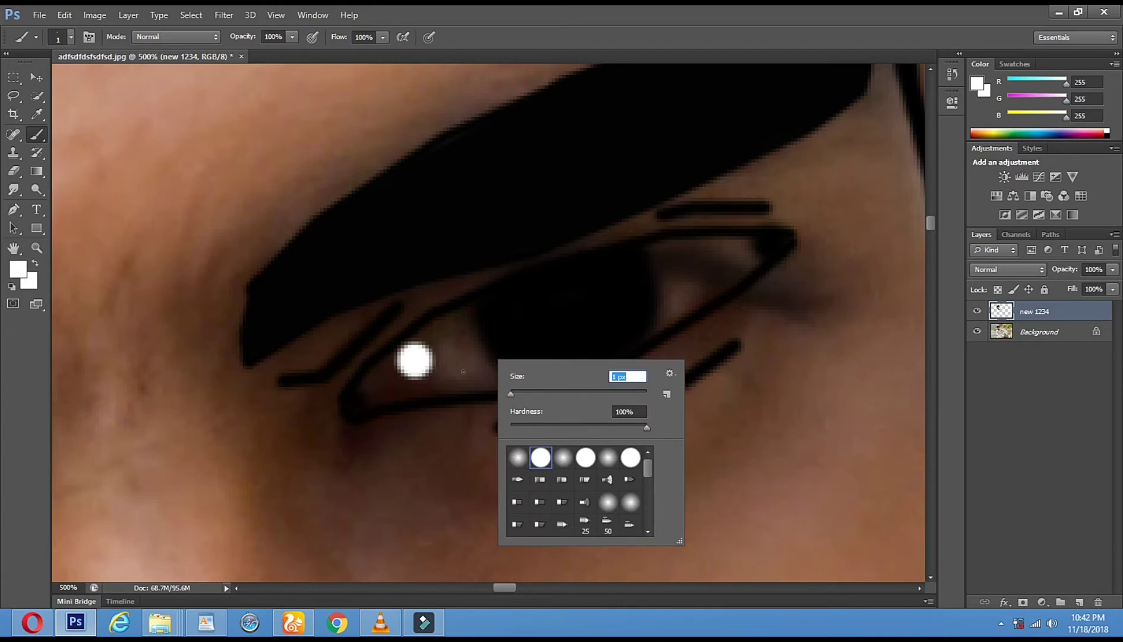
{"action": "left_click_drag", "start_coordinate": [510, 394], "coordinate": [511, 394]}
{"action": "left_click", "coordinate": [366, 380]}
{"action": "left_click_drag", "start_coordinate": [364, 381], "coordinate": [402, 346]}
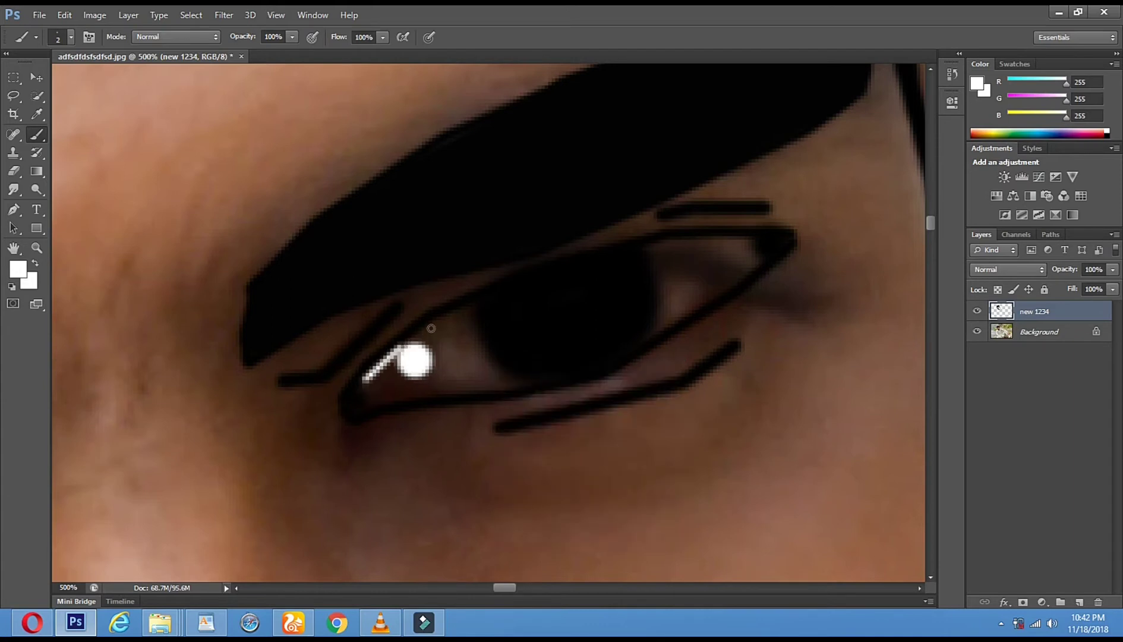
{"action": "left_click_drag", "start_coordinate": [468, 309], "coordinate": [478, 348]}
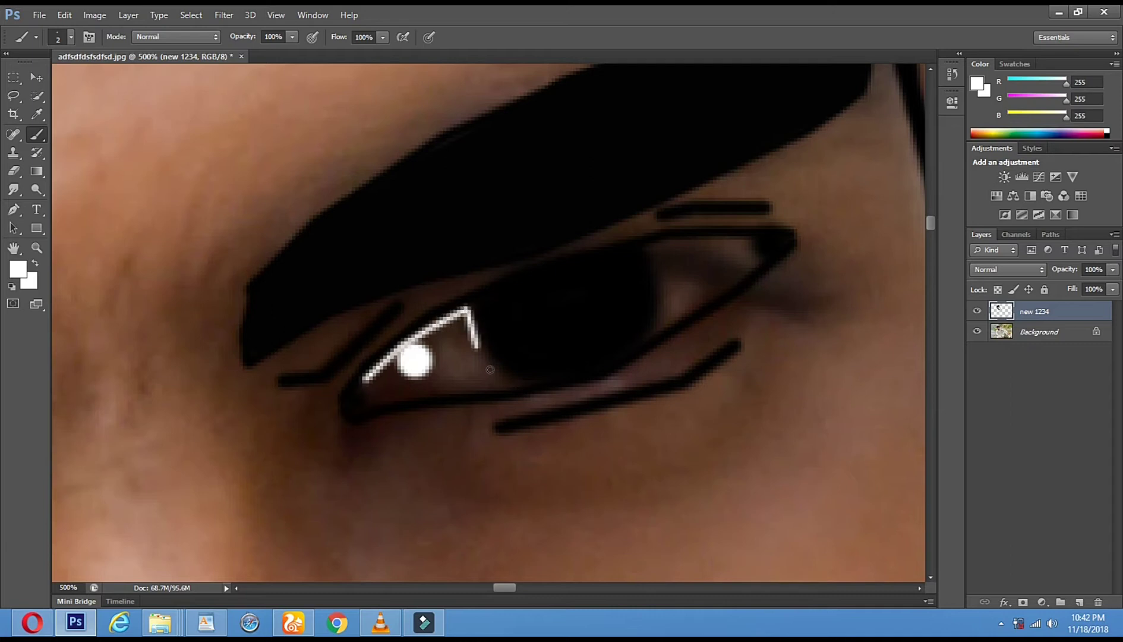
{"action": "left_click", "coordinate": [465, 390], "text": "shift"}
{"action": "left_click", "coordinate": [368, 408], "text": "shift"}
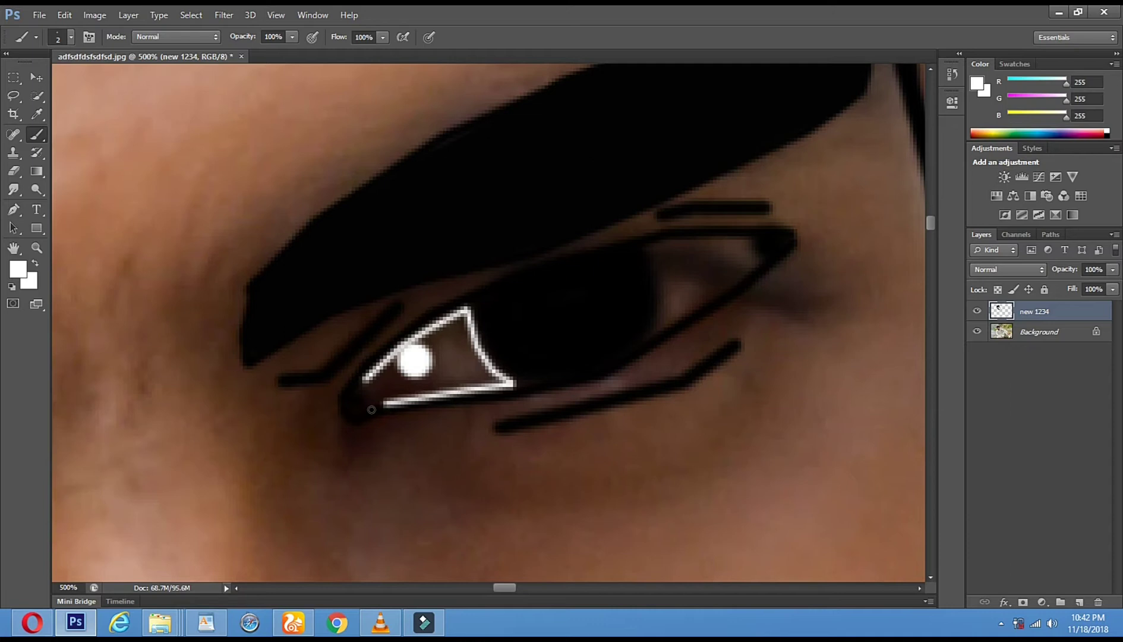
{"action": "left_click", "coordinate": [366, 380], "text": "shift"}
Set the brush to 6 px and fill the outlined inner white area of the right-hand eye with white.
{"action": "right_click", "coordinate": [400, 380]}
{"action": "left_click_drag", "start_coordinate": [411, 412], "coordinate": [419, 419]}
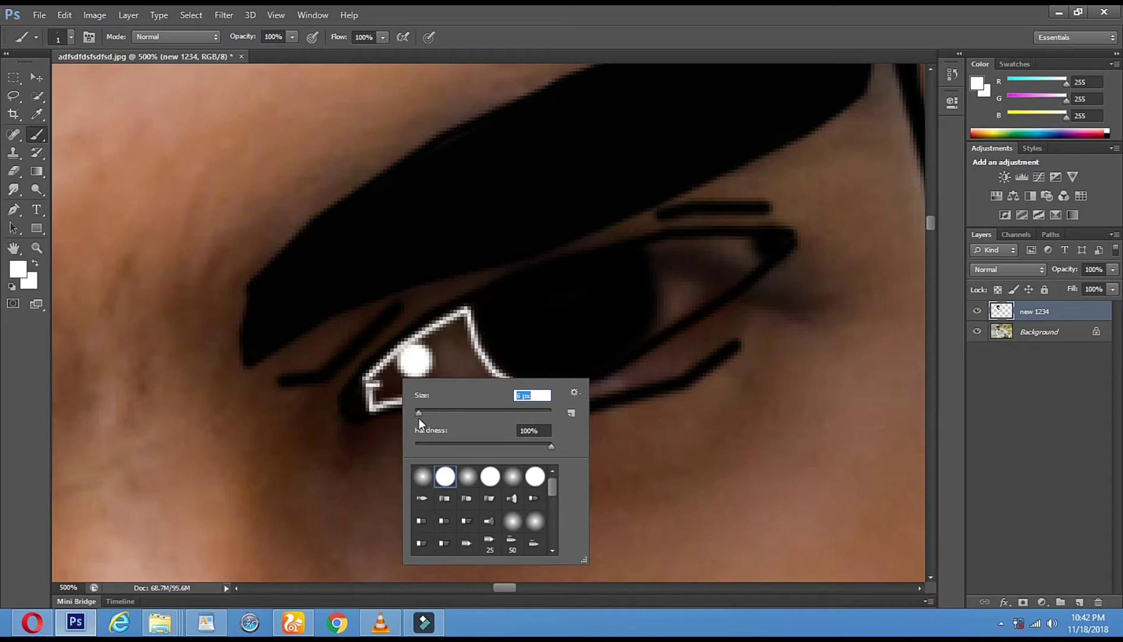
{"action": "left_click", "coordinate": [380, 383]}
{"action": "left_click_drag", "start_coordinate": [447, 336], "coordinate": [463, 318]}
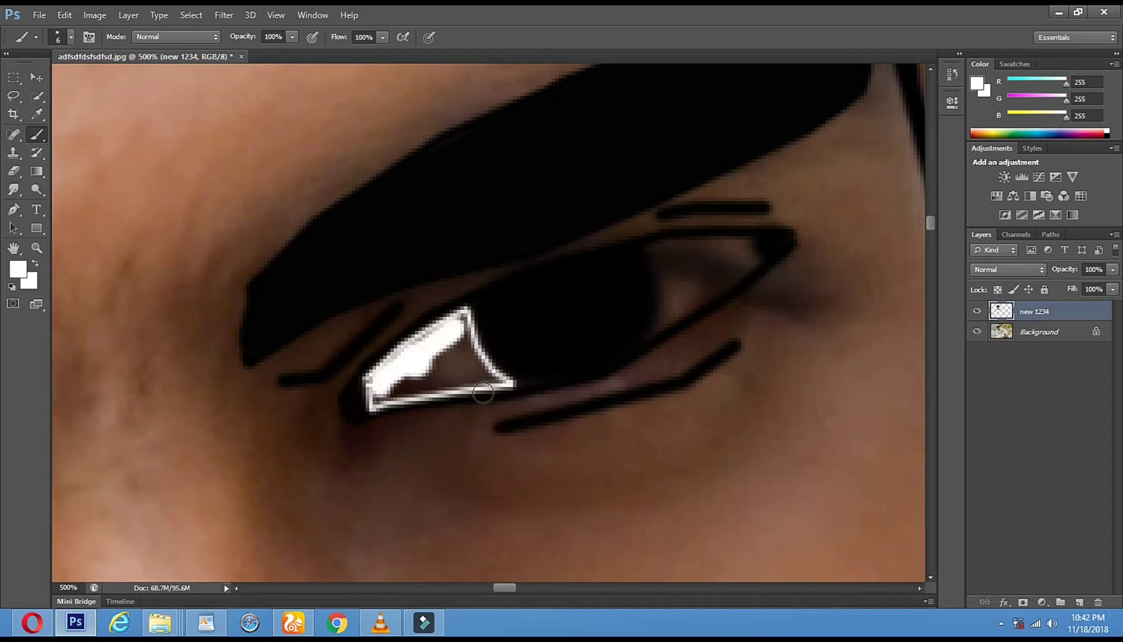
{"action": "mouse_move", "coordinate": [486, 373]}
{"action": "left_mouse_down"}
{"action": "mouse_move", "coordinate": [414, 372]}
{"action": "mouse_move", "coordinate": [384, 396]}
{"action": "mouse_move", "coordinate": [461, 350]}
{"action": "mouse_move", "coordinate": [489, 377]}
{"action": "mouse_move", "coordinate": [462, 324]}
{"action": "mouse_move", "coordinate": [412, 379]}
{"action": "left_mouse_up"}
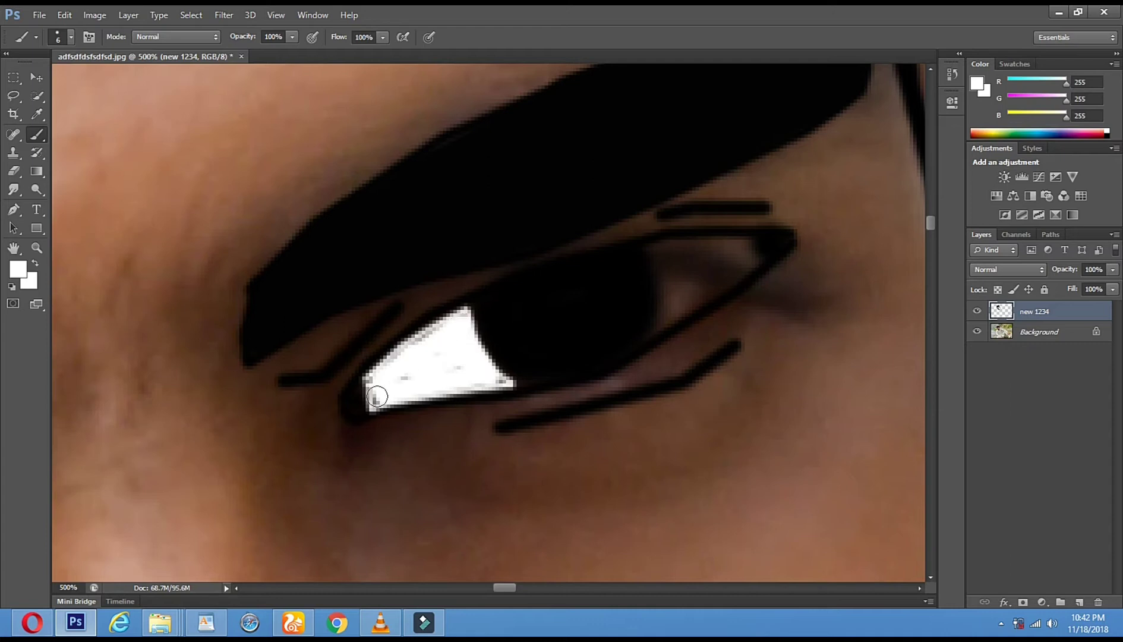
Fill the outer white area of the right-hand eye with white and refine its edge beside the iris with a 1 px brush.
{"action": "left_click_drag", "start_coordinate": [657, 281], "coordinate": [442, 374]}
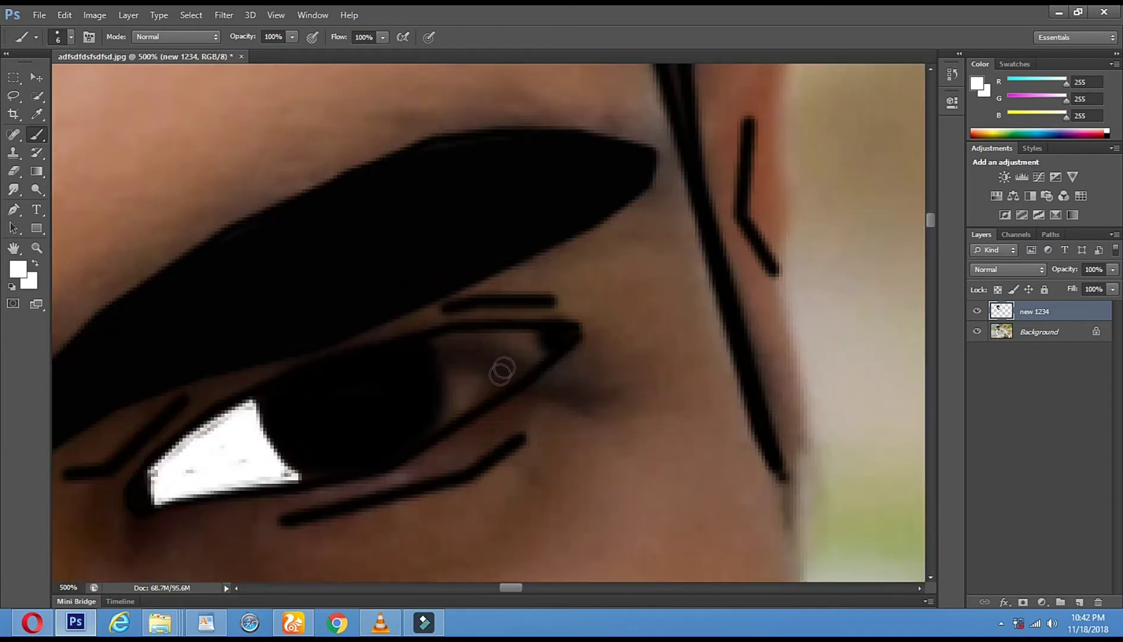
{"action": "left_click", "coordinate": [454, 350]}
{"action": "left_click_drag", "start_coordinate": [454, 350], "coordinate": [456, 416]}
{"action": "left_click", "coordinate": [526, 360], "text": "shift"}
{"action": "mouse_move", "coordinate": [526, 360]}
{"action": "left_mouse_down"}
{"action": "mouse_move", "coordinate": [530, 341]}
{"action": "mouse_move", "coordinate": [460, 343]}
{"action": "mouse_move", "coordinate": [491, 374]}
{"action": "mouse_move", "coordinate": [491, 353]}
{"action": "mouse_move", "coordinate": [500, 356]}
{"action": "left_mouse_up"}
{"action": "right_click", "coordinate": [501, 356]}
{"action": "left_click", "coordinate": [508, 389]}
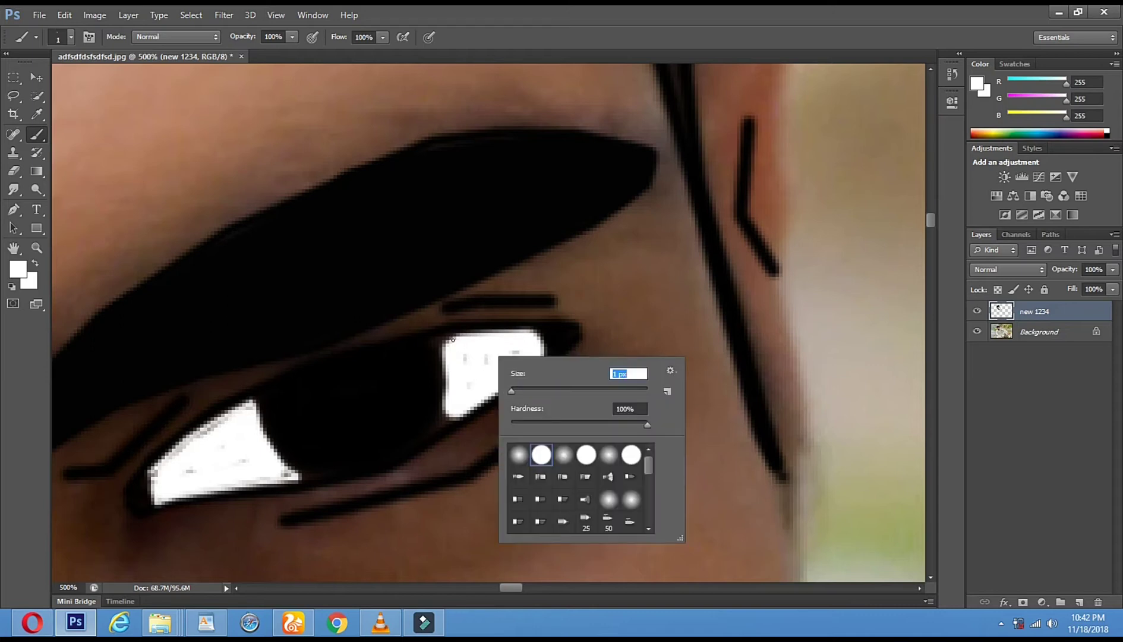
{"action": "left_click", "coordinate": [441, 341]}
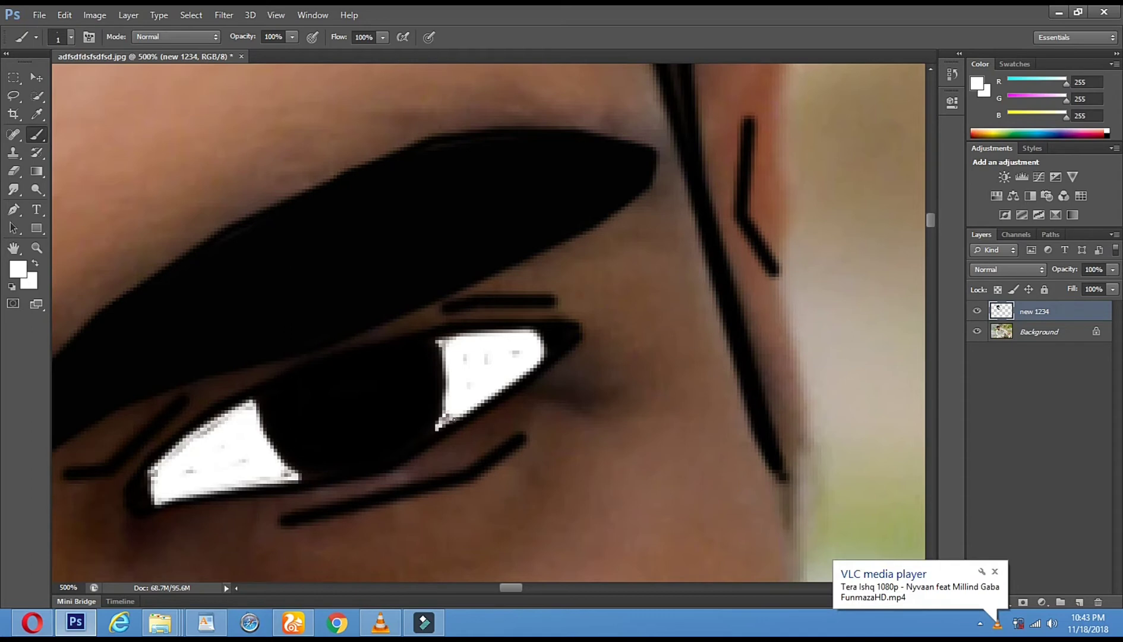
Outline and fill the outer white area of the left-hand eye with white using a 4 px brush.
{"action": "left_click", "coordinate": [36, 251]}
{"action": "left_click_drag", "start_coordinate": [305, 418], "coordinate": [724, 259]}
{"action": "left_click_drag", "start_coordinate": [187, 295], "coordinate": [544, 240]}
{"action": "left_click_drag", "start_coordinate": [366, 238], "coordinate": [649, 173]}
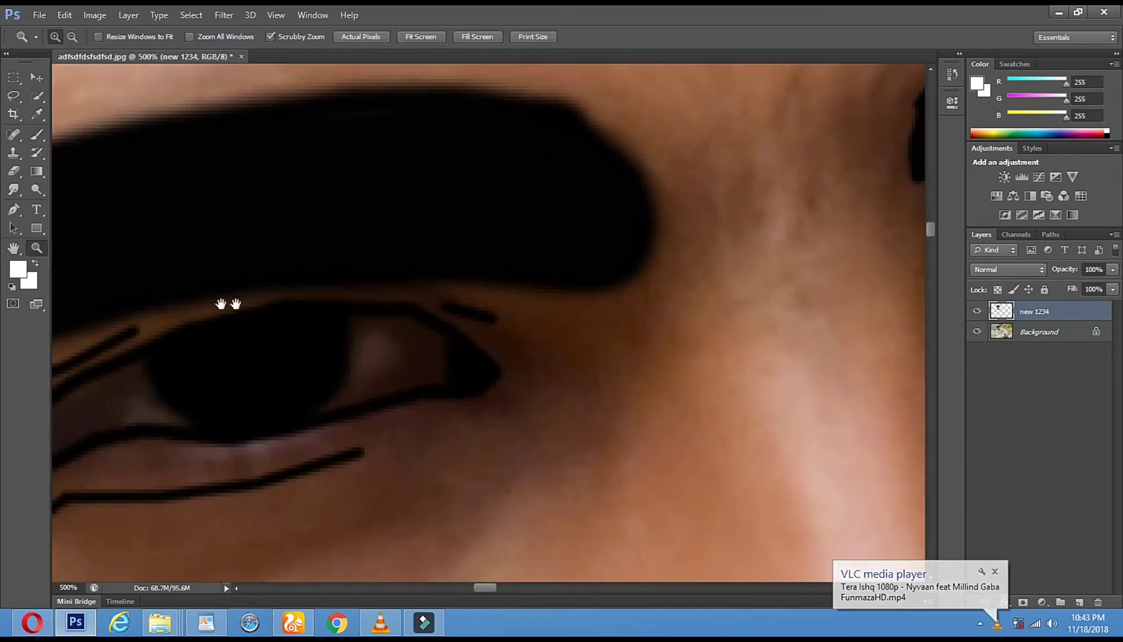
{"action": "left_click_drag", "start_coordinate": [220, 303], "coordinate": [336, 276]}
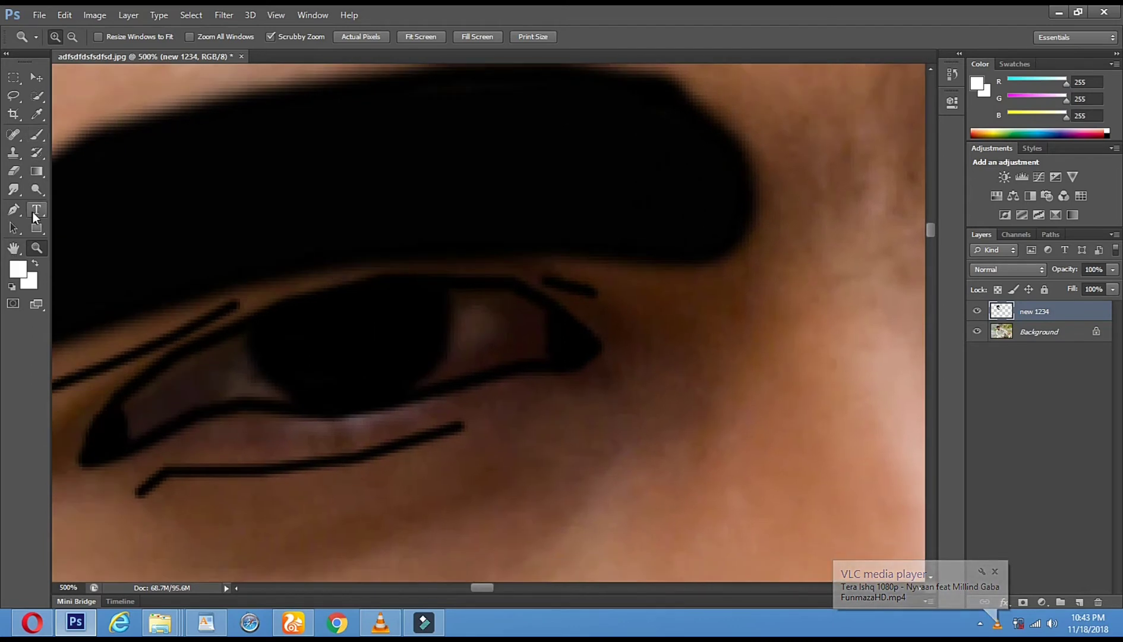
{"action": "left_click", "coordinate": [36, 135]}
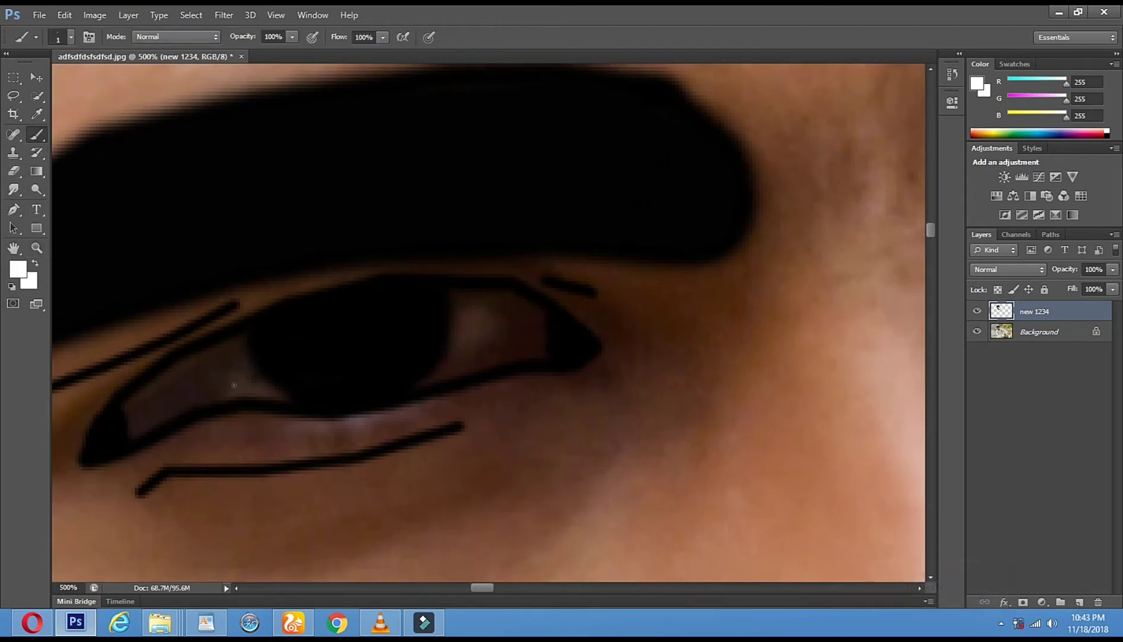
{"action": "right_click", "coordinate": [238, 378]}
{"action": "left_click_drag", "start_coordinate": [253, 411], "coordinate": [254, 412]}
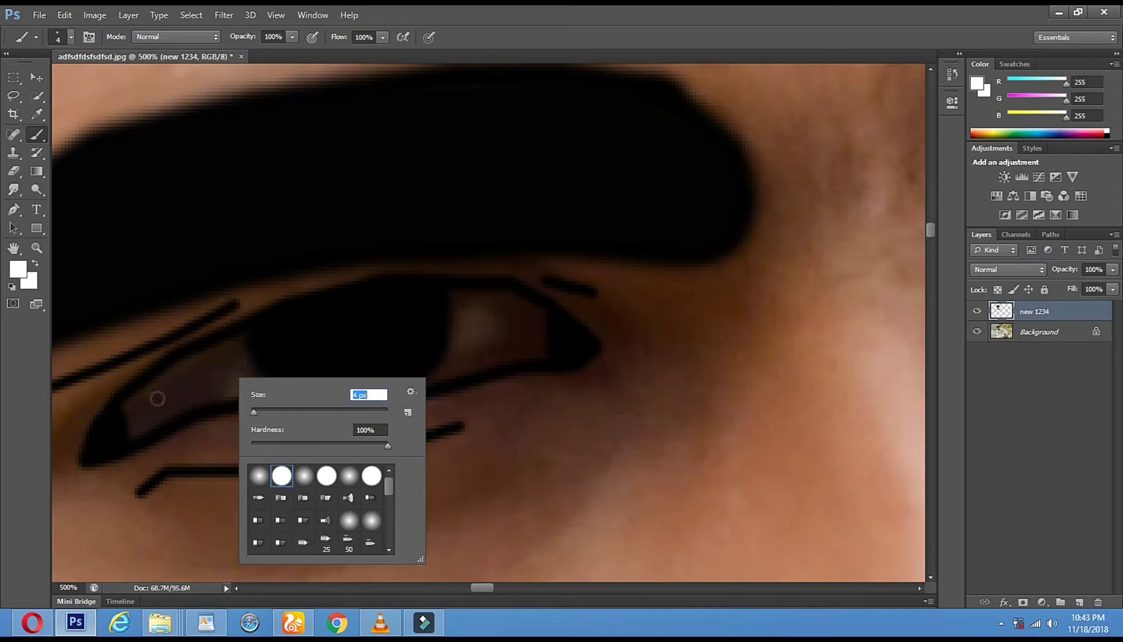
{"action": "left_click", "coordinate": [133, 401]}
{"action": "mouse_move", "coordinate": [170, 376]}
{"action": "left_mouse_down"}
{"action": "mouse_move", "coordinate": [239, 344]}
{"action": "mouse_move", "coordinate": [277, 392]}
{"action": "left_mouse_up"}
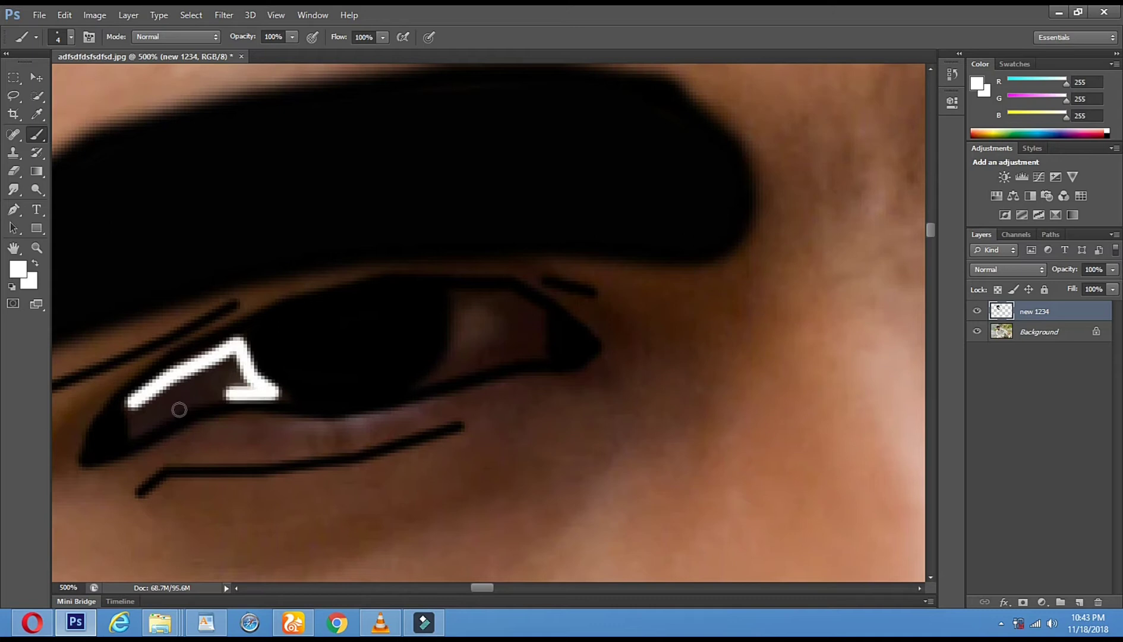
{"action": "left_click", "coordinate": [176, 408], "text": "shift"}
{"action": "left_click", "coordinate": [133, 433], "text": "shift"}
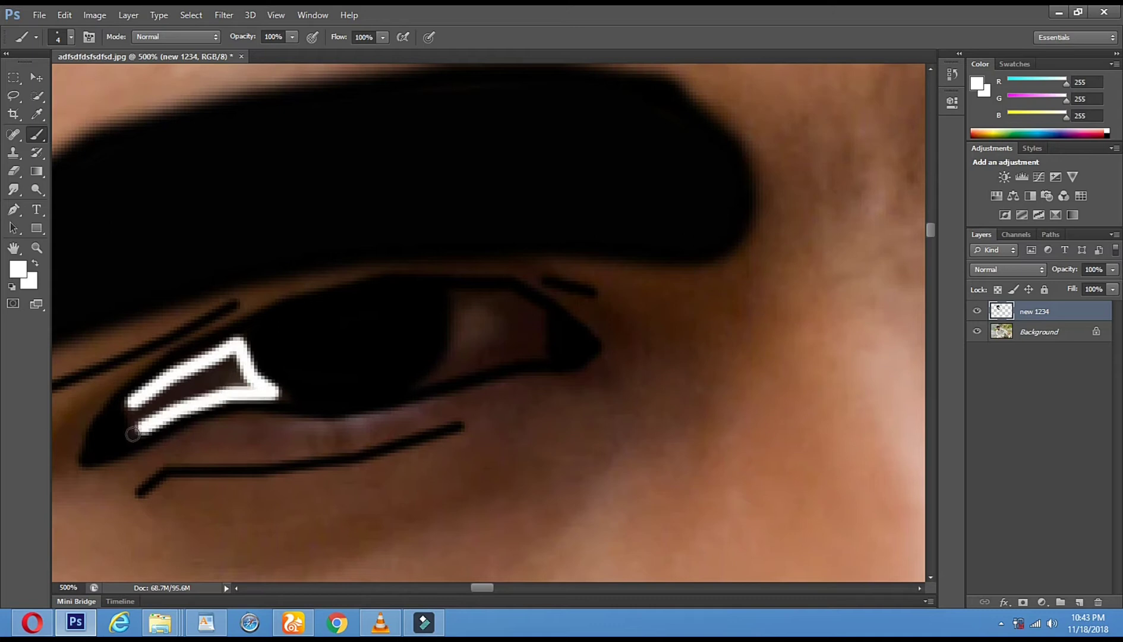
{"action": "left_click", "coordinate": [134, 410], "text": "shift"}
{"action": "mouse_move", "coordinate": [196, 389]}
{"action": "left_mouse_down"}
{"action": "mouse_move", "coordinate": [244, 378]}
{"action": "mouse_move", "coordinate": [141, 419]}
{"action": "mouse_move", "coordinate": [160, 385]}
{"action": "mouse_move", "coordinate": [235, 357]}
{"action": "mouse_move", "coordinate": [167, 392]}
{"action": "left_mouse_up"}
Outline and fill the inner white area of the left-hand eye, beside the nose, with white.
{"action": "left_click", "coordinate": [458, 297]}
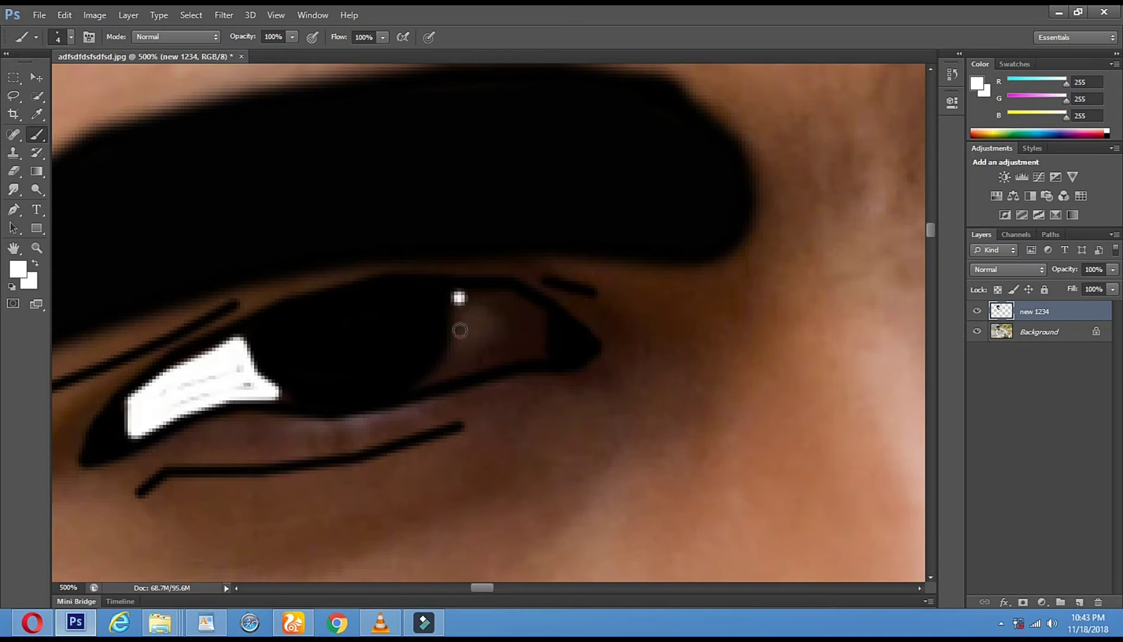
{"action": "left_click", "coordinate": [457, 343], "text": "shift"}
{"action": "mouse_move", "coordinate": [442, 373]}
{"action": "left_mouse_down"}
{"action": "mouse_move", "coordinate": [541, 346]}
{"action": "mouse_move", "coordinate": [539, 313]}
{"action": "mouse_move", "coordinate": [472, 300]}
{"action": "mouse_move", "coordinate": [501, 297]}
{"action": "mouse_move", "coordinate": [462, 302]}
{"action": "mouse_move", "coordinate": [526, 310]}
{"action": "mouse_move", "coordinate": [512, 340]}
{"action": "mouse_move", "coordinate": [465, 347]}
{"action": "mouse_move", "coordinate": [470, 315]}
{"action": "mouse_move", "coordinate": [471, 346]}
{"action": "mouse_move", "coordinate": [458, 357]}
{"action": "mouse_move", "coordinate": [529, 342]}
{"action": "mouse_move", "coordinate": [532, 327]}
{"action": "mouse_move", "coordinate": [493, 336]}
{"action": "mouse_move", "coordinate": [481, 311]}
{"action": "mouse_move", "coordinate": [503, 328]}
{"action": "left_mouse_up"}
{"action": "left_click", "coordinate": [473, 300], "text": "shift"}
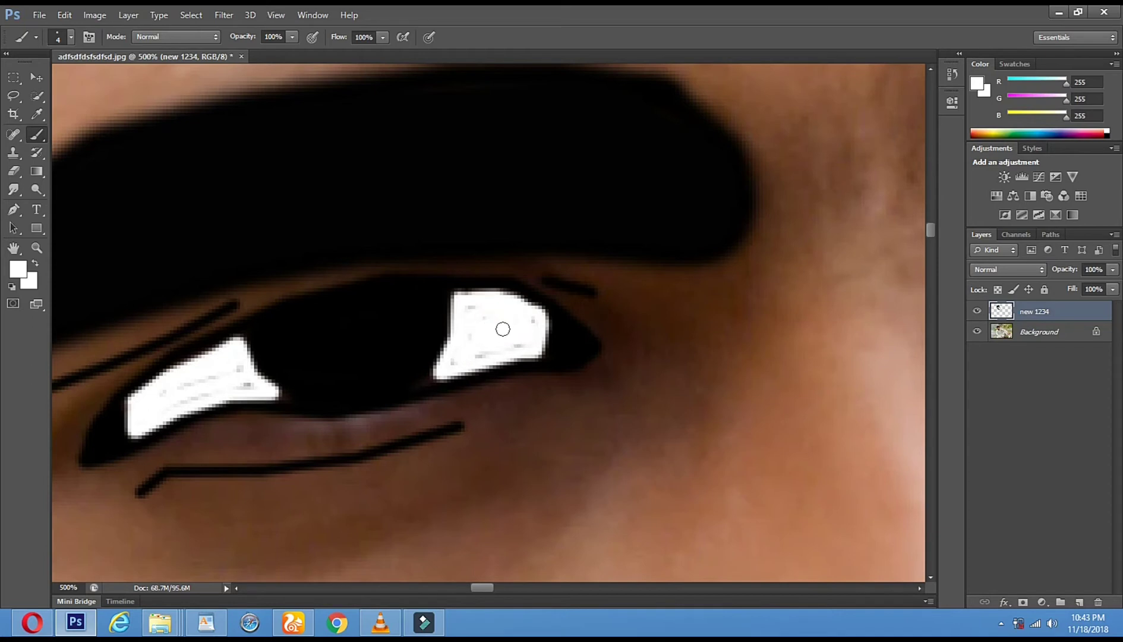
Sample the skin tone (RGB 192, 137, 107) from the cheek below the left-hand eye as the painting colour.
{"action": "left_click", "coordinate": [36, 247]}
{"action": "left_click", "coordinate": [386, 322], "text": "alt"}
{"action": "left_click", "coordinate": [386, 321], "text": "alt"}
{"action": "left_click", "coordinate": [386, 322], "text": "alt"}
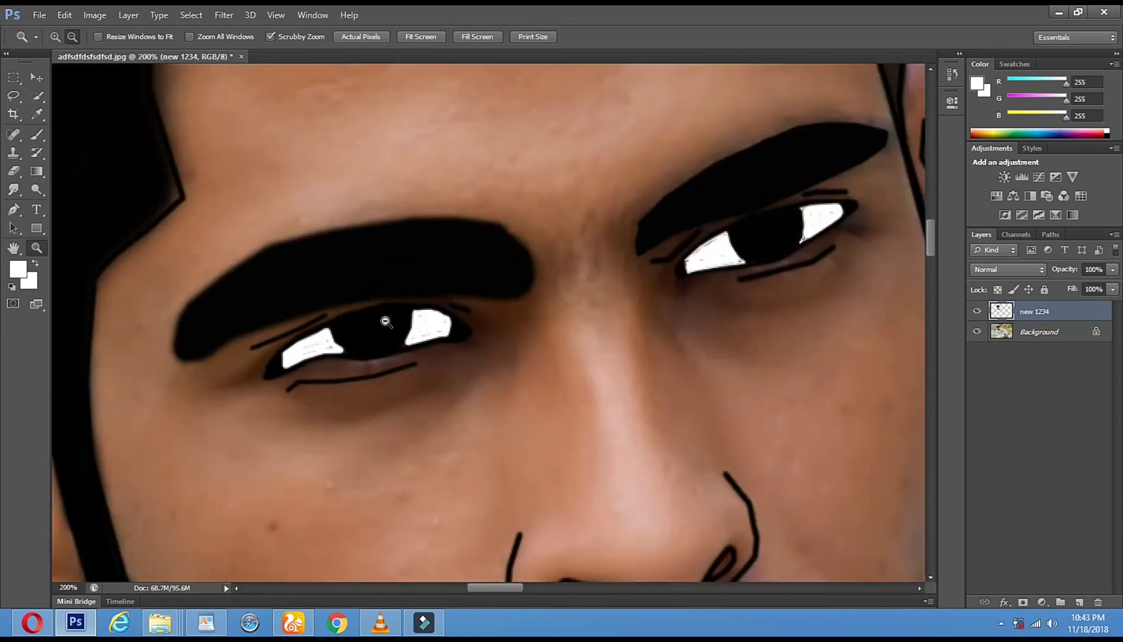
{"action": "left_click", "coordinate": [386, 321], "text": "alt"}
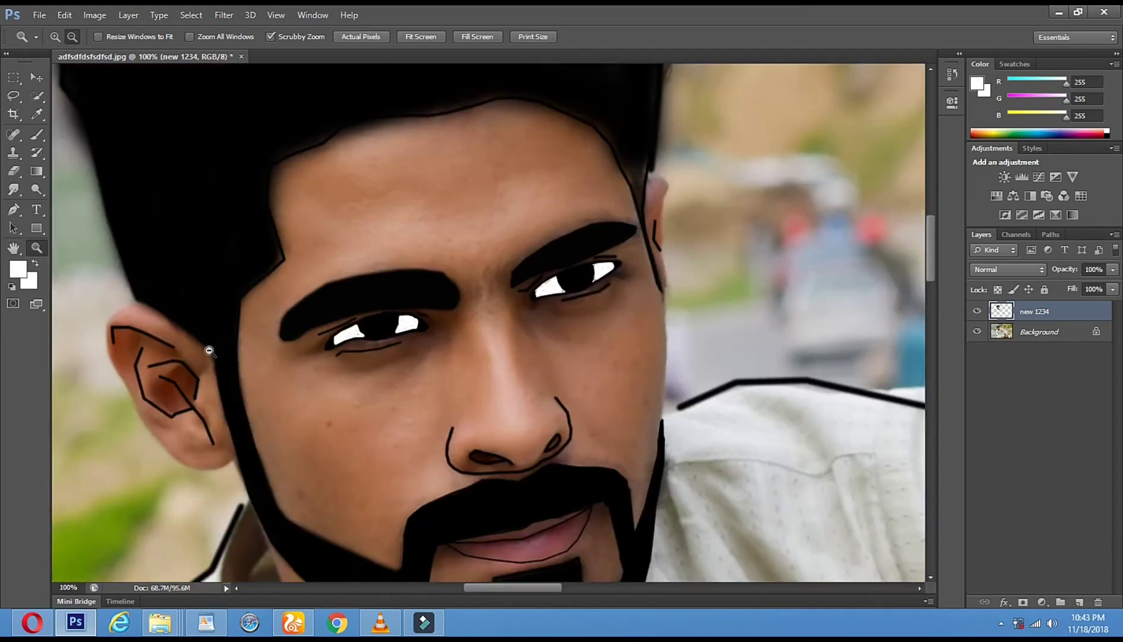
{"action": "left_click", "coordinate": [226, 366], "text": "alt"}
{"action": "left_click", "coordinate": [226, 366], "text": "alt"}
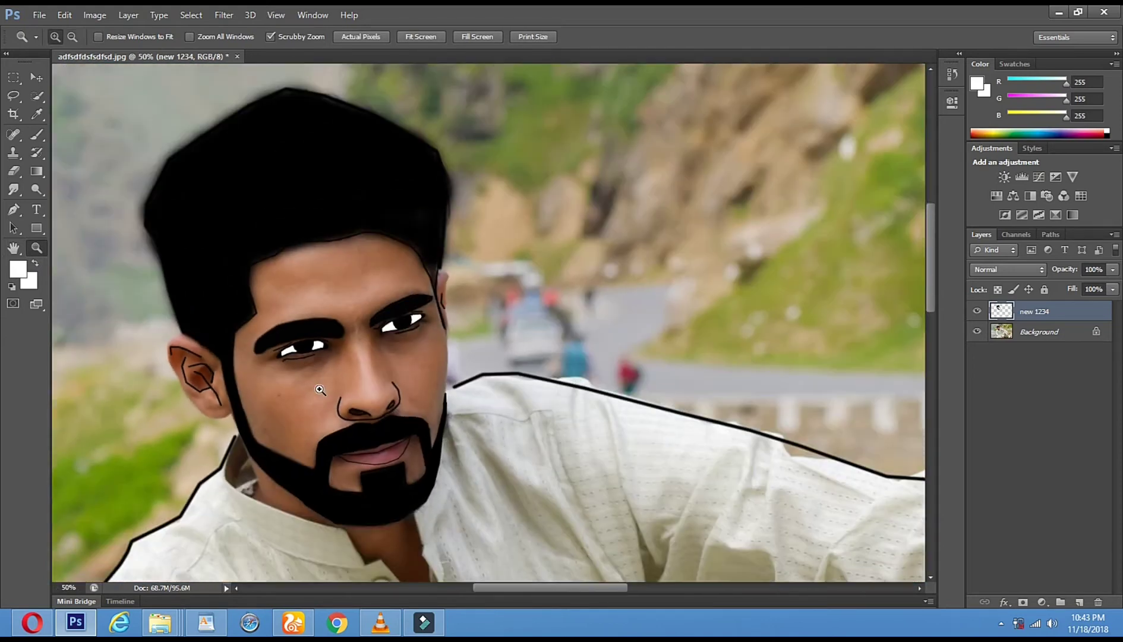
{"action": "left_click", "coordinate": [320, 392]}
{"action": "left_click", "coordinate": [321, 392]}
{"action": "left_click", "coordinate": [321, 393]}
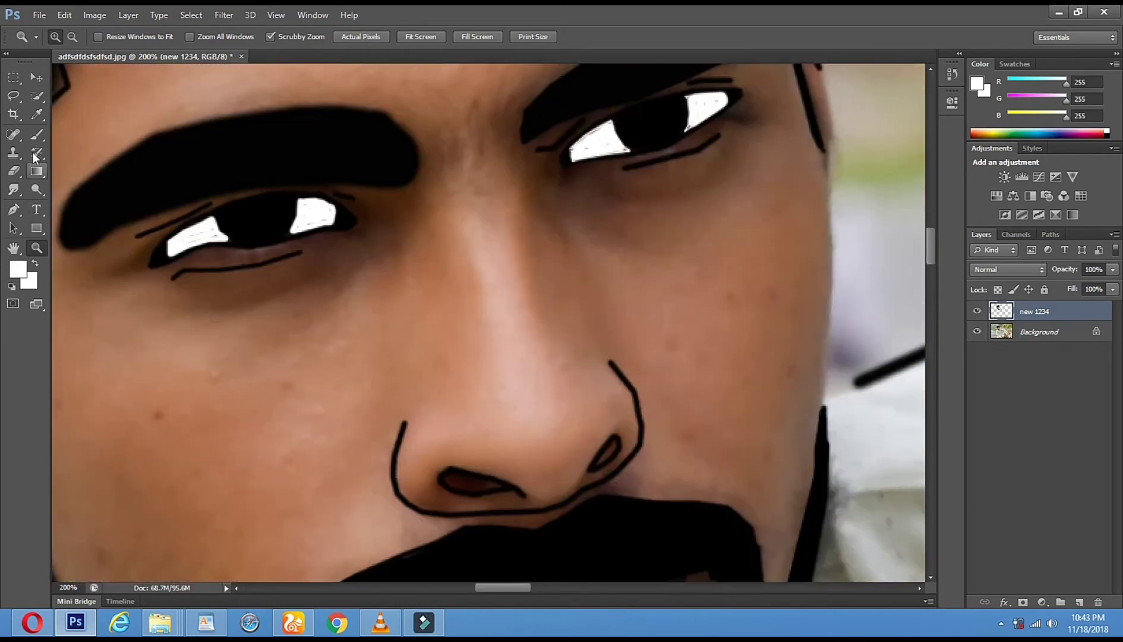
{"action": "left_click", "coordinate": [39, 116]}
{"action": "left_click", "coordinate": [290, 389]}
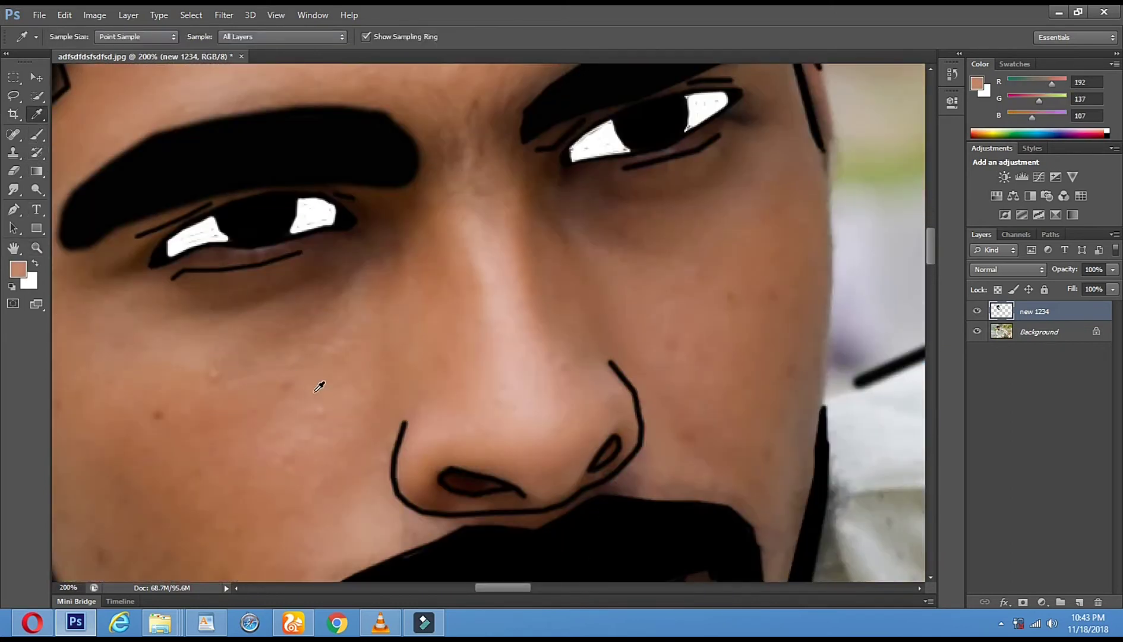
{"action": "left_click", "coordinate": [319, 384]}
On the Background layer, paint the sampled skin tone over the forehead, nose and parts of the cheeks and chin with a 71 px hard brush.
{"action": "left_click", "coordinate": [36, 248]}
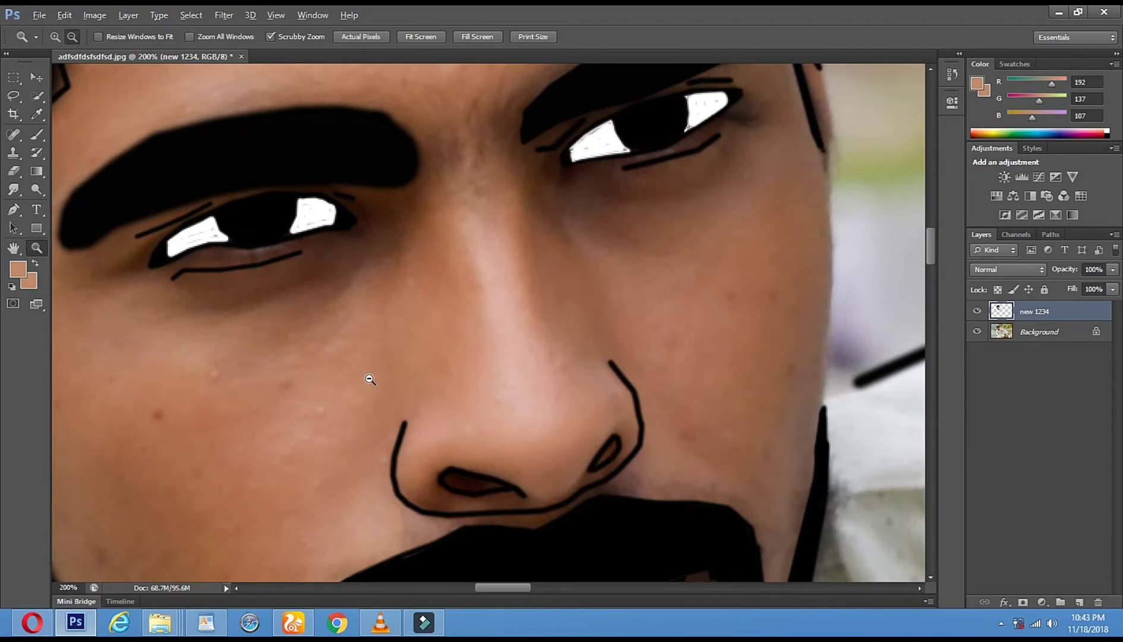
{"action": "left_click", "coordinate": [368, 377], "text": "alt"}
{"action": "left_click", "coordinate": [369, 378], "text": "alt"}
{"action": "left_click", "coordinate": [492, 416]}
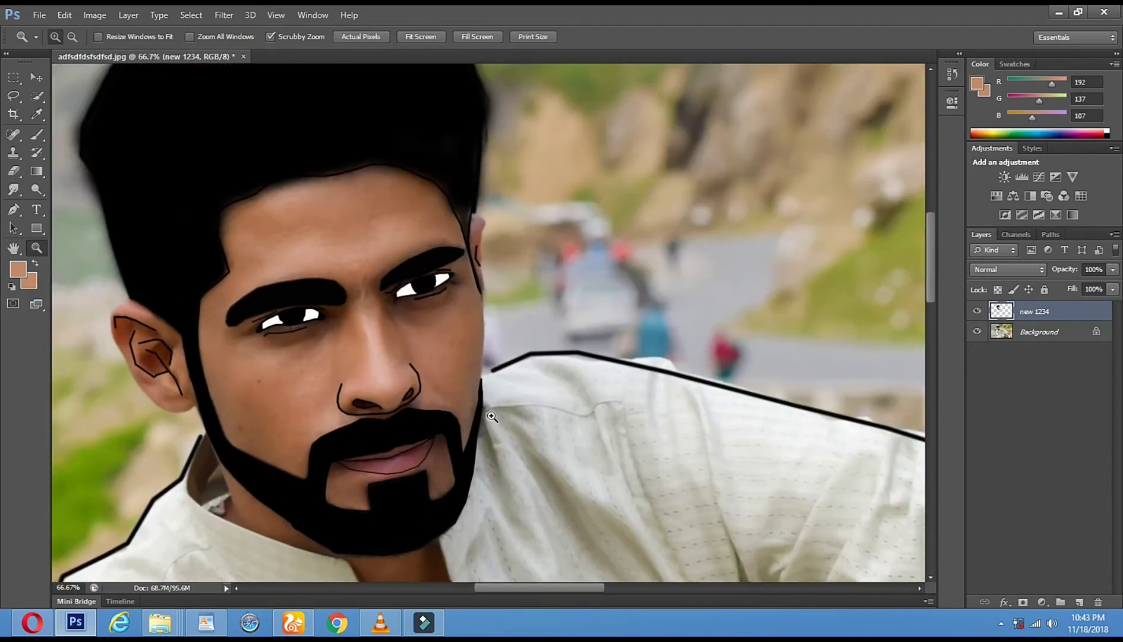
{"action": "left_click", "coordinate": [1059, 340]}
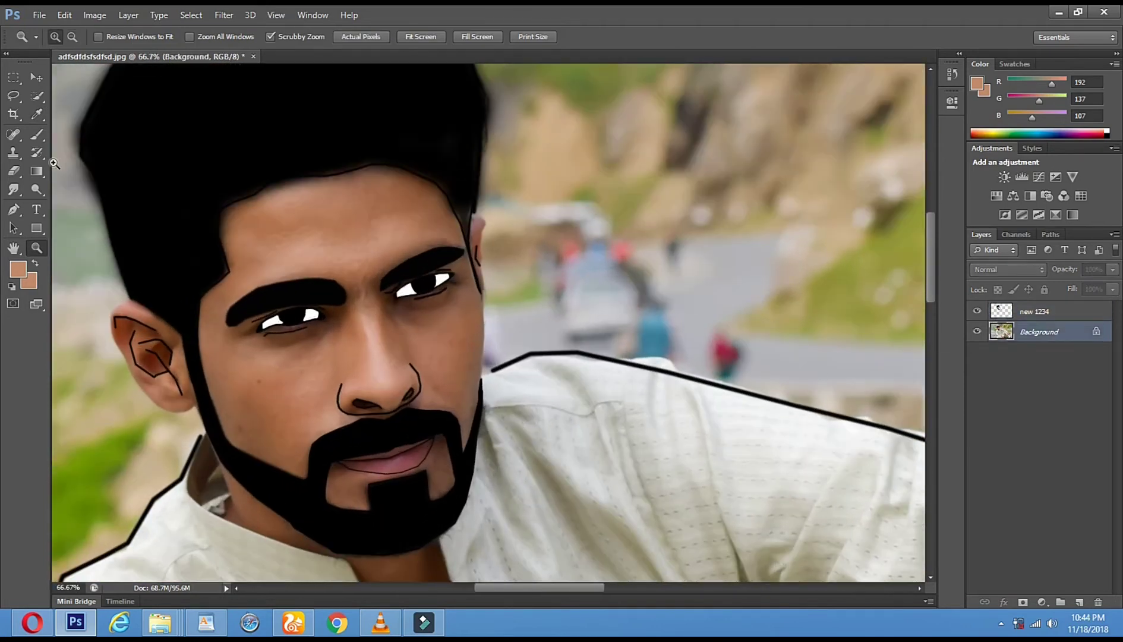
{"action": "left_click", "coordinate": [37, 134]}
{"action": "right_click", "coordinate": [347, 349]}
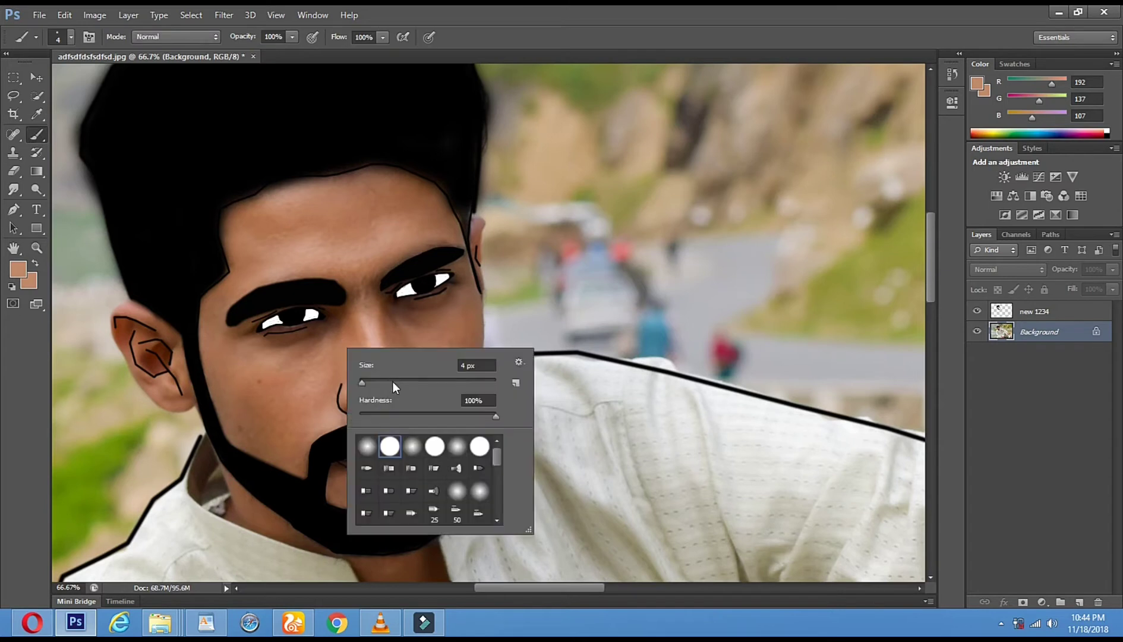
{"action": "key", "text": "Return"}
{"action": "mouse_move", "coordinate": [234, 214]}
{"action": "left_mouse_down"}
{"action": "mouse_move", "coordinate": [261, 359]}
{"action": "mouse_move", "coordinate": [235, 168]}
{"action": "mouse_move", "coordinate": [268, 296]}
{"action": "mouse_move", "coordinate": [255, 166]}
{"action": "mouse_move", "coordinate": [318, 423]}
{"action": "mouse_move", "coordinate": [293, 216]}
{"action": "mouse_move", "coordinate": [333, 370]}
{"action": "mouse_move", "coordinate": [326, 284]}
{"action": "mouse_move", "coordinate": [335, 332]}
{"action": "mouse_move", "coordinate": [311, 382]}
{"action": "mouse_move", "coordinate": [278, 335]}
{"action": "mouse_move", "coordinate": [299, 233]}
{"action": "mouse_move", "coordinate": [363, 413]}
{"action": "mouse_move", "coordinate": [320, 203]}
{"action": "mouse_move", "coordinate": [364, 372]}
{"action": "mouse_move", "coordinate": [367, 335]}
{"action": "mouse_move", "coordinate": [396, 354]}
{"action": "mouse_move", "coordinate": [369, 220]}
{"action": "mouse_move", "coordinate": [370, 148]}
{"action": "mouse_move", "coordinate": [403, 338]}
{"action": "mouse_move", "coordinate": [379, 141]}
{"action": "mouse_move", "coordinate": [413, 313]}
{"action": "mouse_move", "coordinate": [413, 157]}
{"action": "mouse_move", "coordinate": [435, 265]}
{"action": "mouse_move", "coordinate": [426, 195]}
{"action": "mouse_move", "coordinate": [470, 314]}
{"action": "mouse_move", "coordinate": [471, 367]}
{"action": "mouse_move", "coordinate": [441, 475]}
{"action": "left_mouse_up"}
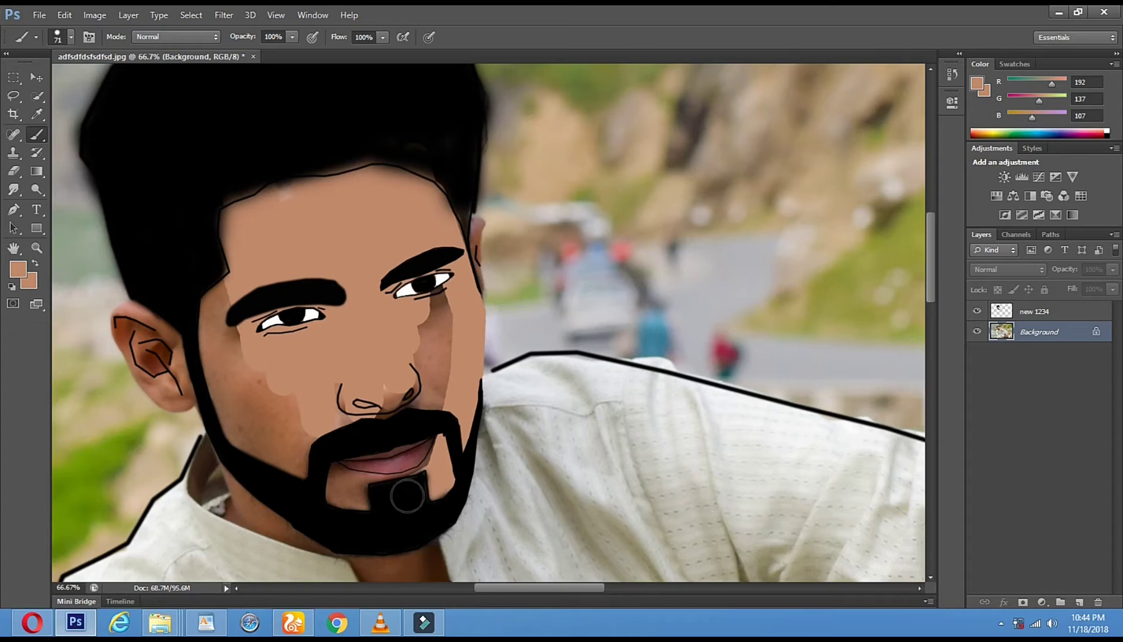
Undo the skin-tone stroke made over the lips and cover the remaining skin on both cheeks and around the nose.
{"action": "left_click_drag", "start_coordinate": [432, 480], "coordinate": [418, 443]}
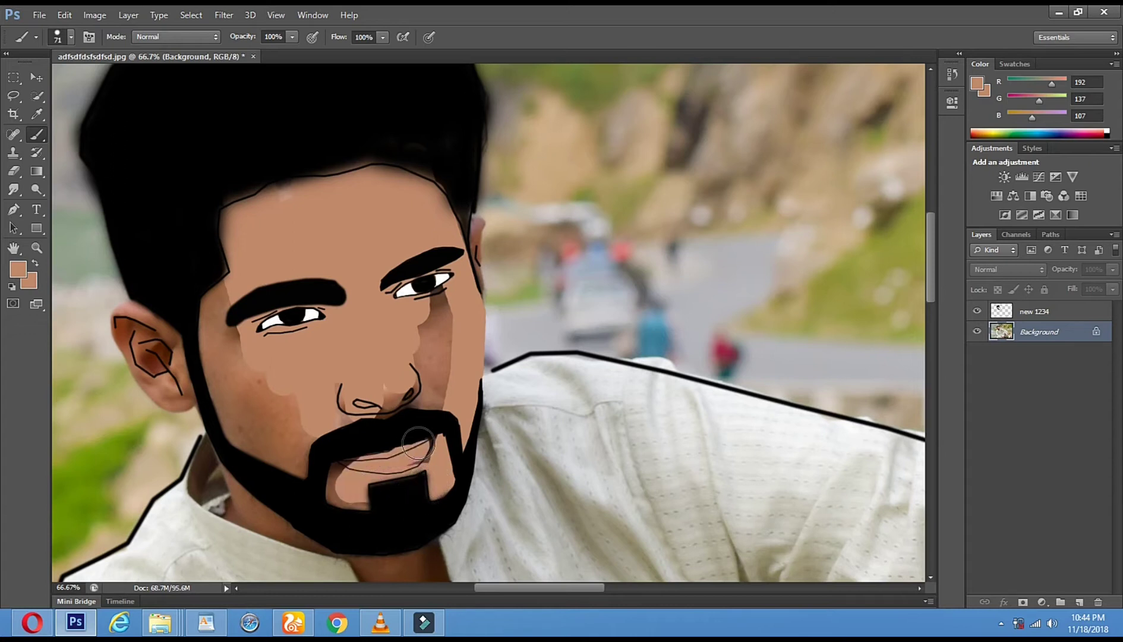
{"action": "key", "text": "ctrl+z"}
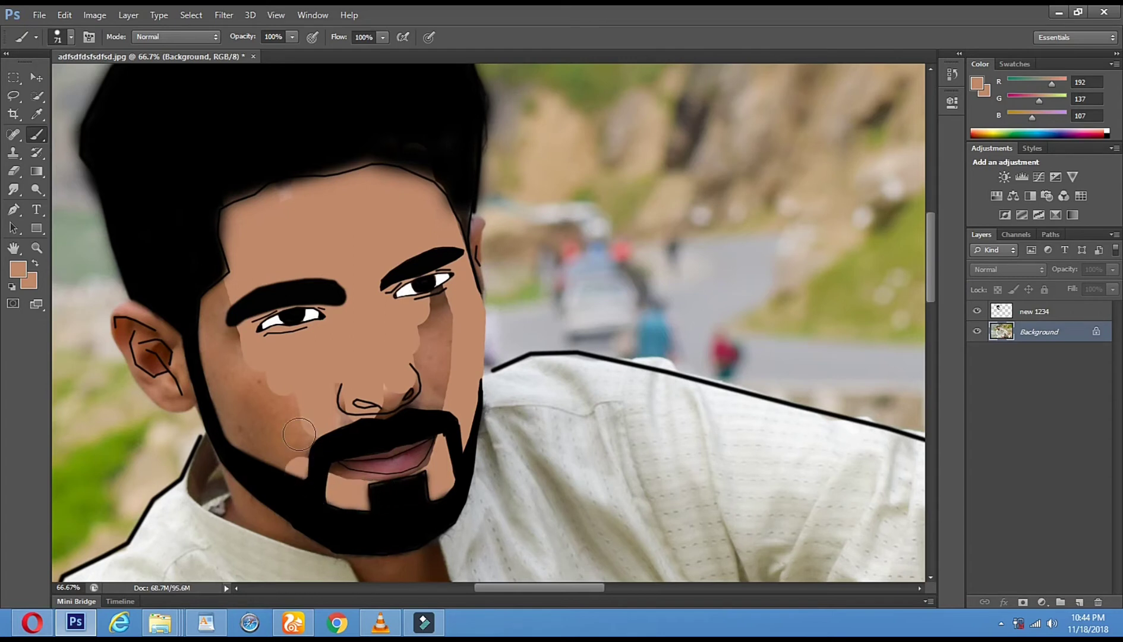
{"action": "mouse_move", "coordinate": [275, 387]}
{"action": "left_mouse_down"}
{"action": "mouse_move", "coordinate": [270, 450]}
{"action": "mouse_move", "coordinate": [248, 393]}
{"action": "mouse_move", "coordinate": [242, 444]}
{"action": "mouse_move", "coordinate": [217, 316]}
{"action": "mouse_move", "coordinate": [243, 381]}
{"action": "left_mouse_up"}
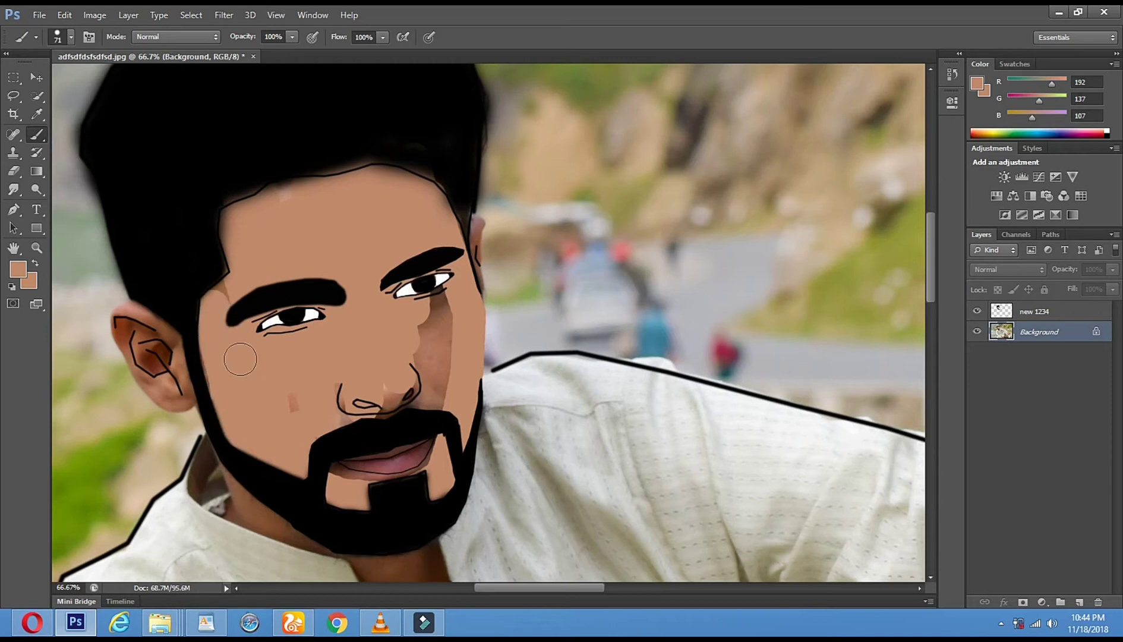
{"action": "mouse_move", "coordinate": [418, 308]}
{"action": "left_mouse_down"}
{"action": "mouse_move", "coordinate": [433, 281]}
{"action": "mouse_move", "coordinate": [441, 310]}
{"action": "mouse_move", "coordinate": [415, 360]}
{"action": "mouse_move", "coordinate": [361, 410]}
{"action": "mouse_move", "coordinate": [436, 383]}
{"action": "mouse_move", "coordinate": [447, 344]}
{"action": "mouse_move", "coordinate": [429, 392]}
{"action": "mouse_move", "coordinate": [459, 412]}
{"action": "left_mouse_up"}
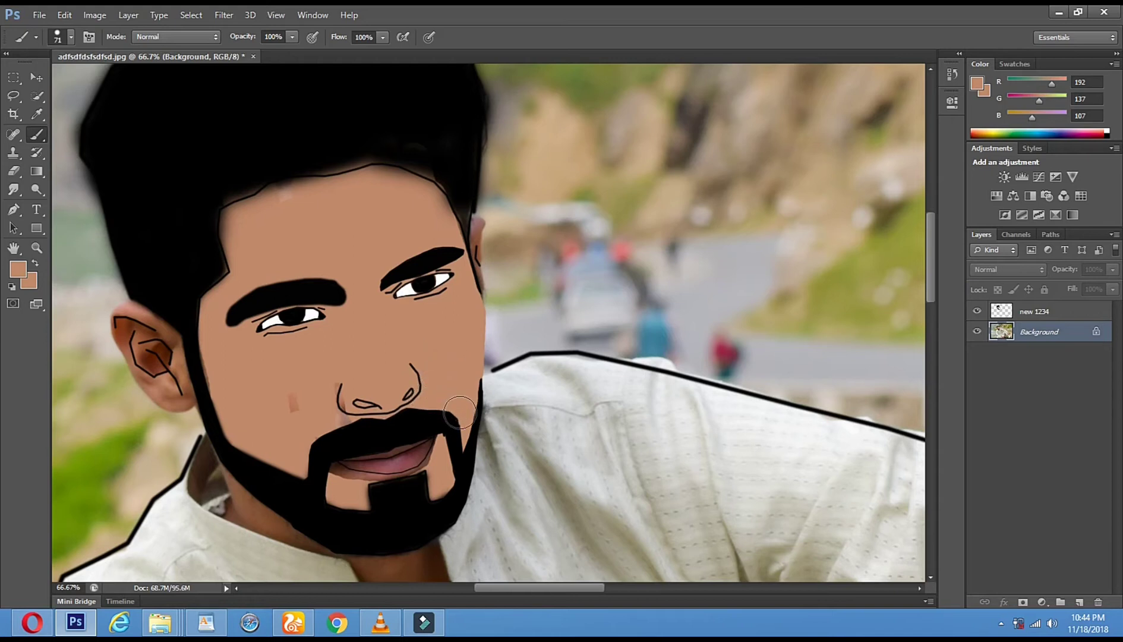
{"action": "left_click_drag", "start_coordinate": [288, 400], "coordinate": [280, 404]}
Select the new 1234 layer and sample the lip colour (RGB 119, 59, 67) from the lower lip.
{"action": "left_click", "coordinate": [36, 248]}
{"action": "left_click", "coordinate": [302, 386]}
{"action": "left_click", "coordinate": [1042, 313]}
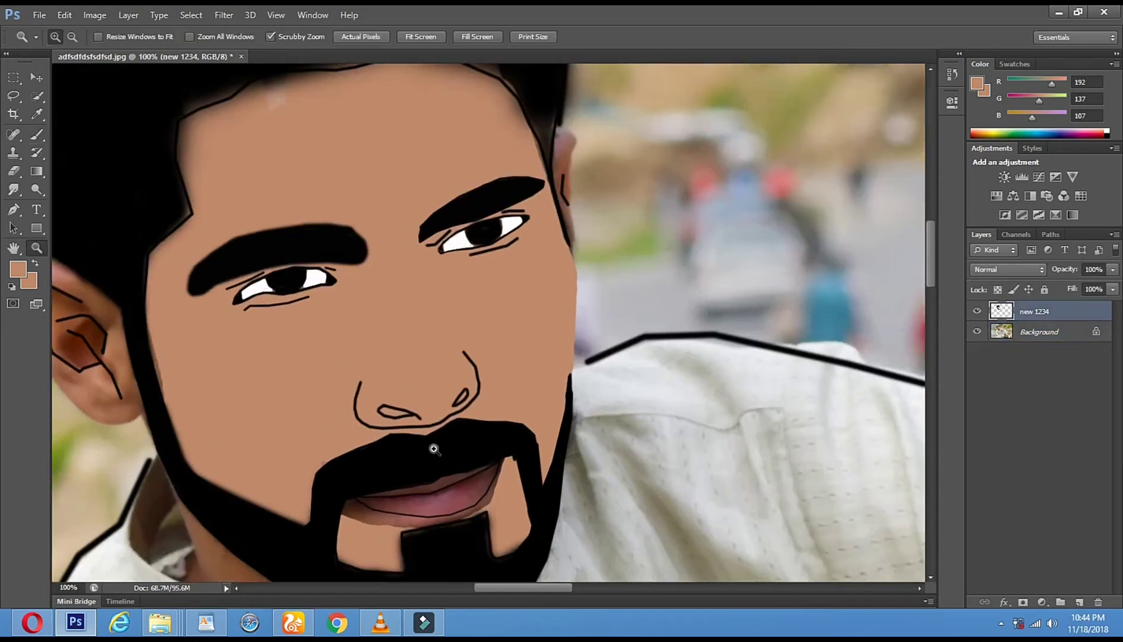
{"action": "left_click", "coordinate": [446, 489]}
{"action": "scroll", "coordinate": [441, 351], "scroll_direction": "down", "scroll_amount": 3}
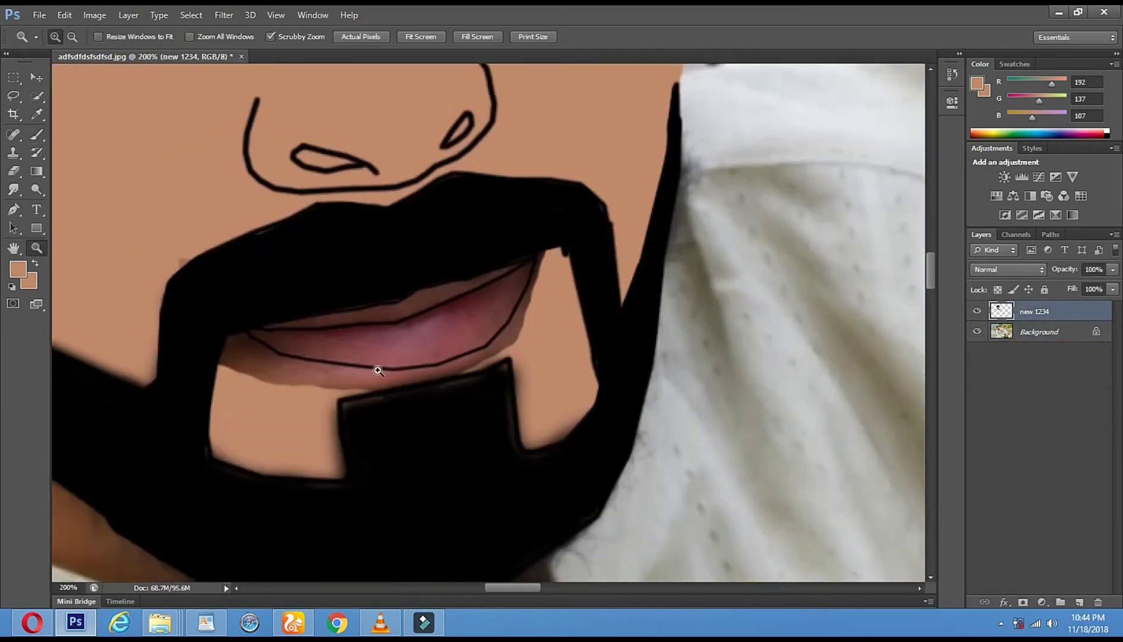
{"action": "left_click", "coordinate": [36, 114]}
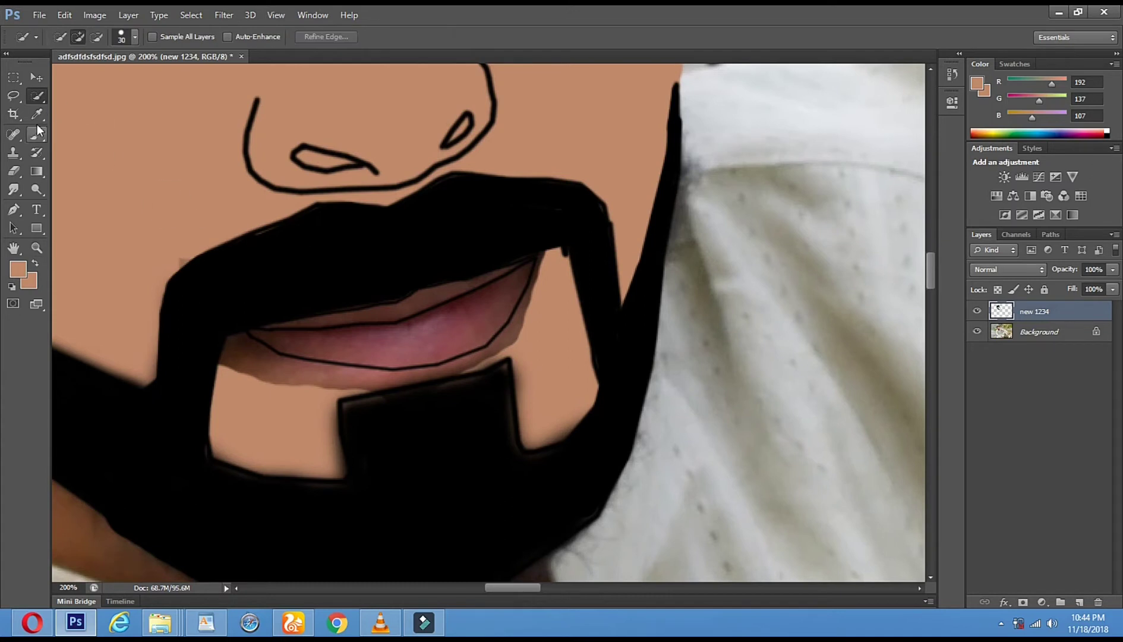
{"action": "left_click", "coordinate": [442, 326]}
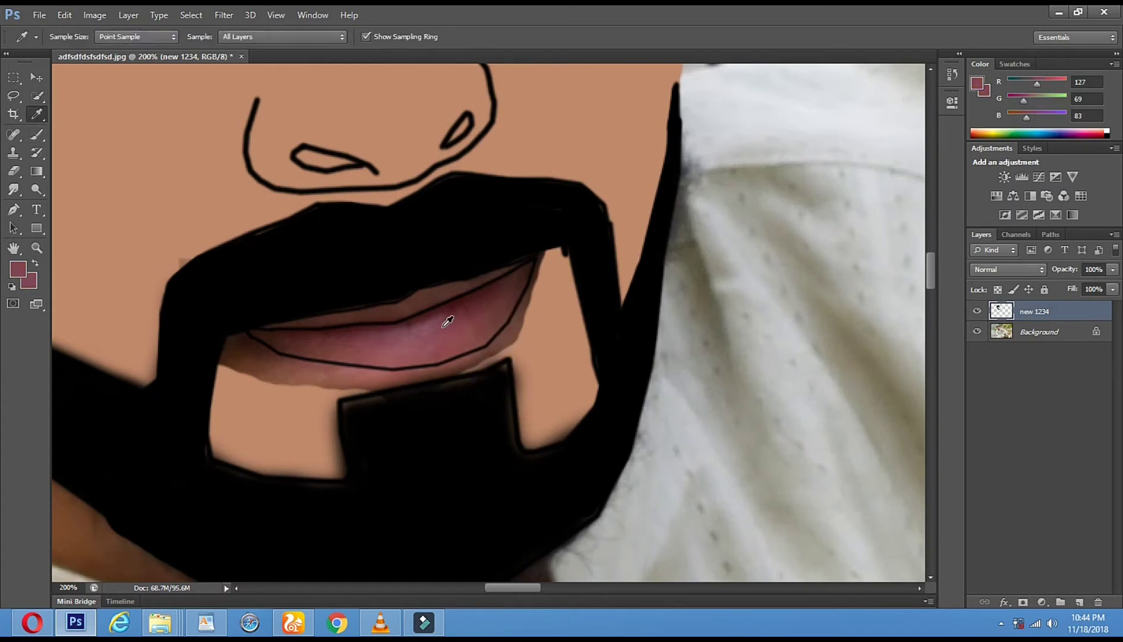
{"action": "left_click", "coordinate": [456, 320]}
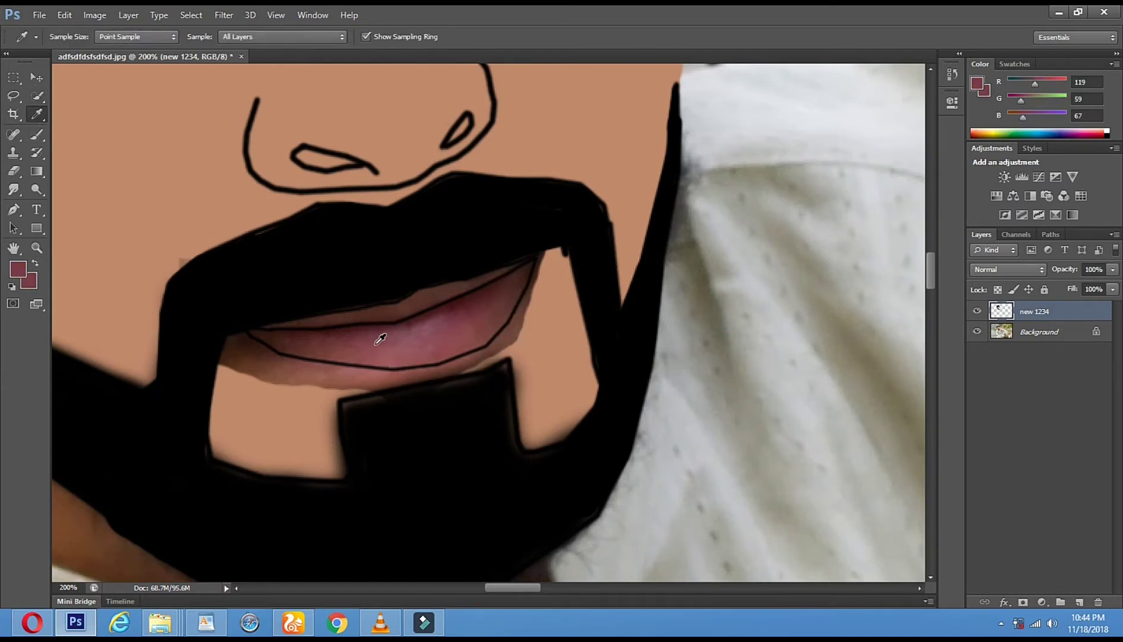
{"action": "right_click", "coordinate": [381, 339]}
{"action": "left_click", "coordinate": [409, 329]}
Paint the sampled lip colour along the upper edge and right-hand side of the lower lip with an 11 px hard brush.
{"action": "left_click", "coordinate": [35, 136]}
{"action": "right_click", "coordinate": [374, 337]}
{"action": "left_click_drag", "start_coordinate": [416, 368], "coordinate": [410, 369]}
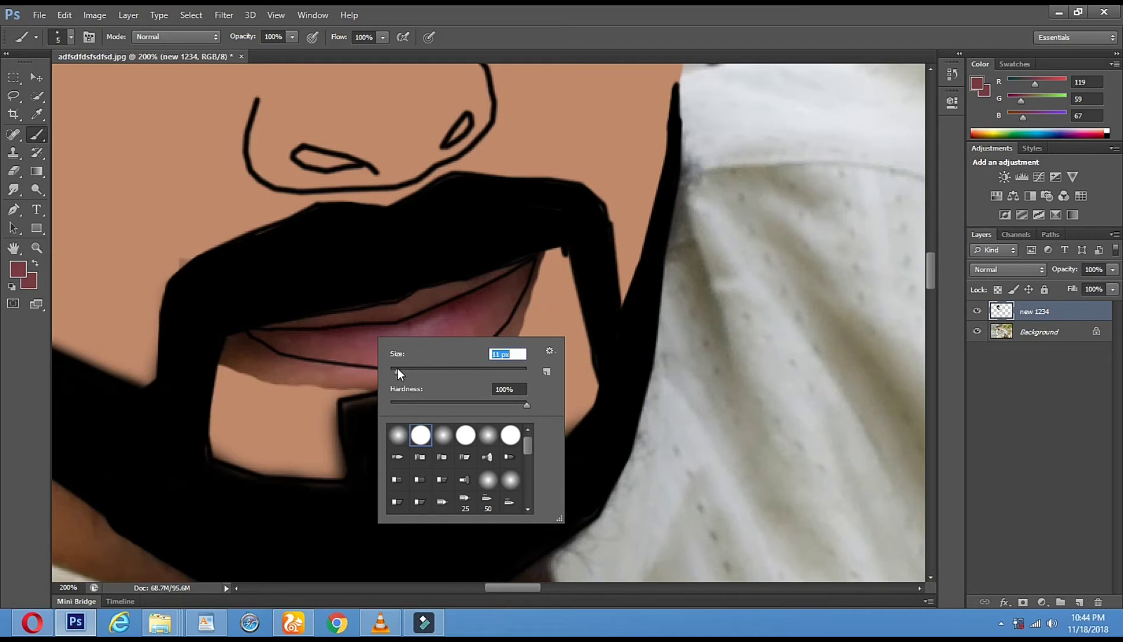
{"action": "mouse_move", "coordinate": [294, 337]}
{"action": "left_mouse_down"}
{"action": "mouse_move", "coordinate": [387, 334]}
{"action": "mouse_move", "coordinate": [421, 319]}
{"action": "left_mouse_up"}
{"action": "mouse_move", "coordinate": [483, 296]}
{"action": "left_mouse_down"}
{"action": "mouse_move", "coordinate": [519, 278]}
{"action": "mouse_move", "coordinate": [498, 322]}
{"action": "left_mouse_up"}
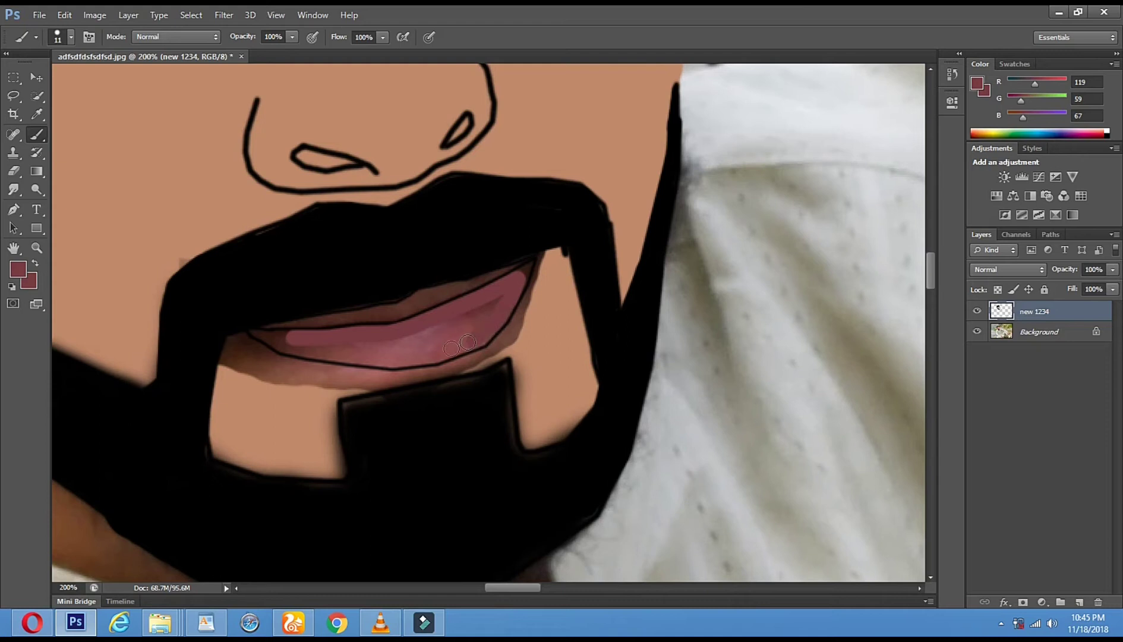
{"action": "left_click_drag", "start_coordinate": [432, 357], "coordinate": [430, 358]}
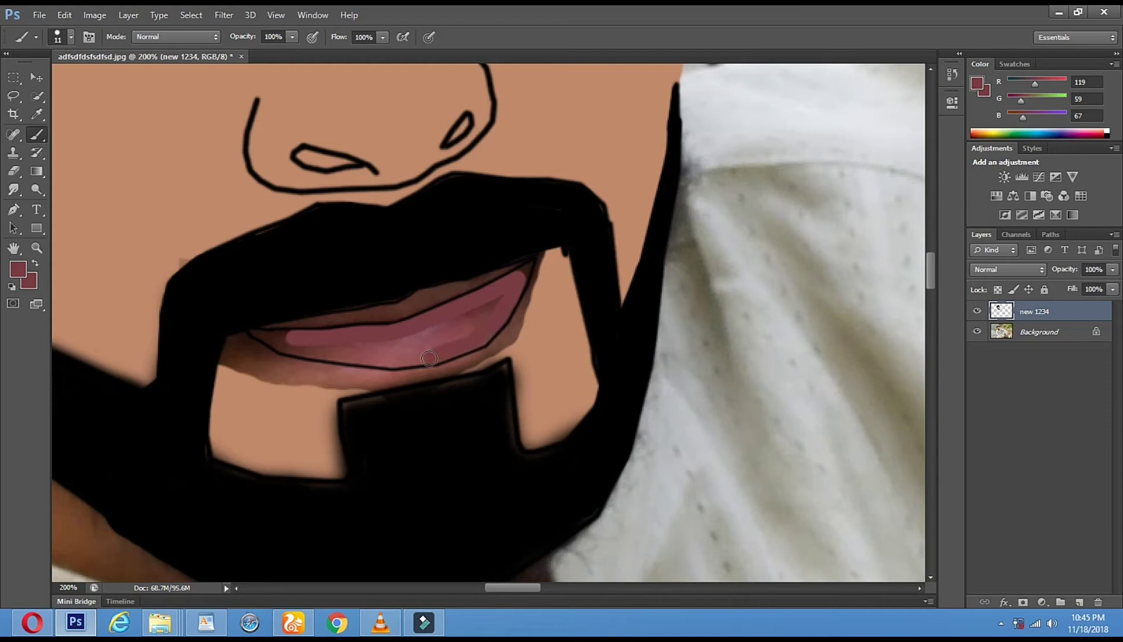
Fill the rest of the lower lip along its bottom outline to the left-hand corner, undoing the stroke that strays over the line.
{"action": "left_click", "coordinate": [354, 357], "text": "shift"}
{"action": "left_click", "coordinate": [298, 349], "text": "shift"}
{"action": "left_click", "coordinate": [251, 334], "text": "shift"}
{"action": "left_click", "coordinate": [307, 336], "text": "shift"}
{"action": "key", "text": "ctrl+z"}
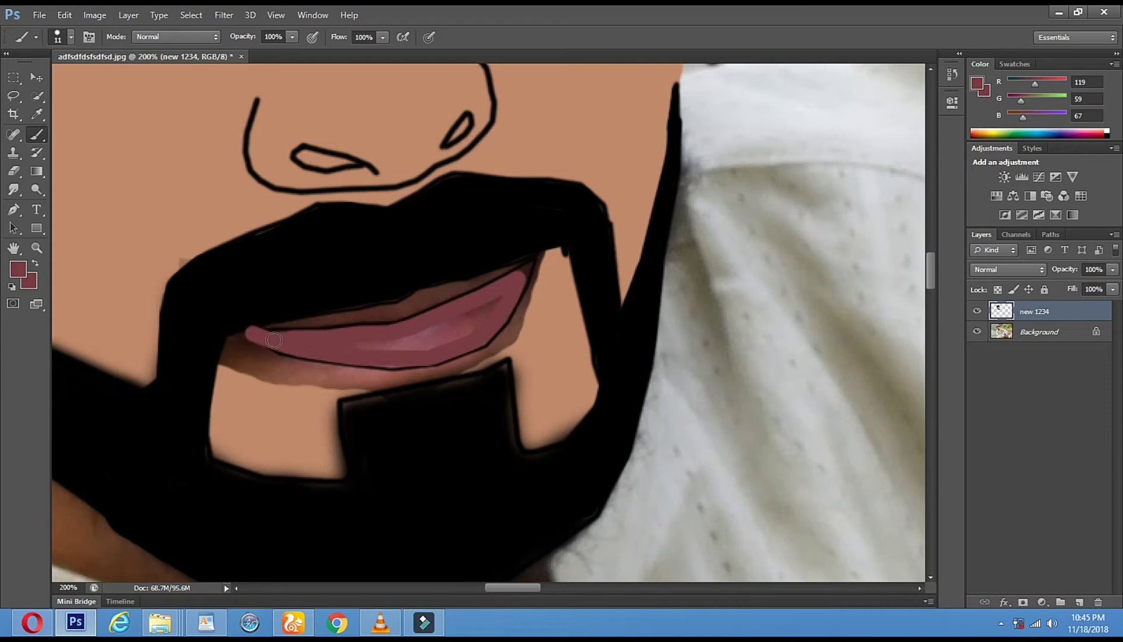
{"action": "left_click_drag", "start_coordinate": [286, 348], "coordinate": [302, 352]}
{"action": "left_click_drag", "start_coordinate": [432, 339], "coordinate": [340, 348]}
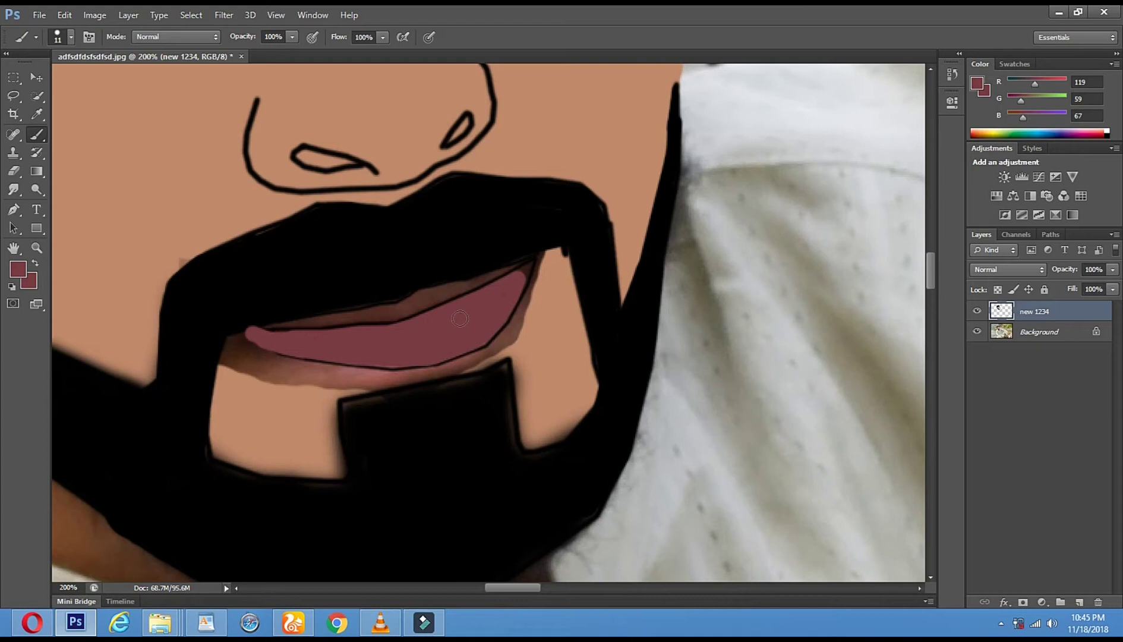
Reduce the brush to 1 px and fill the narrow right-hand corner of the lower lip.
{"action": "right_click", "coordinate": [505, 294]}
{"action": "key", "text": "Down"}
{"action": "key", "text": "Down"}
{"action": "key", "text": "Down"}
{"action": "key", "text": "Down"}
{"action": "key", "text": "Down"}
{"action": "key", "text": "Down"}
{"action": "key", "text": "Down"}
{"action": "key", "text": "Down"}
{"action": "key", "text": "Down"}
{"action": "key", "text": "Down"}
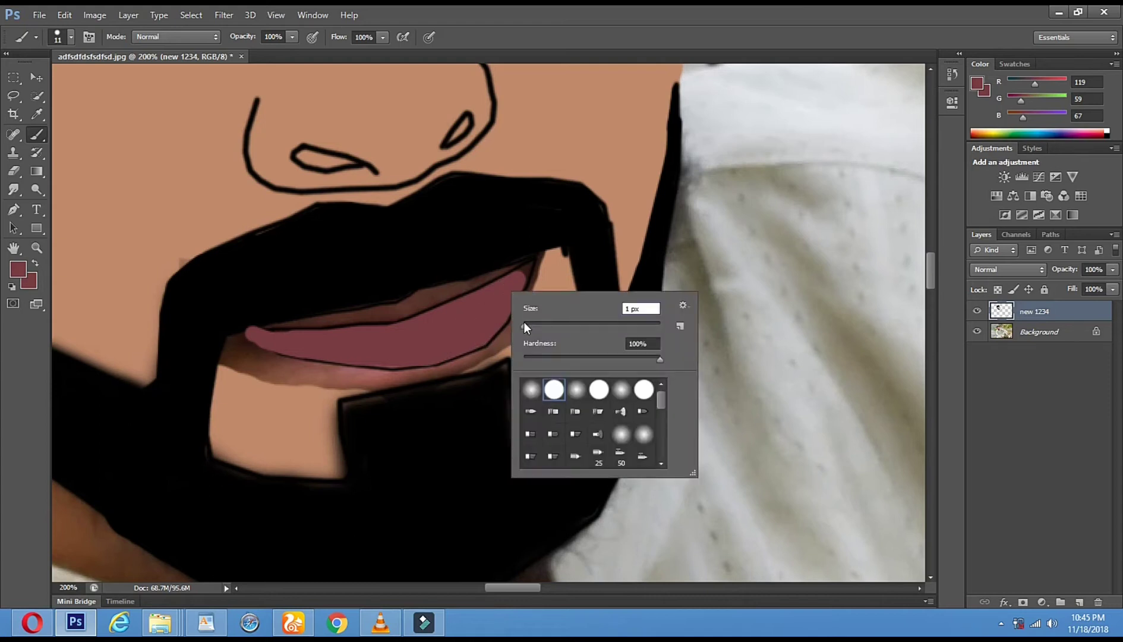
{"action": "key", "text": "Return"}
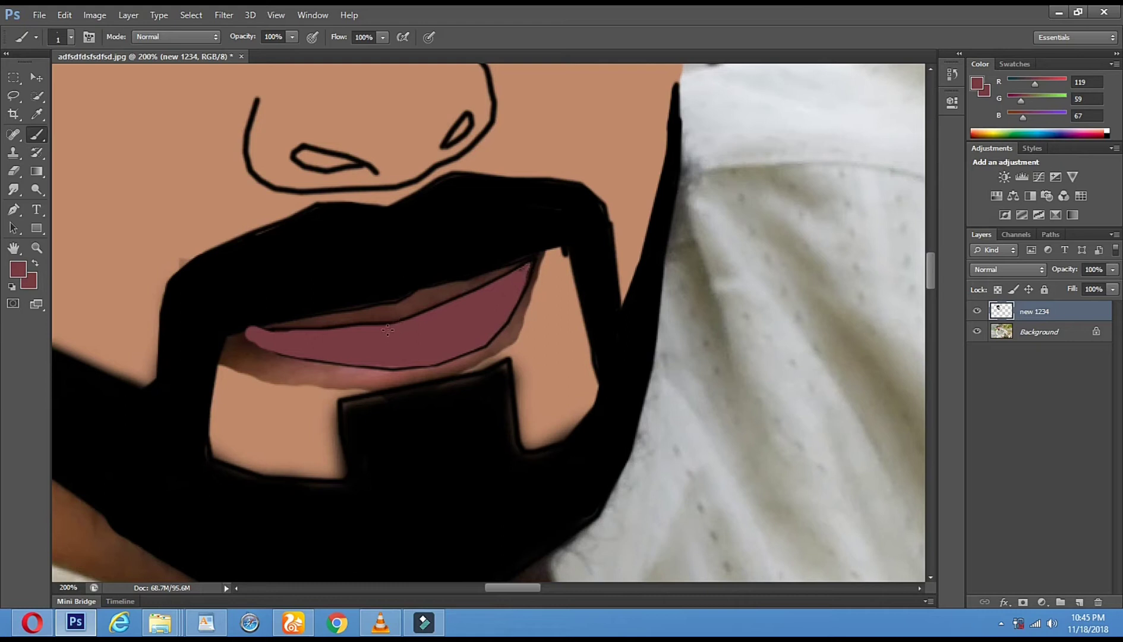
Try to erase the lip colour spilling over the left-hand corner of the mouth with an 8 px eraser.
{"action": "left_click", "coordinate": [36, 248]}
{"action": "left_click", "coordinate": [389, 277]}
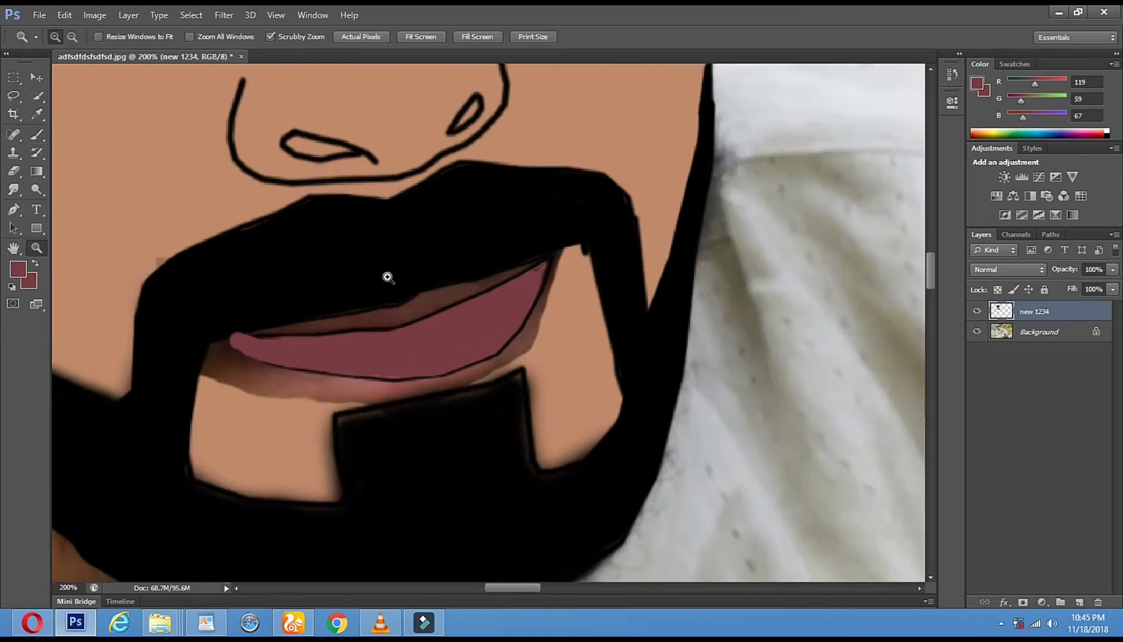
{"action": "left_click", "coordinate": [389, 281]}
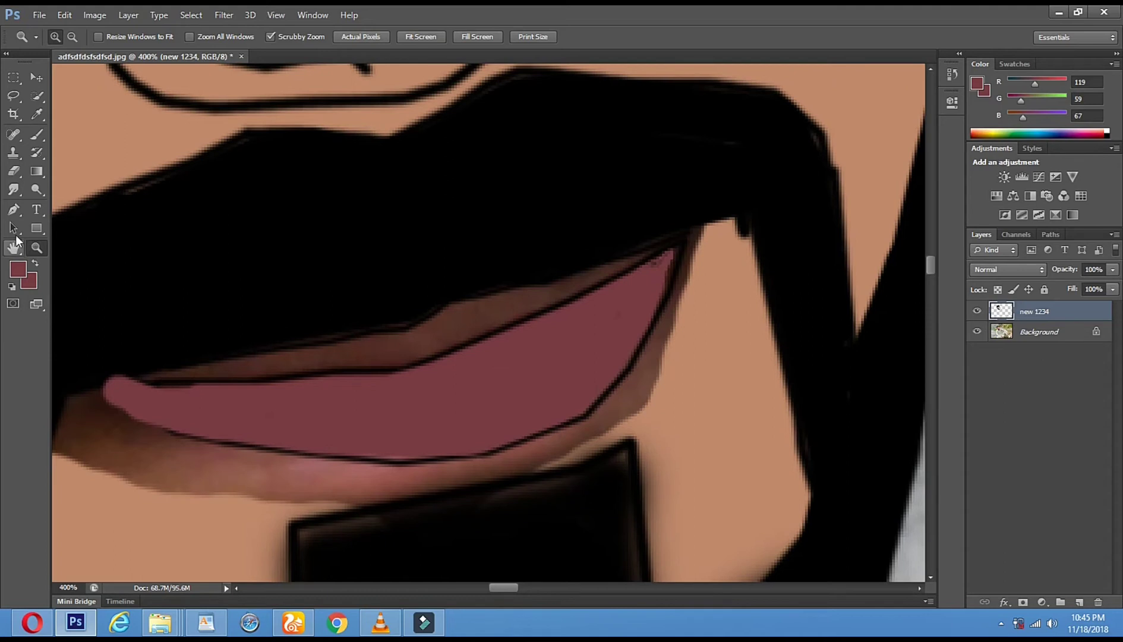
{"action": "left_click", "coordinate": [13, 172]}
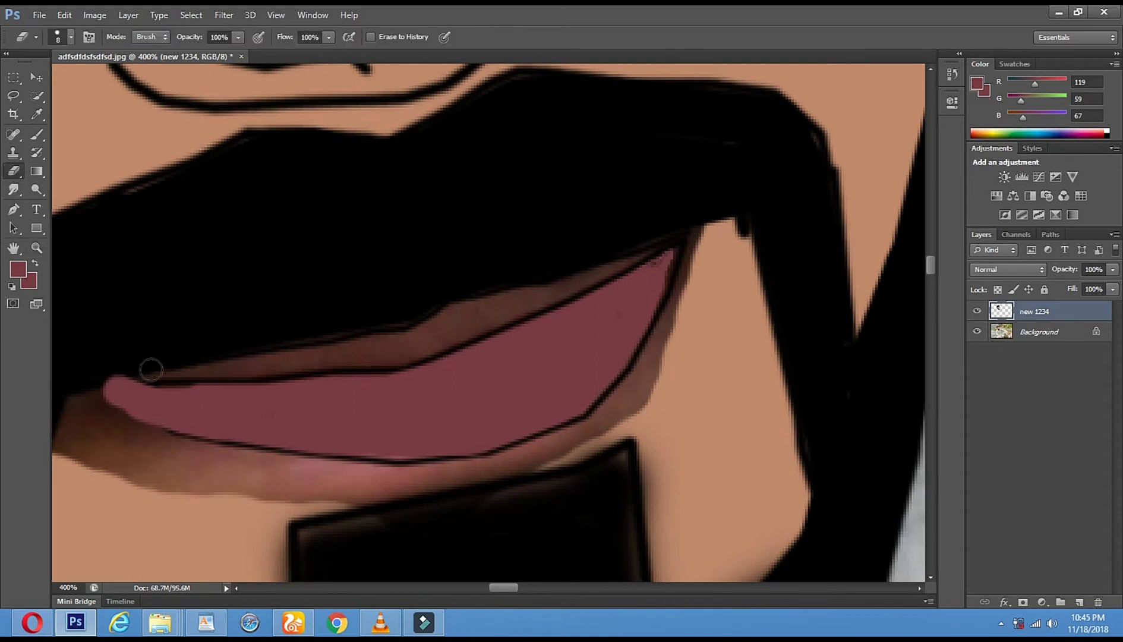
{"action": "left_click", "coordinate": [152, 377]}
{"action": "left_click_drag", "start_coordinate": [108, 378], "coordinate": [130, 377]}
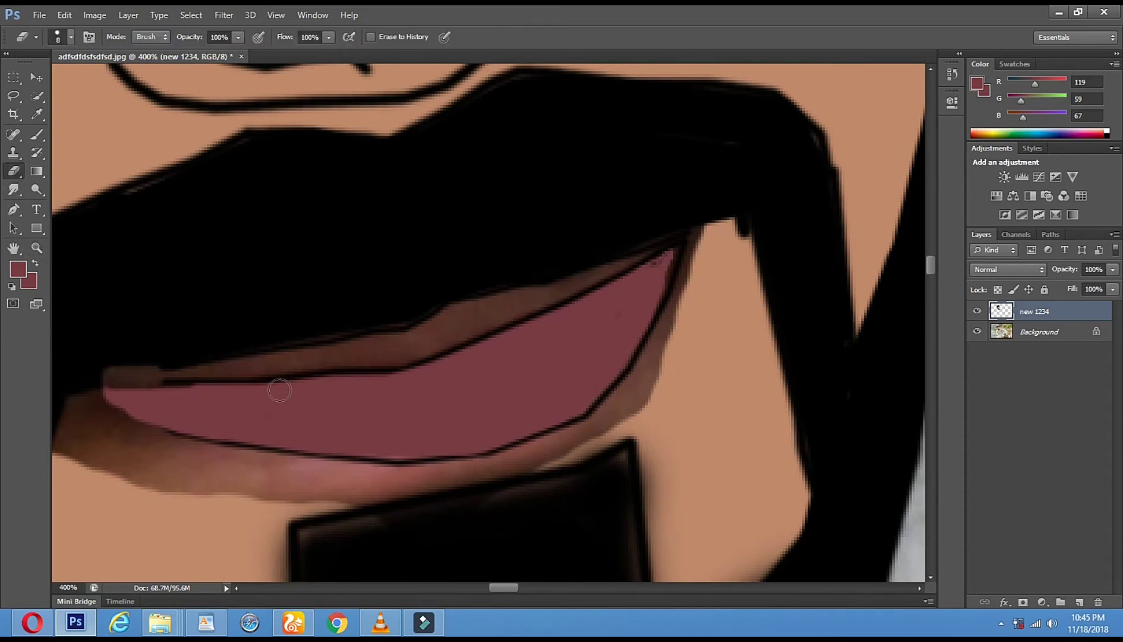
{"action": "key", "text": "ctrl+alt+z"}
{"action": "key", "text": "ctrl+alt+z"}
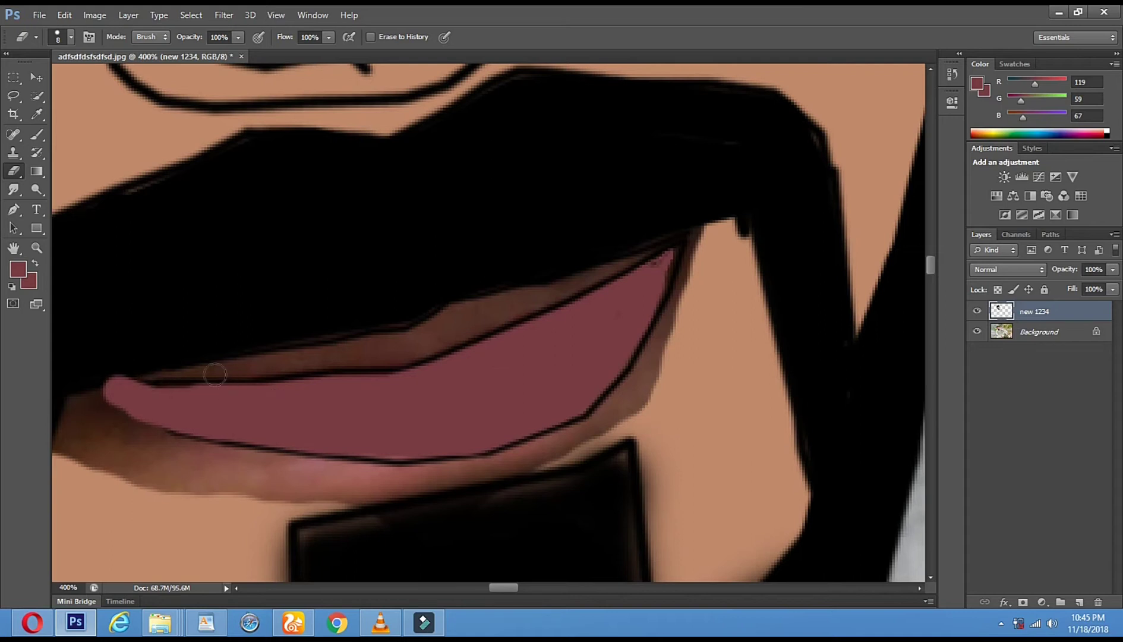
Fill the upper lip between the moustache and the mouth line with the lip colour using a 4 px brush.
{"action": "left_click", "coordinate": [33, 139]}
{"action": "right_click", "coordinate": [410, 356]}
{"action": "left_click_drag", "start_coordinate": [428, 392], "coordinate": [431, 395]}
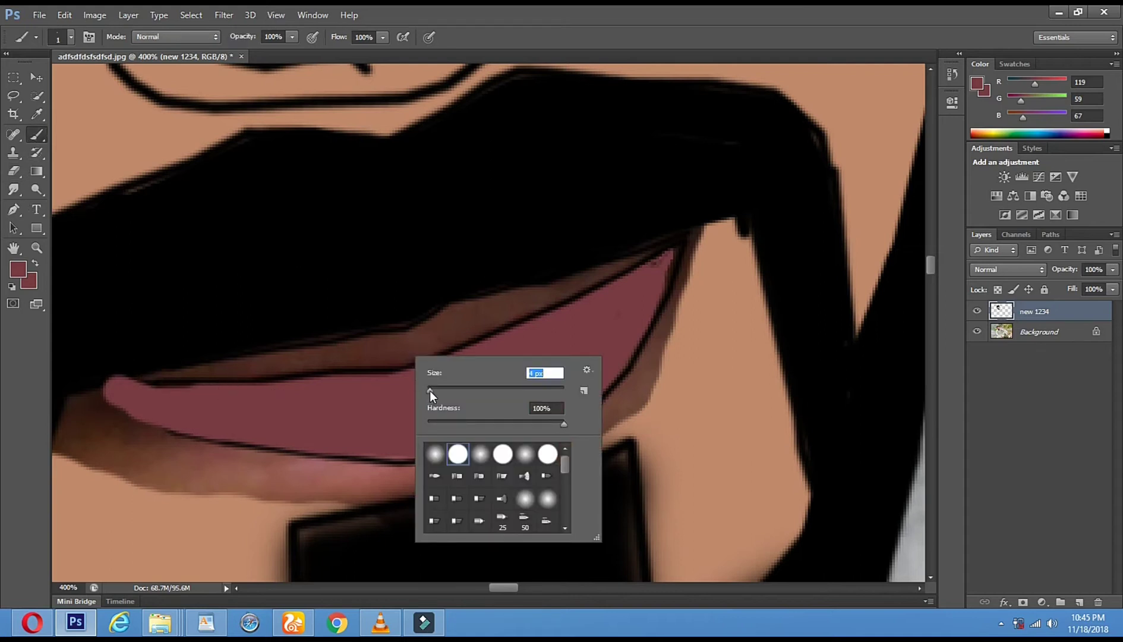
{"action": "left_click", "coordinate": [160, 378]}
{"action": "left_click_drag", "start_coordinate": [186, 369], "coordinate": [375, 337]}
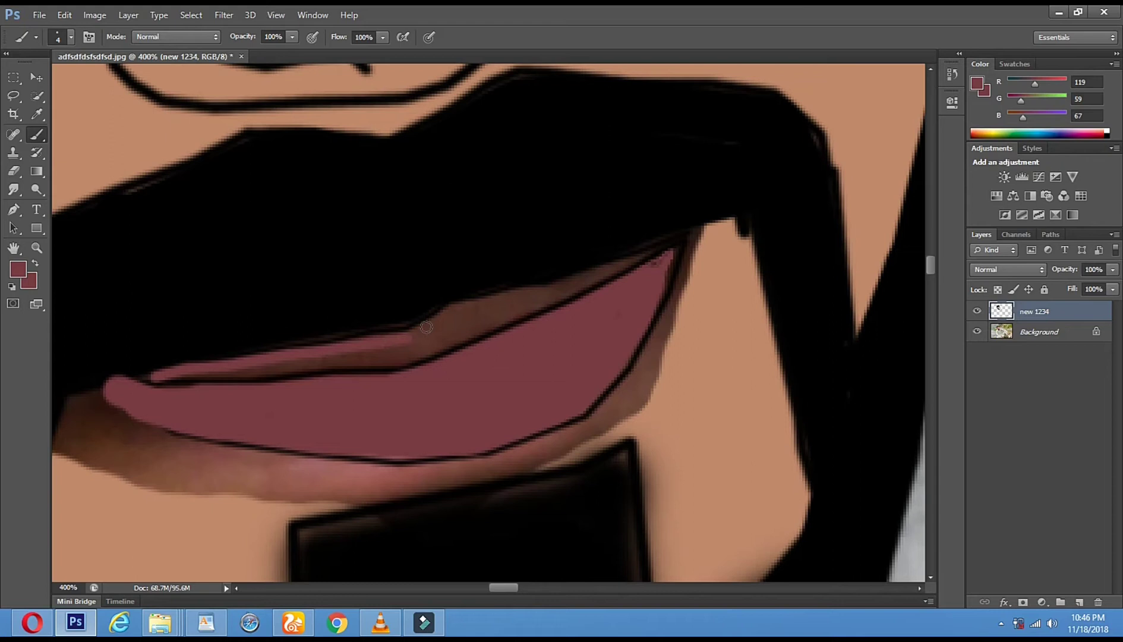
{"action": "mouse_move", "coordinate": [444, 314]}
{"action": "left_mouse_down"}
{"action": "mouse_move", "coordinate": [628, 267]}
{"action": "mouse_move", "coordinate": [601, 273]}
{"action": "left_mouse_up"}
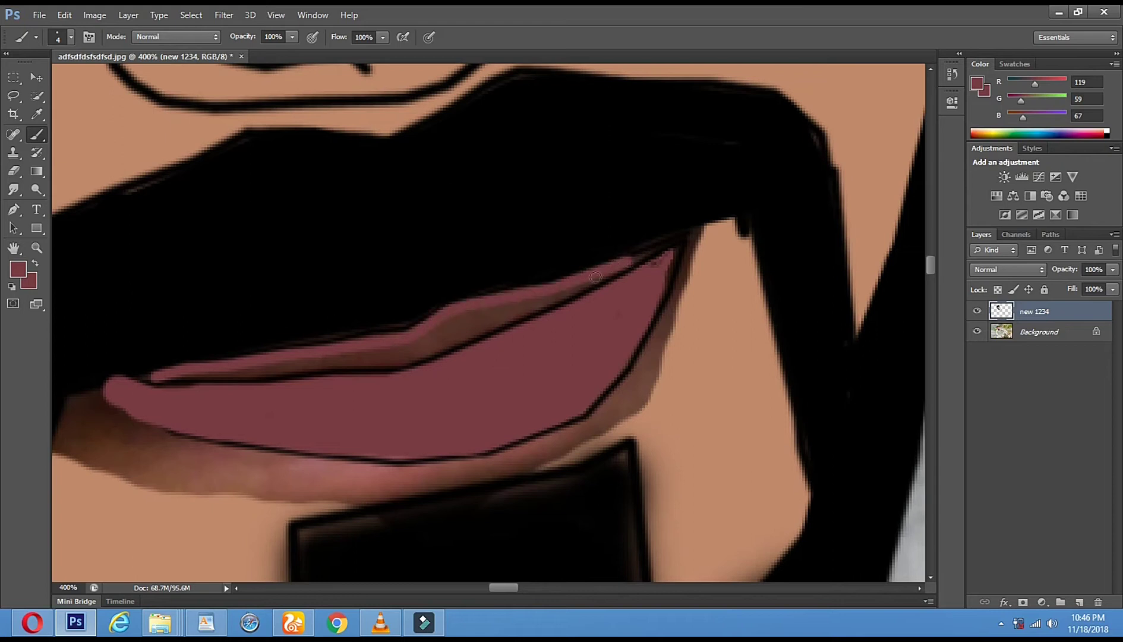
{"action": "mouse_move", "coordinate": [511, 318]}
{"action": "left_mouse_down"}
{"action": "mouse_move", "coordinate": [409, 359]}
{"action": "mouse_move", "coordinate": [181, 371]}
{"action": "left_mouse_up"}
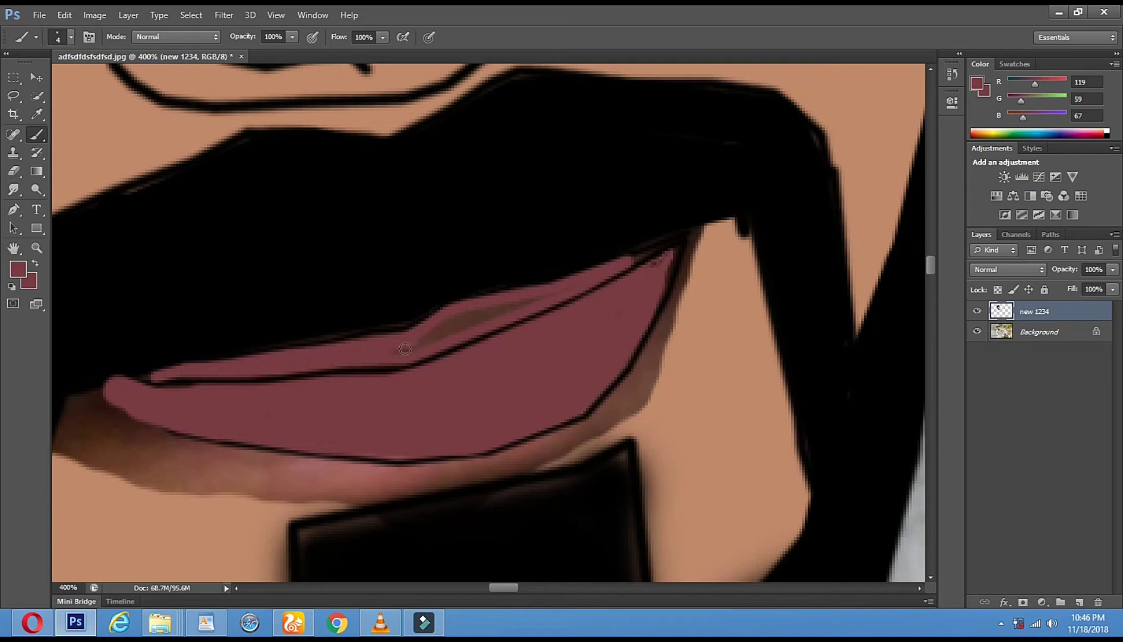
{"action": "left_click_drag", "start_coordinate": [507, 305], "coordinate": [543, 296]}
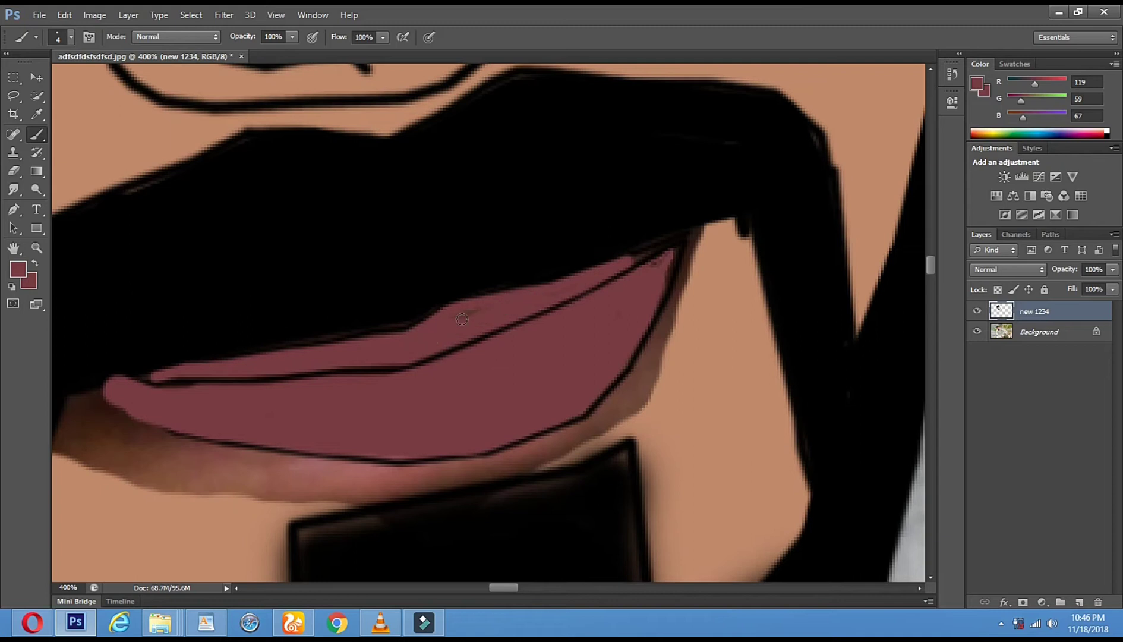
Touch up the thin right-hand end of the upper lip with a 1 px brush.
{"action": "right_click", "coordinate": [632, 275]}
{"action": "left_click_drag", "start_coordinate": [652, 309], "coordinate": [620, 292]}
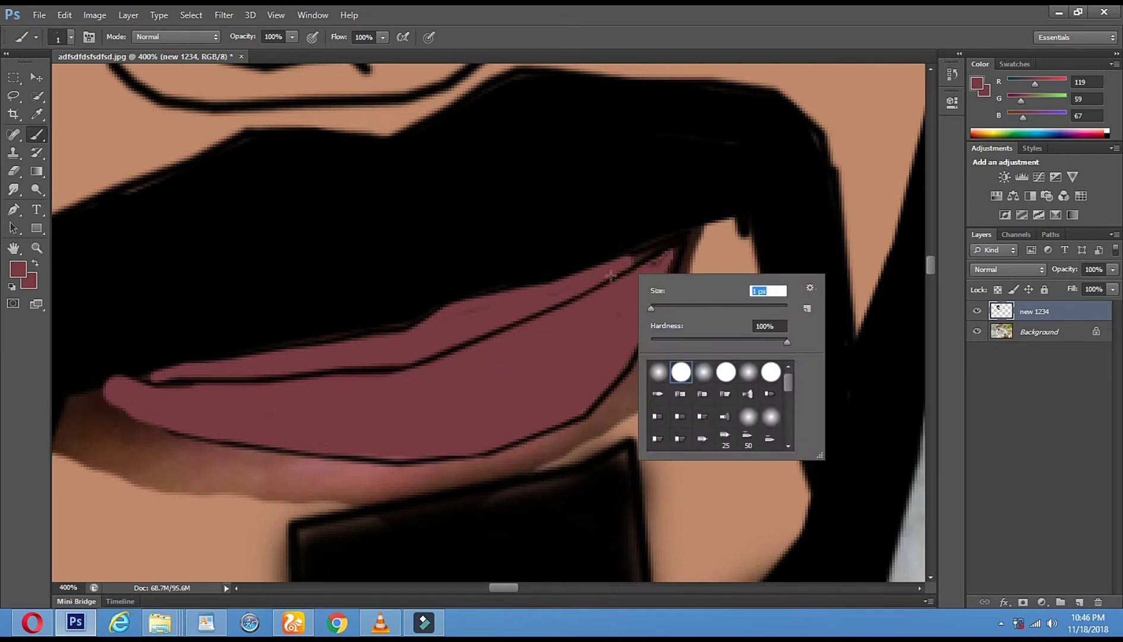
{"action": "key", "text": "Return"}
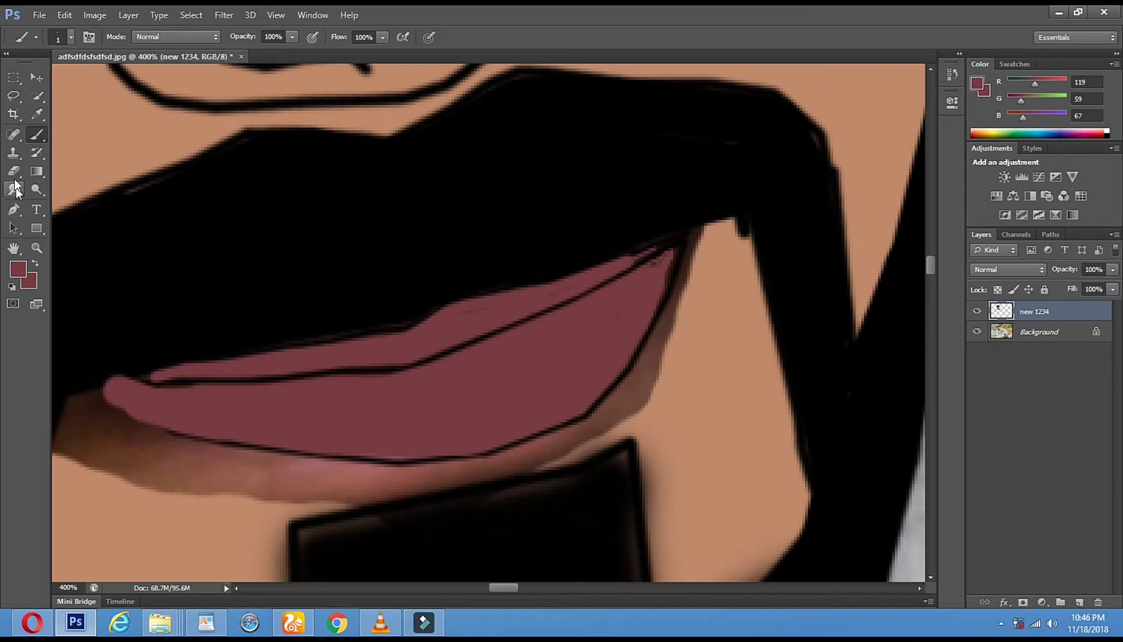
Set the background colour to black sampled from the moustache.
{"action": "left_click", "coordinate": [28, 279]}
{"action": "left_click", "coordinate": [409, 334]}
{"action": "left_click", "coordinate": [706, 154]}
{"action": "key", "text": "b"}
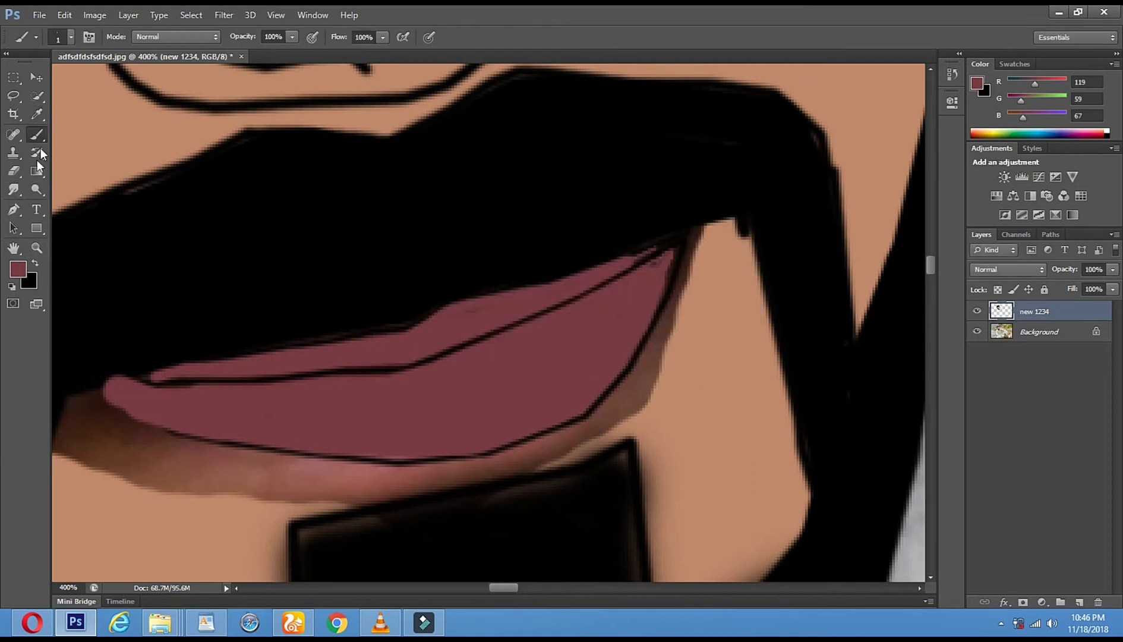
Set the foreground colour to black (RGB 0, 0, 0) and cover the thin gaps in the moustache with an 11 px brush.
{"action": "right_click", "coordinate": [446, 231]}
{"action": "left_click_drag", "start_coordinate": [462, 262], "coordinate": [514, 260]}
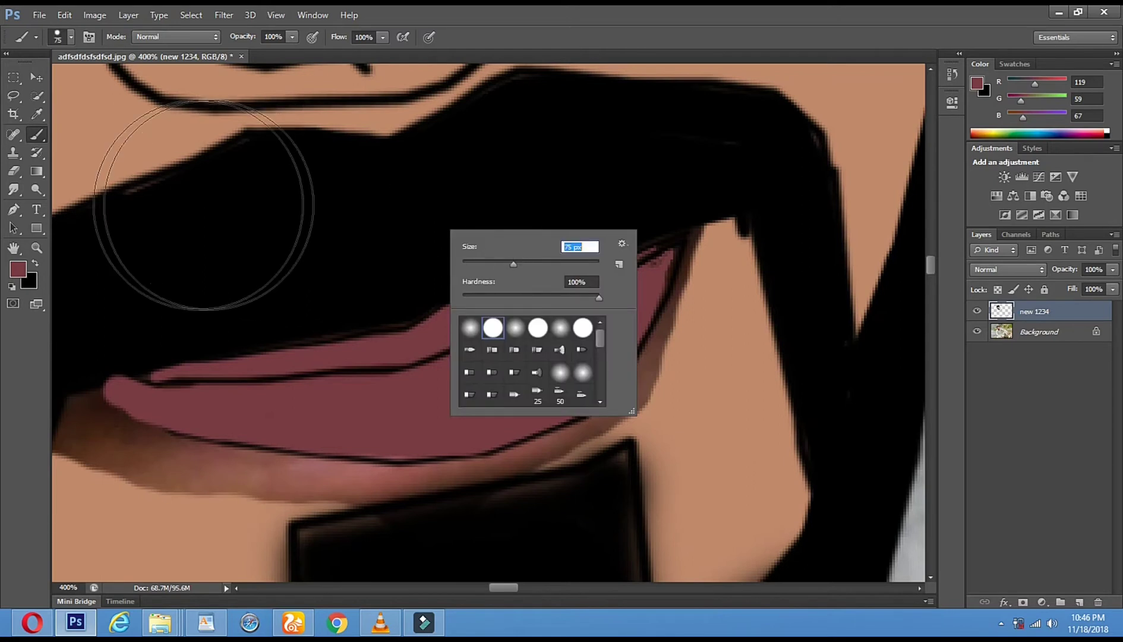
{"action": "right_click", "coordinate": [357, 233]}
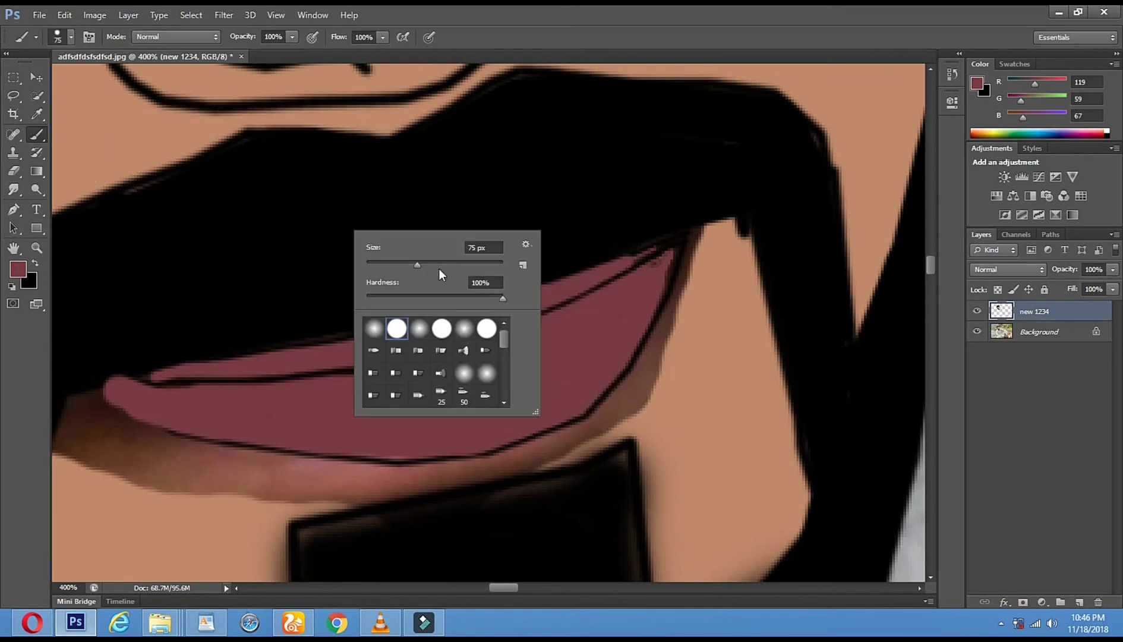
{"action": "left_click", "coordinate": [379, 265]}
{"action": "left_click", "coordinate": [100, 213]}
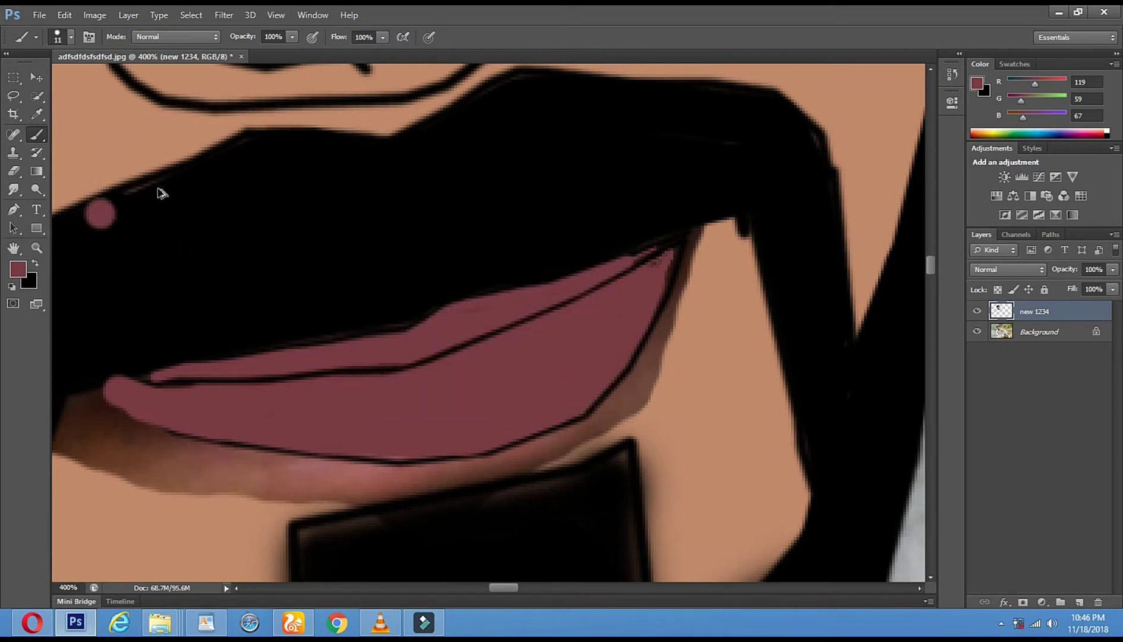
{"action": "key", "text": "ctrl+z"}
{"action": "left_click", "coordinate": [18, 269]}
{"action": "type", "text": "0"}
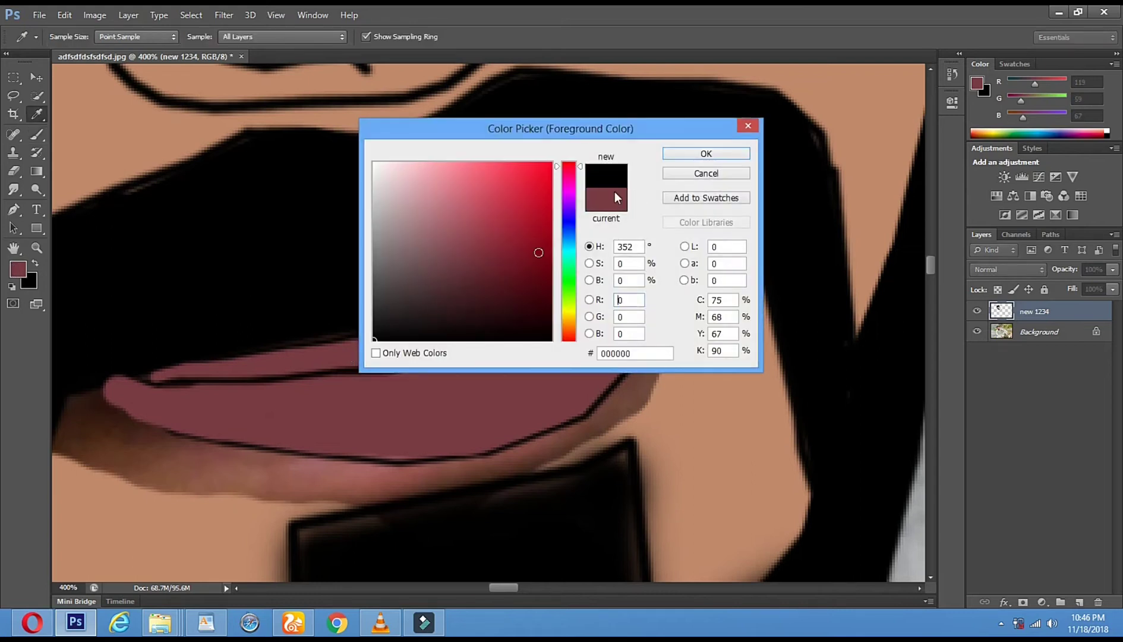
{"action": "left_click", "coordinate": [688, 156]}
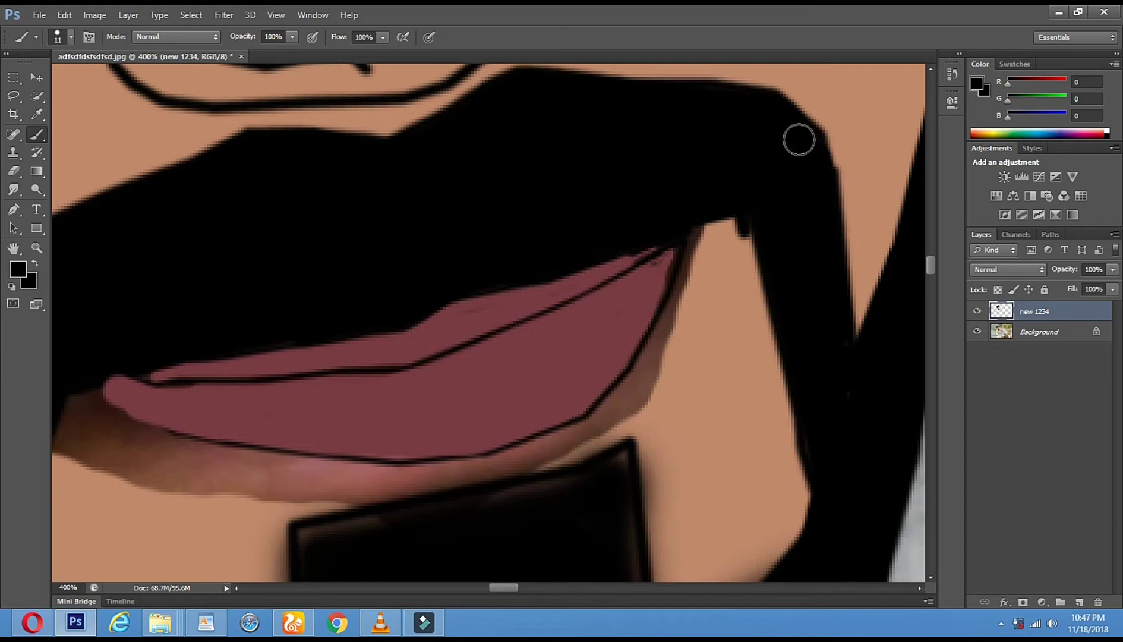
Try to paint black beneath the lower lip on the Background layer with the 11 px brush and a 49 px brush.
{"action": "left_click_drag", "start_coordinate": [309, 257], "coordinate": [346, 129]}
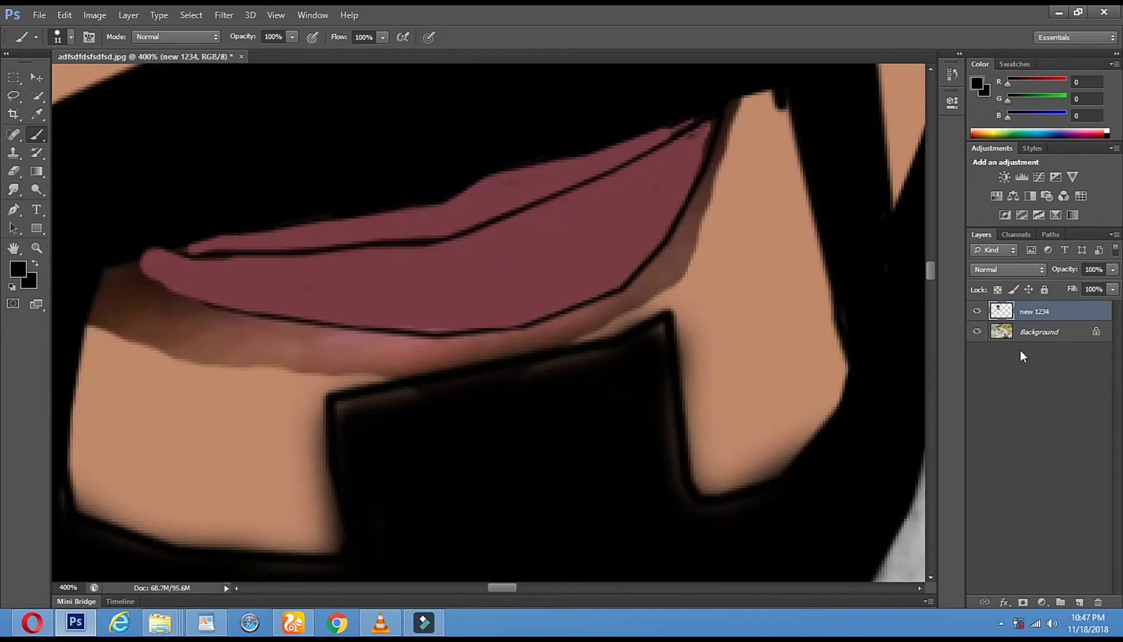
{"action": "left_click", "coordinate": [1013, 332]}
{"action": "mouse_move", "coordinate": [122, 270]}
{"action": "left_mouse_down"}
{"action": "mouse_move", "coordinate": [156, 294]}
{"action": "mouse_move", "coordinate": [279, 324]}
{"action": "left_mouse_up"}
{"action": "left_click_drag", "start_coordinate": [350, 325], "coordinate": [375, 332]}
{"action": "right_click", "coordinate": [383, 339]}
{"action": "left_click_drag", "start_coordinate": [430, 372], "coordinate": [443, 371]}
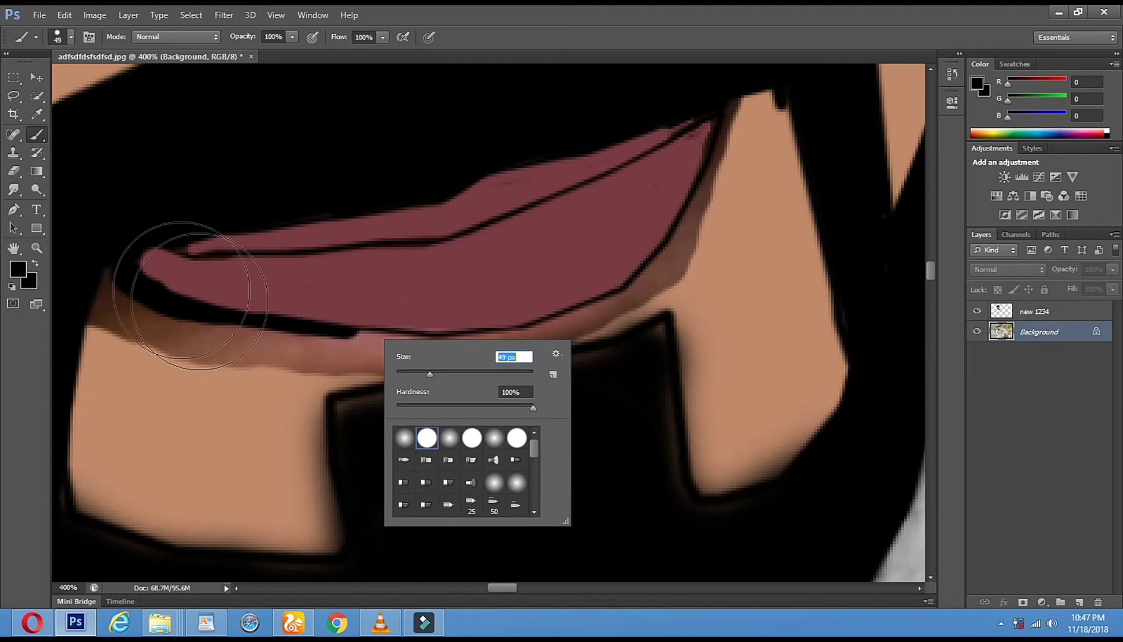
{"action": "left_click", "coordinate": [187, 319]}
{"action": "key", "text": "ctrl+z"}
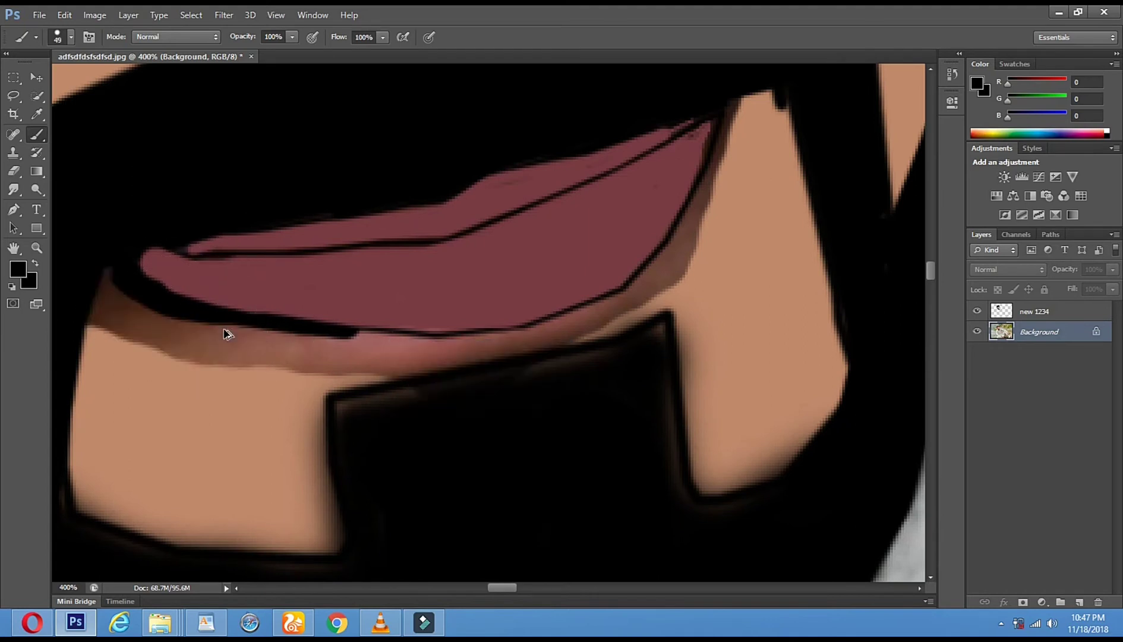
{"action": "key", "text": "ctrl+alt+z"}
{"action": "key", "text": "ctrl+alt+z"}
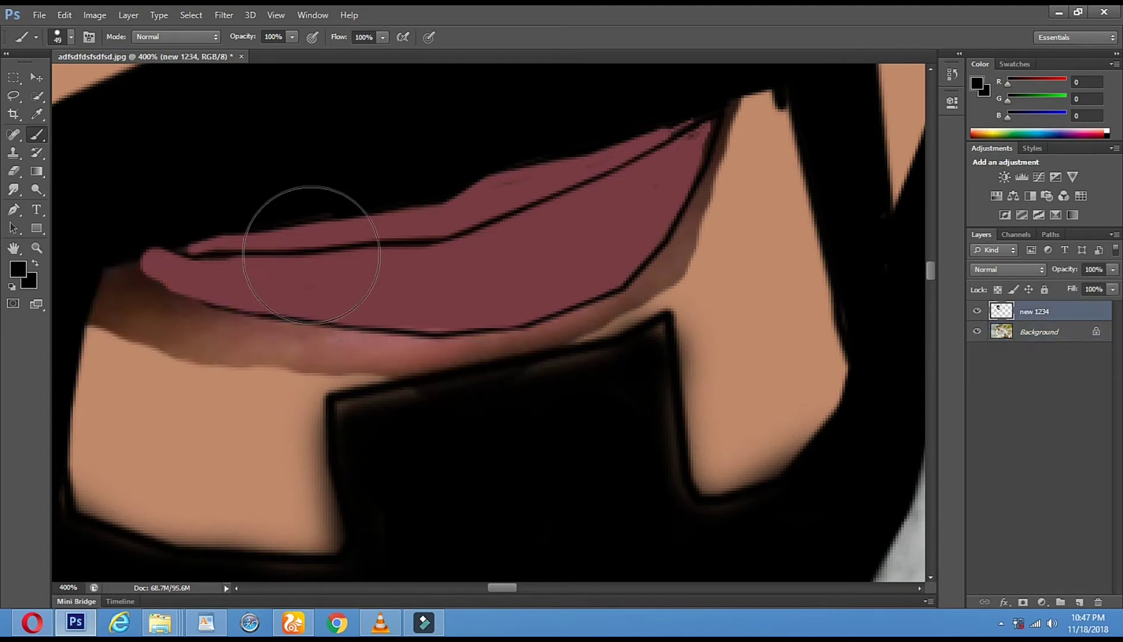
Sample the skin tone from the chin and paint it around the lower lip on the Background layer with the 49 px brush.
{"action": "left_click_drag", "start_coordinate": [314, 253], "coordinate": [396, 333]}
{"action": "key", "text": "i"}
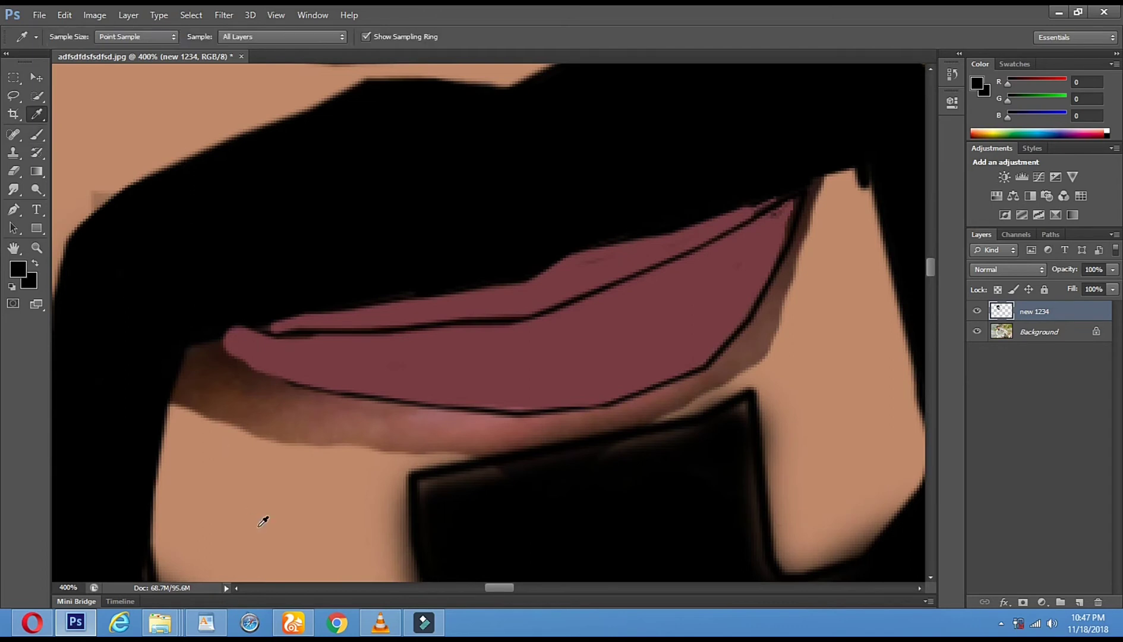
{"action": "left_click", "coordinate": [263, 519]}
{"action": "left_click", "coordinate": [33, 140]}
{"action": "left_click_drag", "start_coordinate": [188, 401], "coordinate": [393, 414]}
{"action": "key", "text": "ctrl+z"}
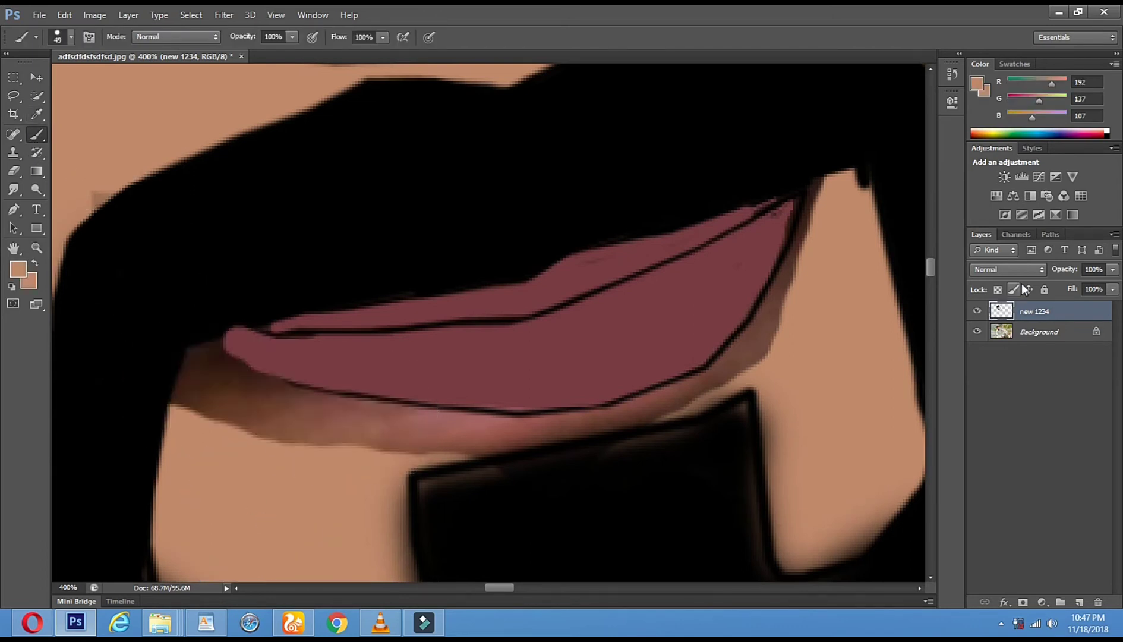
{"action": "left_click", "coordinate": [1025, 331]}
{"action": "mouse_move", "coordinate": [178, 383]}
{"action": "left_mouse_down"}
{"action": "mouse_move", "coordinate": [221, 376]}
{"action": "mouse_move", "coordinate": [431, 406]}
{"action": "mouse_move", "coordinate": [680, 370]}
{"action": "mouse_move", "coordinate": [814, 187]}
{"action": "left_mouse_up"}
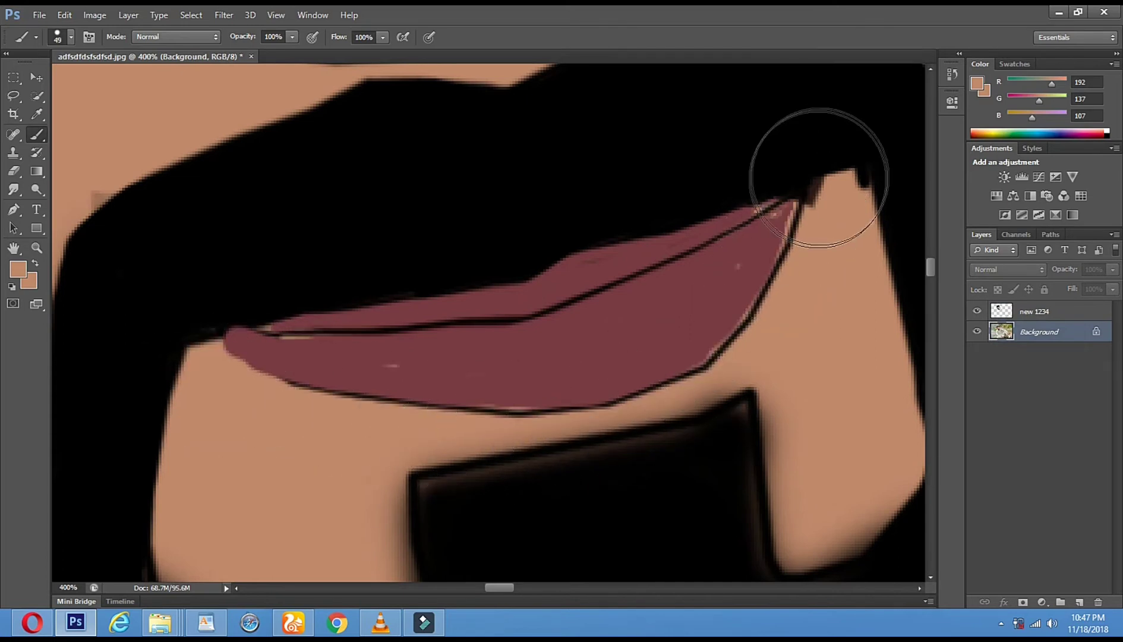
{"action": "left_click", "coordinate": [32, 249]}
{"action": "scroll", "coordinate": [569, 358], "scroll_direction": "down", "scroll_amount": 5}
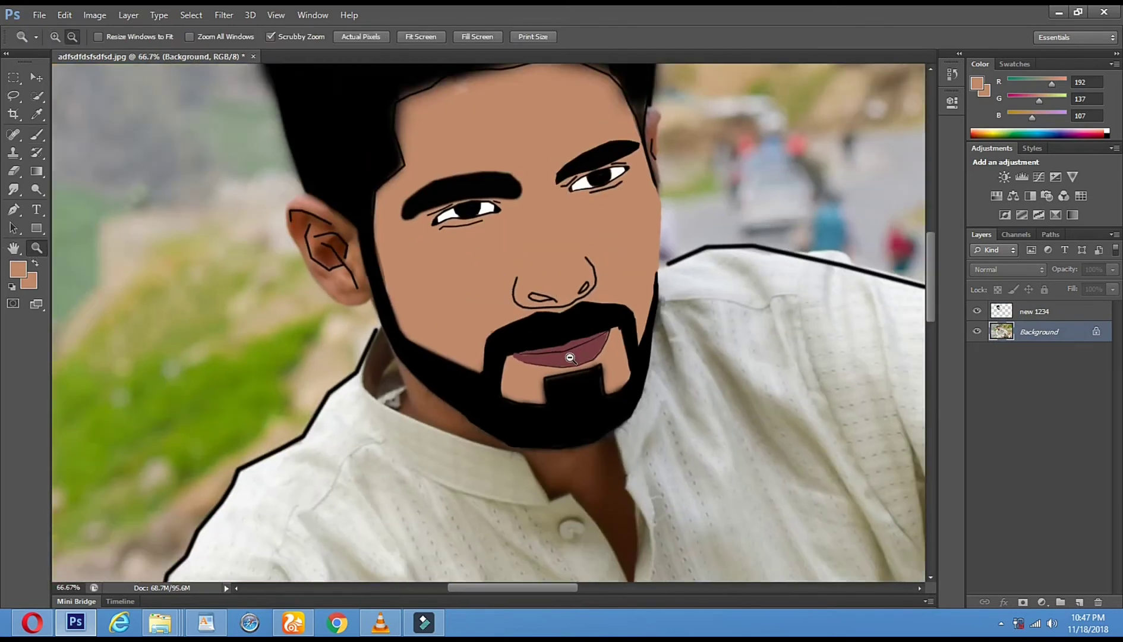
{"action": "scroll", "coordinate": [569, 358], "scroll_direction": "down", "scroll_amount": 4}
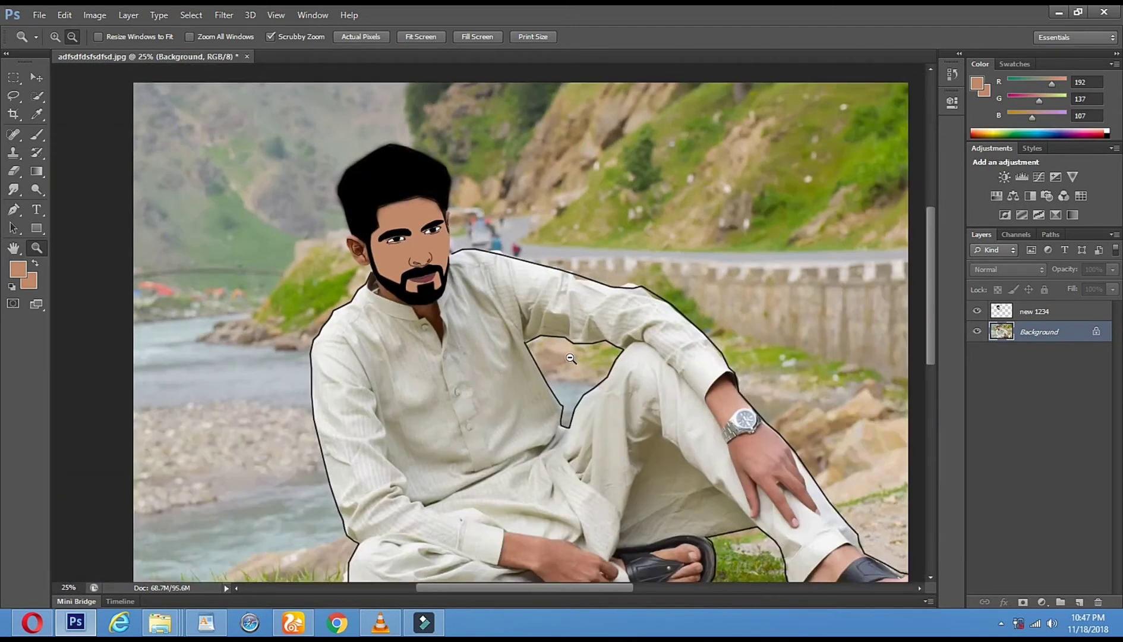
{"action": "scroll", "coordinate": [570, 358], "scroll_direction": "down", "scroll_amount": 1}
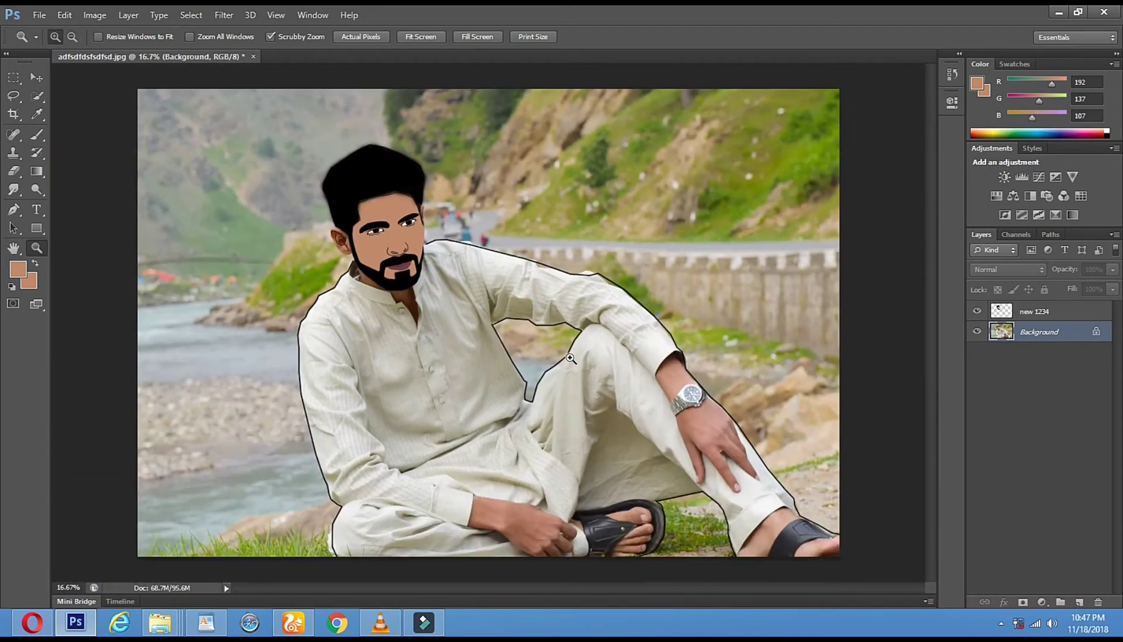
Paint the fully visible ear beside the sideburn with the skin tone on the Background layer using the 49 px brush.
{"action": "left_click", "coordinate": [422, 193]}
{"action": "left_click", "coordinate": [412, 254]}
{"action": "left_click", "coordinate": [412, 254]}
{"action": "left_click", "coordinate": [239, 336]}
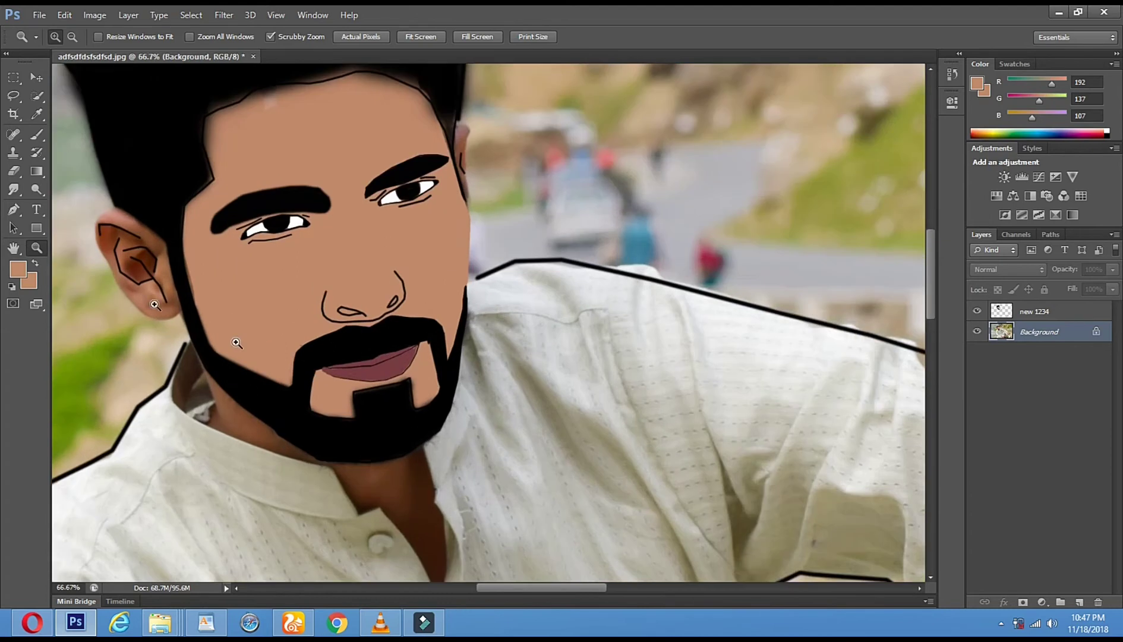
{"action": "left_click", "coordinate": [146, 289]}
{"action": "left_click", "coordinate": [182, 273]}
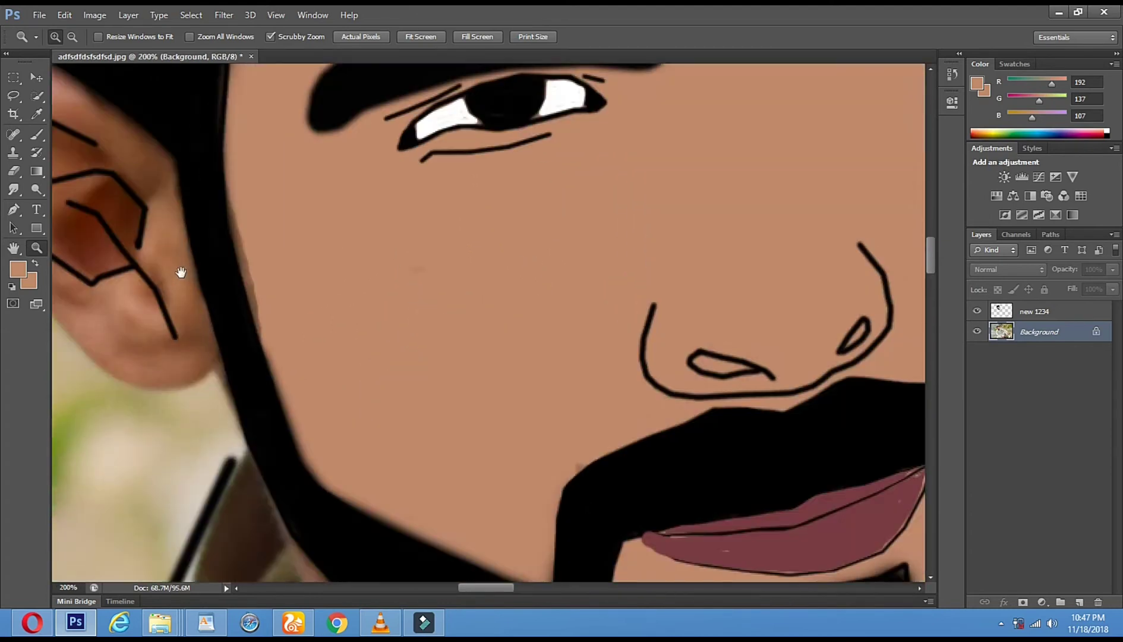
{"action": "left_click", "coordinate": [310, 281], "text": "alt"}
{"action": "left_click_drag", "start_coordinate": [208, 216], "coordinate": [252, 230]}
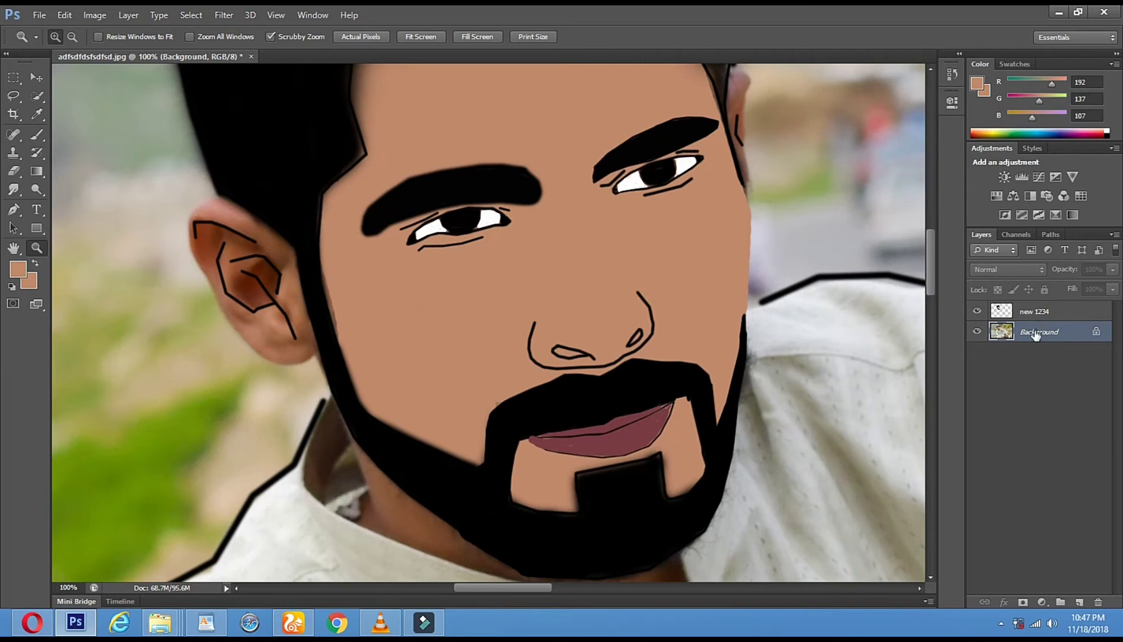
{"action": "left_click", "coordinate": [484, 258]}
{"action": "left_click_drag", "start_coordinate": [426, 259], "coordinate": [754, 260]}
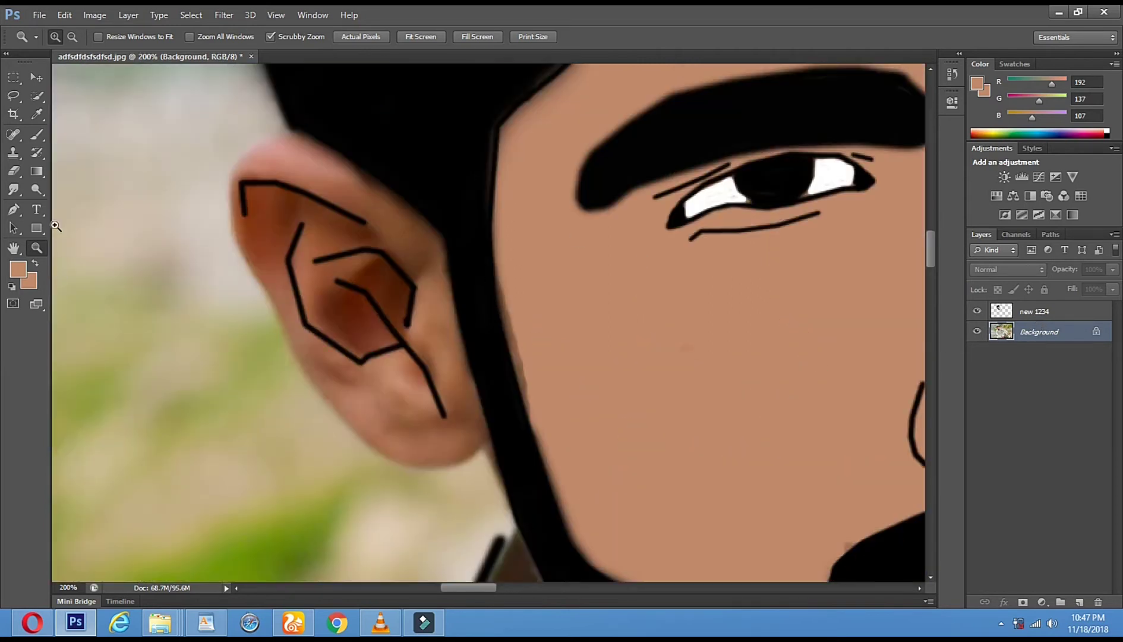
{"action": "left_click", "coordinate": [37, 134]}
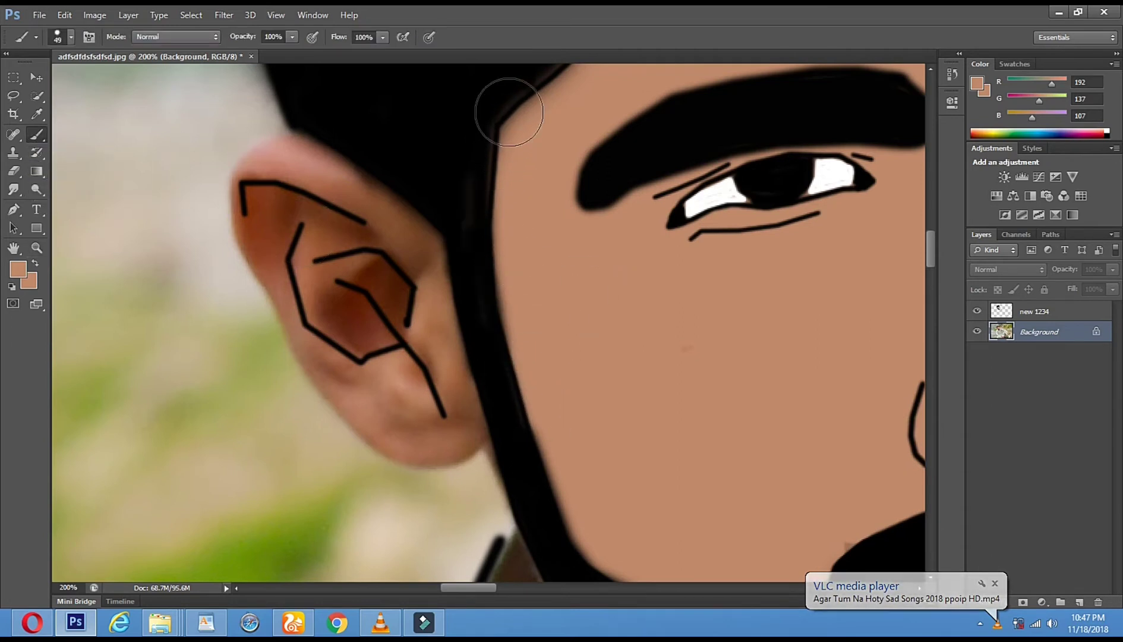
{"action": "mouse_move", "coordinate": [410, 241]}
{"action": "left_mouse_down"}
{"action": "mouse_move", "coordinate": [309, 173]}
{"action": "mouse_move", "coordinate": [284, 171]}
{"action": "mouse_move", "coordinate": [259, 201]}
{"action": "mouse_move", "coordinate": [265, 229]}
{"action": "mouse_move", "coordinate": [300, 229]}
{"action": "mouse_move", "coordinate": [280, 280]}
{"action": "mouse_move", "coordinate": [372, 402]}
{"action": "mouse_move", "coordinate": [413, 426]}
{"action": "mouse_move", "coordinate": [466, 425]}
{"action": "mouse_move", "coordinate": [475, 413]}
{"action": "mouse_move", "coordinate": [469, 369]}
{"action": "mouse_move", "coordinate": [439, 314]}
{"action": "mouse_move", "coordinate": [361, 267]}
{"action": "mouse_move", "coordinate": [326, 214]}
{"action": "mouse_move", "coordinate": [360, 217]}
{"action": "mouse_move", "coordinate": [424, 255]}
{"action": "left_mouse_up"}
{"action": "key", "text": "ctrl+z"}
{"action": "key", "text": "ctrl+z"}
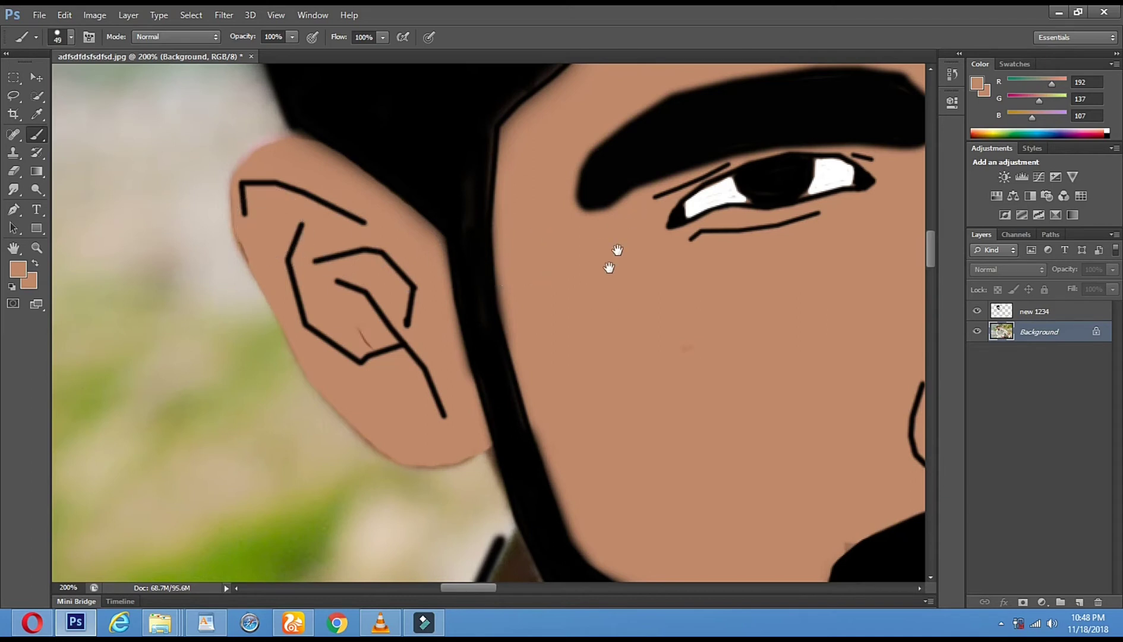
Paint the narrow ear on the far side of the face with the skin tone using a 19 px brush.
{"action": "left_click_drag", "start_coordinate": [618, 250], "coordinate": [581, 306]}
{"action": "mouse_move", "coordinate": [339, 205]}
{"action": "left_mouse_down"}
{"action": "mouse_move", "coordinate": [297, 175]}
{"action": "mouse_move", "coordinate": [165, 223]}
{"action": "left_mouse_up"}
{"action": "left_click_drag", "start_coordinate": [573, 181], "coordinate": [530, 285]}
{"action": "left_click_drag", "start_coordinate": [671, 205], "coordinate": [620, 335]}
{"action": "right_click", "coordinate": [686, 214]}
{"action": "left_click", "coordinate": [692, 216]}
{"action": "left_click", "coordinate": [696, 219]}
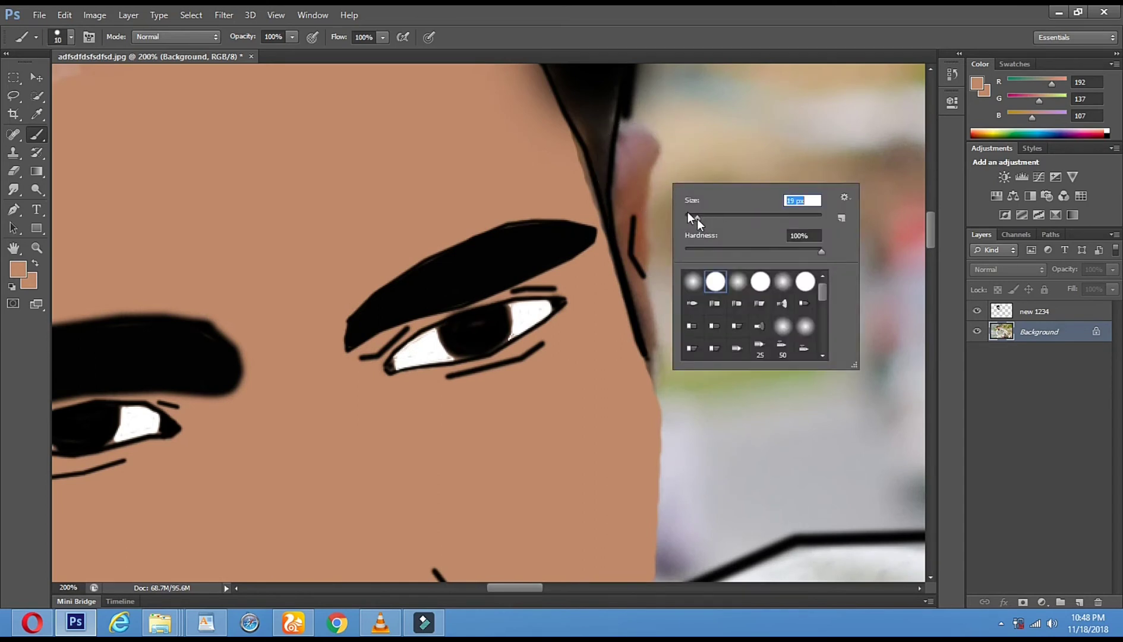
{"action": "key", "text": "Return"}
{"action": "mouse_move", "coordinate": [640, 146]}
{"action": "left_mouse_down"}
{"action": "mouse_move", "coordinate": [634, 279]}
{"action": "mouse_move", "coordinate": [646, 367]}
{"action": "left_mouse_up"}
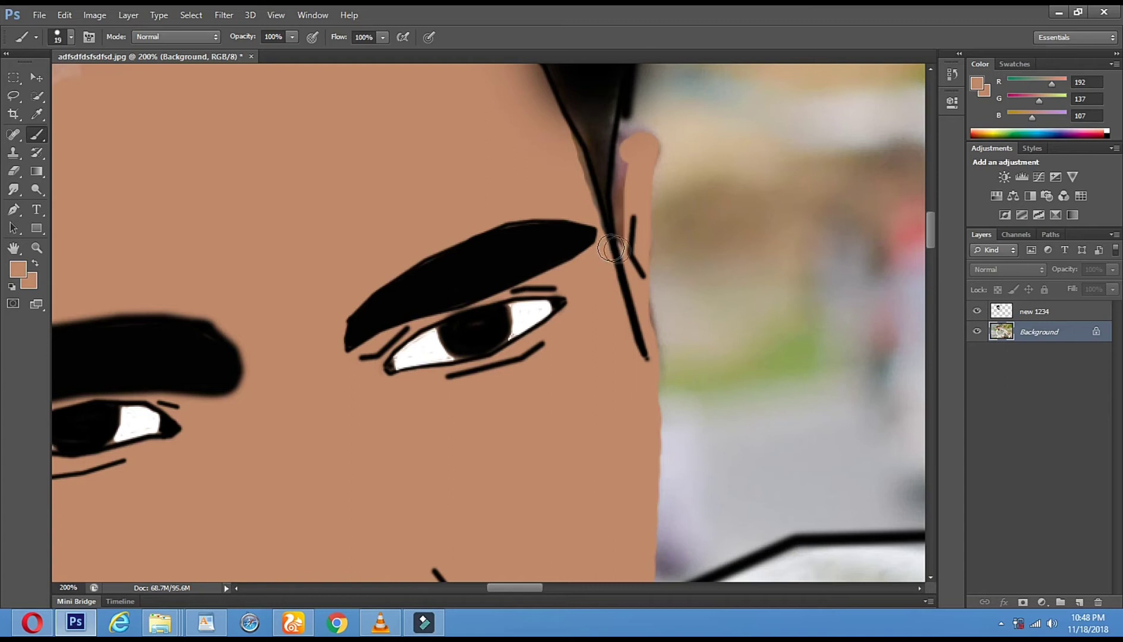
{"action": "mouse_move", "coordinate": [645, 263]}
{"action": "left_mouse_down"}
{"action": "mouse_move", "coordinate": [624, 243]}
{"action": "mouse_move", "coordinate": [626, 164]}
{"action": "left_mouse_up"}
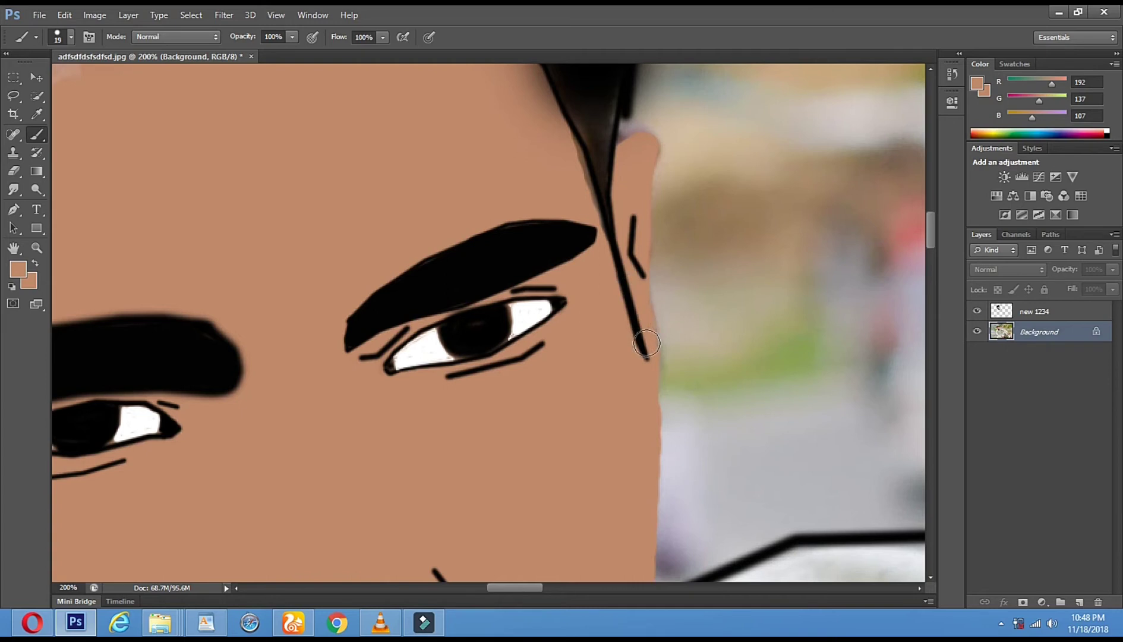
Set the foreground colour to black (RGB 0, 0, 0).
{"action": "left_click_drag", "start_coordinate": [649, 290], "coordinate": [596, 447]}
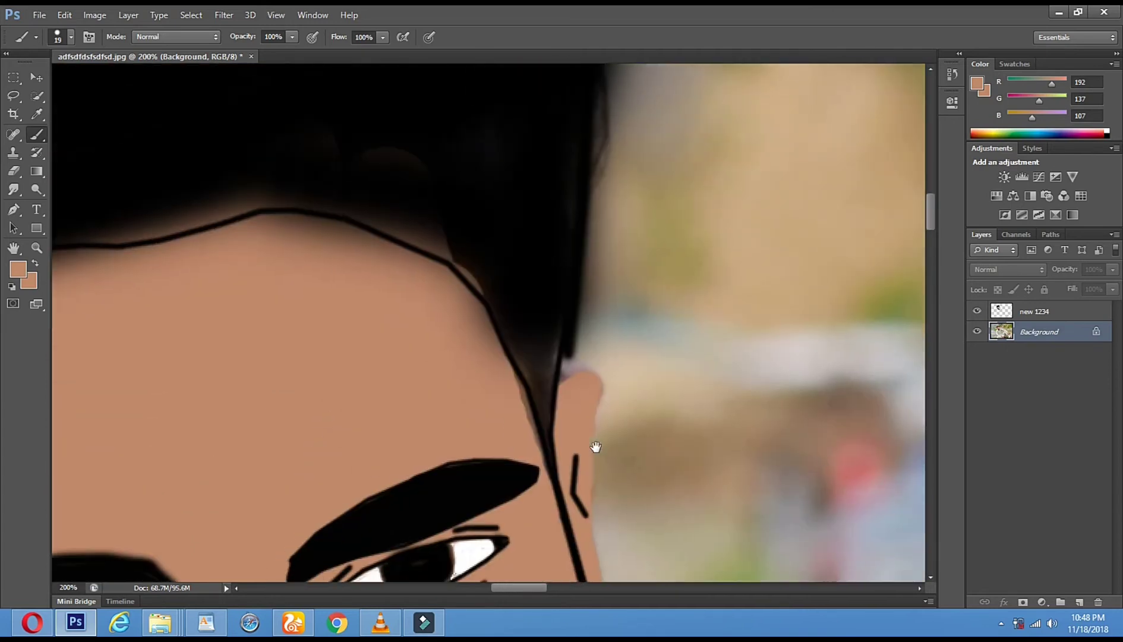
{"action": "left_click", "coordinate": [36, 248]}
{"action": "left_click", "coordinate": [388, 295], "text": "alt"}
{"action": "left_click", "coordinate": [388, 296], "text": "alt"}
{"action": "left_click", "coordinate": [373, 220], "text": "alt"}
{"action": "left_click", "coordinate": [374, 220]}
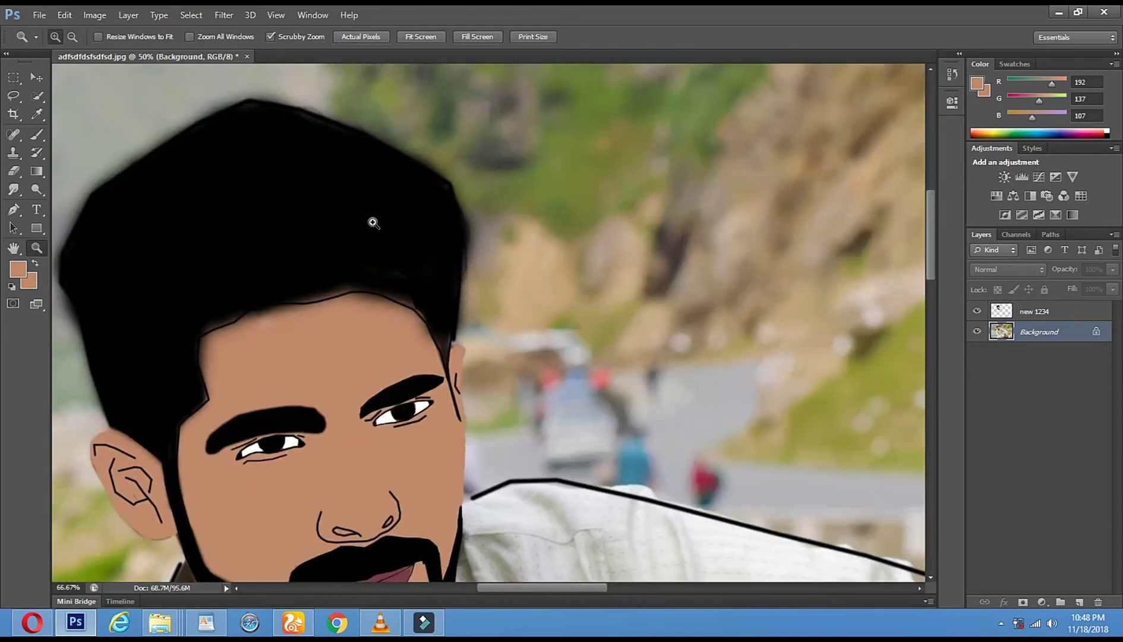
{"action": "left_click", "coordinate": [409, 281]}
{"action": "left_click", "coordinate": [520, 391], "text": "alt"}
{"action": "left_click", "coordinate": [529, 384], "text": "alt"}
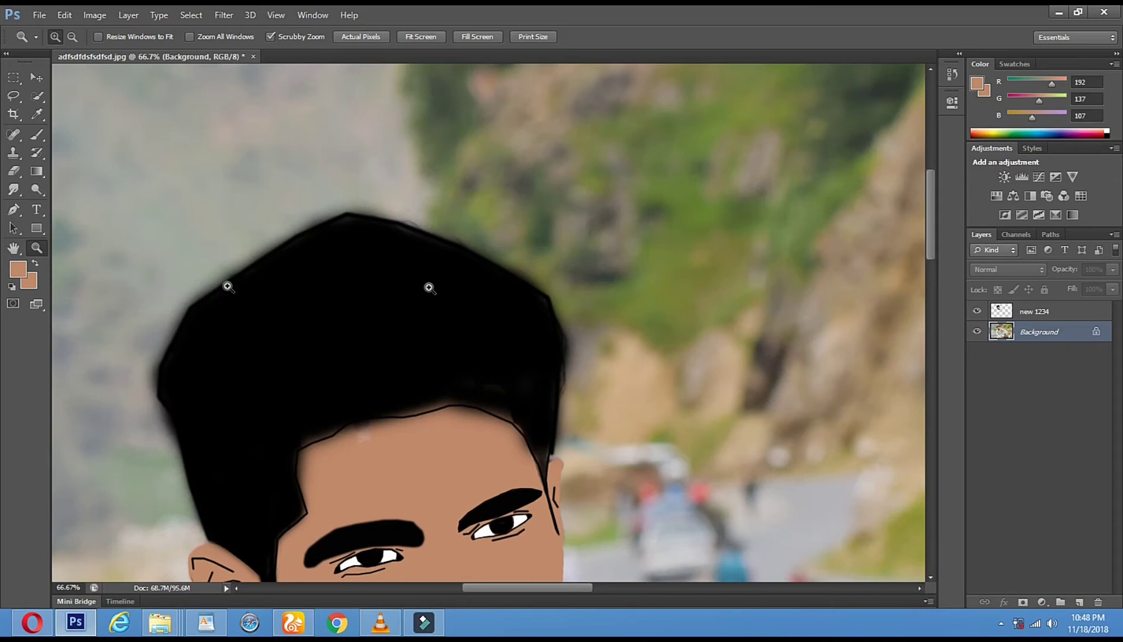
{"action": "left_click", "coordinate": [18, 272]}
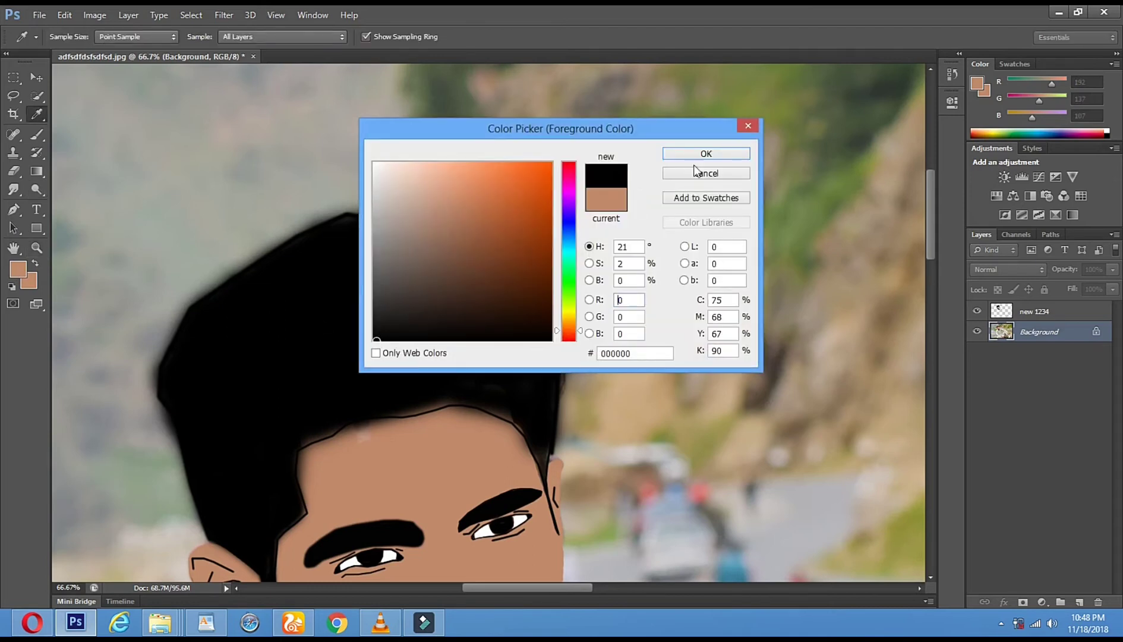
{"action": "left_click", "coordinate": [707, 154]}
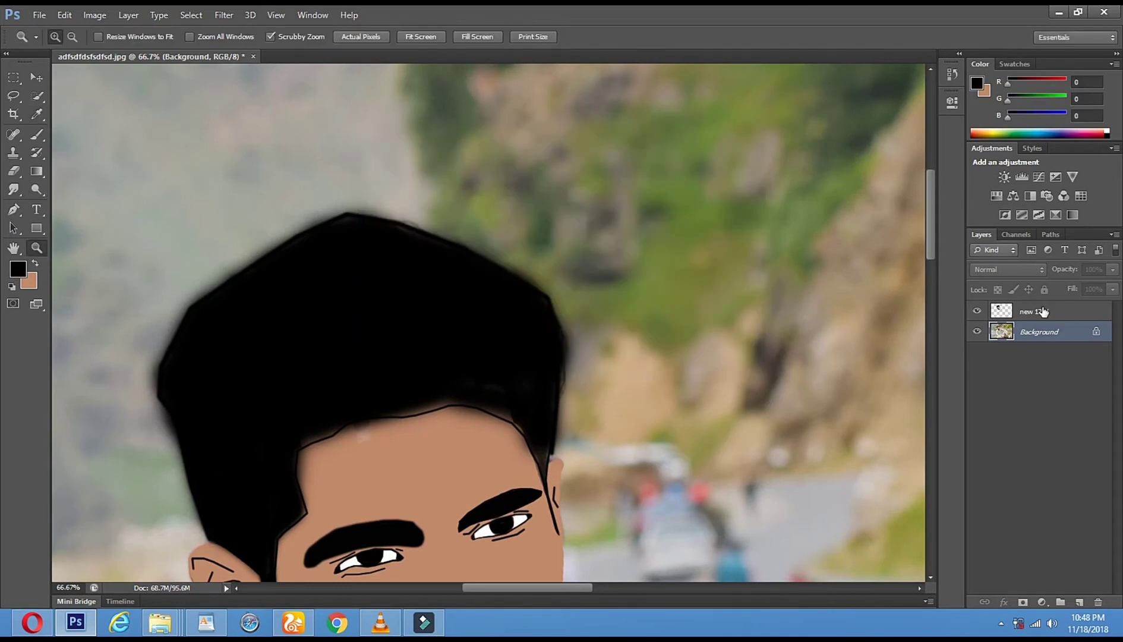
Paint black along the hairline above the far eyebrow on the new 1234 layer with a 25 px brush.
{"action": "left_click", "coordinate": [1043, 311]}
{"action": "left_click", "coordinate": [37, 134]}
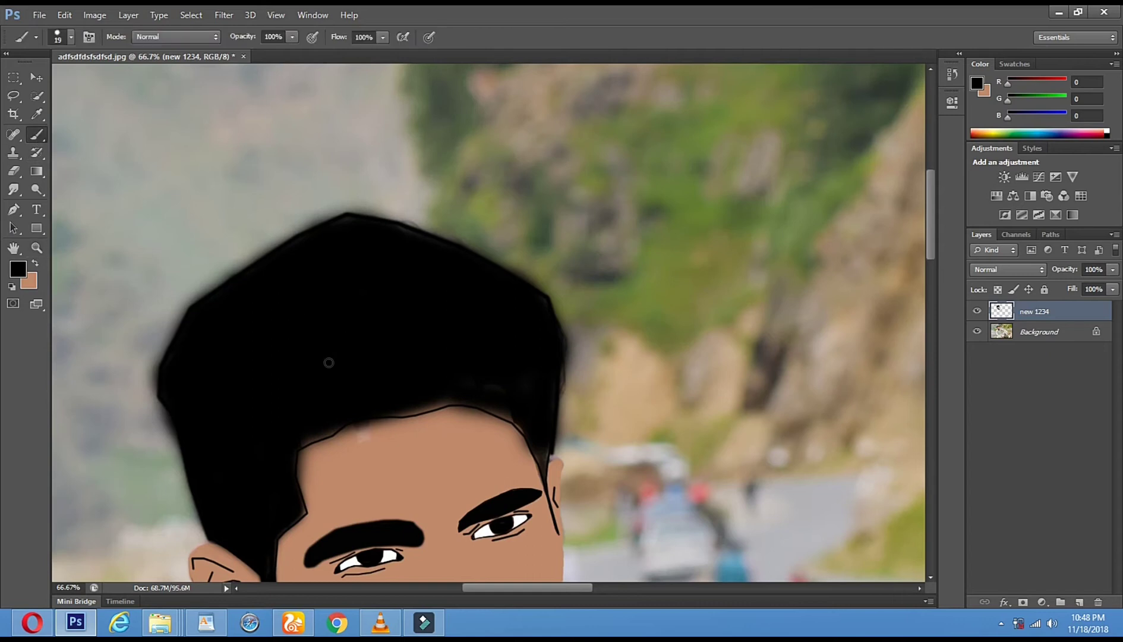
{"action": "right_click", "coordinate": [350, 409]}
{"action": "left_click", "coordinate": [380, 433]}
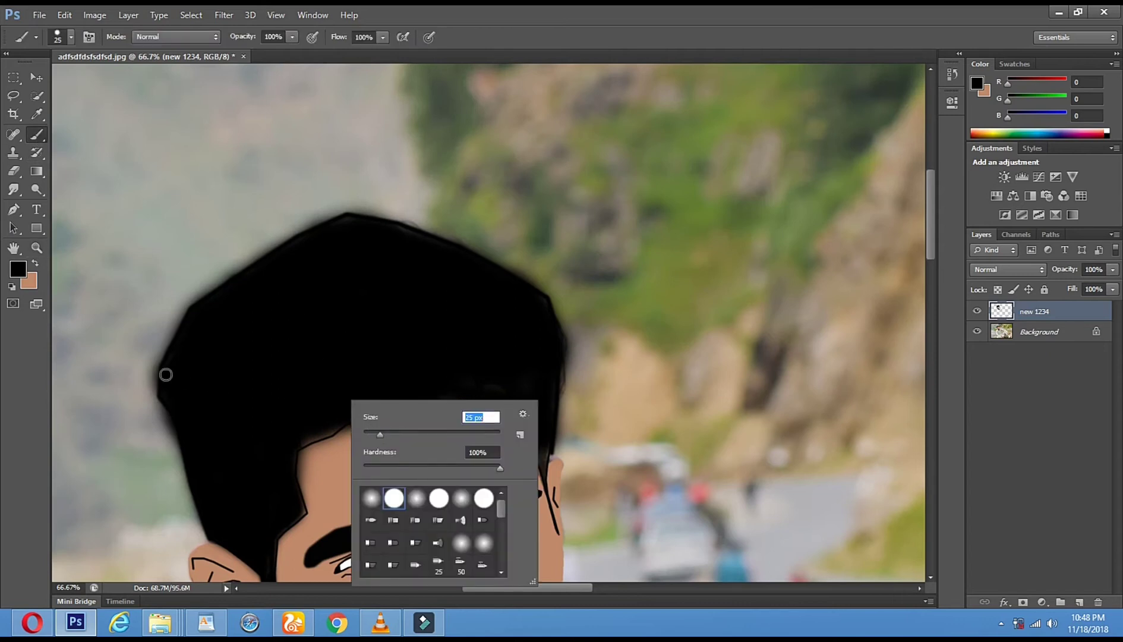
{"action": "left_click", "coordinate": [166, 374]}
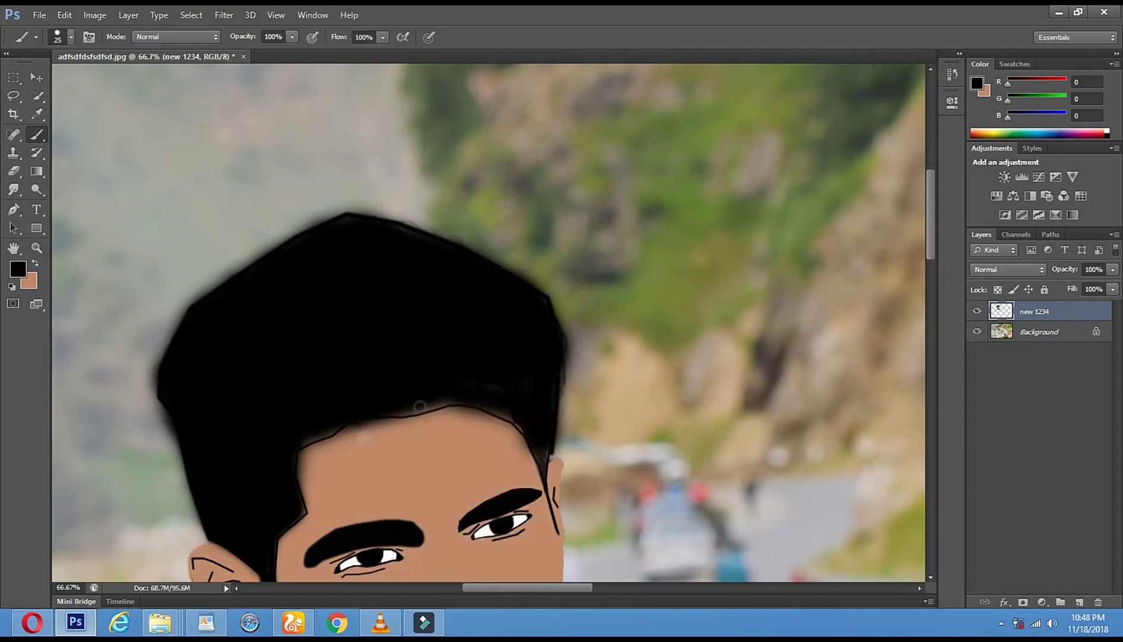
{"action": "left_click_drag", "start_coordinate": [440, 399], "coordinate": [527, 427]}
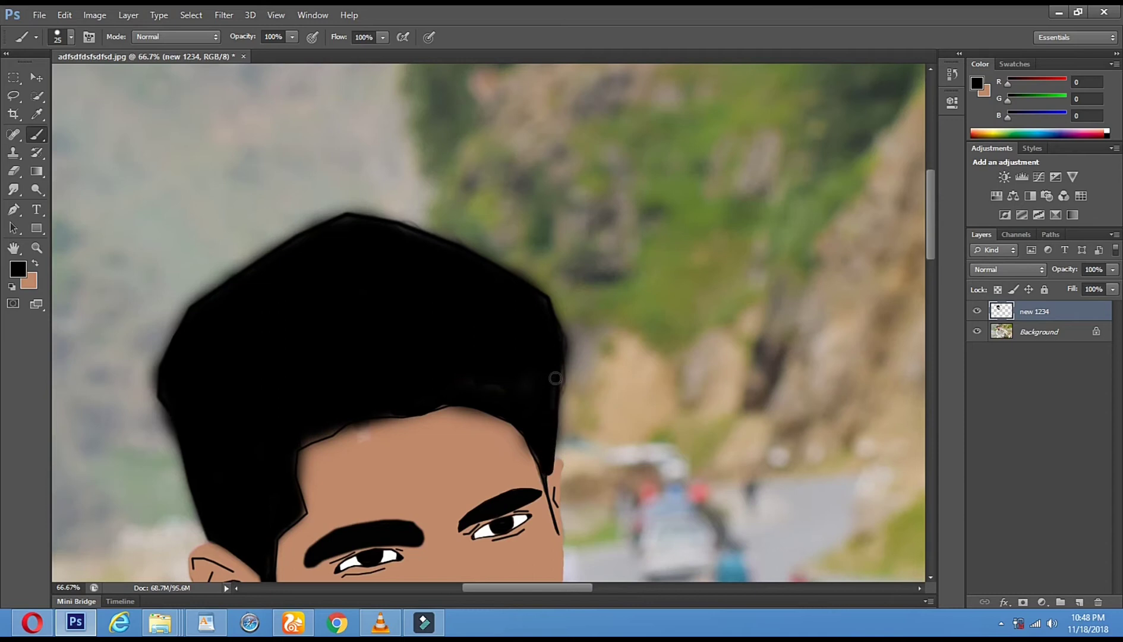
Enlarge the brush to 60 px and paint black along the rest of the forehead hairline towards the near temple.
{"action": "right_click", "coordinate": [488, 328]}
{"action": "left_click_drag", "start_coordinate": [512, 350], "coordinate": [546, 363]}
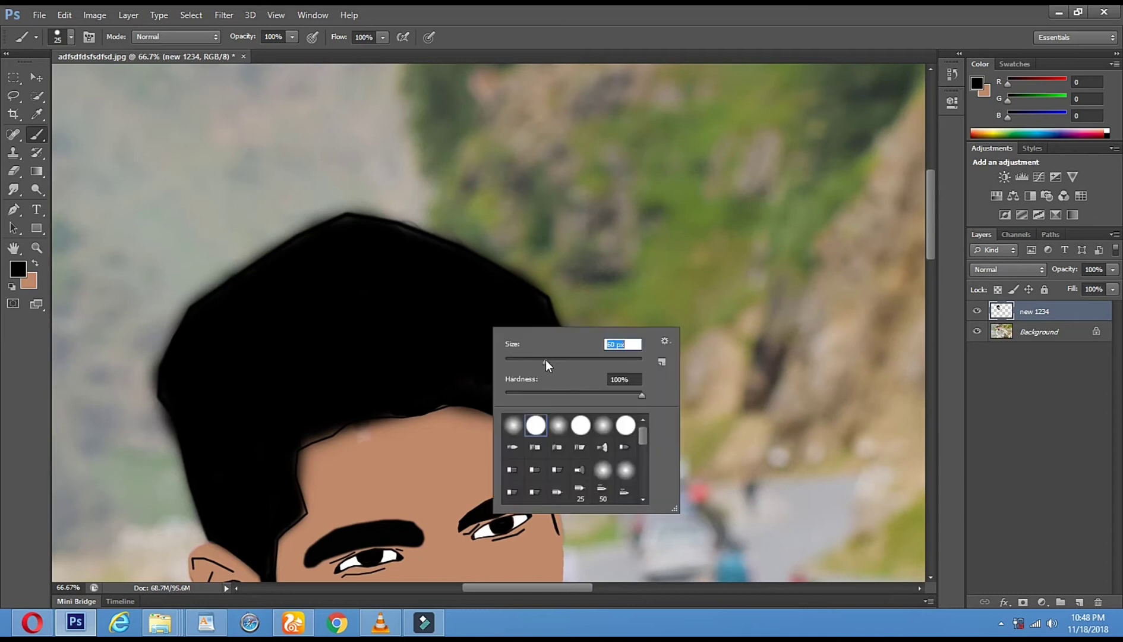
{"action": "left_click", "coordinate": [470, 368]}
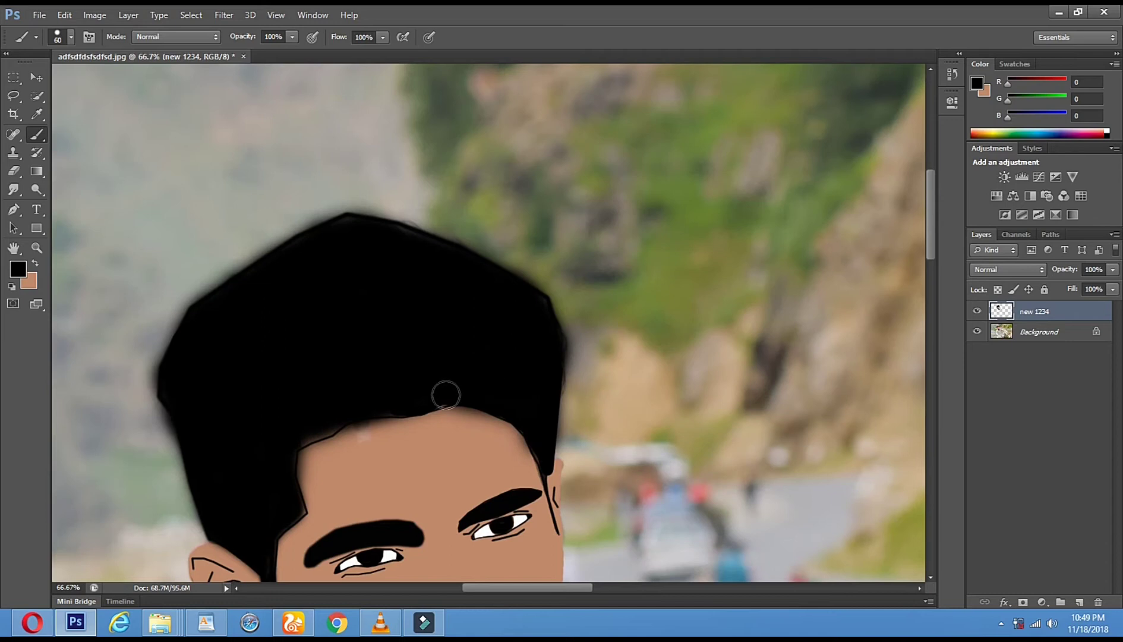
{"action": "mouse_move", "coordinate": [445, 394]}
{"action": "left_mouse_down"}
{"action": "mouse_move", "coordinate": [350, 412]}
{"action": "mouse_move", "coordinate": [280, 461]}
{"action": "left_mouse_up"}
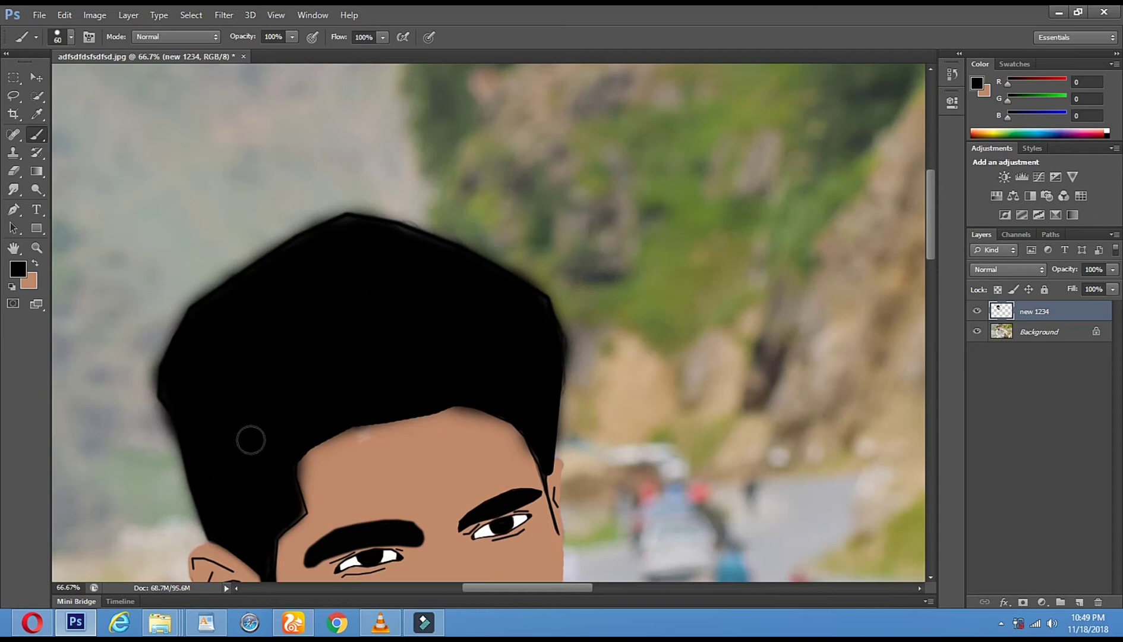
Try to erase the hair edge at the near temple on the new 1234 layer with an 8 px eraser.
{"action": "left_click_drag", "start_coordinate": [271, 517], "coordinate": [321, 202]}
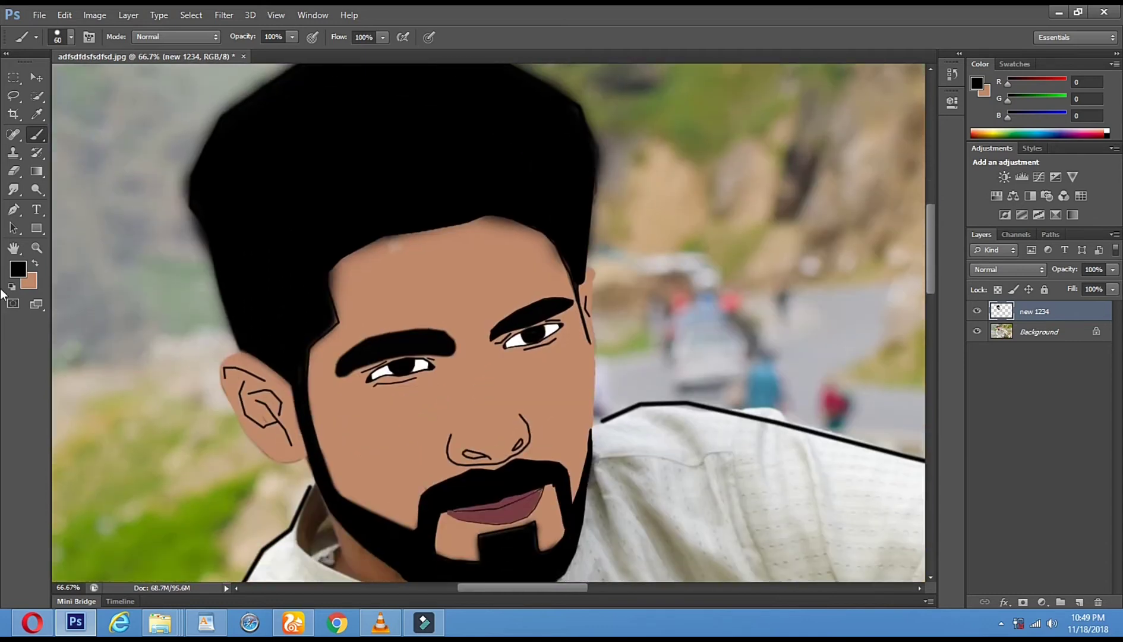
{"action": "left_click", "coordinate": [37, 249]}
{"action": "left_click_drag", "start_coordinate": [319, 395], "coordinate": [326, 395]}
{"action": "left_click", "coordinate": [326, 394]}
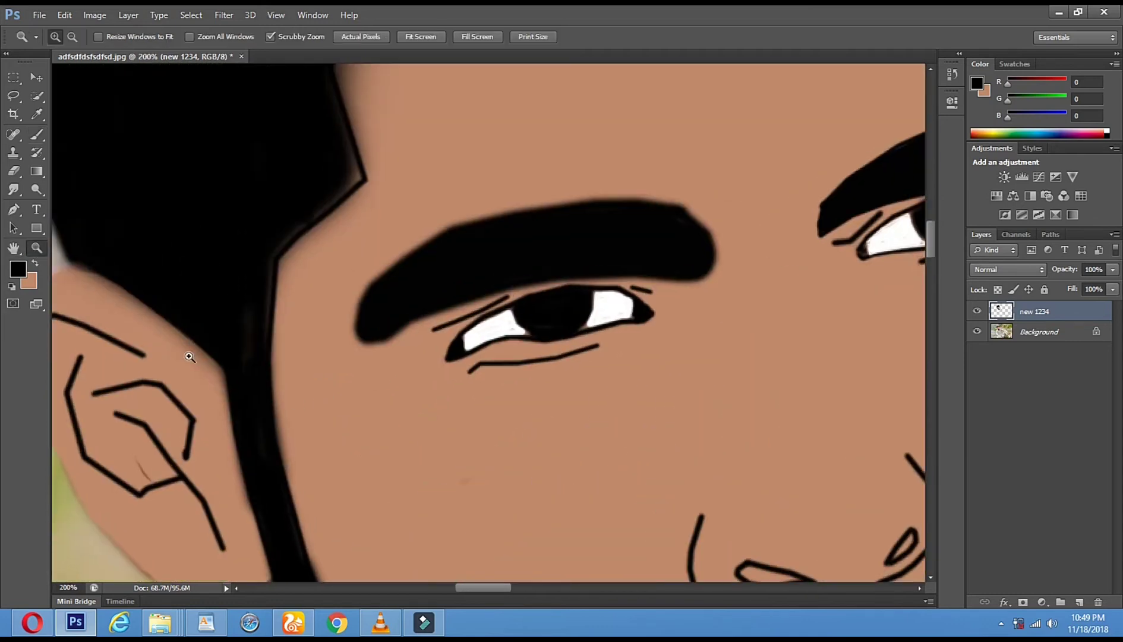
{"action": "key", "text": "e"}
{"action": "right_click", "coordinate": [373, 231]}
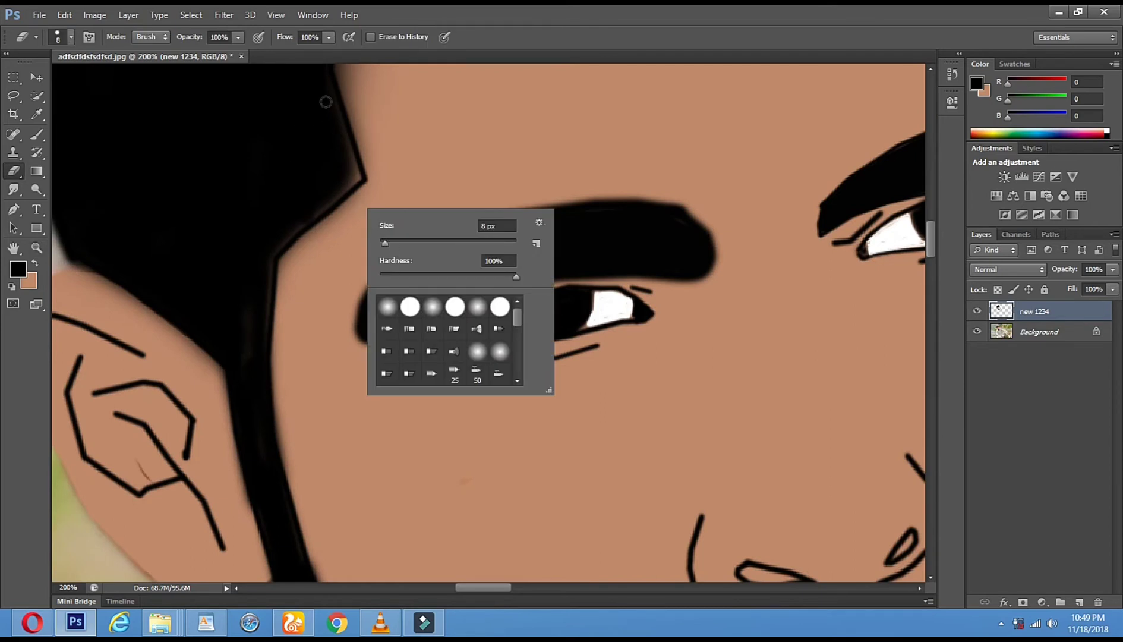
{"action": "left_click", "coordinate": [328, 101]}
{"action": "key", "text": "ctrl+z"}
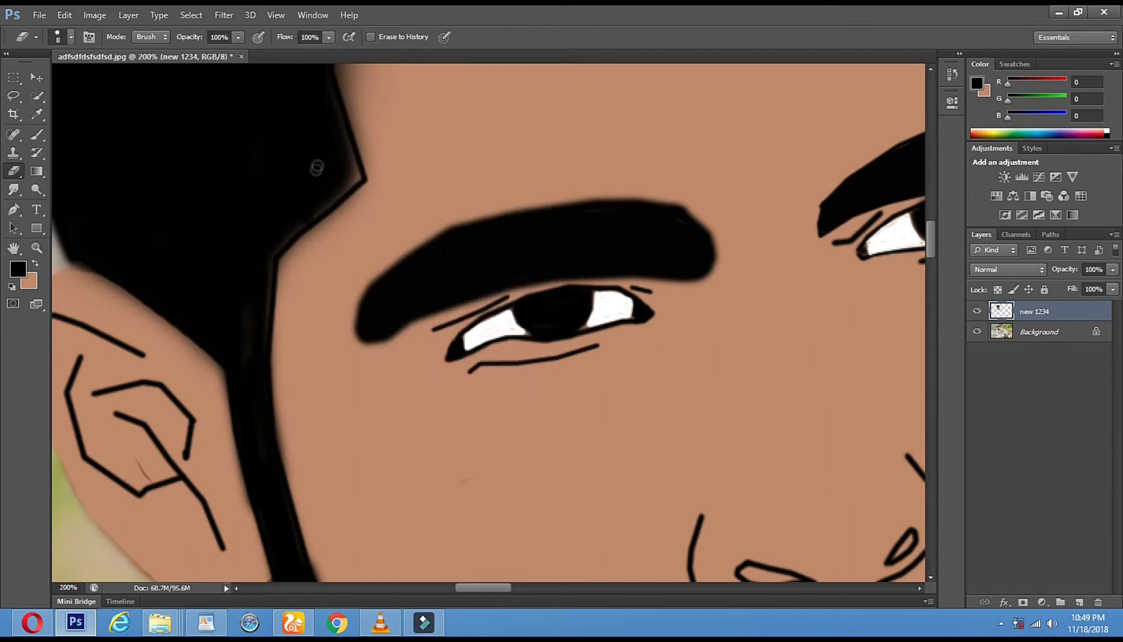
Set the background colour to black (RGB 0, 0, 0) and try the 8 px eraser on the temple hair again.
{"action": "left_click", "coordinate": [29, 283]}
{"action": "left_click", "coordinate": [374, 340]}
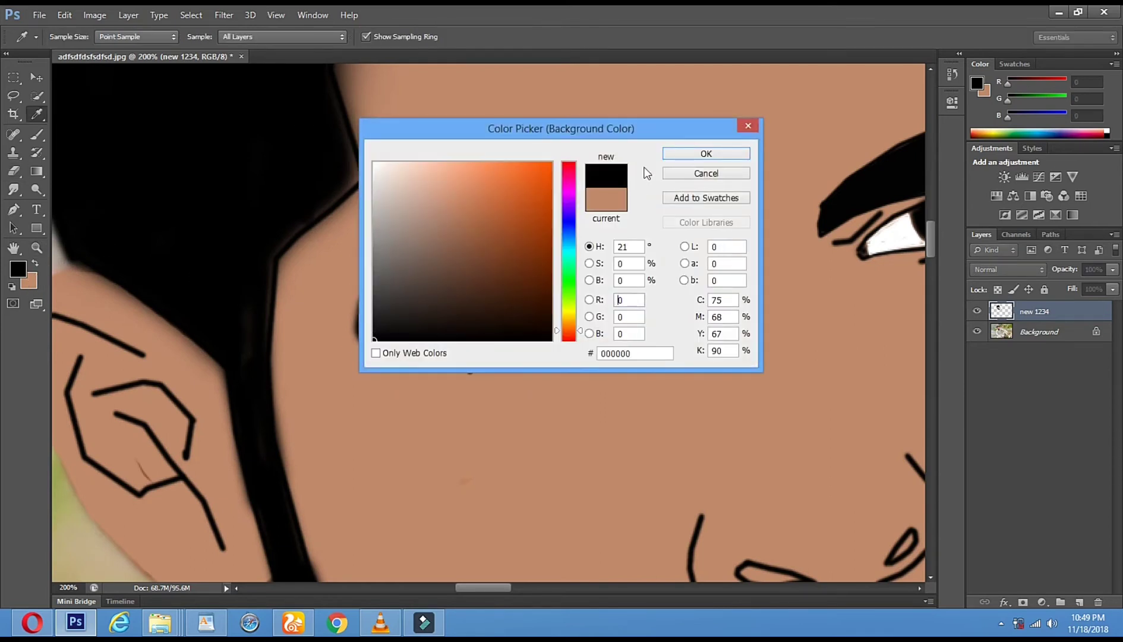
{"action": "left_click", "coordinate": [706, 154]}
{"action": "key", "text": "e"}
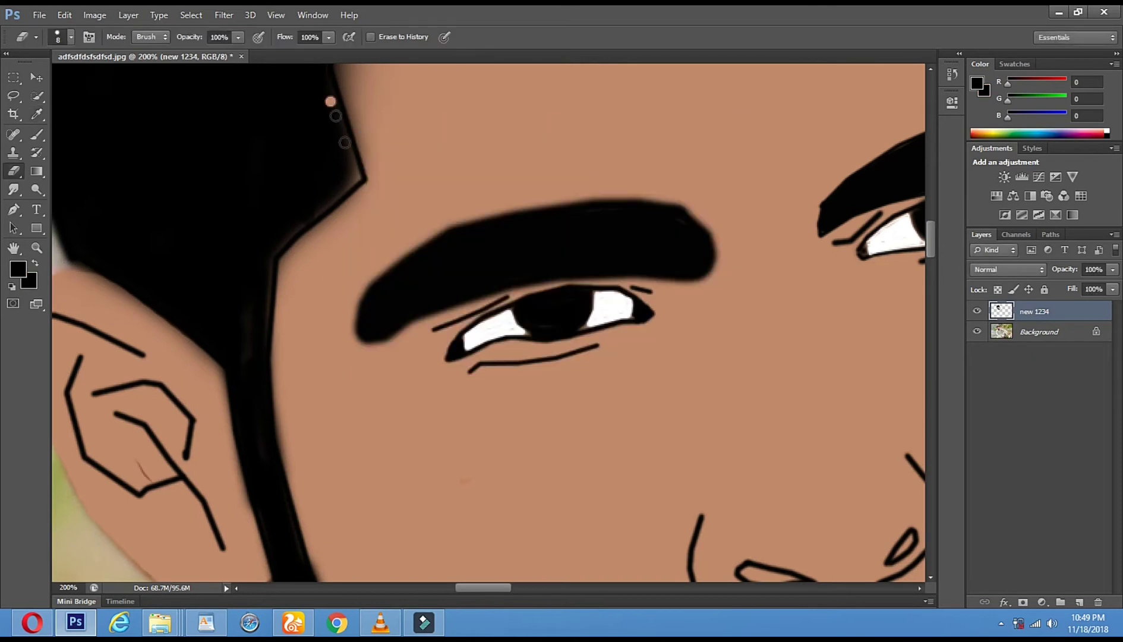
{"action": "key", "text": "ctrl+z"}
Cover the gaps along the temple hair edge and upper sideburn in black with a 21 px brush.
{"action": "left_click_drag", "start_coordinate": [680, 201], "coordinate": [704, 239]}
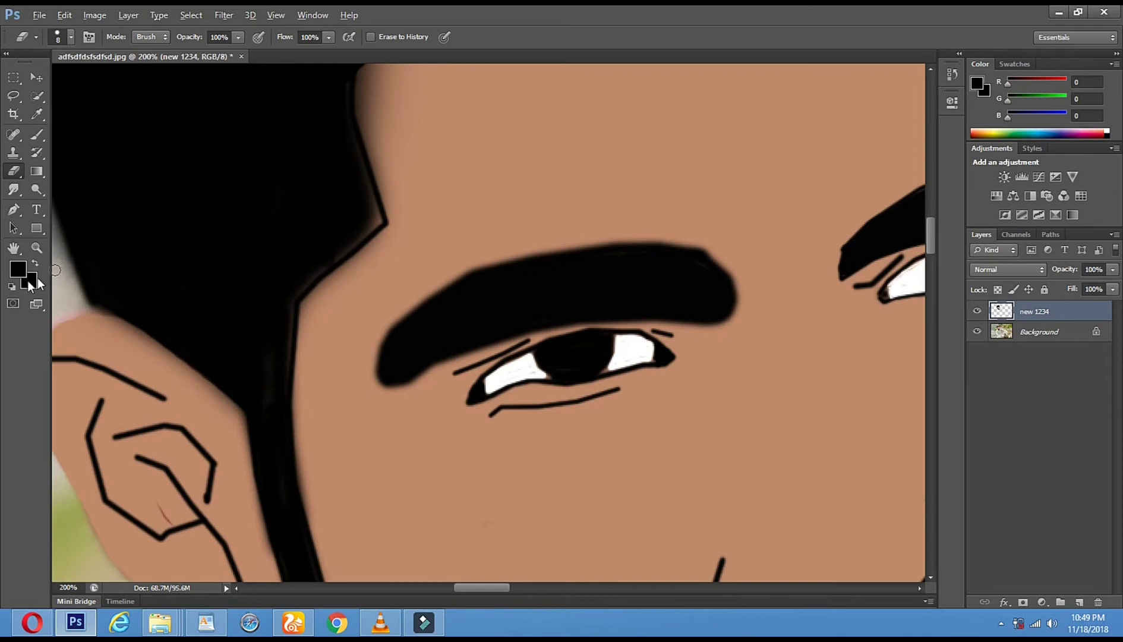
{"action": "left_click", "coordinate": [37, 134]}
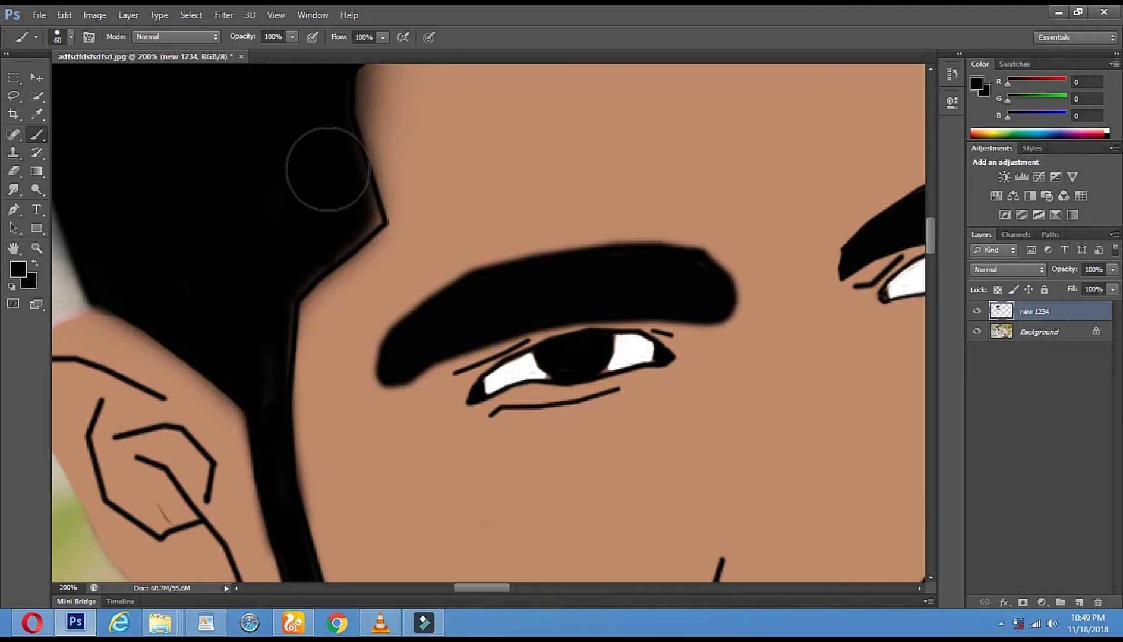
{"action": "right_click", "coordinate": [332, 169]}
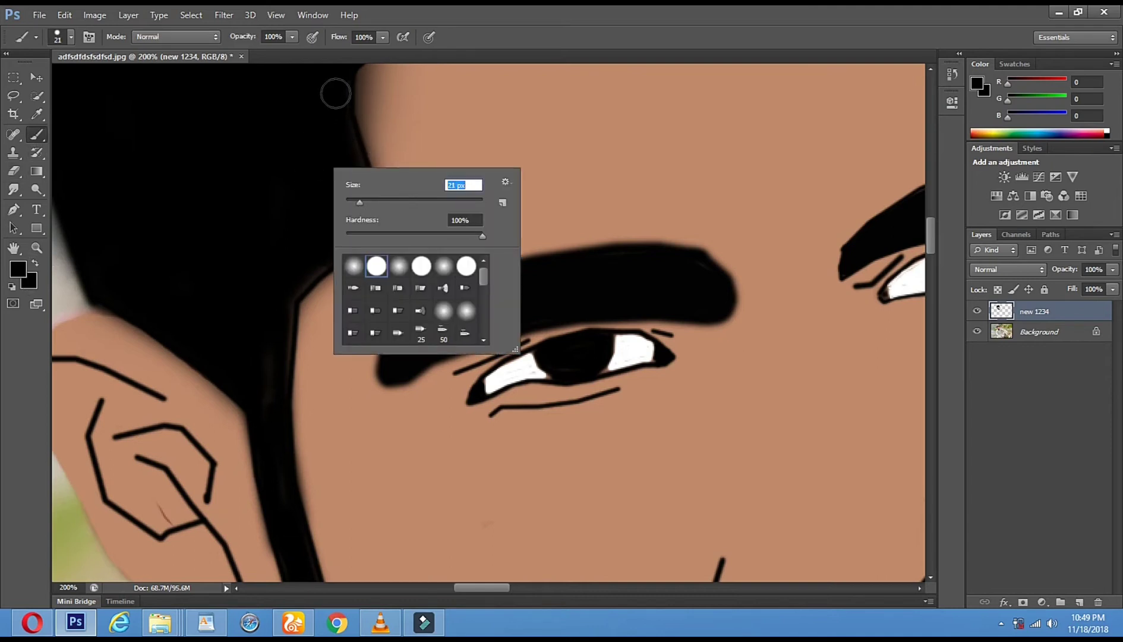
{"action": "key", "text": "Return"}
{"action": "left_click_drag", "start_coordinate": [371, 216], "coordinate": [371, 220]}
{"action": "mouse_move", "coordinate": [320, 258]}
{"action": "left_mouse_down"}
{"action": "mouse_move", "coordinate": [285, 292]}
{"action": "mouse_move", "coordinate": [277, 402]}
{"action": "left_mouse_up"}
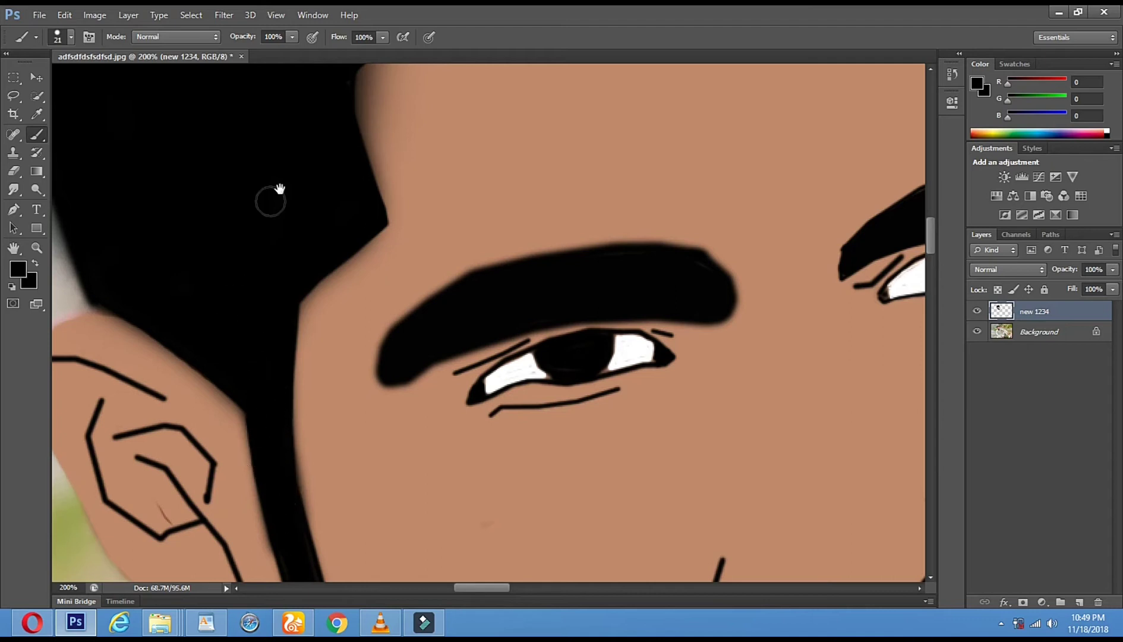
Select the Background layer and return to a view of the whole picture.
{"action": "scroll", "coordinate": [245, 524], "scroll_direction": "up", "scroll_amount": 8}
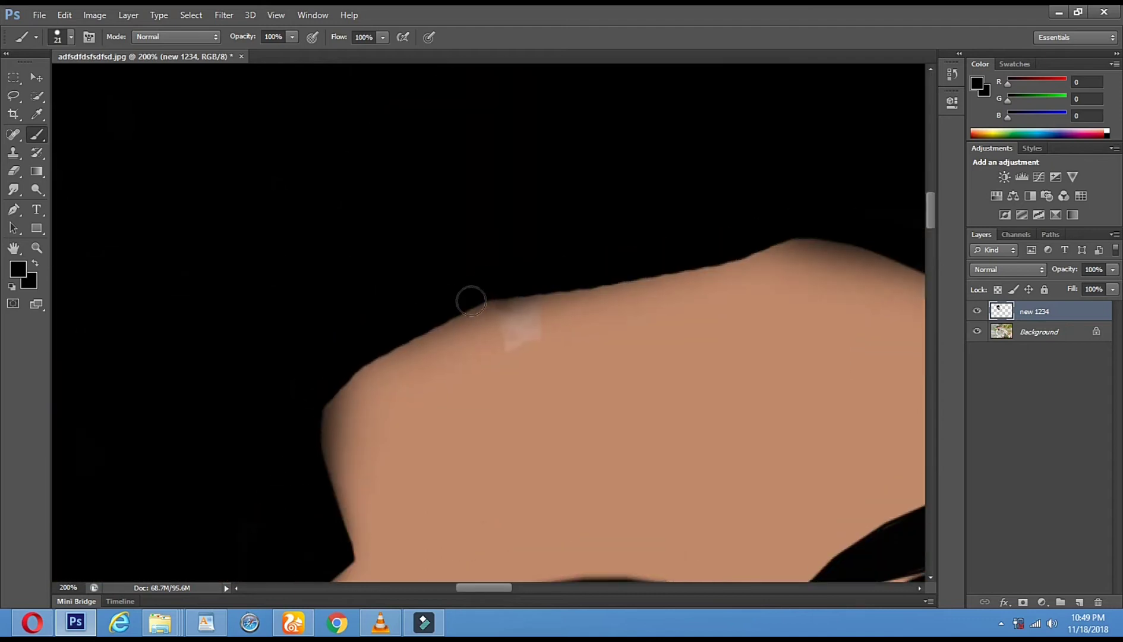
{"action": "left_click", "coordinate": [1018, 331]}
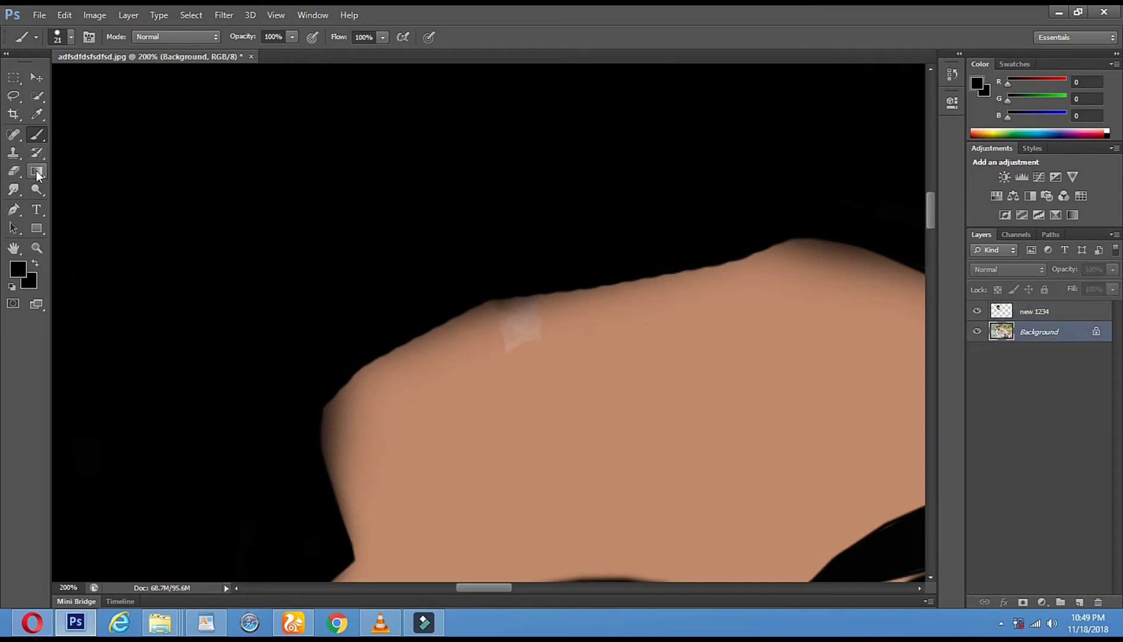
{"action": "left_click", "coordinate": [35, 254]}
{"action": "left_click", "coordinate": [610, 383], "text": "alt"}
{"action": "left_click", "coordinate": [610, 382], "text": "alt"}
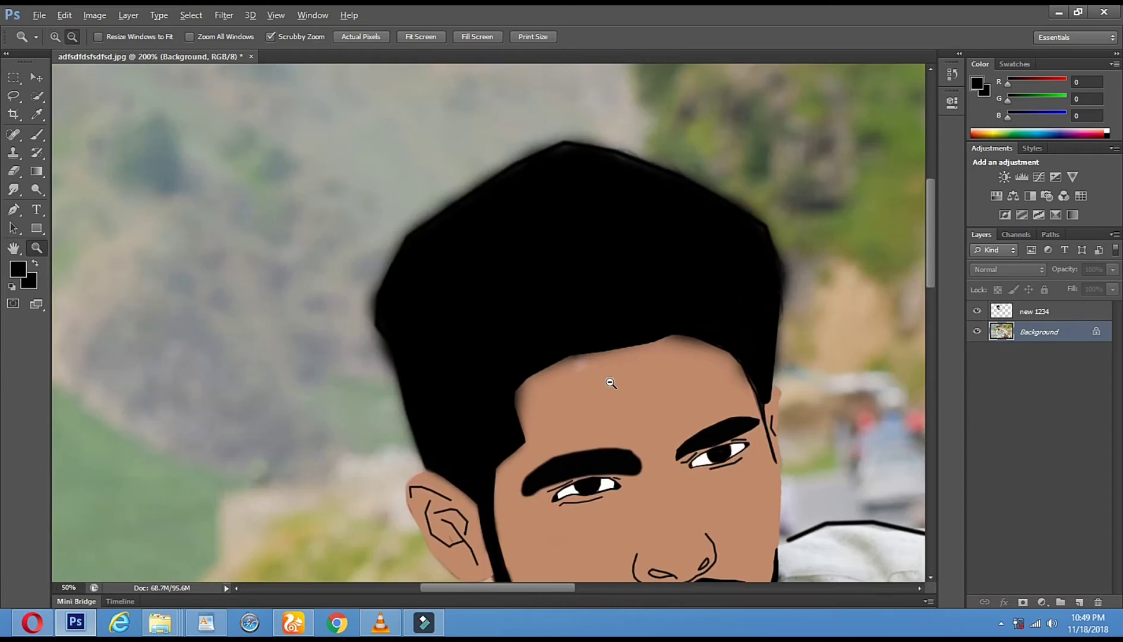
{"action": "left_click", "coordinate": [610, 383], "text": "alt"}
{"action": "left_click", "coordinate": [610, 383], "text": "alt"}
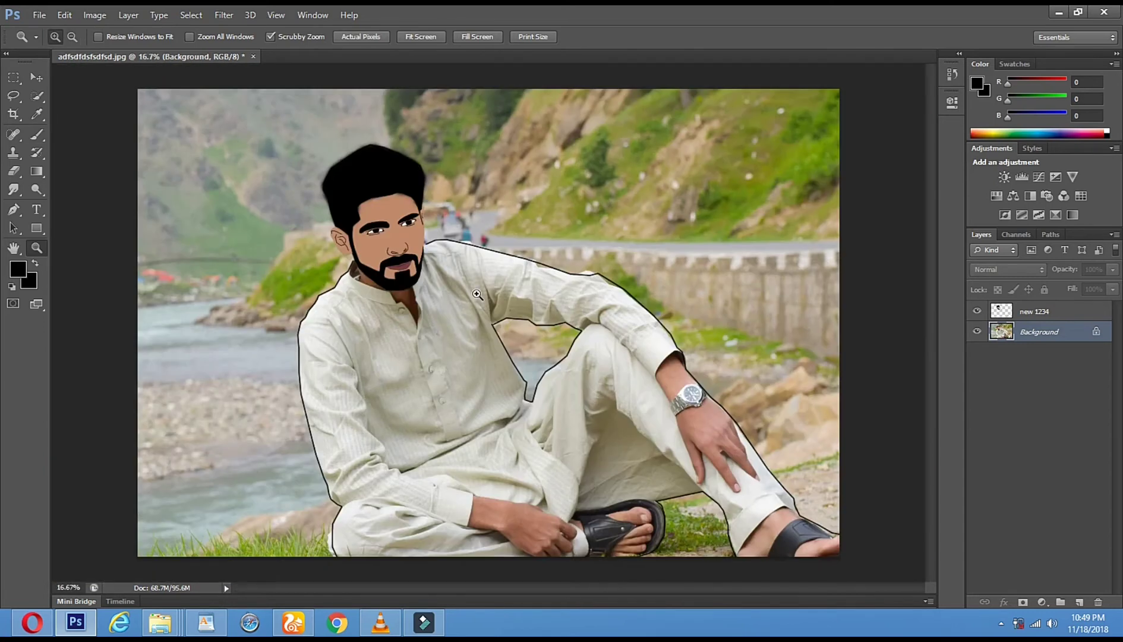
Select the neck and open-collar skin below the beard on the Background layer with the Quick Selection tool.
{"action": "left_click", "coordinate": [429, 271]}
{"action": "left_click", "coordinate": [423, 275]}
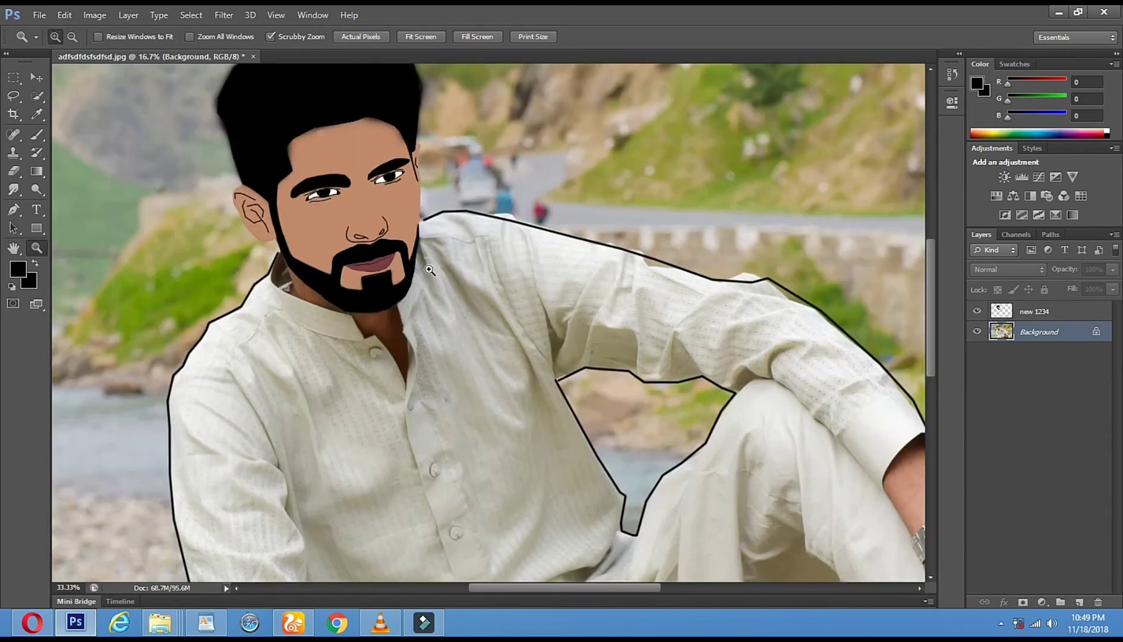
{"action": "left_click", "coordinate": [404, 291]}
{"action": "left_click", "coordinate": [391, 303]}
{"action": "left_click", "coordinate": [391, 303]}
{"action": "mouse_move", "coordinate": [370, 306]}
{"action": "left_mouse_down"}
{"action": "mouse_move", "coordinate": [397, 238]}
{"action": "mouse_move", "coordinate": [449, 284]}
{"action": "left_mouse_up"}
{"action": "left_click", "coordinate": [36, 95]}
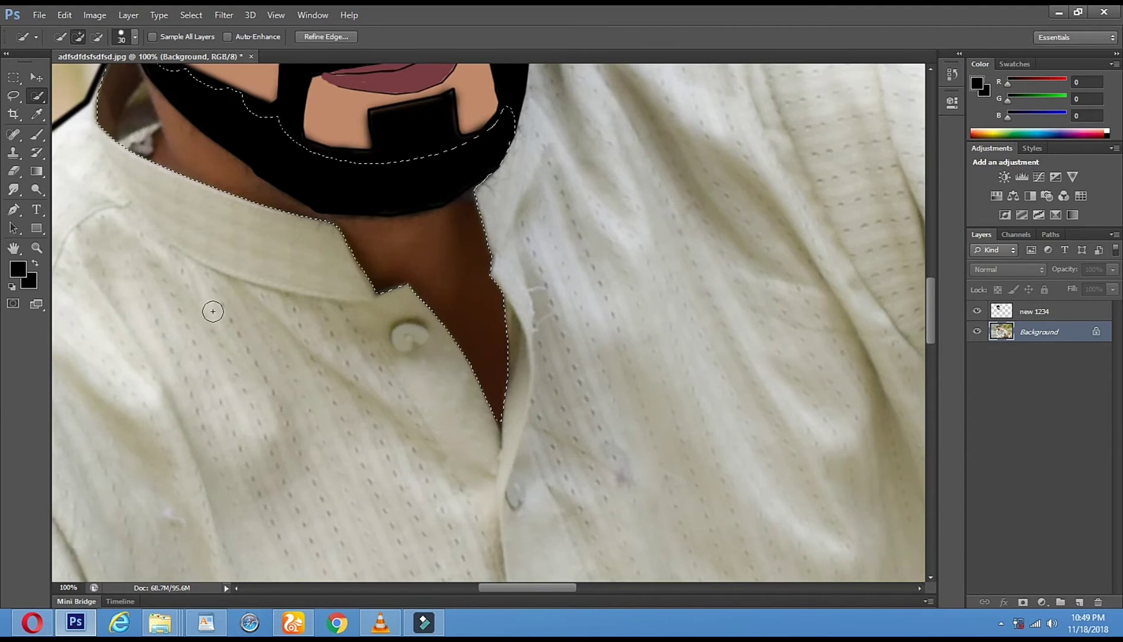
{"action": "left_click_drag", "start_coordinate": [213, 243], "coordinate": [470, 354]}
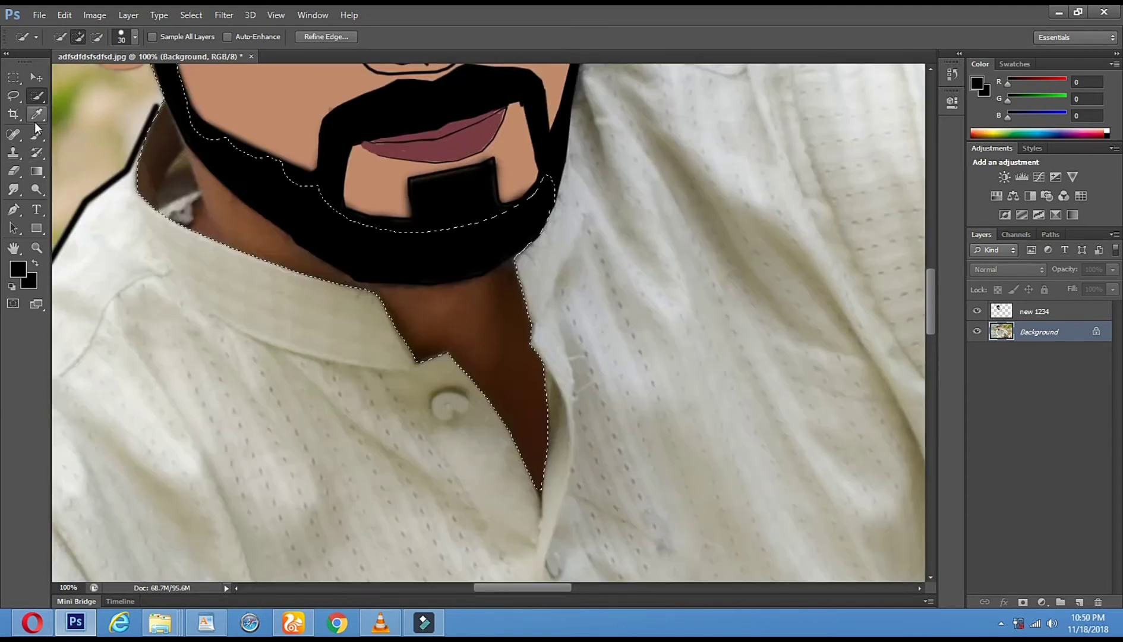
Sample the cartoon skin colour (RGB 192, 137, 107) beside the lips and set up a 52 px brush.
{"action": "left_click", "coordinate": [37, 115]}
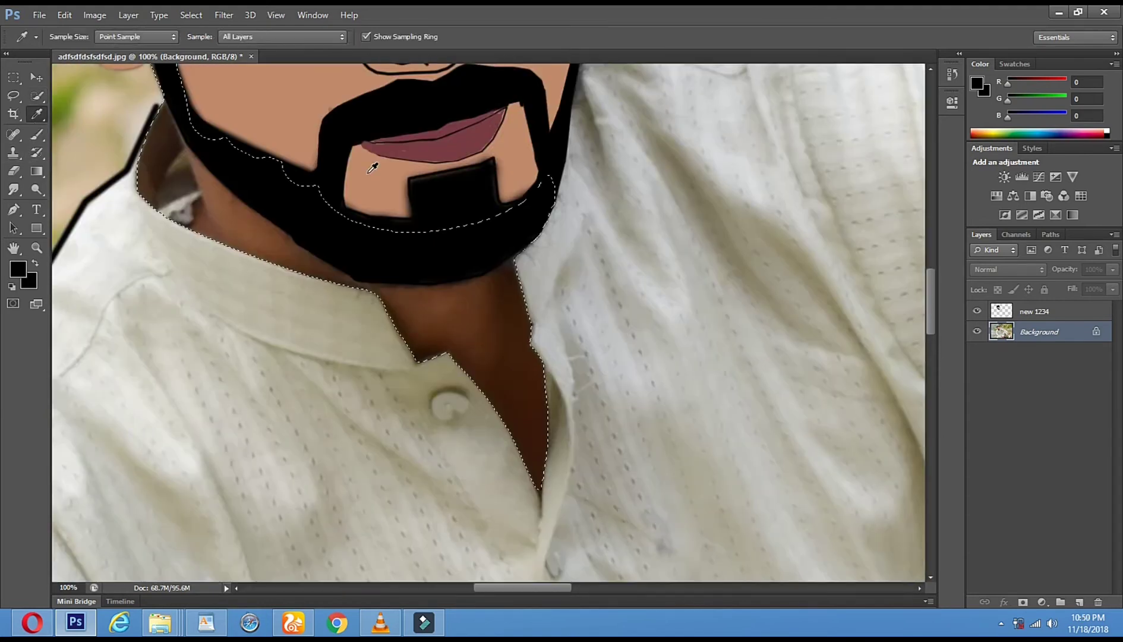
{"action": "left_click", "coordinate": [371, 158]}
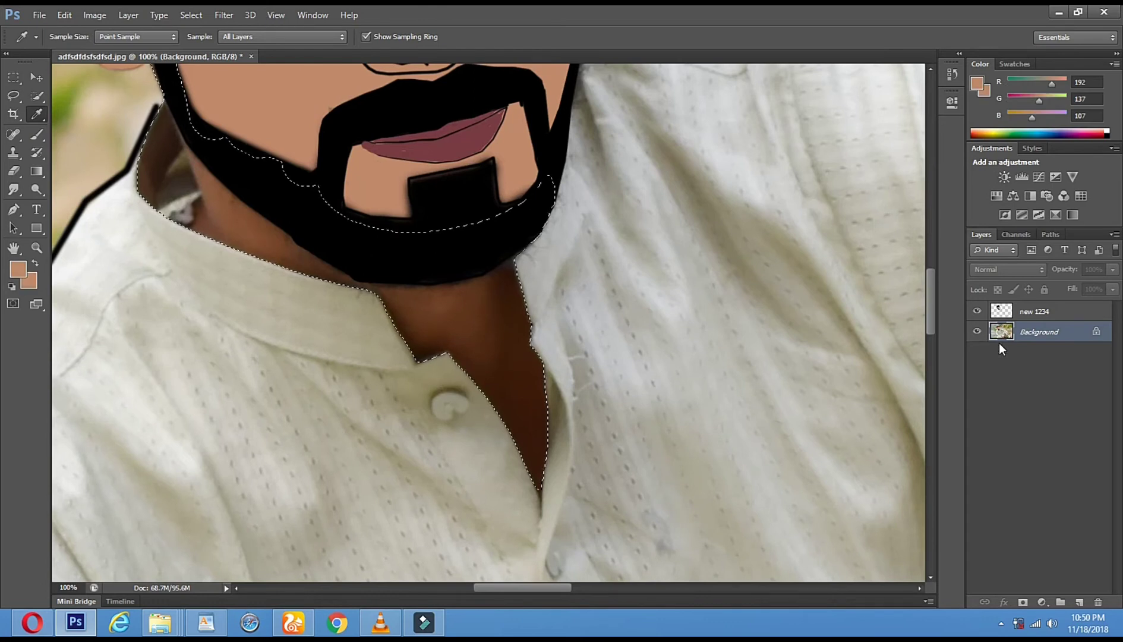
{"action": "left_click", "coordinate": [14, 172]}
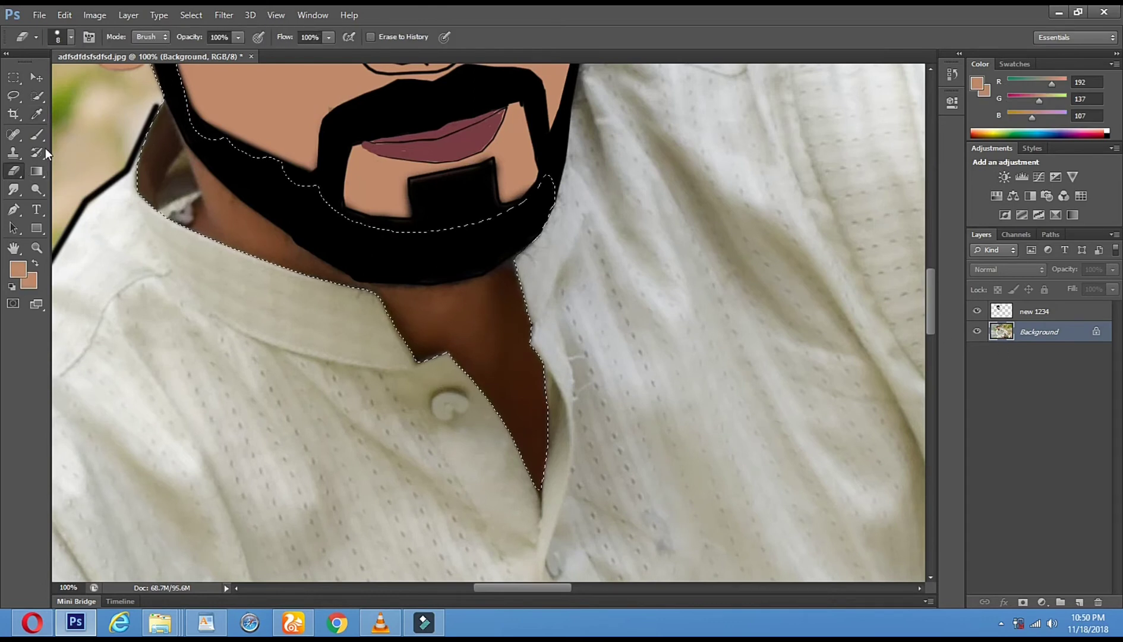
{"action": "left_click", "coordinate": [36, 134]}
{"action": "right_click", "coordinate": [468, 302]}
{"action": "left_click", "coordinate": [524, 337]}
Paint the selected neck and collar opening in flat skin colour, undoing and redoing the stroke that spills inside the collar.
{"action": "left_click_drag", "start_coordinate": [403, 330], "coordinate": [515, 329]}
{"action": "mouse_move", "coordinate": [383, 341]}
{"action": "left_mouse_down"}
{"action": "mouse_move", "coordinate": [578, 348]}
{"action": "mouse_move", "coordinate": [369, 379]}
{"action": "mouse_move", "coordinate": [616, 401]}
{"action": "mouse_move", "coordinate": [521, 404]}
{"action": "mouse_move", "coordinate": [634, 421]}
{"action": "left_mouse_up"}
{"action": "left_click_drag", "start_coordinate": [525, 441], "coordinate": [514, 481]}
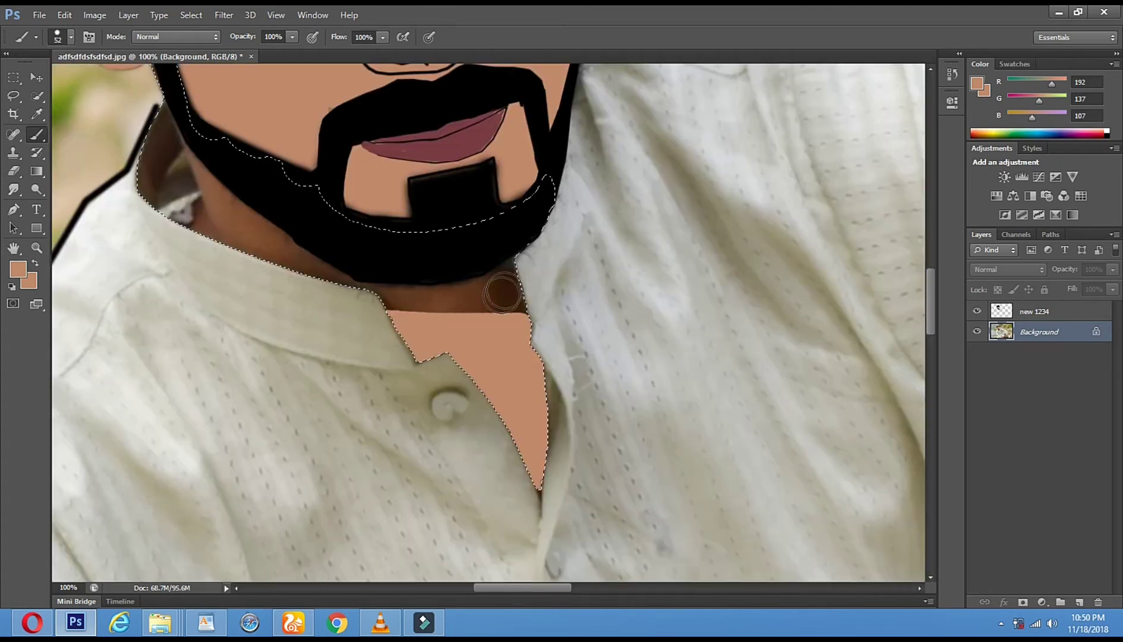
{"action": "mouse_move", "coordinate": [497, 282]}
{"action": "left_mouse_down"}
{"action": "mouse_move", "coordinate": [525, 293]}
{"action": "mouse_move", "coordinate": [500, 279]}
{"action": "mouse_move", "coordinate": [518, 340]}
{"action": "mouse_move", "coordinate": [512, 298]}
{"action": "mouse_move", "coordinate": [363, 299]}
{"action": "mouse_move", "coordinate": [203, 176]}
{"action": "left_mouse_up"}
{"action": "mouse_move", "coordinate": [190, 123]}
{"action": "left_mouse_down"}
{"action": "mouse_move", "coordinate": [187, 111]}
{"action": "mouse_move", "coordinate": [236, 212]}
{"action": "mouse_move", "coordinate": [215, 211]}
{"action": "mouse_move", "coordinate": [201, 253]}
{"action": "mouse_move", "coordinate": [184, 219]}
{"action": "mouse_move", "coordinate": [190, 202]}
{"action": "left_mouse_up"}
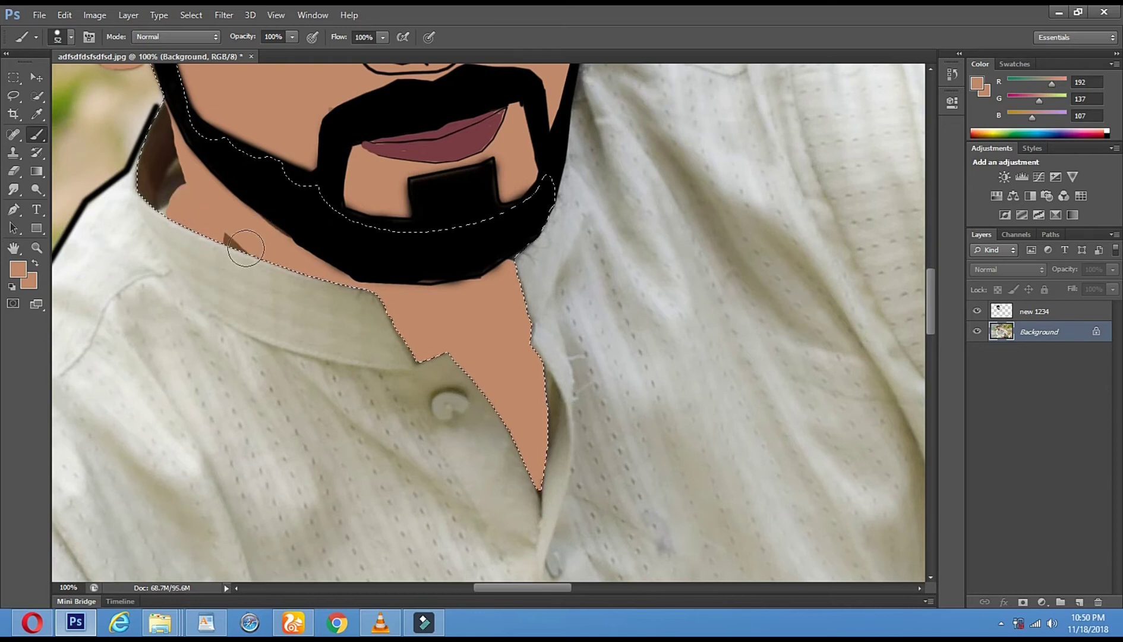
{"action": "key", "text": "ctrl+alt+z"}
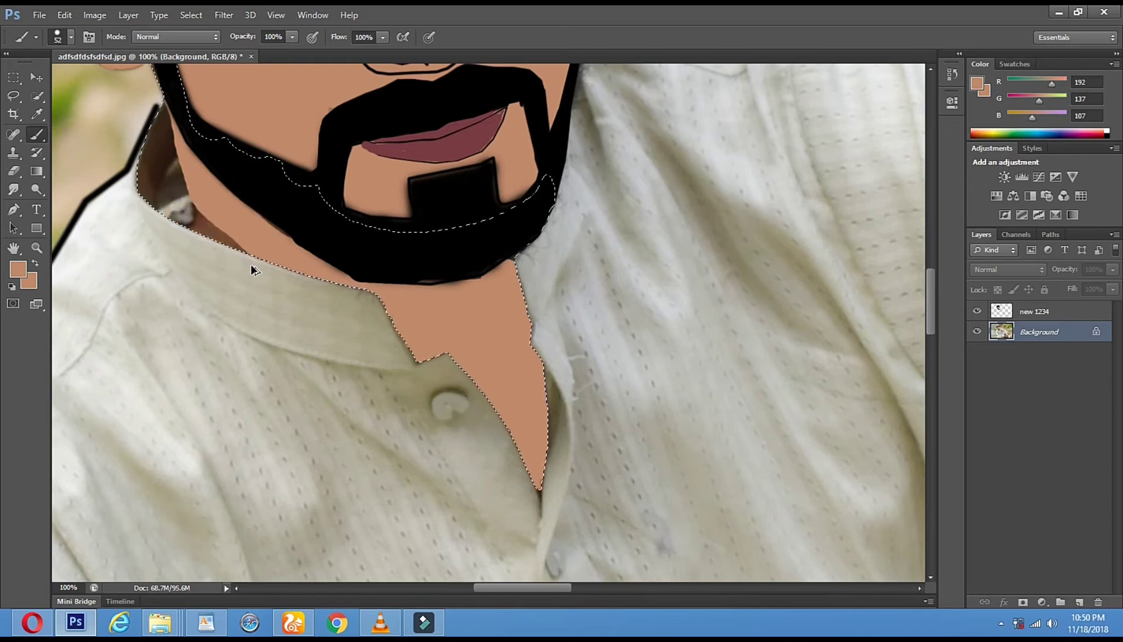
{"action": "mouse_move", "coordinate": [209, 233]}
{"action": "left_mouse_down"}
{"action": "mouse_move", "coordinate": [250, 246]}
{"action": "mouse_move", "coordinate": [221, 231]}
{"action": "mouse_move", "coordinate": [205, 238]}
{"action": "left_mouse_up"}
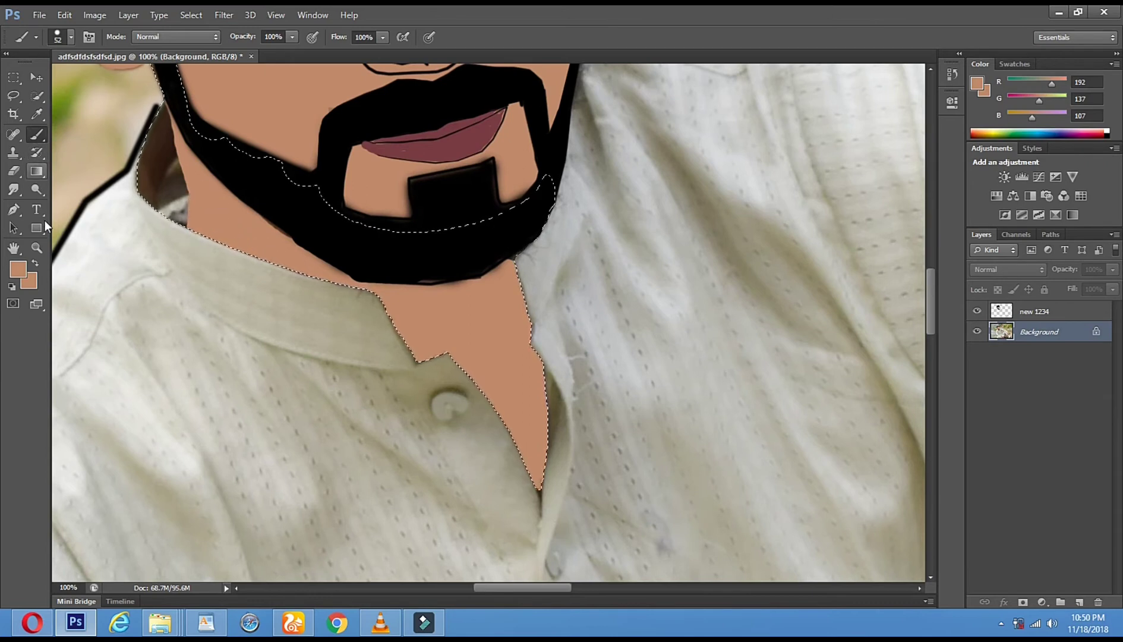
Clear the neck selection and return to a view of the whole picture.
{"action": "key", "text": "z"}
{"action": "left_click", "coordinate": [407, 308], "text": "alt"}
{"action": "left_click", "coordinate": [410, 307], "text": "alt"}
{"action": "left_click", "coordinate": [410, 307], "text": "alt"}
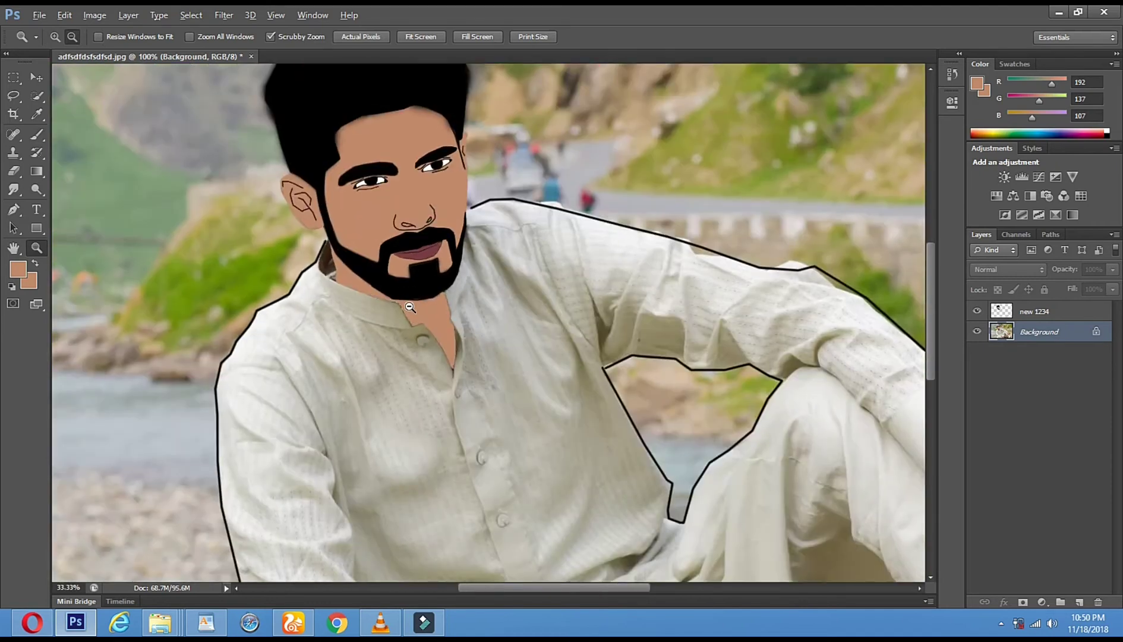
{"action": "left_click", "coordinate": [410, 307], "text": "alt"}
{"action": "left_click", "coordinate": [409, 306], "text": "alt"}
{"action": "left_click", "coordinate": [410, 306], "text": "alt"}
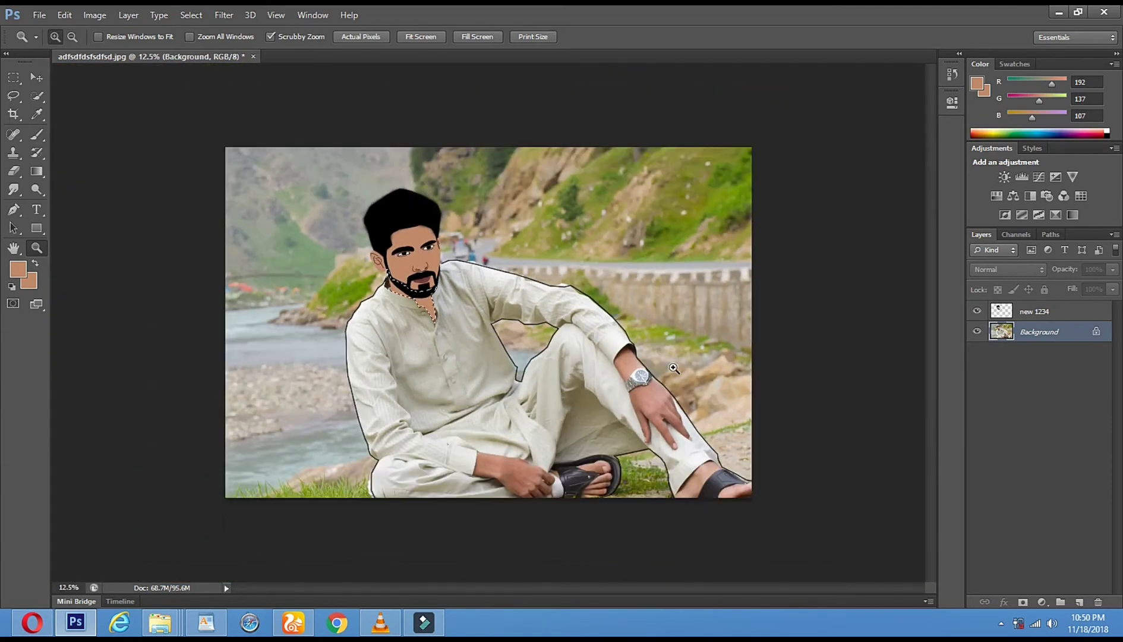
{"action": "left_click", "coordinate": [674, 369]}
{"action": "left_click", "coordinate": [674, 368]}
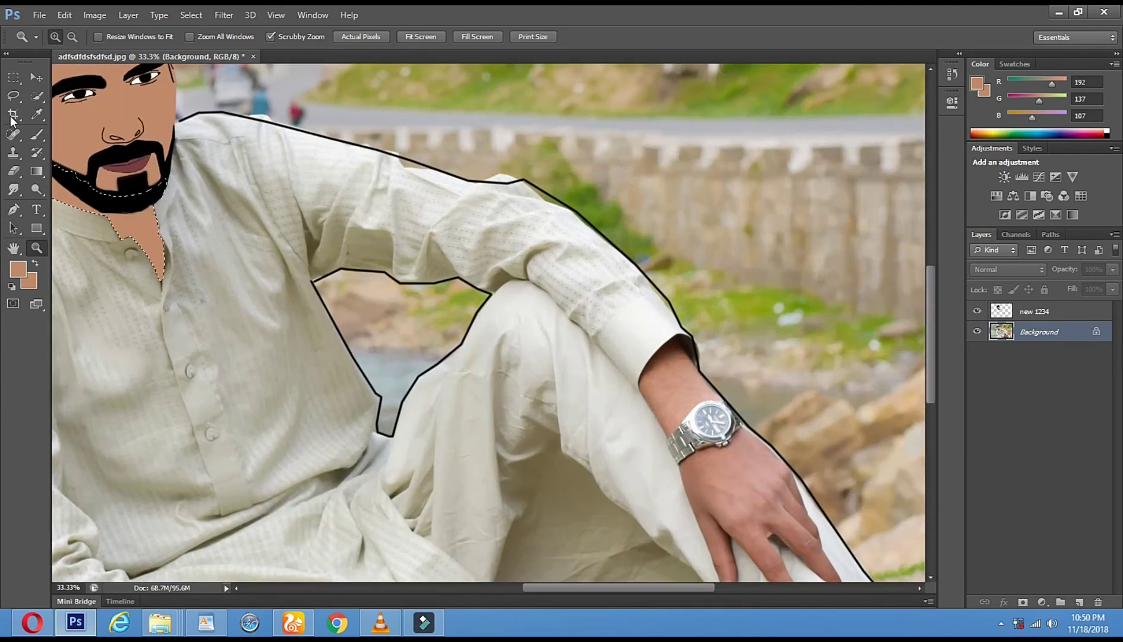
{"action": "key", "text": "l"}
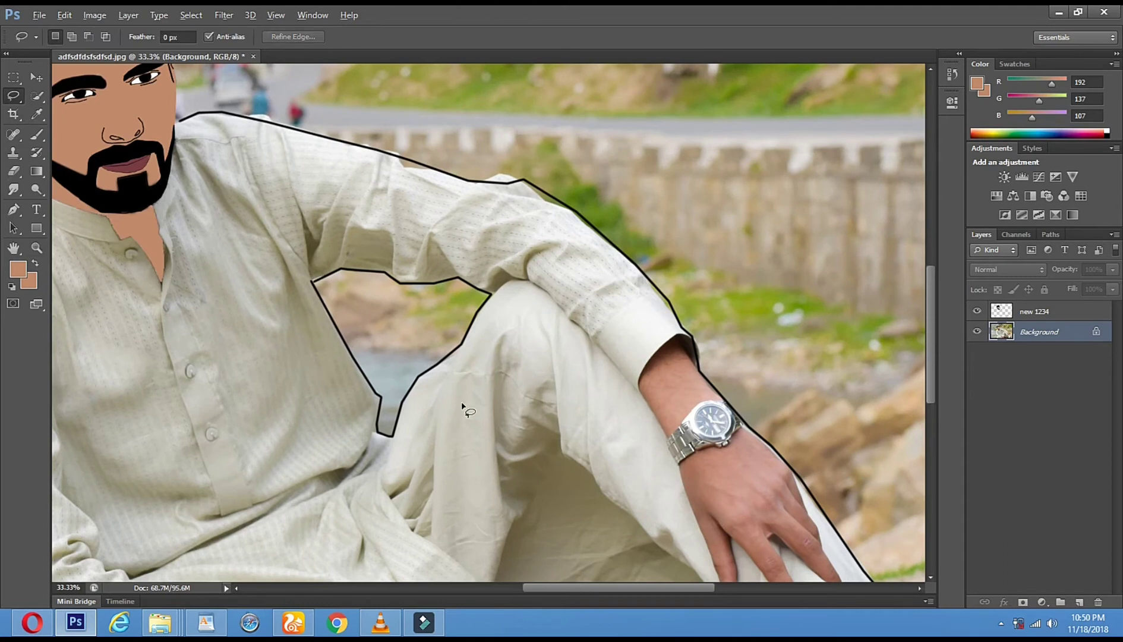
{"action": "key", "text": "z"}
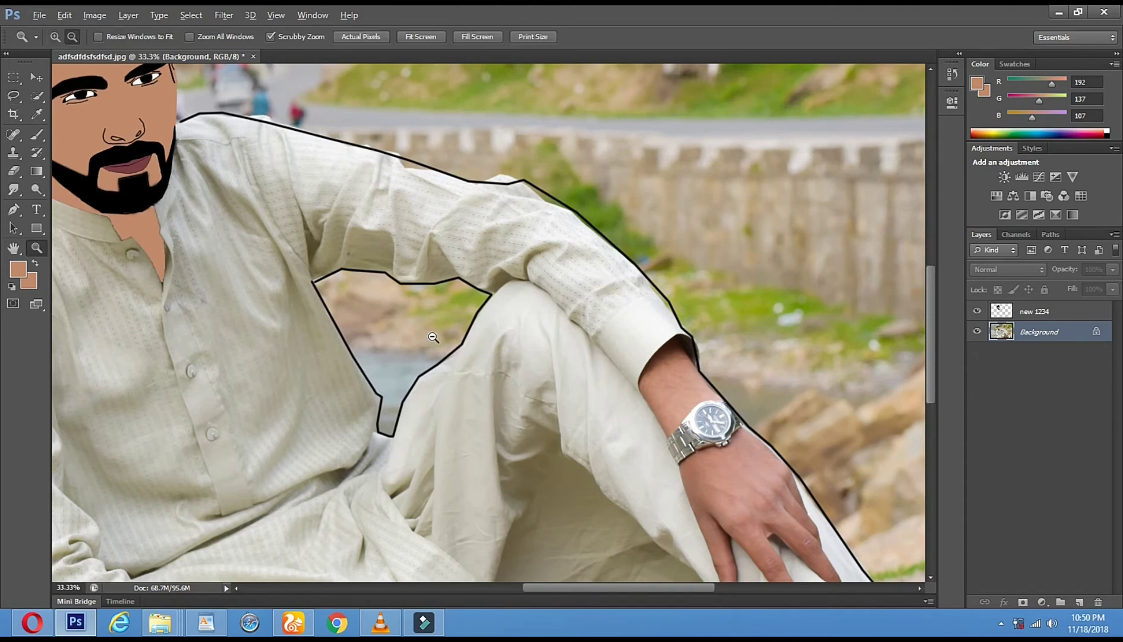
{"action": "left_click", "coordinate": [641, 388], "text": "alt"}
{"action": "left_click", "coordinate": [641, 388], "text": "alt"}
{"action": "left_click", "coordinate": [641, 388], "text": "alt"}
{"action": "left_click", "coordinate": [650, 393]}
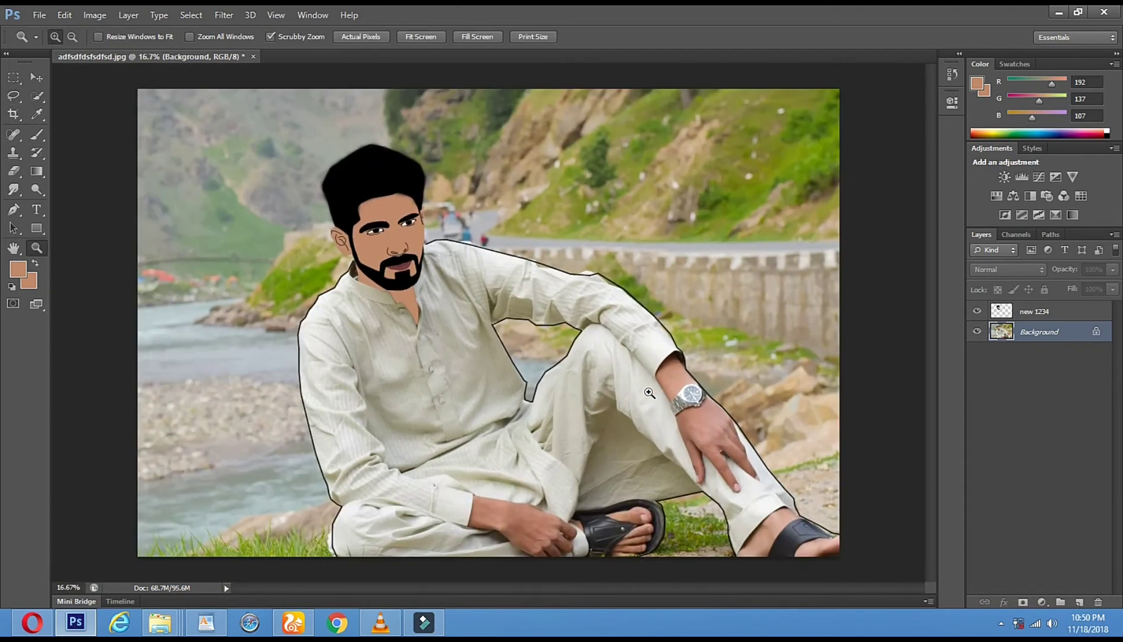
Select the forearm skin between the sleeve cuff and the wristwatch with the Quick Selection tool.
{"action": "left_click", "coordinate": [728, 370]}
{"action": "left_click", "coordinate": [719, 386]}
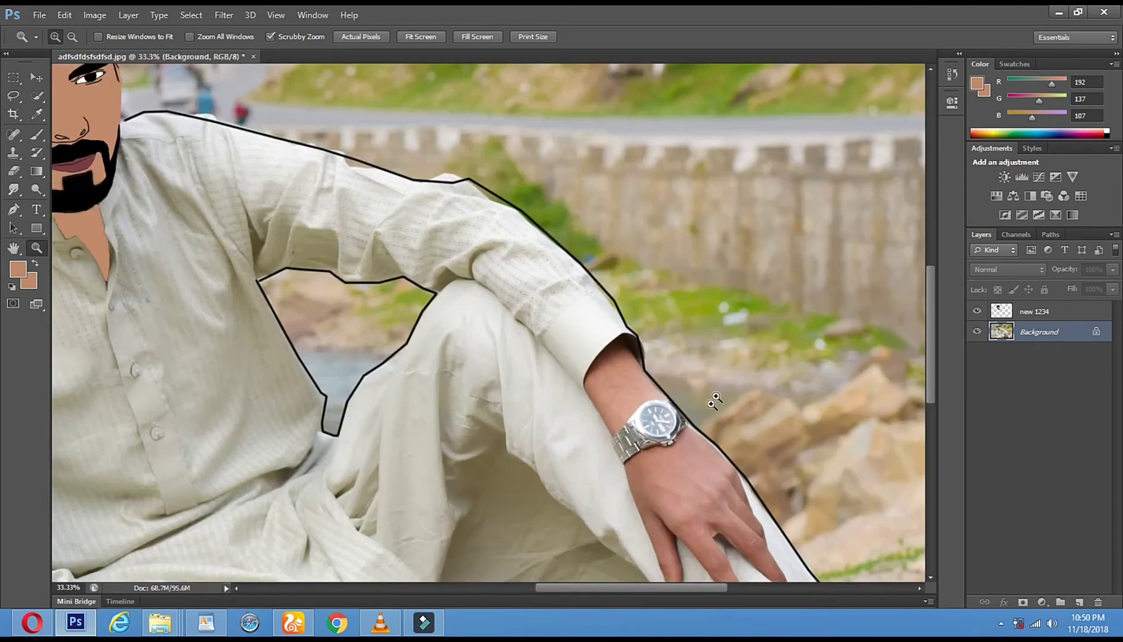
{"action": "left_click", "coordinate": [708, 401]}
{"action": "left_click", "coordinate": [635, 408]}
{"action": "left_click", "coordinate": [635, 409]}
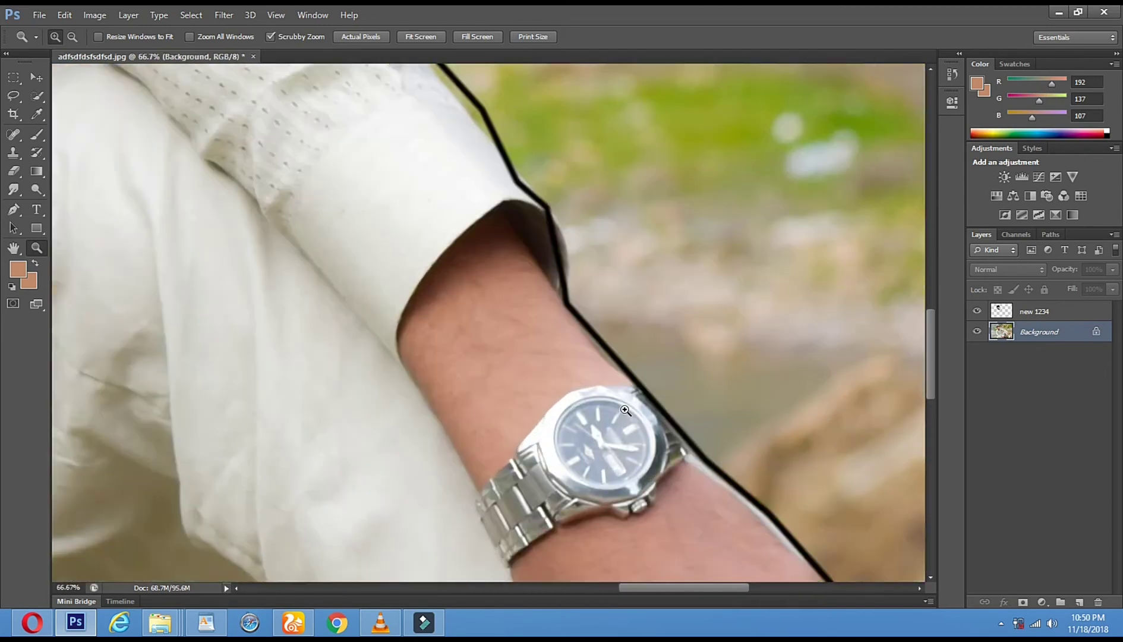
{"action": "left_click_drag", "start_coordinate": [635, 408], "coordinate": [475, 359]}
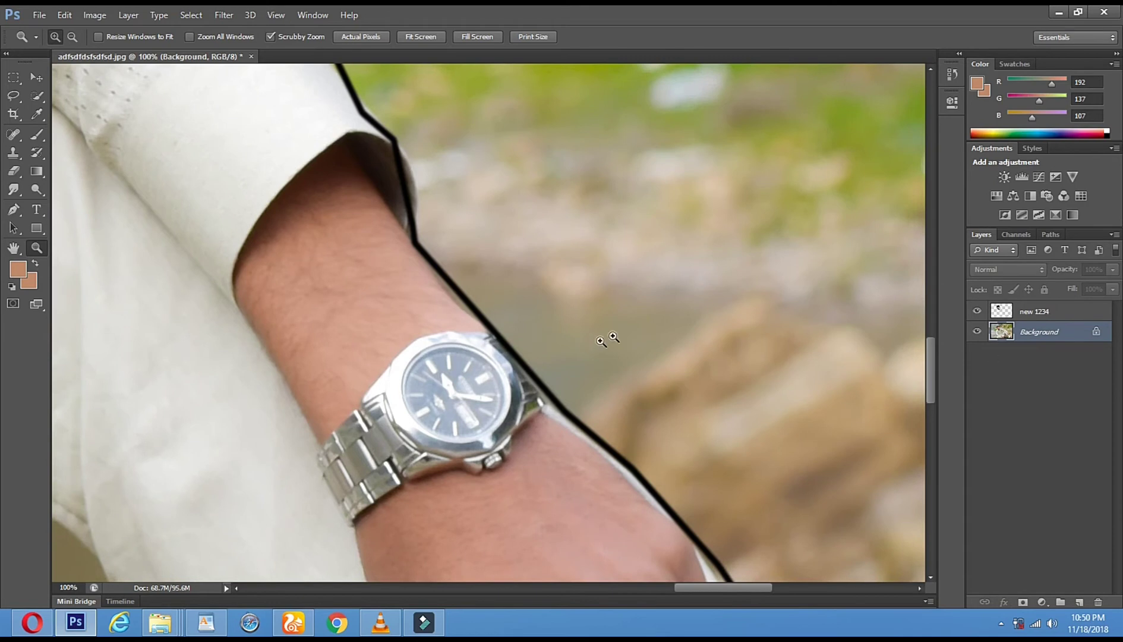
{"action": "left_click", "coordinate": [291, 224]}
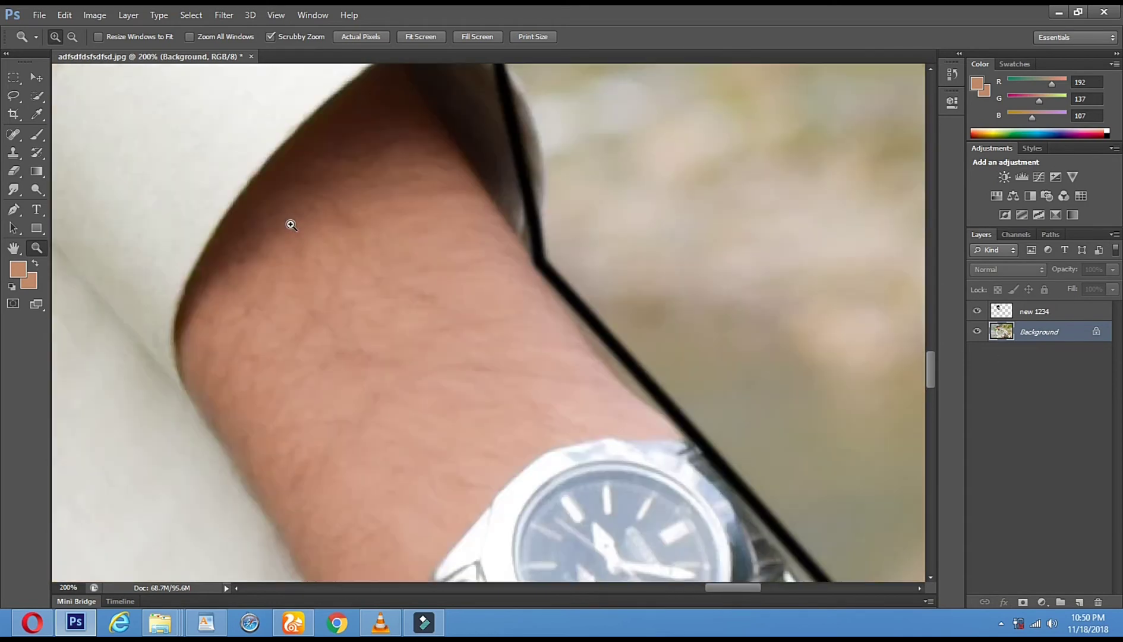
{"action": "left_click", "coordinate": [351, 306], "text": "alt"}
{"action": "left_click", "coordinate": [350, 306], "text": "alt"}
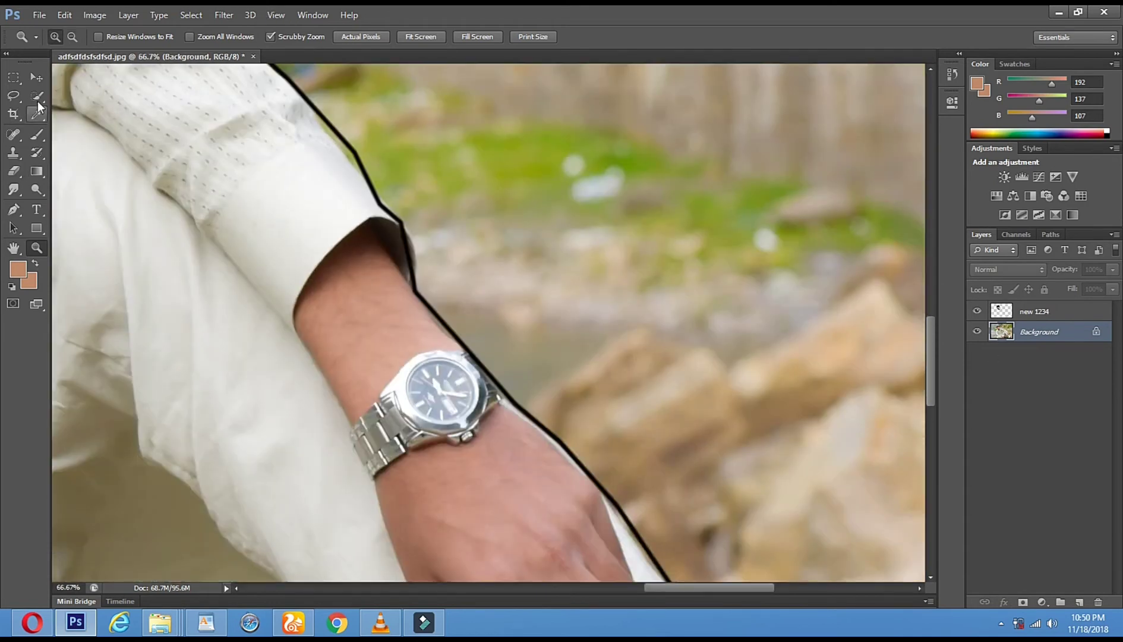
{"action": "key", "text": "w"}
{"action": "left_click_drag", "start_coordinate": [367, 335], "coordinate": [376, 339]}
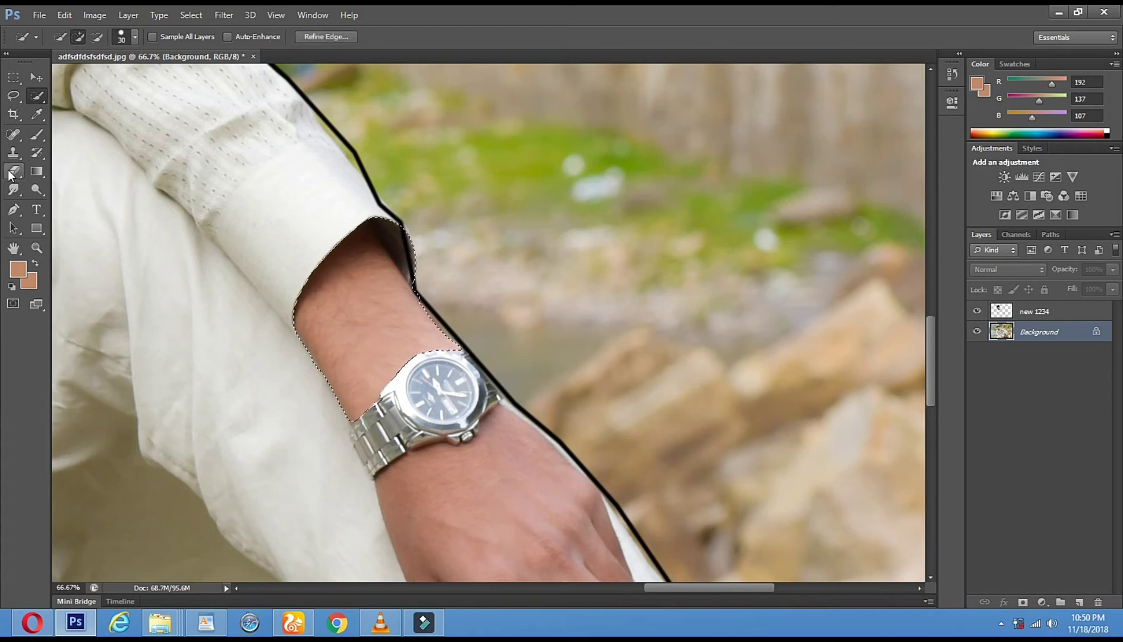
Paint the forearm in the flat skin colour, deselect it, and touch up the gap at the cuff edge with the brush.
{"action": "left_click", "coordinate": [37, 134]}
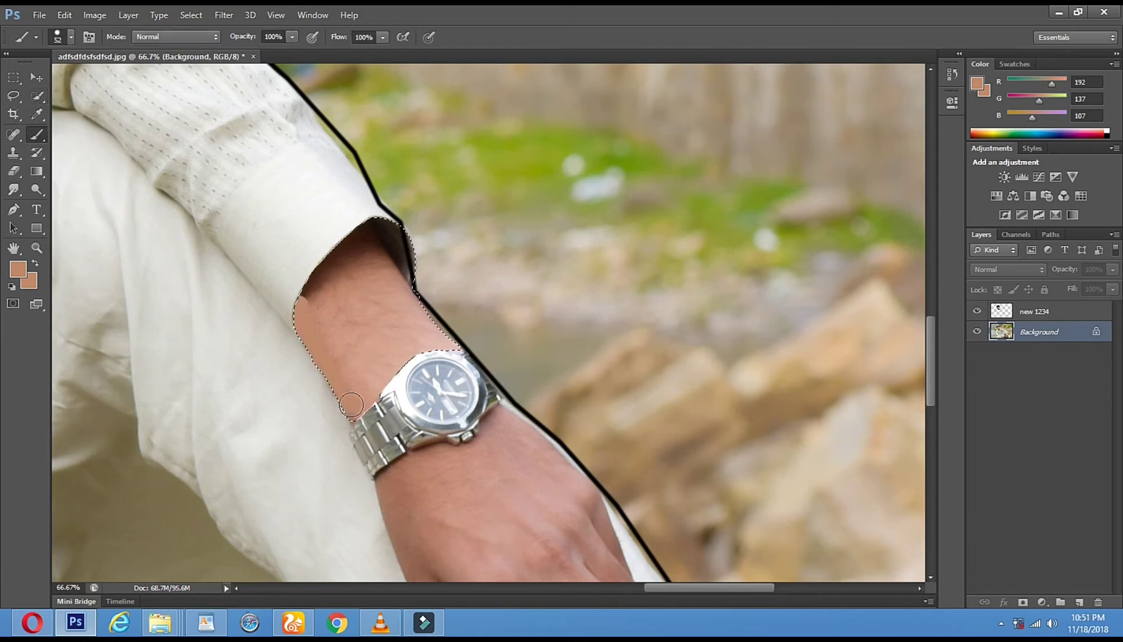
{"action": "mouse_move", "coordinate": [355, 412]}
{"action": "left_mouse_down"}
{"action": "mouse_move", "coordinate": [287, 287]}
{"action": "mouse_move", "coordinate": [360, 393]}
{"action": "mouse_move", "coordinate": [302, 249]}
{"action": "mouse_move", "coordinate": [377, 398]}
{"action": "mouse_move", "coordinate": [332, 254]}
{"action": "mouse_move", "coordinate": [382, 384]}
{"action": "mouse_move", "coordinate": [451, 350]}
{"action": "mouse_move", "coordinate": [360, 234]}
{"action": "mouse_move", "coordinate": [342, 263]}
{"action": "mouse_move", "coordinate": [385, 304]}
{"action": "mouse_move", "coordinate": [394, 347]}
{"action": "mouse_move", "coordinate": [342, 255]}
{"action": "mouse_move", "coordinate": [419, 377]}
{"action": "mouse_move", "coordinate": [378, 300]}
{"action": "mouse_move", "coordinate": [434, 348]}
{"action": "mouse_move", "coordinate": [391, 309]}
{"action": "left_mouse_up"}
{"action": "left_click", "coordinate": [13, 95]}
{"action": "left_click", "coordinate": [333, 201]}
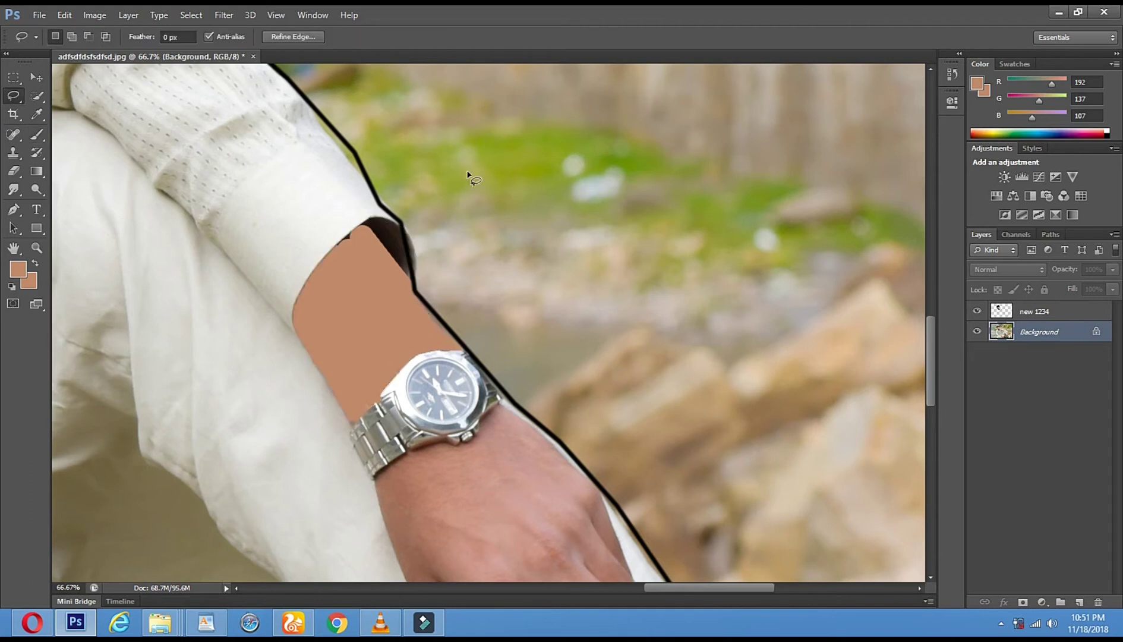
{"action": "left_click", "coordinate": [12, 170]}
{"action": "left_click", "coordinate": [40, 135]}
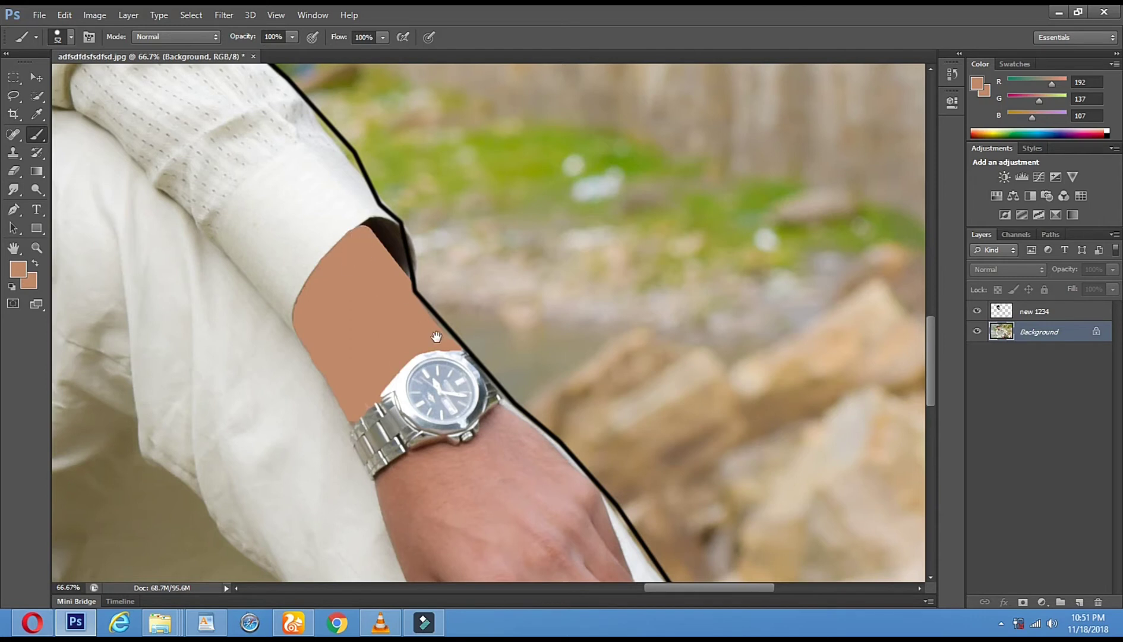
Select the back of the hand and the fingers below the watch with the Quick Selection tool.
{"action": "left_click_drag", "start_coordinate": [436, 336], "coordinate": [362, 209]}
{"action": "left_click", "coordinate": [37, 95]}
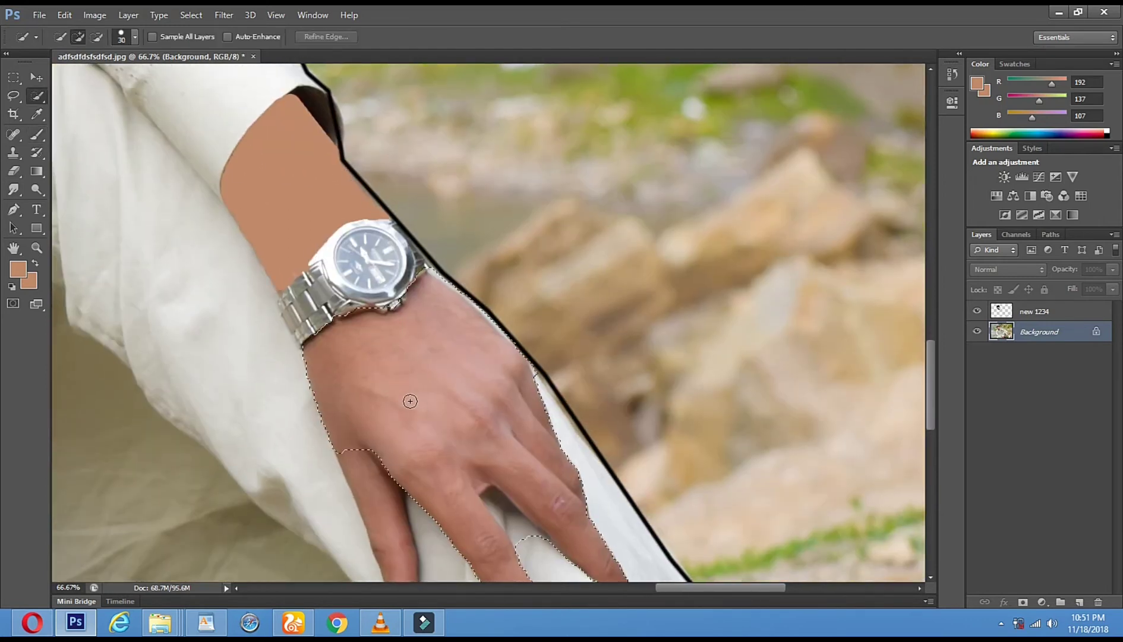
{"action": "left_click_drag", "start_coordinate": [409, 401], "coordinate": [447, 321]}
{"action": "left_click_drag", "start_coordinate": [492, 410], "coordinate": [425, 279]}
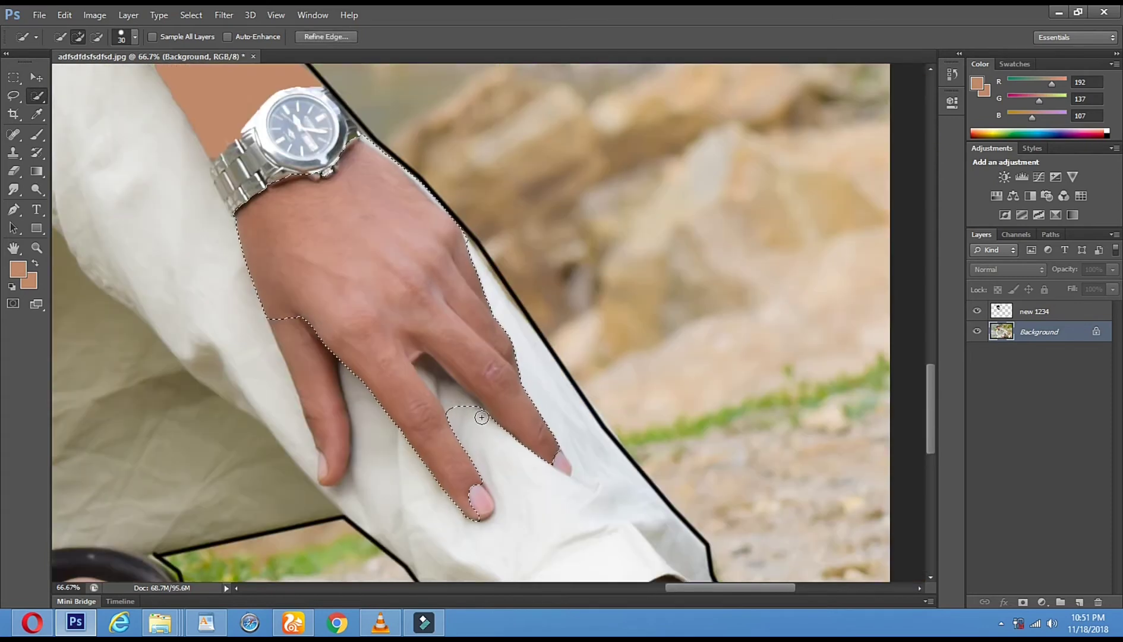
{"action": "left_click", "coordinate": [305, 371]}
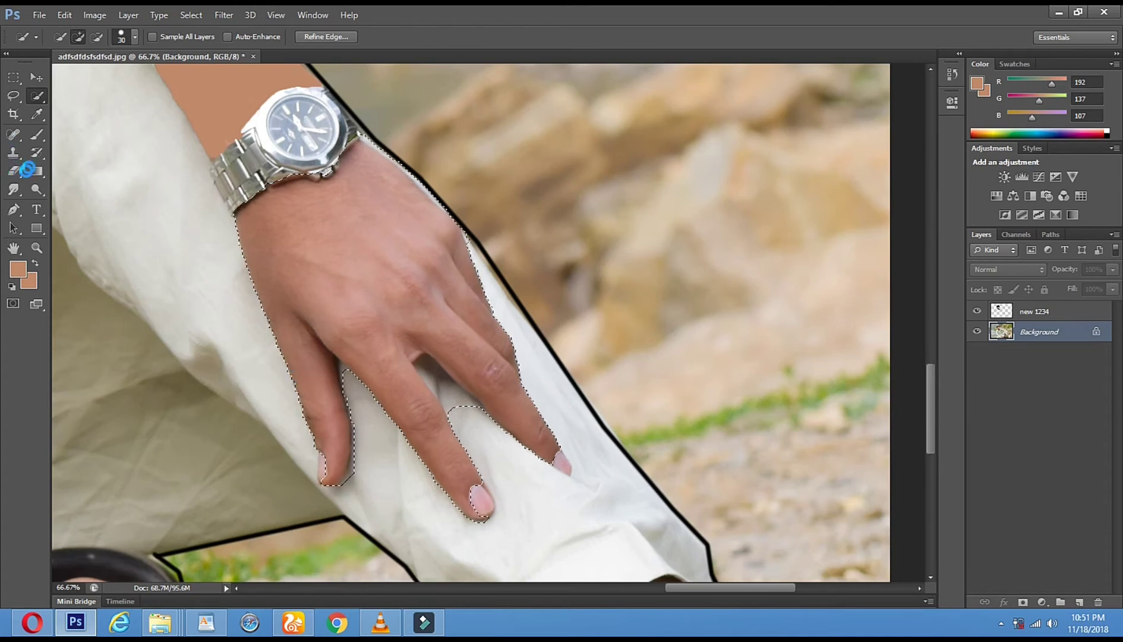
{"action": "left_click", "coordinate": [37, 134]}
{"action": "mouse_move", "coordinate": [367, 186]}
{"action": "left_mouse_down"}
{"action": "mouse_move", "coordinate": [379, 193]}
{"action": "mouse_move", "coordinate": [290, 232]}
{"action": "left_mouse_up"}
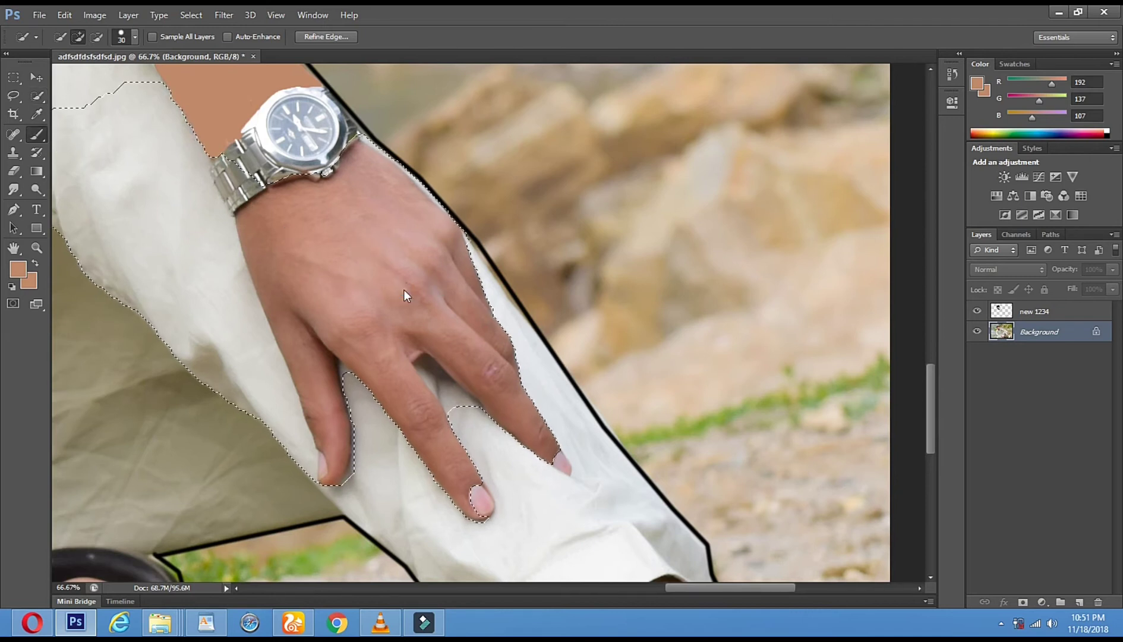
{"action": "key", "text": "b"}
{"action": "right_click", "coordinate": [403, 295]}
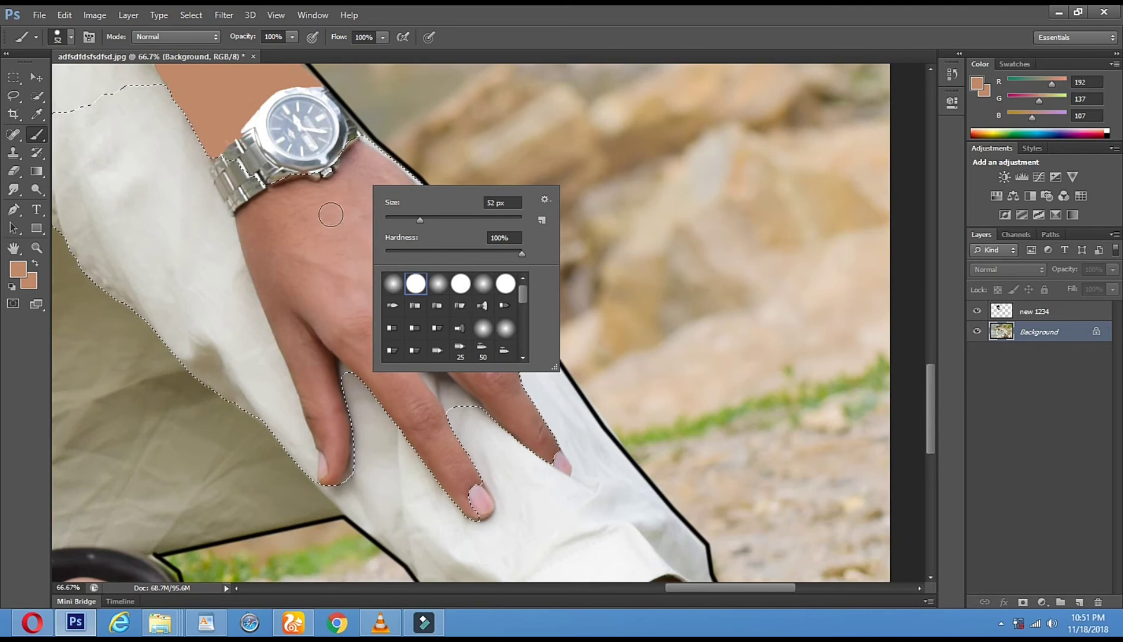
{"action": "left_click", "coordinate": [321, 219]}
{"action": "key", "text": "ctrl+z"}
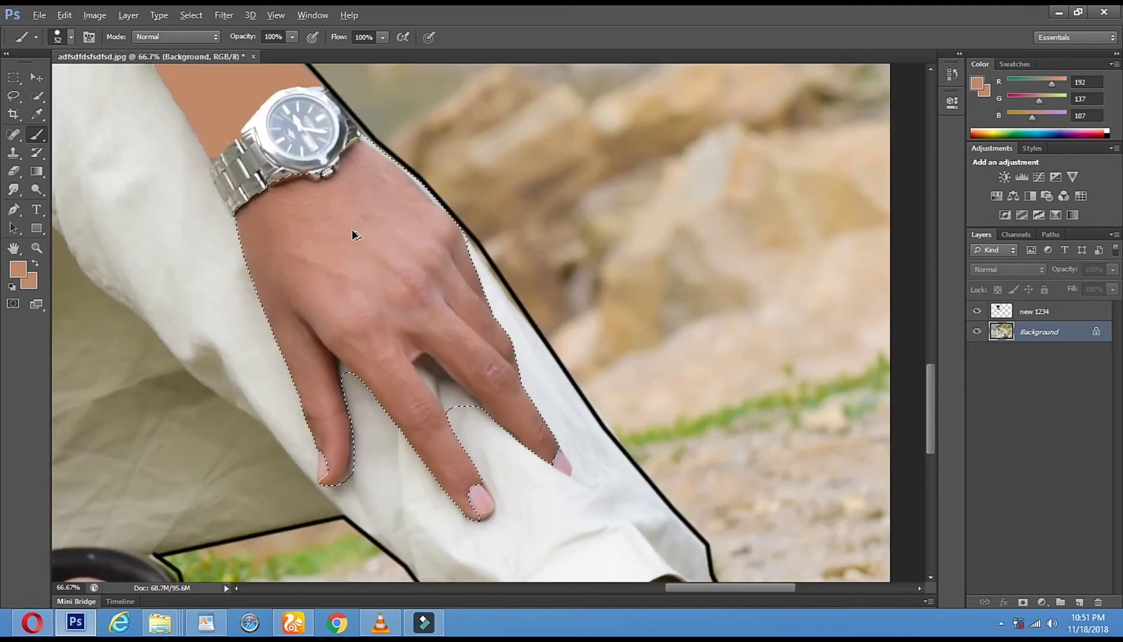
Paint the selected hand and fingers in flat skin colour with a 90 px brush, leaving the nails unpainted, and deselect.
{"action": "right_click", "coordinate": [325, 231]}
{"action": "left_click_drag", "start_coordinate": [365, 260], "coordinate": [400, 267]}
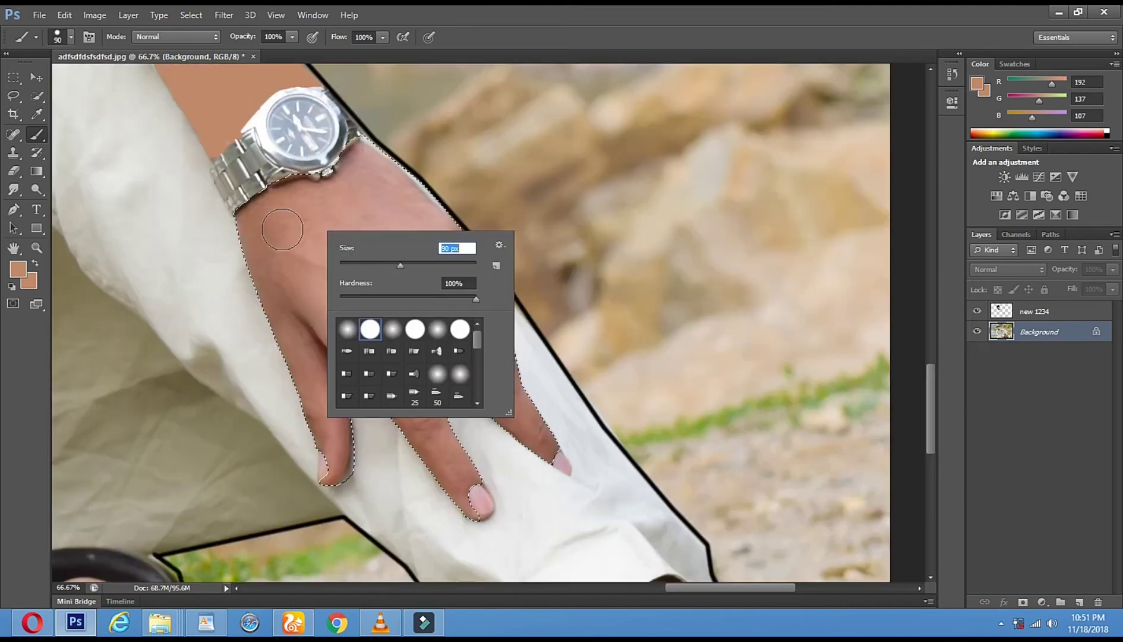
{"action": "mouse_move", "coordinate": [260, 222]}
{"action": "left_mouse_down"}
{"action": "mouse_move", "coordinate": [276, 285]}
{"action": "mouse_move", "coordinate": [254, 218]}
{"action": "mouse_move", "coordinate": [348, 186]}
{"action": "mouse_move", "coordinate": [378, 155]}
{"action": "mouse_move", "coordinate": [352, 165]}
{"action": "mouse_move", "coordinate": [356, 155]}
{"action": "mouse_move", "coordinate": [423, 219]}
{"action": "mouse_move", "coordinate": [487, 368]}
{"action": "mouse_move", "coordinate": [551, 451]}
{"action": "mouse_move", "coordinate": [507, 384]}
{"action": "mouse_move", "coordinate": [434, 190]}
{"action": "mouse_move", "coordinate": [296, 219]}
{"action": "mouse_move", "coordinate": [357, 217]}
{"action": "mouse_move", "coordinate": [272, 277]}
{"action": "mouse_move", "coordinate": [348, 237]}
{"action": "mouse_move", "coordinate": [284, 276]}
{"action": "mouse_move", "coordinate": [279, 316]}
{"action": "mouse_move", "coordinate": [311, 399]}
{"action": "left_mouse_up"}
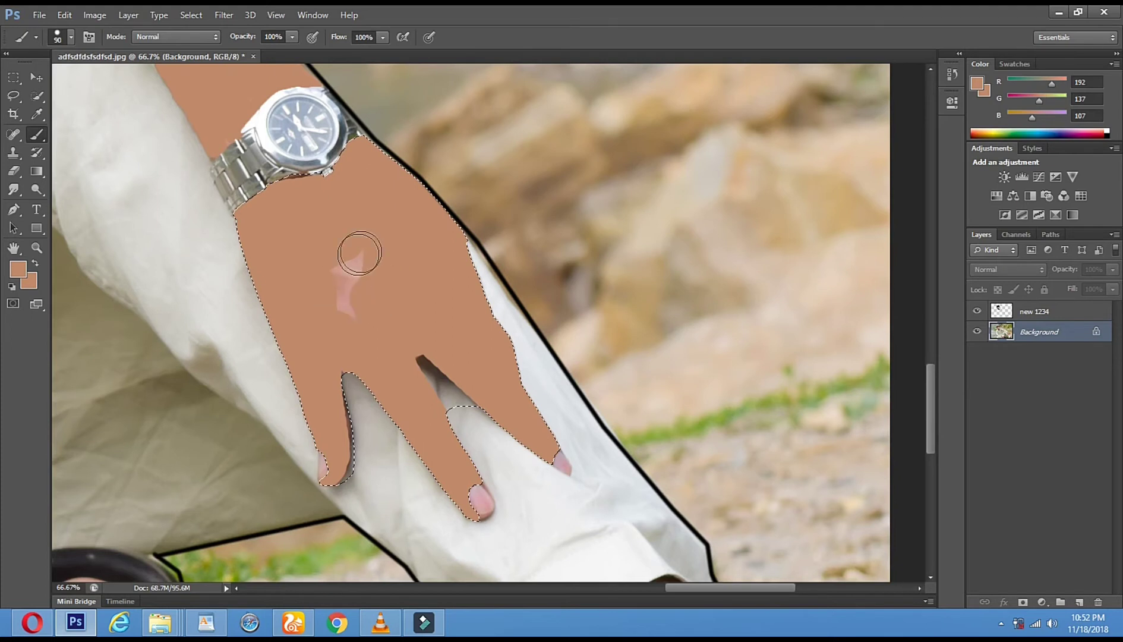
{"action": "left_click", "coordinate": [13, 95]}
{"action": "left_click", "coordinate": [554, 276]}
Select the unpainted hand and wrist beside the sandal, from the sleeve cuff to the fingers, with the Quick Selection tool.
{"action": "left_click_drag", "start_coordinate": [453, 267], "coordinate": [409, 155]}
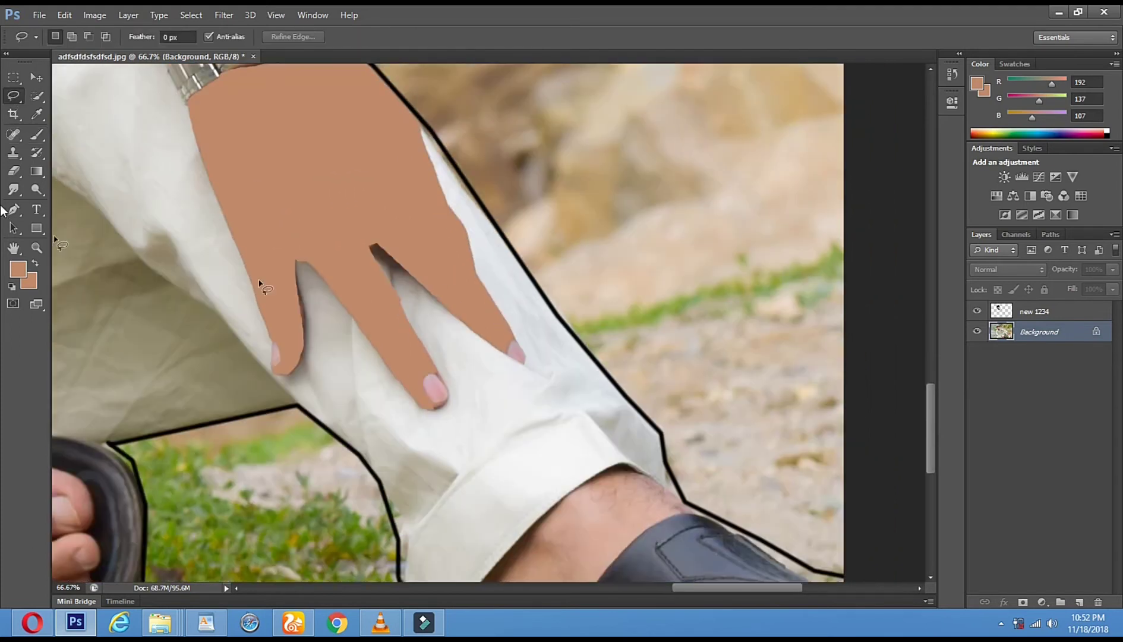
{"action": "left_click", "coordinate": [37, 249]}
{"action": "left_click", "coordinate": [423, 330]}
{"action": "left_click", "coordinate": [429, 401]}
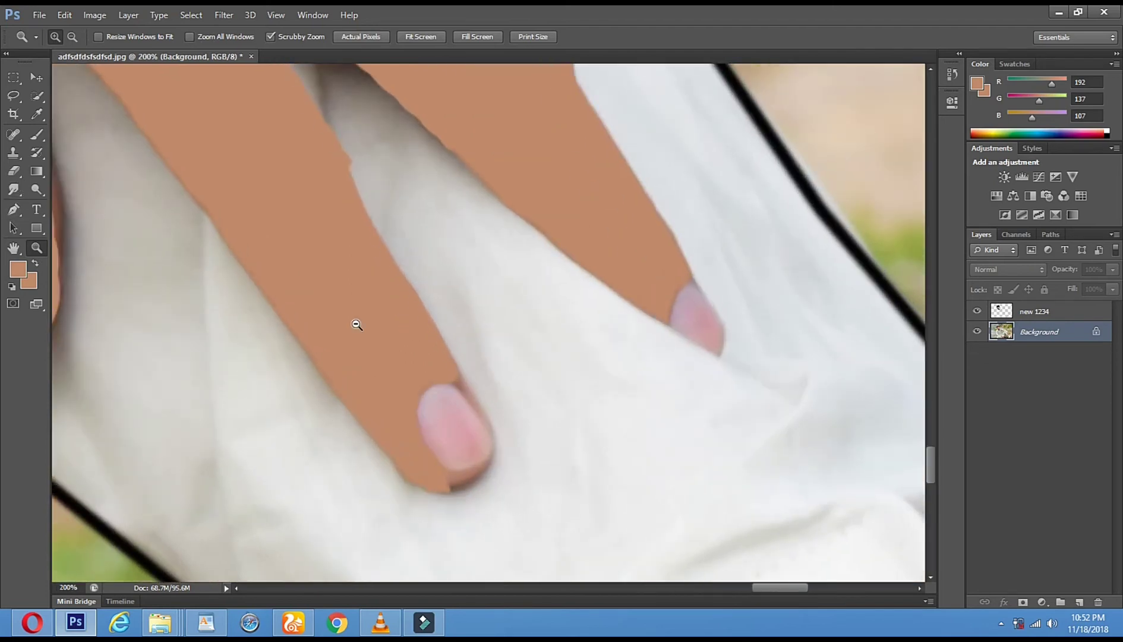
{"action": "left_click", "coordinate": [357, 325], "text": "alt"}
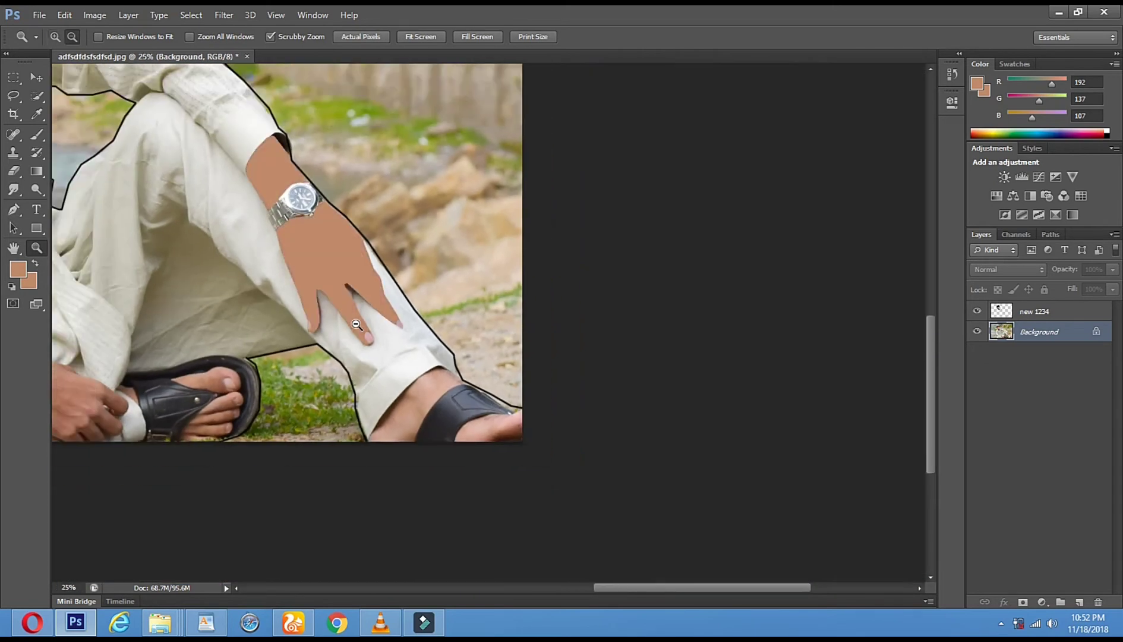
{"action": "left_click", "coordinate": [357, 325], "text": "alt"}
{"action": "scroll", "coordinate": [512, 450], "scroll_direction": "up", "scroll_amount": 4}
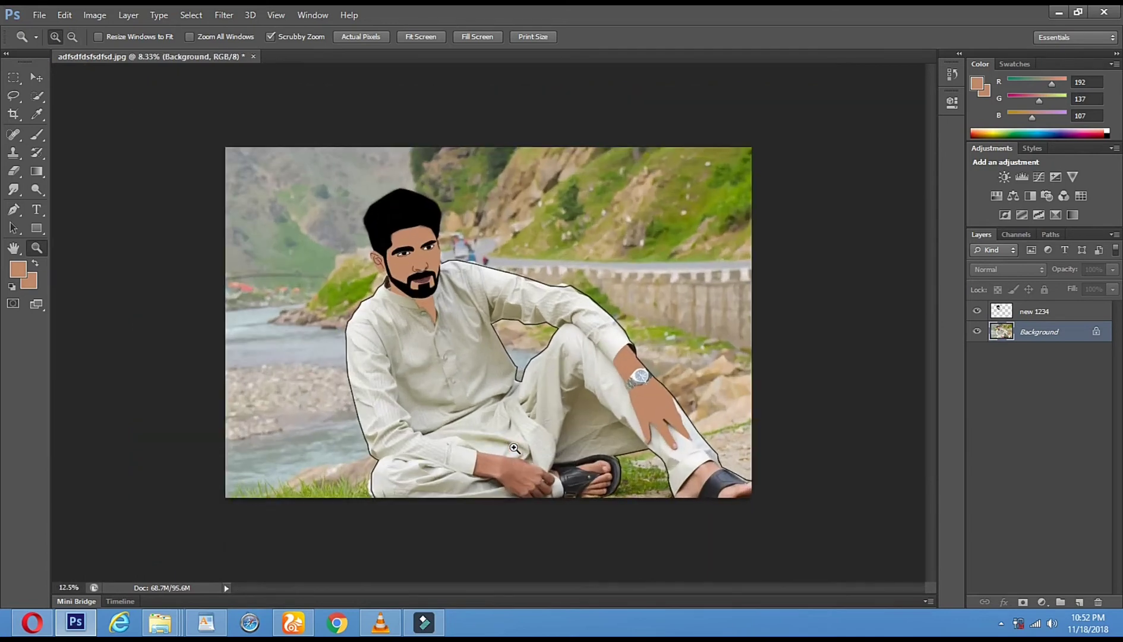
{"action": "scroll", "coordinate": [542, 540], "scroll_direction": "down", "scroll_amount": 5}
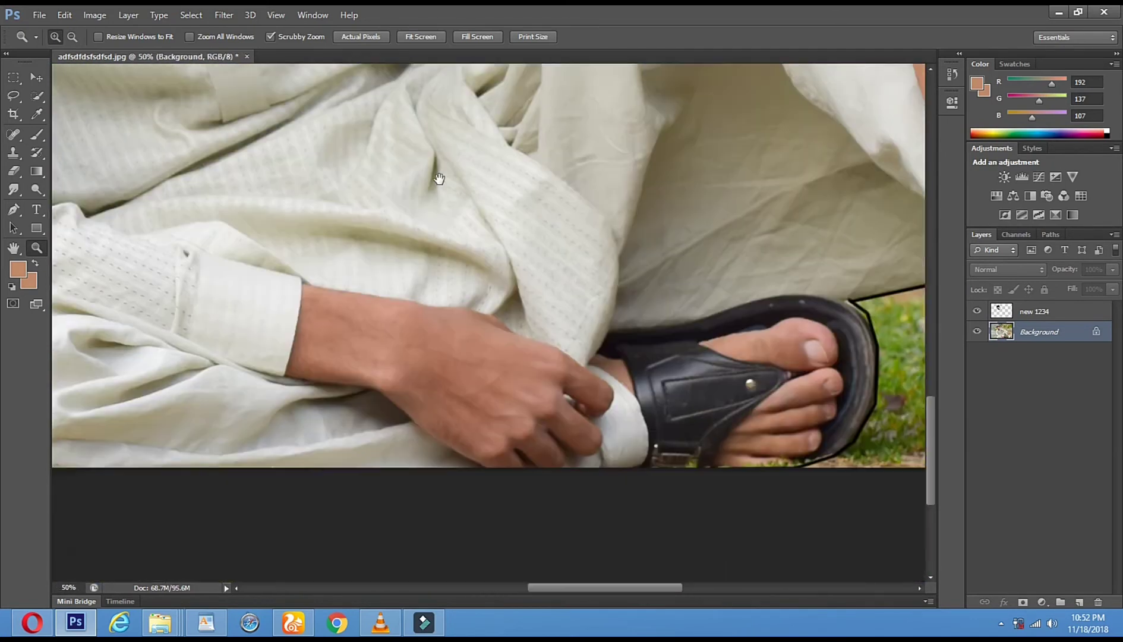
{"action": "scroll", "coordinate": [427, 288], "scroll_direction": "up", "scroll_amount": 1}
{"action": "left_click", "coordinate": [37, 95]}
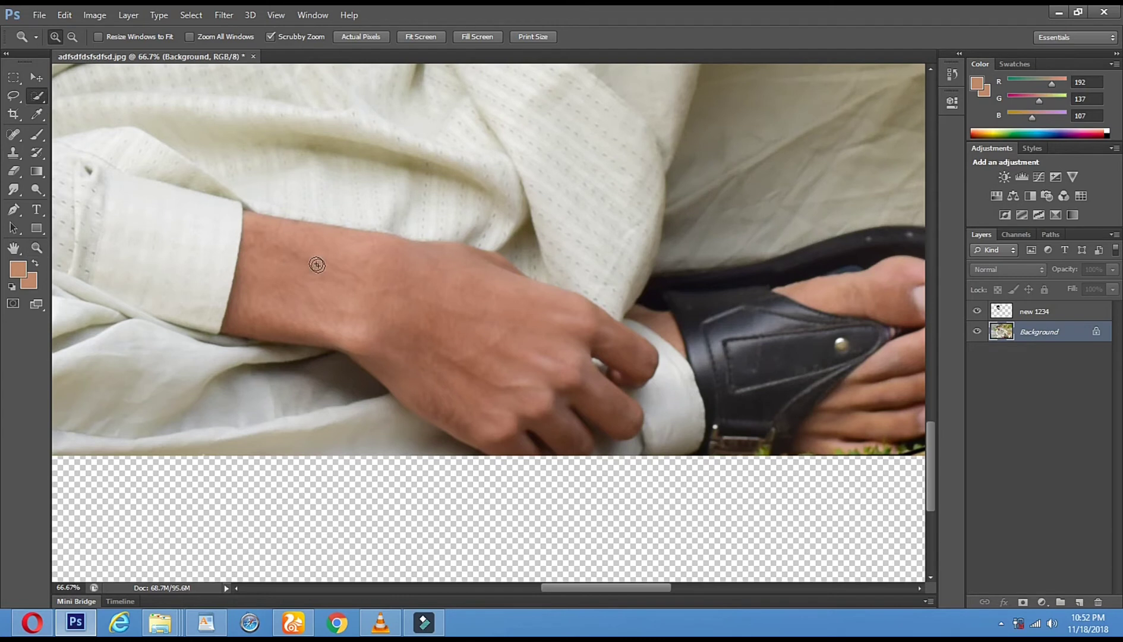
{"action": "left_click_drag", "start_coordinate": [326, 283], "coordinate": [342, 284]}
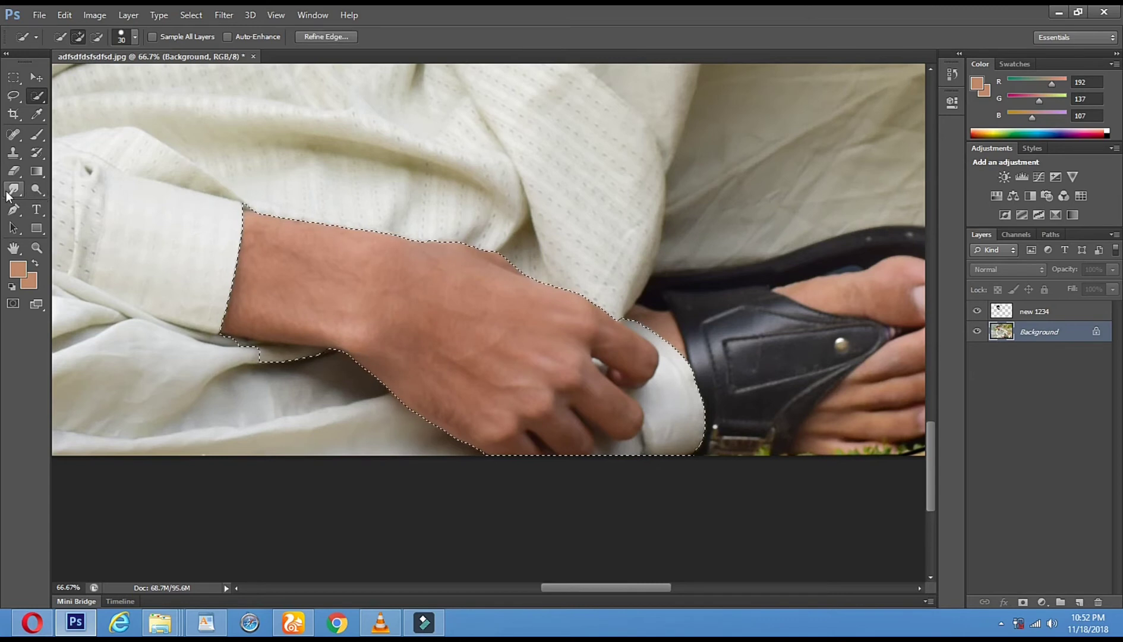
Paint the selected wrist, back of the hand and fingers in the flat skin colour with the 90 px brush at 100% opacity.
{"action": "left_click", "coordinate": [37, 135]}
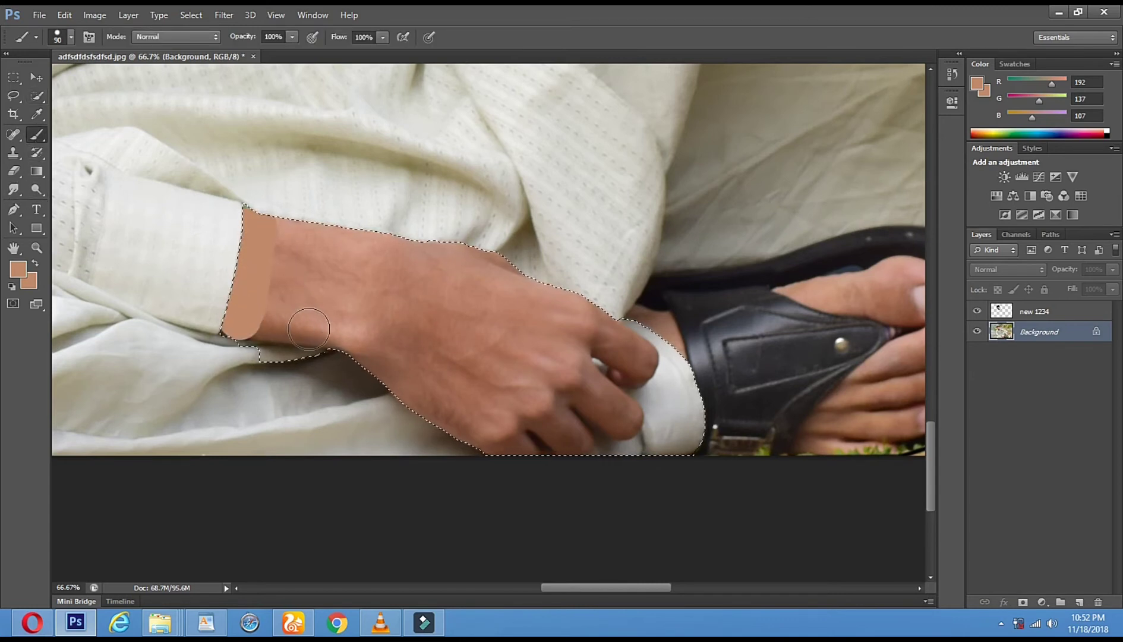
{"action": "left_click_drag", "start_coordinate": [342, 333], "coordinate": [483, 439]}
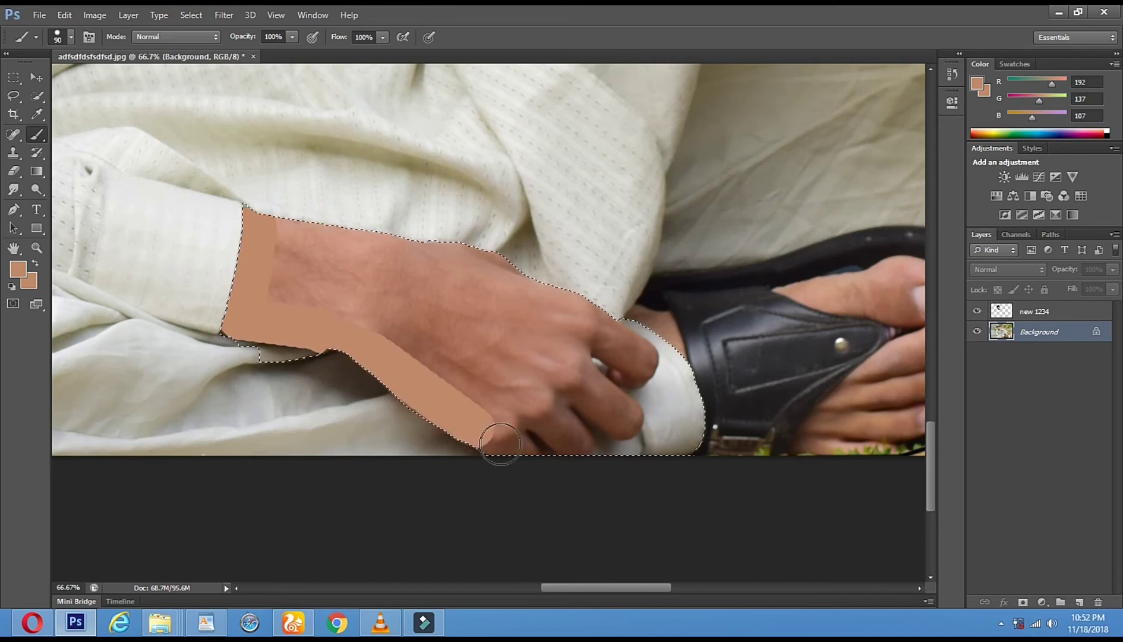
{"action": "mouse_move", "coordinate": [296, 320]}
{"action": "left_mouse_down"}
{"action": "mouse_move", "coordinate": [348, 307]}
{"action": "mouse_move", "coordinate": [447, 328]}
{"action": "left_mouse_up"}
{"action": "mouse_move", "coordinate": [229, 243]}
{"action": "left_mouse_down"}
{"action": "mouse_move", "coordinate": [392, 241]}
{"action": "mouse_move", "coordinate": [302, 231]}
{"action": "mouse_move", "coordinate": [416, 251]}
{"action": "mouse_move", "coordinate": [338, 267]}
{"action": "mouse_move", "coordinate": [474, 300]}
{"action": "mouse_move", "coordinate": [394, 305]}
{"action": "mouse_move", "coordinate": [428, 260]}
{"action": "mouse_move", "coordinate": [502, 261]}
{"action": "mouse_move", "coordinate": [568, 296]}
{"action": "left_mouse_up"}
{"action": "mouse_move", "coordinate": [477, 301]}
{"action": "left_mouse_down"}
{"action": "mouse_move", "coordinate": [431, 353]}
{"action": "mouse_move", "coordinate": [484, 318]}
{"action": "mouse_move", "coordinate": [406, 349]}
{"action": "mouse_move", "coordinate": [512, 355]}
{"action": "mouse_move", "coordinate": [544, 322]}
{"action": "mouse_move", "coordinate": [465, 349]}
{"action": "mouse_move", "coordinate": [533, 315]}
{"action": "mouse_move", "coordinate": [554, 365]}
{"action": "mouse_move", "coordinate": [445, 392]}
{"action": "mouse_move", "coordinate": [498, 374]}
{"action": "mouse_move", "coordinate": [519, 389]}
{"action": "left_mouse_up"}
{"action": "key", "text": "ctrl+d"}
{"action": "left_click_drag", "start_coordinate": [408, 298], "coordinate": [339, 237]}
{"action": "key", "text": "ctrl+shift+d"}
{"action": "mouse_move", "coordinate": [484, 262]}
{"action": "left_mouse_down"}
{"action": "mouse_move", "coordinate": [506, 243]}
{"action": "mouse_move", "coordinate": [570, 301]}
{"action": "left_mouse_up"}
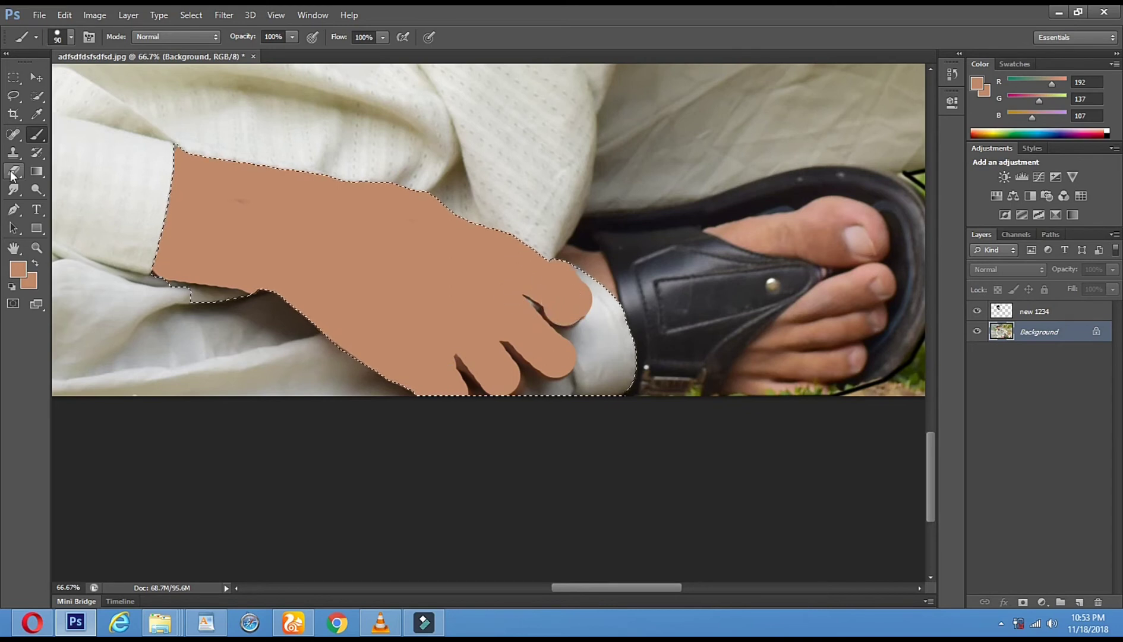
Check the painted hand against the whole figure and deselect it.
{"action": "left_click", "coordinate": [37, 248]}
{"action": "left_click", "coordinate": [320, 243], "text": "alt"}
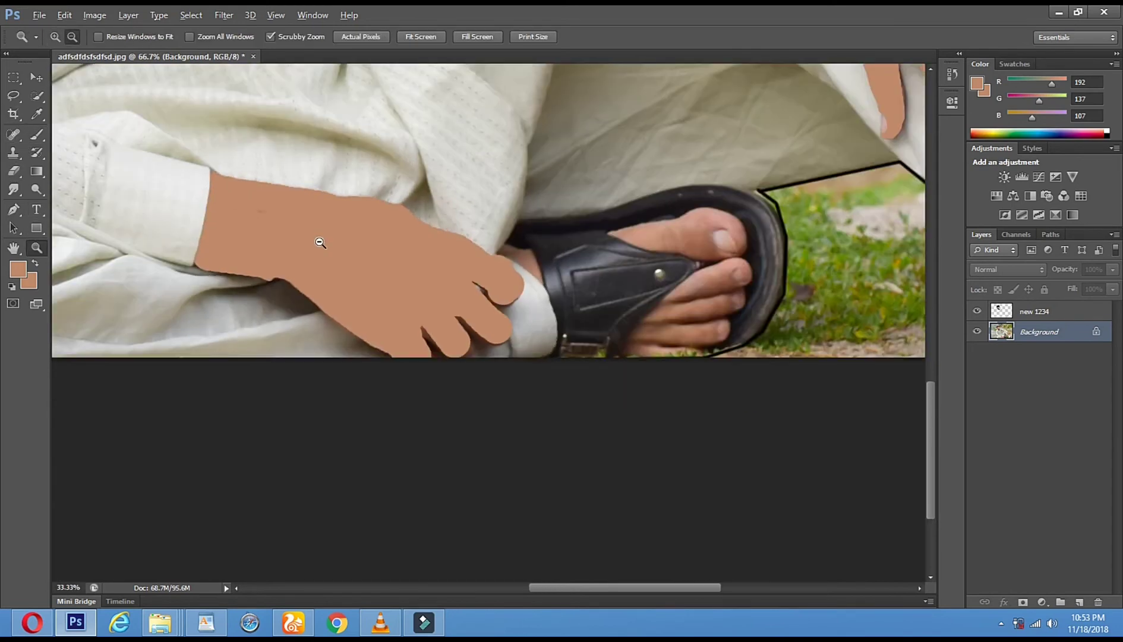
{"action": "left_click", "coordinate": [321, 242], "text": "alt"}
{"action": "left_click", "coordinate": [320, 242], "text": "alt"}
{"action": "left_click", "coordinate": [320, 243], "text": "alt"}
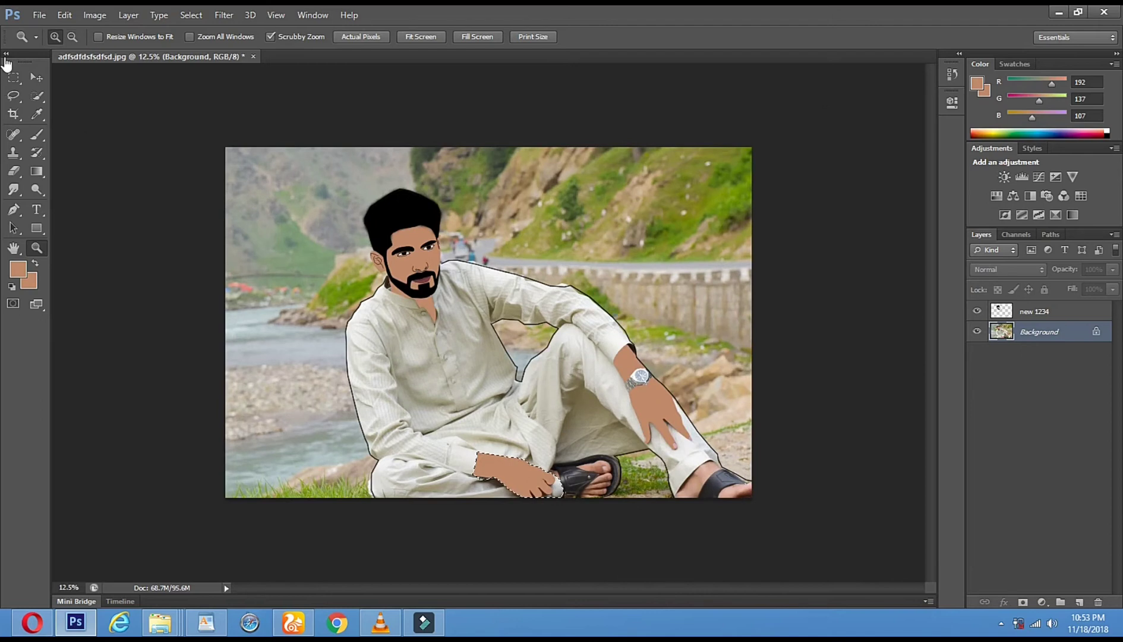
{"action": "left_click", "coordinate": [13, 96]}
{"action": "key", "text": "ctrl+d"}
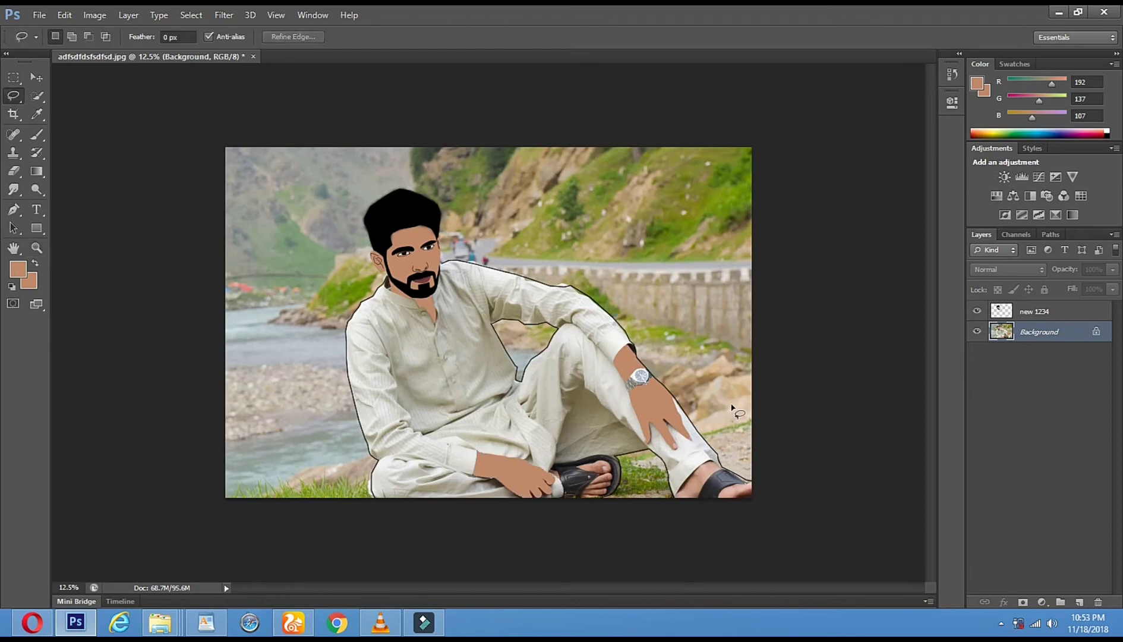
Remove the flat paint from the fingers beside the sandal with a 76 px eraser, and set the eraser opacity to 45%.
{"action": "left_click", "coordinate": [37, 250]}
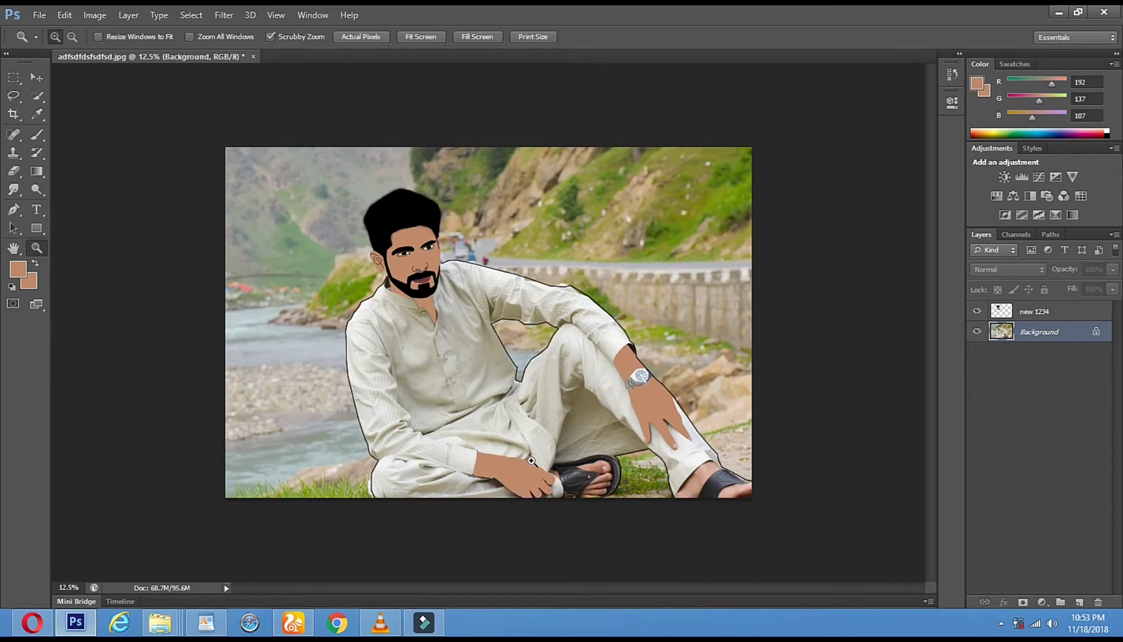
{"action": "left_click", "coordinate": [513, 409]}
{"action": "left_click", "coordinate": [512, 409]}
{"action": "left_click", "coordinate": [513, 408]}
{"action": "scroll", "coordinate": [703, 584], "scroll_direction": "right", "scroll_amount": 5}
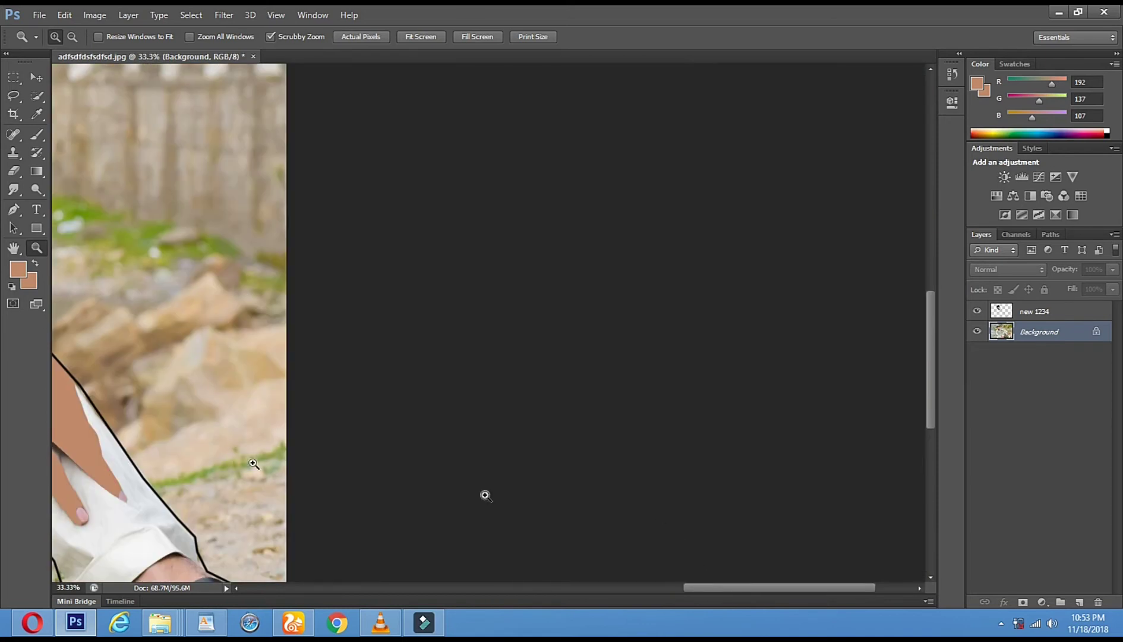
{"action": "left_click", "coordinate": [186, 445], "text": "alt"}
{"action": "left_click", "coordinate": [489, 471], "text": "alt"}
{"action": "left_click_drag", "start_coordinate": [489, 470], "coordinate": [586, 522]}
{"action": "left_click", "coordinate": [15, 172]}
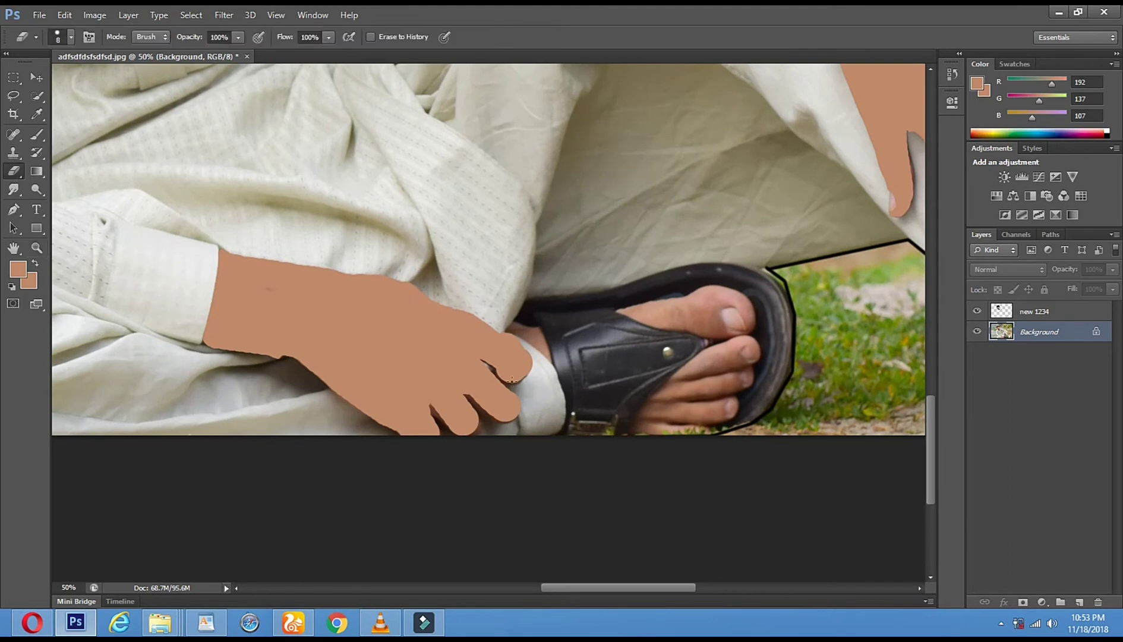
{"action": "right_click", "coordinate": [515, 380]}
{"action": "mouse_move", "coordinate": [503, 346]}
{"action": "left_mouse_down"}
{"action": "mouse_move", "coordinate": [493, 380]}
{"action": "mouse_move", "coordinate": [511, 369]}
{"action": "mouse_move", "coordinate": [412, 452]}
{"action": "mouse_move", "coordinate": [471, 419]}
{"action": "mouse_move", "coordinate": [336, 444]}
{"action": "left_mouse_up"}
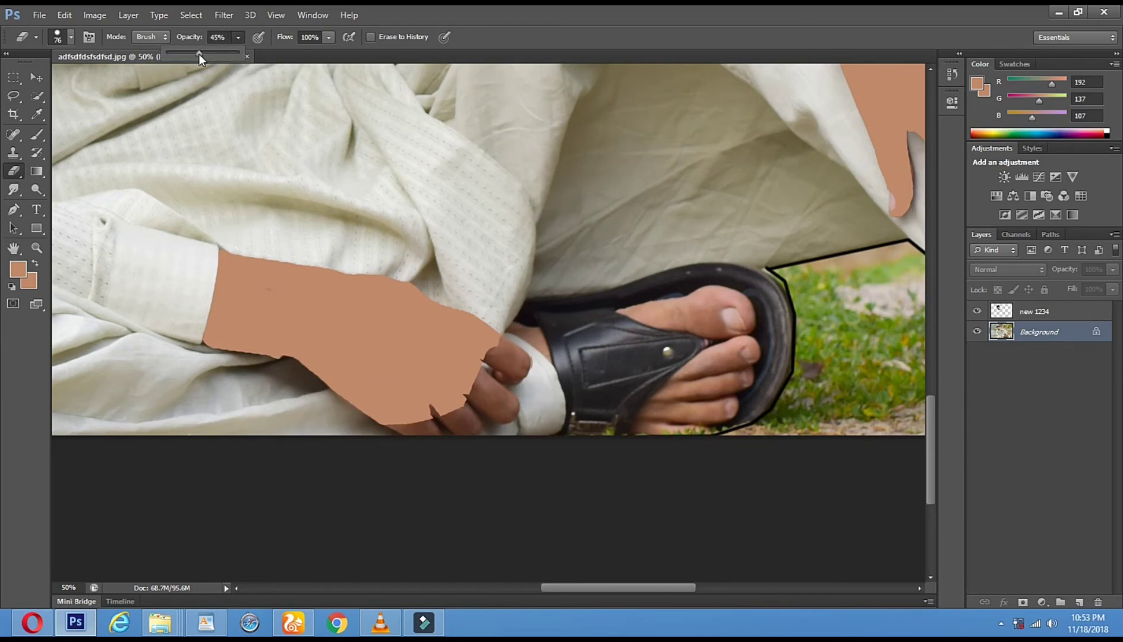
Dab skin colour on a fingertip, set the brush opacity to 22%, and lightly tint the remaining fingers.
{"action": "left_click", "coordinate": [39, 135]}
{"action": "left_click", "coordinate": [456, 417]}
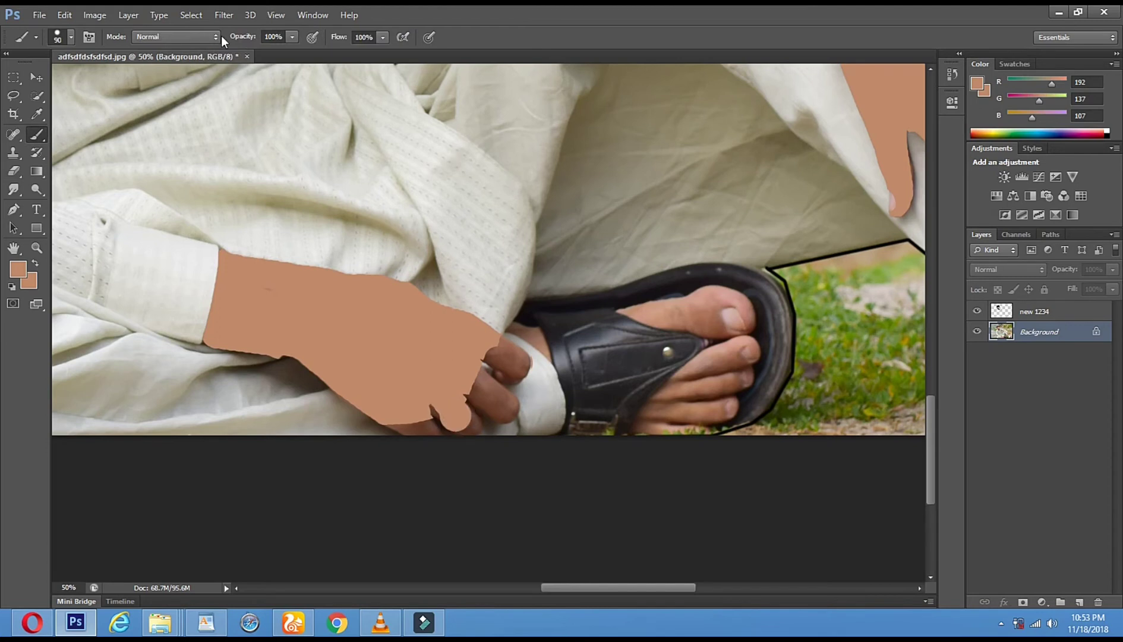
{"action": "left_click", "coordinate": [289, 38]}
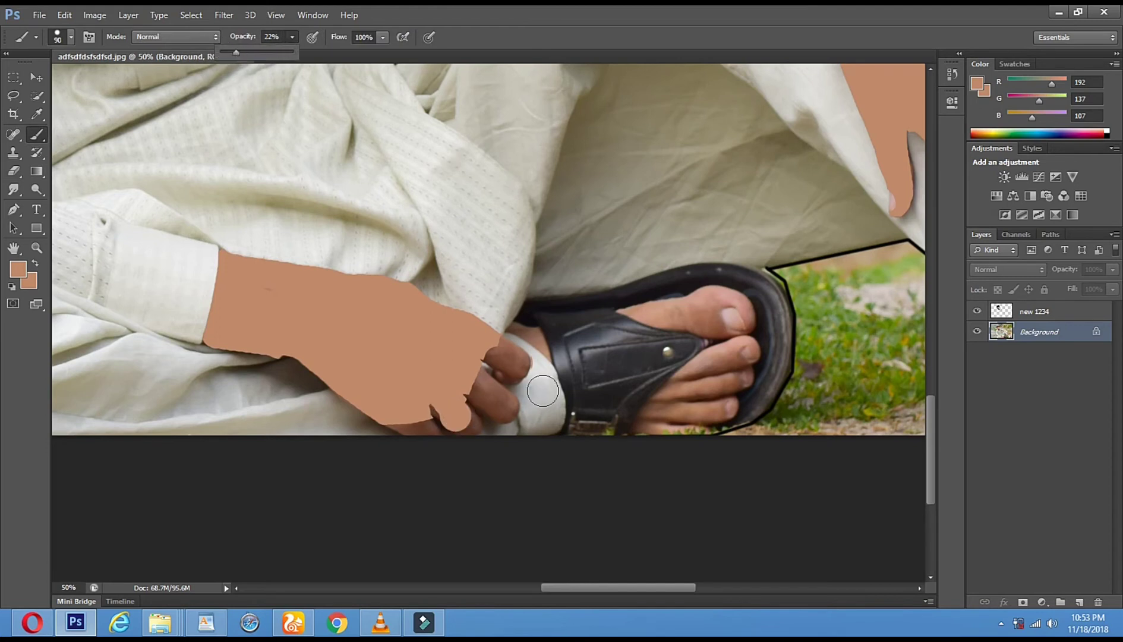
{"action": "left_click", "coordinate": [486, 397]}
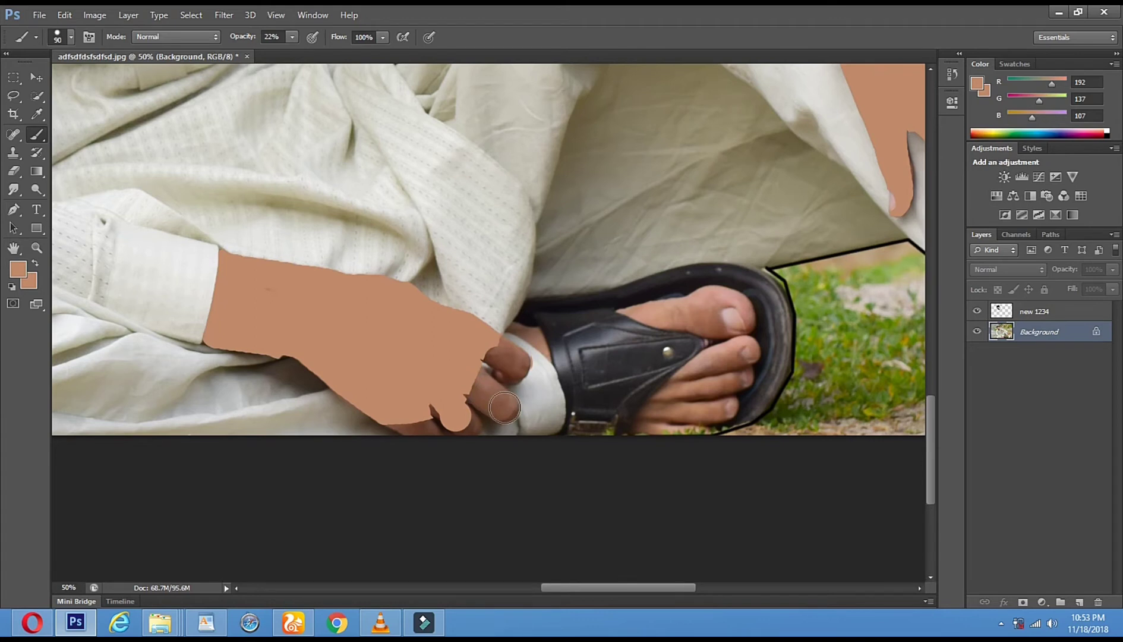
{"action": "mouse_move", "coordinate": [504, 407]}
{"action": "left_mouse_down"}
{"action": "mouse_move", "coordinate": [498, 350]}
{"action": "mouse_move", "coordinate": [517, 365]}
{"action": "mouse_move", "coordinate": [493, 397]}
{"action": "mouse_move", "coordinate": [458, 412]}
{"action": "mouse_move", "coordinate": [468, 426]}
{"action": "mouse_move", "coordinate": [415, 416]}
{"action": "mouse_move", "coordinate": [426, 433]}
{"action": "mouse_move", "coordinate": [386, 426]}
{"action": "mouse_move", "coordinate": [410, 402]}
{"action": "left_mouse_up"}
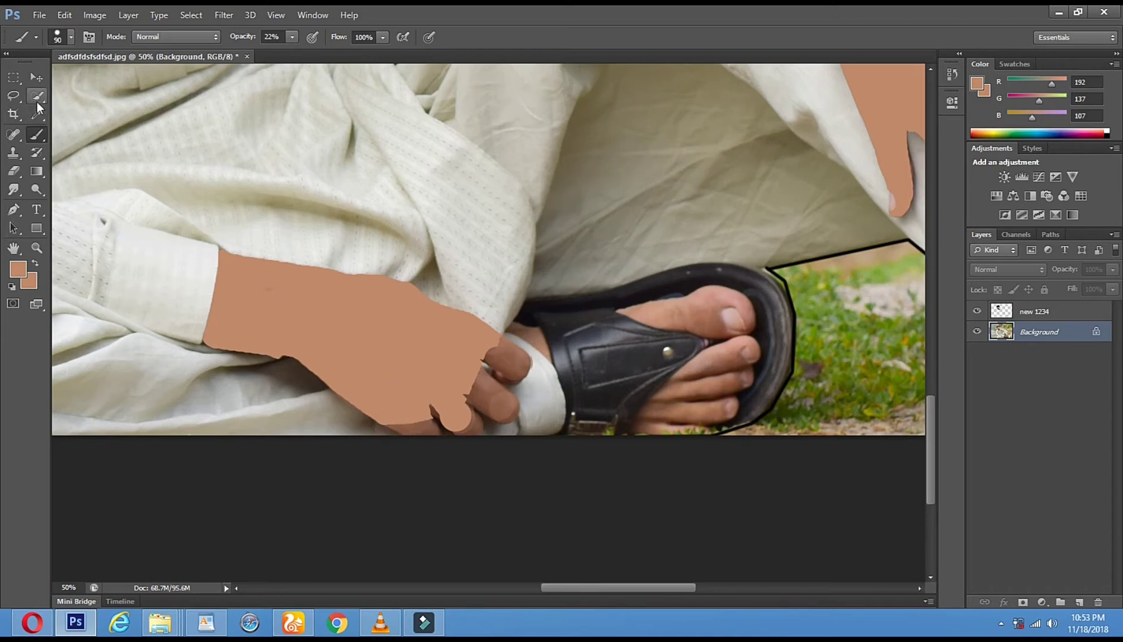
{"action": "left_click", "coordinate": [37, 99]}
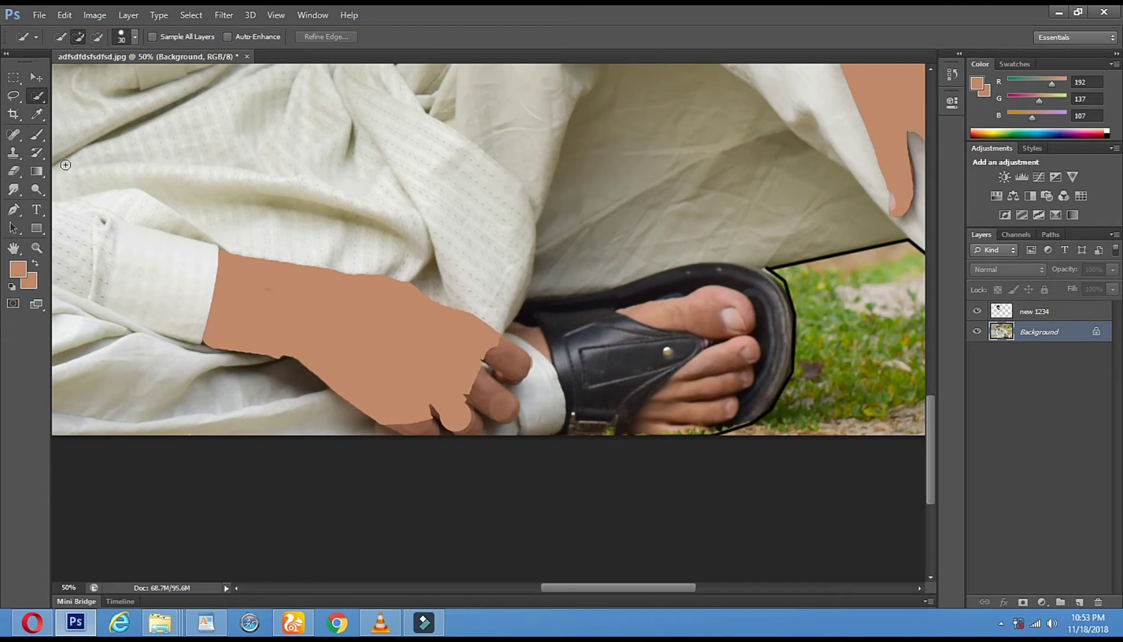
{"action": "left_click_drag", "start_coordinate": [341, 325], "coordinate": [350, 328]}
{"action": "left_click", "coordinate": [38, 135]}
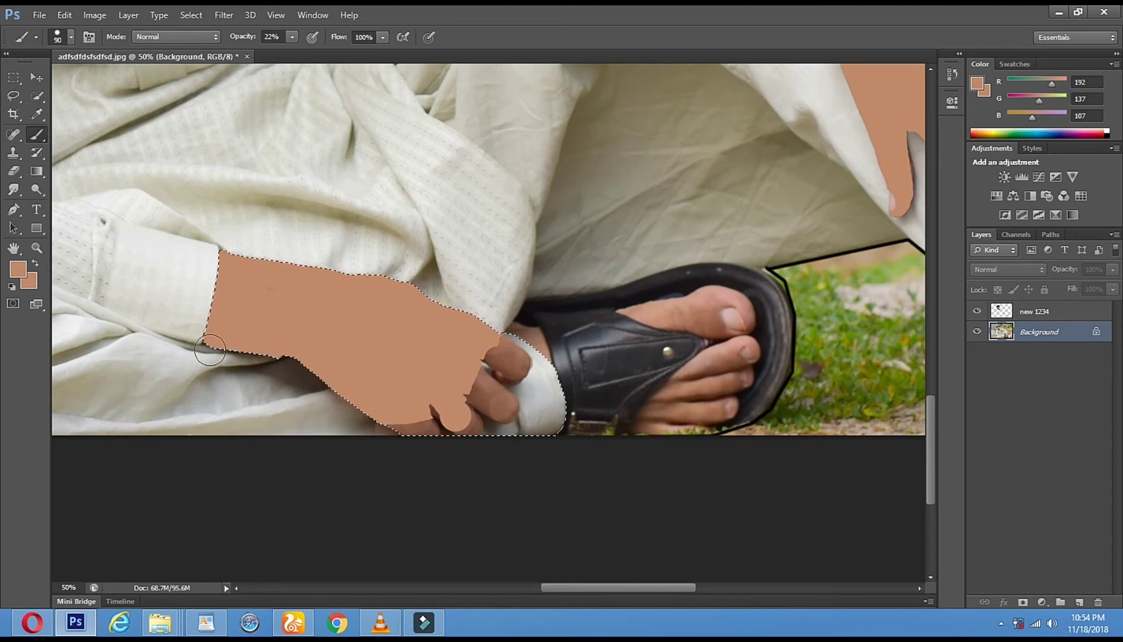
{"action": "left_click", "coordinate": [13, 95]}
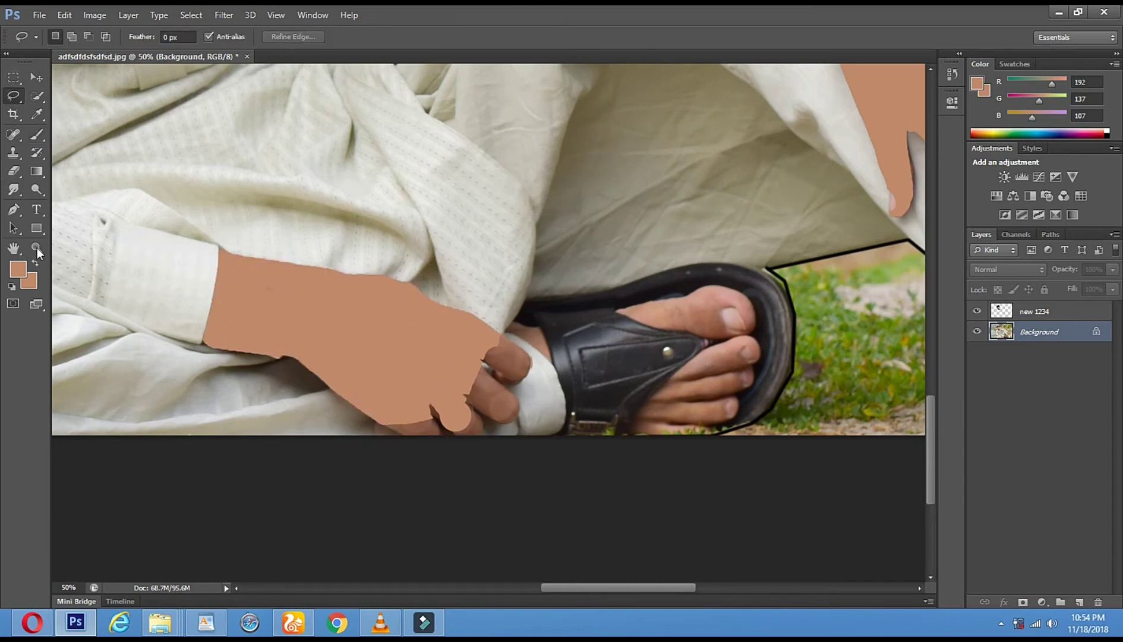
Review the whole figure to compare the colouring of both hands with the face and feet.
{"action": "left_click", "coordinate": [37, 247]}
{"action": "left_click", "coordinate": [427, 291], "text": "alt"}
{"action": "left_click", "coordinate": [428, 291], "text": "alt"}
{"action": "left_click", "coordinate": [428, 291], "text": "alt"}
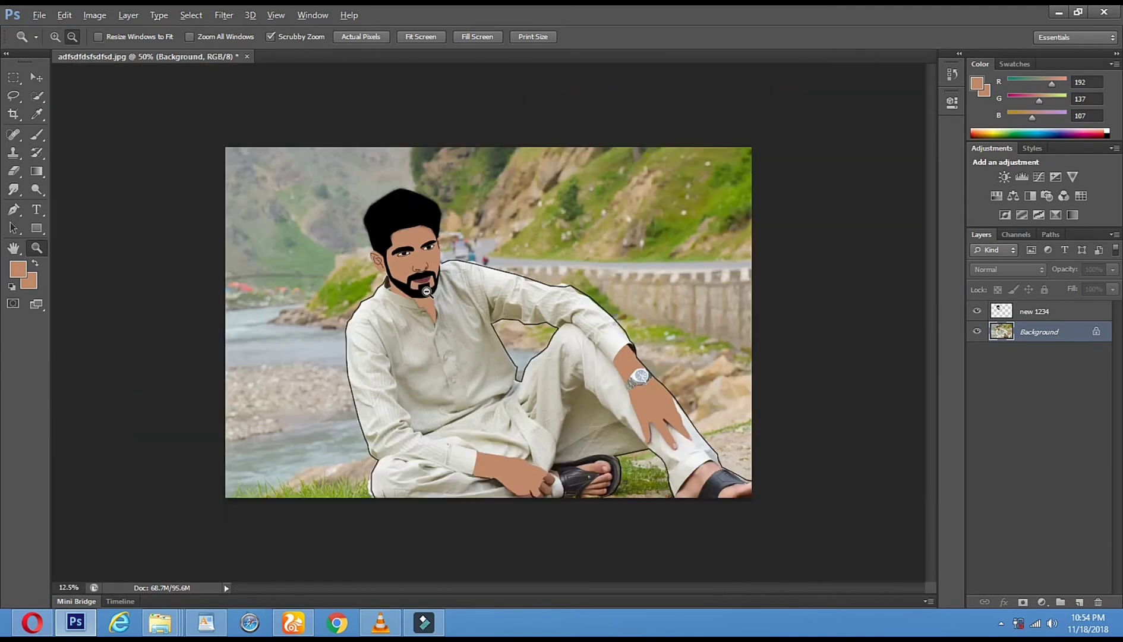
{"action": "left_click", "coordinate": [428, 291], "text": "alt"}
{"action": "left_click", "coordinate": [517, 303]}
{"action": "left_click", "coordinate": [517, 304]}
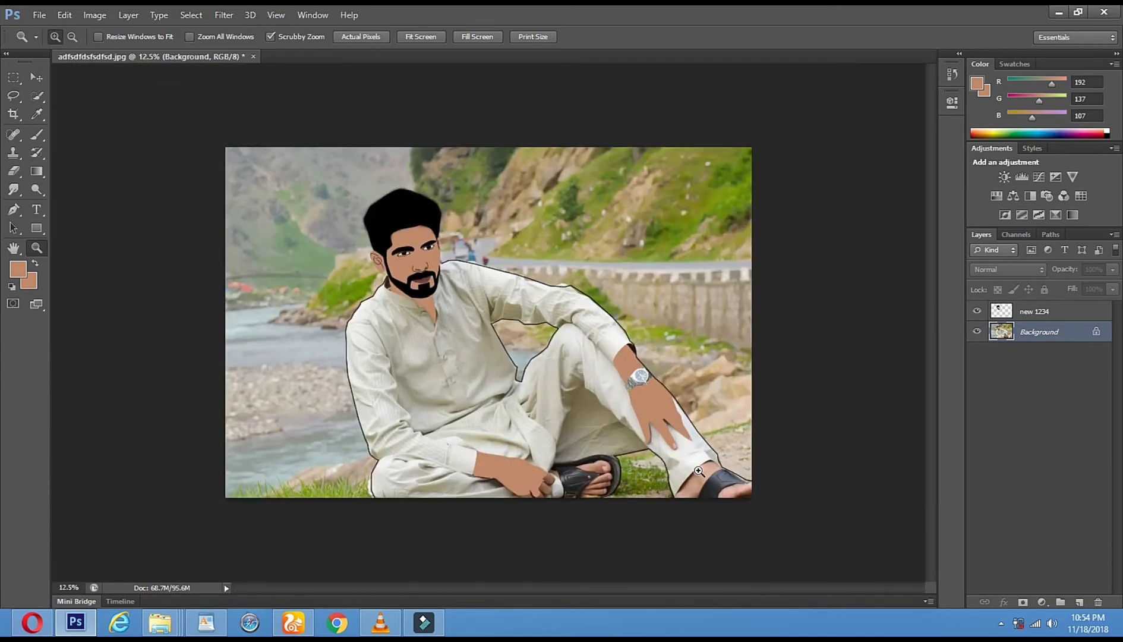
Partly erase the flat paint from the wrist and back of the hand beside the sandal with an 87 px eraser at 45% opacity.
{"action": "left_click", "coordinate": [484, 368]}
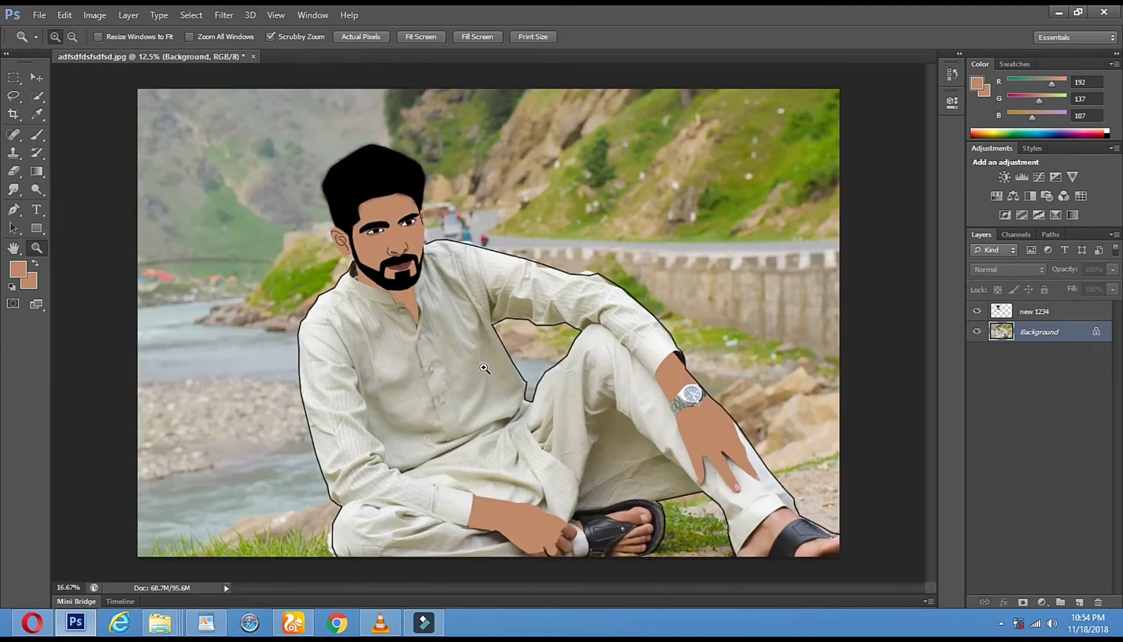
{"action": "left_click", "coordinate": [484, 366]}
{"action": "scroll", "coordinate": [532, 395], "scroll_direction": "down", "scroll_amount": 3}
{"action": "left_click", "coordinate": [532, 394]}
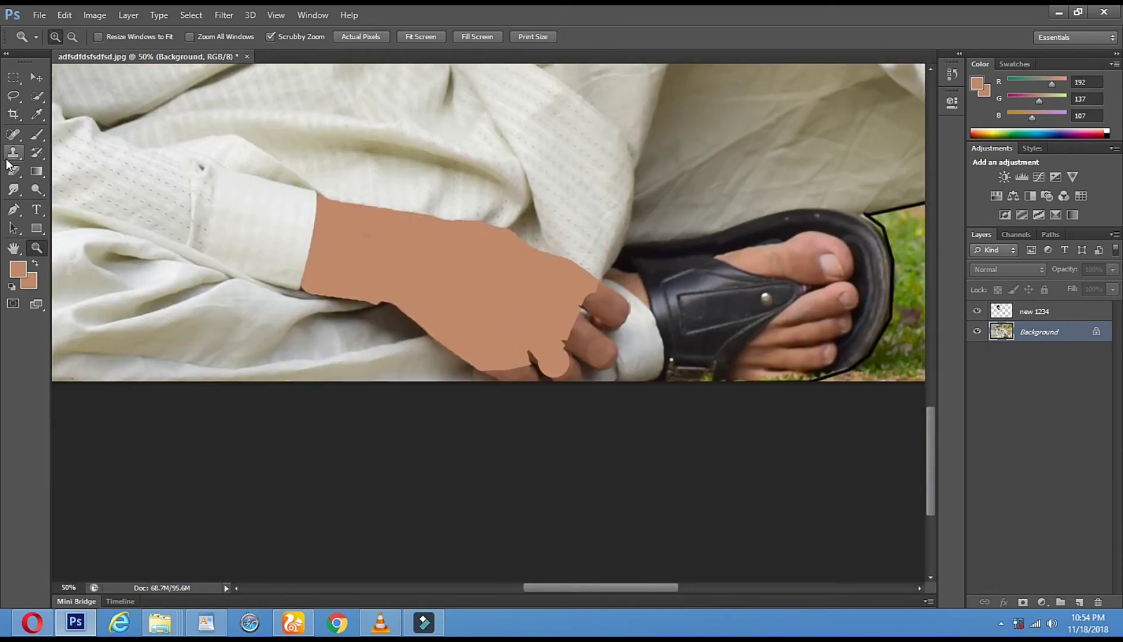
{"action": "left_click", "coordinate": [13, 171]}
{"action": "left_click_drag", "start_coordinate": [572, 321], "coordinate": [514, 313]}
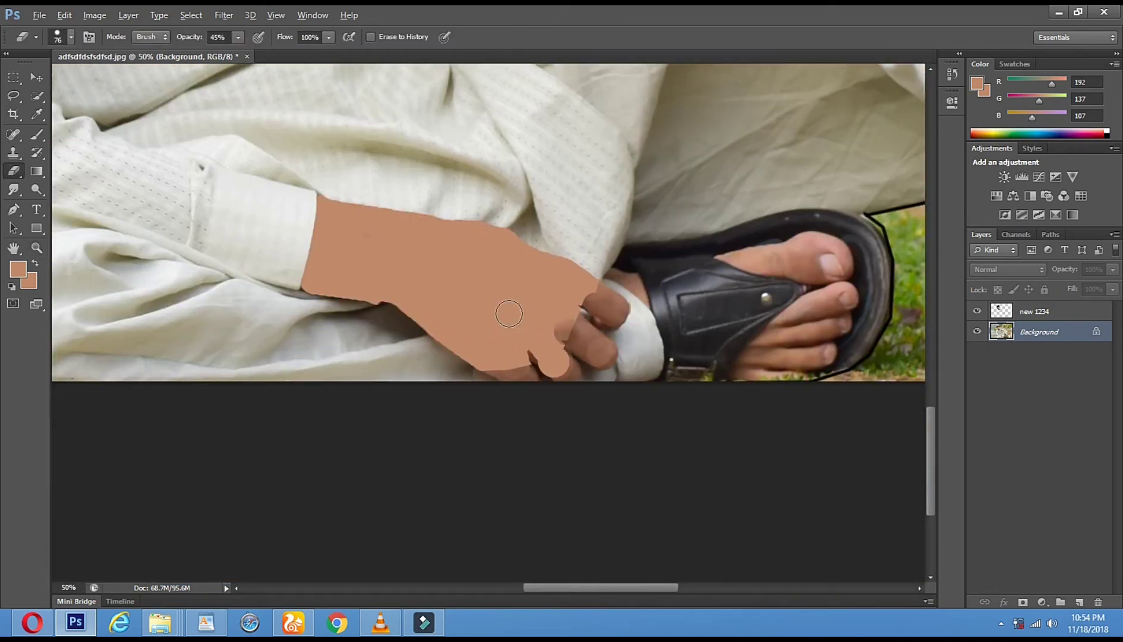
{"action": "right_click", "coordinate": [561, 313]}
{"action": "left_click_drag", "start_coordinate": [628, 348], "coordinate": [632, 347]}
{"action": "left_click", "coordinate": [312, 226]}
{"action": "mouse_move", "coordinate": [312, 225]}
{"action": "left_mouse_down"}
{"action": "mouse_move", "coordinate": [315, 316]}
{"action": "mouse_move", "coordinate": [351, 199]}
{"action": "mouse_move", "coordinate": [339, 325]}
{"action": "mouse_move", "coordinate": [379, 187]}
{"action": "mouse_move", "coordinate": [360, 332]}
{"action": "mouse_move", "coordinate": [397, 221]}
{"action": "mouse_move", "coordinate": [391, 341]}
{"action": "mouse_move", "coordinate": [436, 192]}
{"action": "mouse_move", "coordinate": [395, 352]}
{"action": "mouse_move", "coordinate": [464, 213]}
{"action": "mouse_move", "coordinate": [437, 344]}
{"action": "mouse_move", "coordinate": [506, 205]}
{"action": "mouse_move", "coordinate": [438, 395]}
{"action": "mouse_move", "coordinate": [545, 271]}
{"action": "mouse_move", "coordinate": [475, 404]}
{"action": "mouse_move", "coordinate": [526, 226]}
{"action": "mouse_move", "coordinate": [484, 377]}
{"action": "mouse_move", "coordinate": [579, 267]}
{"action": "mouse_move", "coordinate": [562, 317]}
{"action": "mouse_move", "coordinate": [504, 402]}
{"action": "mouse_move", "coordinate": [595, 267]}
{"action": "mouse_move", "coordinate": [545, 388]}
{"action": "mouse_move", "coordinate": [620, 289]}
{"action": "mouse_move", "coordinate": [574, 384]}
{"action": "mouse_move", "coordinate": [606, 338]}
{"action": "mouse_move", "coordinate": [571, 423]}
{"action": "mouse_move", "coordinate": [605, 251]}
{"action": "mouse_move", "coordinate": [498, 377]}
{"action": "mouse_move", "coordinate": [584, 287]}
{"action": "left_mouse_up"}
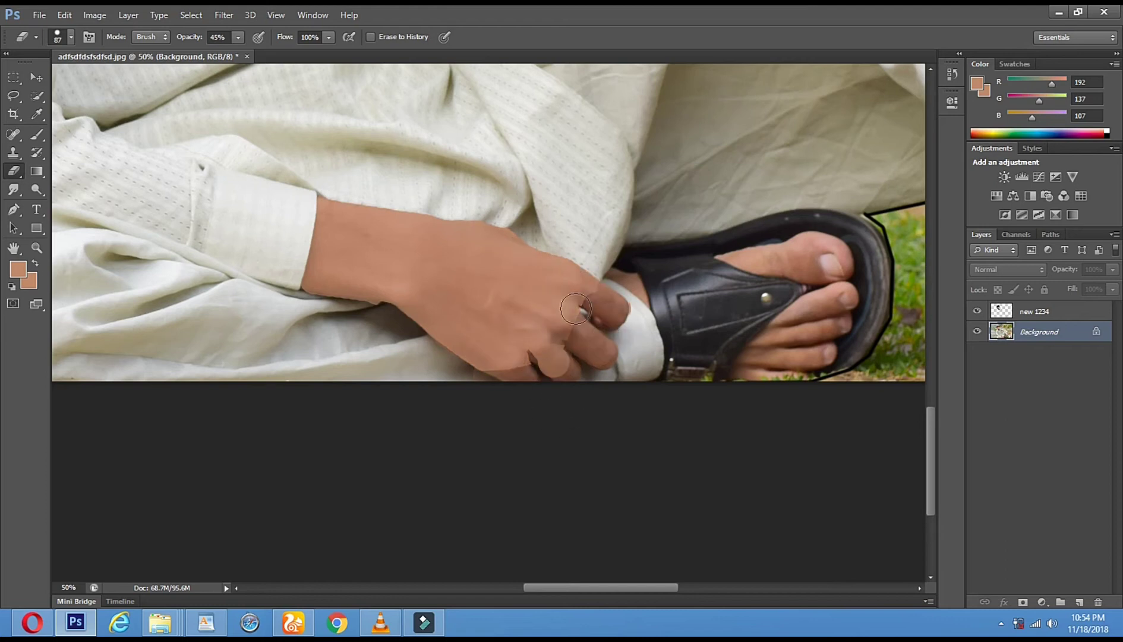
Blend the fingers and knuckles into the hand with light skin-colour strokes of the 90 px brush at 22% opacity.
{"action": "left_click", "coordinate": [37, 153]}
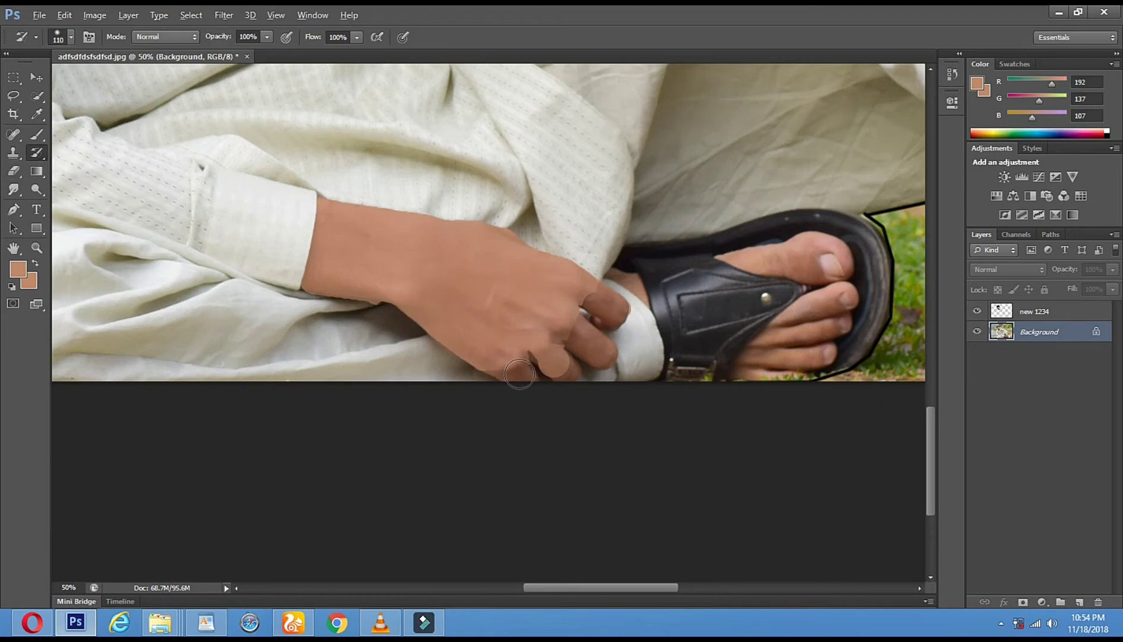
{"action": "left_click", "coordinate": [36, 135]}
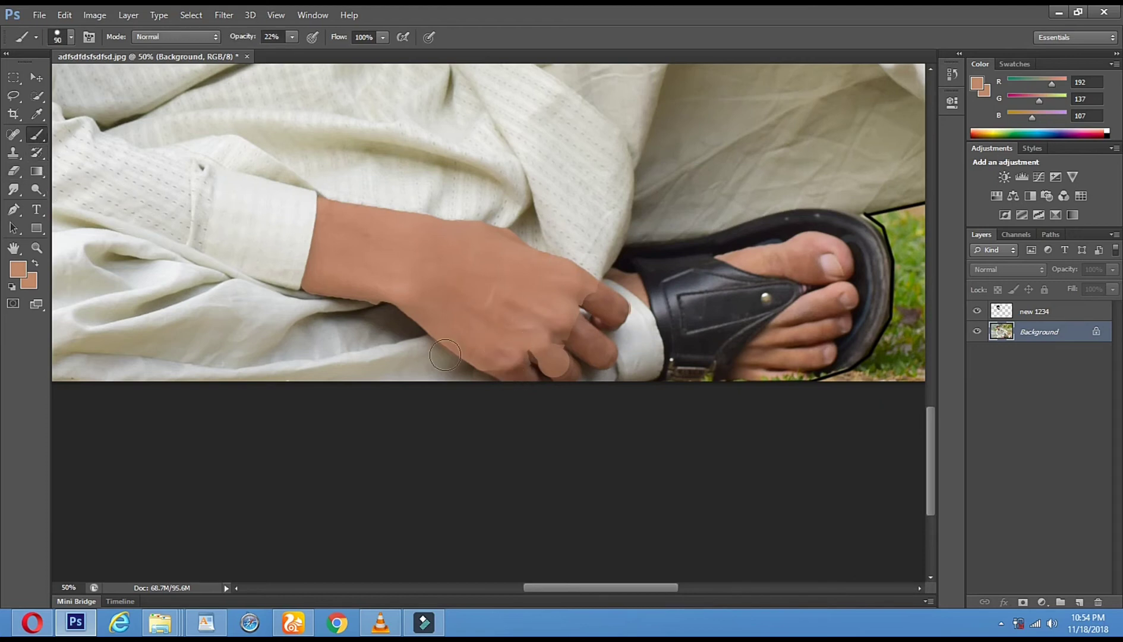
{"action": "mouse_move", "coordinate": [508, 369]}
{"action": "left_mouse_down"}
{"action": "mouse_move", "coordinate": [550, 355]}
{"action": "mouse_move", "coordinate": [571, 368]}
{"action": "mouse_move", "coordinate": [563, 331]}
{"action": "mouse_move", "coordinate": [604, 349]}
{"action": "left_mouse_up"}
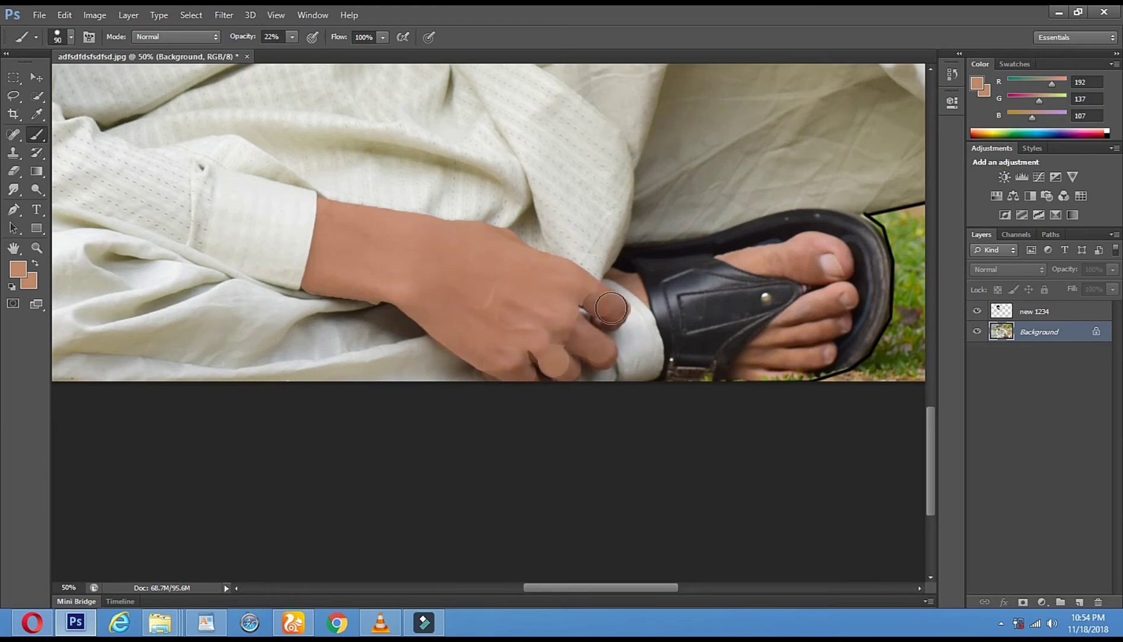
Tint the toes and ankle of the sandalled foot beside the hand with the skin colour at 22% opacity.
{"action": "left_click_drag", "start_coordinate": [731, 240], "coordinate": [263, 323]}
{"action": "mouse_move", "coordinate": [700, 88]}
{"action": "left_mouse_down"}
{"action": "mouse_move", "coordinate": [677, 191]}
{"action": "mouse_move", "coordinate": [605, 271]}
{"action": "mouse_move", "coordinate": [605, 155]}
{"action": "left_mouse_up"}
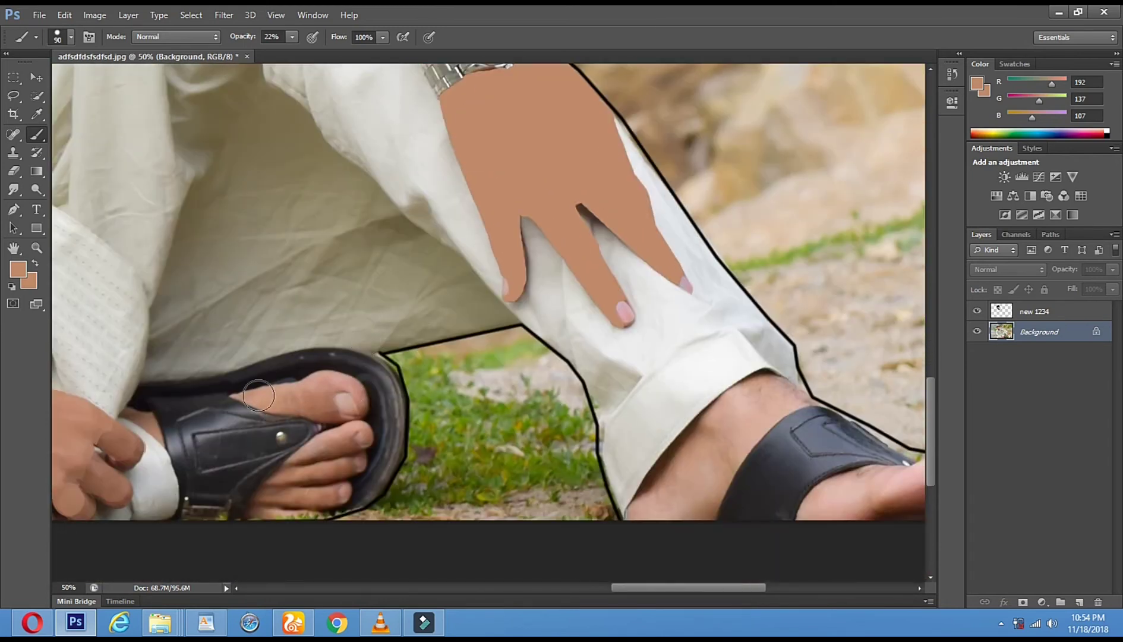
{"action": "left_click_drag", "start_coordinate": [335, 428], "coordinate": [302, 480]}
{"action": "mouse_move", "coordinate": [265, 513]}
{"action": "left_mouse_down"}
{"action": "mouse_move", "coordinate": [345, 462]}
{"action": "mouse_move", "coordinate": [321, 510]}
{"action": "mouse_move", "coordinate": [348, 467]}
{"action": "mouse_move", "coordinate": [280, 510]}
{"action": "mouse_move", "coordinate": [283, 465]}
{"action": "mouse_move", "coordinate": [258, 518]}
{"action": "mouse_move", "coordinate": [297, 484]}
{"action": "left_mouse_up"}
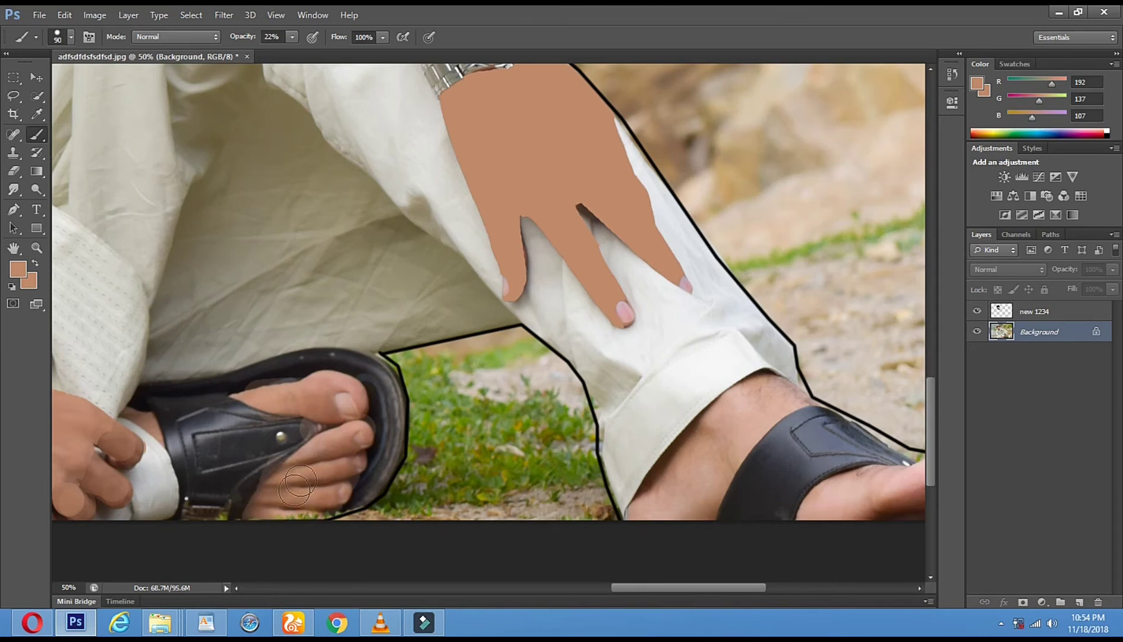
{"action": "left_click_drag", "start_coordinate": [150, 434], "coordinate": [140, 423]}
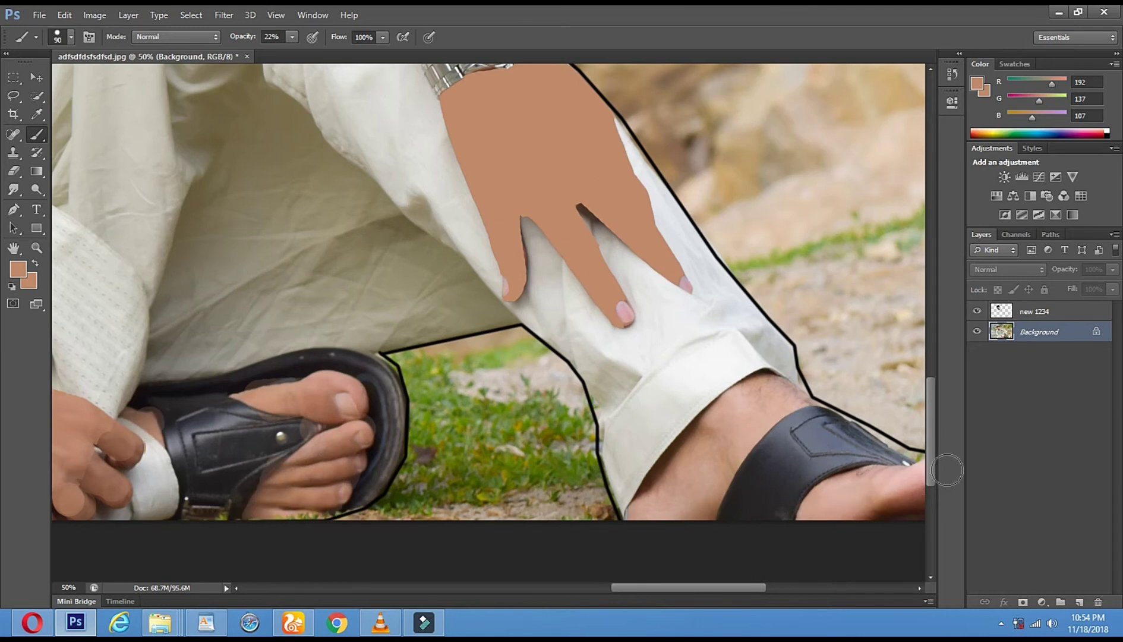
Tint the other foot and its ankle around the black sandal strap with light skin-colour strokes.
{"action": "mouse_move", "coordinate": [780, 460]}
{"action": "left_mouse_down"}
{"action": "mouse_move", "coordinate": [687, 496]}
{"action": "mouse_move", "coordinate": [790, 372]}
{"action": "mouse_move", "coordinate": [679, 500]}
{"action": "mouse_move", "coordinate": [718, 428]}
{"action": "mouse_move", "coordinate": [635, 529]}
{"action": "mouse_move", "coordinate": [713, 398]}
{"action": "mouse_move", "coordinate": [647, 492]}
{"action": "left_mouse_up"}
{"action": "mouse_move", "coordinate": [770, 389]}
{"action": "left_mouse_down"}
{"action": "mouse_move", "coordinate": [727, 412]}
{"action": "mouse_move", "coordinate": [779, 386]}
{"action": "mouse_move", "coordinate": [758, 443]}
{"action": "left_mouse_up"}
{"action": "mouse_move", "coordinate": [817, 392]}
{"action": "left_mouse_down"}
{"action": "mouse_move", "coordinate": [739, 426]}
{"action": "mouse_move", "coordinate": [753, 393]}
{"action": "mouse_move", "coordinate": [742, 409]}
{"action": "mouse_move", "coordinate": [717, 411]}
{"action": "left_mouse_up"}
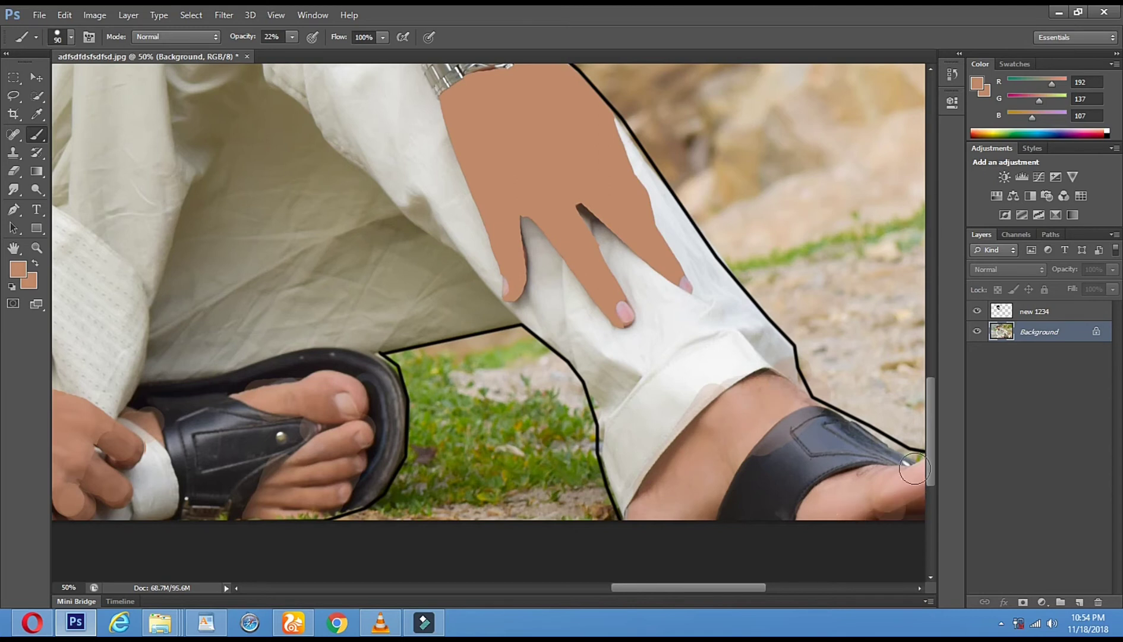
{"action": "mouse_move", "coordinate": [899, 496]}
{"action": "left_mouse_down"}
{"action": "mouse_move", "coordinate": [890, 522]}
{"action": "mouse_move", "coordinate": [813, 508]}
{"action": "mouse_move", "coordinate": [869, 495]}
{"action": "mouse_move", "coordinate": [875, 482]}
{"action": "mouse_move", "coordinate": [846, 486]}
{"action": "mouse_move", "coordinate": [922, 474]}
{"action": "left_mouse_up"}
Add more light skin-colour strokes over the first foot's toes and the knuckles of the hand beside it.
{"action": "mouse_move", "coordinate": [278, 404]}
{"action": "left_mouse_down"}
{"action": "mouse_move", "coordinate": [368, 400]}
{"action": "mouse_move", "coordinate": [322, 428]}
{"action": "mouse_move", "coordinate": [328, 455]}
{"action": "mouse_move", "coordinate": [357, 440]}
{"action": "mouse_move", "coordinate": [353, 399]}
{"action": "mouse_move", "coordinate": [362, 421]}
{"action": "mouse_move", "coordinate": [317, 503]}
{"action": "left_mouse_up"}
{"action": "left_click_drag", "start_coordinate": [361, 392], "coordinate": [285, 393]}
{"action": "left_click_drag", "start_coordinate": [210, 414], "coordinate": [427, 315]}
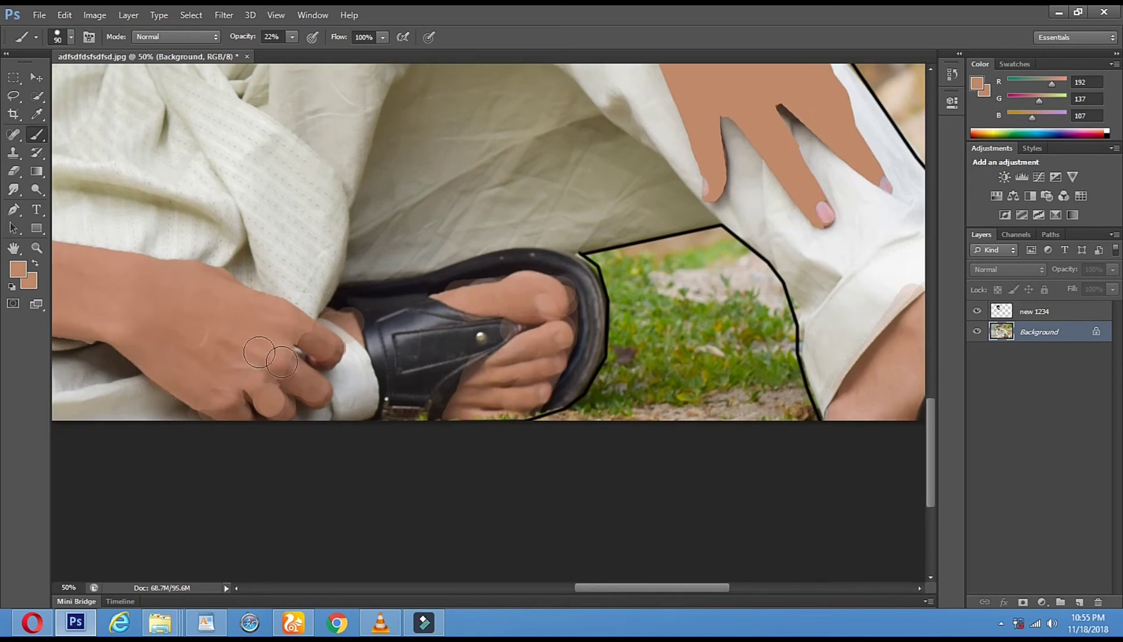
{"action": "mouse_move", "coordinate": [300, 370]}
{"action": "left_mouse_down"}
{"action": "mouse_move", "coordinate": [264, 351]}
{"action": "mouse_move", "coordinate": [307, 380]}
{"action": "mouse_move", "coordinate": [303, 346]}
{"action": "mouse_move", "coordinate": [315, 357]}
{"action": "left_mouse_up"}
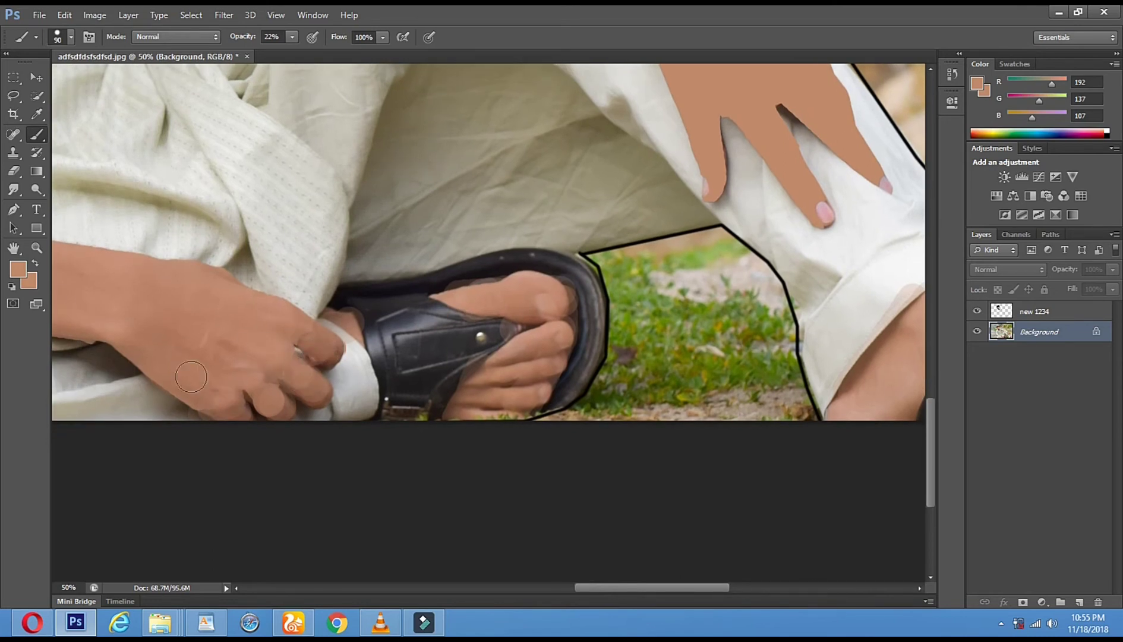
Partly erase the flat paint from the watch arm's wrist, hand and fingers with a 100 px eraser at 45% opacity.
{"action": "left_click", "coordinate": [35, 249]}
{"action": "left_click", "coordinate": [437, 319], "text": "alt"}
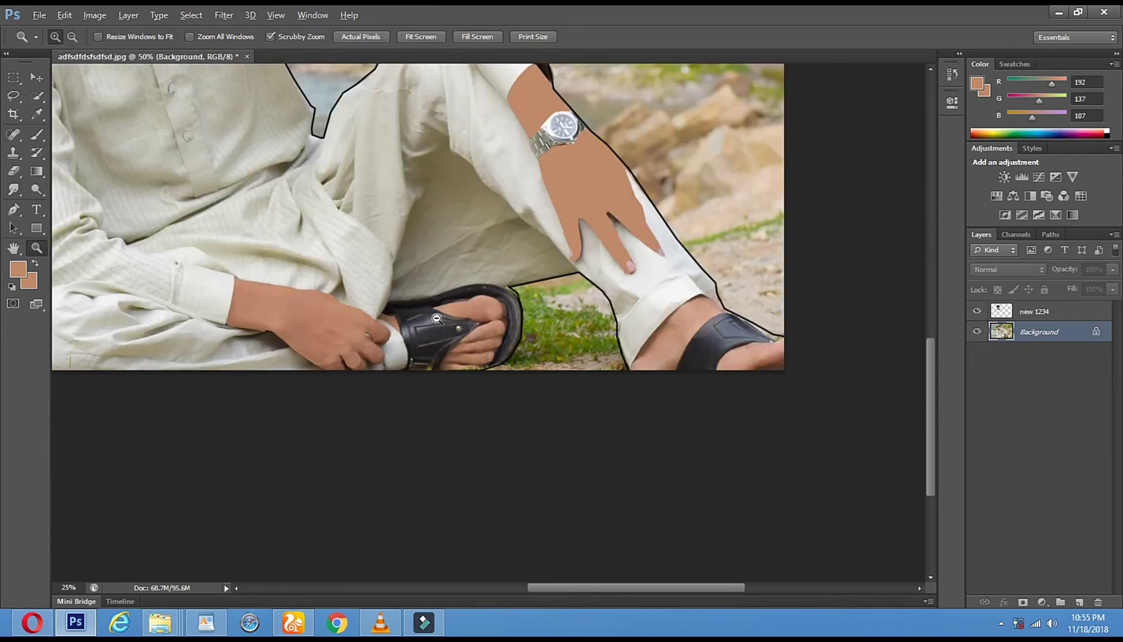
{"action": "left_click", "coordinate": [437, 319], "text": "alt"}
{"action": "left_click", "coordinate": [533, 407], "text": "alt"}
{"action": "left_click_drag", "start_coordinate": [603, 374], "coordinate": [397, 320]}
{"action": "left_click", "coordinate": [20, 175]}
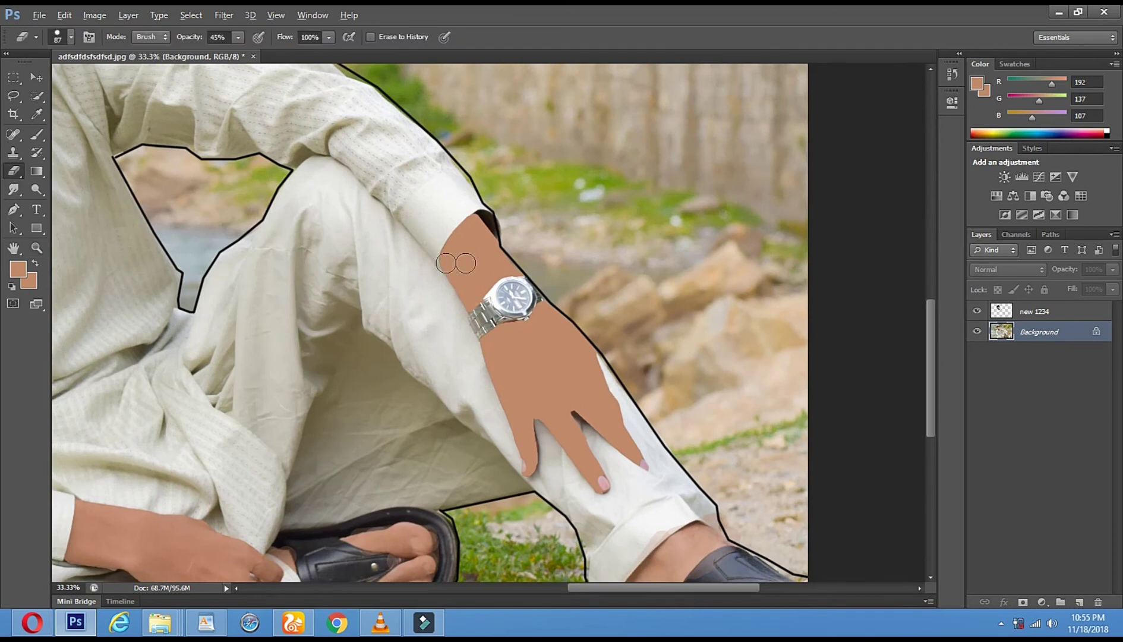
{"action": "right_click", "coordinate": [560, 299]}
{"action": "left_click_drag", "start_coordinate": [595, 297], "coordinate": [596, 297]}
{"action": "key", "text": "Return"}
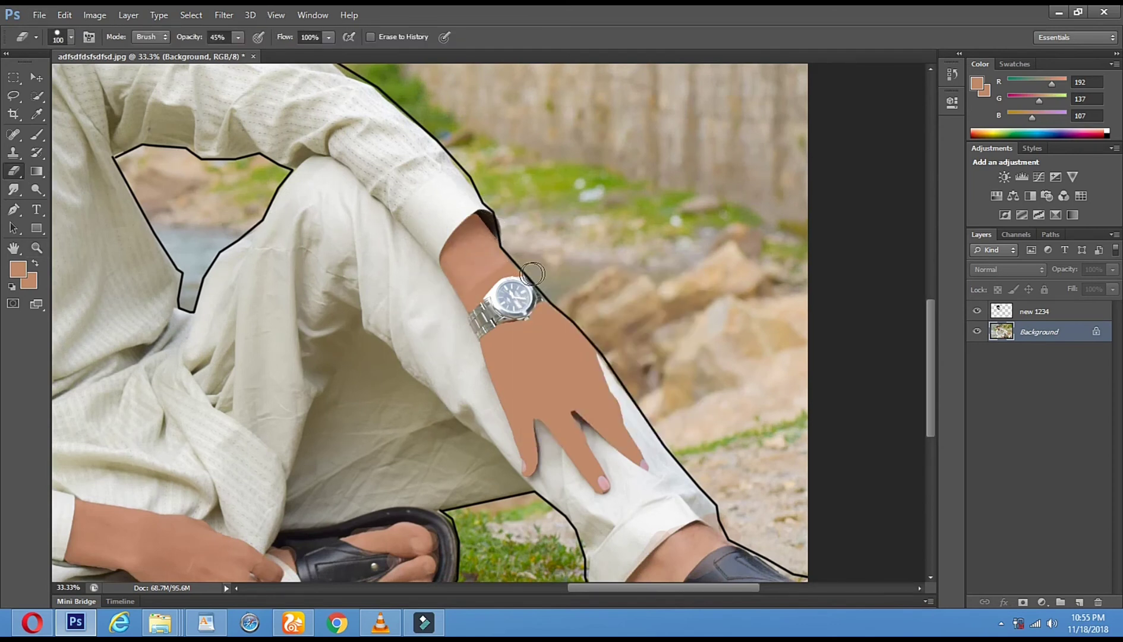
{"action": "mouse_move", "coordinate": [464, 396]}
{"action": "left_mouse_down"}
{"action": "mouse_move", "coordinate": [590, 334]}
{"action": "mouse_move", "coordinate": [595, 350]}
{"action": "mouse_move", "coordinate": [575, 377]}
{"action": "mouse_move", "coordinate": [585, 360]}
{"action": "mouse_move", "coordinate": [517, 397]}
{"action": "mouse_move", "coordinate": [476, 461]}
{"action": "mouse_move", "coordinate": [547, 445]}
{"action": "mouse_move", "coordinate": [484, 474]}
{"action": "mouse_move", "coordinate": [514, 494]}
{"action": "mouse_move", "coordinate": [634, 422]}
{"action": "left_mouse_up"}
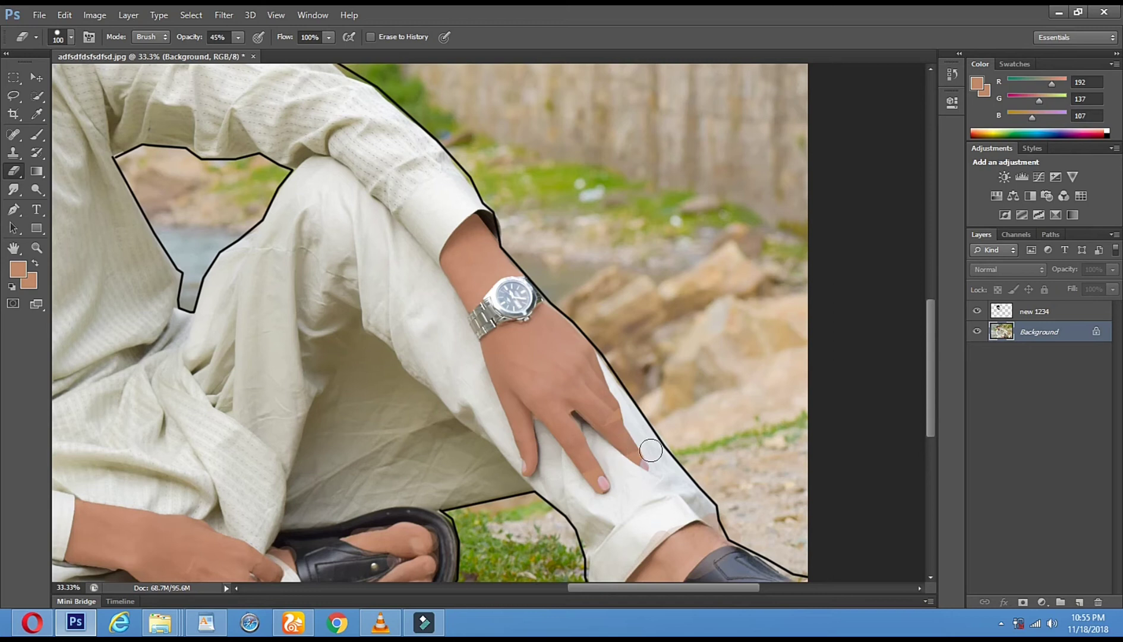
Quick-select the forearm above the watch, tint it with skin colour at 22% opacity, and clear the selection.
{"action": "left_click", "coordinate": [39, 136]}
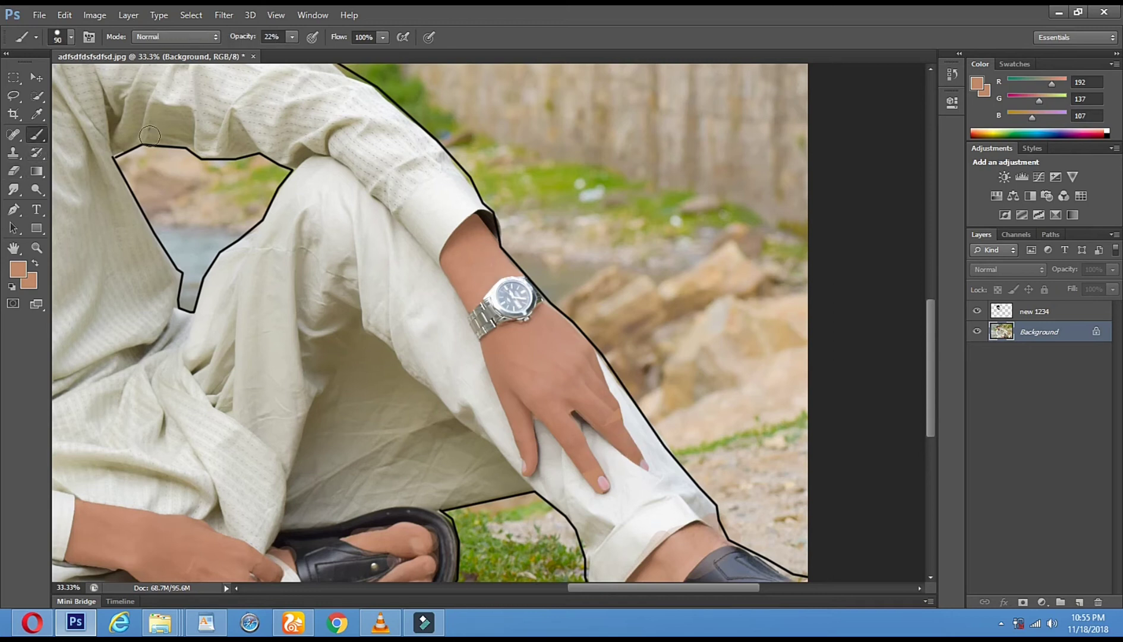
{"action": "left_click", "coordinate": [41, 95]}
{"action": "left_click", "coordinate": [485, 274]}
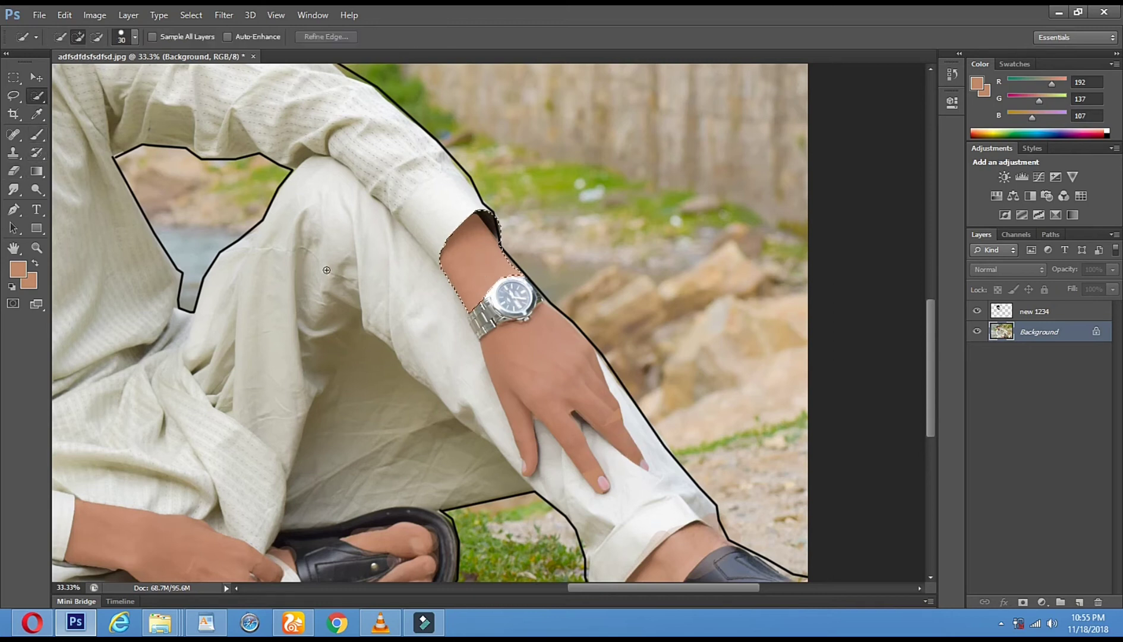
{"action": "left_click", "coordinate": [36, 136]}
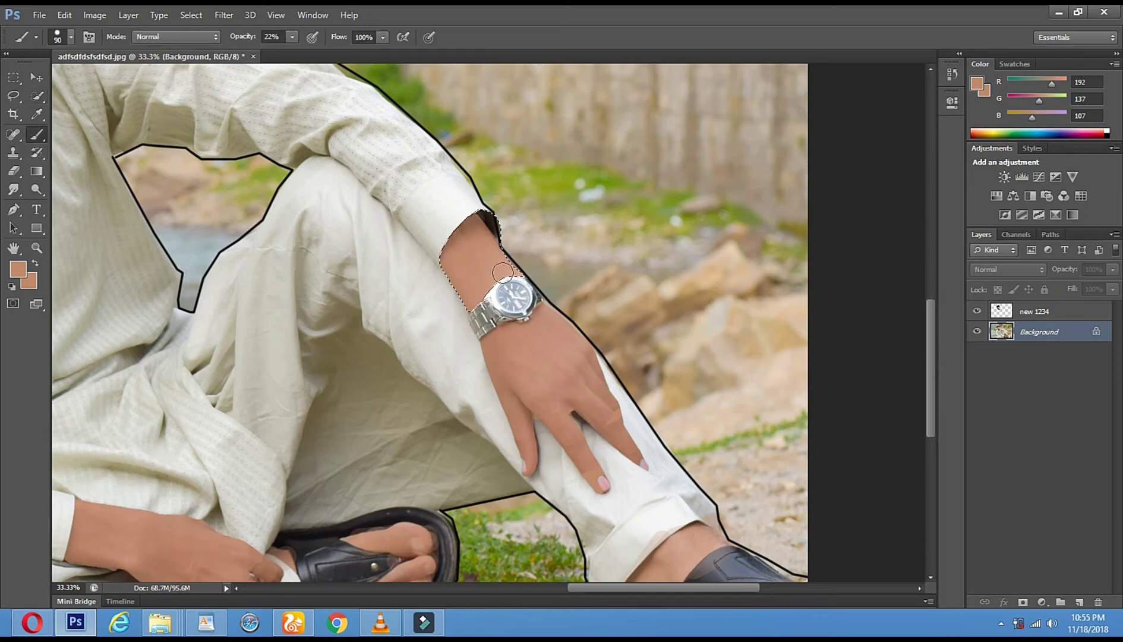
{"action": "left_click", "coordinate": [13, 95]}
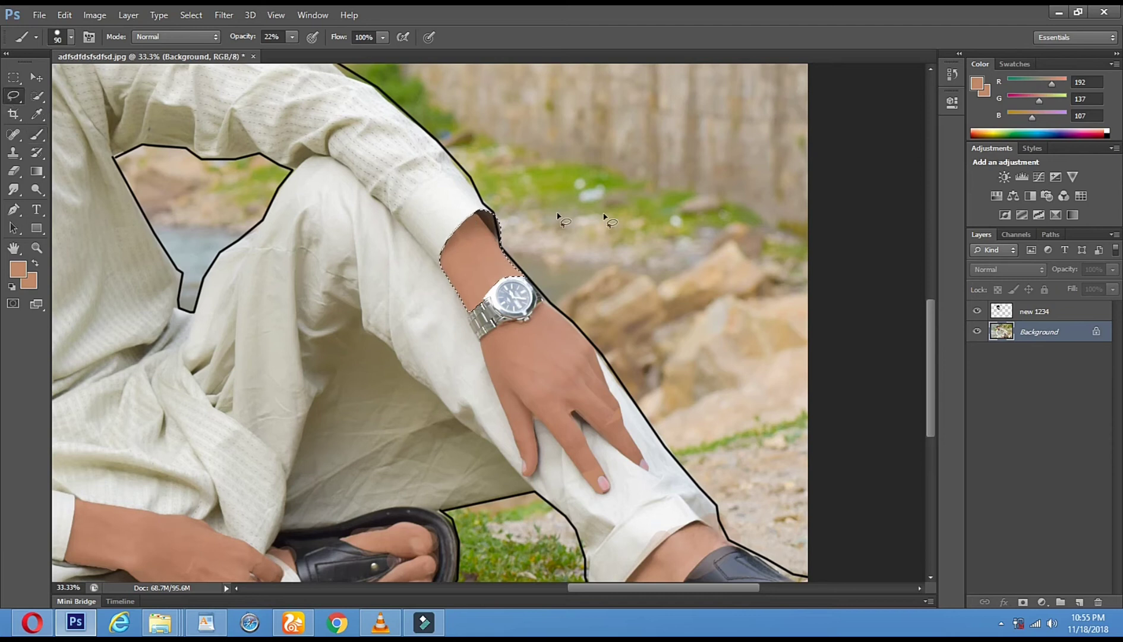
Quick-select the hand below the watch, tint it with skin colour at 22% opacity, and clear the selection.
{"action": "left_click", "coordinate": [36, 96]}
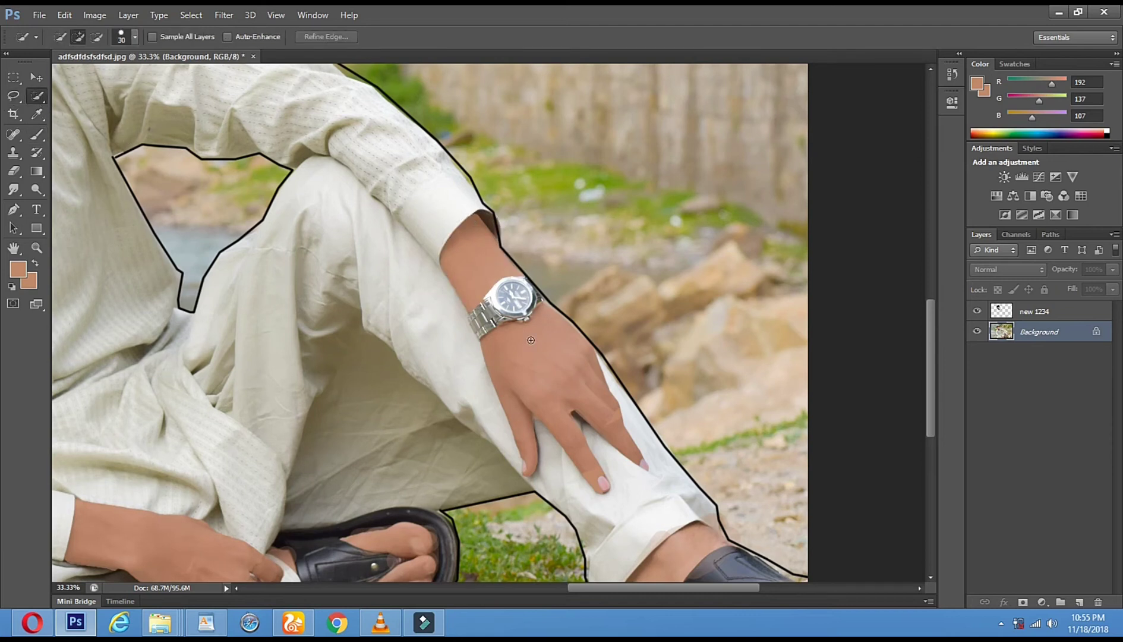
{"action": "left_click", "coordinate": [552, 391]}
{"action": "left_click", "coordinate": [37, 135]}
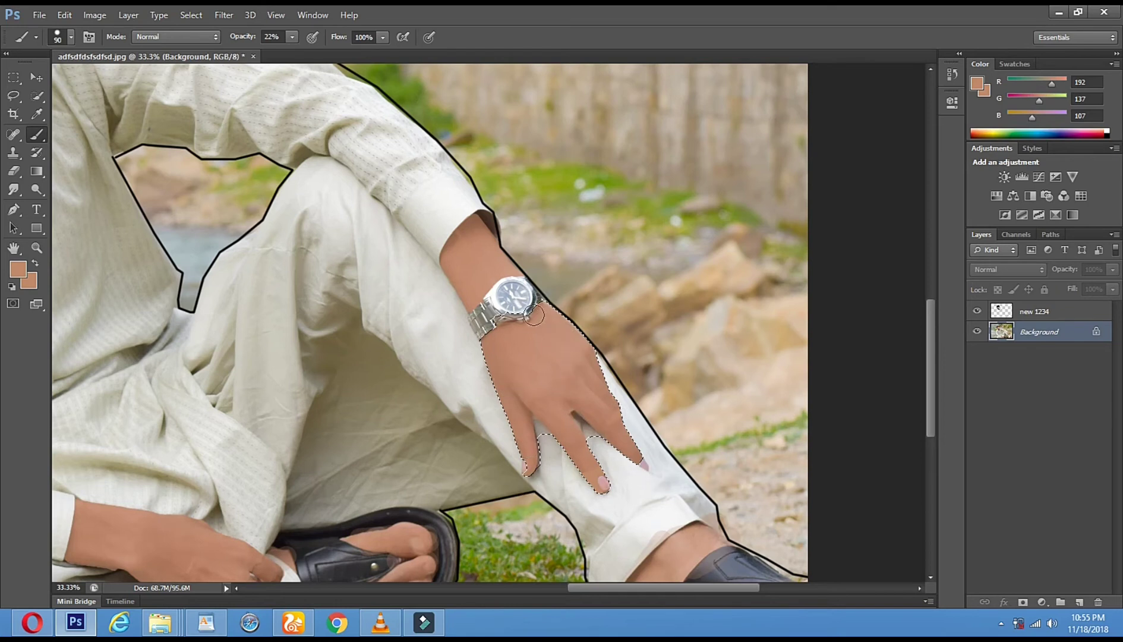
{"action": "left_click", "coordinate": [14, 95]}
{"action": "left_click", "coordinate": [364, 263]}
Sample the shirt's light grey (186, 186, 178) as the paint colour and set the brush size to 170 px.
{"action": "key", "text": "z"}
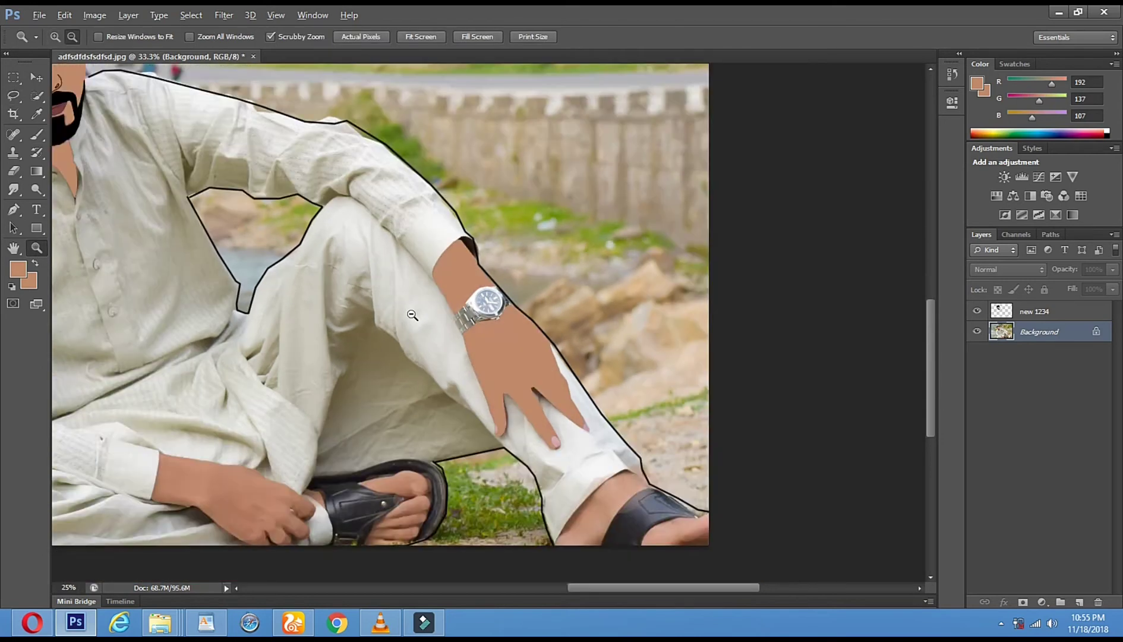
{"action": "key", "text": "ctrl+minus"}
{"action": "key", "text": "ctrl+minus"}
{"action": "key", "text": "ctrl+minus"}
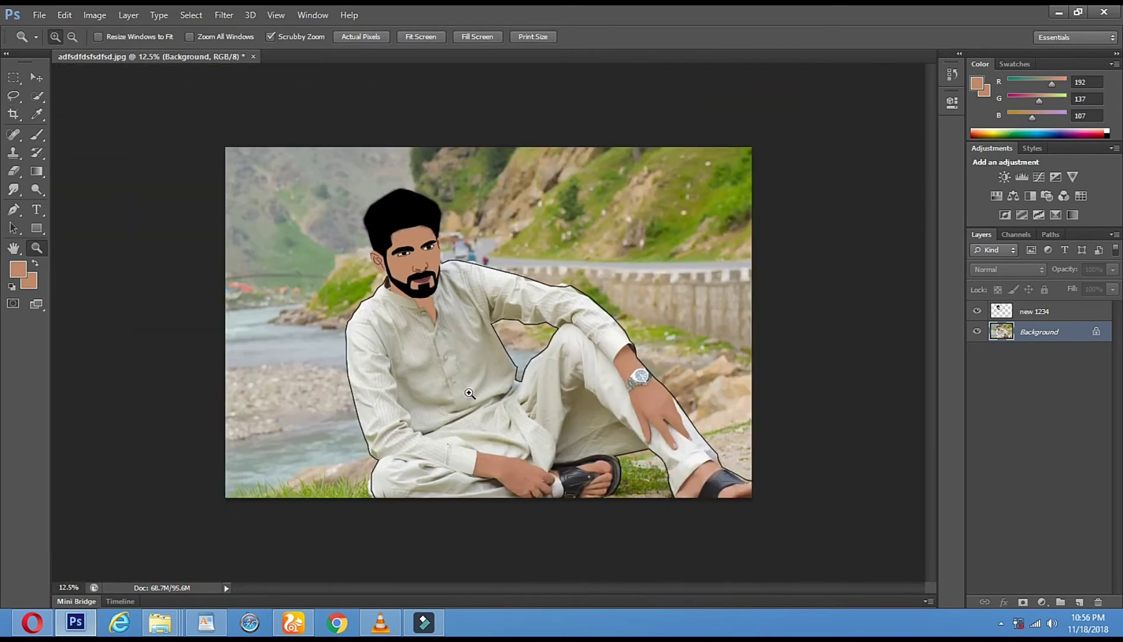
{"action": "left_click", "coordinate": [469, 393]}
{"action": "left_click", "coordinate": [470, 393]}
{"action": "left_click", "coordinate": [471, 392]}
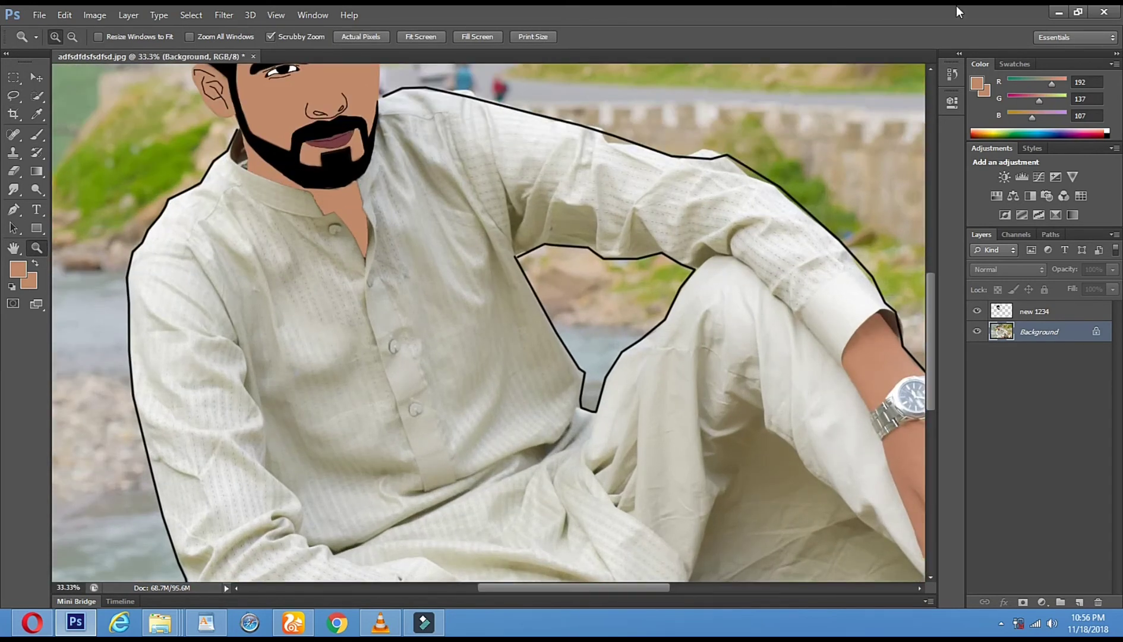
{"action": "left_click", "coordinate": [36, 114]}
{"action": "left_click", "coordinate": [233, 254]}
{"action": "left_click", "coordinate": [233, 254], "text": "alt"}
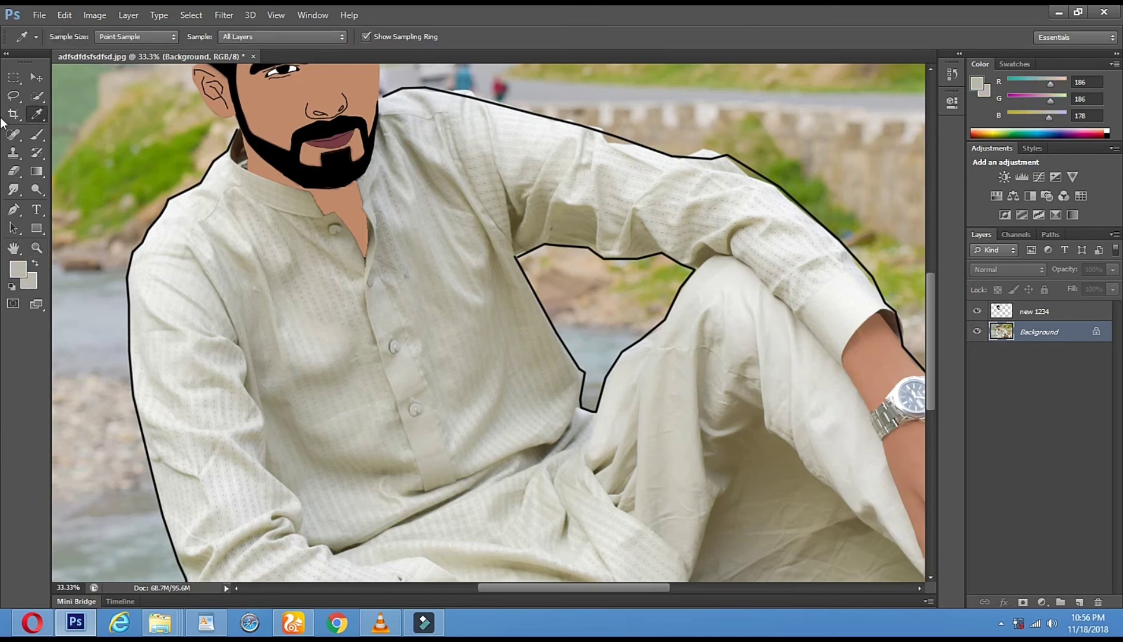
{"action": "left_click", "coordinate": [37, 134]}
{"action": "right_click", "coordinate": [332, 311]}
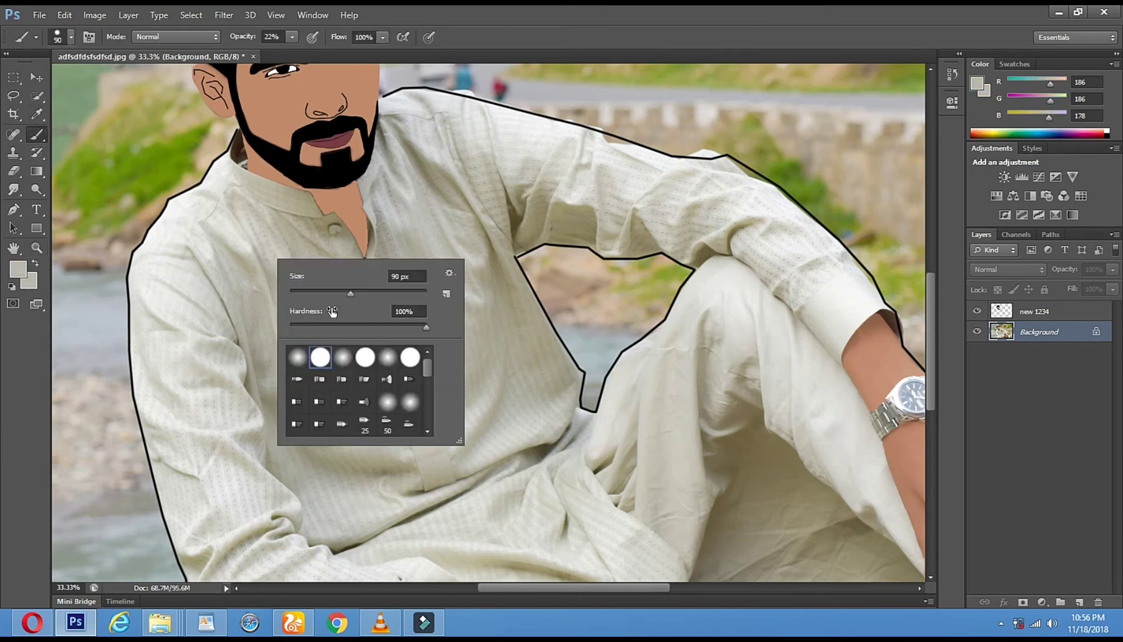
{"action": "key", "text": "Return"}
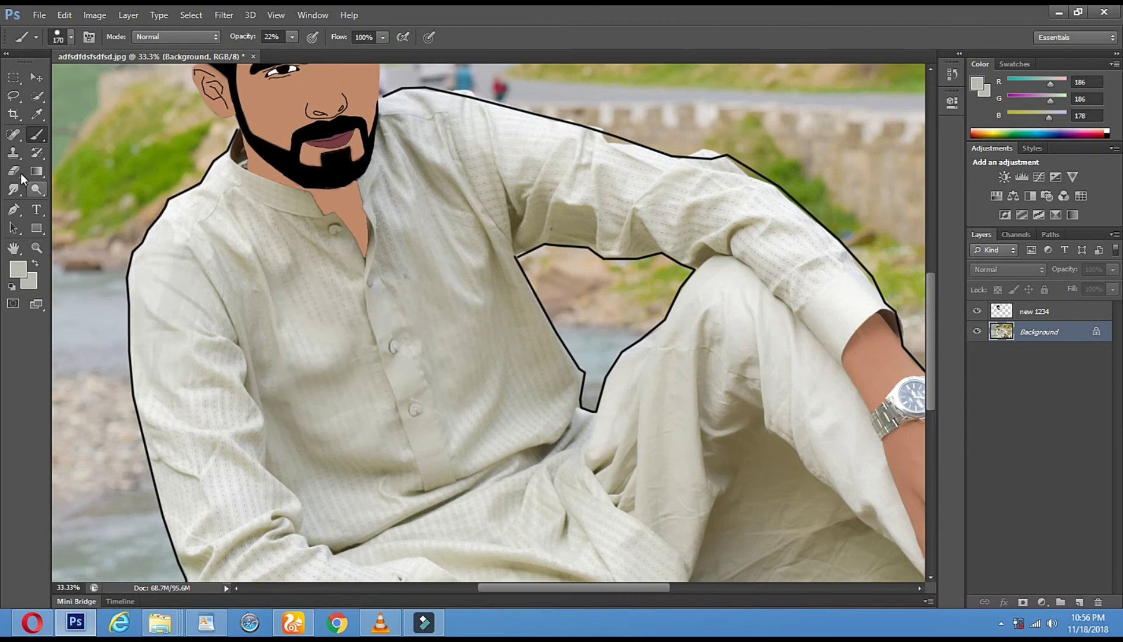
Try to smooth the fabric on the shirt's shoulder using a 349 px Smudge brush at 50% strength.
{"action": "left_click", "coordinate": [13, 191]}
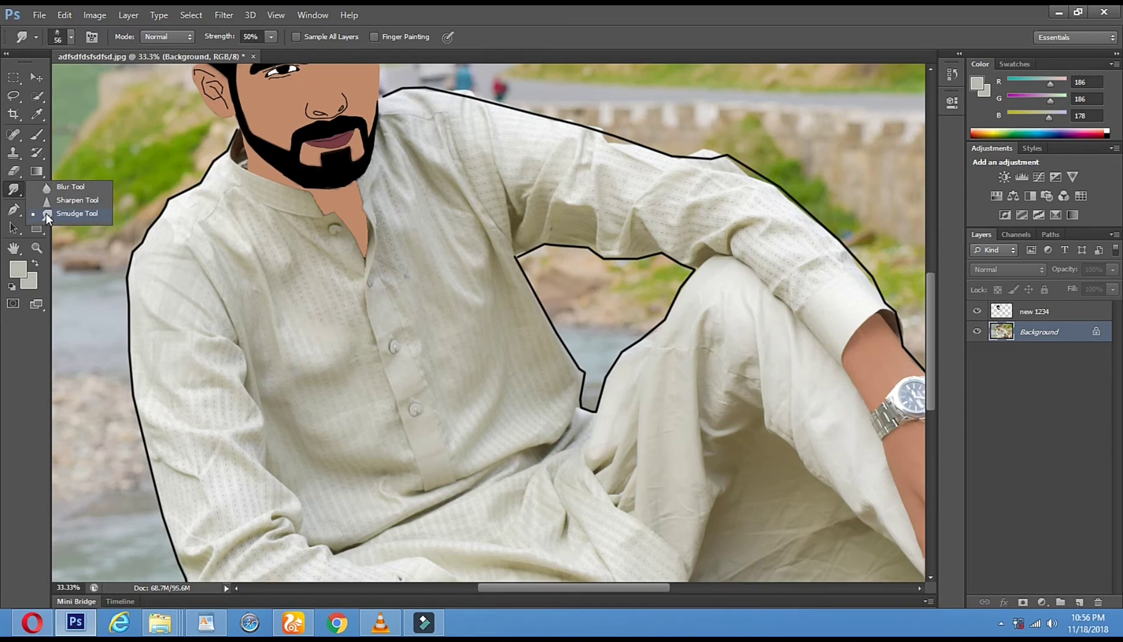
{"action": "left_click", "coordinate": [46, 212]}
{"action": "right_click", "coordinate": [296, 288]}
{"action": "left_click", "coordinate": [346, 388]}
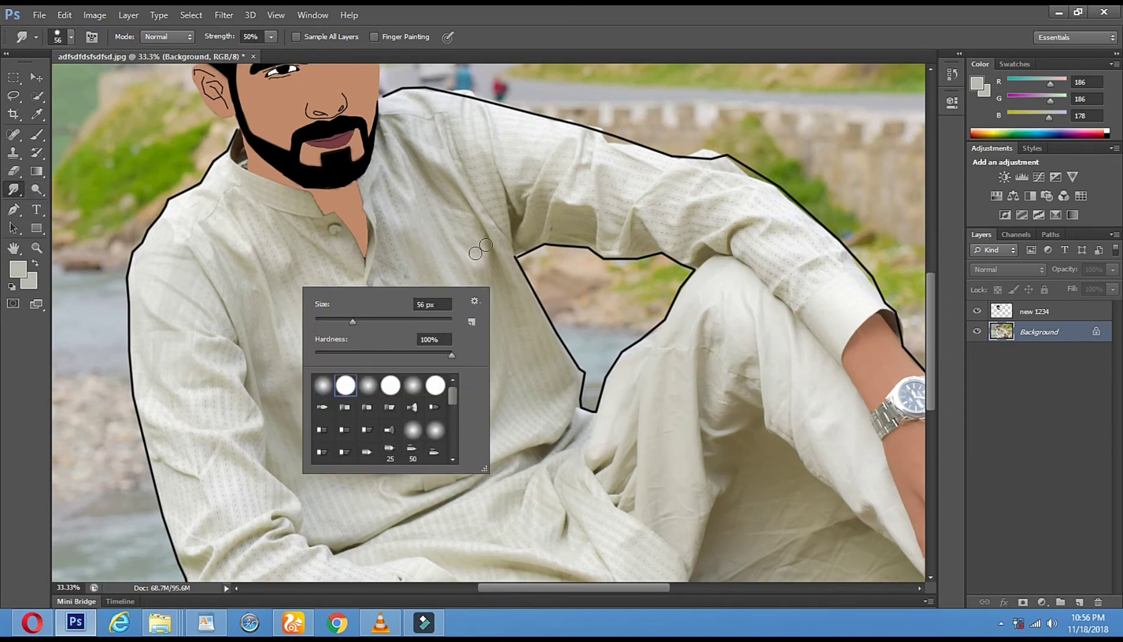
{"action": "key", "text": "Return"}
{"action": "right_click", "coordinate": [421, 251]}
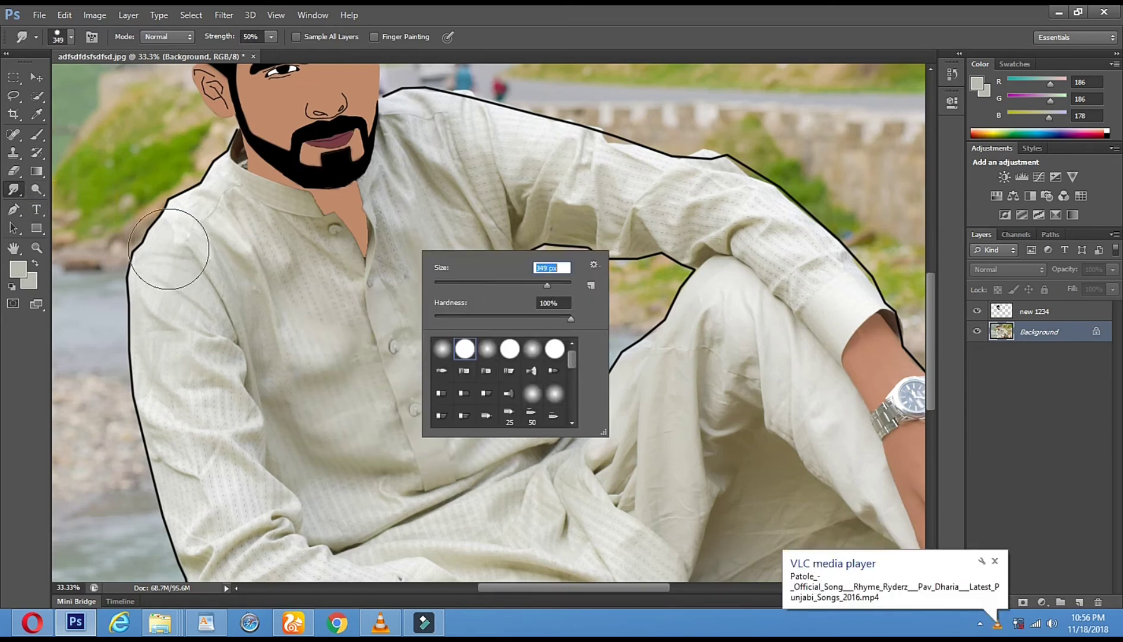
{"action": "key", "text": "Return"}
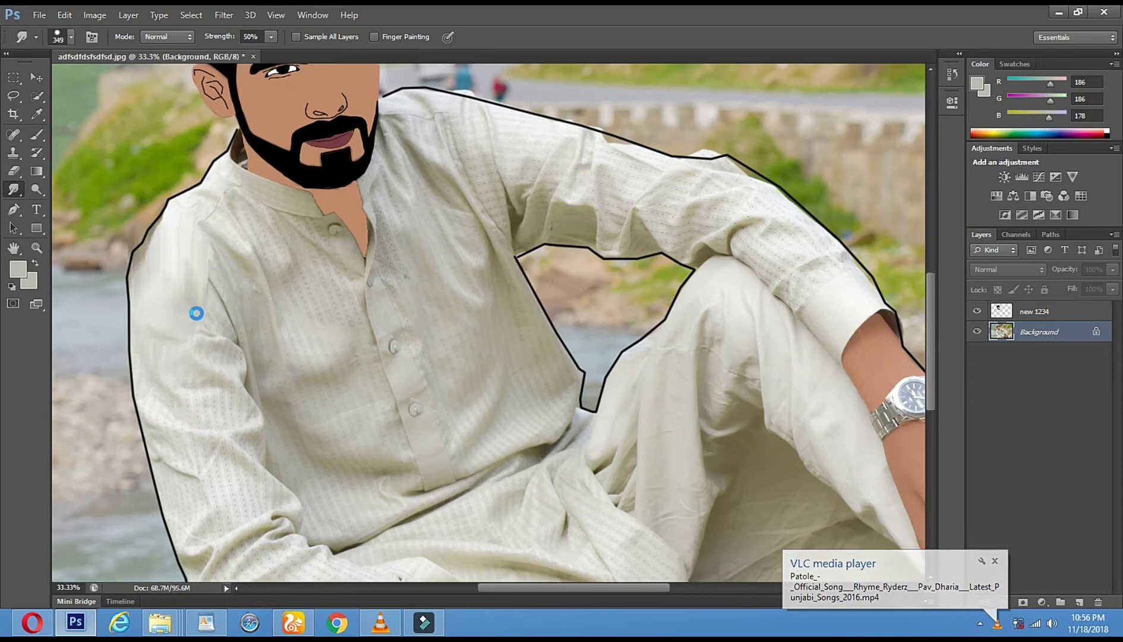
{"action": "left_click_drag", "start_coordinate": [201, 306], "coordinate": [239, 303]}
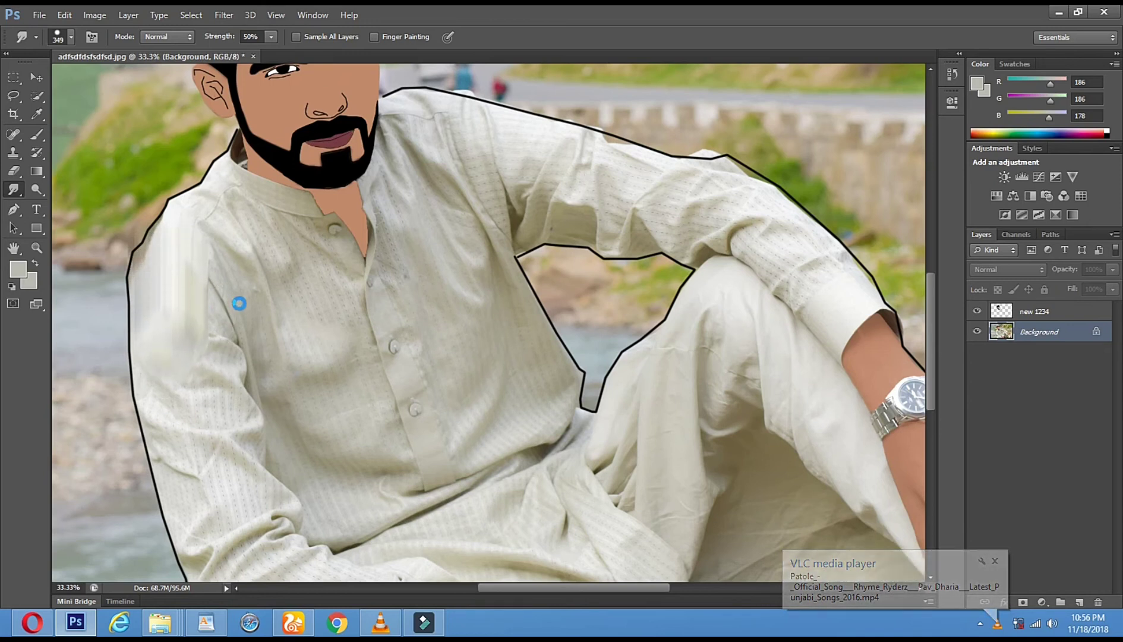
{"action": "key", "text": "ctrl+z"}
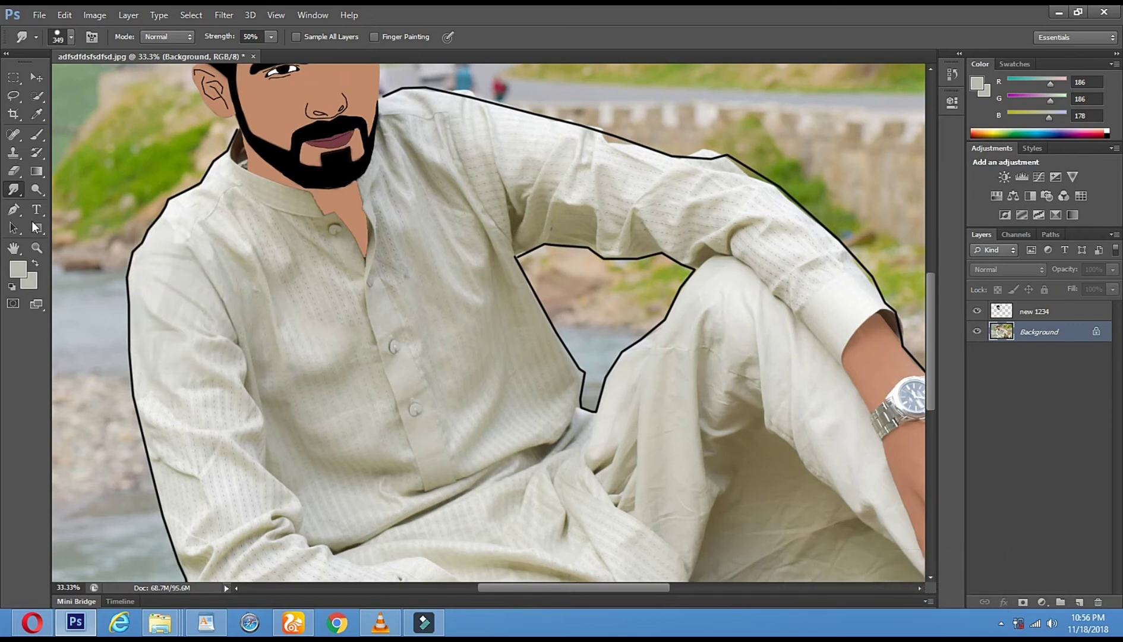
Set the brush opacity to 62% and paint the shoulder and outer sleeve of the lowered arm with the sampled grey.
{"action": "left_click", "coordinate": [37, 135]}
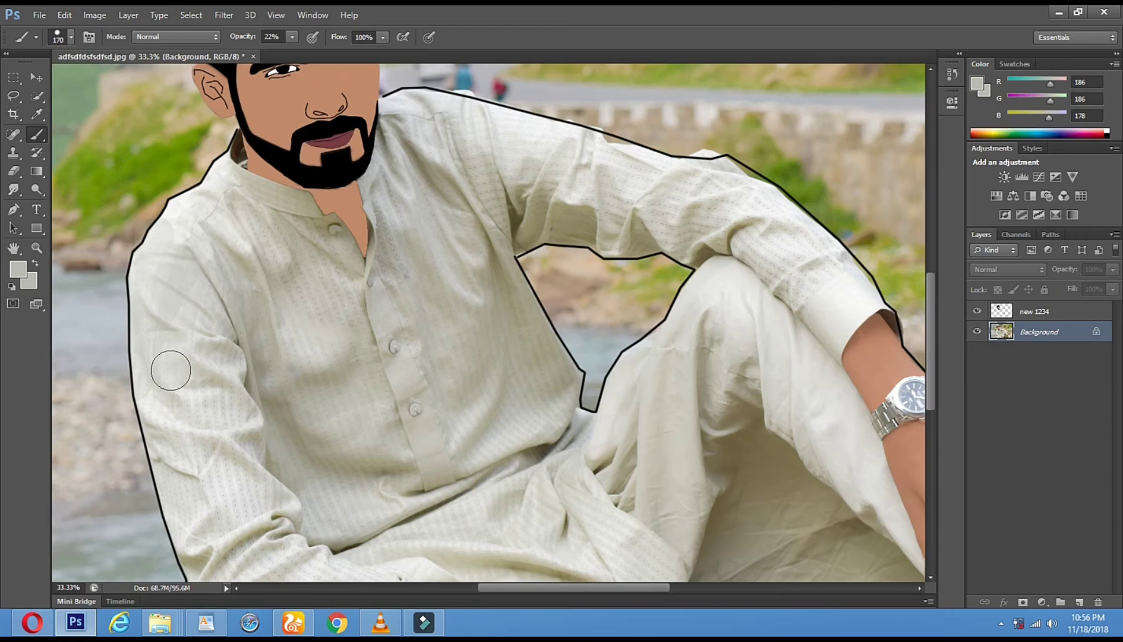
{"action": "left_click", "coordinate": [291, 39]}
{"action": "left_click_drag", "start_coordinate": [316, 55], "coordinate": [330, 55]}
{"action": "mouse_move", "coordinate": [145, 268]}
{"action": "left_mouse_down"}
{"action": "mouse_move", "coordinate": [136, 371]}
{"action": "mouse_move", "coordinate": [143, 275]}
{"action": "mouse_move", "coordinate": [150, 283]}
{"action": "mouse_move", "coordinate": [168, 256]}
{"action": "mouse_move", "coordinate": [168, 361]}
{"action": "mouse_move", "coordinate": [139, 279]}
{"action": "mouse_move", "coordinate": [181, 215]}
{"action": "mouse_move", "coordinate": [221, 181]}
{"action": "mouse_move", "coordinate": [159, 315]}
{"action": "mouse_move", "coordinate": [158, 393]}
{"action": "left_mouse_up"}
{"action": "key", "text": "ctrl+alt+z"}
{"action": "key", "text": "ctrl+alt+z"}
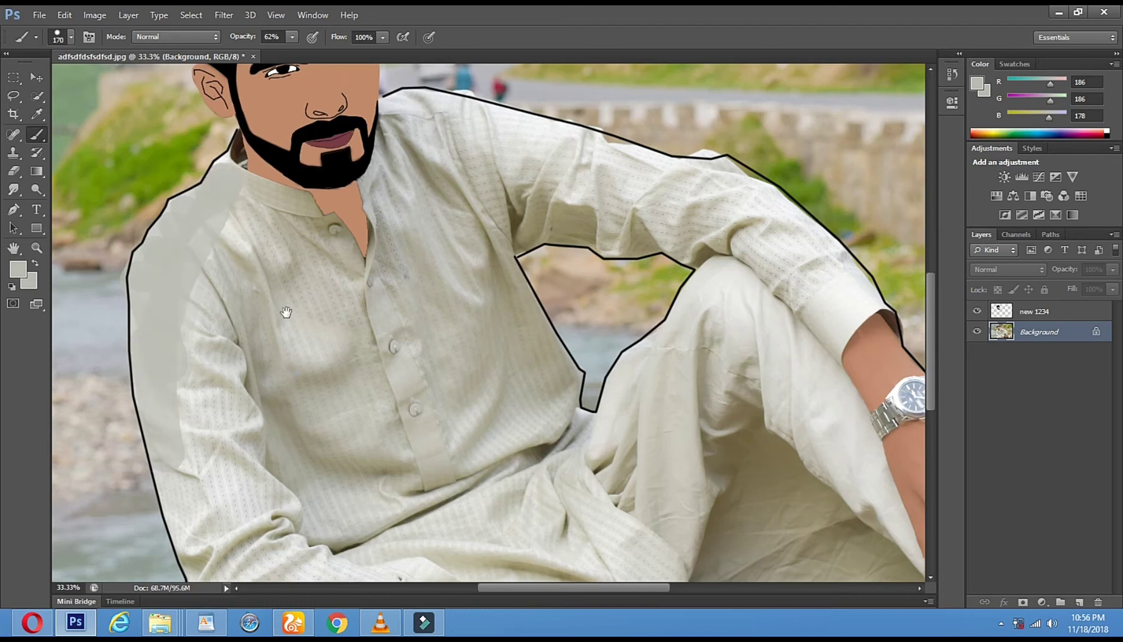
Set the brush size to 178 px and paint the lowered arm's remaining sleeve, cuff and the fabric beneath it grey.
{"action": "left_click_drag", "start_coordinate": [283, 310], "coordinate": [278, 263]}
{"action": "right_click", "coordinate": [412, 271]}
{"action": "left_click_drag", "start_coordinate": [518, 303], "coordinate": [524, 303]}
{"action": "mouse_move", "coordinate": [214, 197]}
{"action": "left_mouse_down"}
{"action": "mouse_move", "coordinate": [223, 300]}
{"action": "mouse_move", "coordinate": [174, 233]}
{"action": "mouse_move", "coordinate": [158, 311]}
{"action": "mouse_move", "coordinate": [197, 433]}
{"action": "mouse_move", "coordinate": [218, 436]}
{"action": "mouse_move", "coordinate": [201, 531]}
{"action": "mouse_move", "coordinate": [238, 463]}
{"action": "mouse_move", "coordinate": [249, 522]}
{"action": "mouse_move", "coordinate": [288, 551]}
{"action": "mouse_move", "coordinate": [321, 529]}
{"action": "mouse_move", "coordinate": [387, 572]}
{"action": "mouse_move", "coordinate": [426, 519]}
{"action": "mouse_move", "coordinate": [441, 432]}
{"action": "mouse_move", "coordinate": [383, 469]}
{"action": "mouse_move", "coordinate": [240, 393]}
{"action": "mouse_move", "coordinate": [239, 451]}
{"action": "mouse_move", "coordinate": [187, 171]}
{"action": "mouse_move", "coordinate": [175, 272]}
{"action": "mouse_move", "coordinate": [181, 150]}
{"action": "mouse_move", "coordinate": [206, 88]}
{"action": "left_mouse_up"}
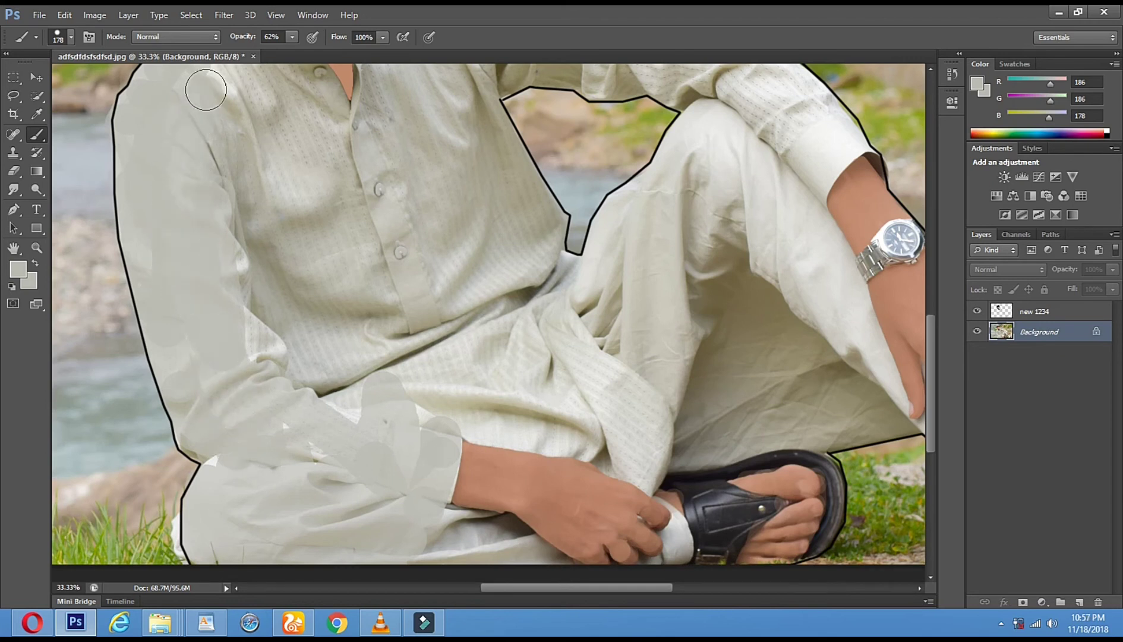
Paint the shirt's chest and front on both sides of the button placket with the grey.
{"action": "left_click_drag", "start_coordinate": [328, 227], "coordinate": [316, 346]}
{"action": "mouse_move", "coordinate": [201, 188]}
{"action": "left_mouse_down"}
{"action": "mouse_move", "coordinate": [221, 158]}
{"action": "mouse_move", "coordinate": [260, 175]}
{"action": "mouse_move", "coordinate": [300, 220]}
{"action": "mouse_move", "coordinate": [201, 201]}
{"action": "mouse_move", "coordinate": [243, 244]}
{"action": "mouse_move", "coordinate": [252, 483]}
{"action": "mouse_move", "coordinate": [315, 443]}
{"action": "left_mouse_up"}
{"action": "mouse_move", "coordinate": [284, 221]}
{"action": "left_mouse_down"}
{"action": "mouse_move", "coordinate": [354, 427]}
{"action": "mouse_move", "coordinate": [357, 474]}
{"action": "mouse_move", "coordinate": [304, 293]}
{"action": "mouse_move", "coordinate": [309, 408]}
{"action": "mouse_move", "coordinate": [325, 299]}
{"action": "left_mouse_up"}
Paint the sleeve of the arm resting on the knee grey, from the shoulder towards the cuff.
{"action": "mouse_move", "coordinate": [389, 221]}
{"action": "left_mouse_down"}
{"action": "mouse_move", "coordinate": [446, 426]}
{"action": "mouse_move", "coordinate": [480, 378]}
{"action": "mouse_move", "coordinate": [451, 216]}
{"action": "mouse_move", "coordinate": [521, 341]}
{"action": "mouse_move", "coordinate": [509, 391]}
{"action": "mouse_move", "coordinate": [443, 423]}
{"action": "mouse_move", "coordinate": [446, 492]}
{"action": "mouse_move", "coordinate": [547, 529]}
{"action": "mouse_move", "coordinate": [544, 464]}
{"action": "mouse_move", "coordinate": [591, 514]}
{"action": "mouse_move", "coordinate": [519, 465]}
{"action": "mouse_move", "coordinate": [523, 579]}
{"action": "left_mouse_up"}
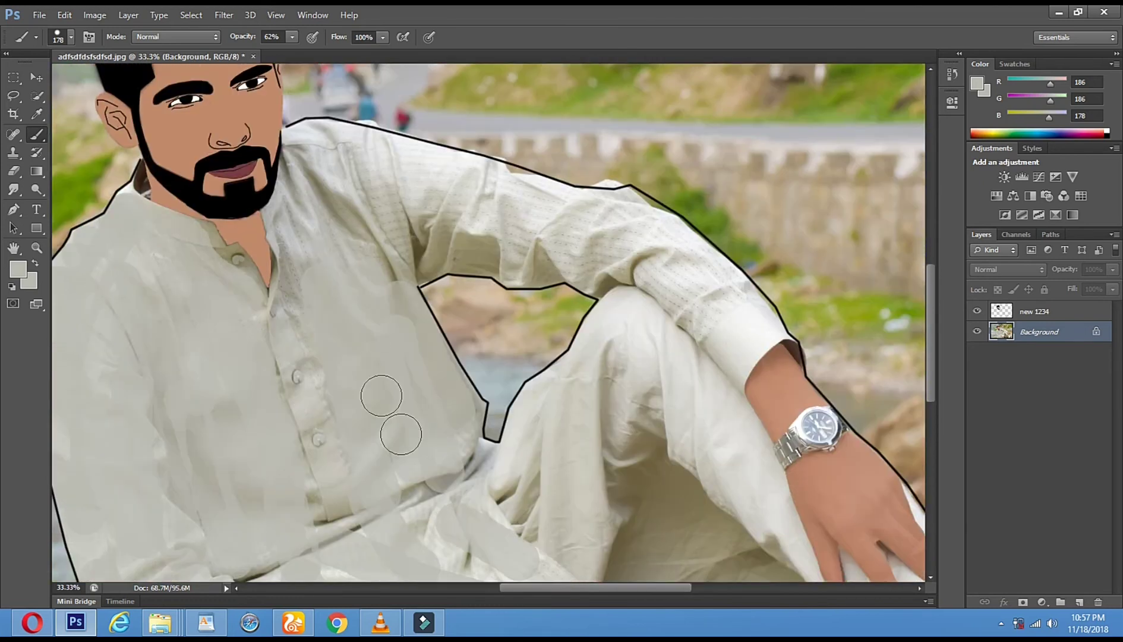
{"action": "mouse_move", "coordinate": [553, 200]}
{"action": "left_mouse_down"}
{"action": "mouse_move", "coordinate": [618, 218]}
{"action": "mouse_move", "coordinate": [703, 268]}
{"action": "mouse_move", "coordinate": [727, 296]}
{"action": "left_mouse_up"}
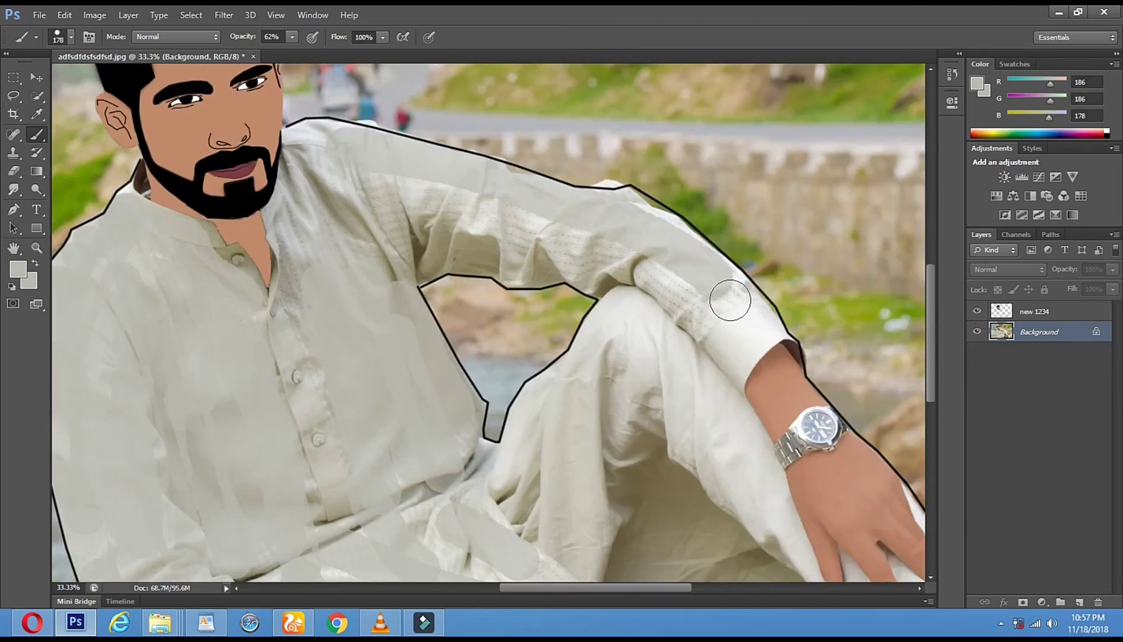
{"action": "mouse_move", "coordinate": [378, 186]}
{"action": "left_mouse_down"}
{"action": "mouse_move", "coordinate": [703, 291]}
{"action": "mouse_move", "coordinate": [376, 233]}
{"action": "mouse_move", "coordinate": [596, 257]}
{"action": "mouse_move", "coordinate": [640, 280]}
{"action": "mouse_move", "coordinate": [375, 184]}
{"action": "mouse_move", "coordinate": [337, 153]}
{"action": "mouse_move", "coordinate": [303, 256]}
{"action": "mouse_move", "coordinate": [317, 231]}
{"action": "left_mouse_up"}
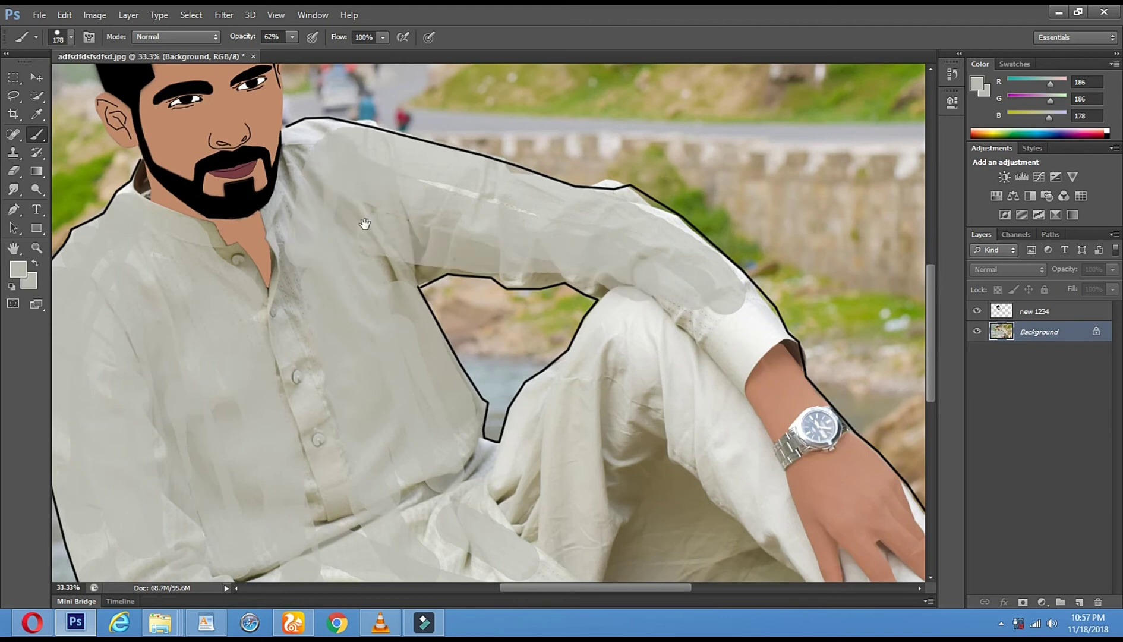
Paint the trouser legs and the shirt's button placket with the same grey.
{"action": "left_click_drag", "start_coordinate": [389, 313], "coordinate": [344, 158]}
{"action": "mouse_move", "coordinate": [552, 383]}
{"action": "left_mouse_down"}
{"action": "mouse_move", "coordinate": [496, 289]}
{"action": "mouse_move", "coordinate": [559, 204]}
{"action": "mouse_move", "coordinate": [617, 229]}
{"action": "mouse_move", "coordinate": [705, 339]}
{"action": "left_mouse_up"}
{"action": "mouse_move", "coordinate": [508, 331]}
{"action": "left_mouse_down"}
{"action": "mouse_move", "coordinate": [586, 240]}
{"action": "mouse_move", "coordinate": [523, 341]}
{"action": "mouse_move", "coordinate": [569, 356]}
{"action": "mouse_move", "coordinate": [500, 379]}
{"action": "mouse_move", "coordinate": [563, 412]}
{"action": "mouse_move", "coordinate": [655, 417]}
{"action": "mouse_move", "coordinate": [554, 461]}
{"action": "mouse_move", "coordinate": [712, 461]}
{"action": "mouse_move", "coordinate": [597, 441]}
{"action": "mouse_move", "coordinate": [622, 440]}
{"action": "mouse_move", "coordinate": [421, 434]}
{"action": "mouse_move", "coordinate": [540, 429]}
{"action": "mouse_move", "coordinate": [414, 405]}
{"action": "mouse_move", "coordinate": [332, 356]}
{"action": "mouse_move", "coordinate": [486, 350]}
{"action": "mouse_move", "coordinate": [355, 365]}
{"action": "mouse_move", "coordinate": [512, 367]}
{"action": "mouse_move", "coordinate": [336, 429]}
{"action": "mouse_move", "coordinate": [500, 477]}
{"action": "mouse_move", "coordinate": [536, 391]}
{"action": "mouse_move", "coordinate": [463, 345]}
{"action": "mouse_move", "coordinate": [502, 244]}
{"action": "mouse_move", "coordinate": [576, 171]}
{"action": "mouse_move", "coordinate": [612, 186]}
{"action": "mouse_move", "coordinate": [680, 260]}
{"action": "mouse_move", "coordinate": [755, 425]}
{"action": "left_mouse_up"}
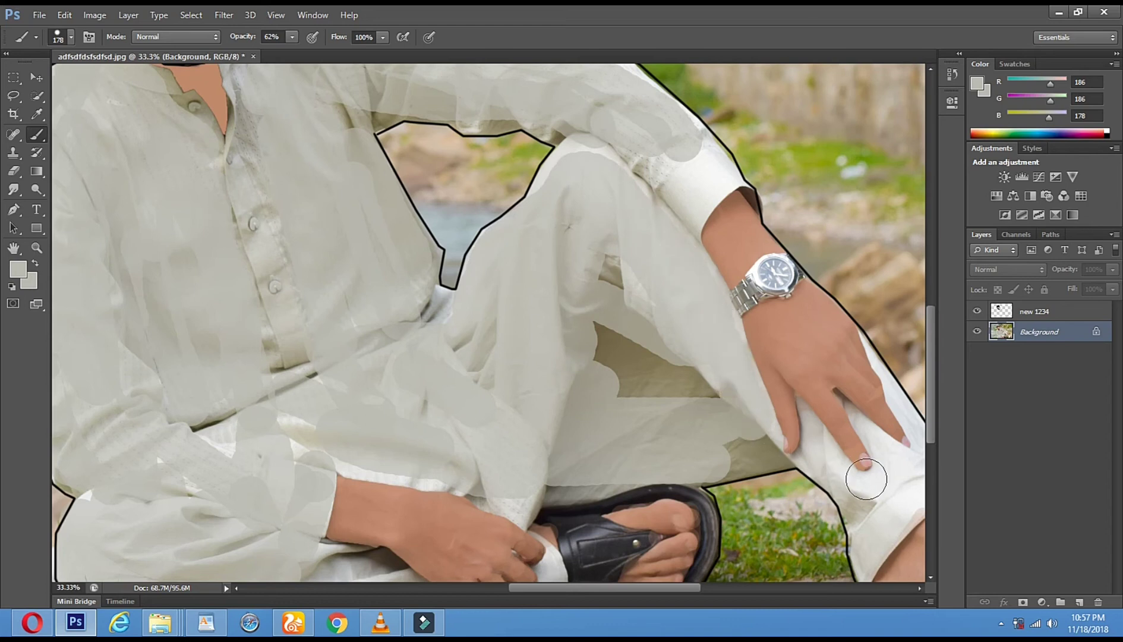
{"action": "mouse_move", "coordinate": [313, 406]}
{"action": "left_mouse_down"}
{"action": "mouse_move", "coordinate": [281, 328]}
{"action": "mouse_move", "coordinate": [266, 220]}
{"action": "mouse_move", "coordinate": [243, 306]}
{"action": "mouse_move", "coordinate": [220, 278]}
{"action": "mouse_move", "coordinate": [233, 140]}
{"action": "left_mouse_up"}
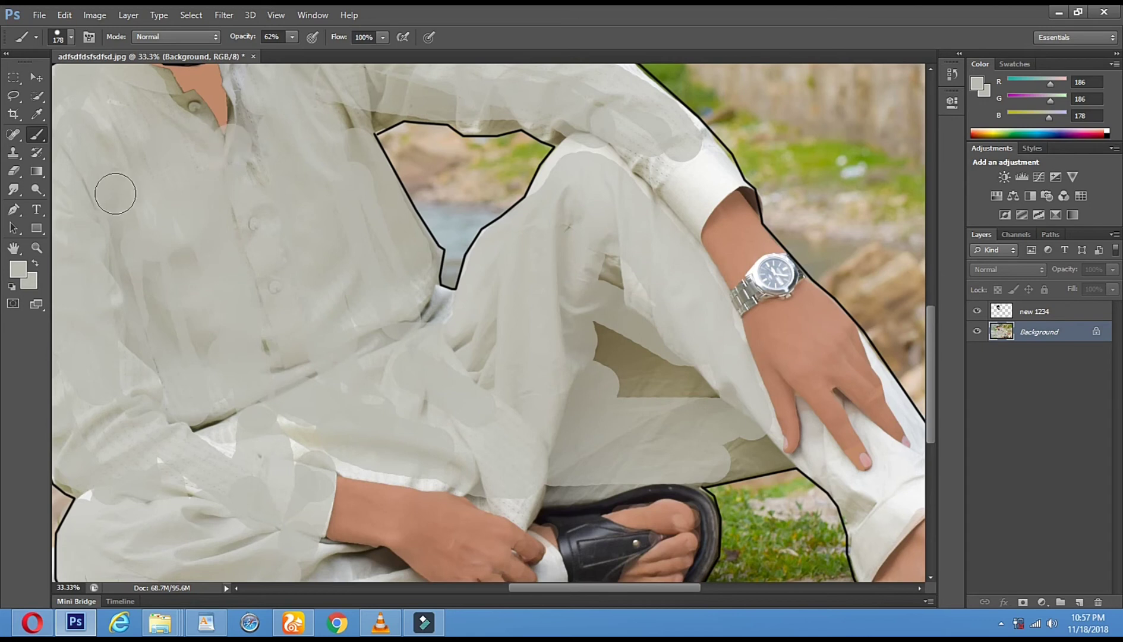
Zoom out to 12.5% to examine the whole painted figure against its background.
{"action": "left_click", "coordinate": [37, 248]}
{"action": "left_click", "coordinate": [484, 297], "text": "alt"}
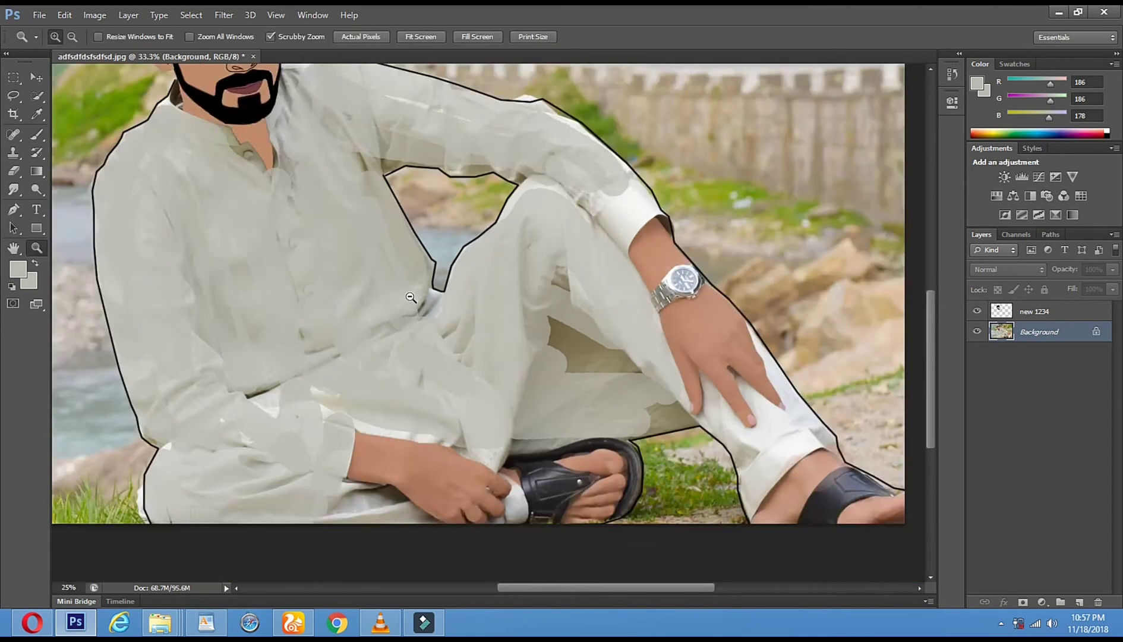
{"action": "left_click", "coordinate": [485, 297]}
{"action": "left_click", "coordinate": [469, 291]}
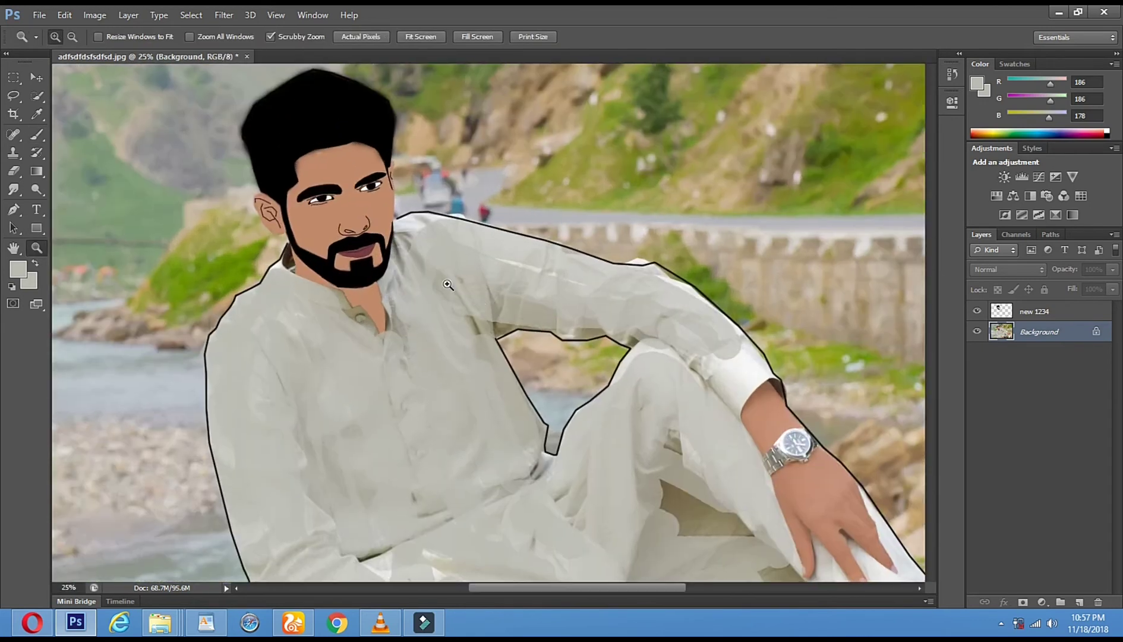
{"action": "left_click", "coordinate": [448, 284], "text": "alt"}
{"action": "left_click", "coordinate": [447, 285], "text": "alt"}
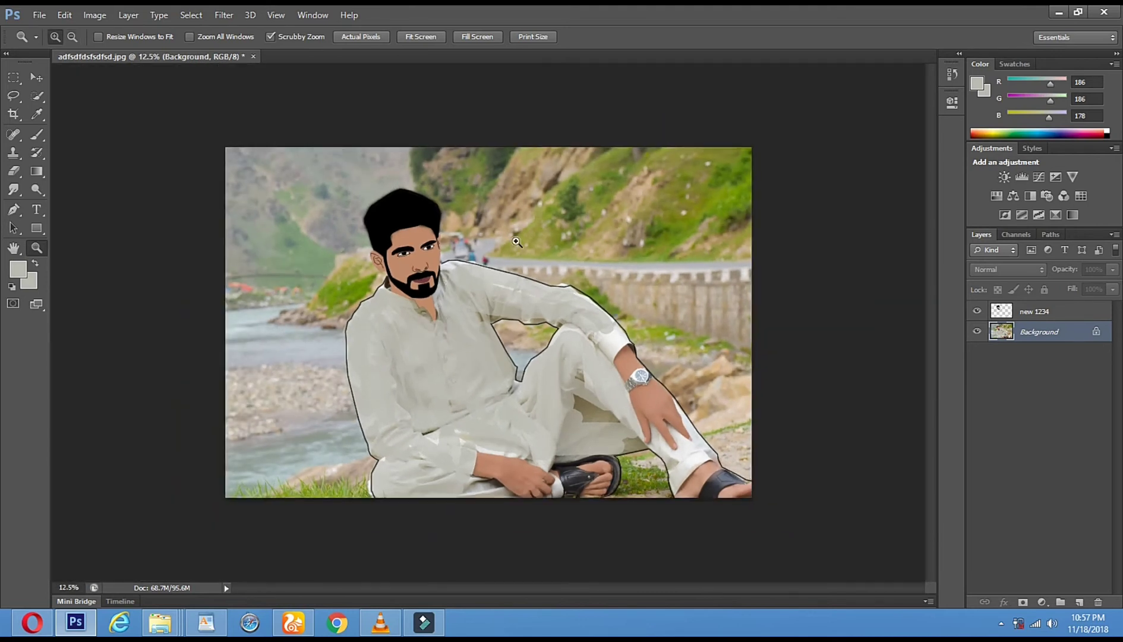
{"action": "left_click", "coordinate": [92, 15]}
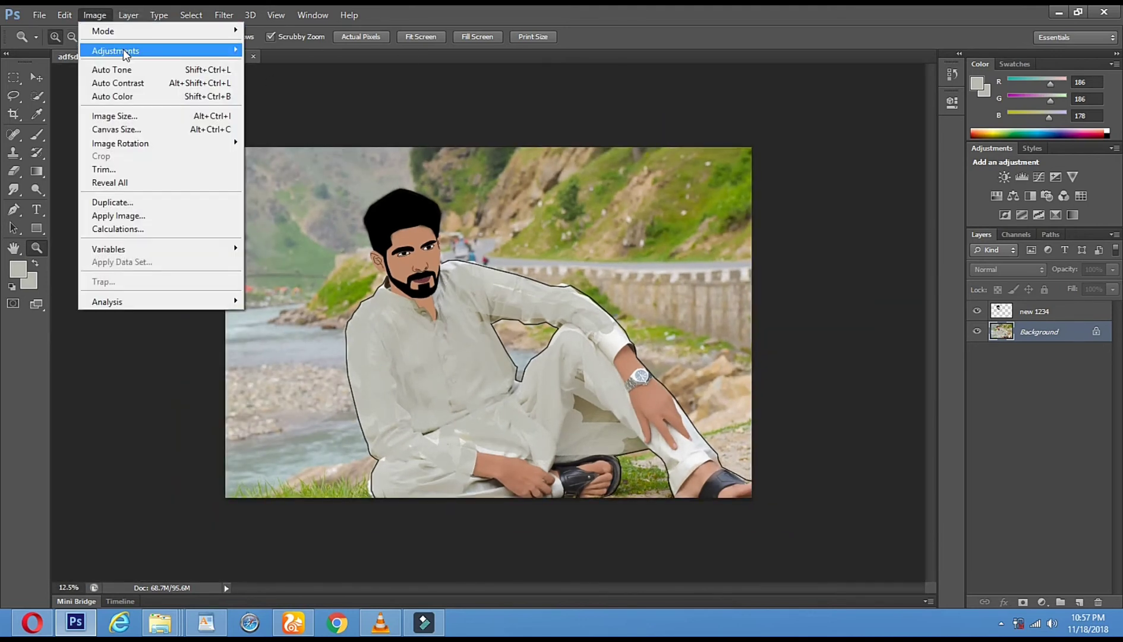
{"action": "mouse_move", "coordinate": [125, 52]}
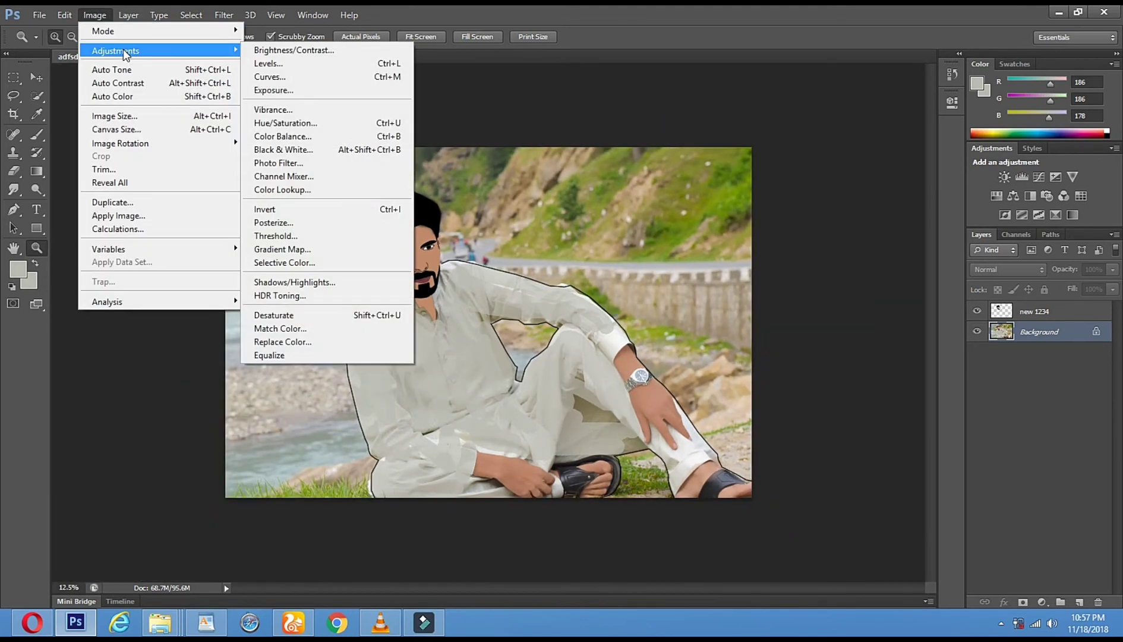
Switch to VLC media player, skip to the next track and return to the image.
{"action": "left_click", "coordinate": [381, 622]}
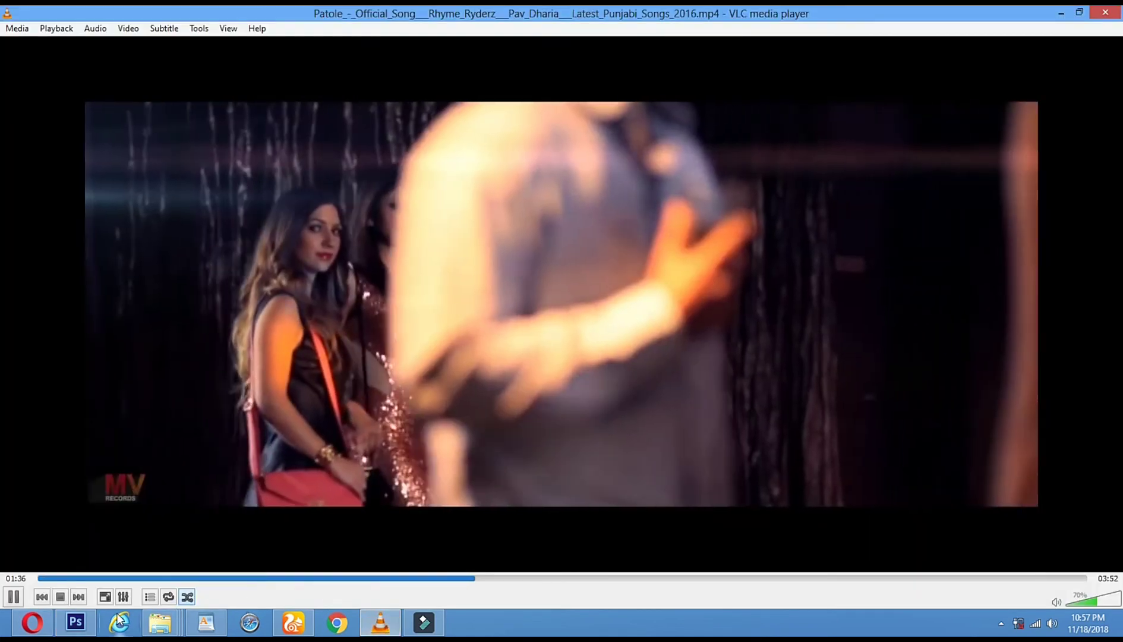
{"action": "key", "text": "n"}
{"action": "key", "text": "alt+Tab"}
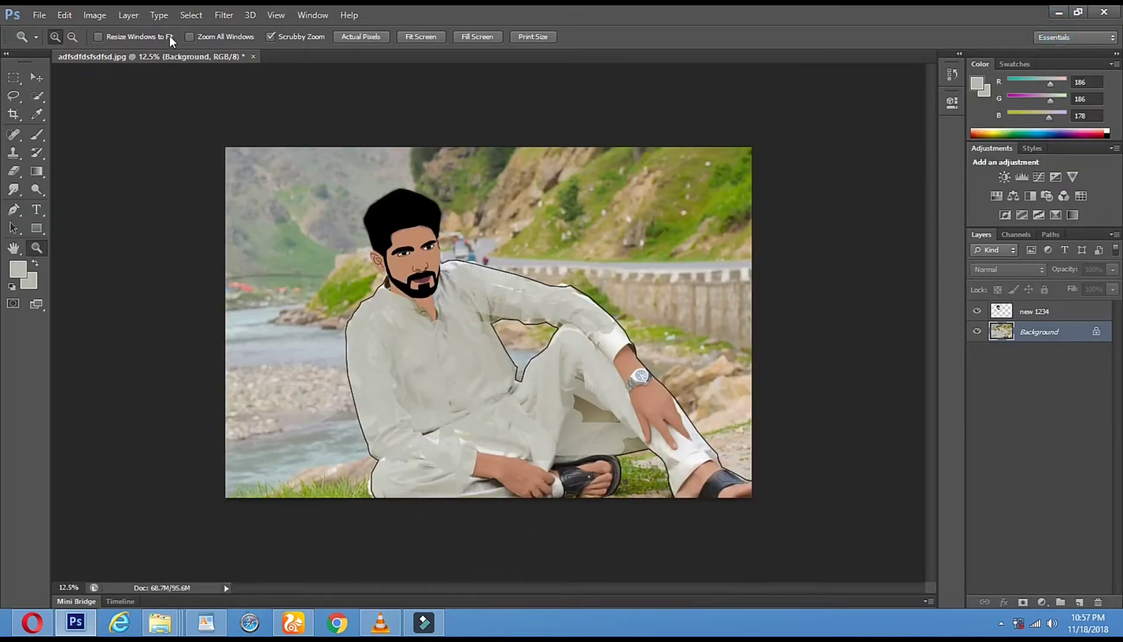
Start the HDR Toning adjustment on the image and accept flattening its layers.
{"action": "left_click", "coordinate": [102, 18]}
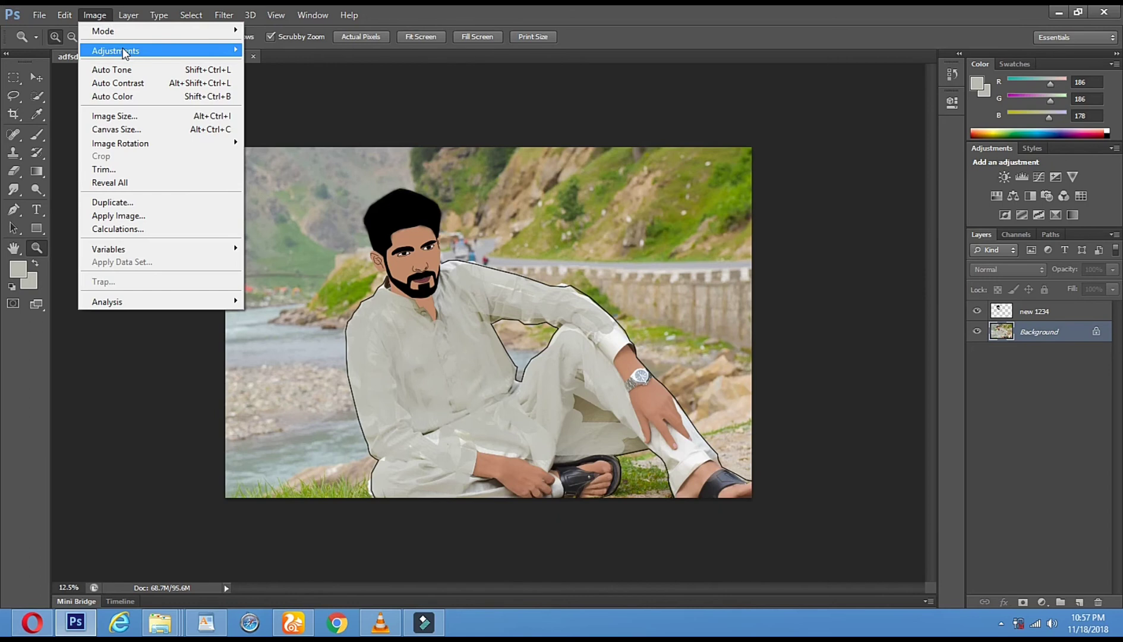
{"action": "mouse_move", "coordinate": [125, 52]}
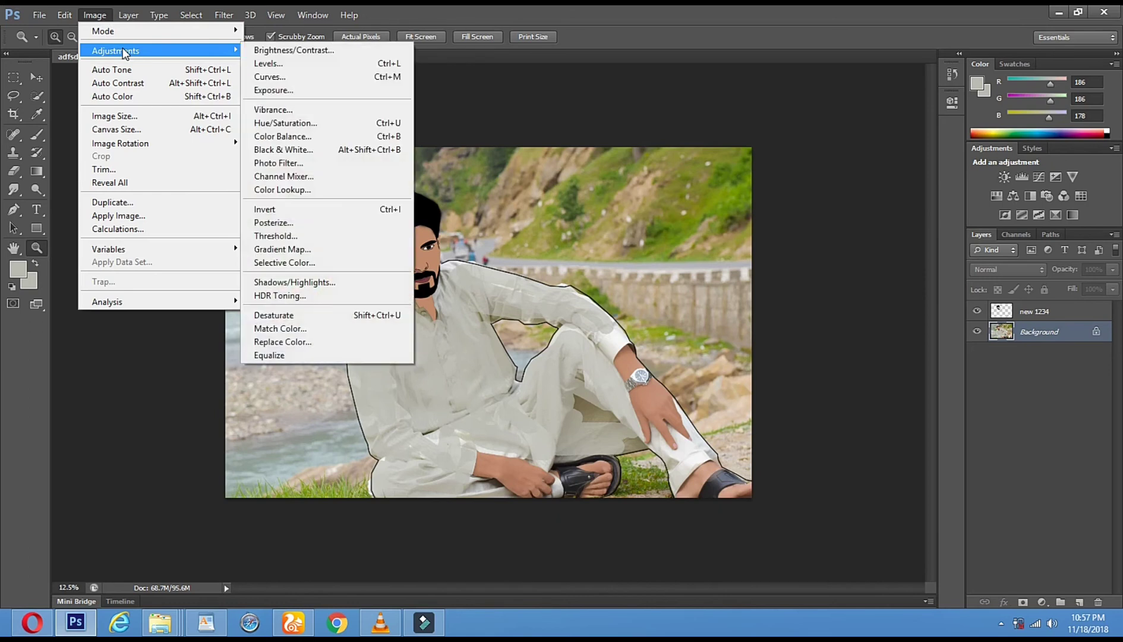
{"action": "left_click", "coordinate": [295, 296]}
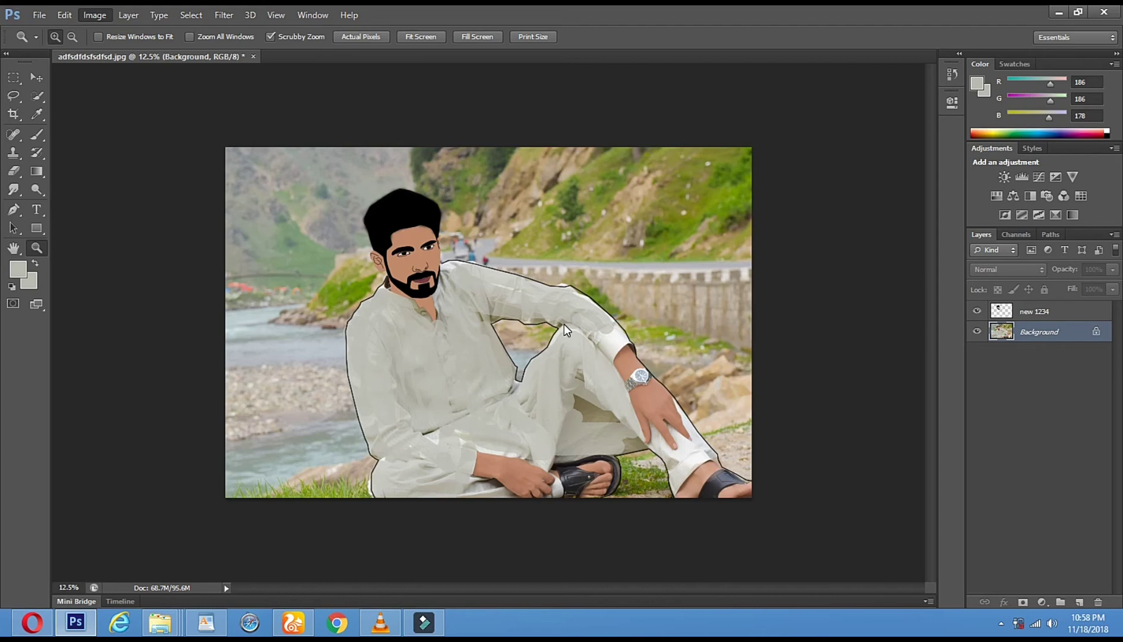
{"action": "left_click", "coordinate": [609, 365]}
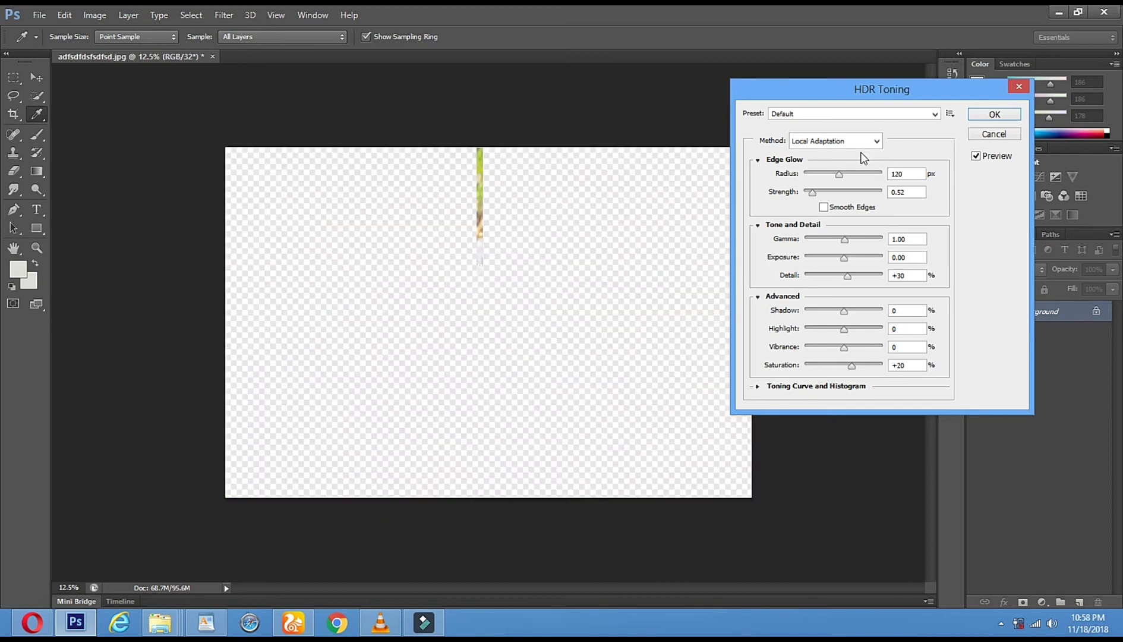
{"action": "left_click", "coordinate": [381, 622]}
{"action": "scroll", "coordinate": [526, 434], "scroll_direction": "up", "scroll_amount": 2}
{"action": "left_click", "coordinate": [1061, 12]}
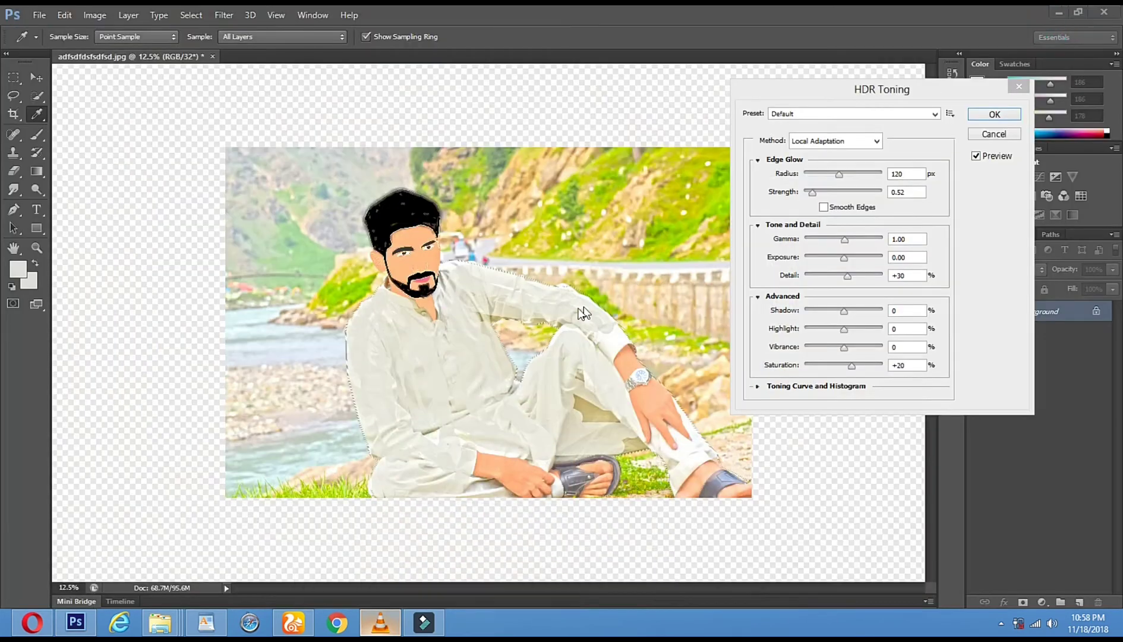
Set the HDR edge glow to radius 265 px and strength 2.91, with gamma 0.60 and exposure +0.95.
{"action": "left_click", "coordinate": [816, 173]}
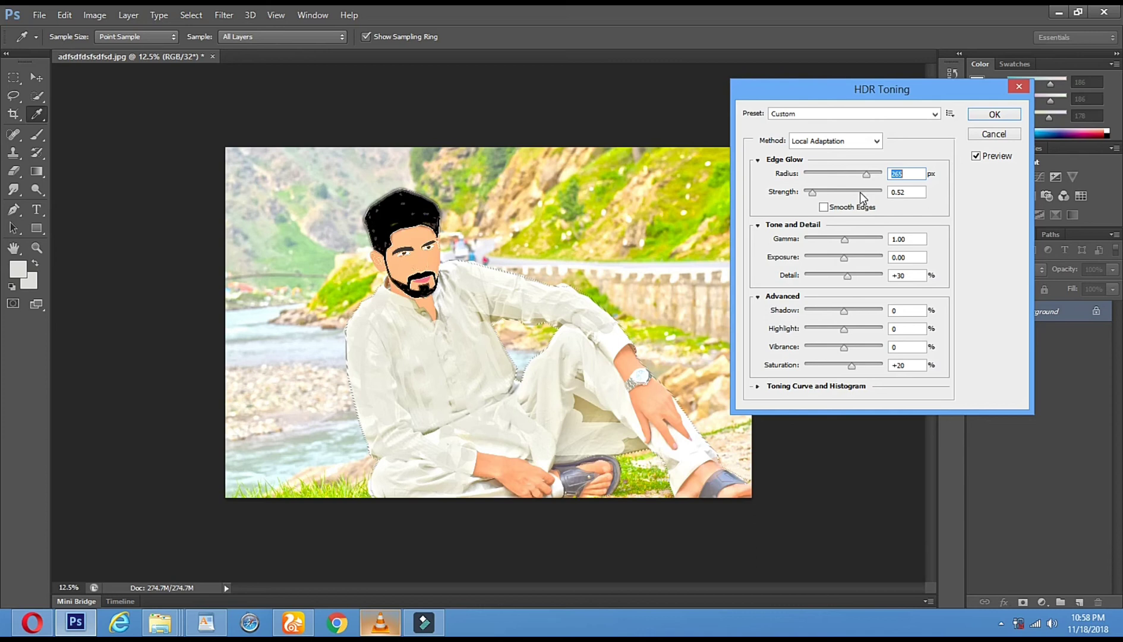
{"action": "left_click", "coordinate": [861, 193]}
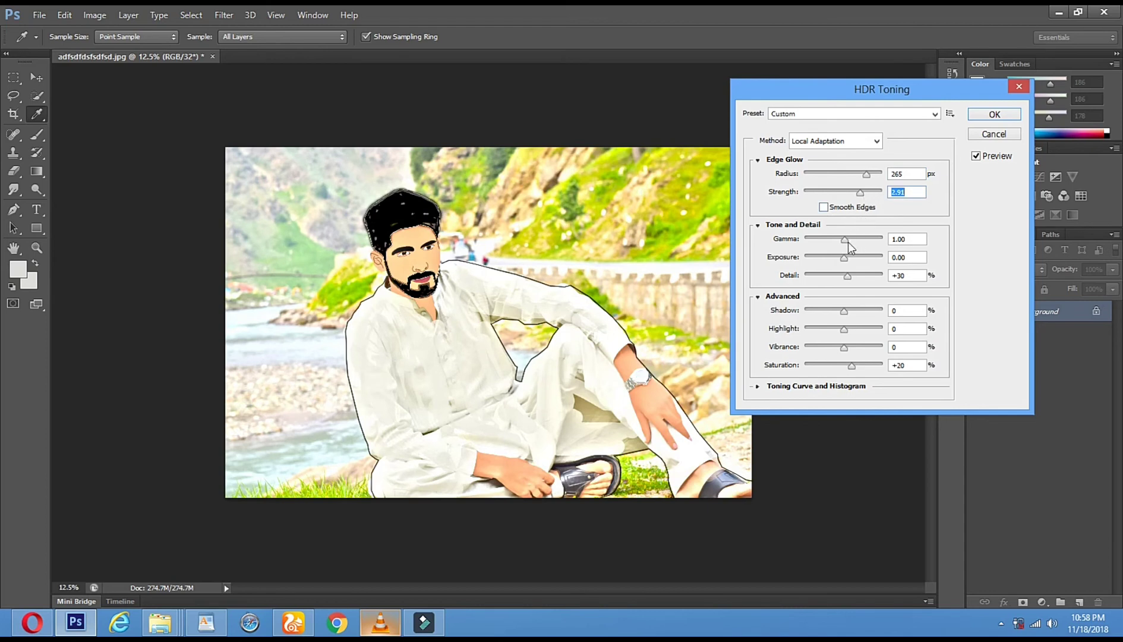
{"action": "left_click", "coordinate": [816, 237]}
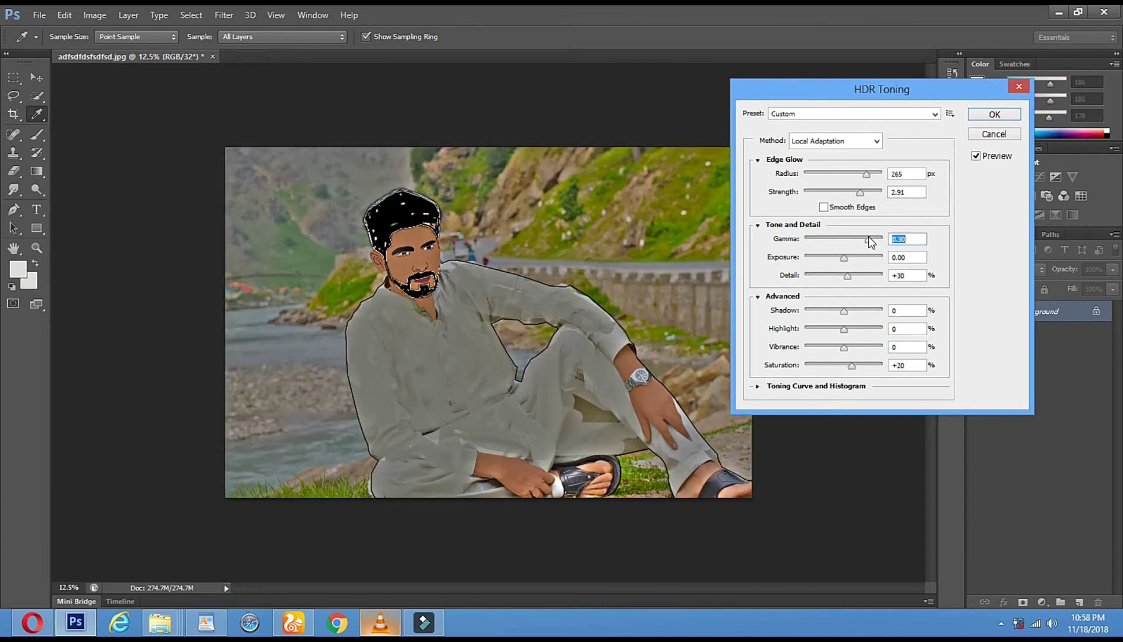
{"action": "left_click", "coordinate": [832, 240]}
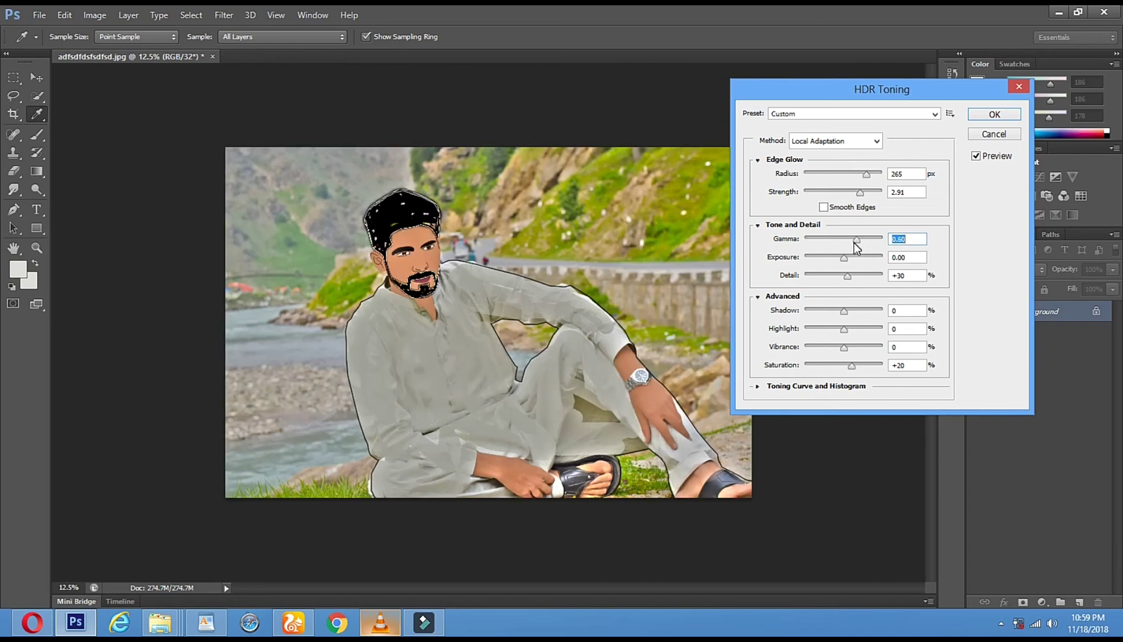
{"action": "left_click_drag", "start_coordinate": [833, 259], "coordinate": [813, 260]}
{"action": "left_click", "coordinate": [851, 258]}
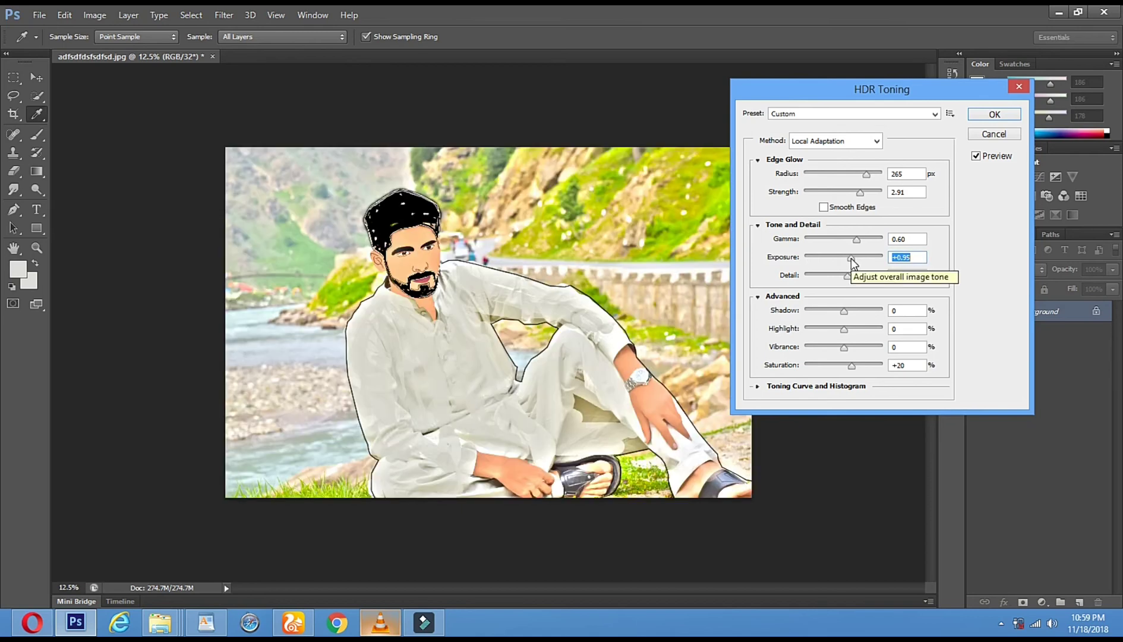
Try lower and higher HDR detail amounts and return the detail to +30%.
{"action": "left_click_drag", "start_coordinate": [848, 276], "coordinate": [824, 279]}
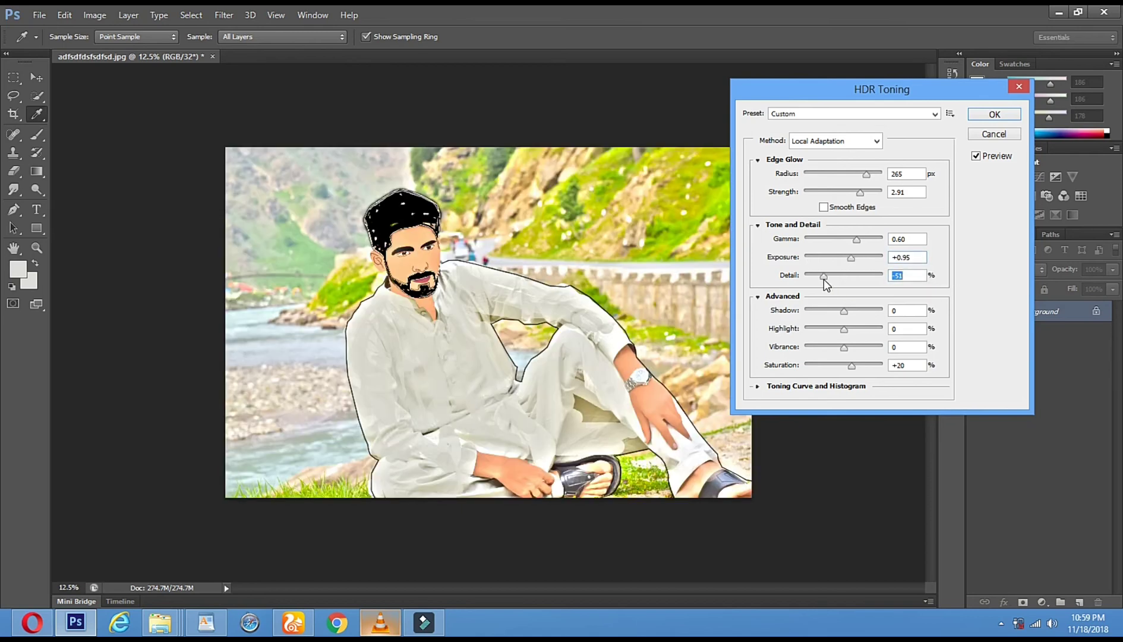
{"action": "left_click", "coordinate": [869, 280]}
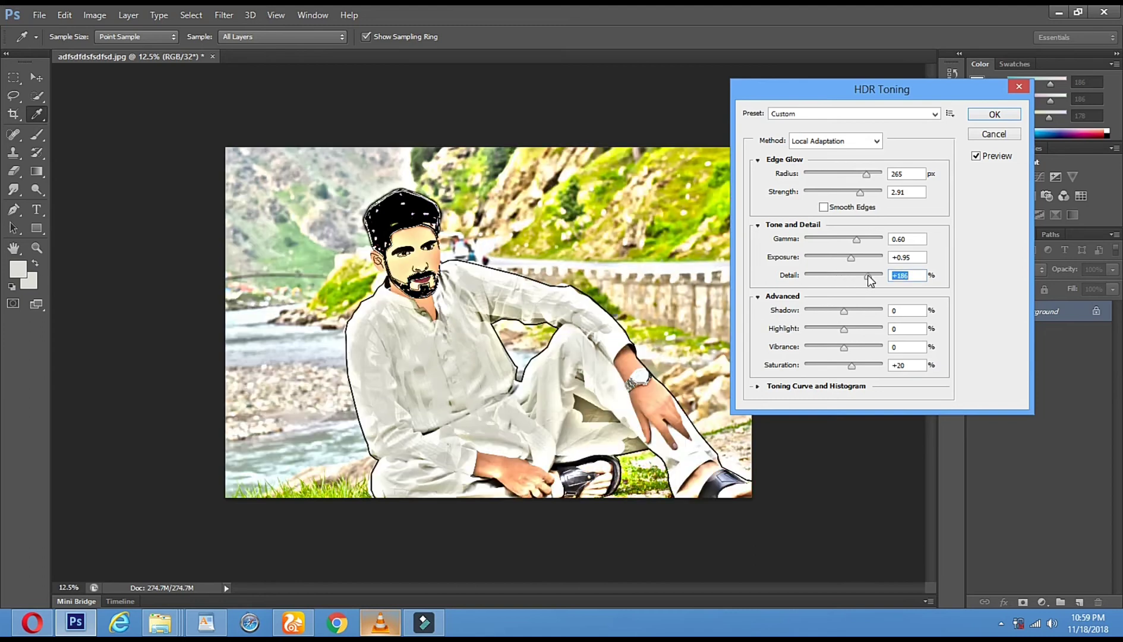
{"action": "left_click_drag", "start_coordinate": [870, 280], "coordinate": [835, 277]}
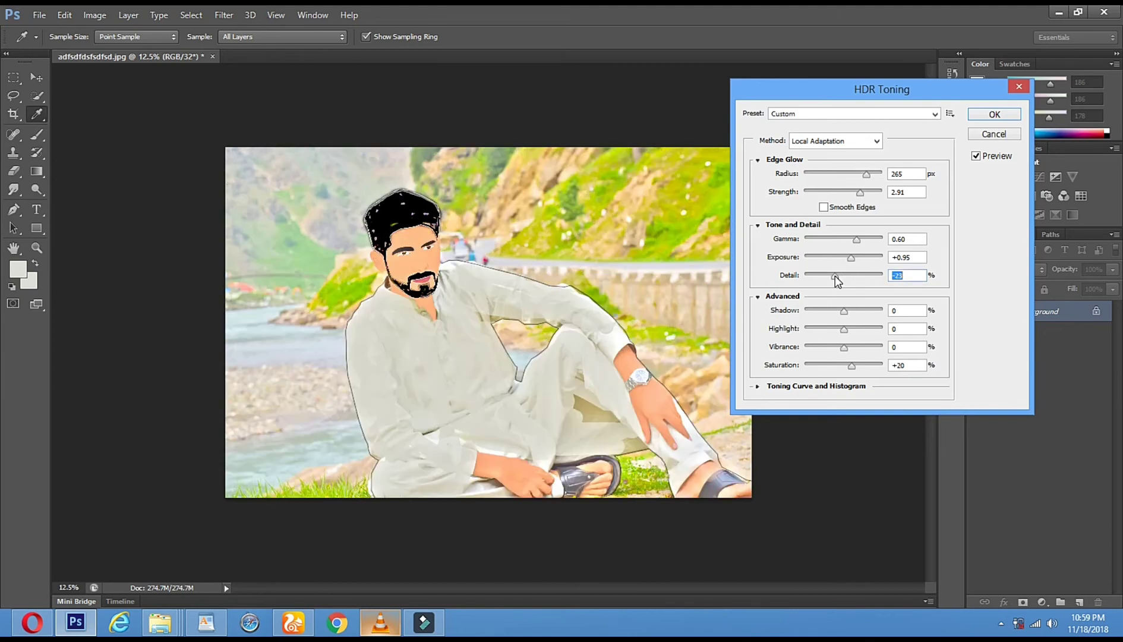
{"action": "mouse_move", "coordinate": [863, 277]}
{"action": "left_mouse_down"}
{"action": "mouse_move", "coordinate": [830, 283]}
{"action": "mouse_move", "coordinate": [847, 277]}
{"action": "left_mouse_up"}
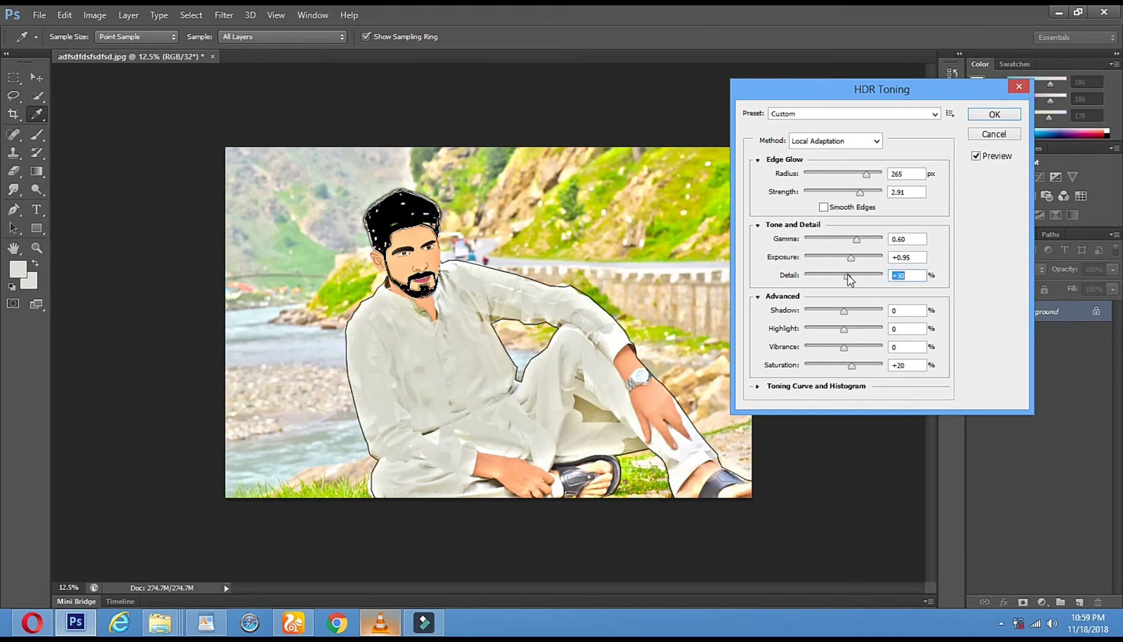
Set the HDR shadow to +57%, highlight to -78% and vibrance to +21%, and apply the toning.
{"action": "left_click_drag", "start_coordinate": [844, 310], "coordinate": [820, 314]}
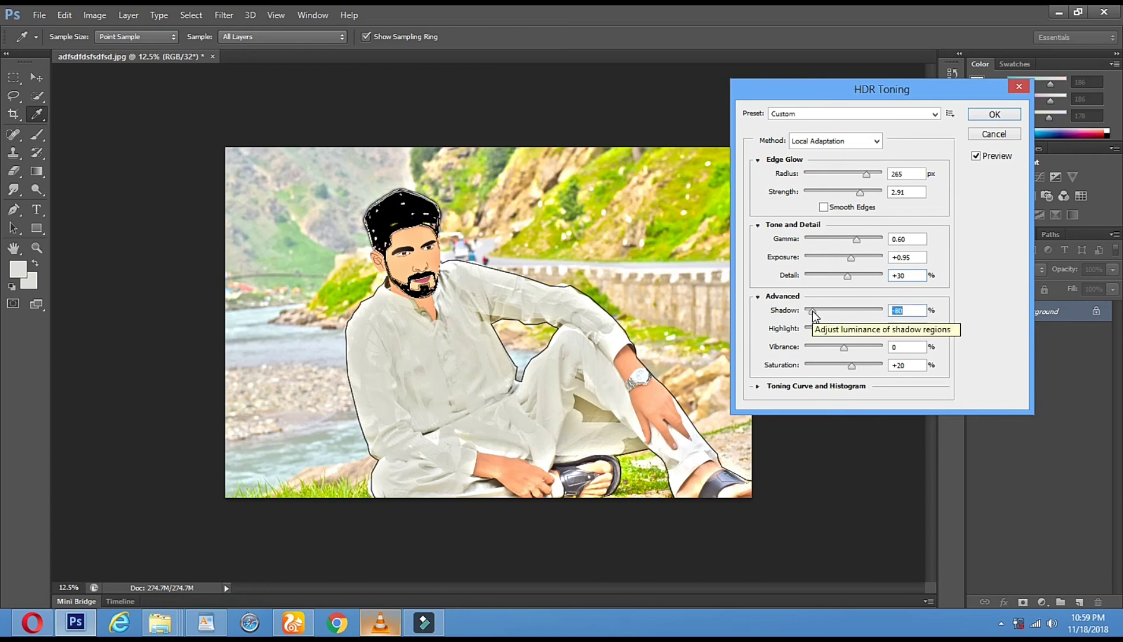
{"action": "left_click_drag", "start_coordinate": [812, 310], "coordinate": [868, 316]}
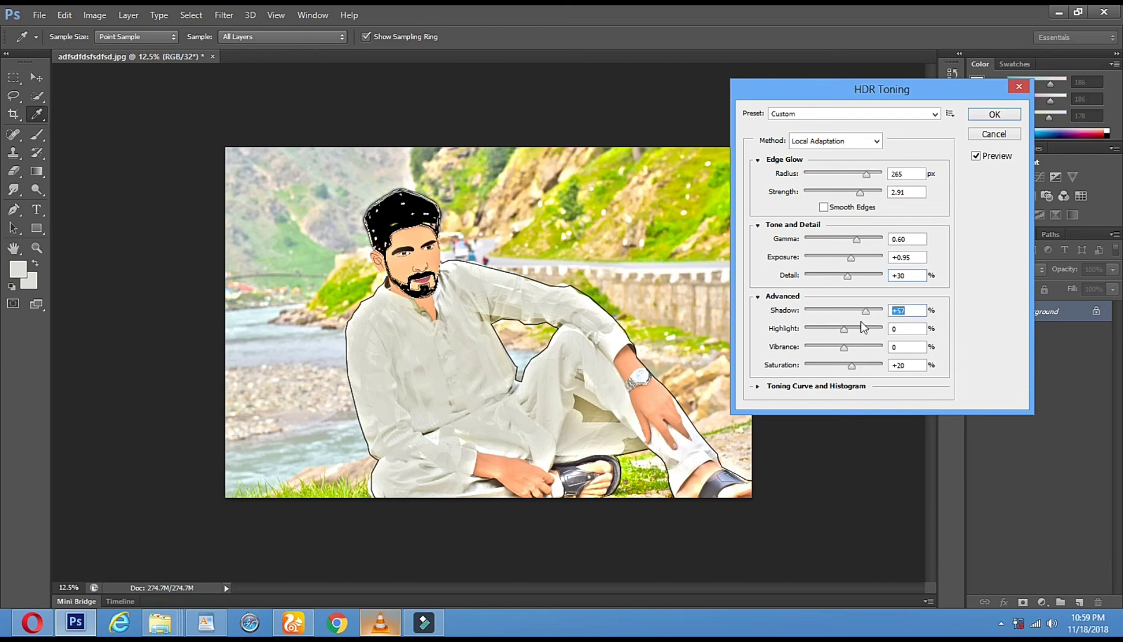
{"action": "left_click_drag", "start_coordinate": [844, 329], "coordinate": [813, 331]}
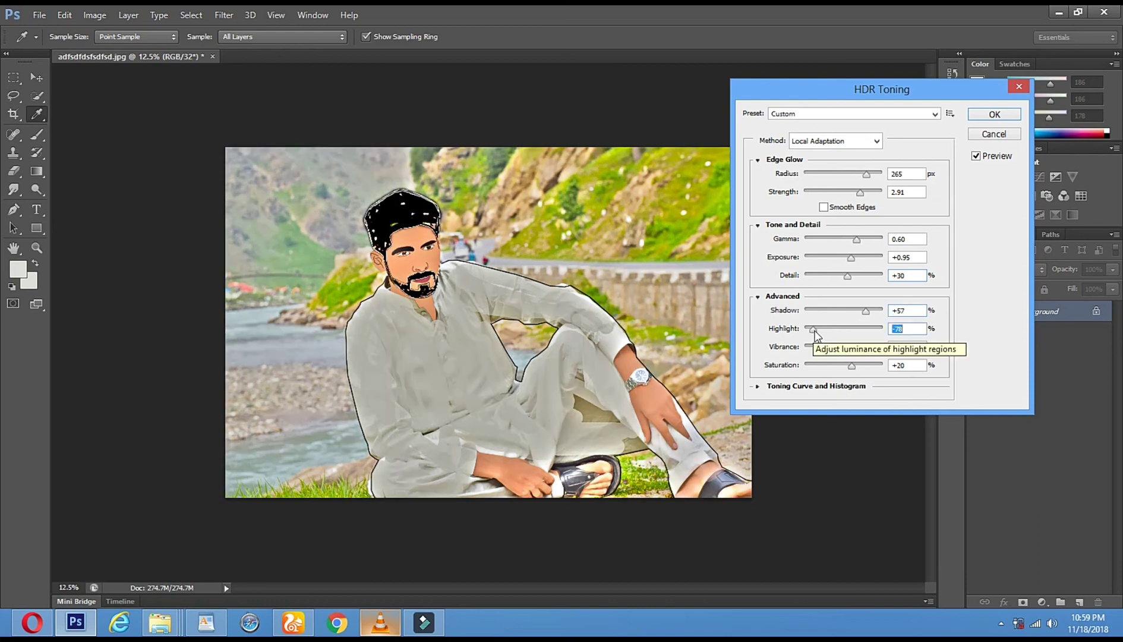
{"action": "mouse_move", "coordinate": [841, 347]}
{"action": "left_mouse_down"}
{"action": "mouse_move", "coordinate": [818, 349]}
{"action": "mouse_move", "coordinate": [854, 348]}
{"action": "left_mouse_up"}
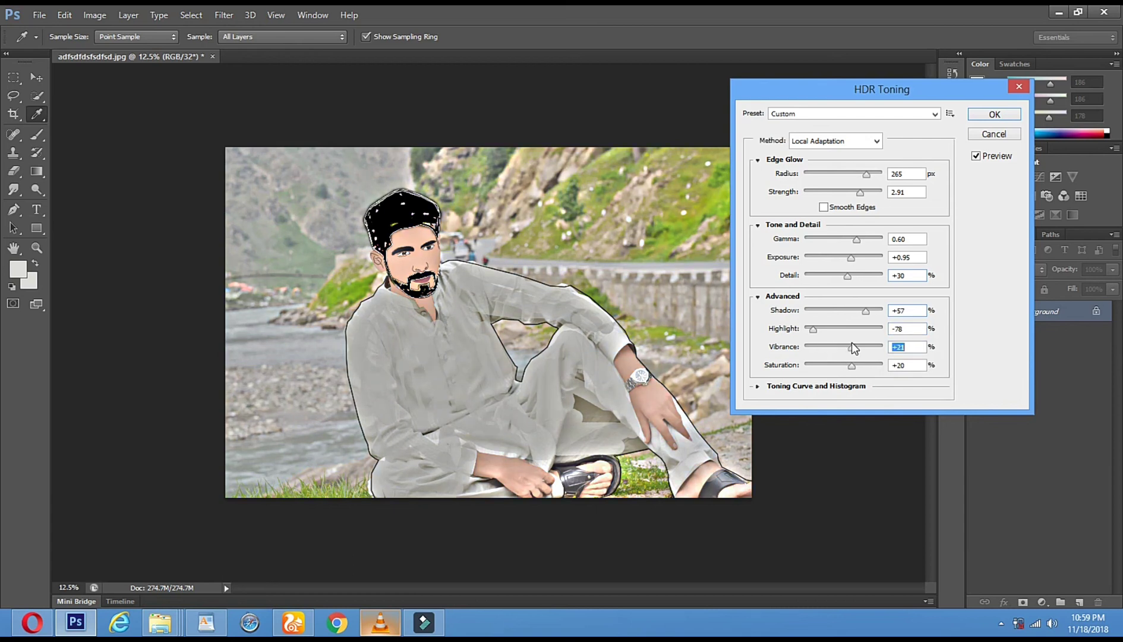
{"action": "left_click", "coordinate": [996, 114]}
{"action": "key", "text": "z"}
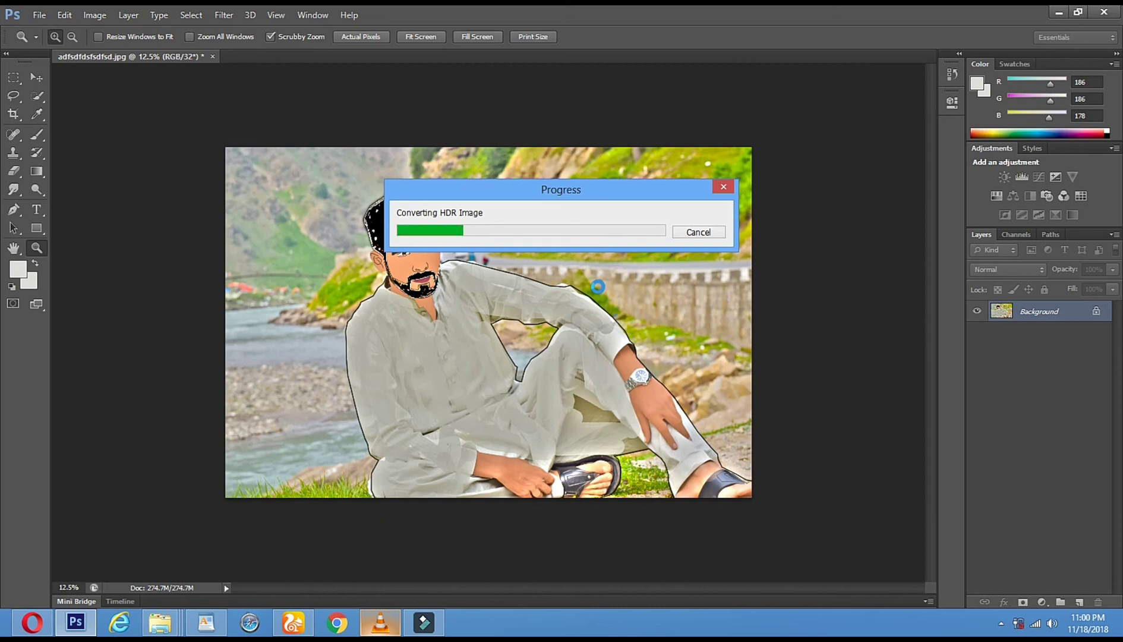
{"action": "left_click_drag", "start_coordinate": [484, 192], "coordinate": [398, 108]}
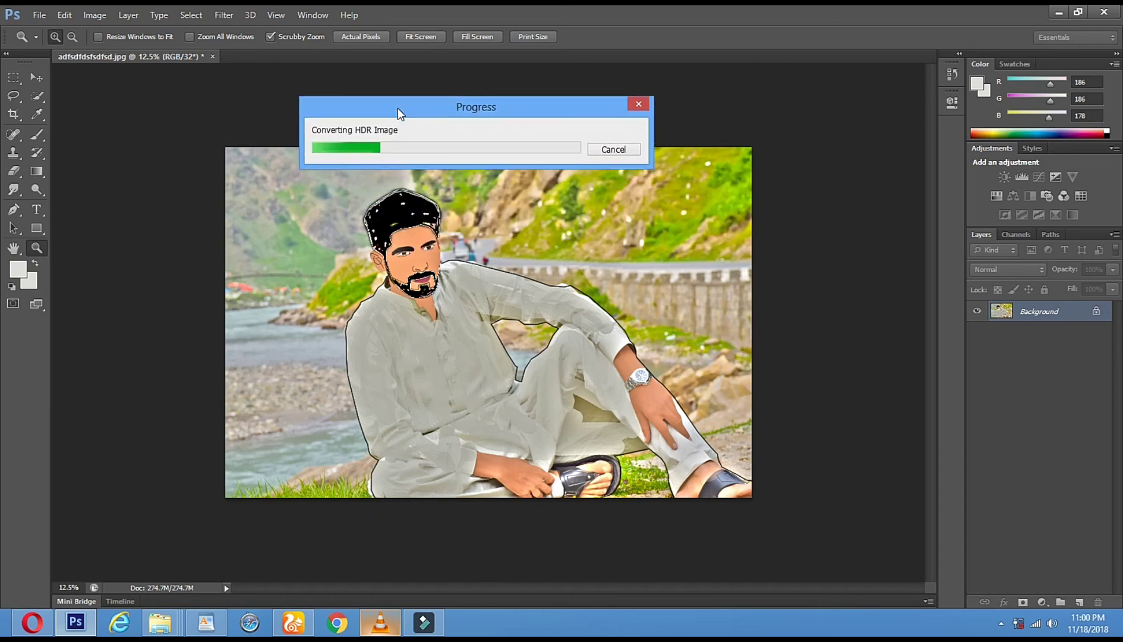